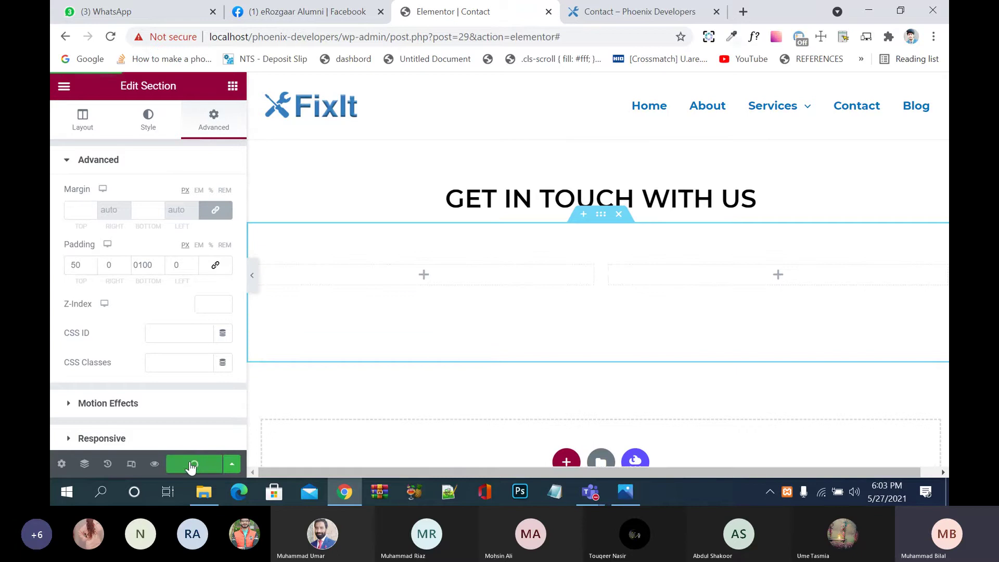
Step: Save the padding change, check it in the live preview, and return to the empty left column
click(620, 11)
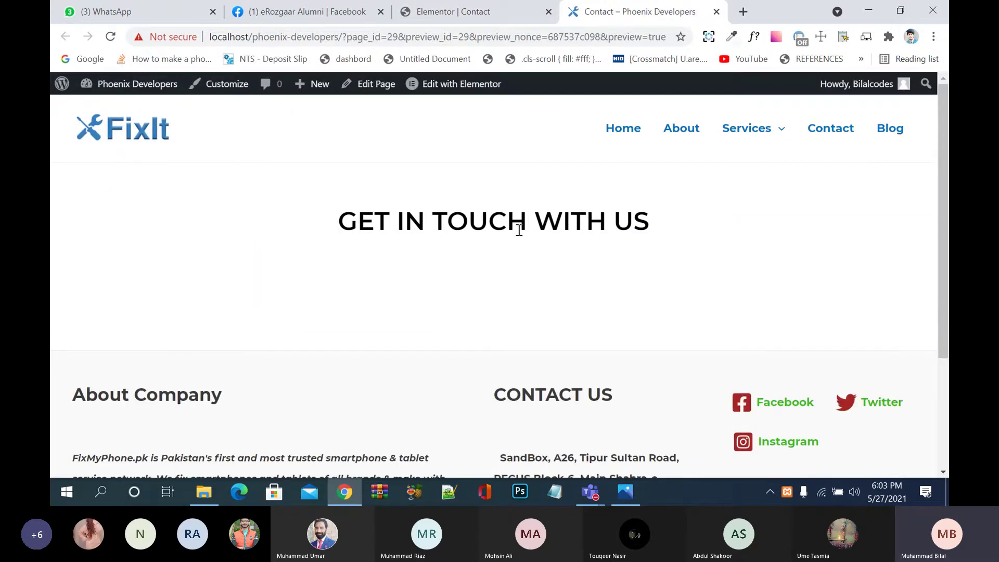
click(510, 9)
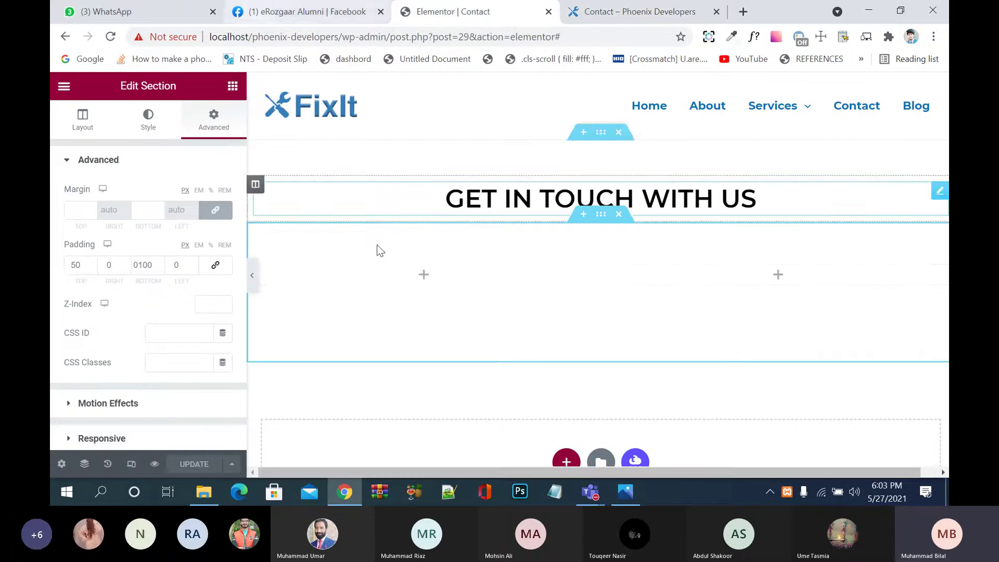
click(421, 283)
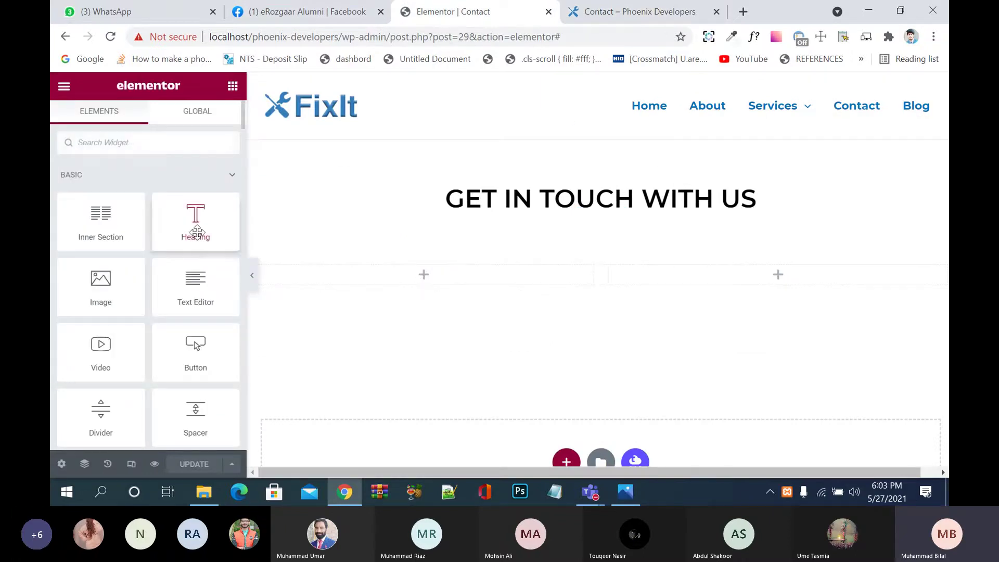
Step: Browse the widgets panel, collapsing the Pro widgets group
scroll(193, 264, down, 1)
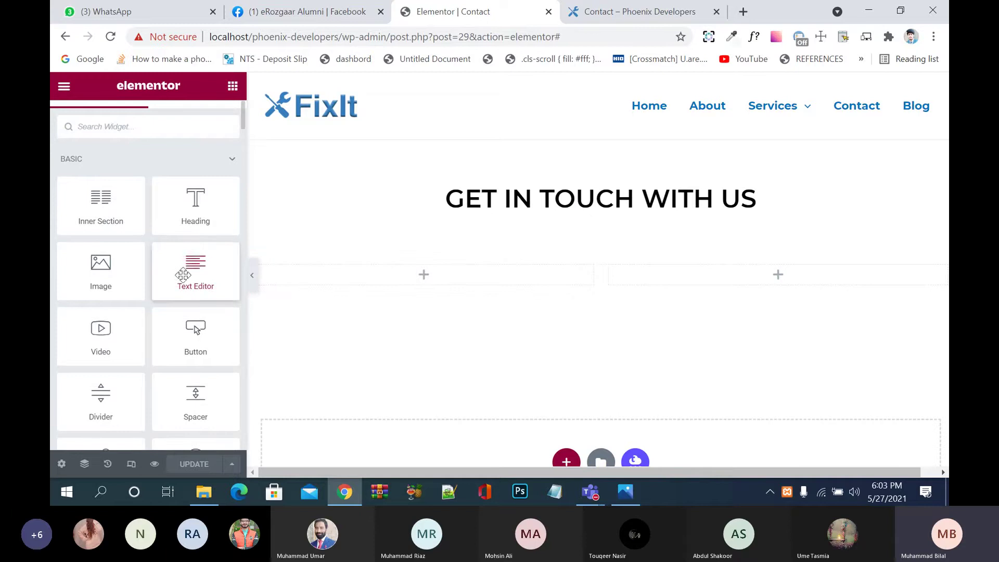
scroll(202, 377, down, 5)
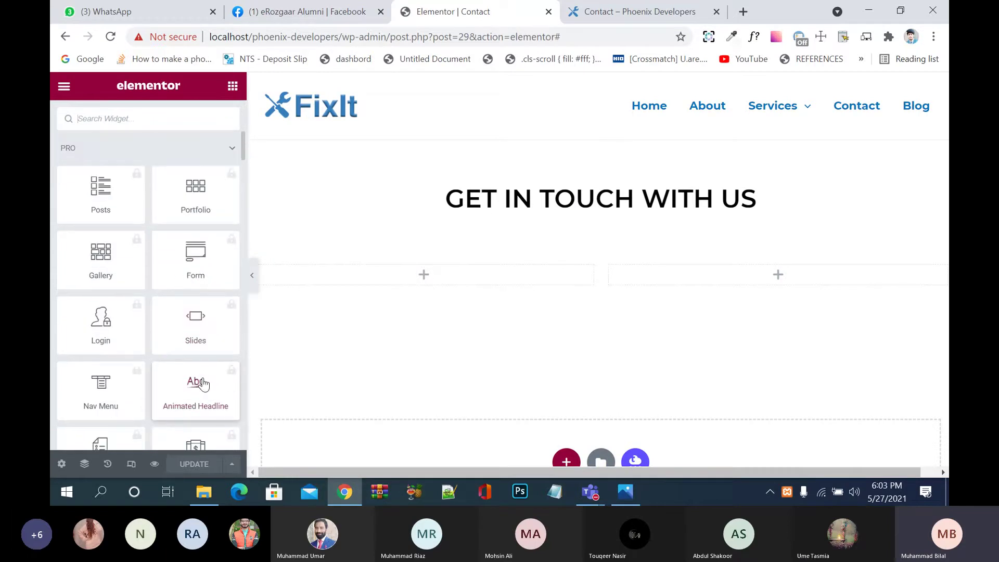
scroll(202, 383, down, 2)
scroll(197, 370, up, 10)
scroll(207, 311, up, 2)
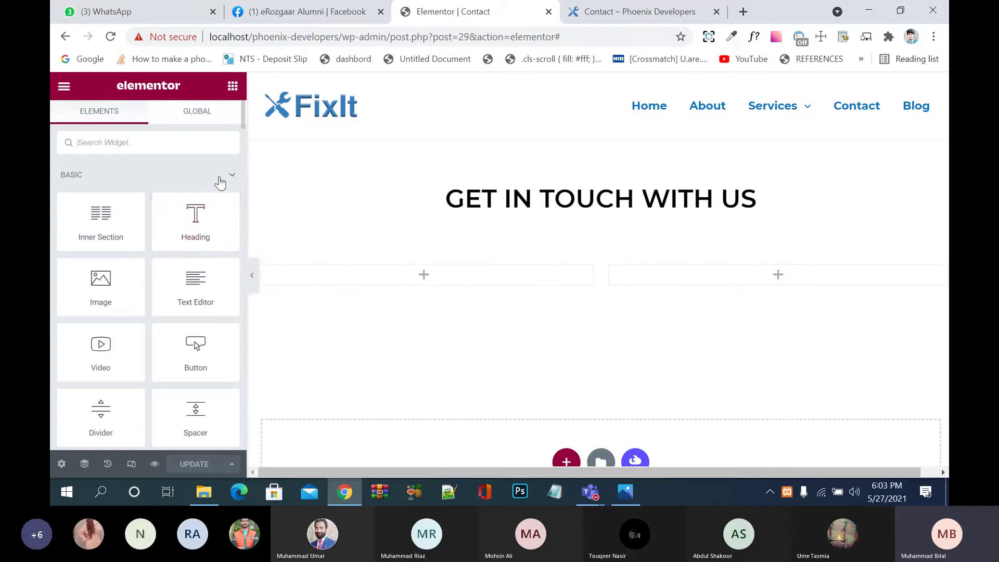
scroll(220, 179, down, 5)
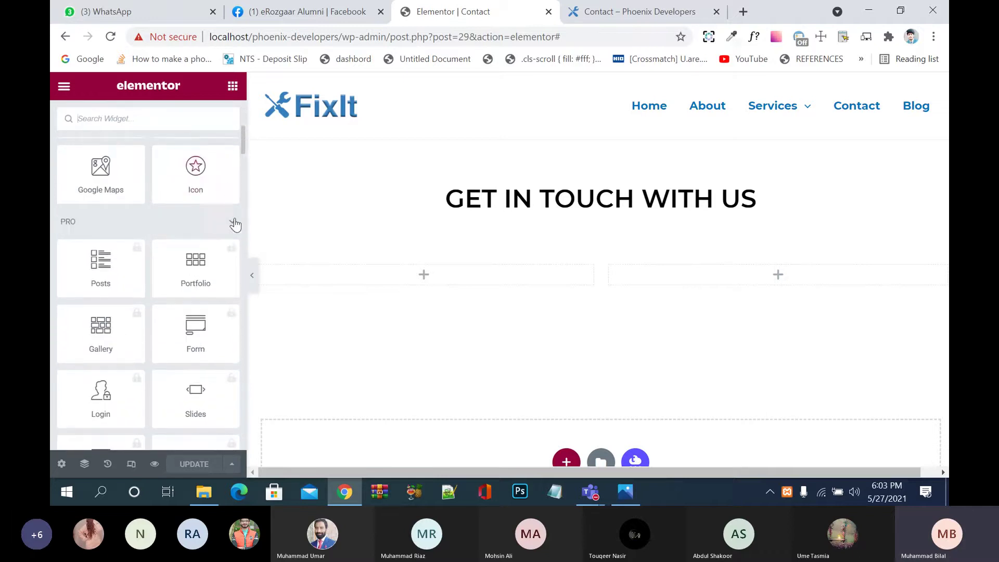
click(230, 228)
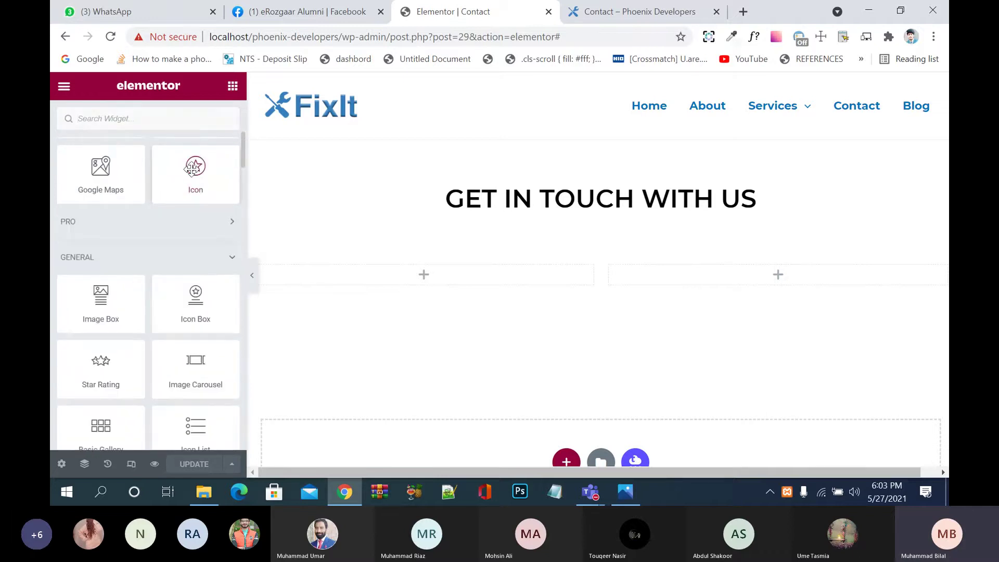
scroll(193, 166, up, 2)
scroll(192, 166, up, 2)
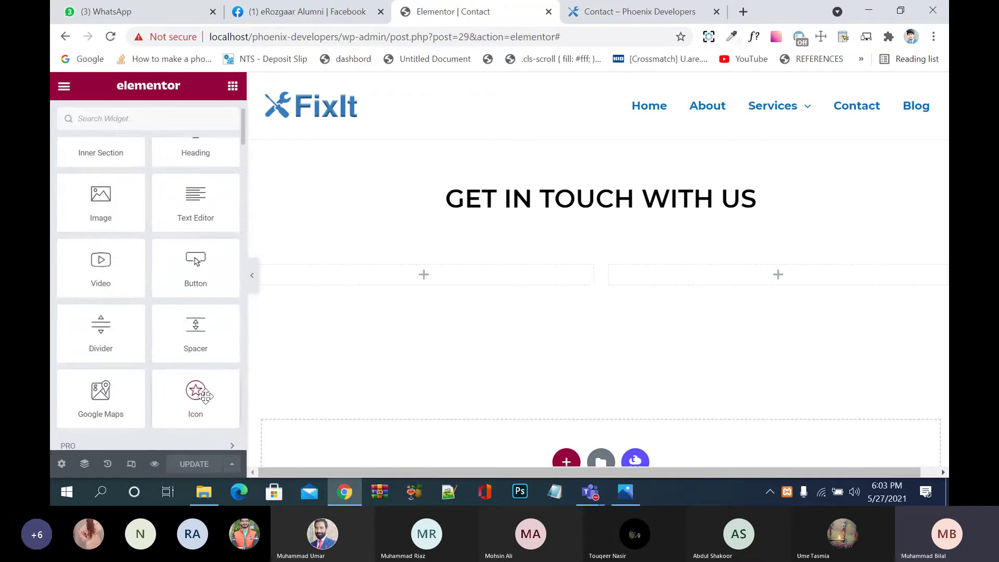
scroll(207, 398, up, 1)
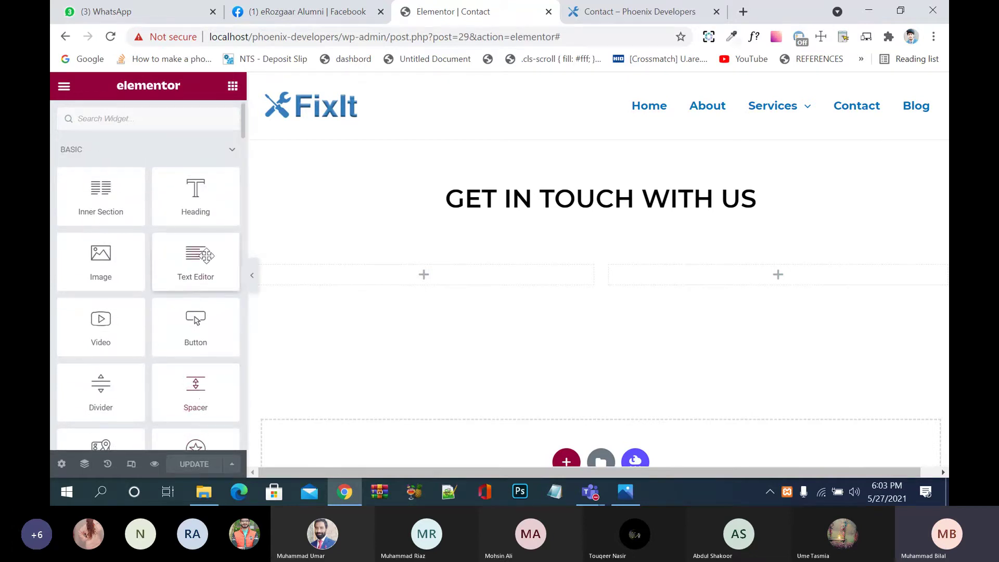
Step: Add a two-column Inner Section to the left column and drop an Icon widget into its first column
drag(101, 204, 444, 284)
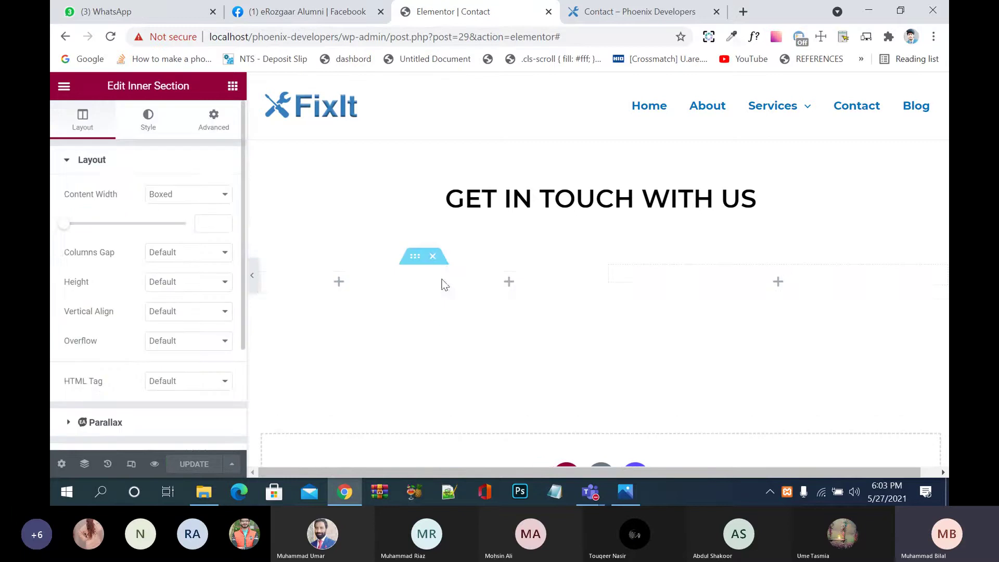
click(233, 86)
scroll(196, 328, down, 4)
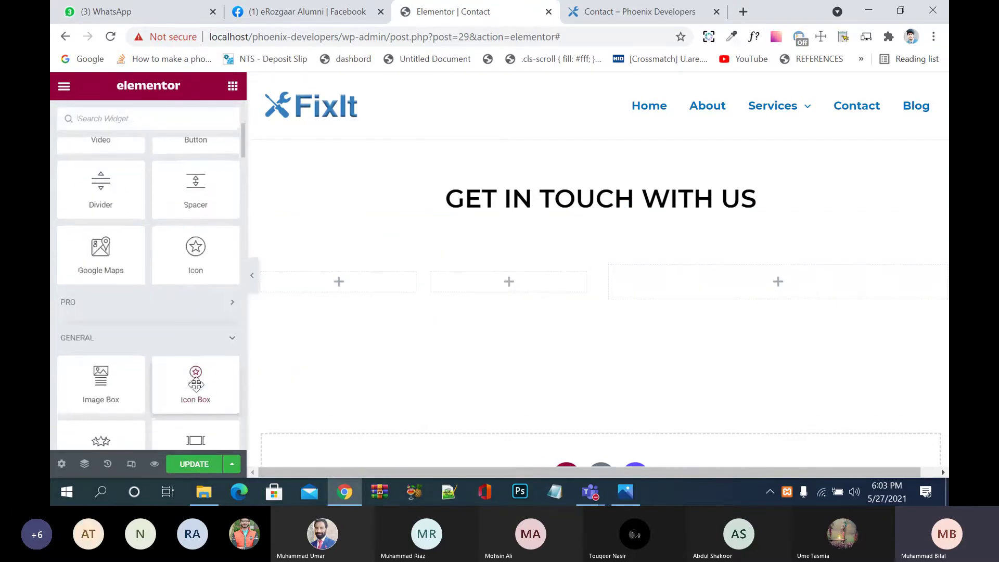
drag(195, 258, 339, 284)
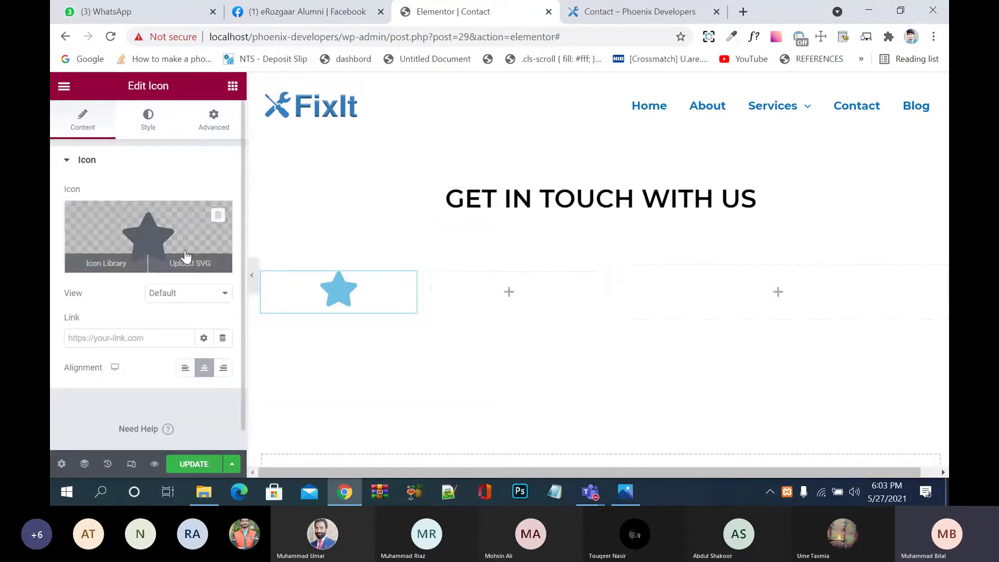
Step: Insert the Phone alt icon from the Icon Library and save the page
click(189, 254)
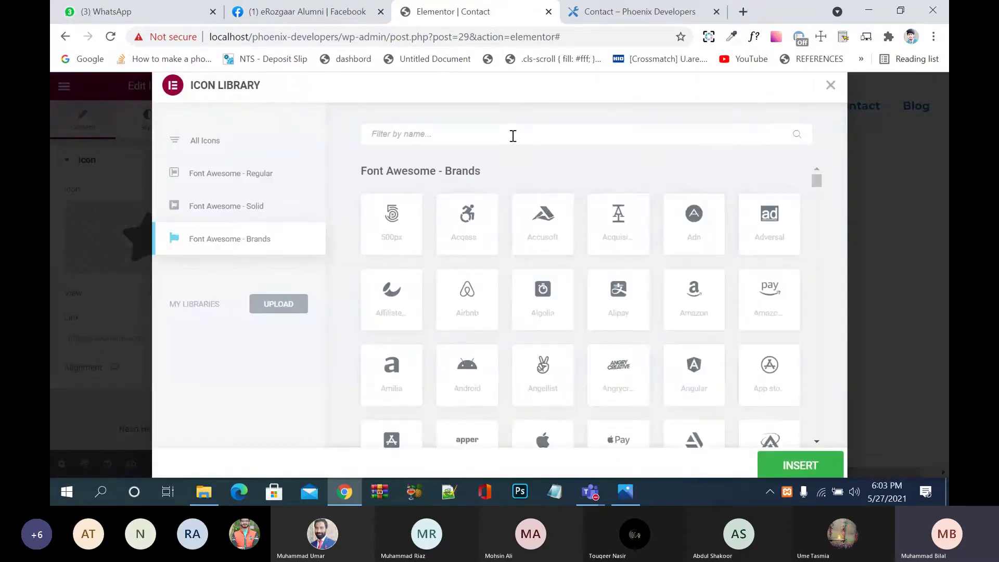
click(513, 135)
text(Phoe)
key(BackSpace)
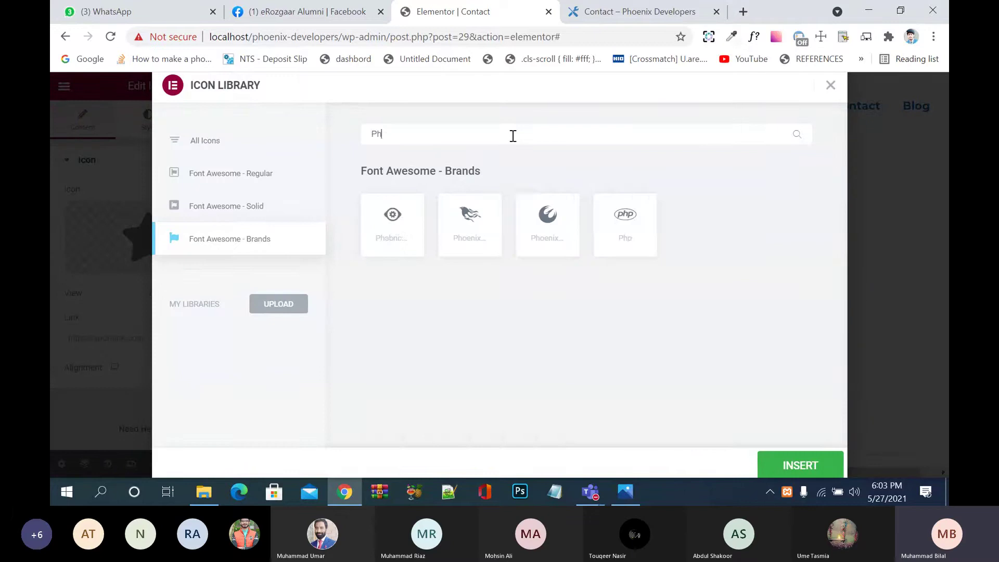
text(on)
key(BackSpace)
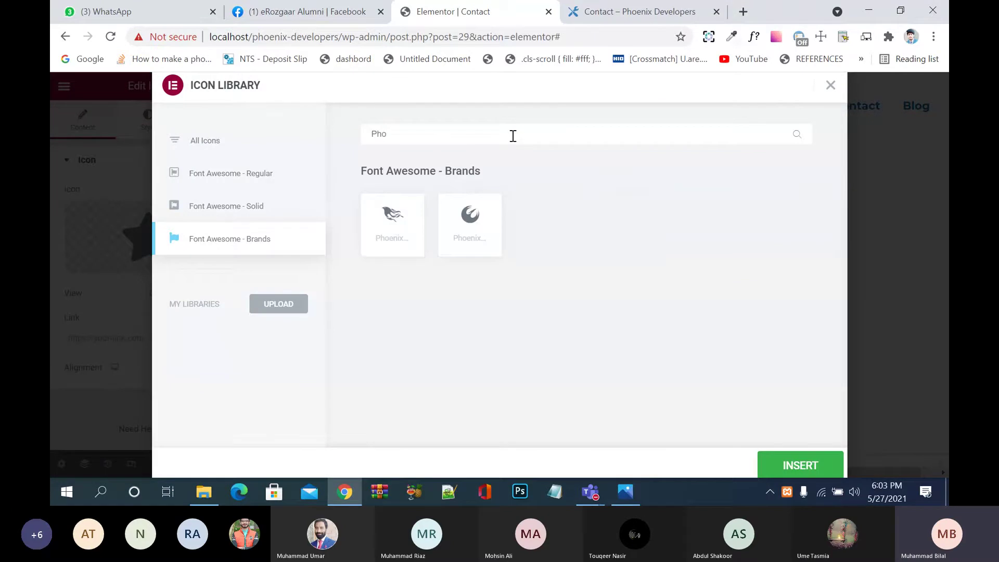
key(BackSpace)
key(BackSpace)
key(BackSpace)
key(BackSpace)
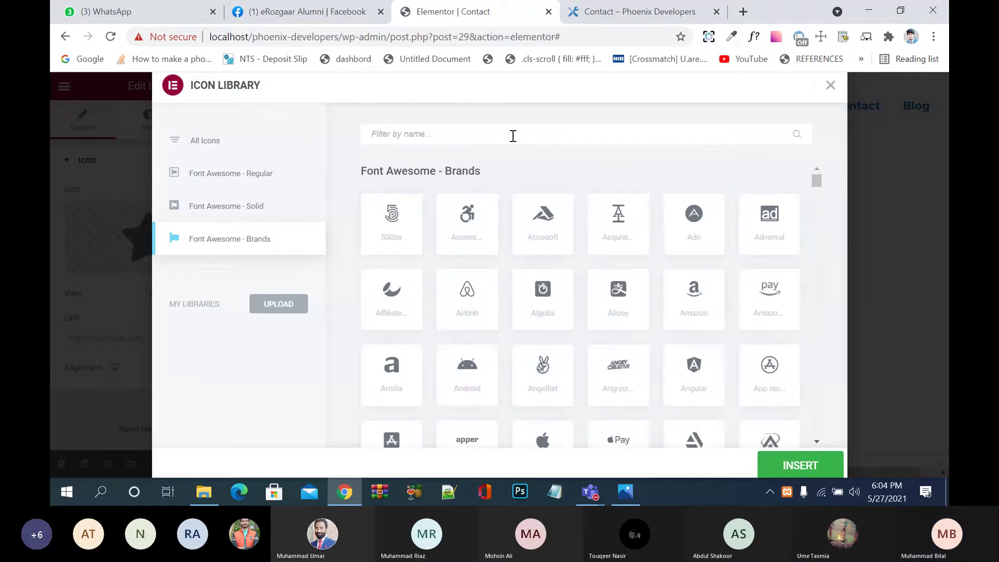
click(258, 154)
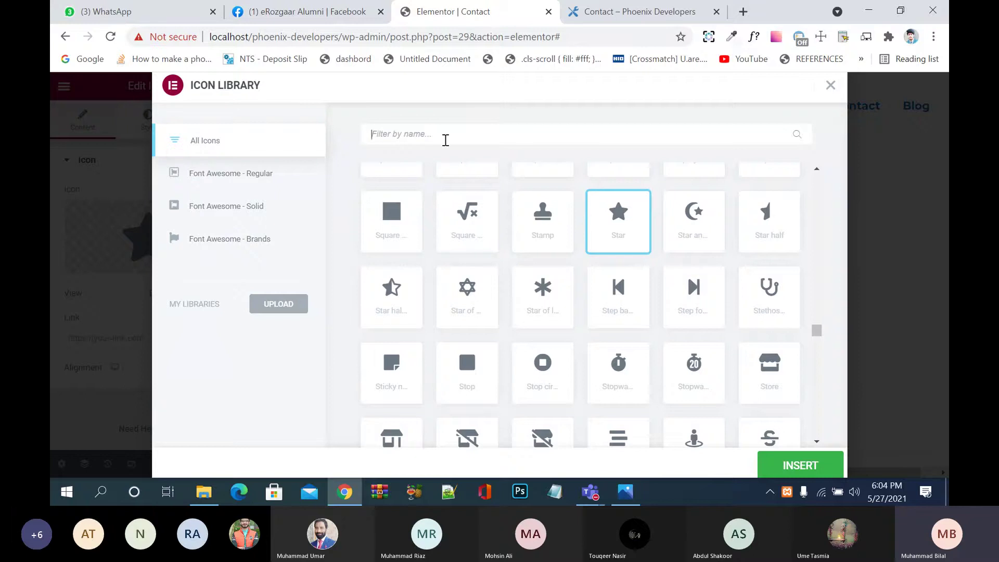
text(phone)
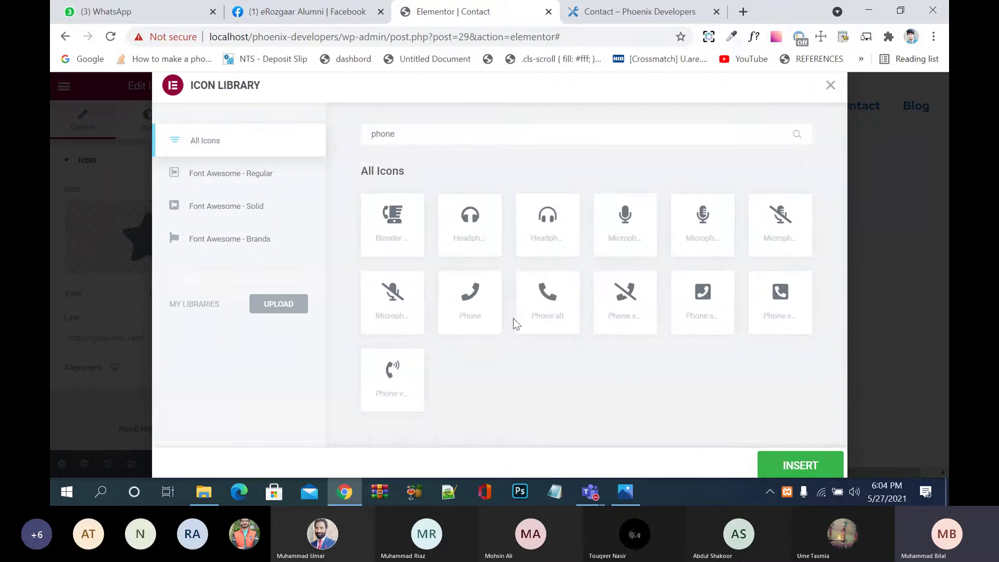
click(551, 311)
click(790, 465)
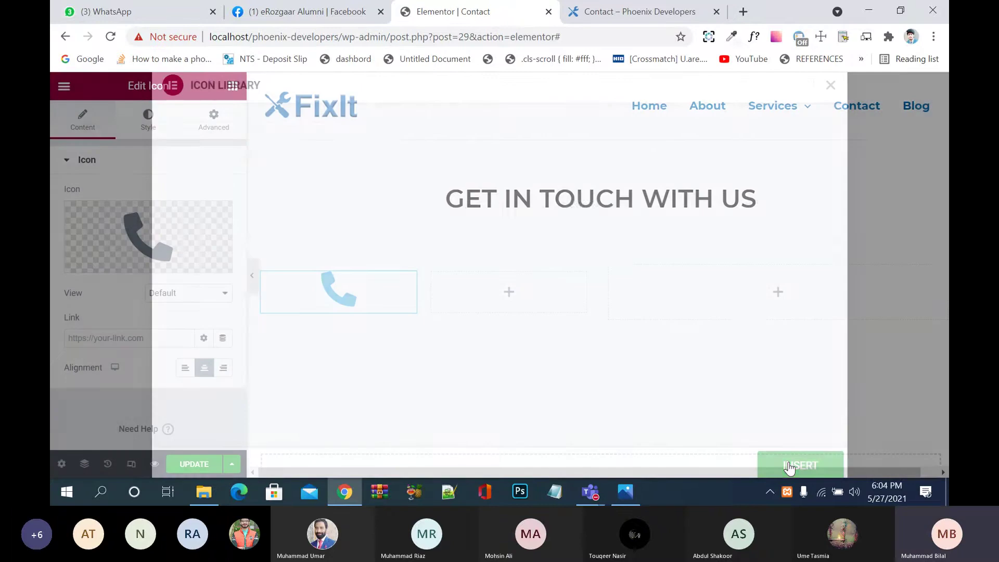
click(197, 464)
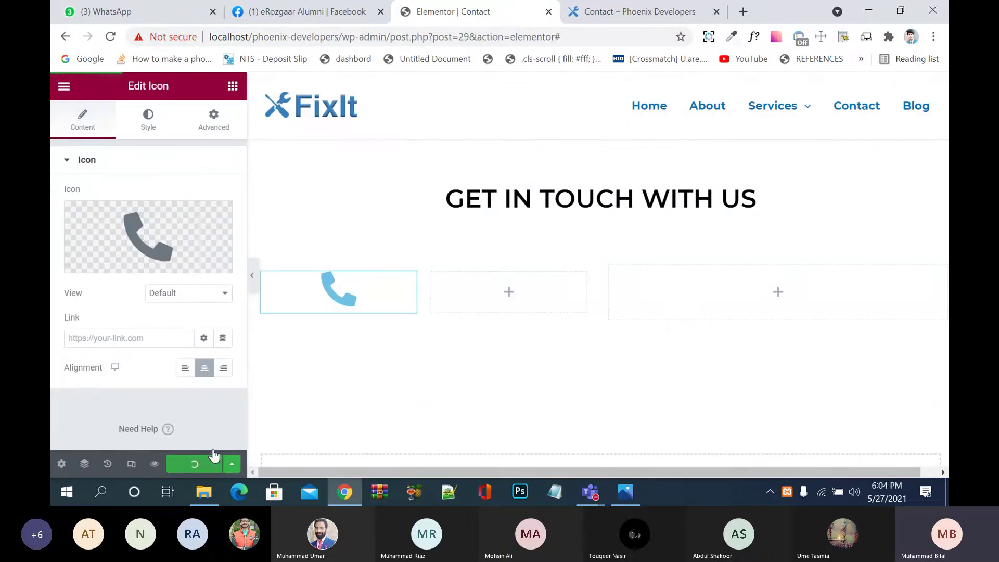
Step: Add a Text Editor widget beside the phone icon and clear its Lorem ipsum placeholder
click(231, 94)
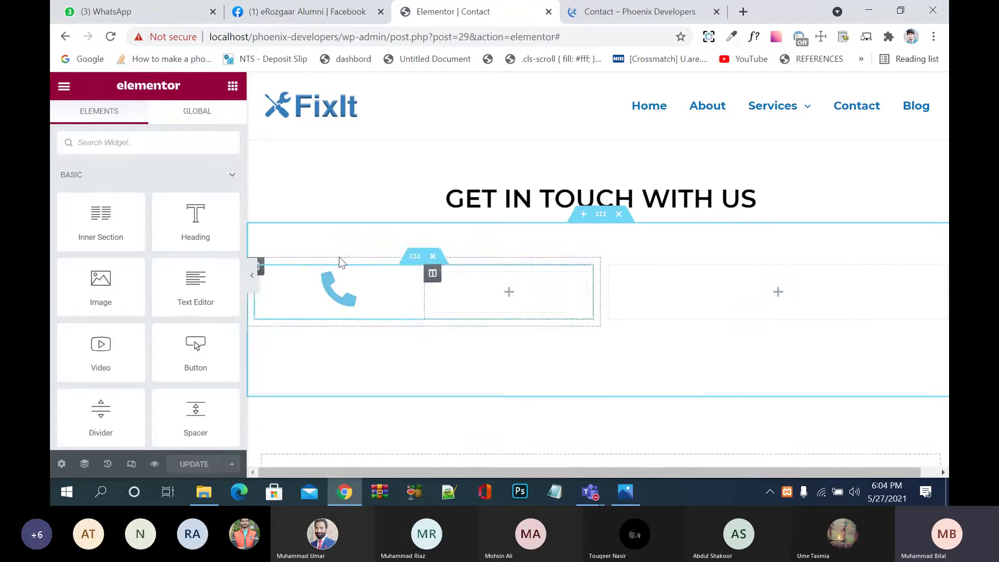
drag(210, 214, 197, 229)
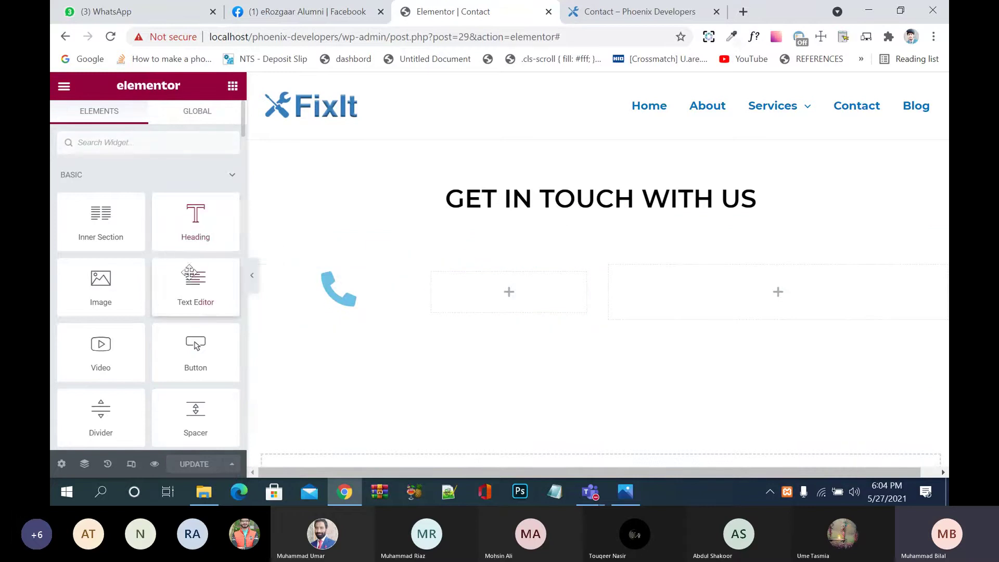
drag(196, 289, 492, 289)
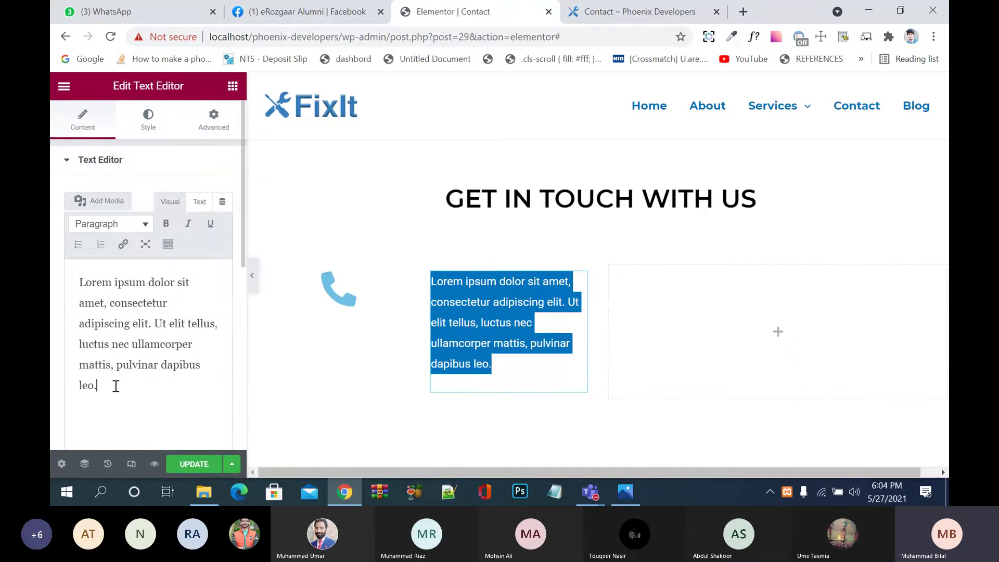
drag(116, 386, 62, 274)
key(BackSpace)
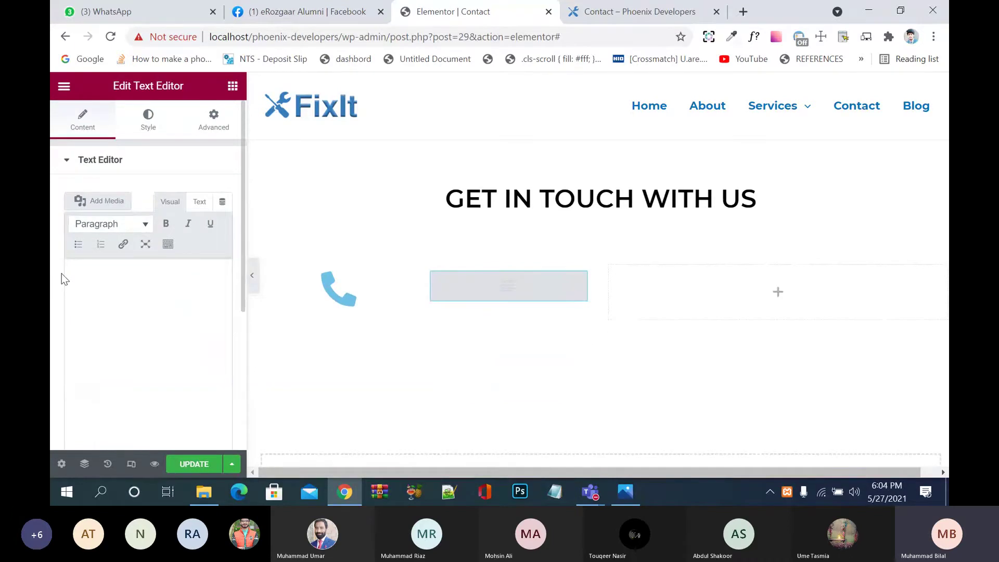
Step: Enter the business phone number in the text widget and save the page
text(+(2)
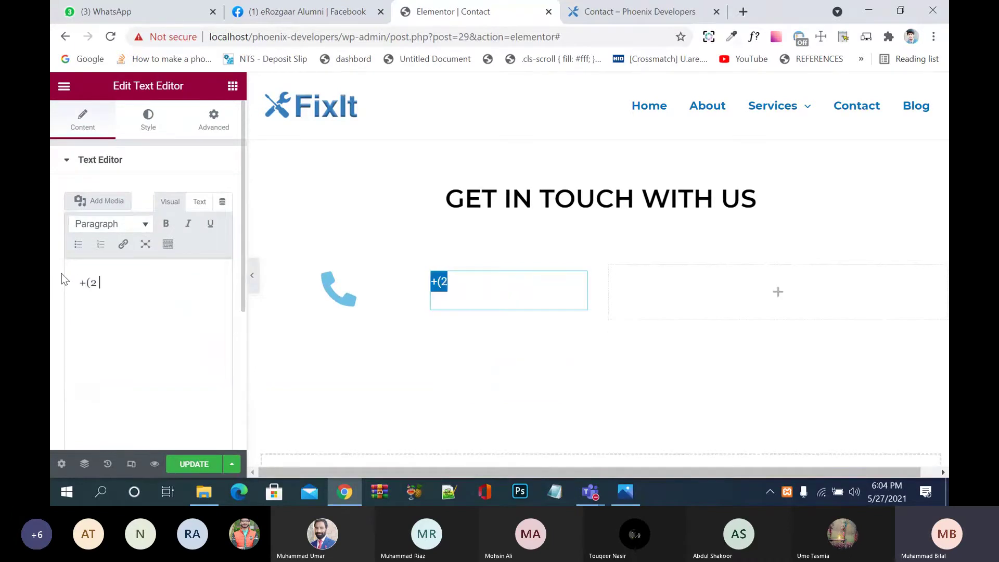
key(BackSpace)
key(BackSpace)
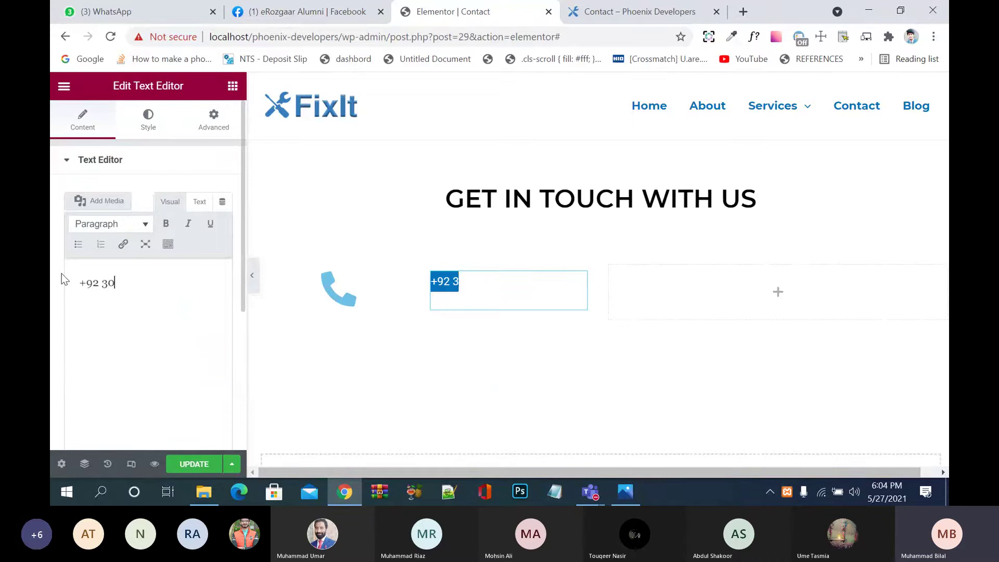
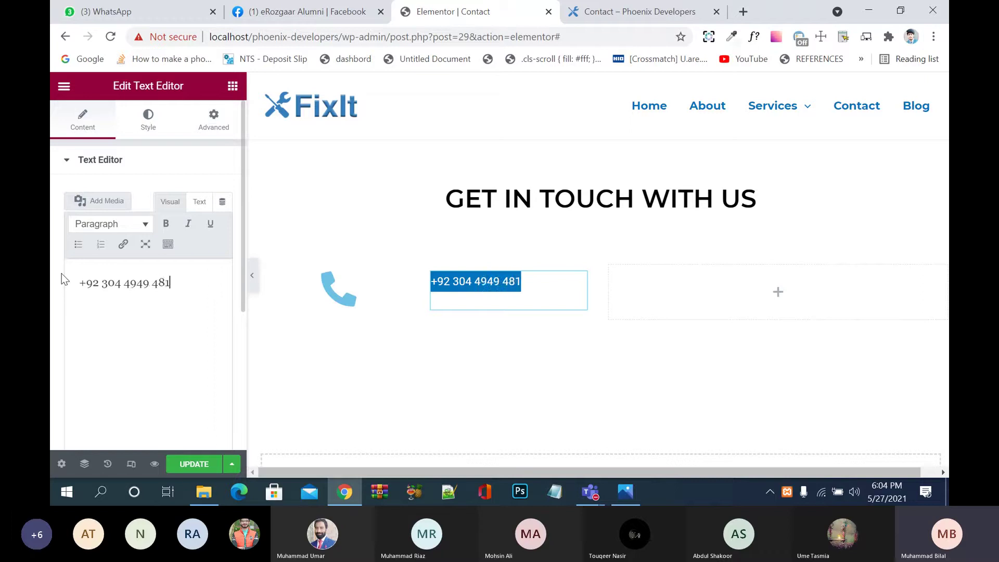
click(191, 464)
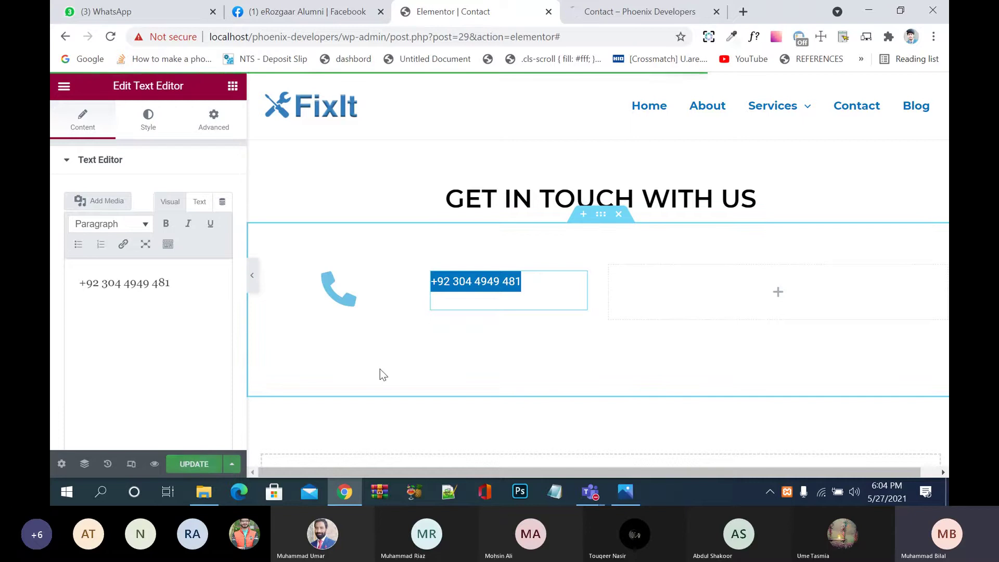
Step: Set the phone icon's column width to 20%
click(289, 290)
click(264, 277)
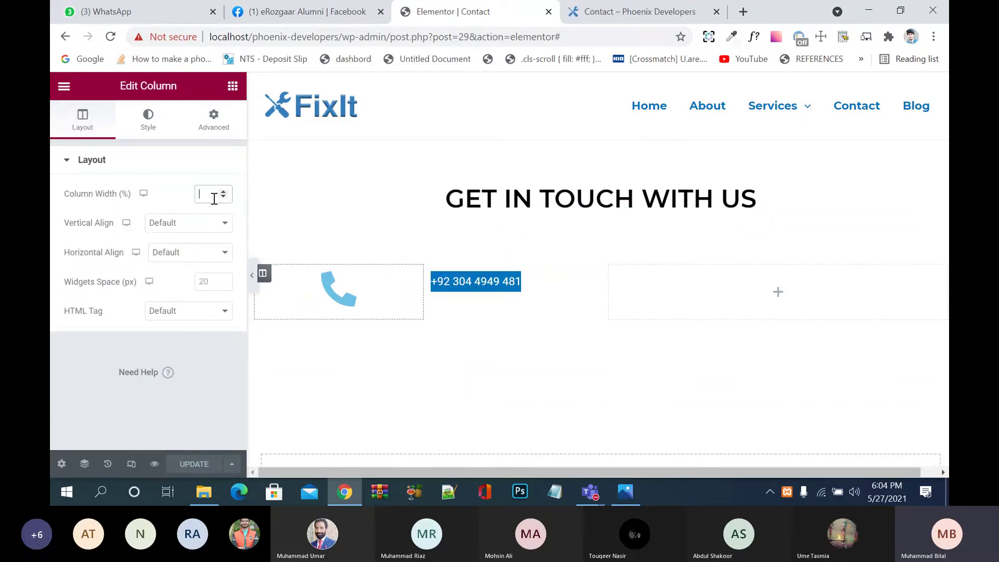
text(20)
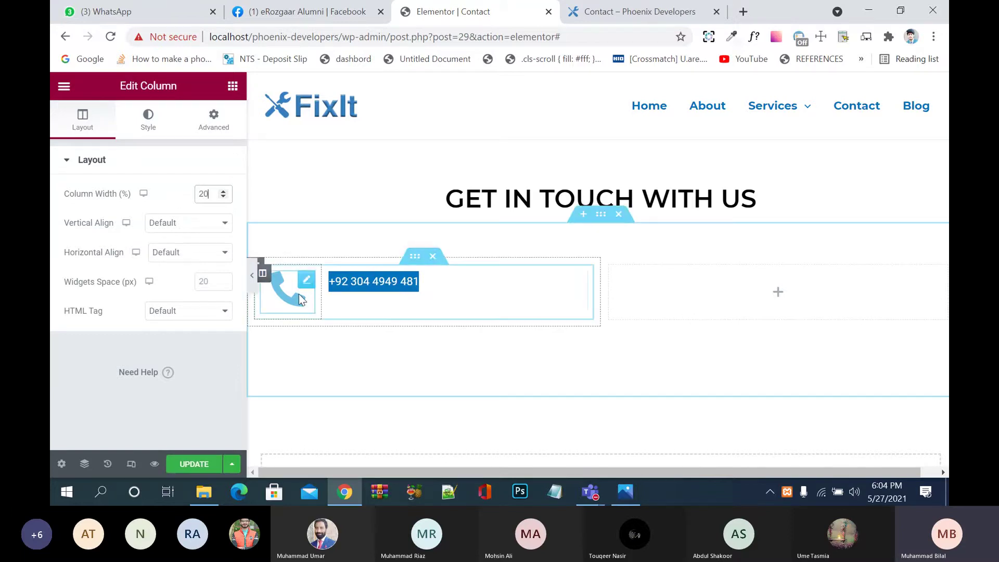
Step: Shrink the phone icon to size 26 in its Style settings and save the page
click(307, 284)
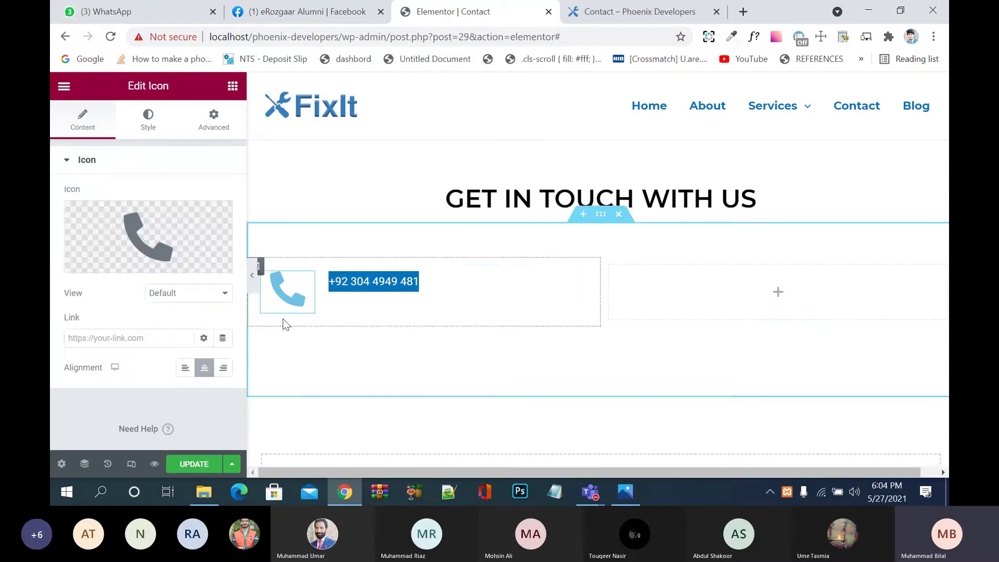
mouse_move(212, 225)
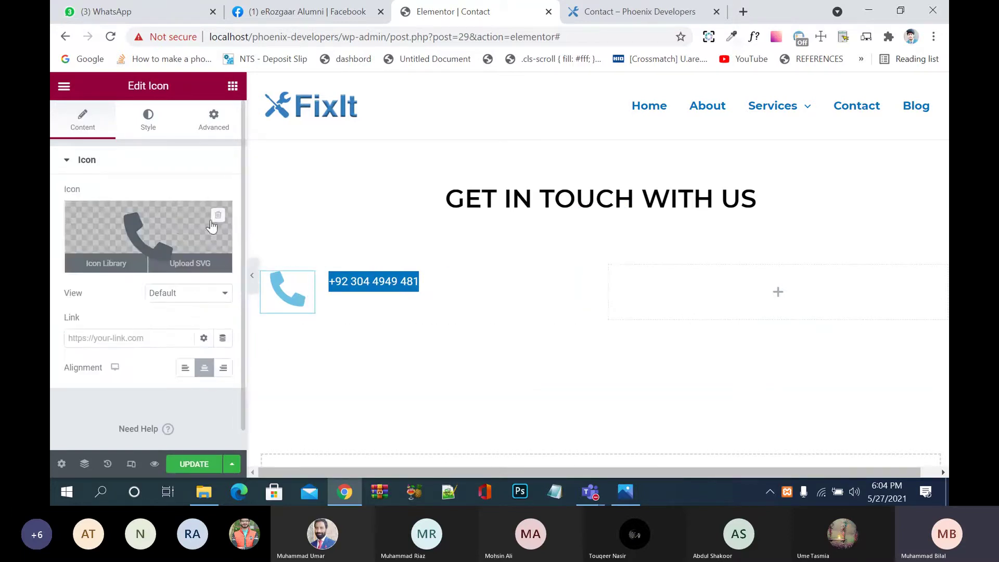
click(146, 124)
drag(75, 284, 74, 286)
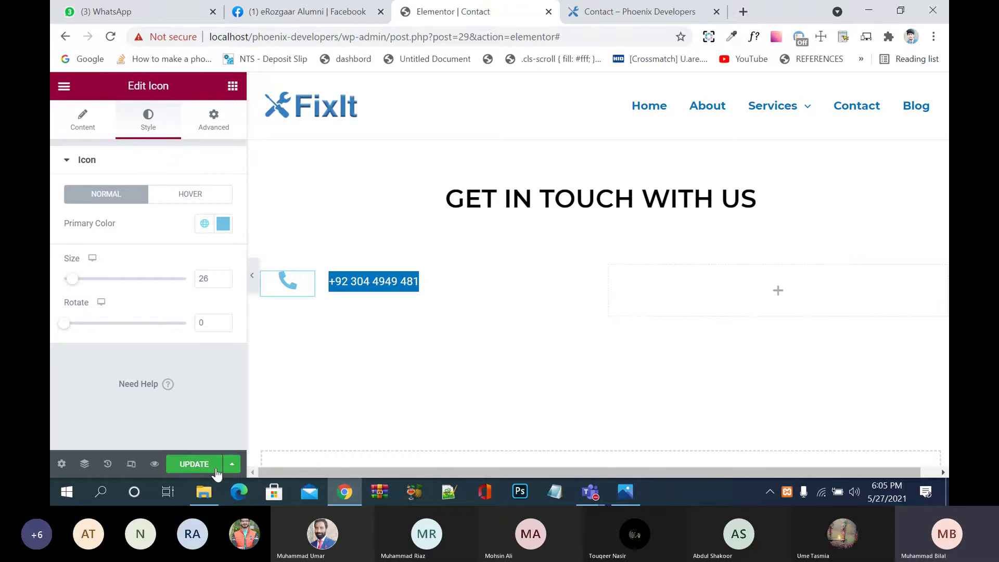
click(194, 464)
Step: Reload the live preview to check the saved contact row, then return to the editor
click(672, 6)
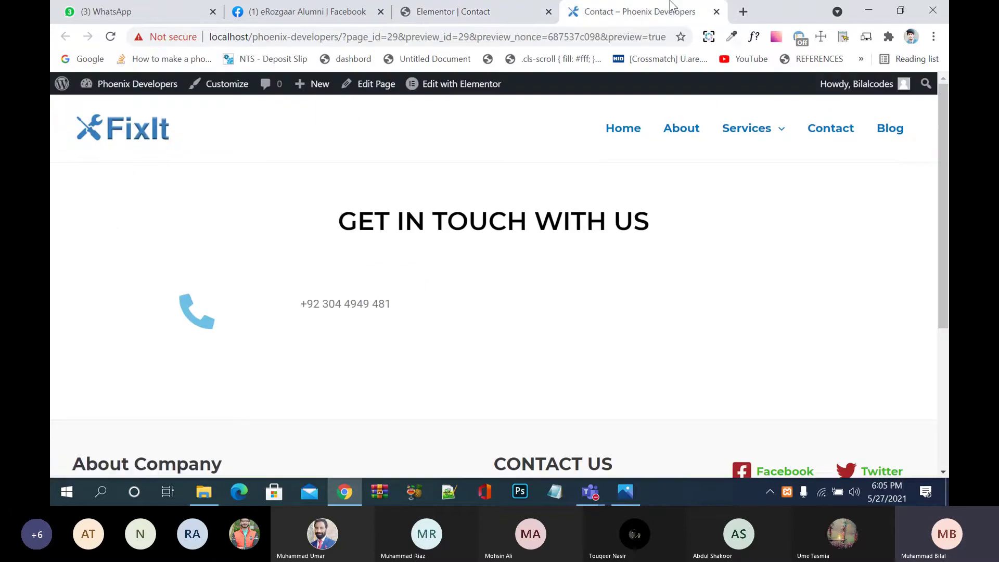
key(F5)
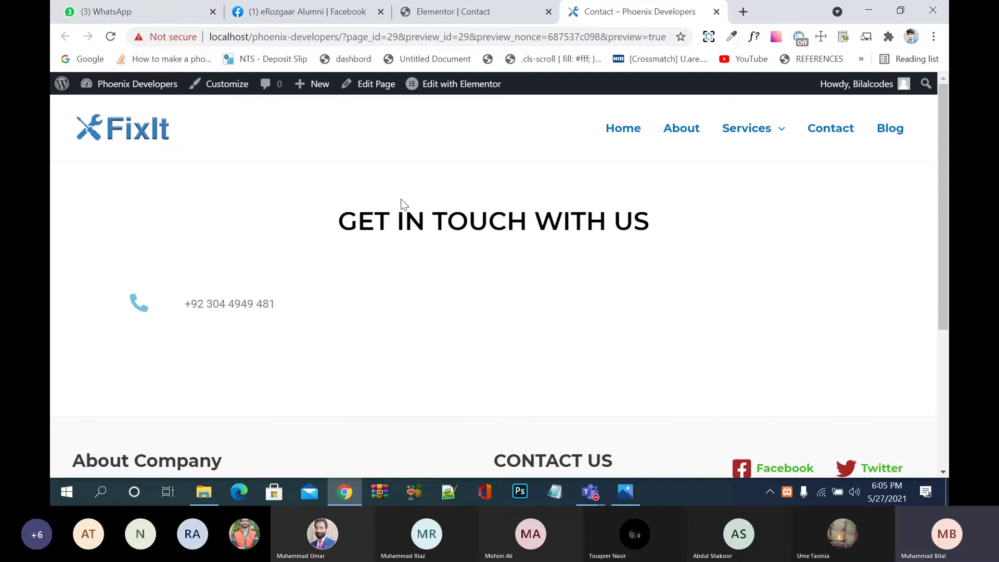
click(453, 32)
click(451, 11)
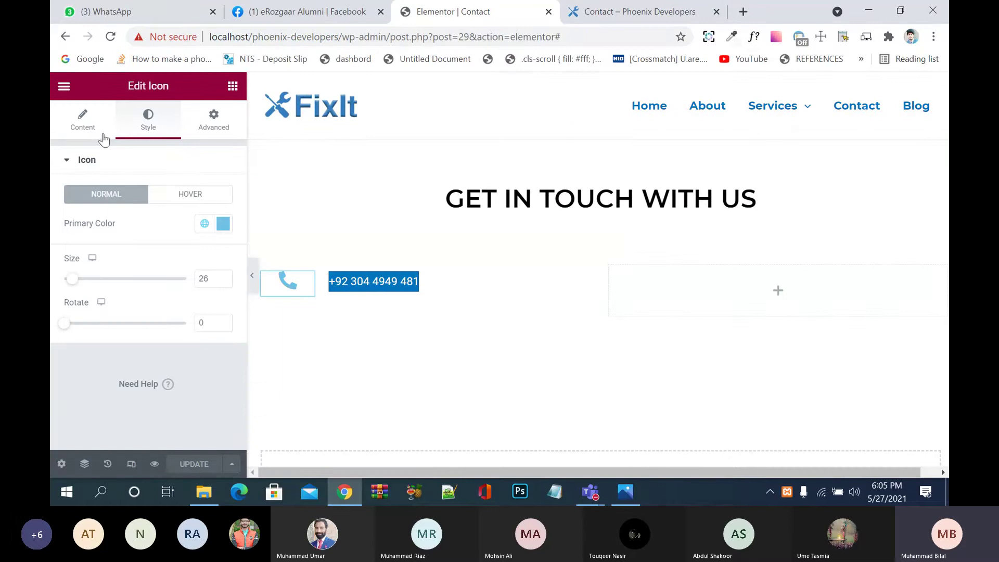
Step: Open the Text Color picker in the phone number widget's Style settings
click(410, 283)
click(155, 125)
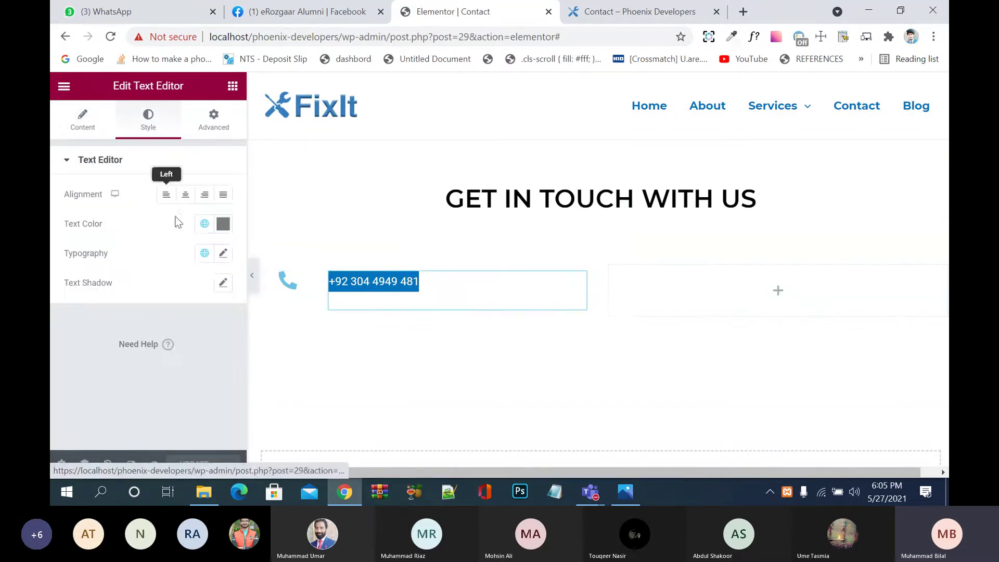
click(222, 224)
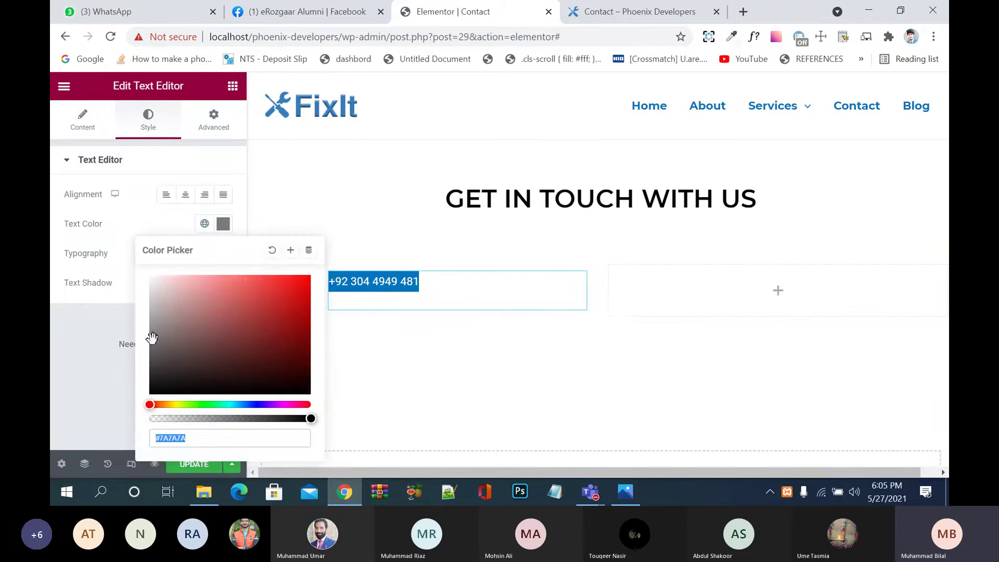
Step: Make the phone number text black and set its font family to Montserrat
drag(152, 339, 371, 458)
click(92, 373)
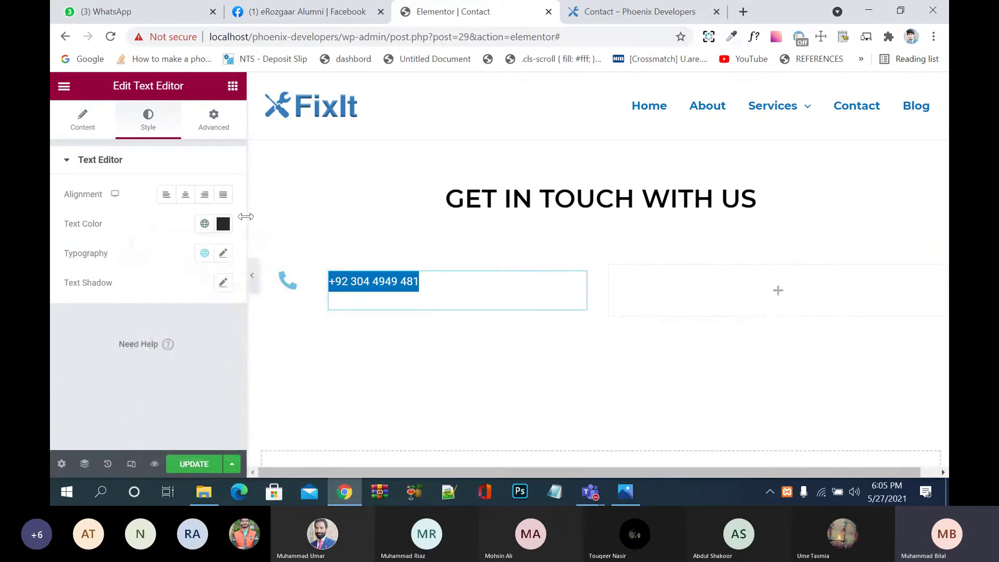
click(222, 254)
click(186, 317)
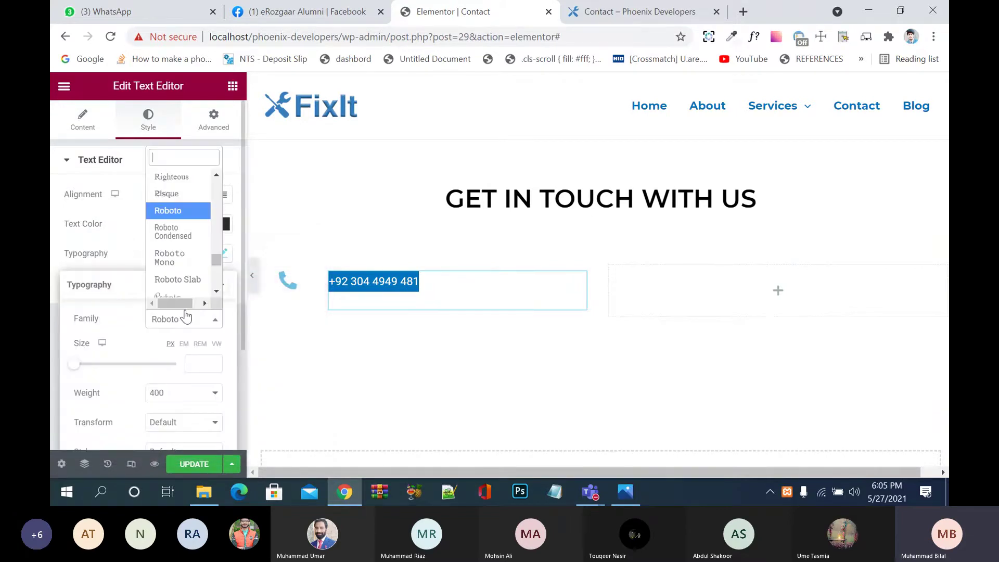
text(mon)
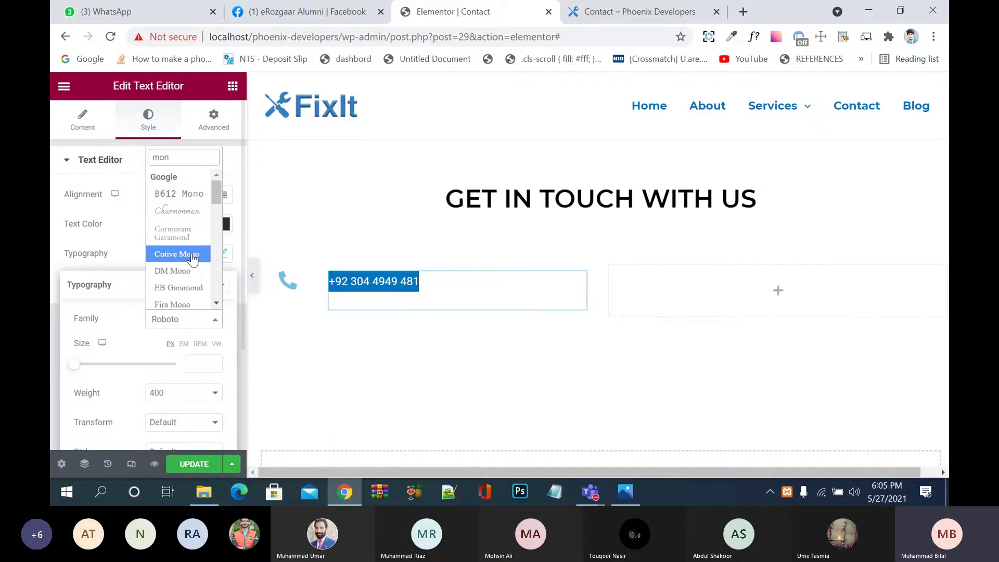
text(t)
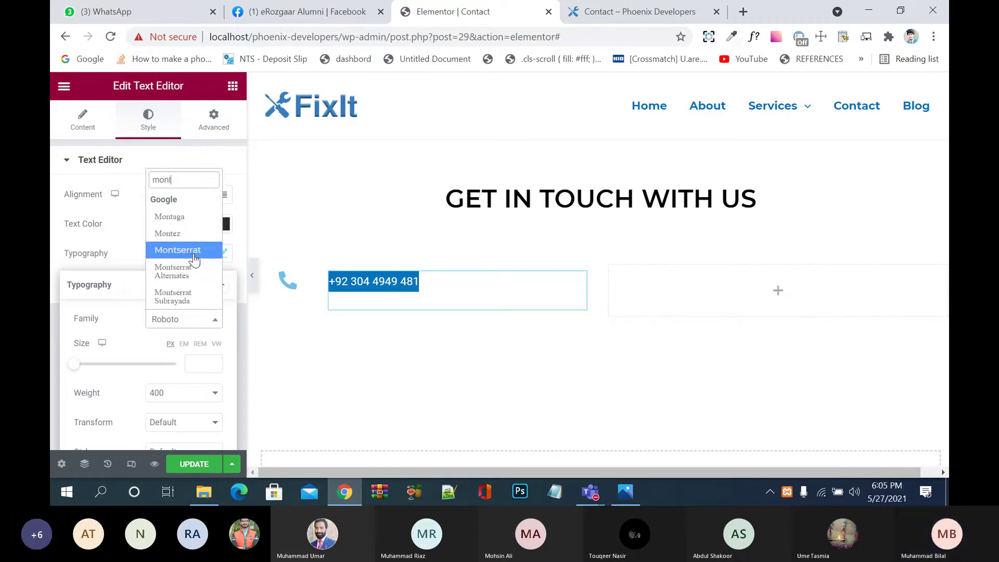
click(193, 256)
Step: Set the phone number's font size to 20 and weight to Bold, then save
click(202, 364)
text(20)
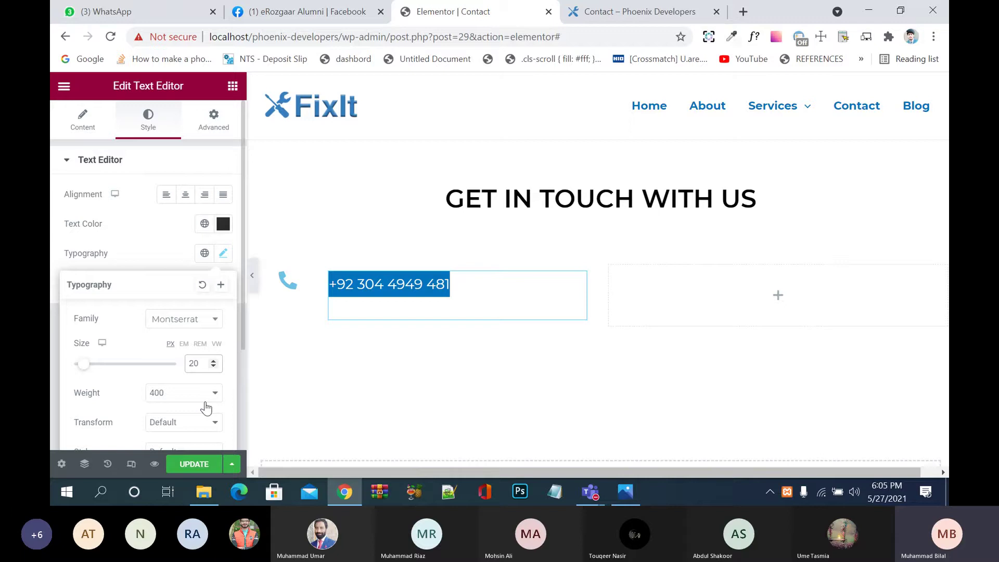
click(206, 397)
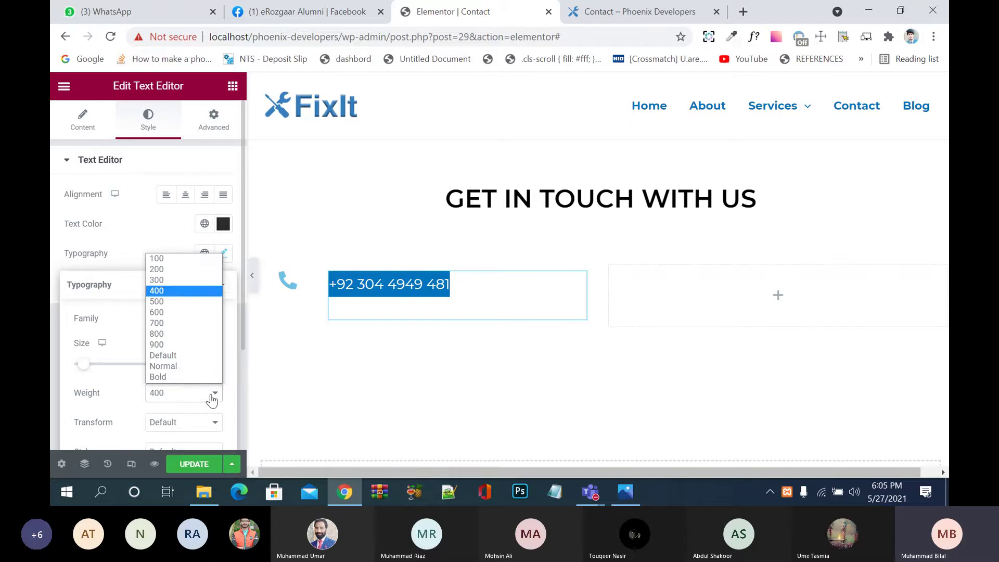
click(182, 376)
click(192, 475)
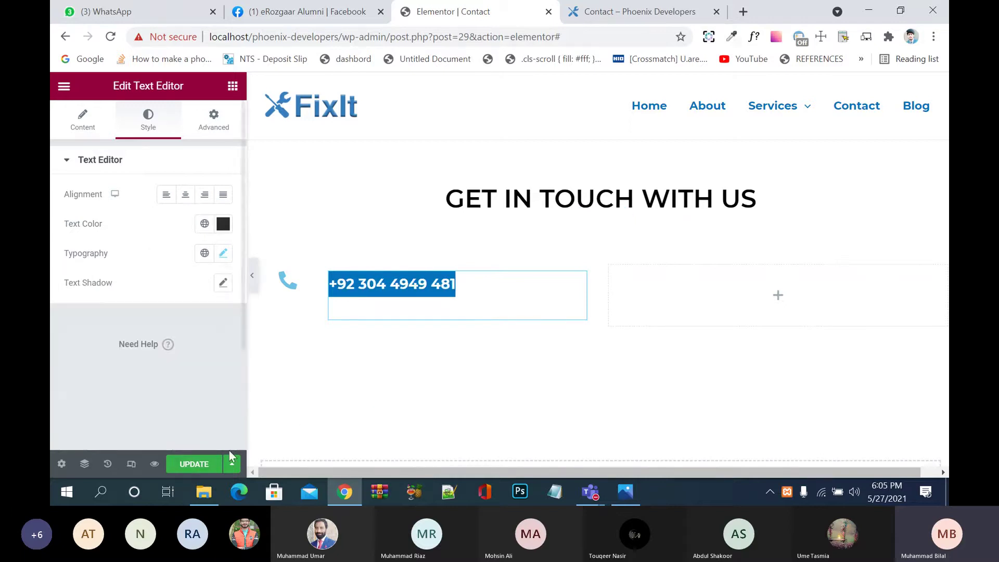
click(204, 468)
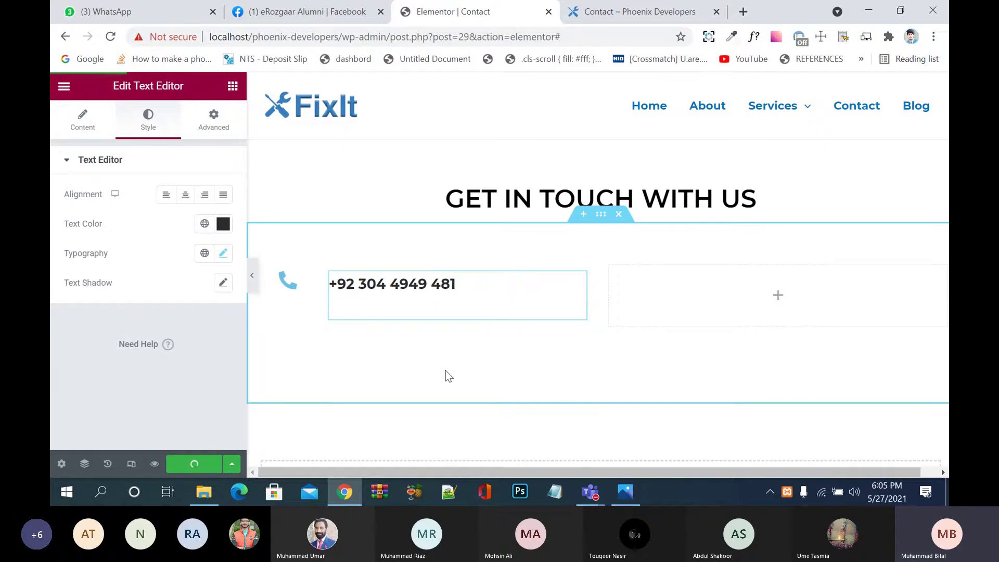
Step: Change the phone icon's primary colour to black (#000000) and save
click(289, 282)
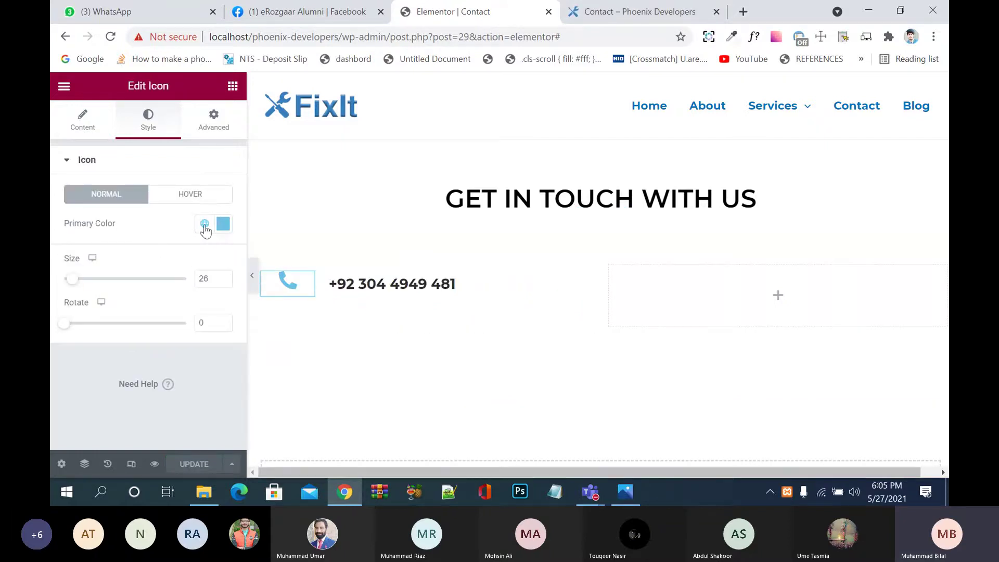
click(223, 224)
drag(216, 289, 303, 405)
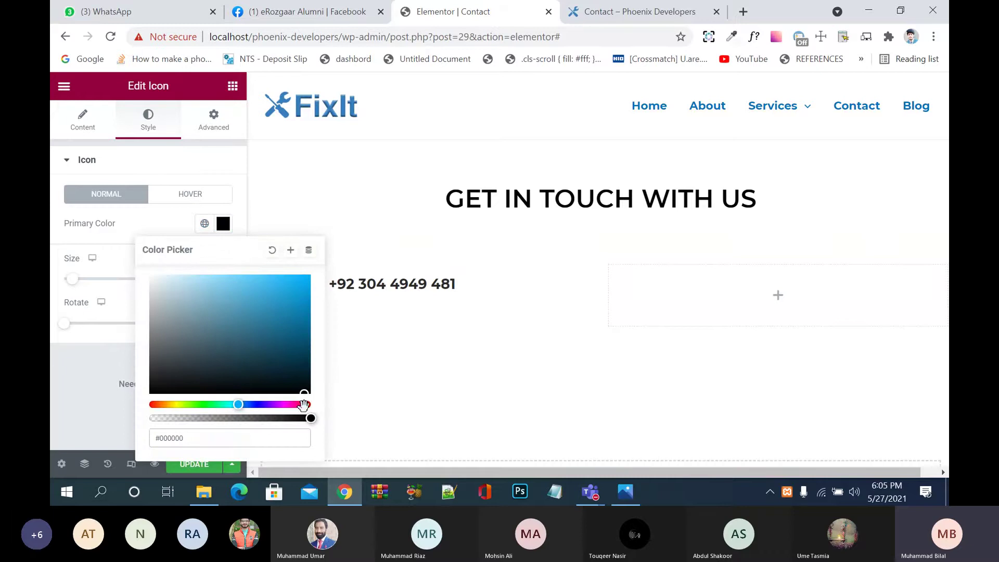
click(69, 378)
click(193, 464)
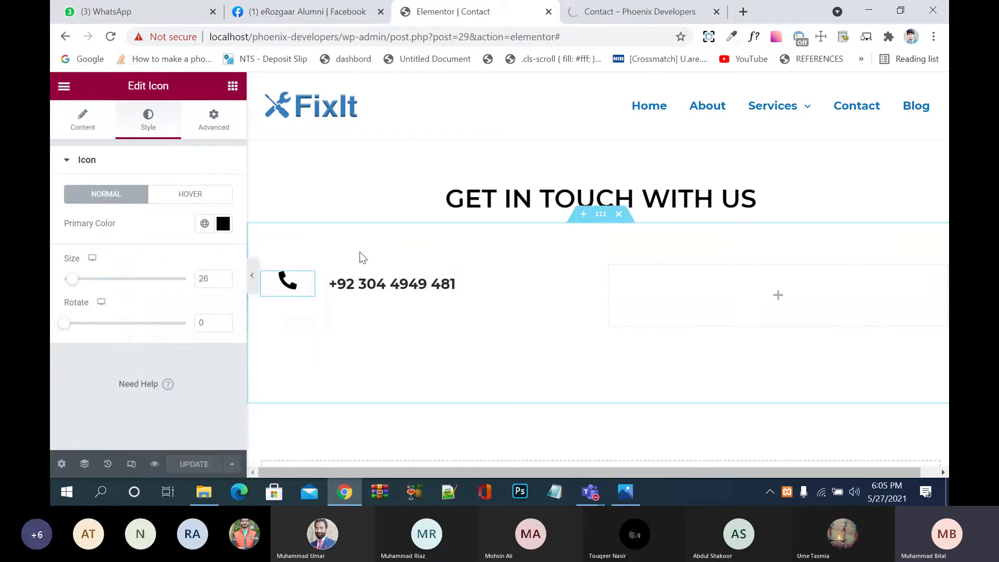
Step: Give the phone icon an unlinked 8px top margin to align it with the number, and save
click(354, 275)
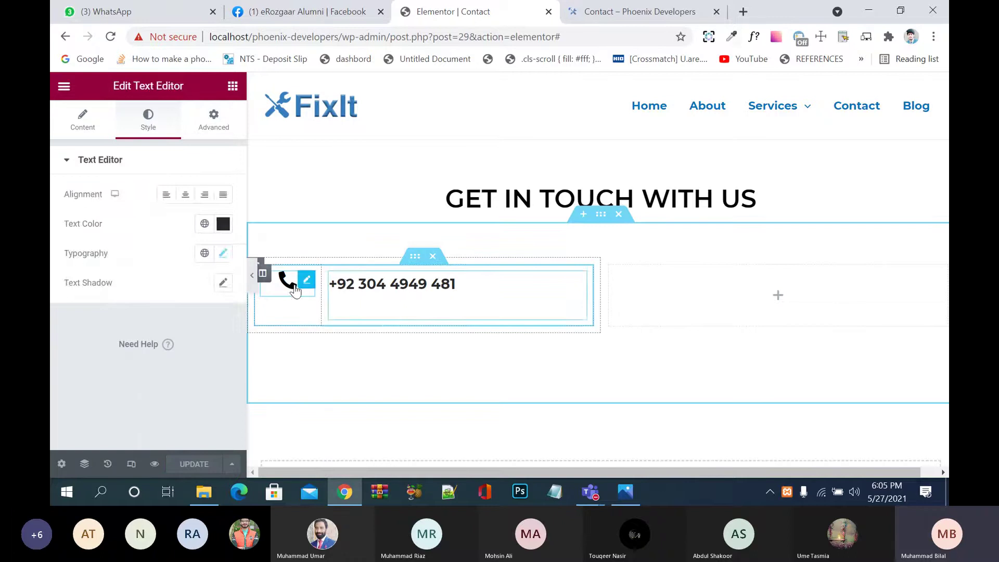
click(288, 282)
click(213, 130)
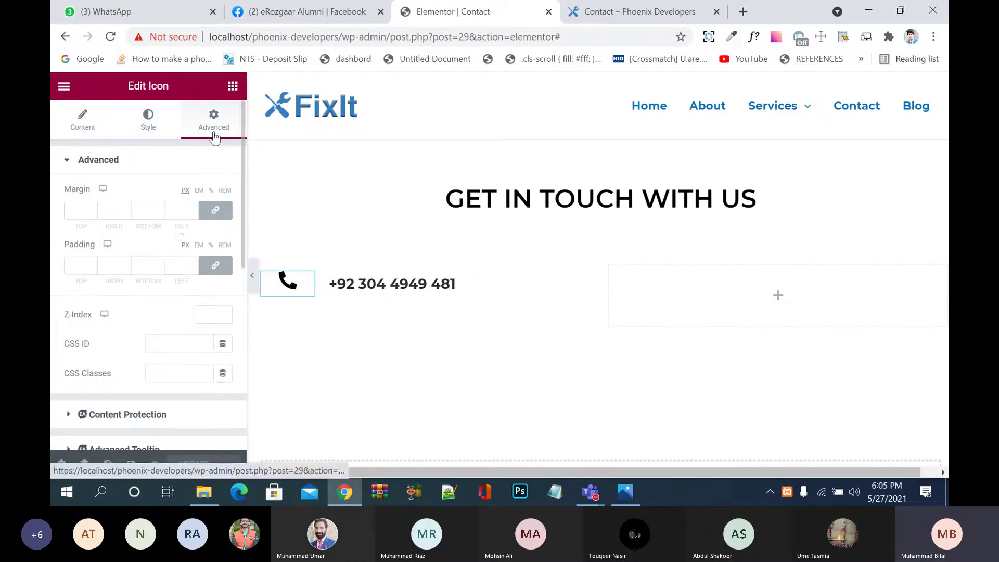
click(215, 209)
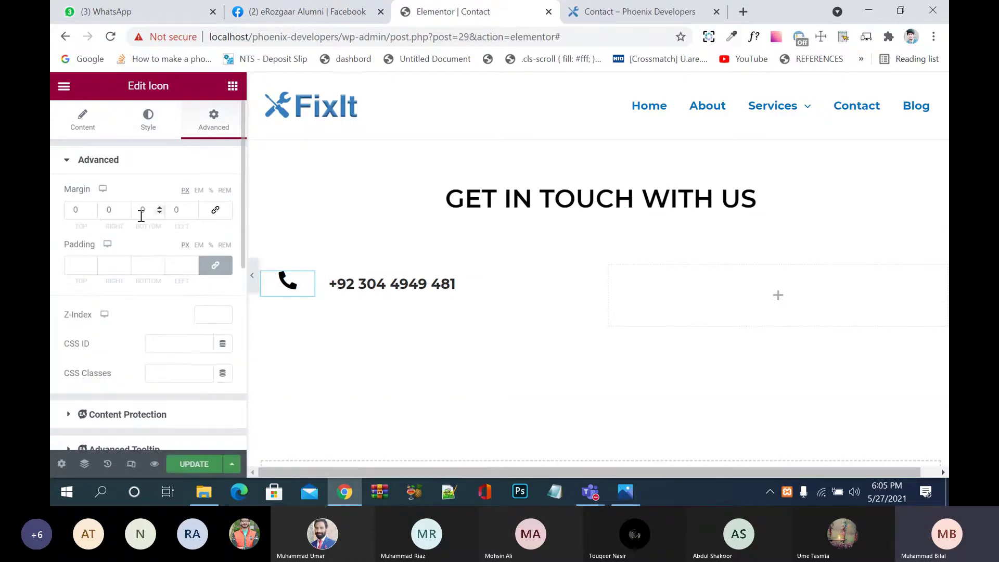
click(92, 208)
click(92, 208)
click(91, 208)
click(91, 207)
click(92, 207)
click(92, 207)
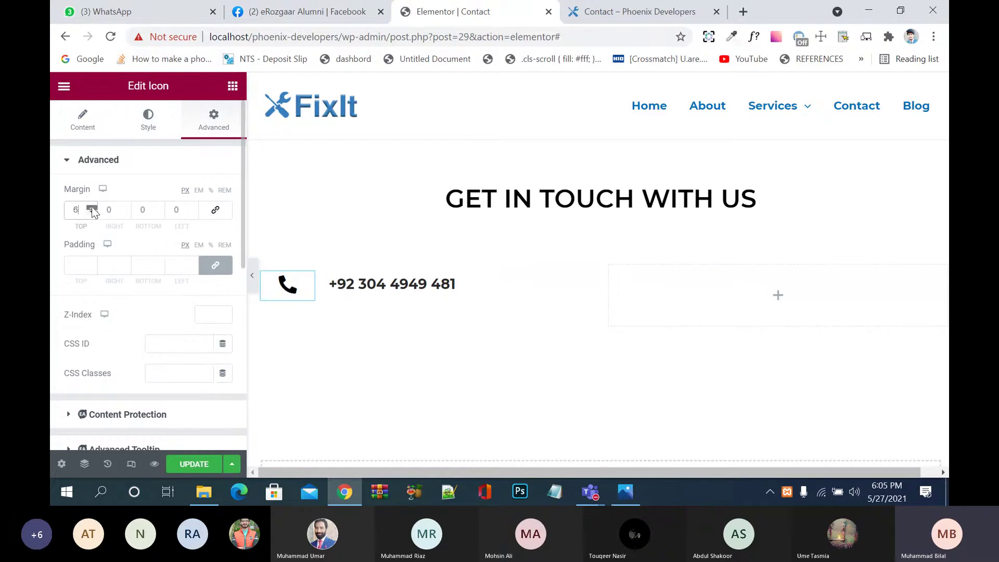
click(92, 207)
click(91, 207)
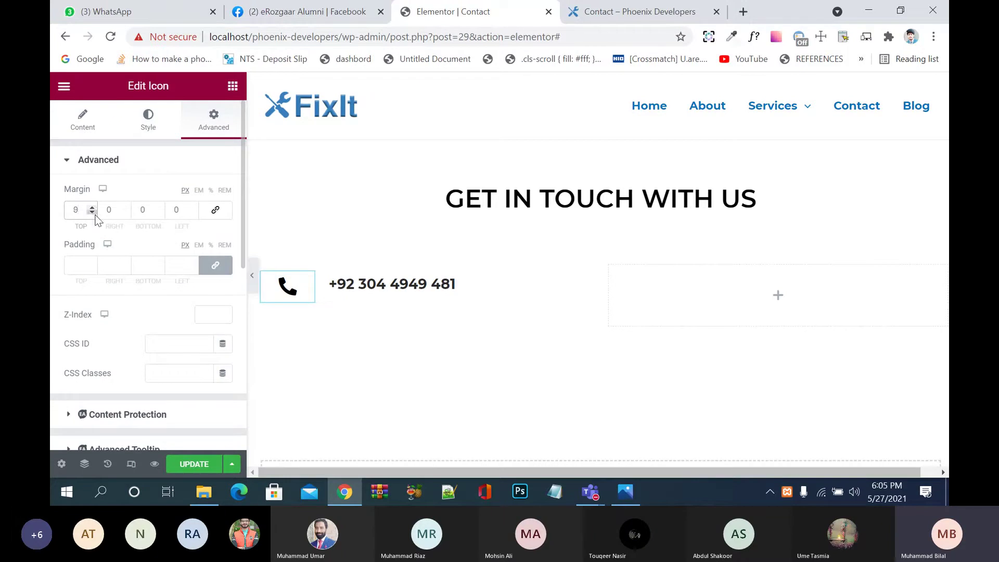
click(94, 214)
click(194, 465)
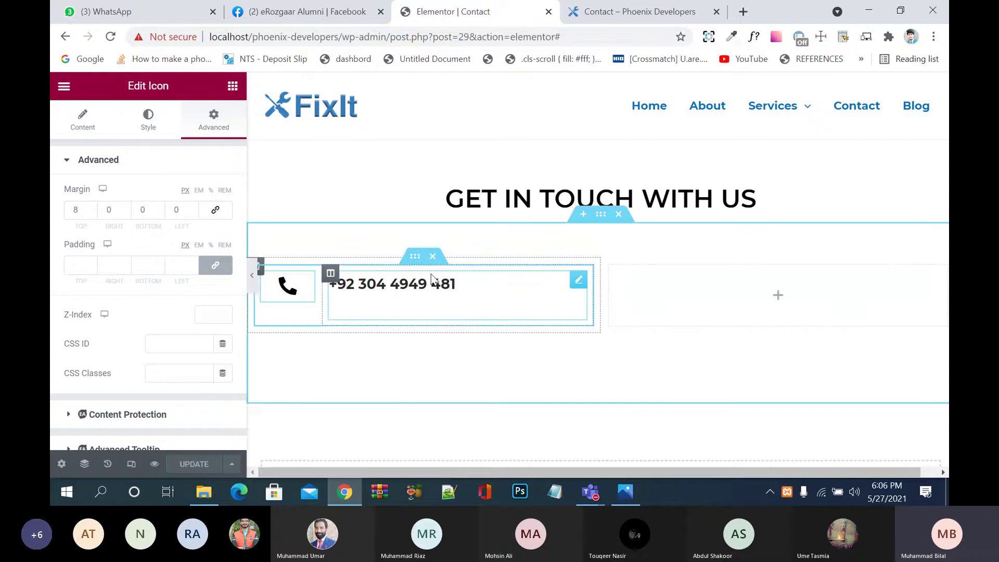
click(529, 298)
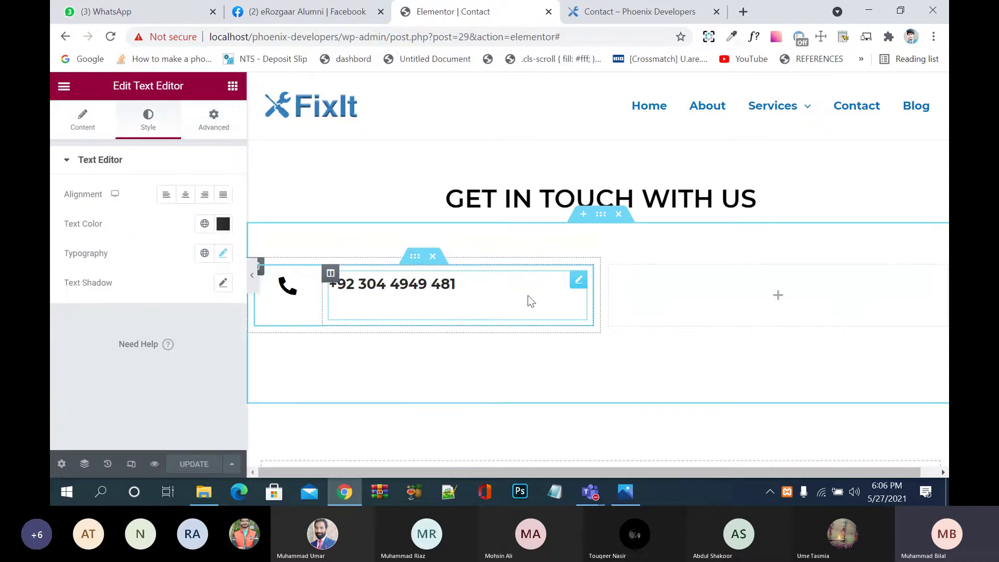
Step: Duplicate the phone contact row twice to create three rows
right_click(419, 266)
click(475, 294)
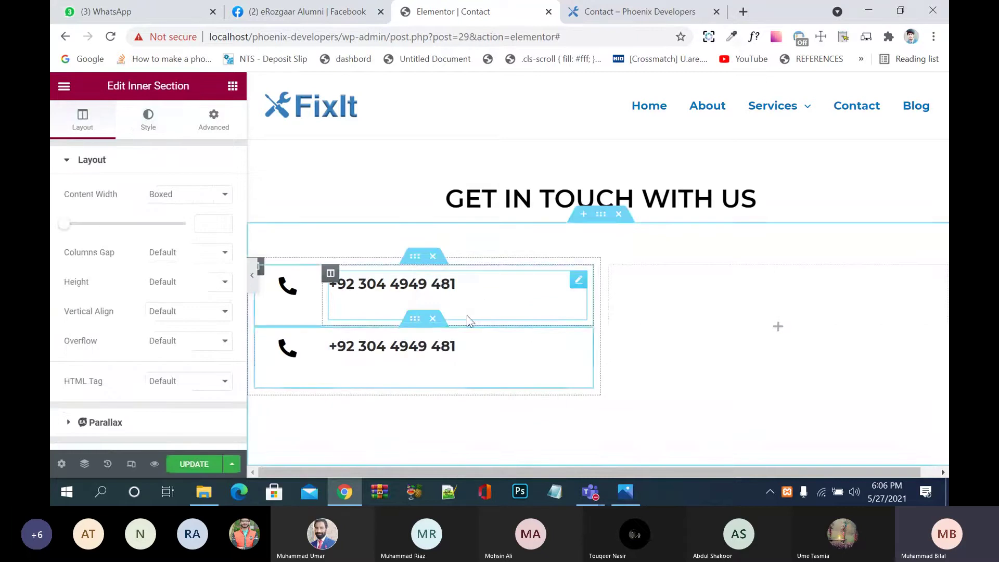
right_click(419, 327)
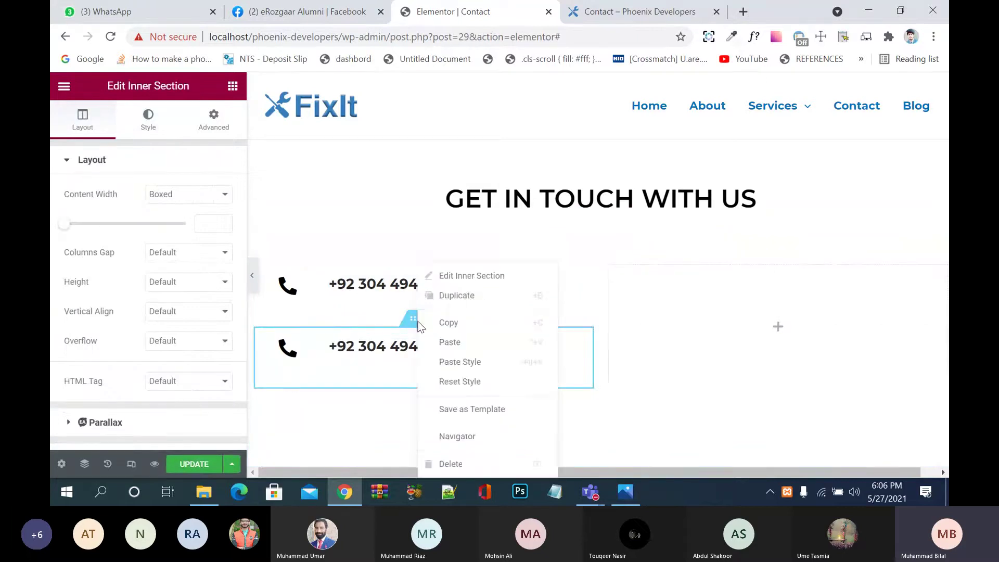
click(460, 296)
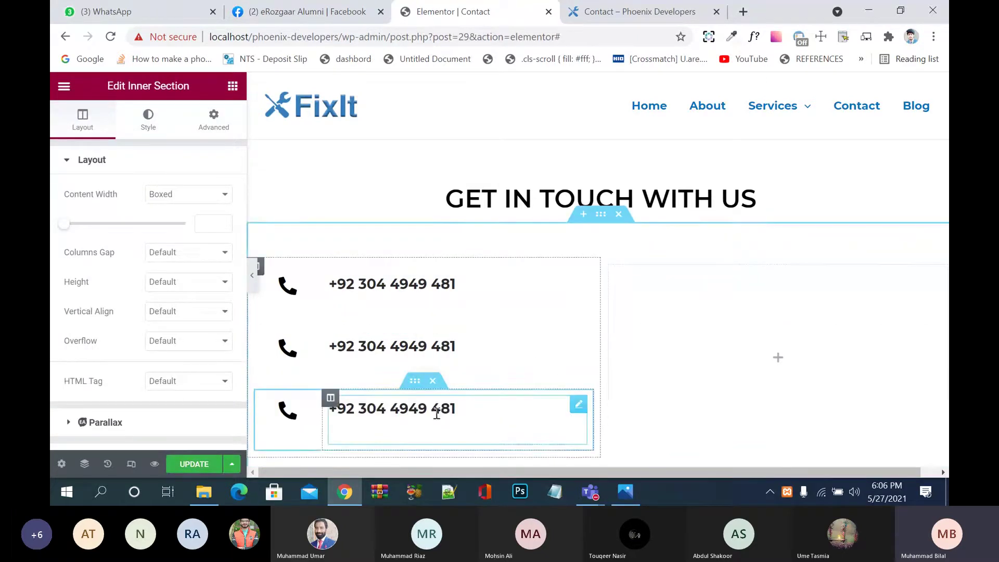
Step: Replace the middle row's icon with the Envelope icon from the Icon Library
click(287, 271)
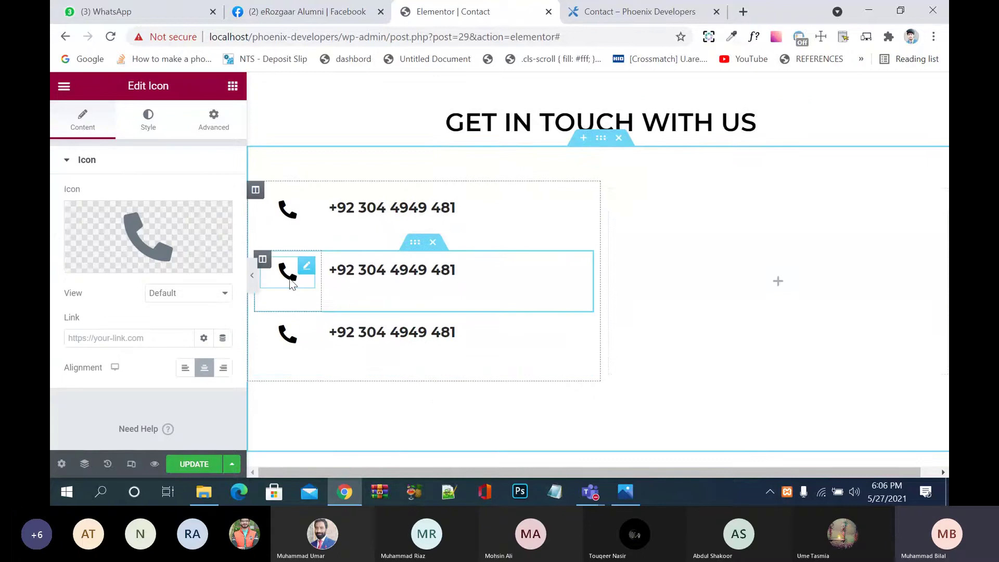
click(203, 240)
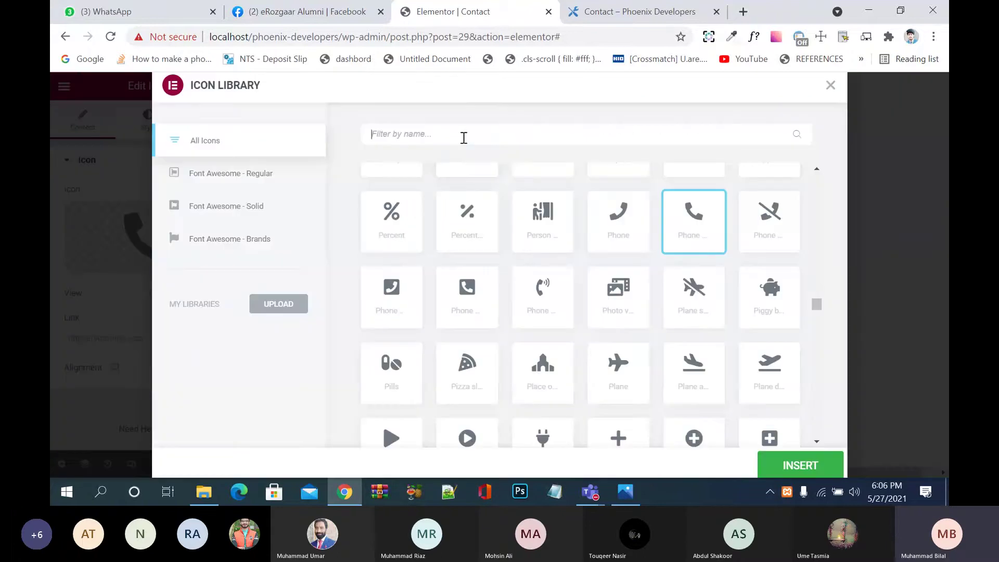
click(464, 138)
text(enve)
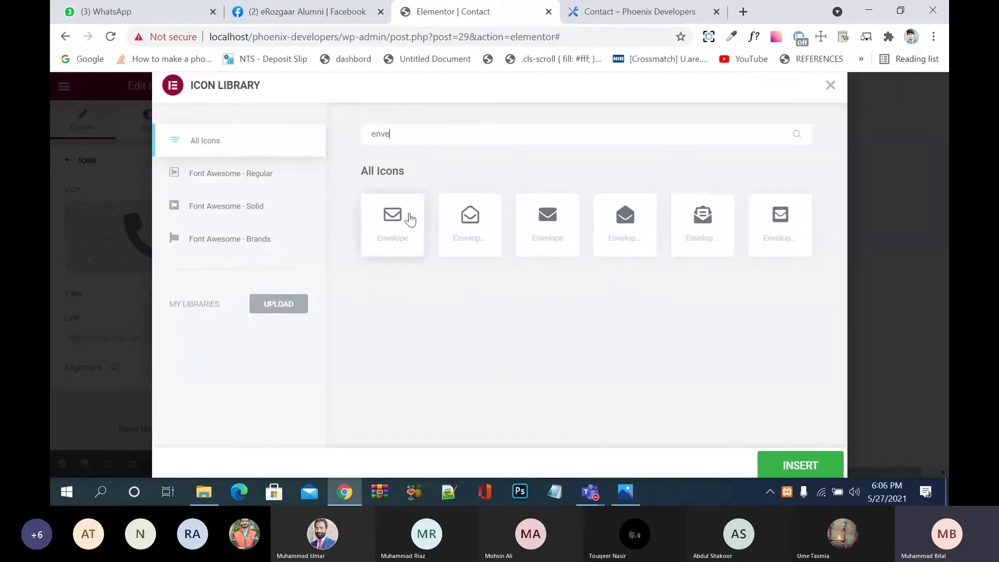
click(410, 220)
click(812, 470)
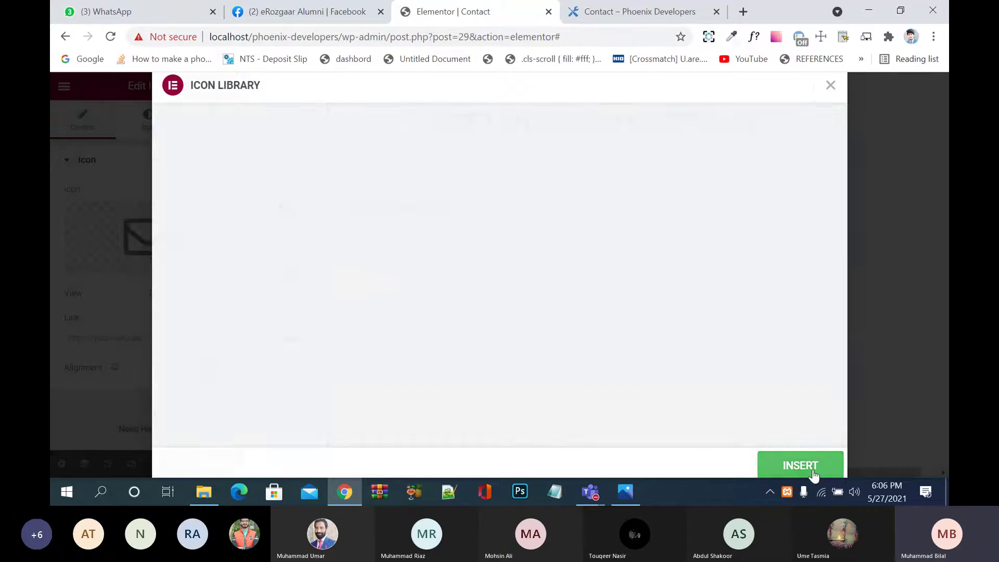
Step: Replace the middle row's text with the company's info e-mail address and save
click(390, 272)
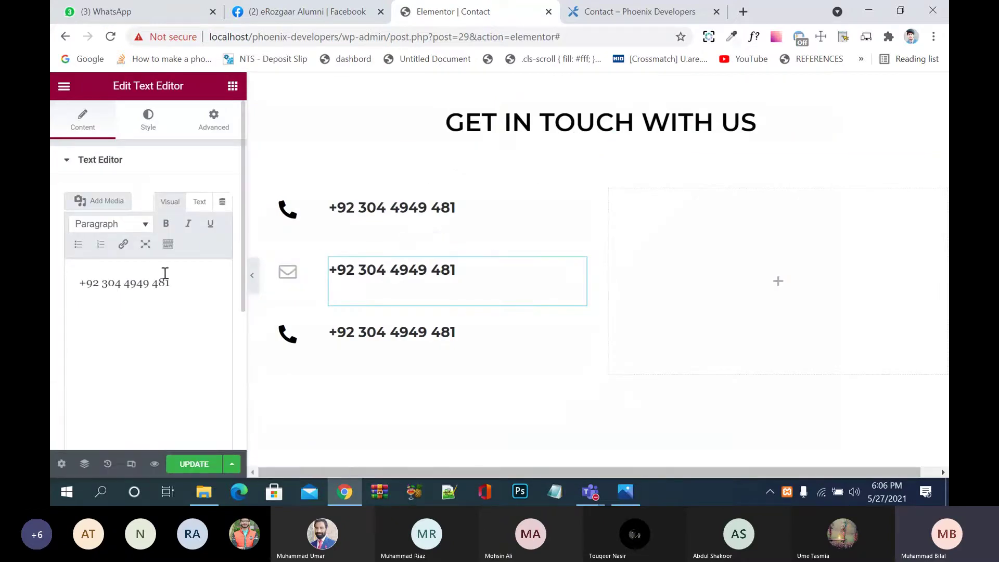
drag(171, 283, 75, 283)
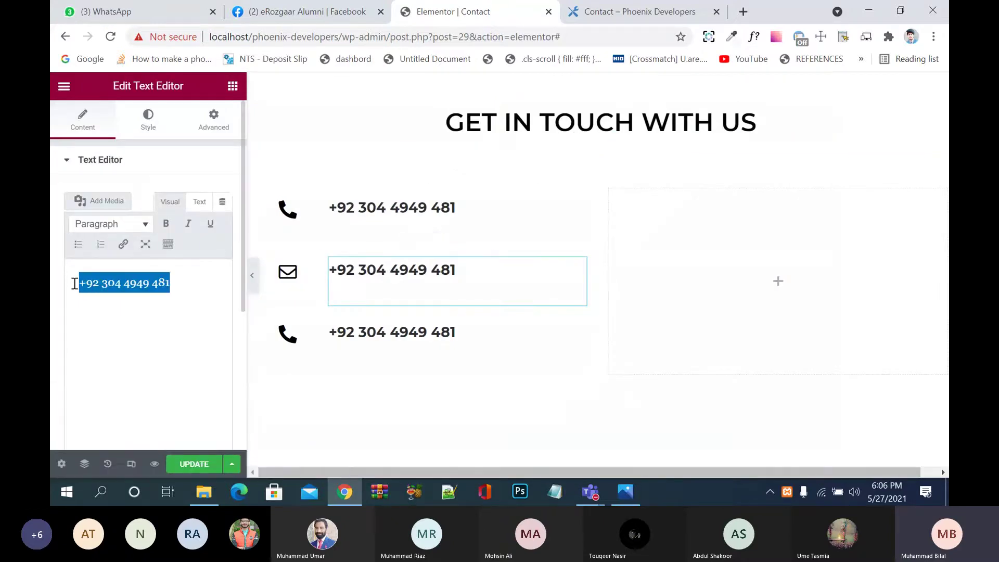
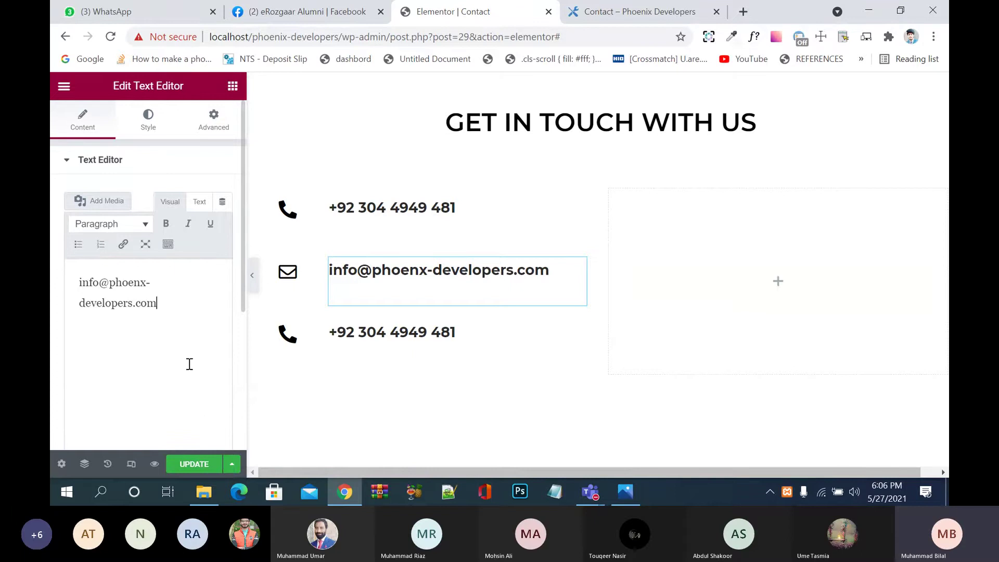
click(195, 468)
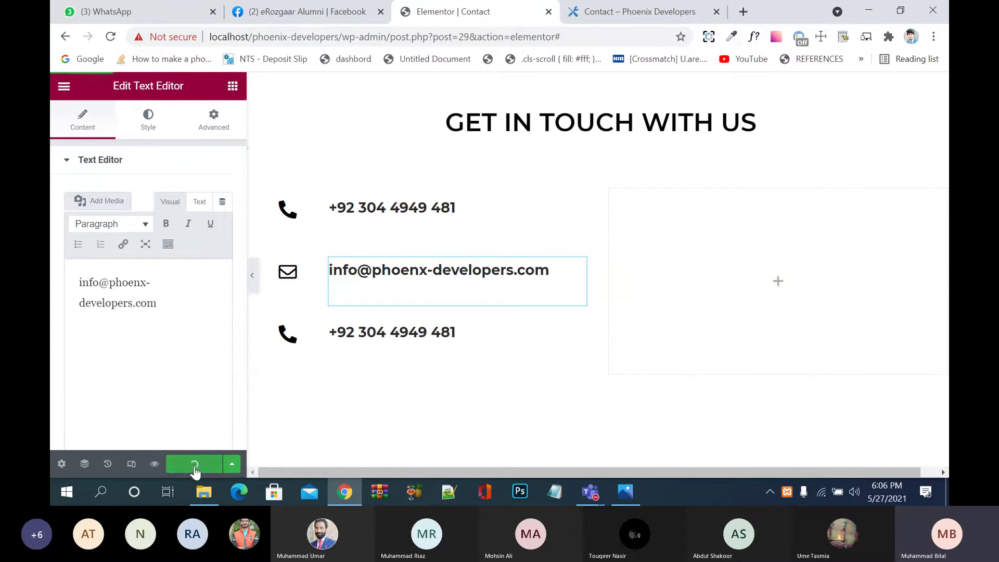
Step: Give the third row the outlined map-marker icon, found by searching 'map ma'
click(291, 342)
click(124, 229)
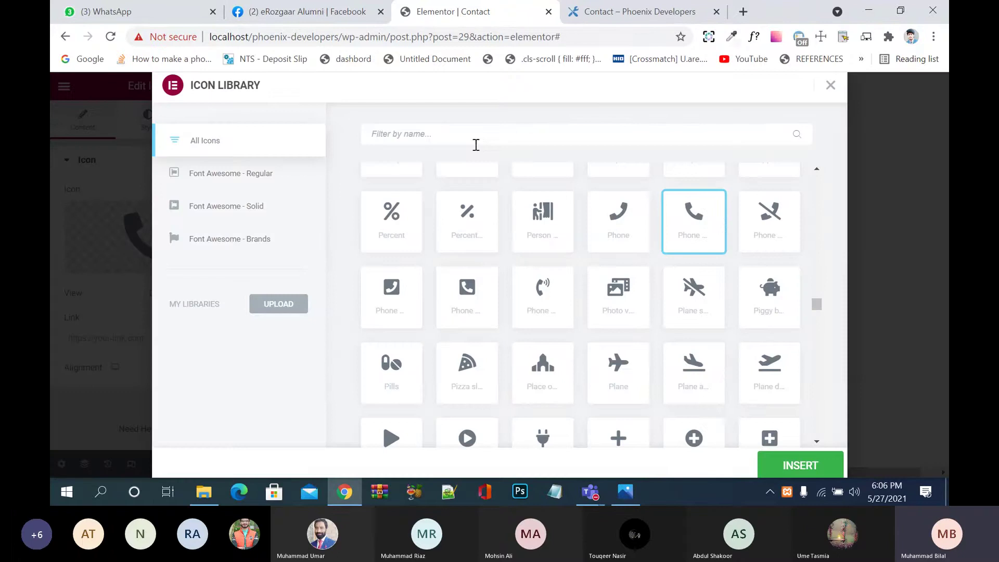
text(loca)
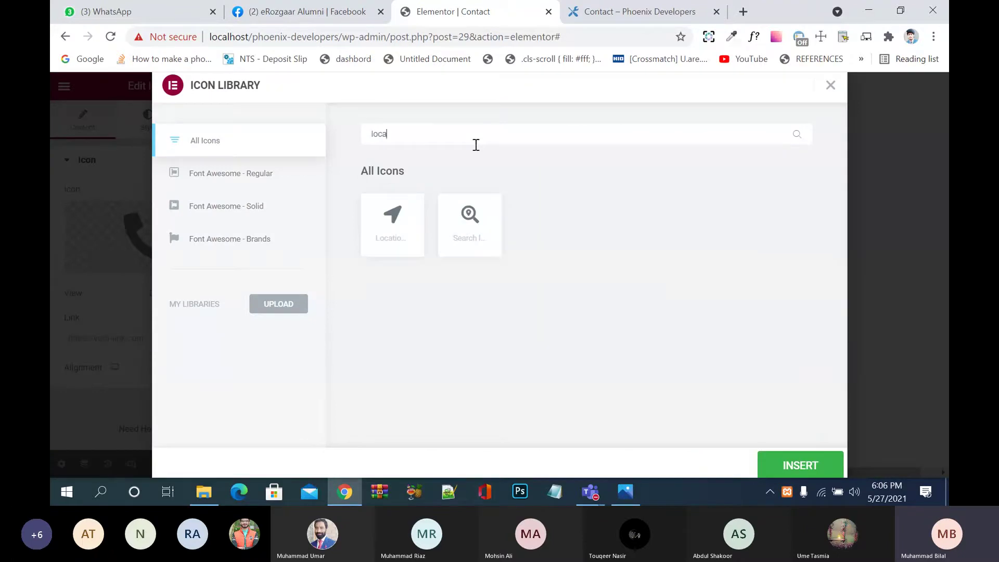
key(BackSpace)
key(BackSpace)
key(BackSpace)
key(BackSpace)
text(map )
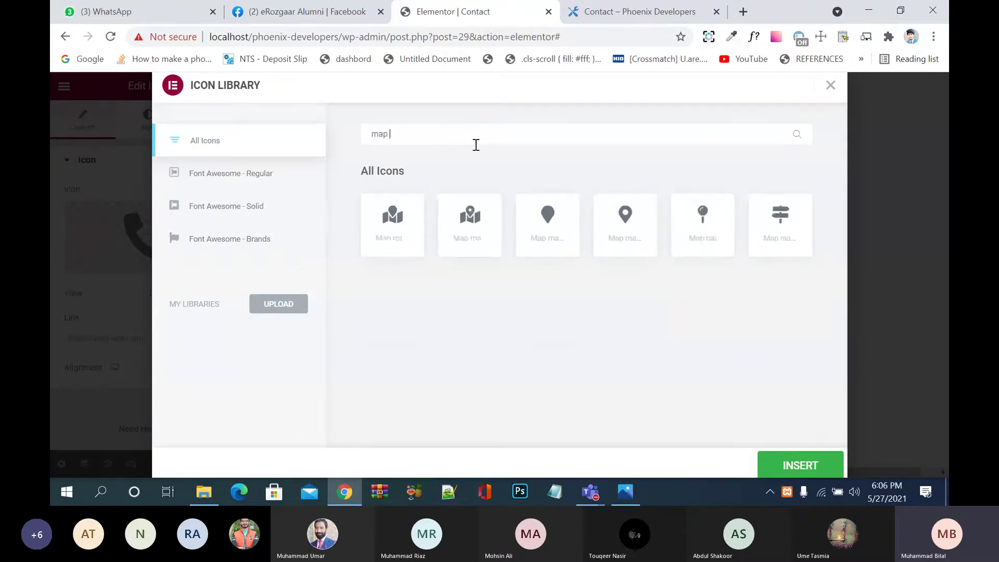
text(ma)
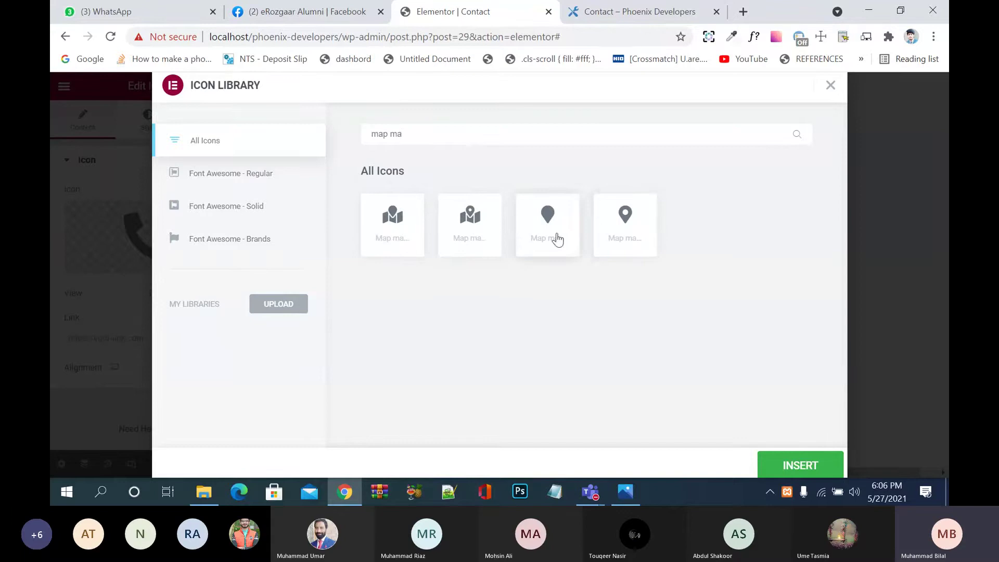
click(558, 239)
click(628, 230)
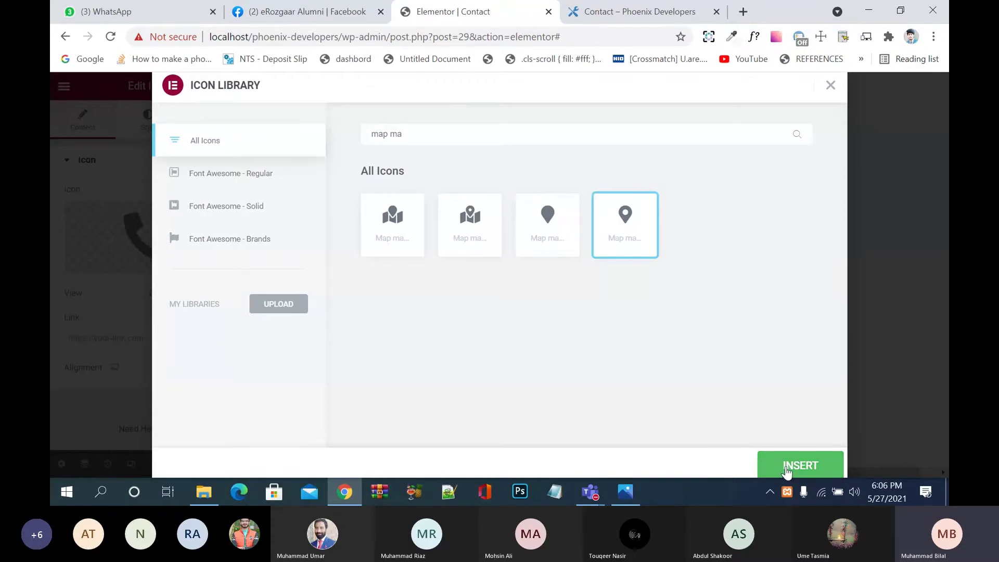
click(787, 471)
Step: Select the third row's phone number text and start overwriting it with the address
click(394, 336)
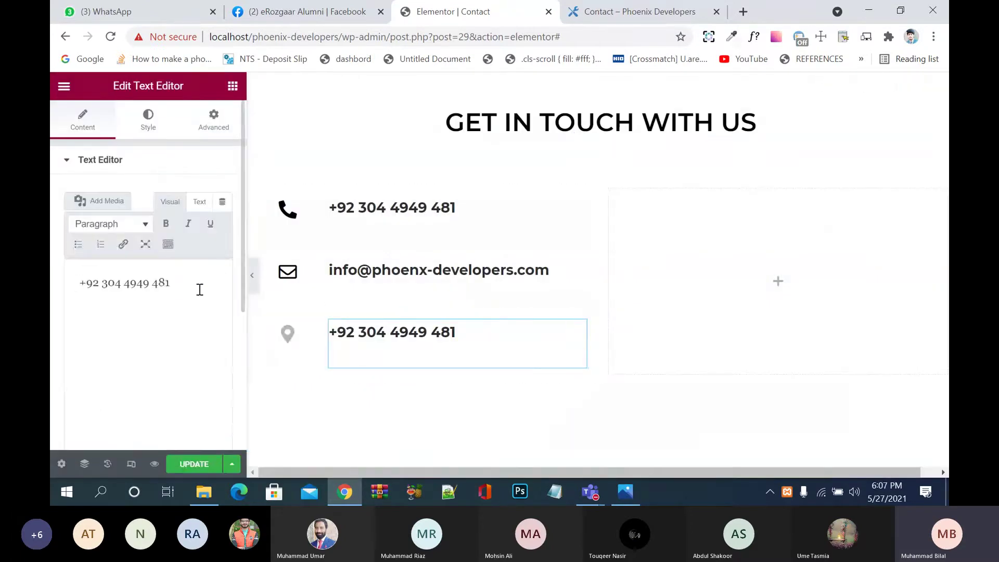
drag(179, 281, 74, 284)
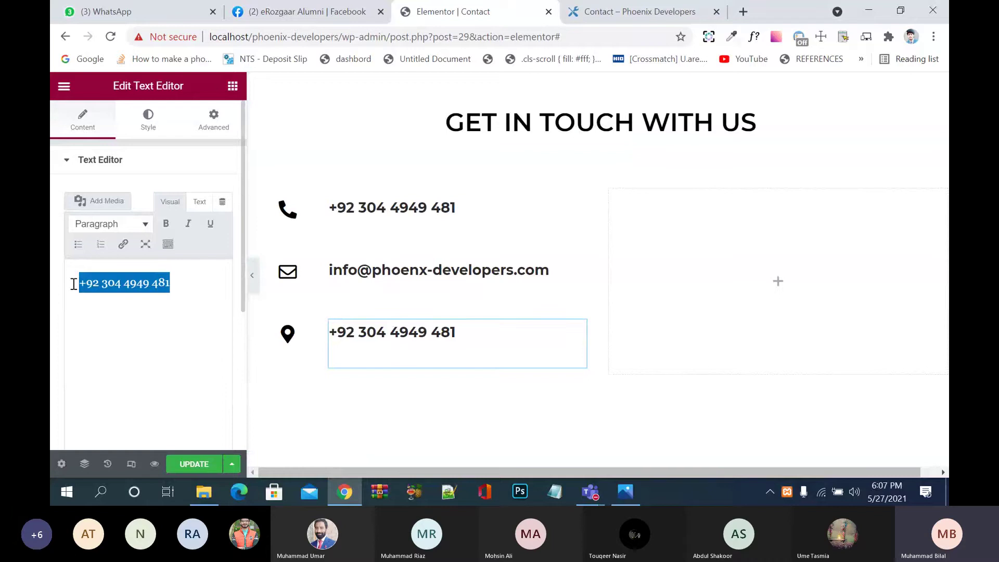
text(FF1)
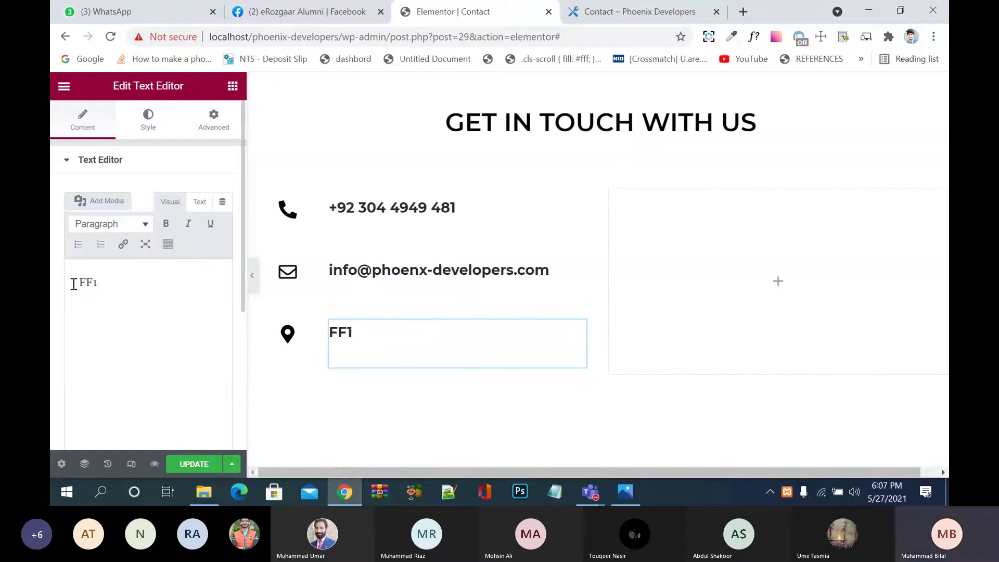
Step: Type the office's street address and city on one line in the third row, then save
key(BackSpace)
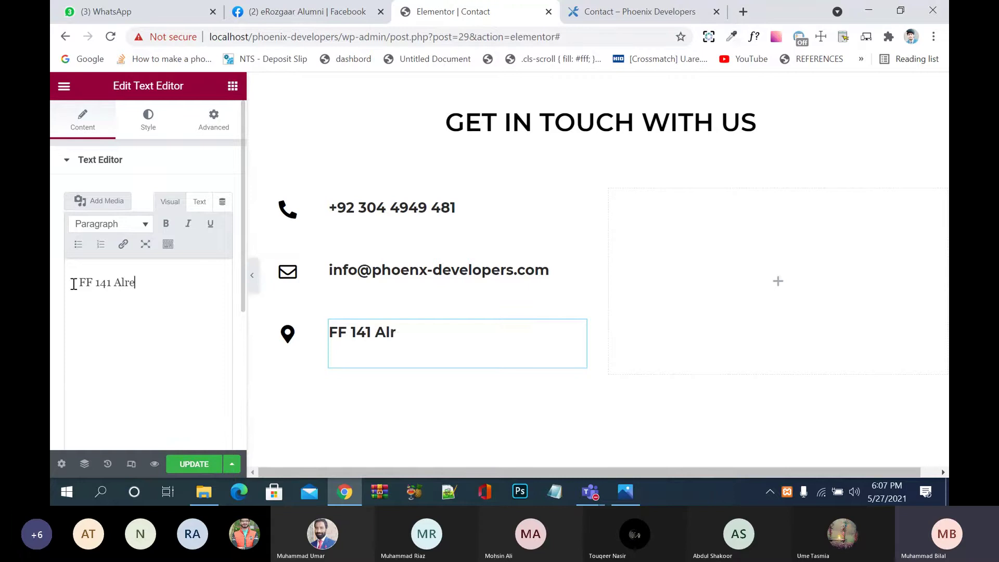
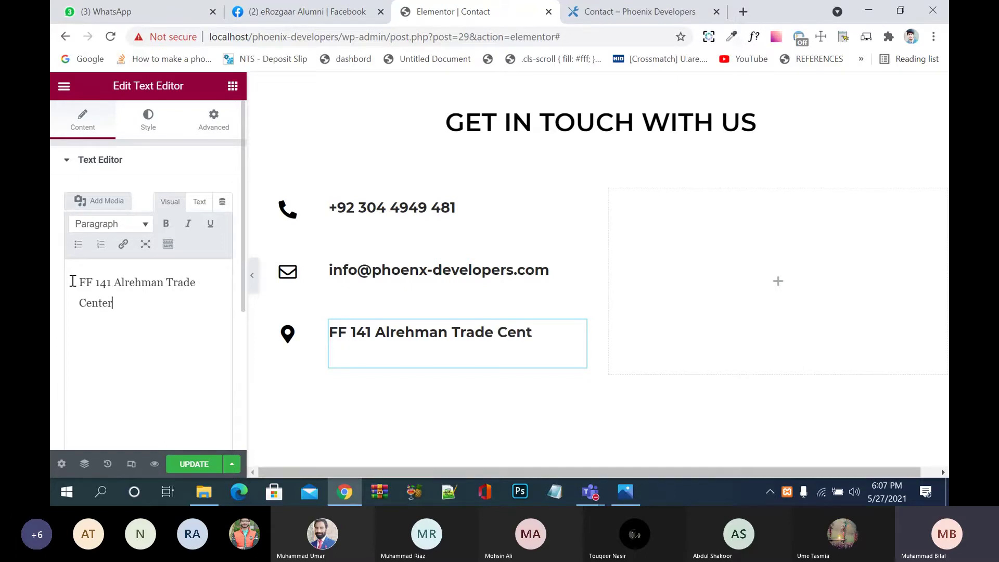
key(Return)
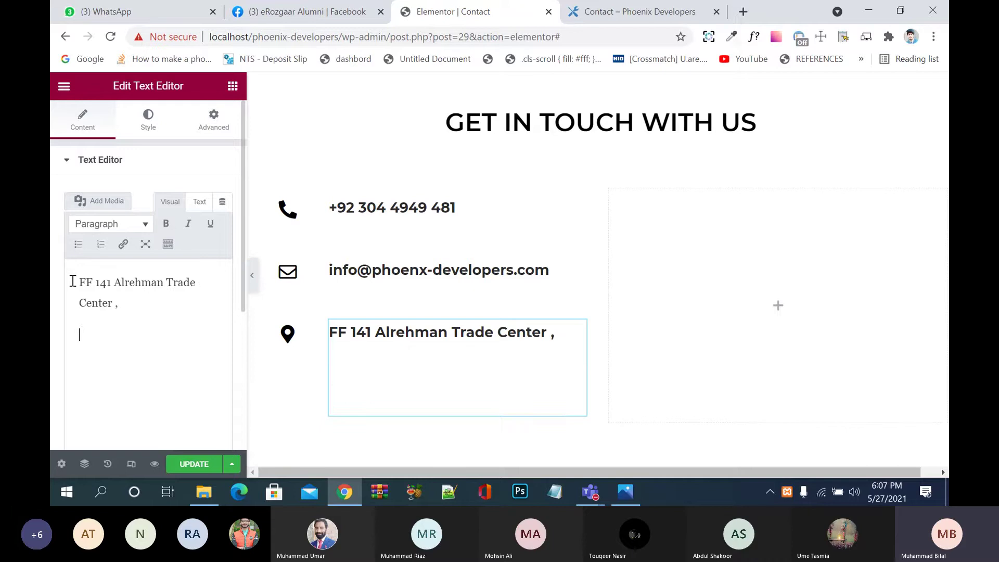
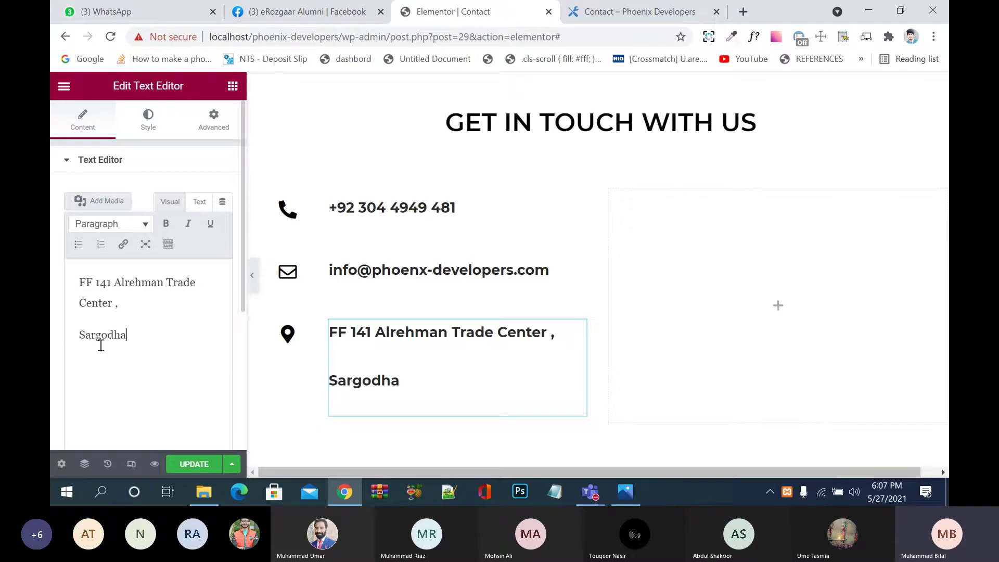
click(79, 337)
key(BackSpace)
key(BackSpace)
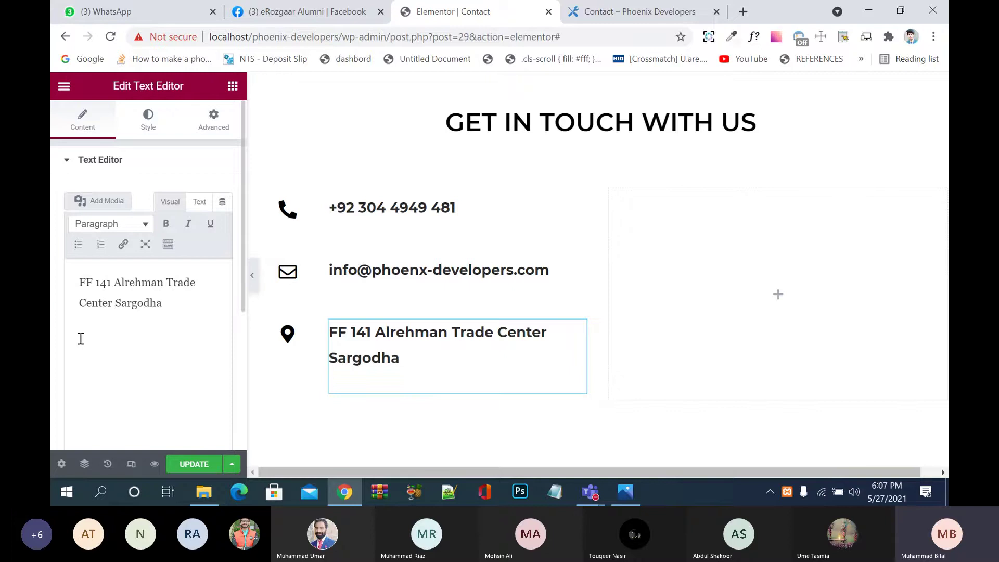
text(,)
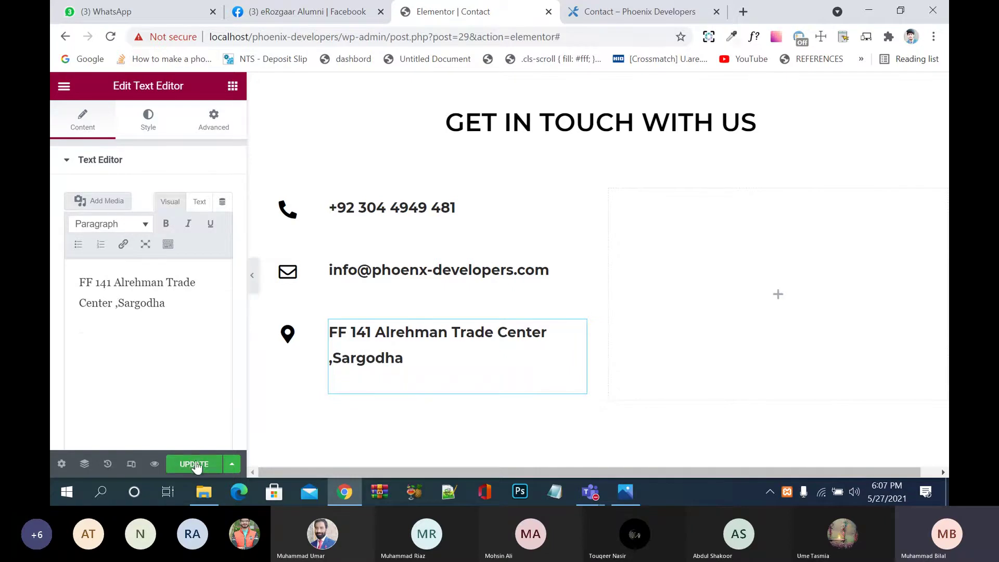
click(195, 465)
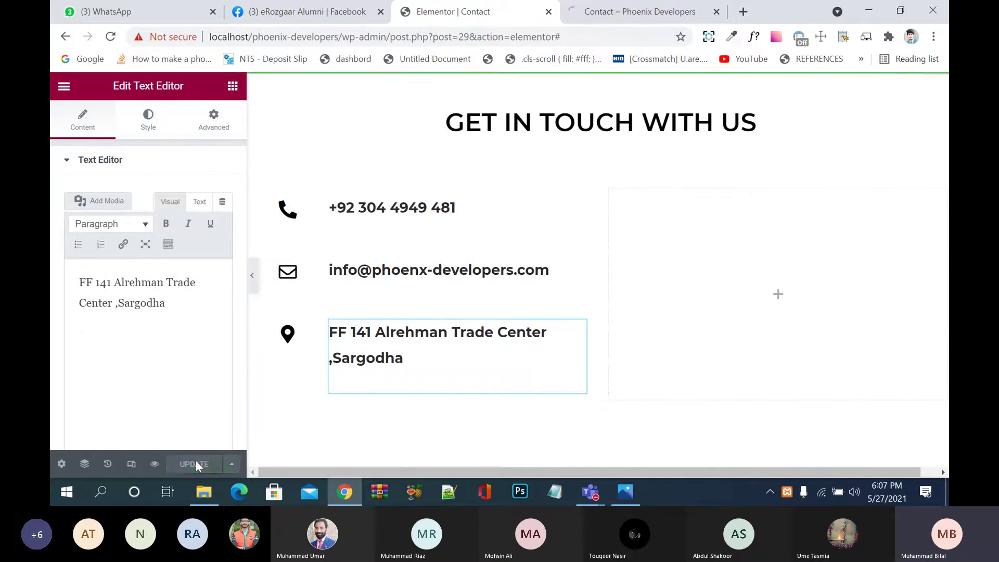
click(640, 11)
key(F5)
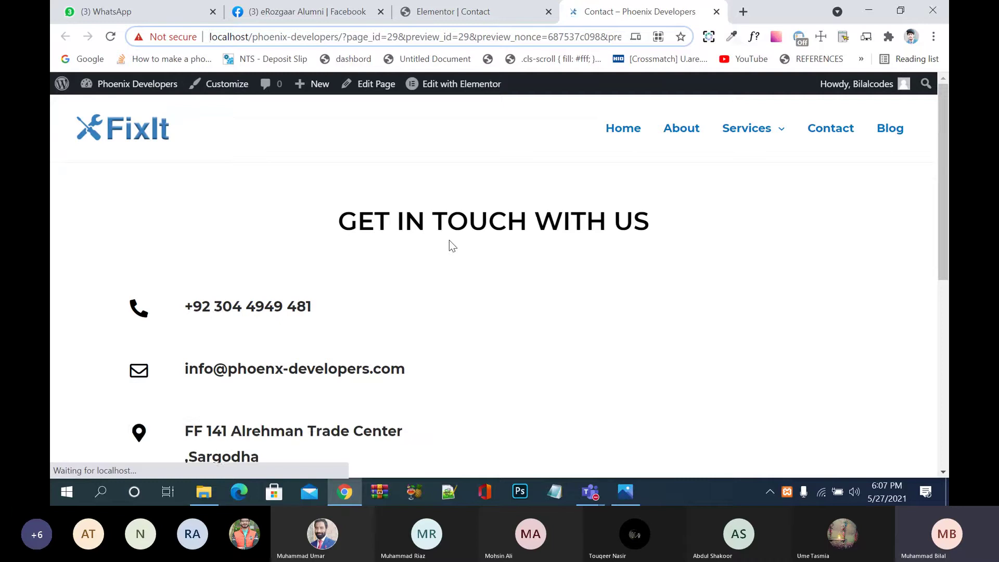
scroll(452, 246, down, 2)
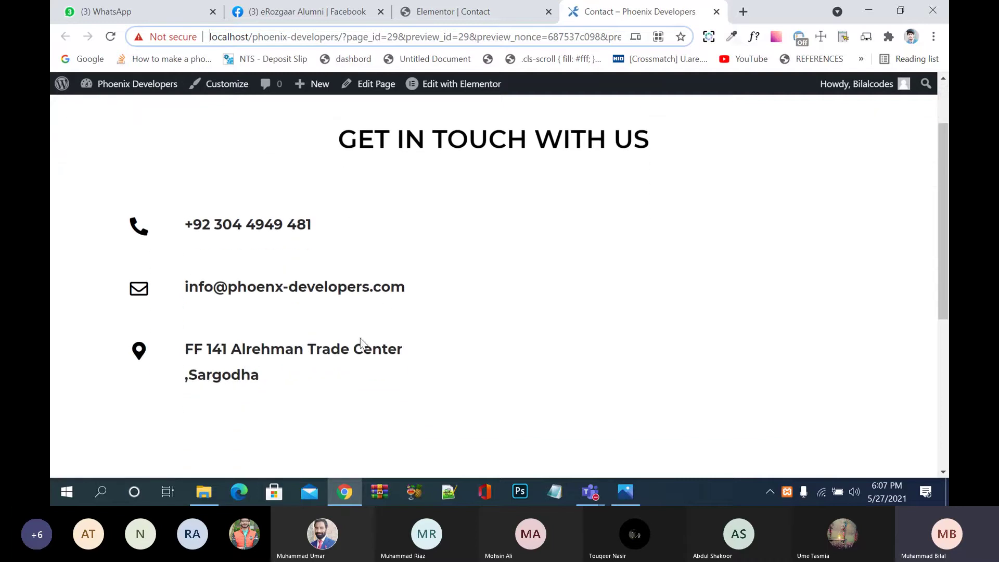
click(496, 15)
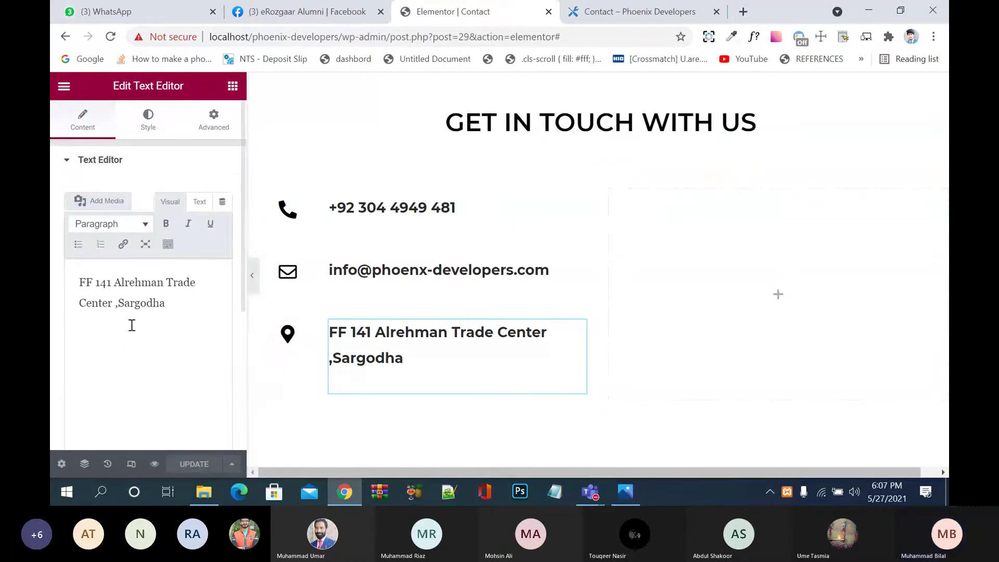
Step: Extend the address to 'Sargodha, Punjab Pakistan', fix the comma spacing, and save with UPDATE
click(119, 303)
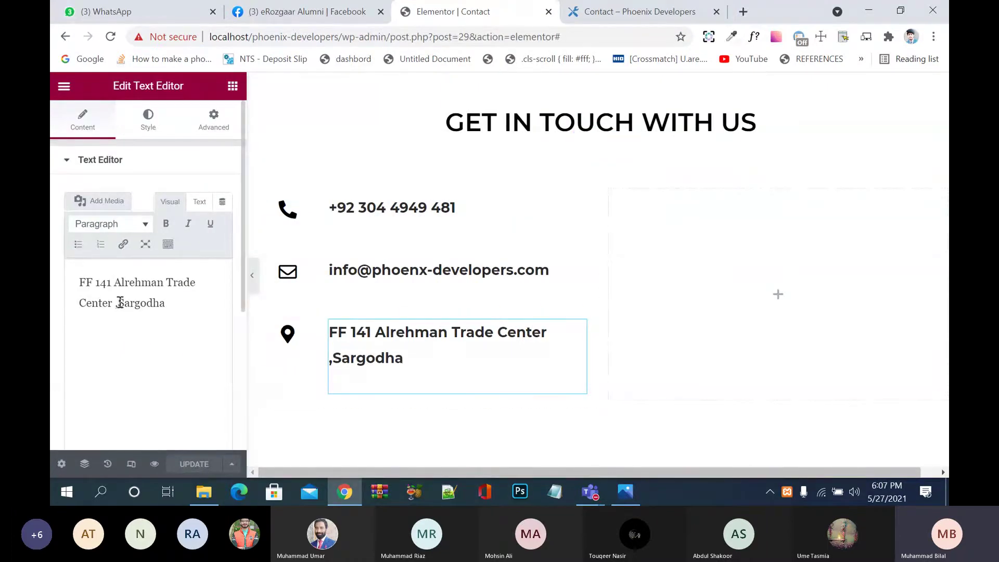
click(170, 301)
text(Punjab)
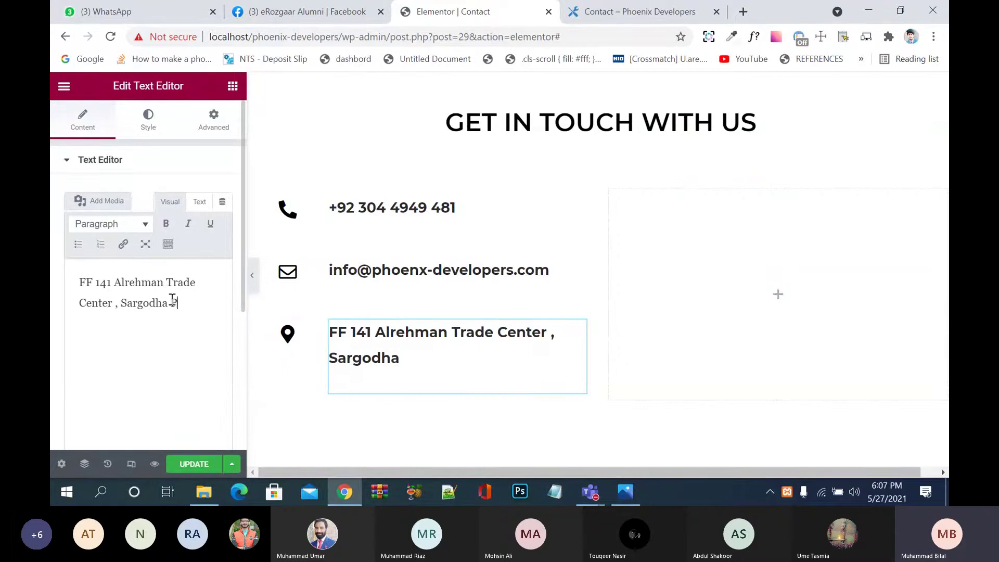
text( Pakistan)
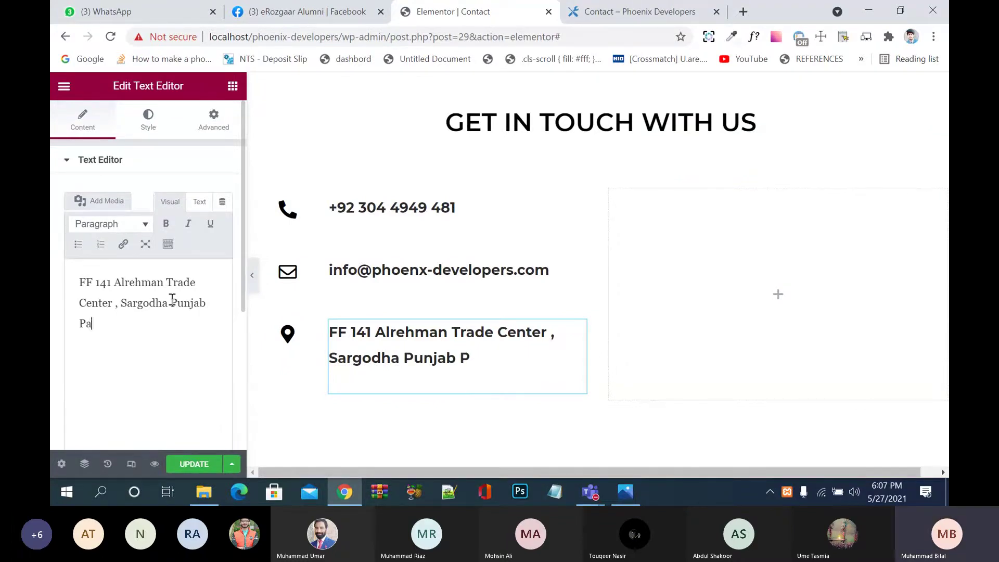
click(121, 304)
key(BackSpace)
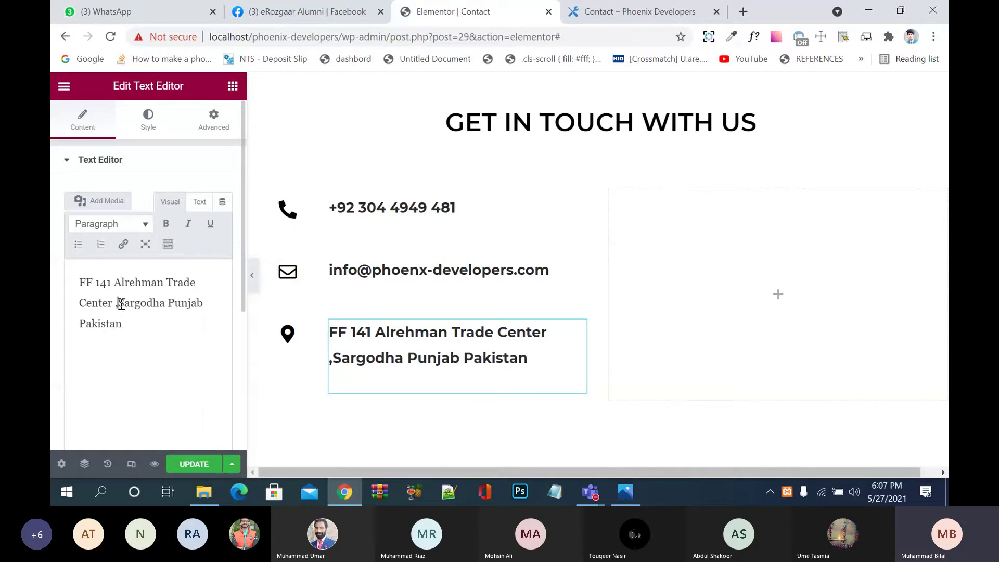
key(BackSpace)
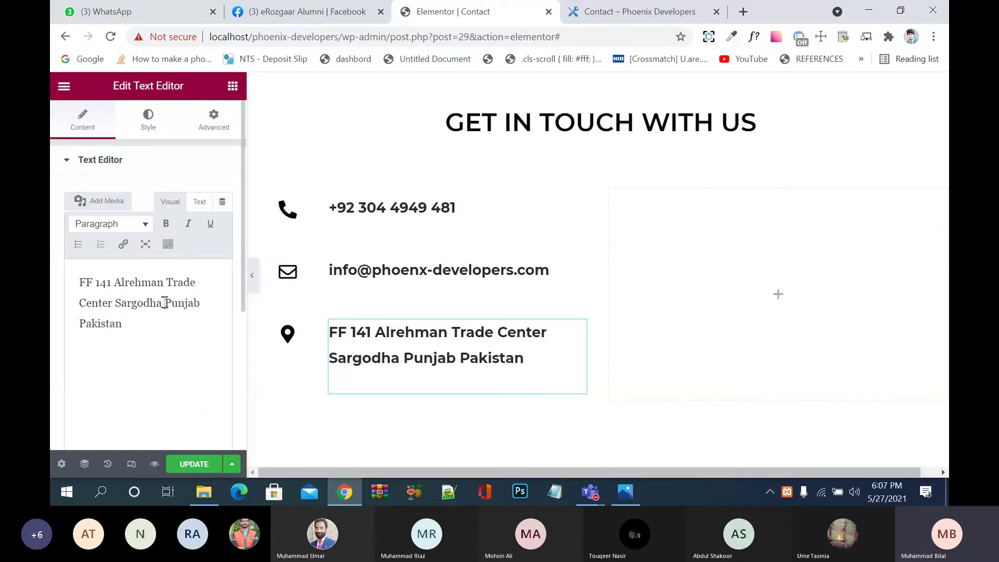
click(165, 303)
text(,)
key(Right)
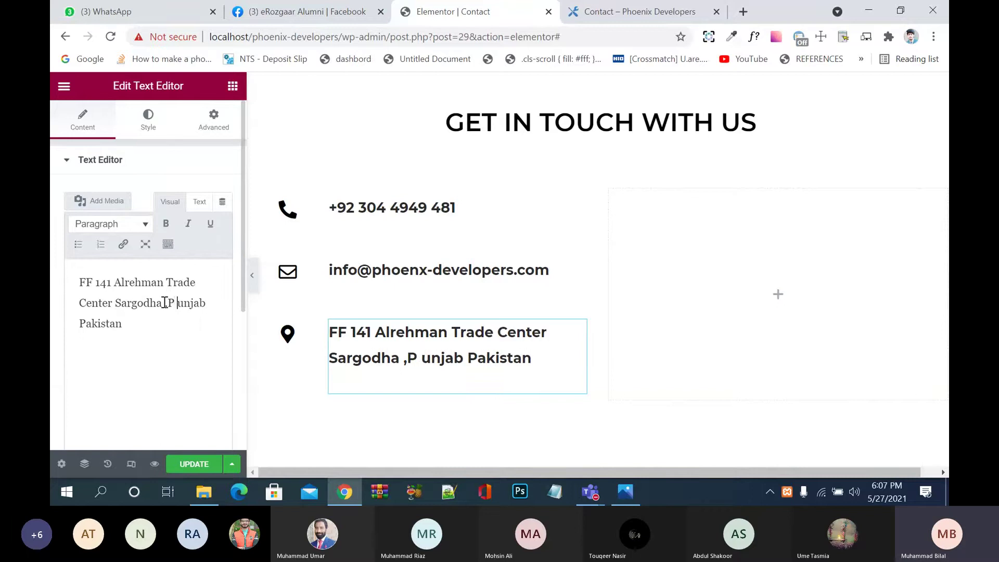
key(BackSpace)
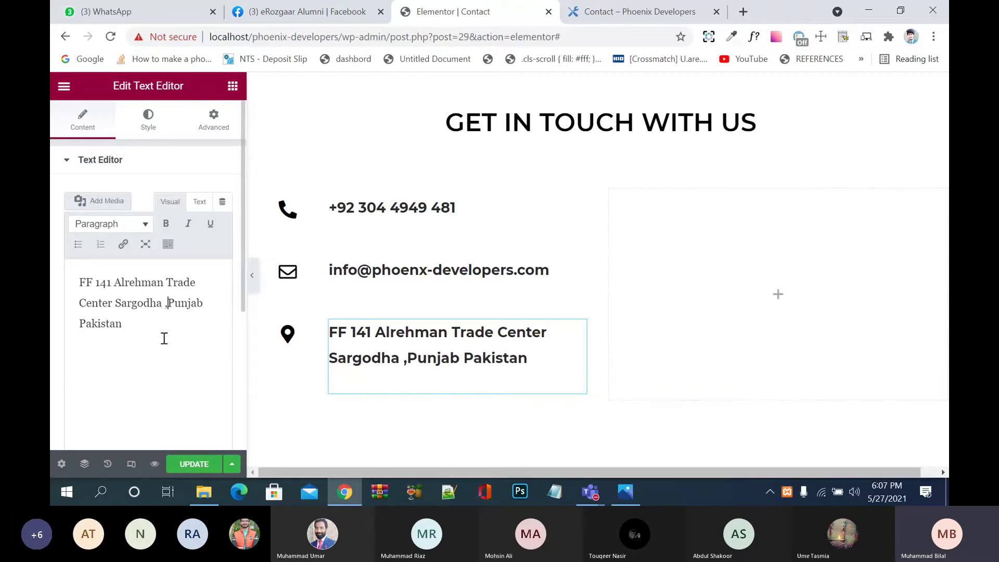
click(193, 464)
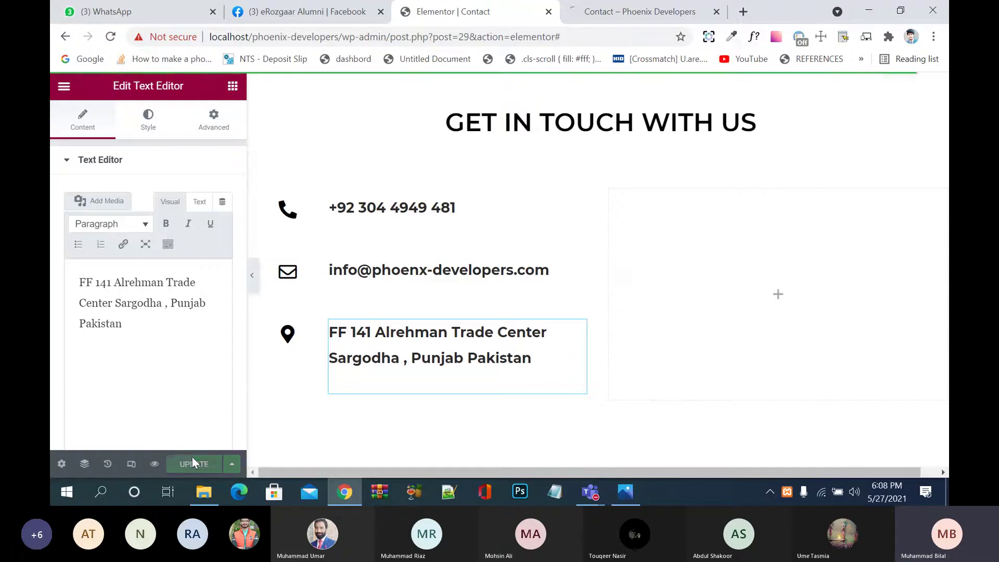
Step: Check the updated address on the live Contact page preview
click(668, 7)
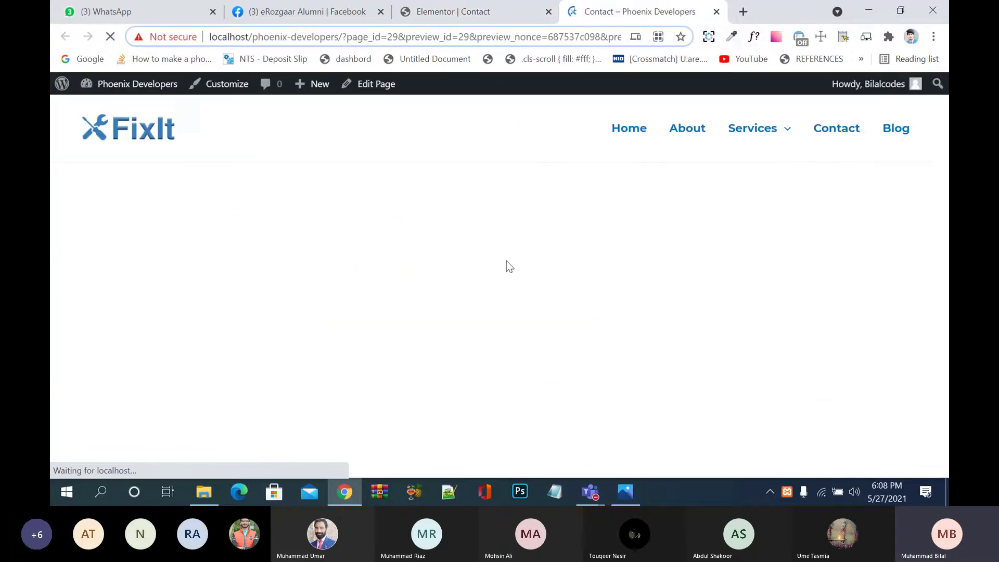
scroll(507, 261, down, 3)
scroll(507, 261, up, 1)
scroll(507, 261, up, 1)
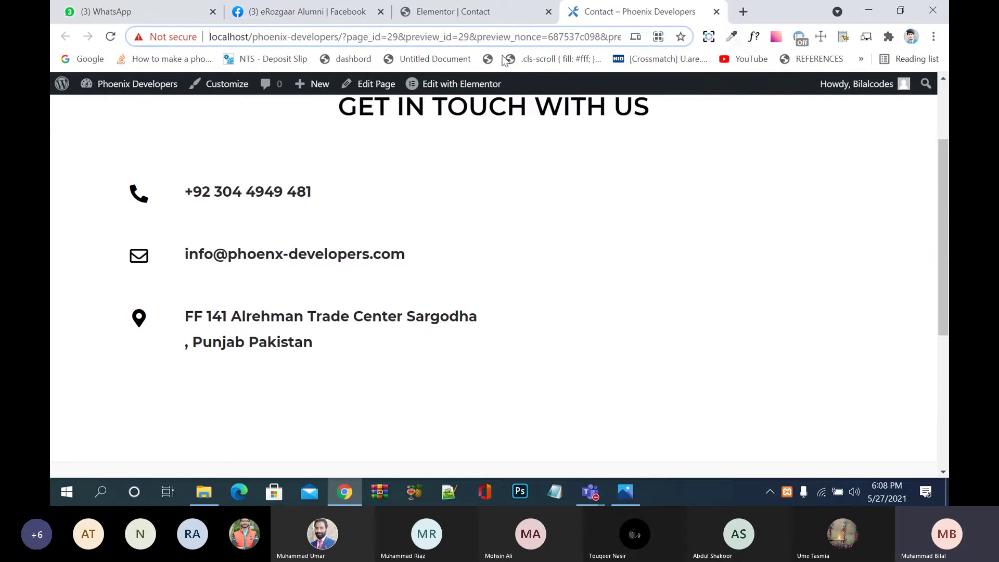
Step: Exit the Elementor builder to the WordPress dashboard from the main menu
click(486, 11)
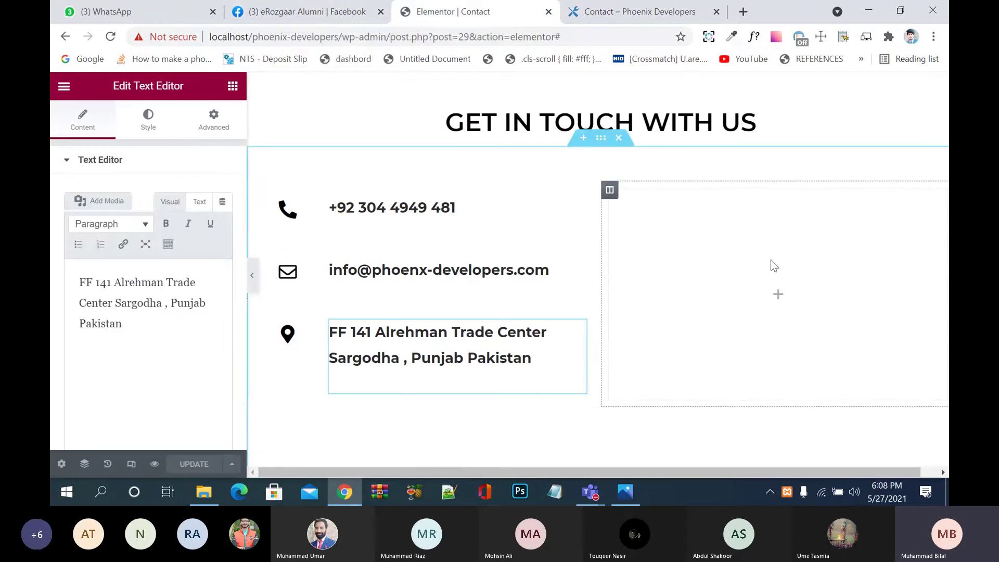
click(779, 297)
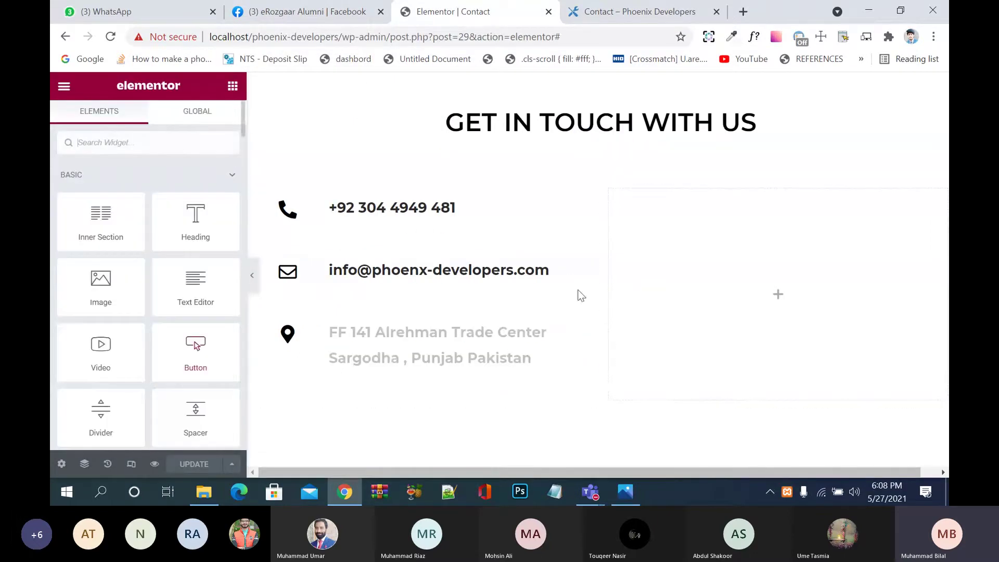
click(63, 87)
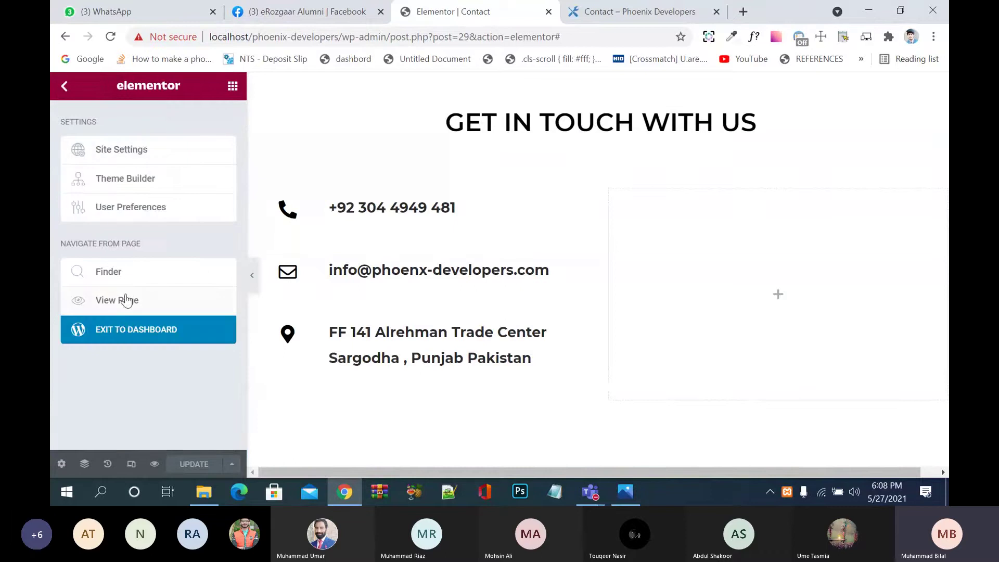
click(121, 331)
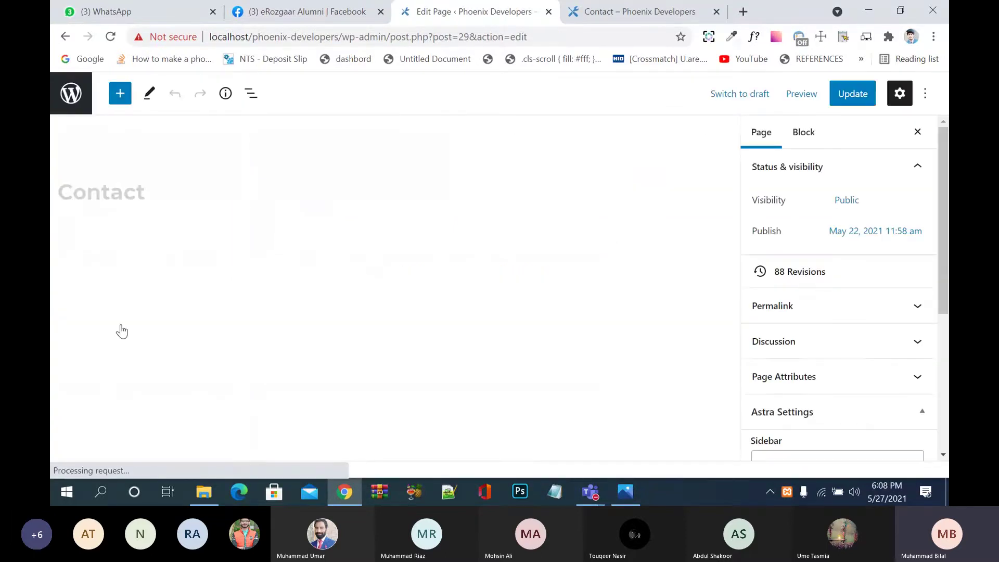
Step: Go from the pages list to Plugins, then to the Add New plugin page
click(74, 100)
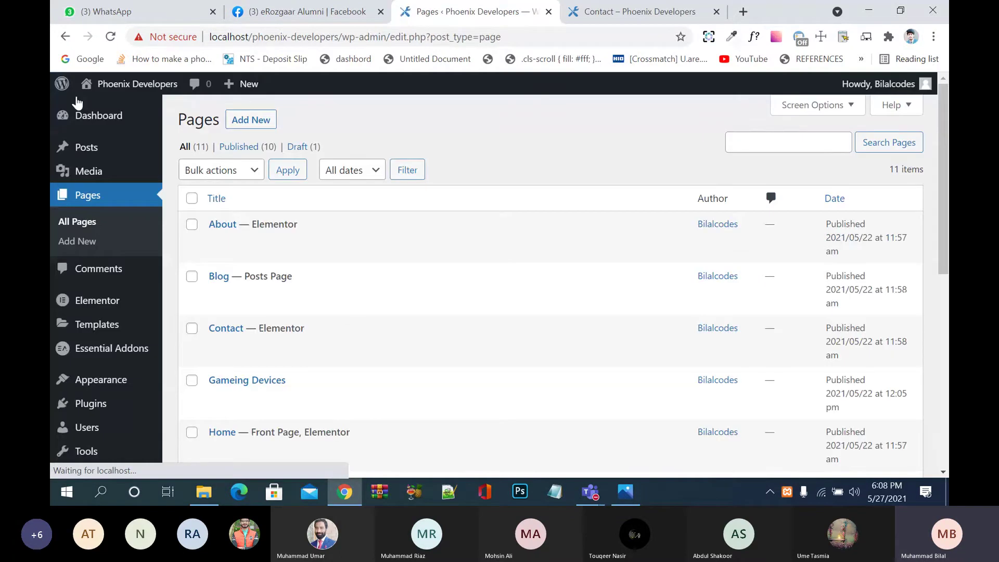
click(104, 414)
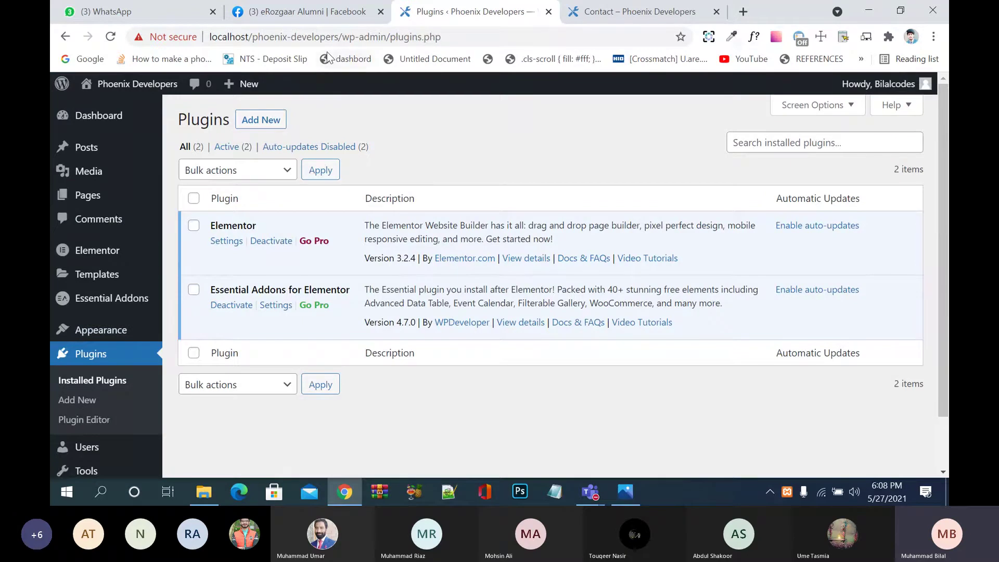
click(268, 119)
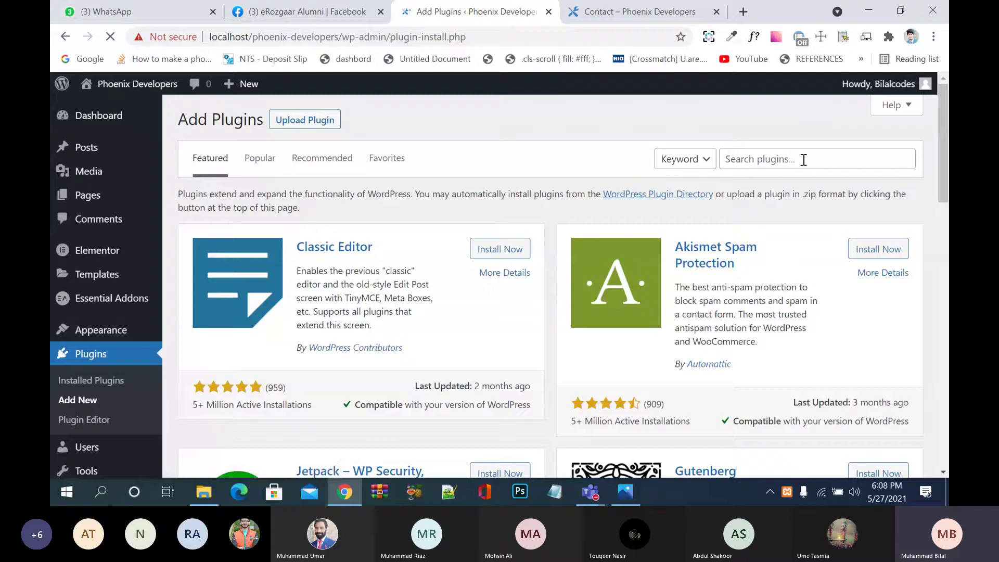
Step: Search for 'contact form 7', then install and activate Contact Form 7 5.4.1
click(804, 160)
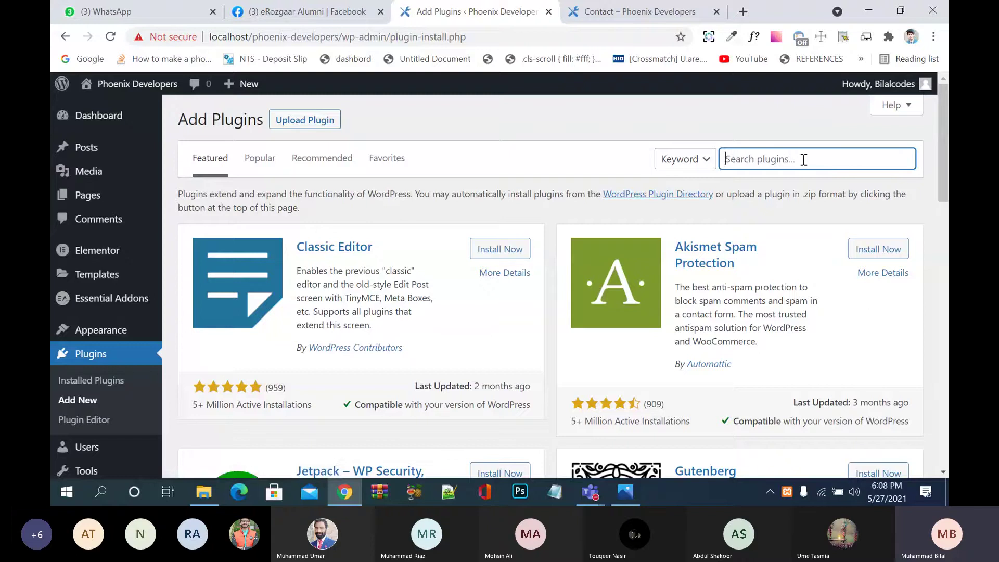
text(con)
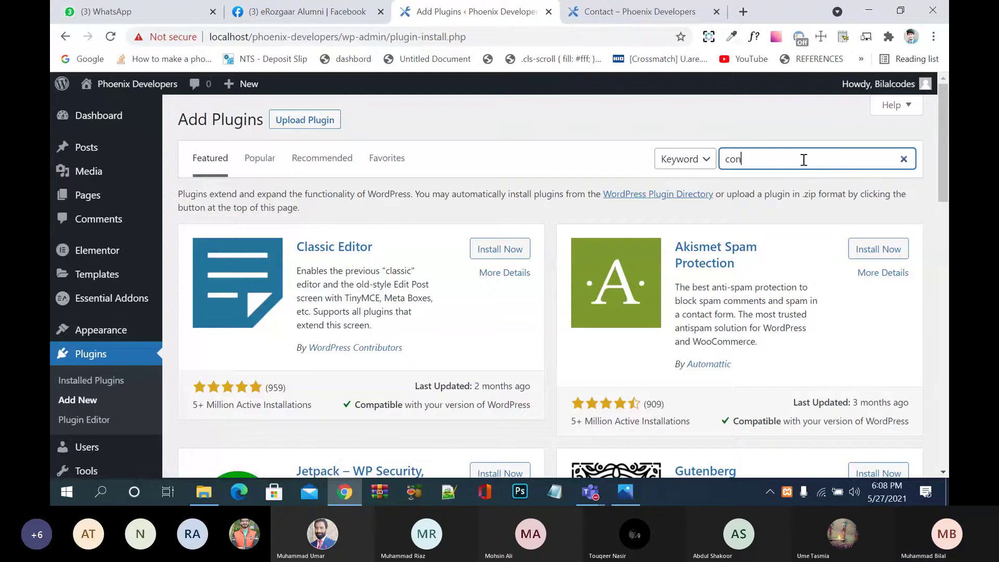
text(tact f)
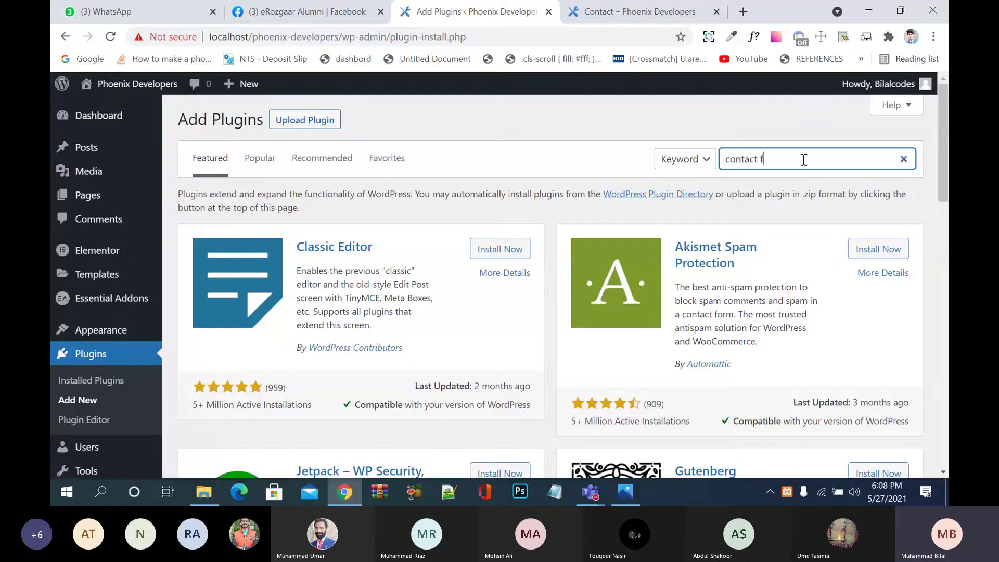
text(orm 7)
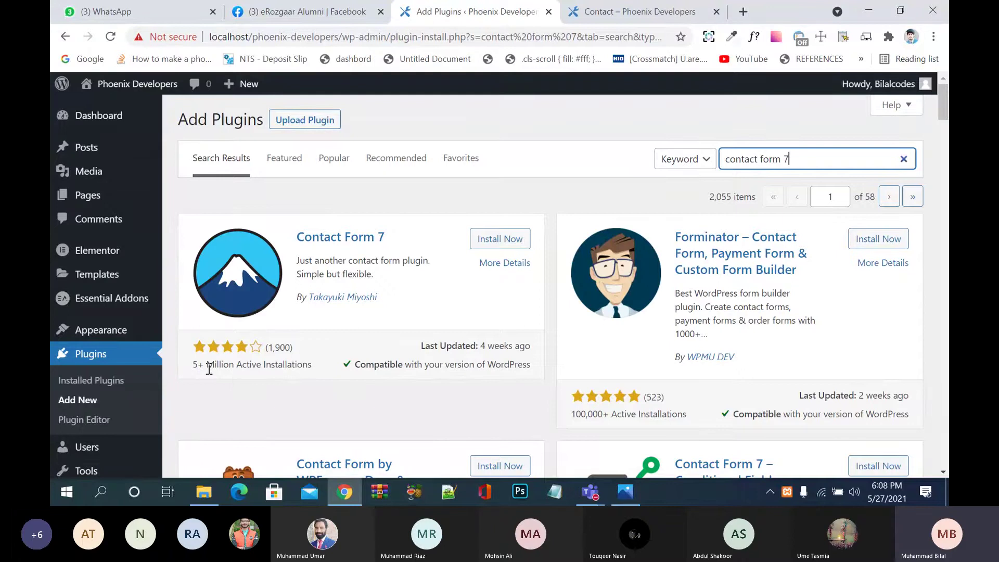
scroll(233, 378, down, 2)
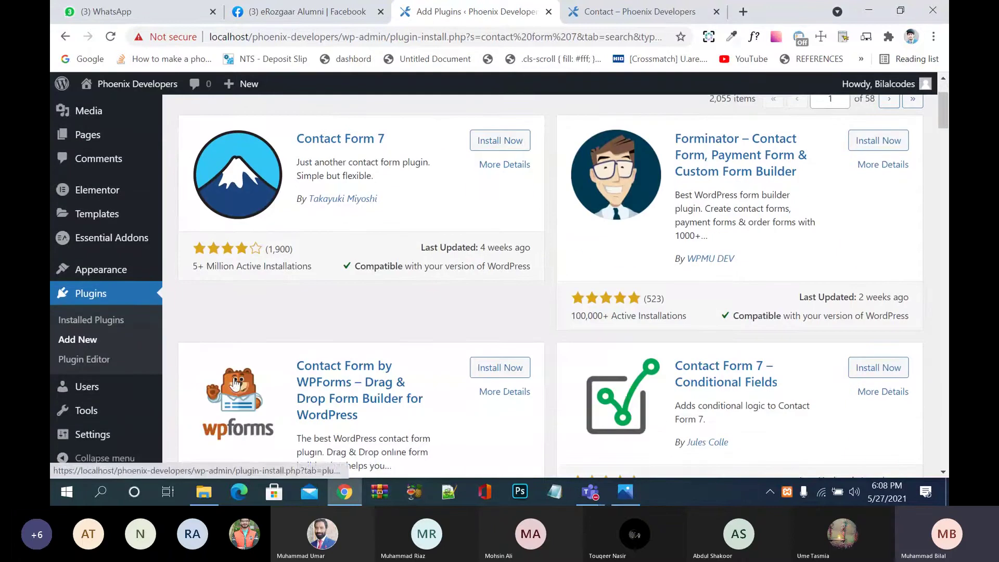
click(502, 140)
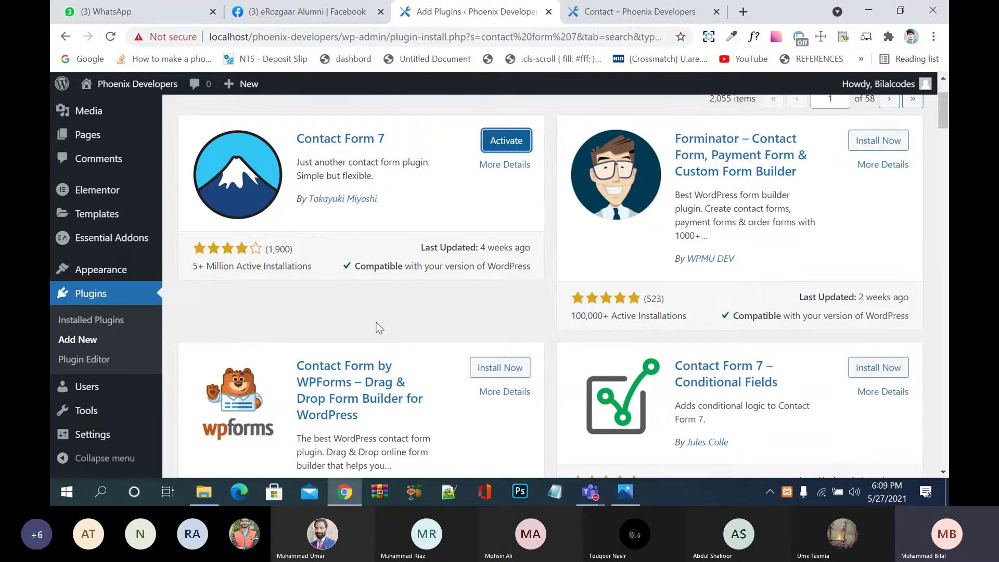
click(516, 149)
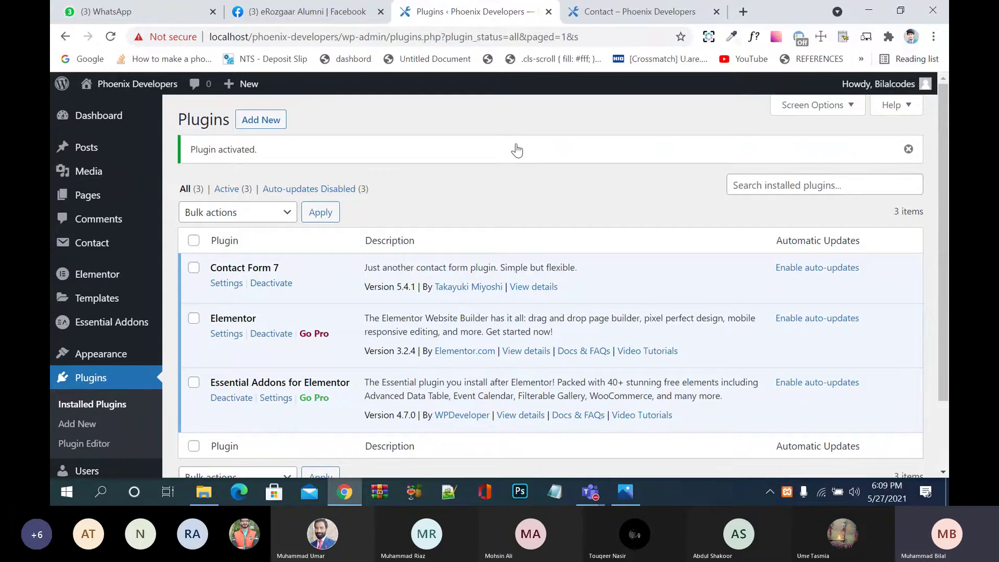
Step: Open the Contact Forms list, dismiss both notices, and inspect Contact form 1's shortcode
click(225, 285)
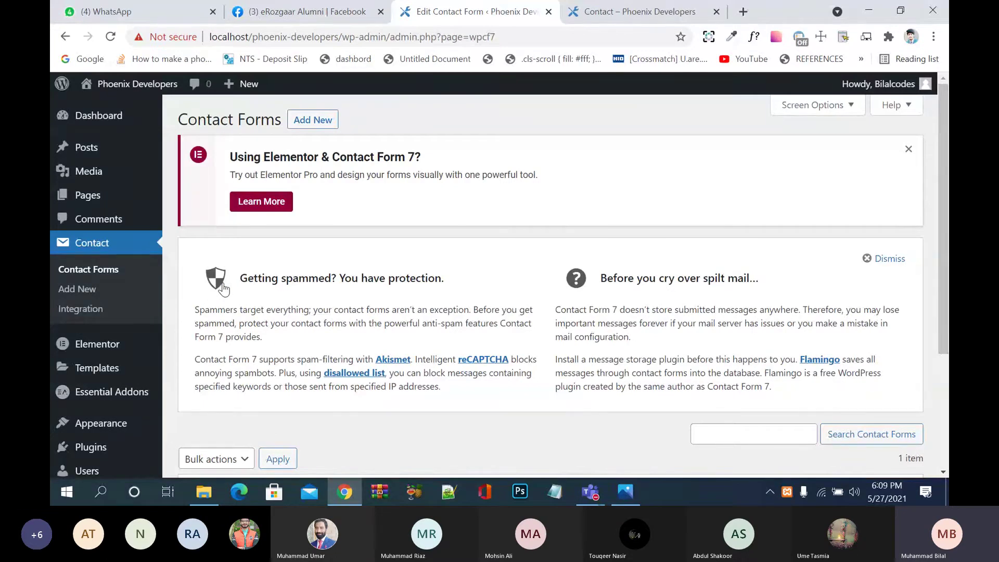
click(908, 149)
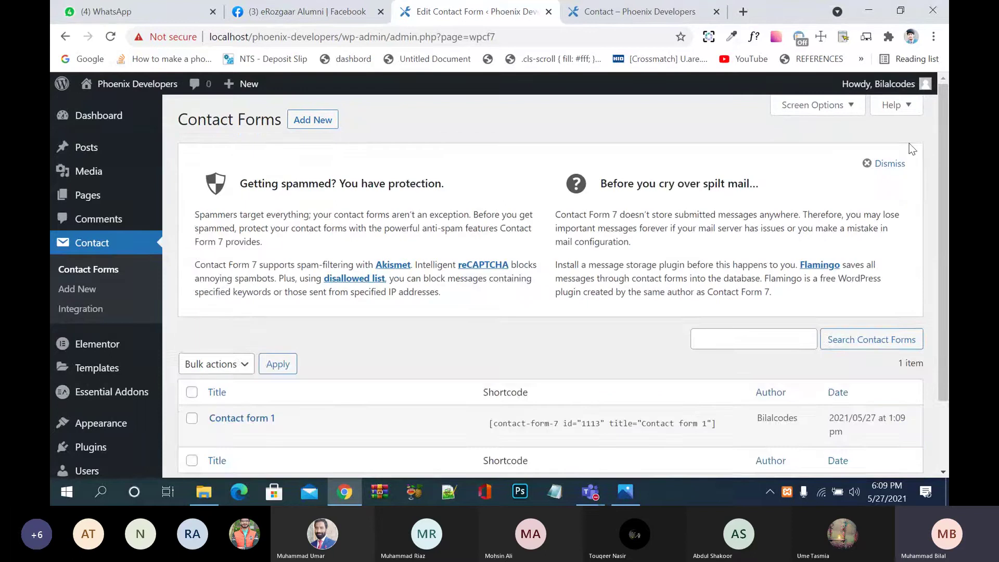
click(891, 163)
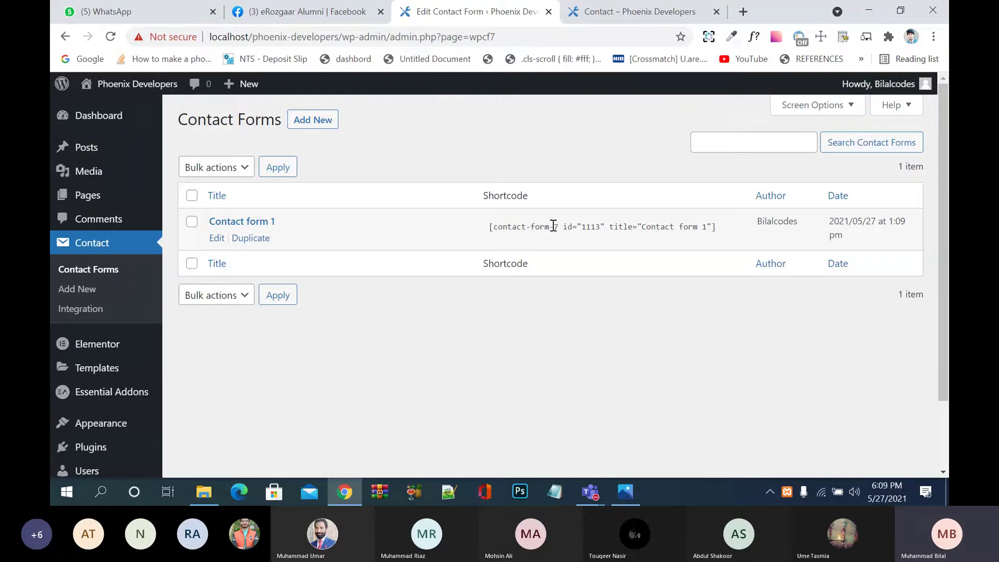
click(614, 226)
click(680, 262)
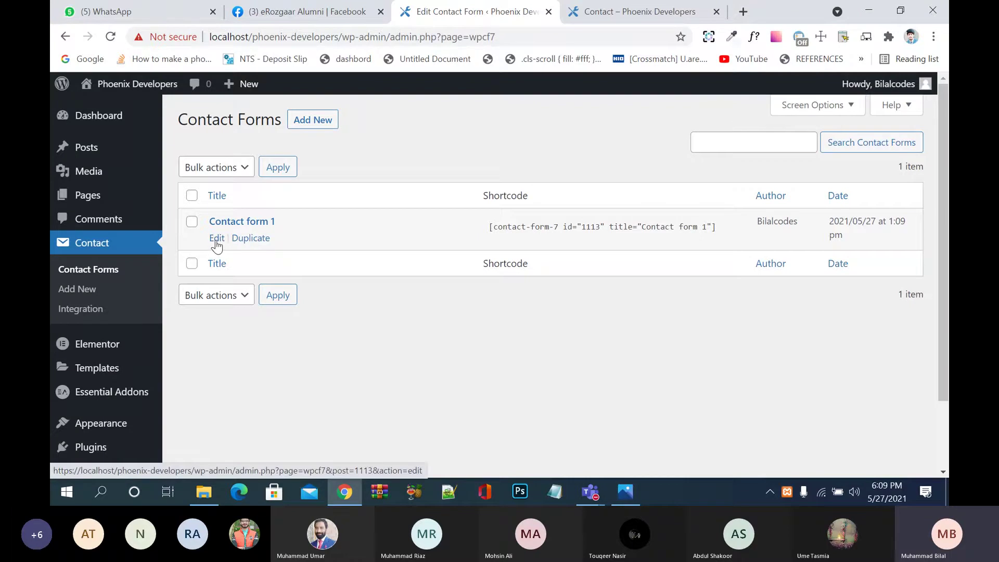
Step: Open Contact form 1, review its default name, email, subject and message template, and save it
click(216, 239)
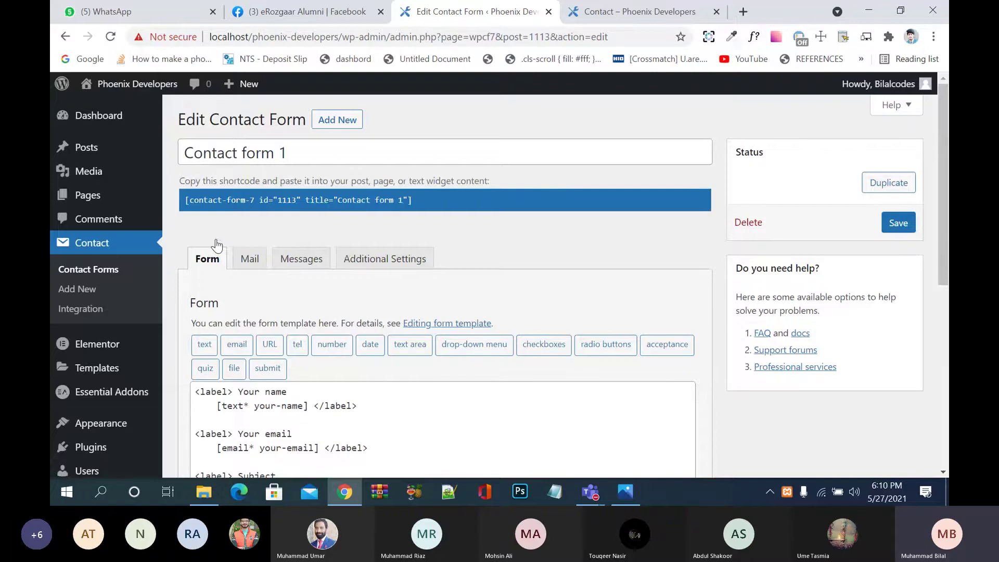
scroll(319, 162, down, 3)
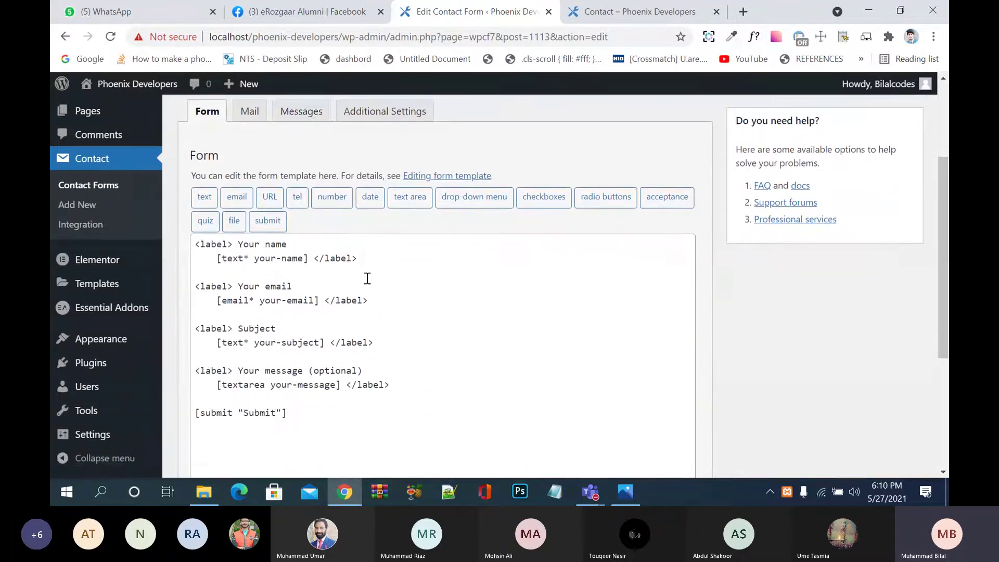
scroll(367, 278, up, 1)
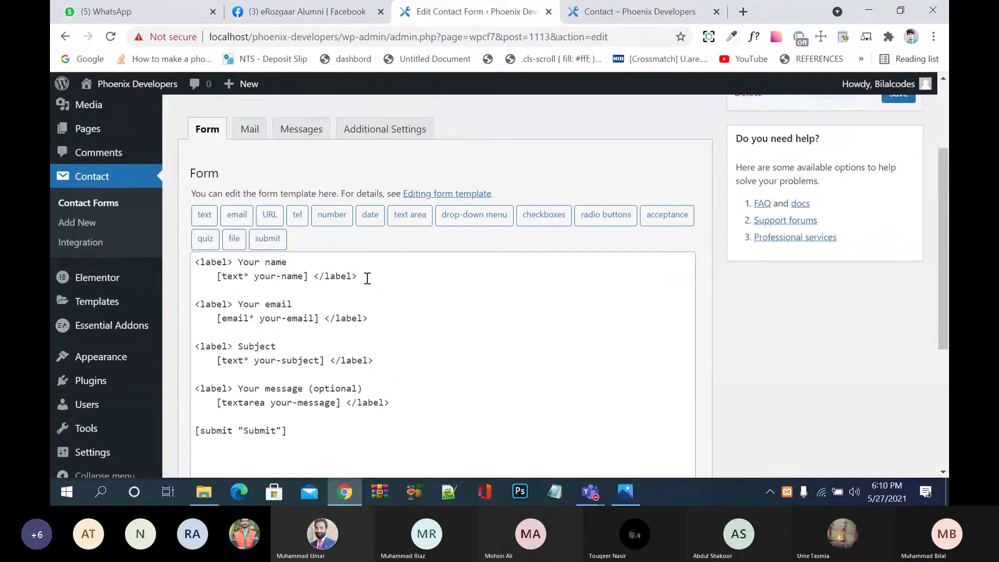
scroll(367, 279, down, 1)
scroll(367, 278, down, 1)
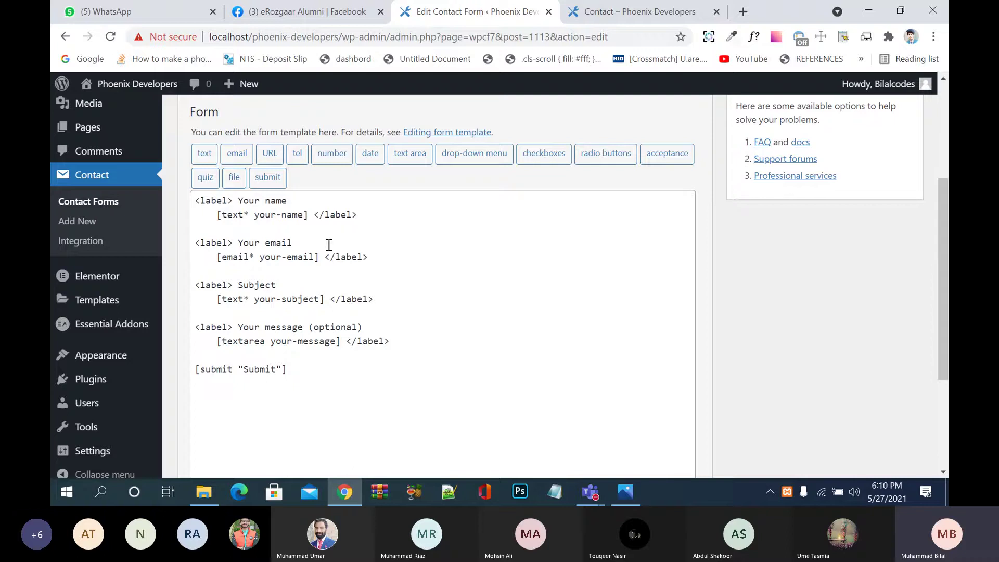
click(215, 203)
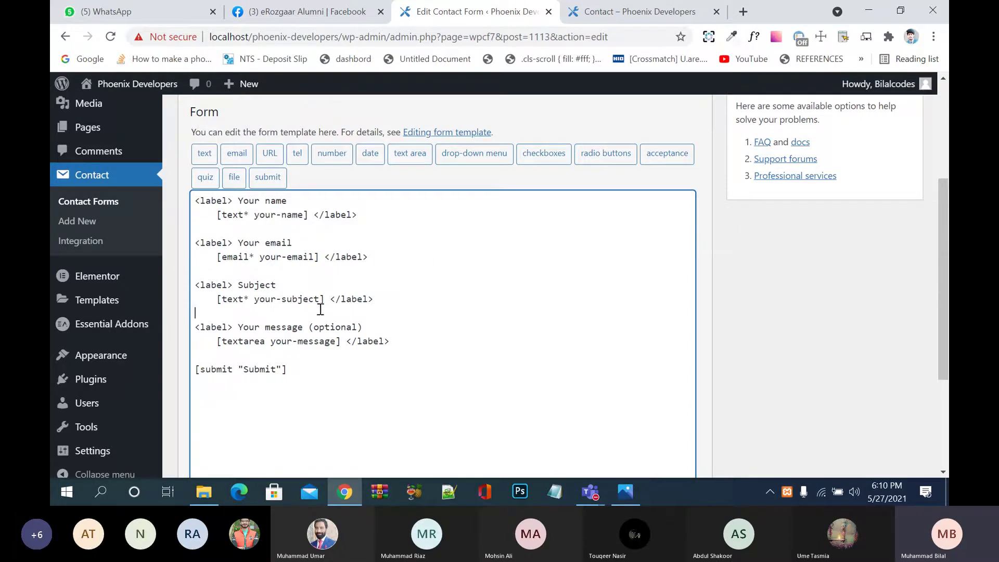
click(330, 360)
scroll(330, 359, down, 3)
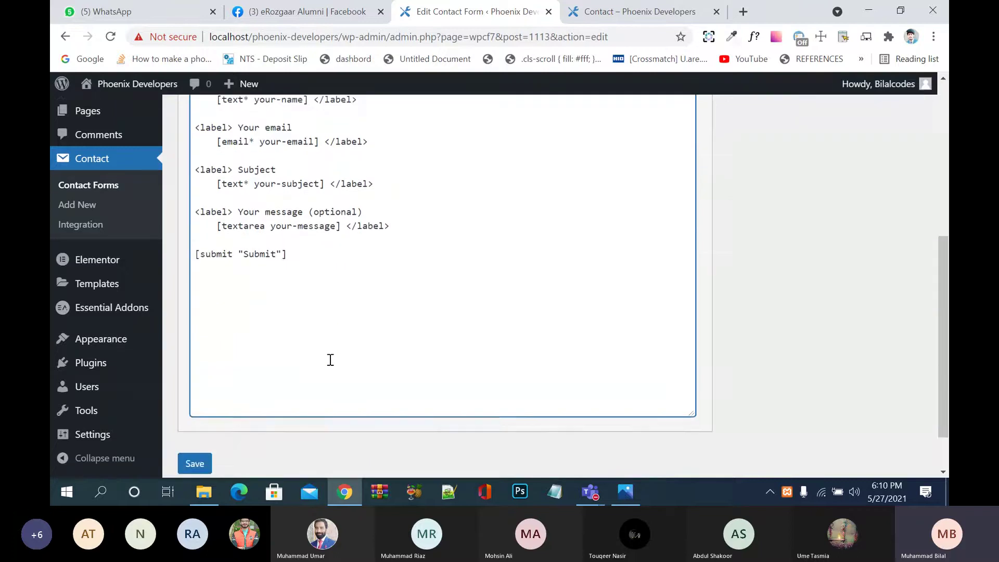
click(195, 405)
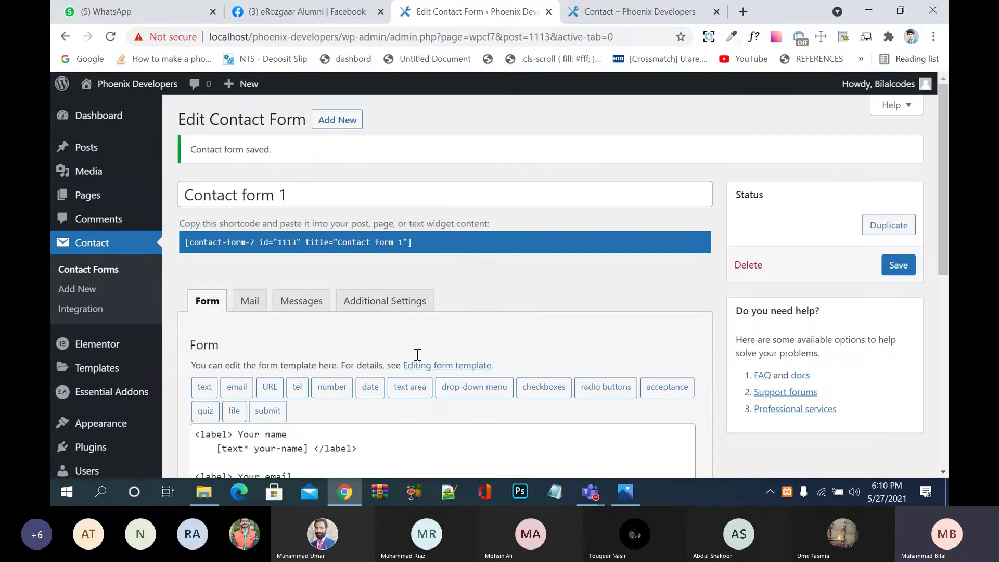
Step: Copy Contact form 1's shortcode and open the Contact page in Elementor from the Pages list
click(372, 243)
key(ctrl+c)
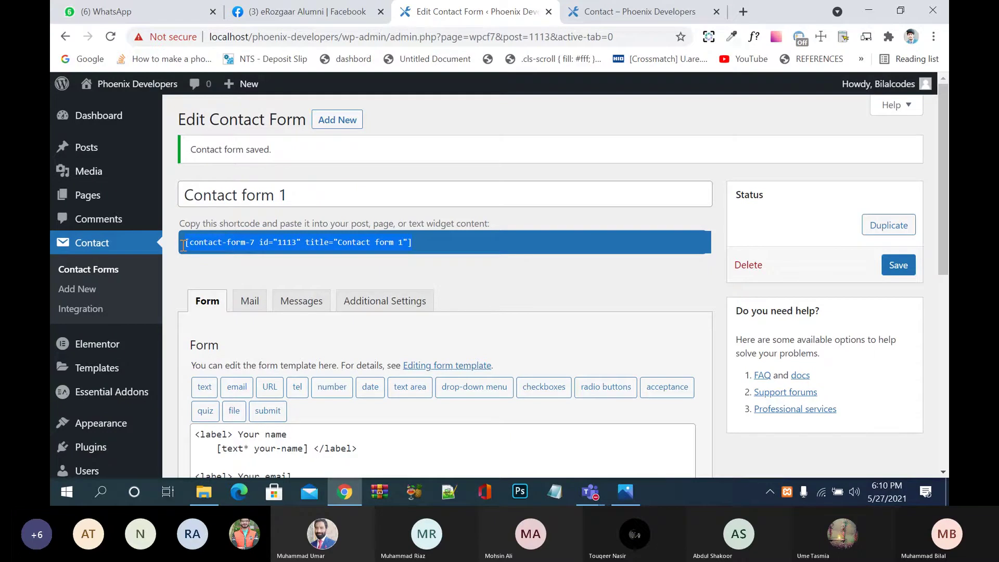
click(98, 198)
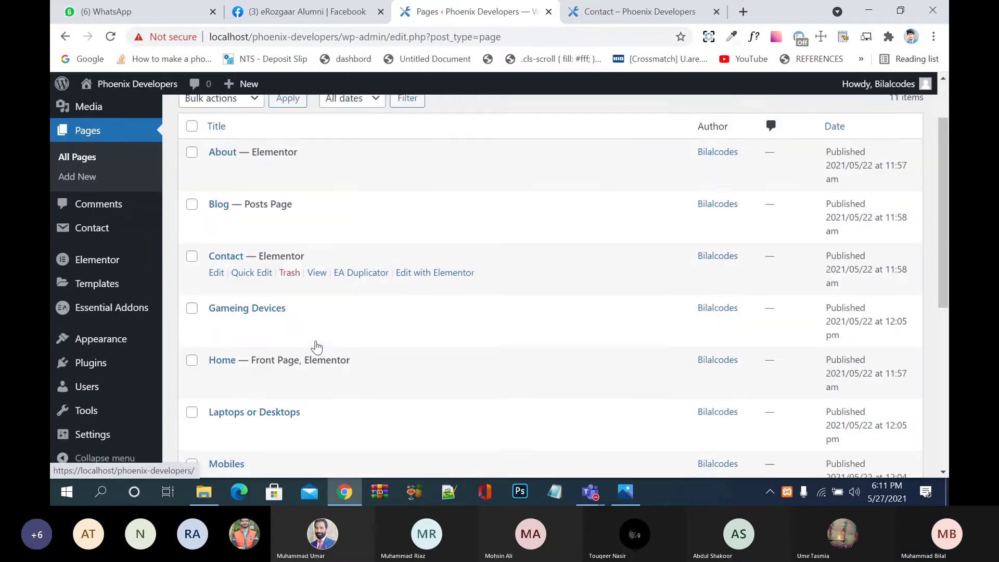
scroll(315, 346, down, 3)
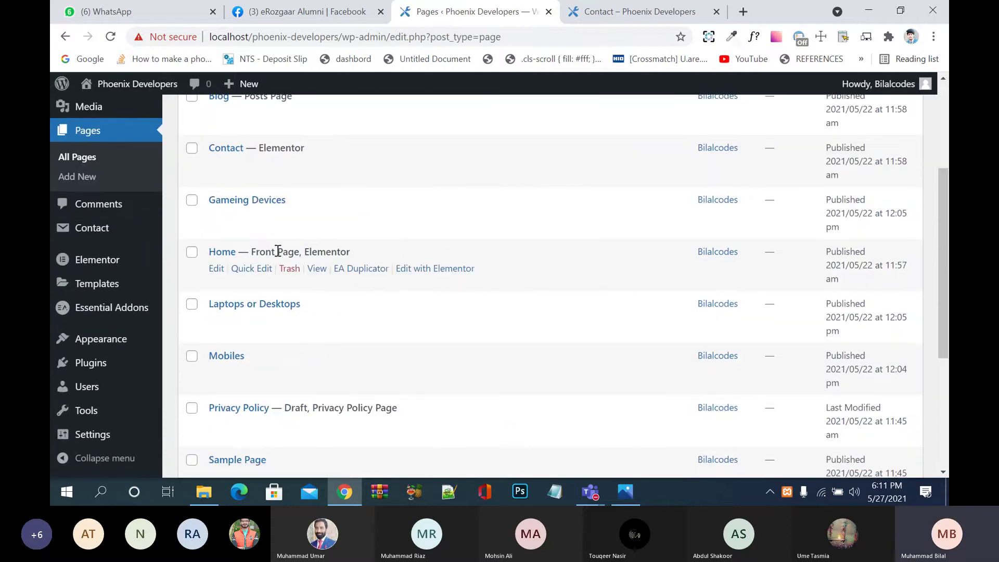
right_click(280, 225)
click(322, 170)
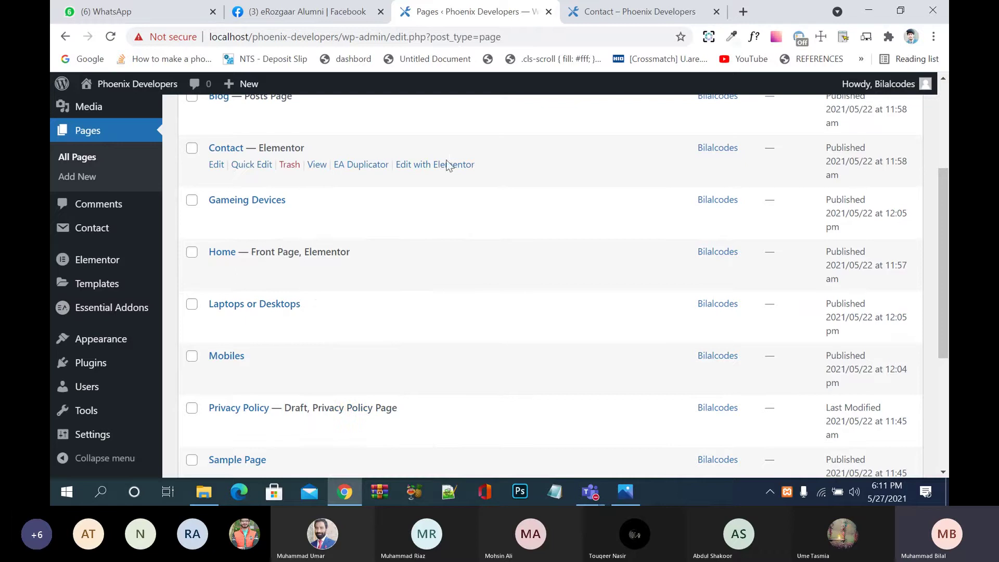
click(446, 165)
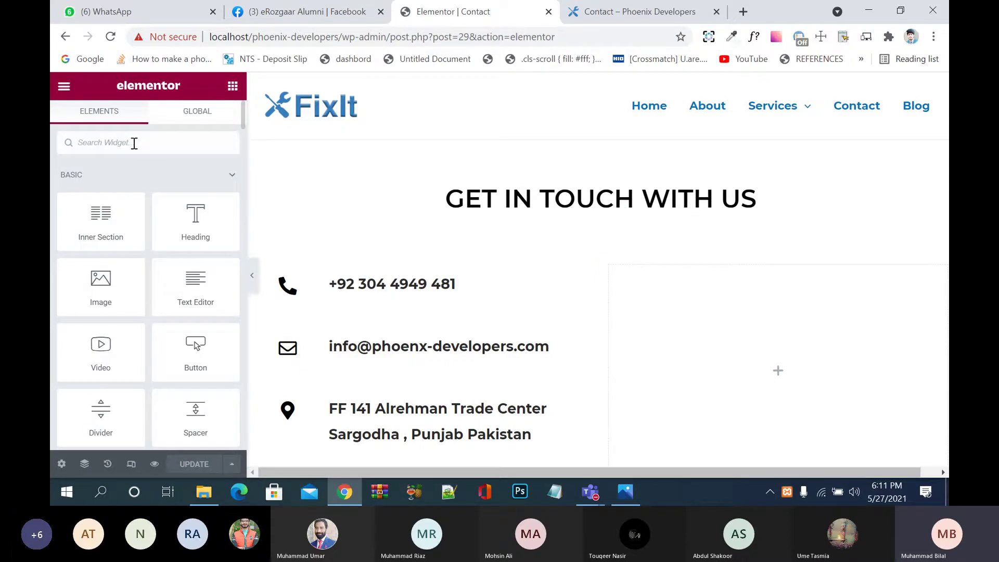
Step: Add a Shortcode widget to the empty right column and paste the Contact form 1 shortcode
text(shp)
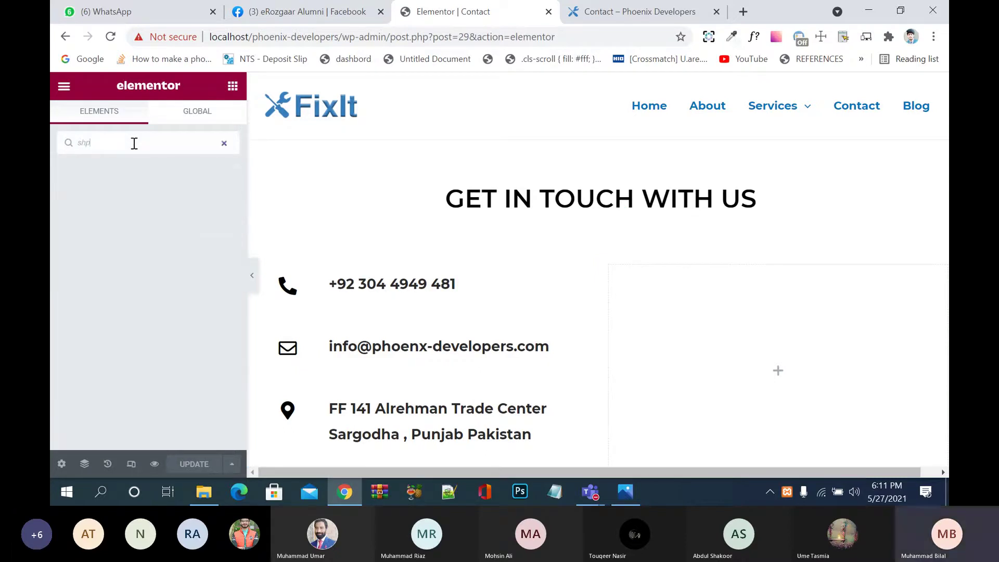
key(BackSpace)
text(o)
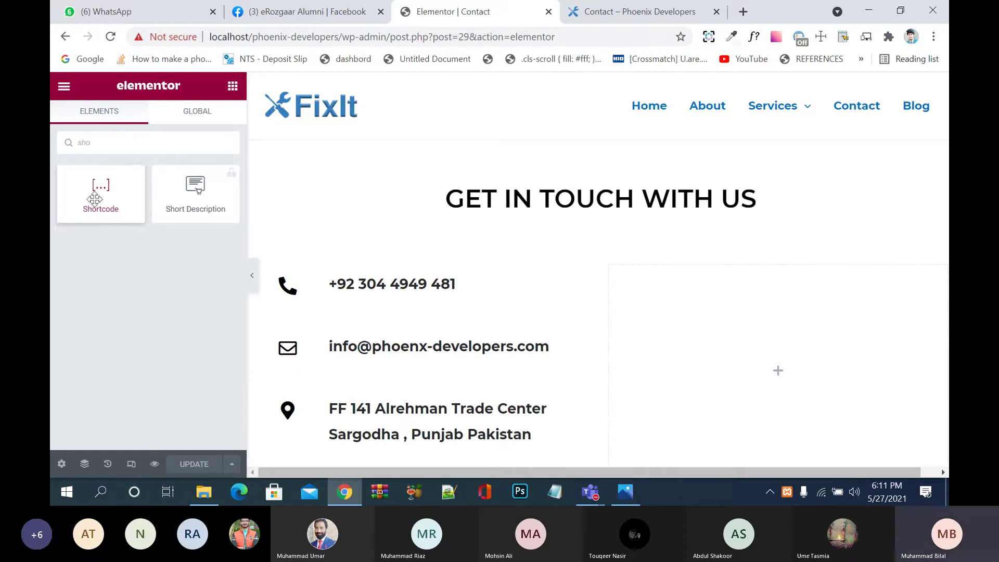
drag(95, 200, 772, 375)
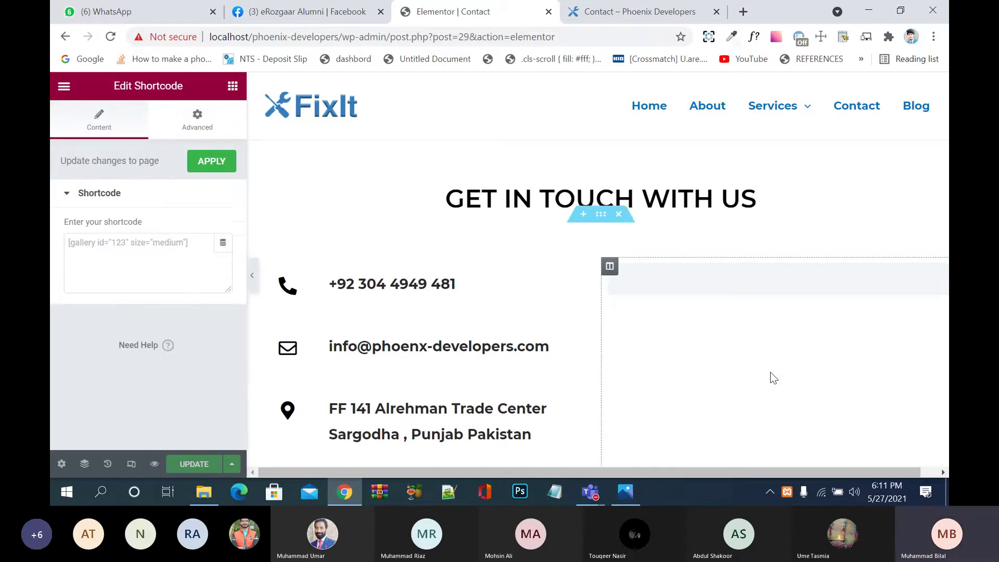
click(163, 253)
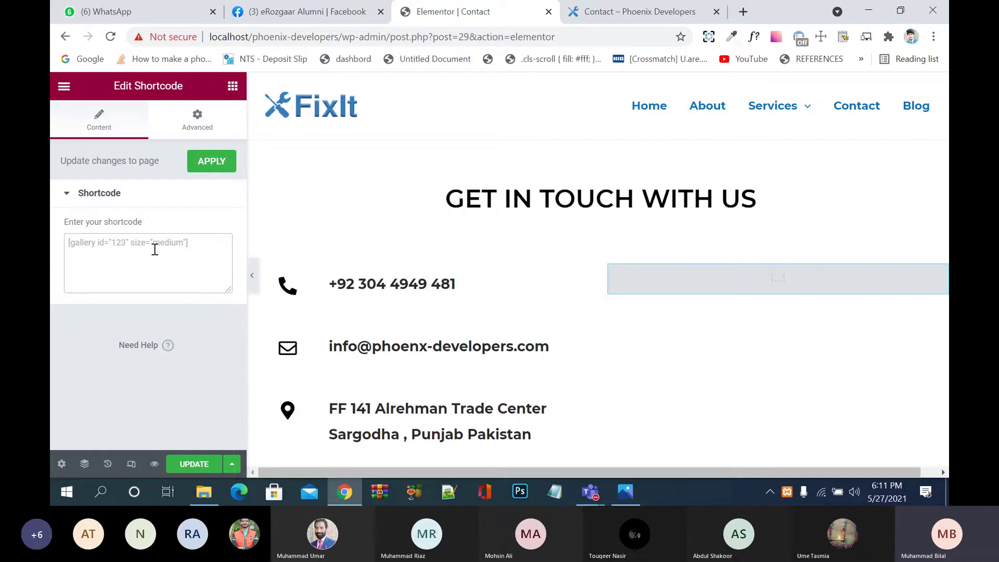
key(ctrl+v)
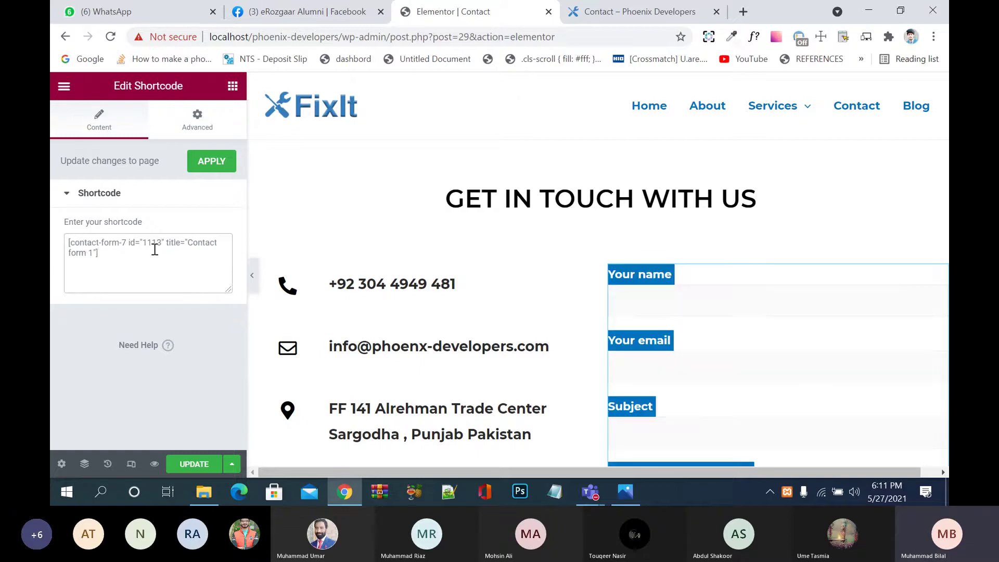
Step: Save the Contact page with UPDATE and switch to its preview
click(194, 462)
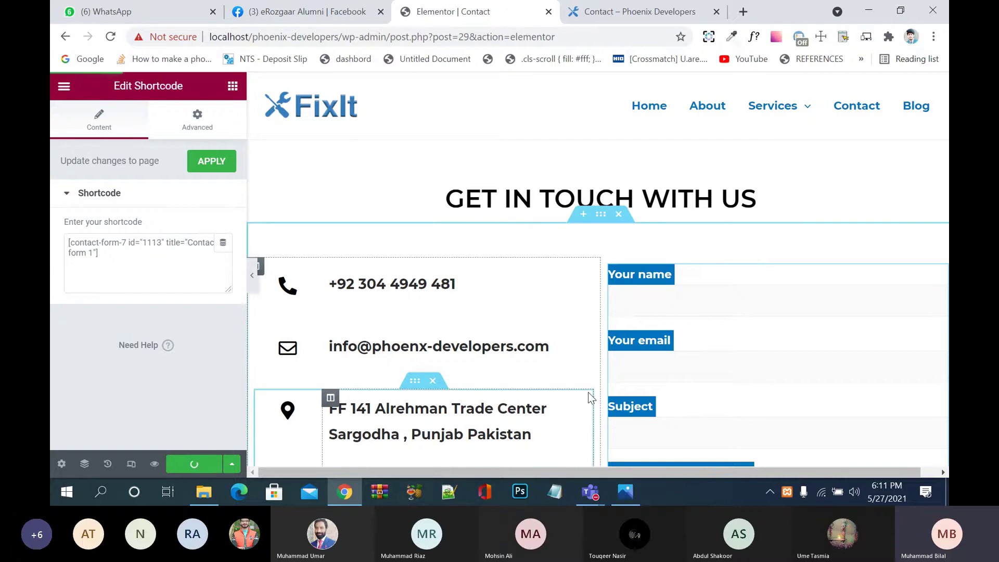
scroll(591, 399, down, 2)
scroll(747, 404, down, 2)
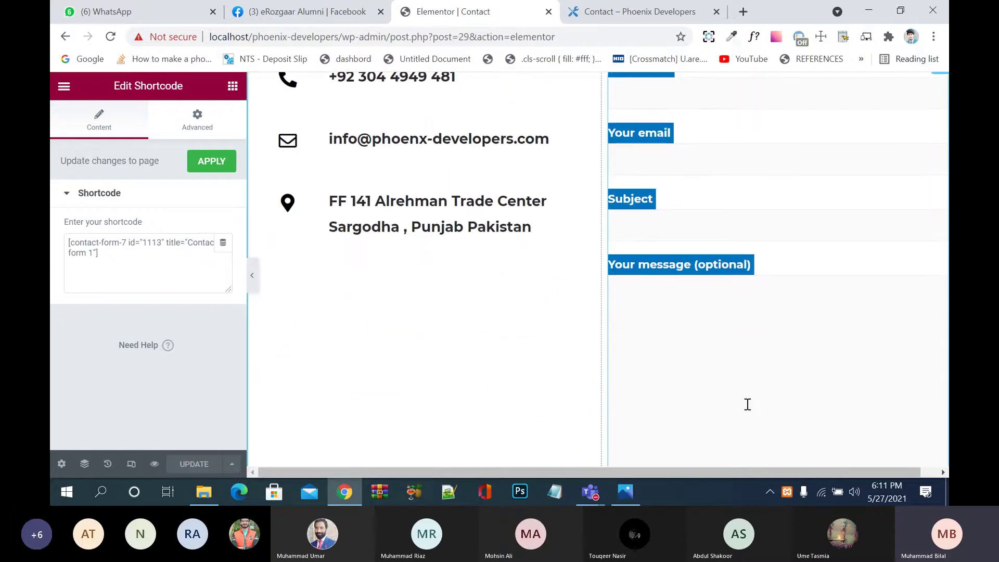
click(630, 11)
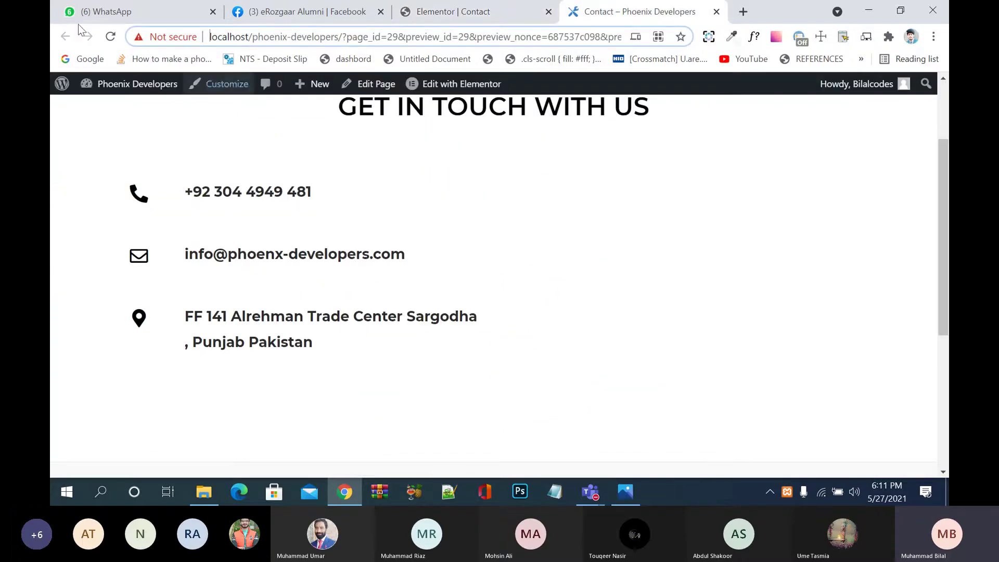
Step: Reload the preview, scroll to check the form beside the contact rows, then return to Elementor
click(111, 38)
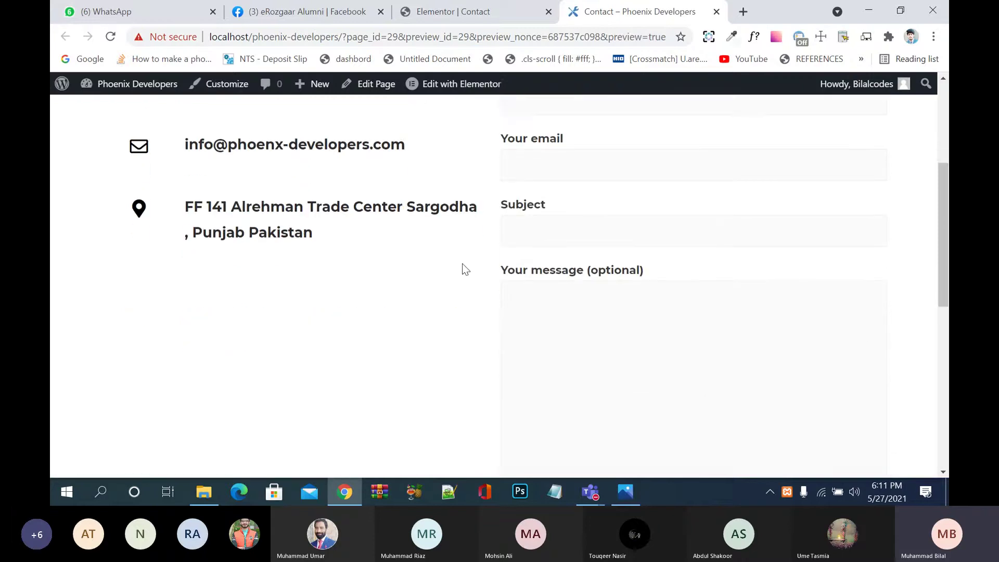
scroll(462, 264, down, 5)
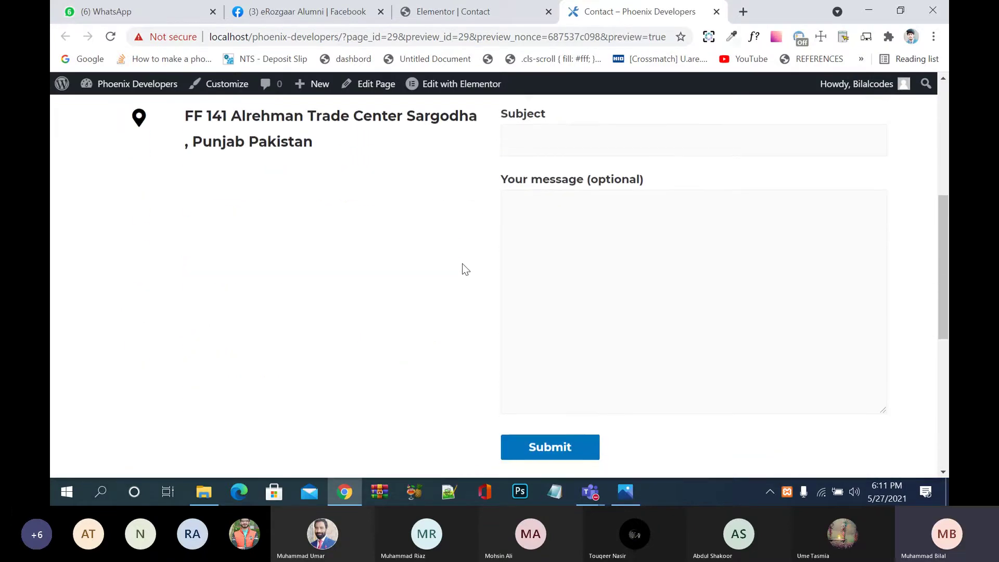
scroll(463, 264, up, 4)
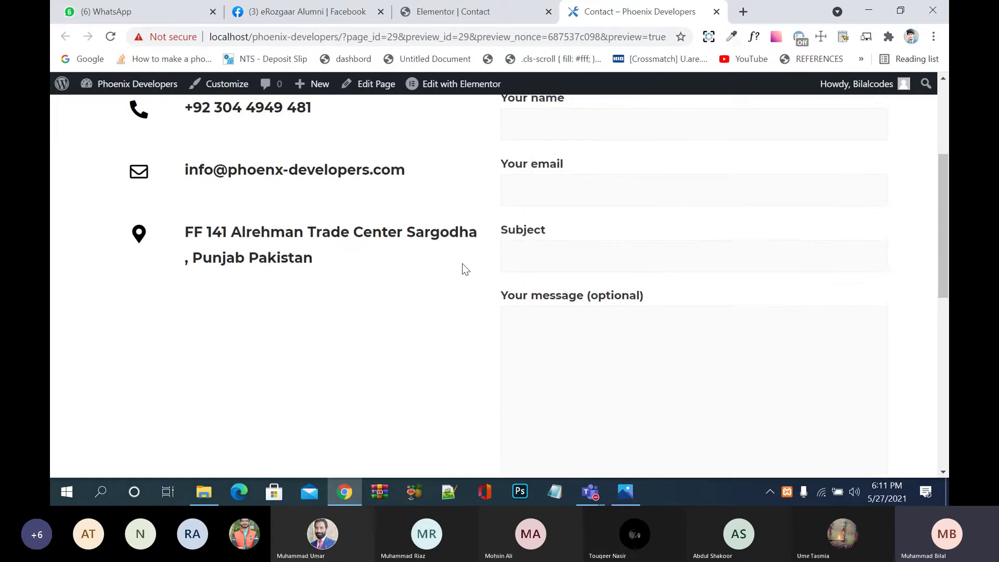
scroll(465, 268, down, 1)
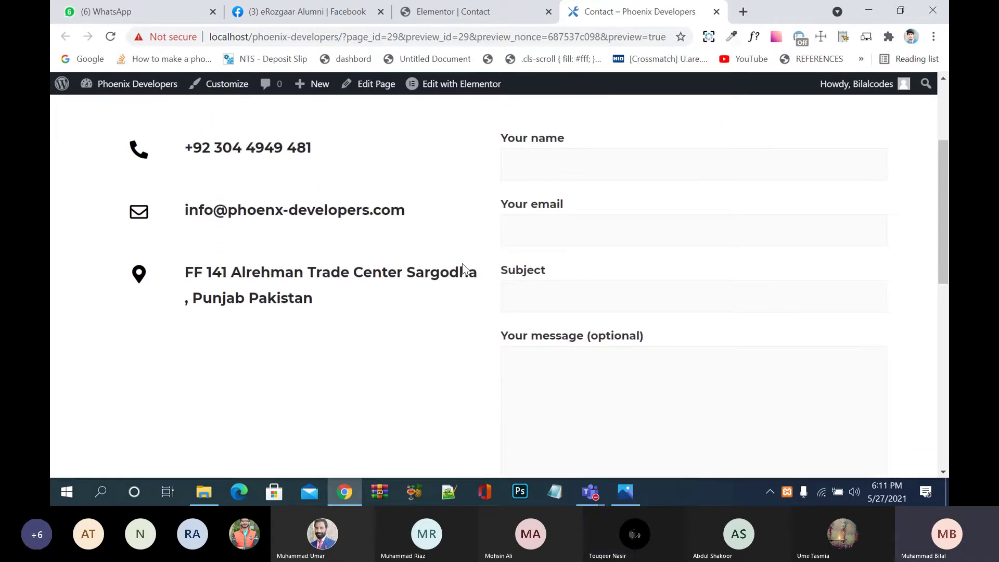
scroll(432, 337, up, 2)
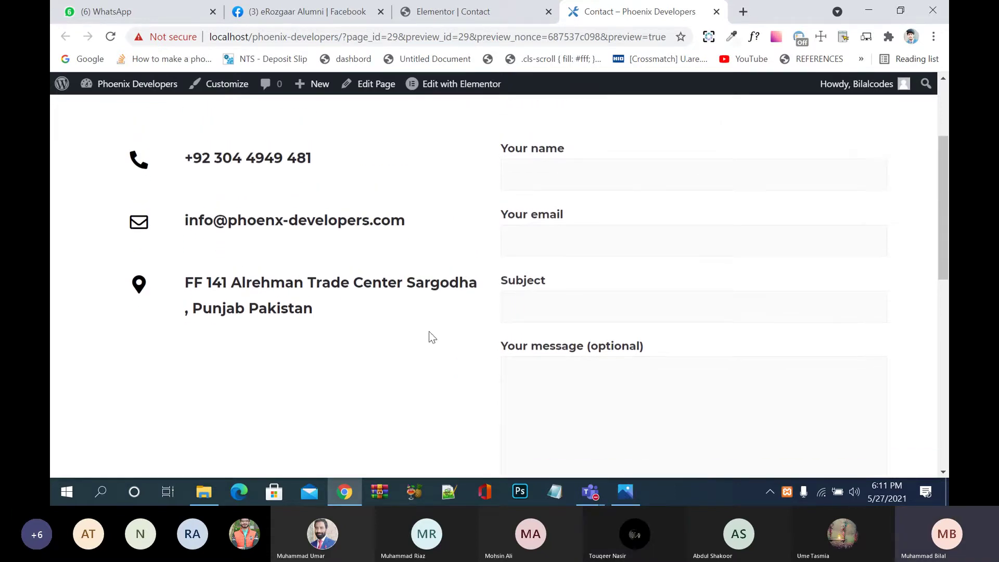
scroll(432, 337, down, 4)
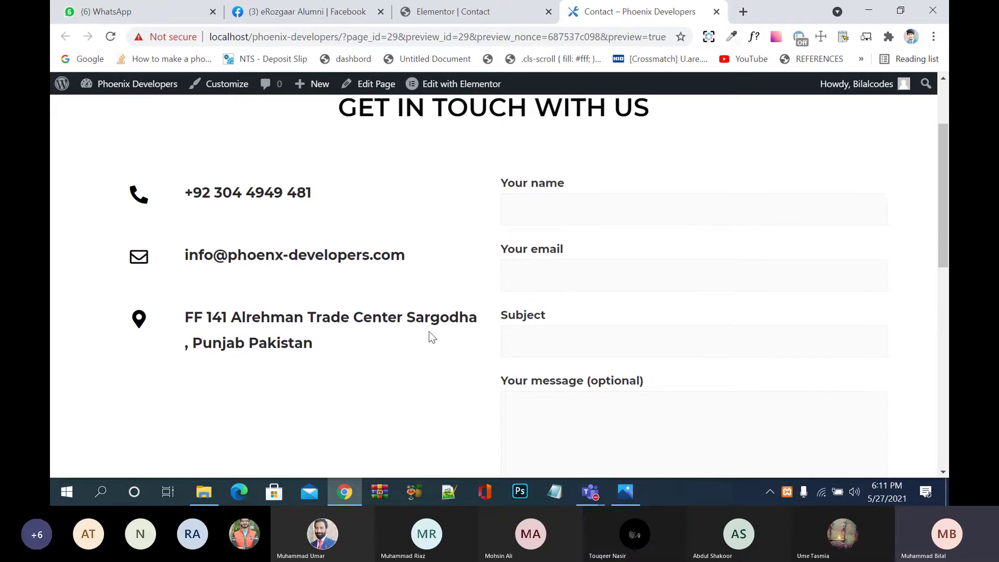
scroll(432, 337, down, 2)
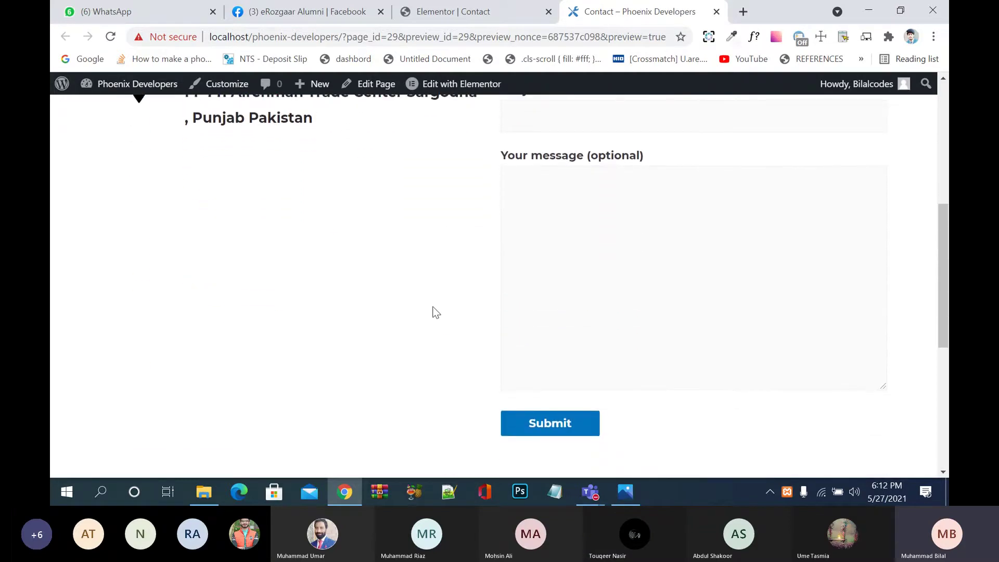
scroll(436, 313, up, 4)
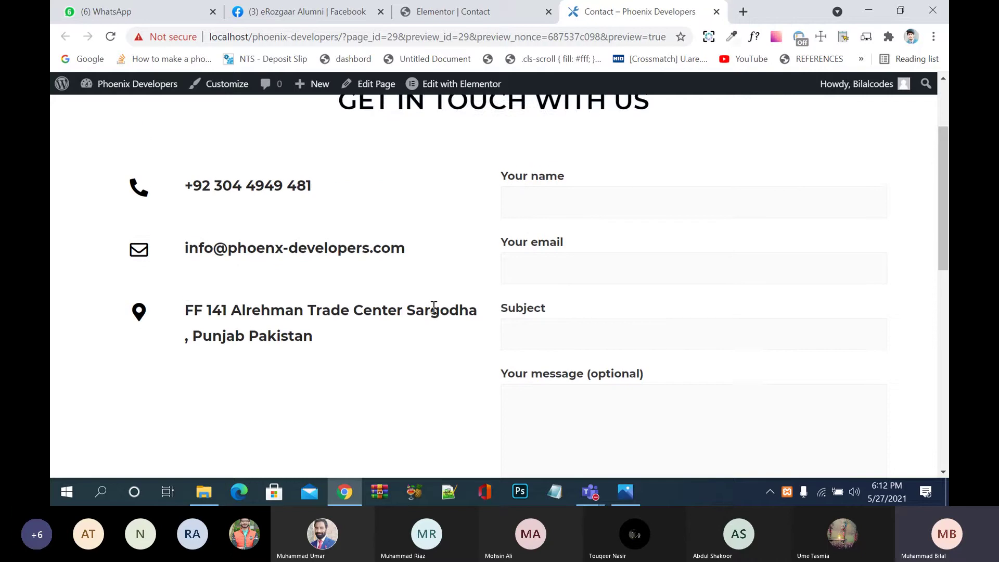
scroll(433, 306, down, 2)
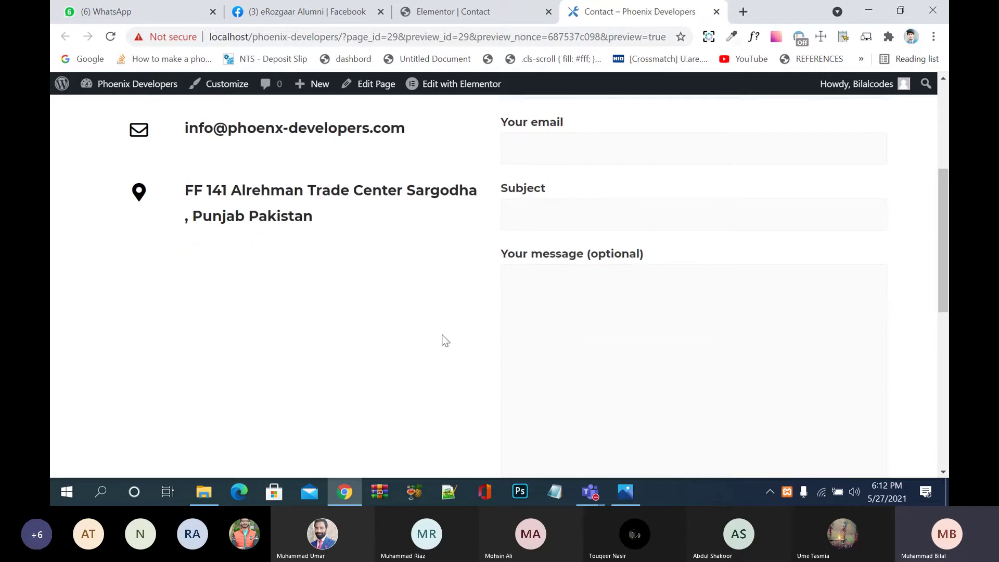
click(469, 12)
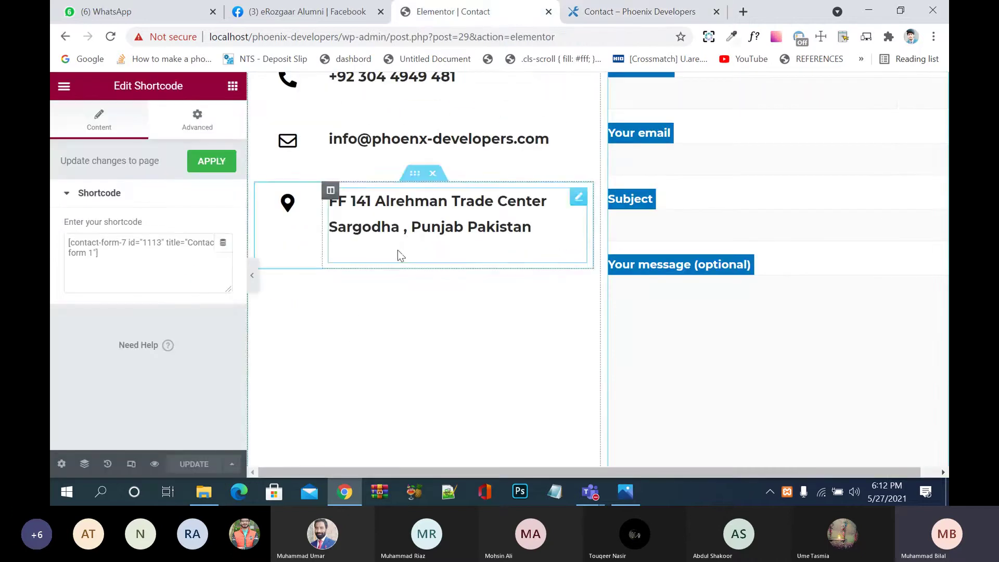
Step: Place a Google Maps widget and set its location to 'Alrehman trade center sargodha'
click(232, 86)
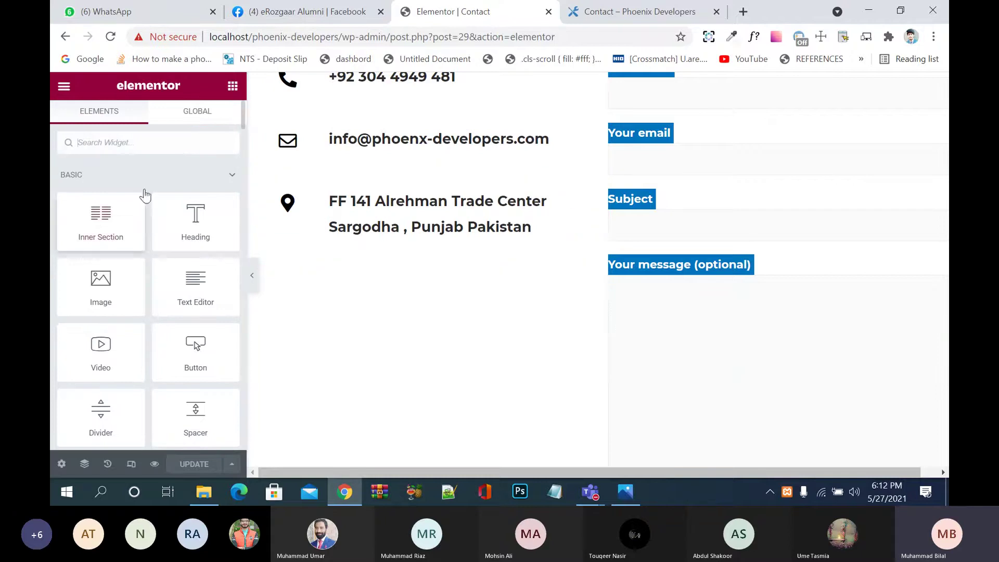
scroll(123, 389, down, 4)
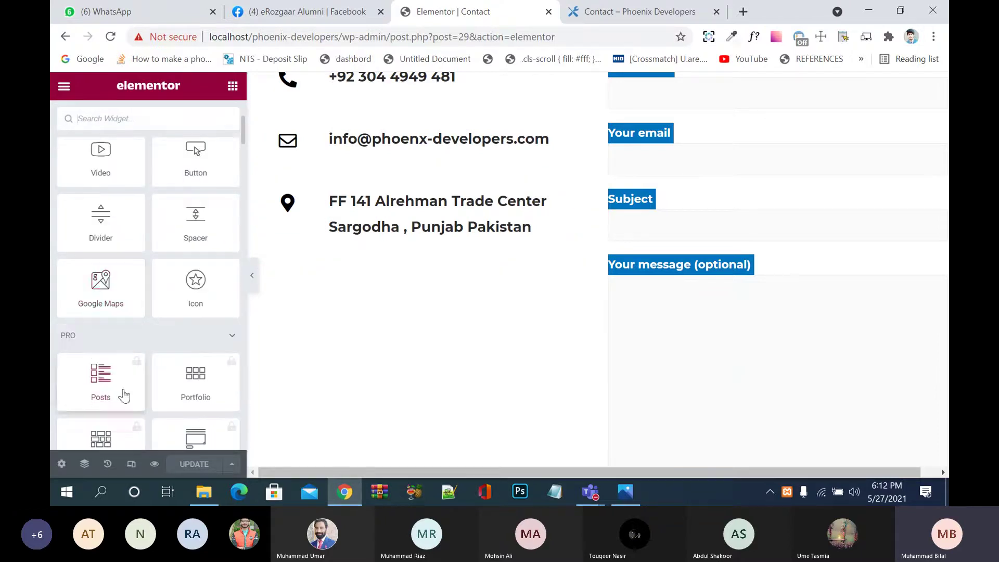
drag(100, 284, 296, 267)
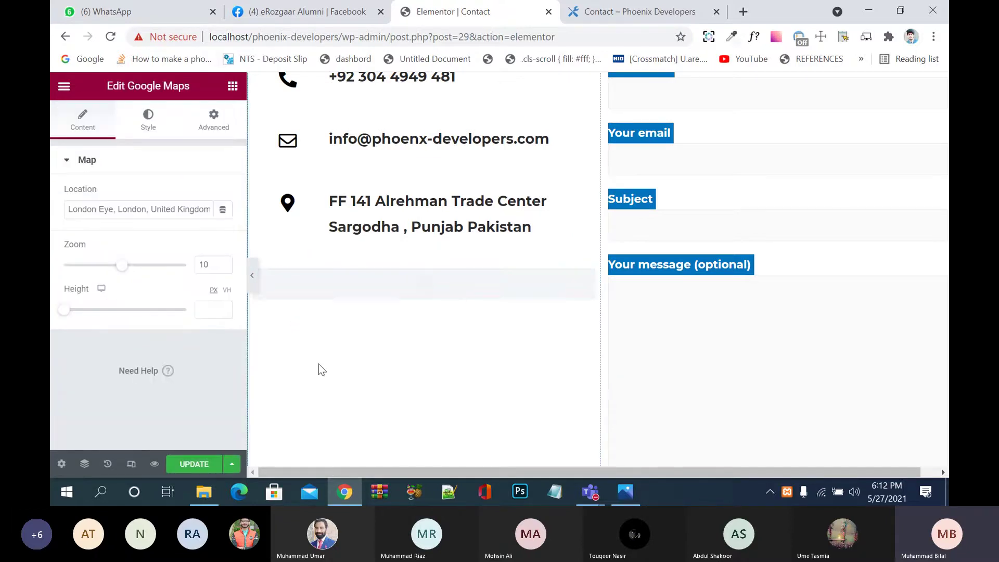
triple_click(185, 213)
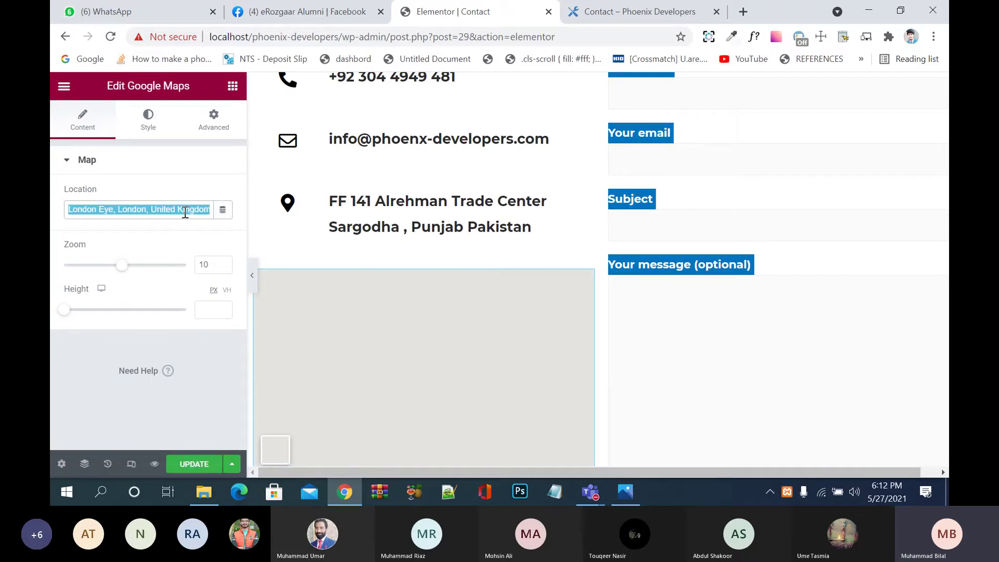
text(Al)
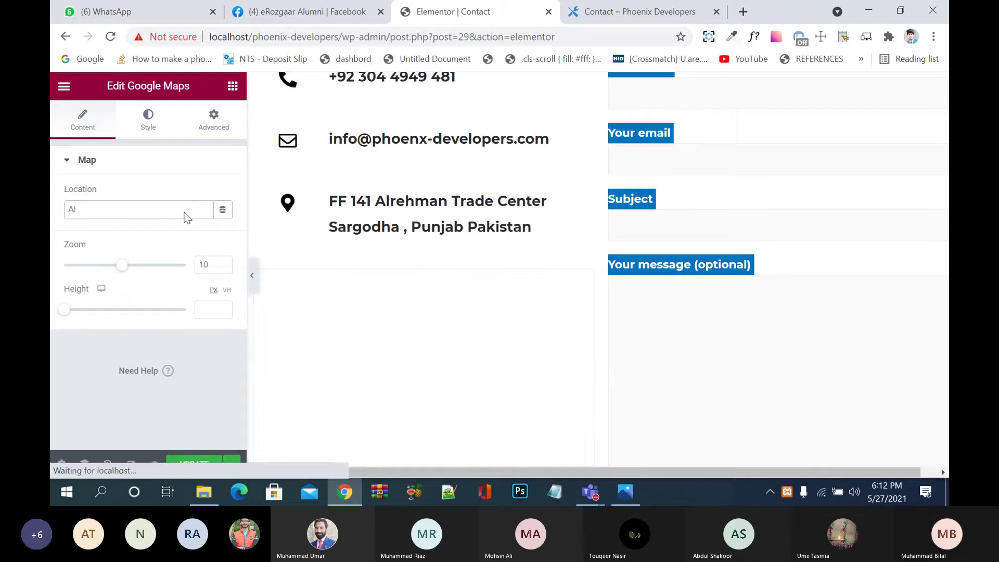
text(rehman )
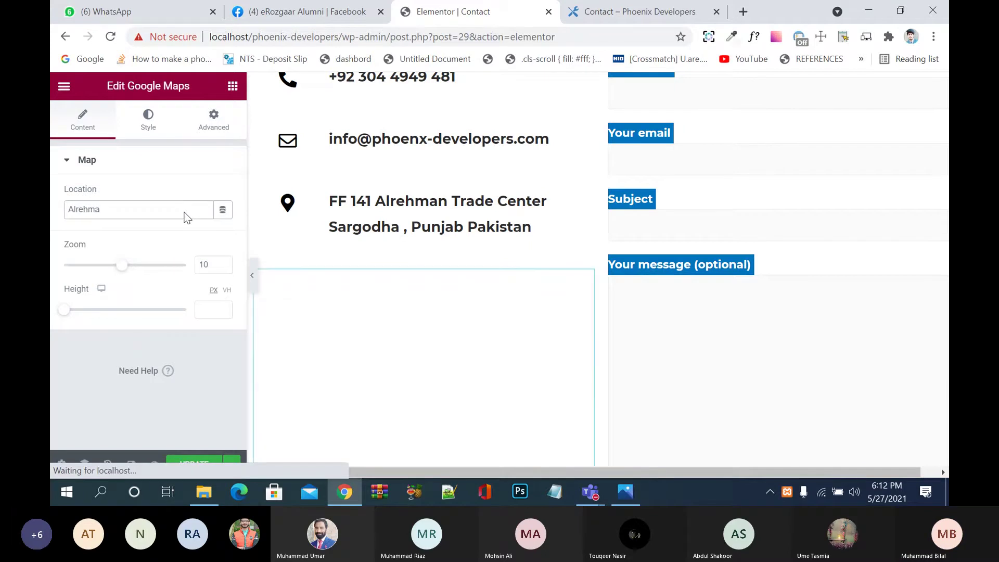
text(trad)
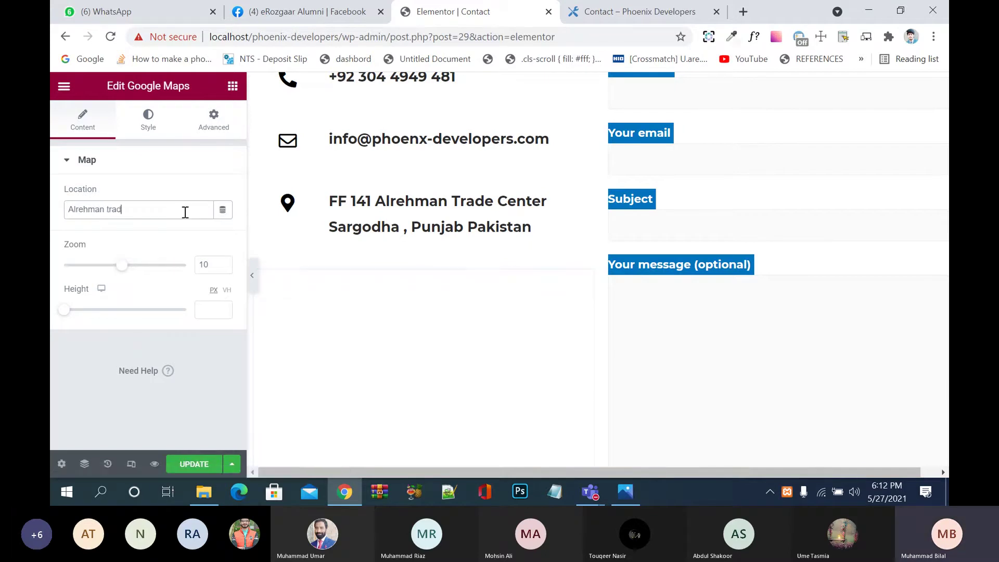
text(e center)
text( s)
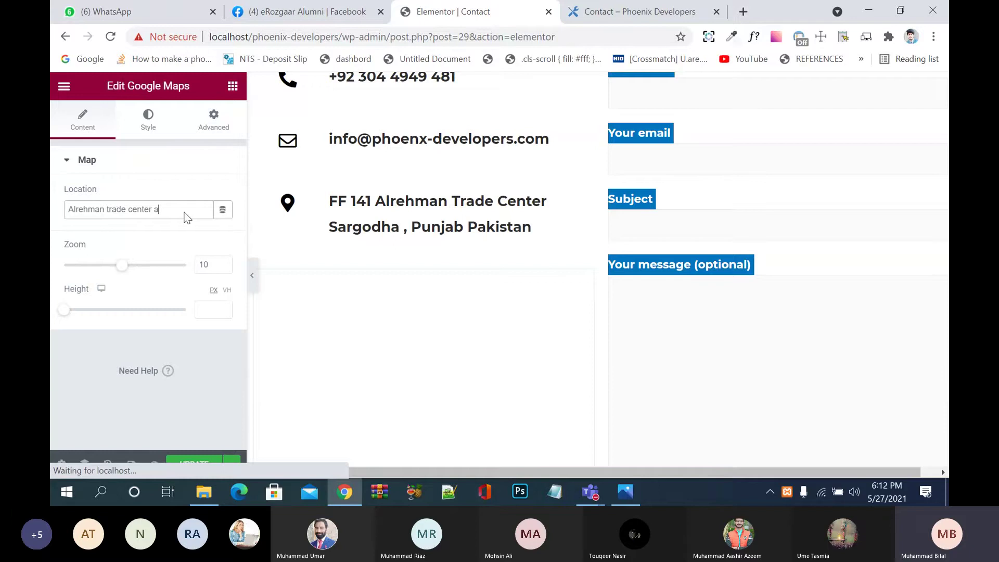
text(argodha)
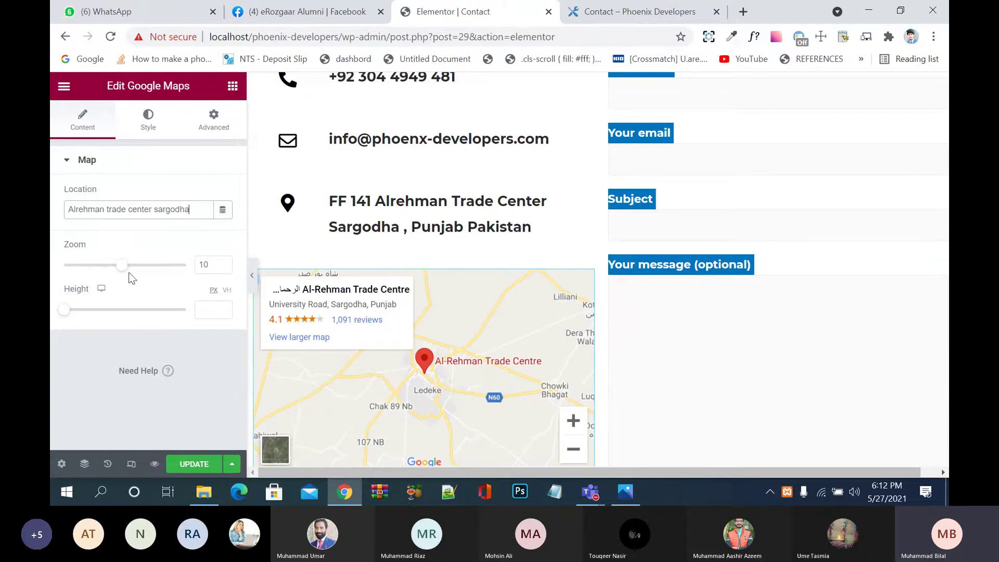
Step: Set the map zoom to 10 and its height to 329 px
drag(123, 267, 102, 270)
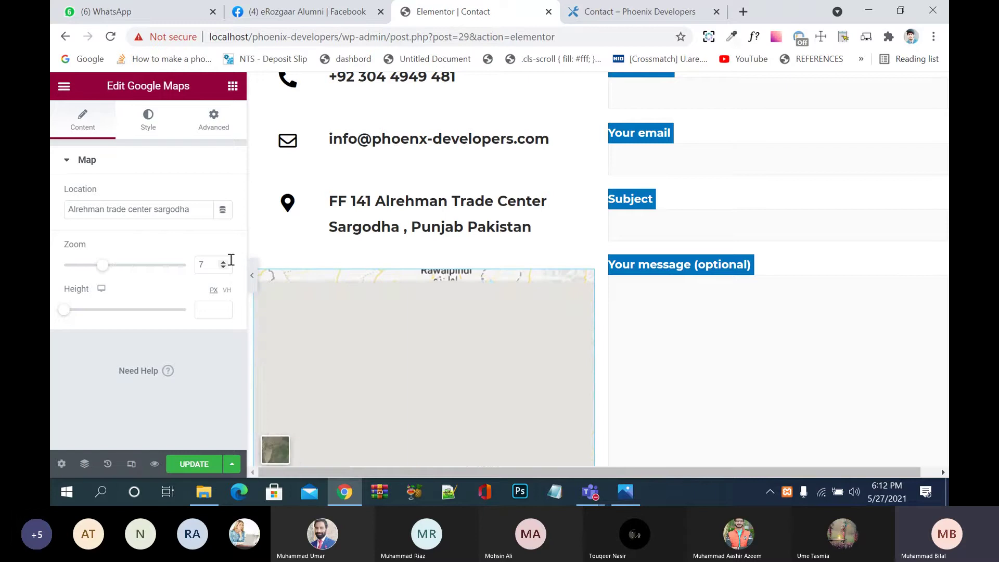
click(223, 261)
click(223, 262)
click(223, 261)
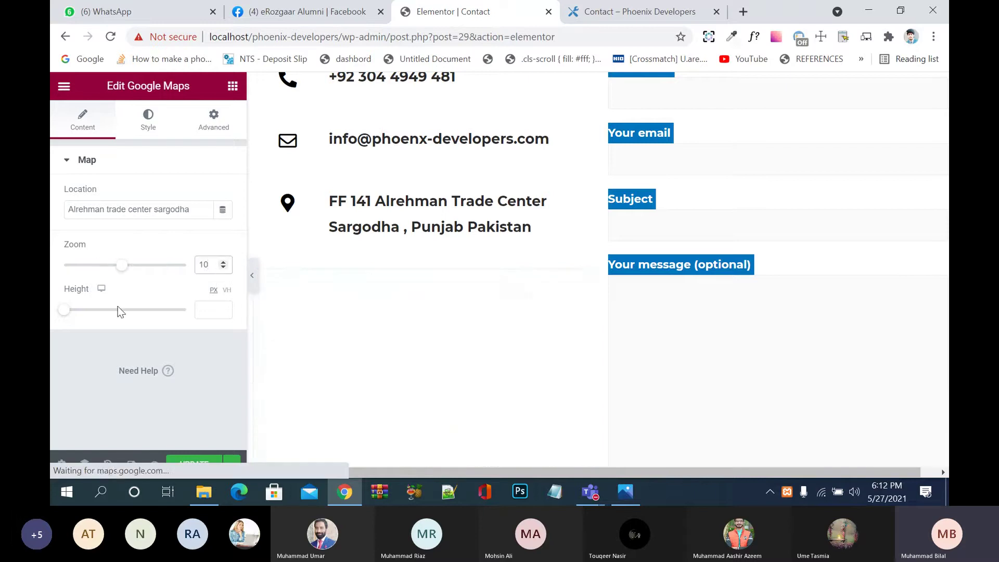
scroll(531, 318, down, 5)
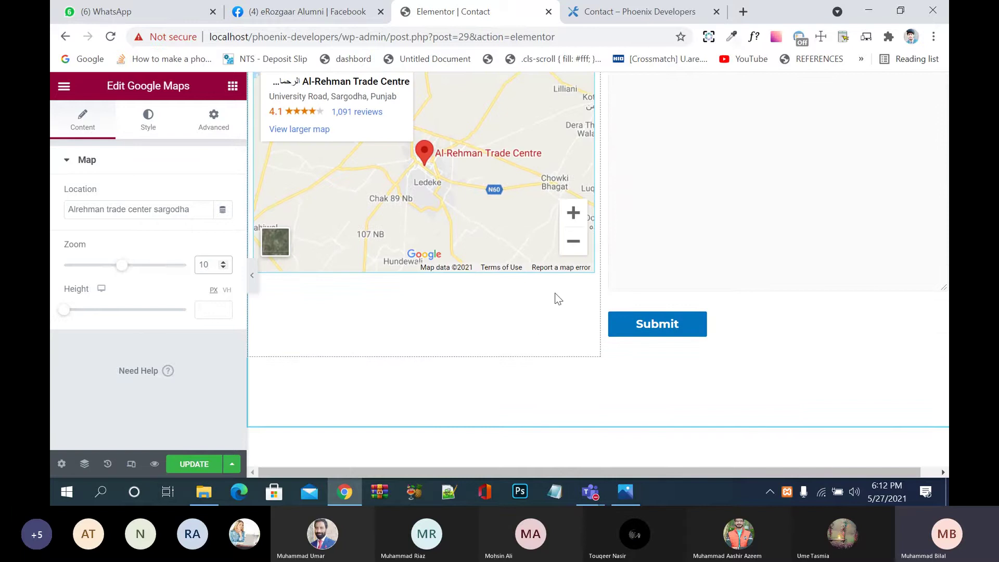
scroll(520, 302, up, 3)
scroll(417, 312, down, 2)
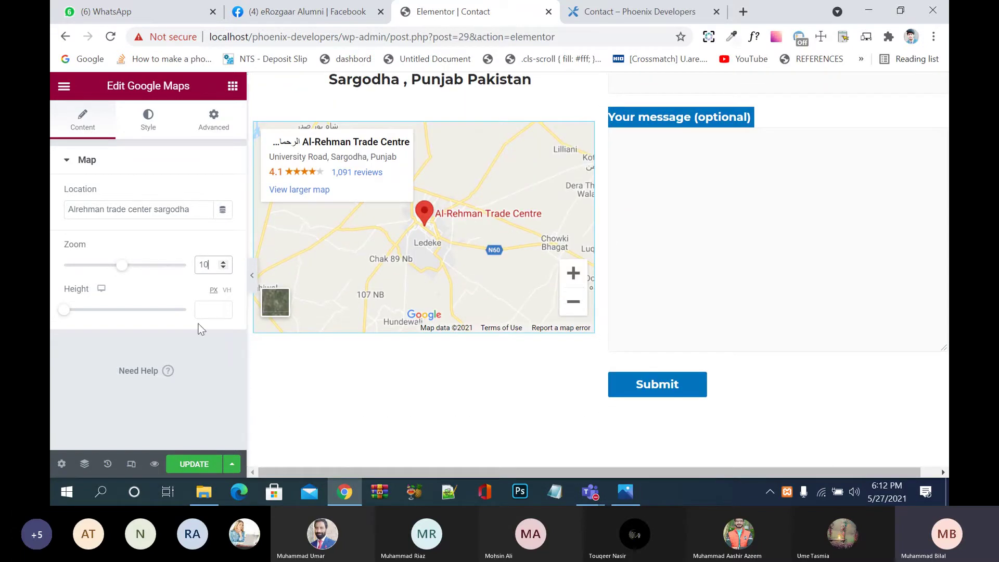
drag(74, 311, 86, 315)
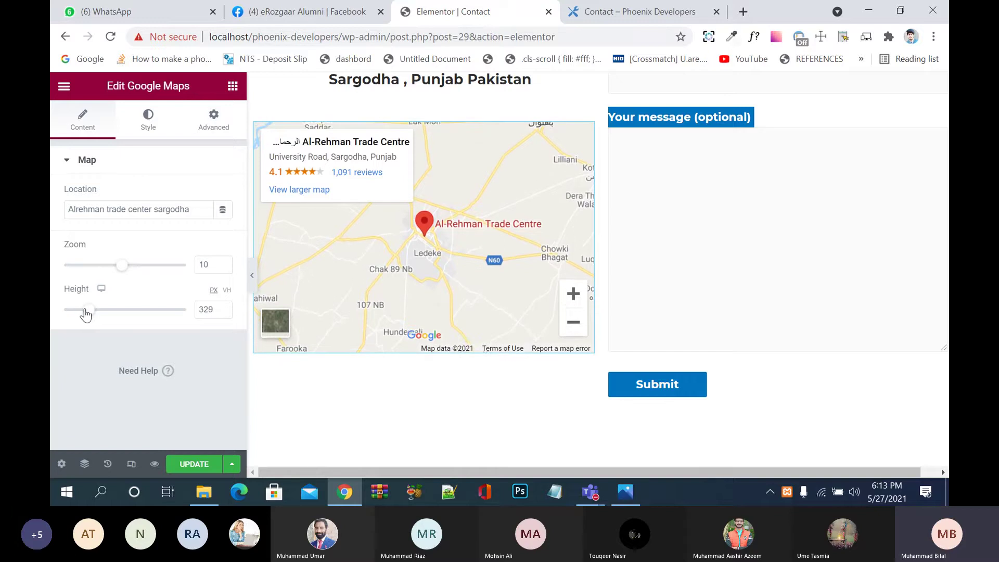
Step: Save the Contact page and open a fresh preview
click(196, 469)
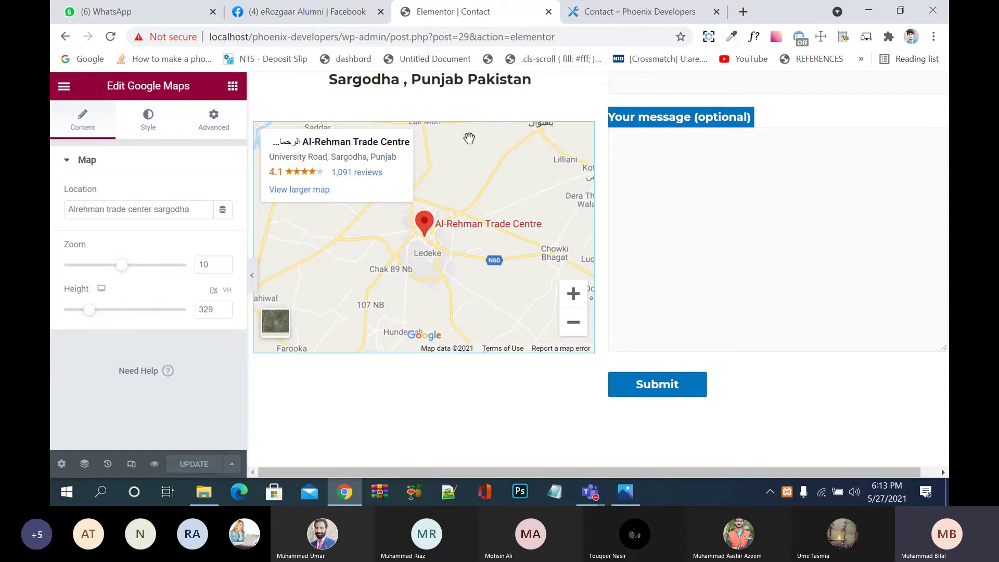
click(717, 12)
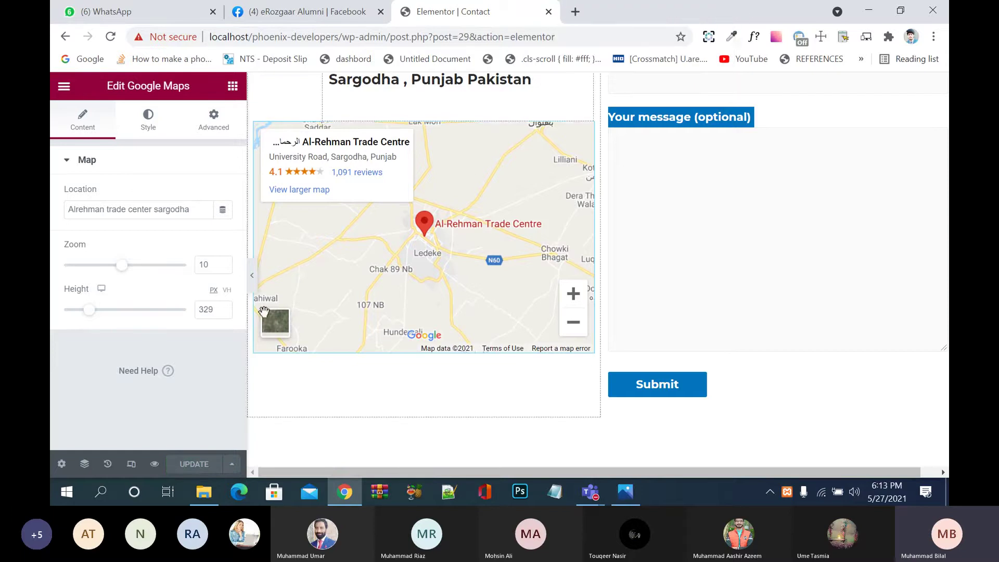
click(154, 464)
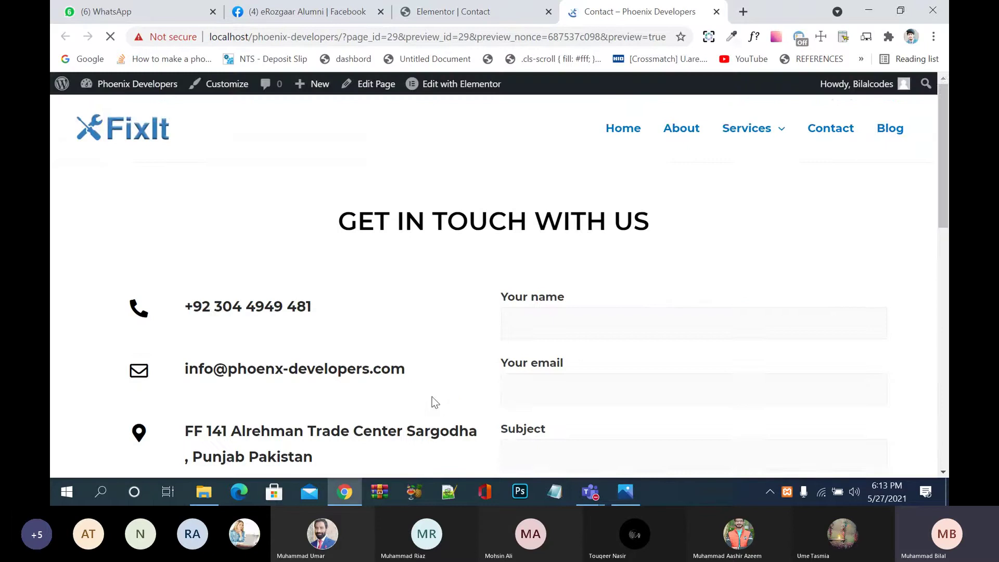
Step: Scroll the Contact page preview and try the Your name and Your message fields
scroll(432, 397, down, 6)
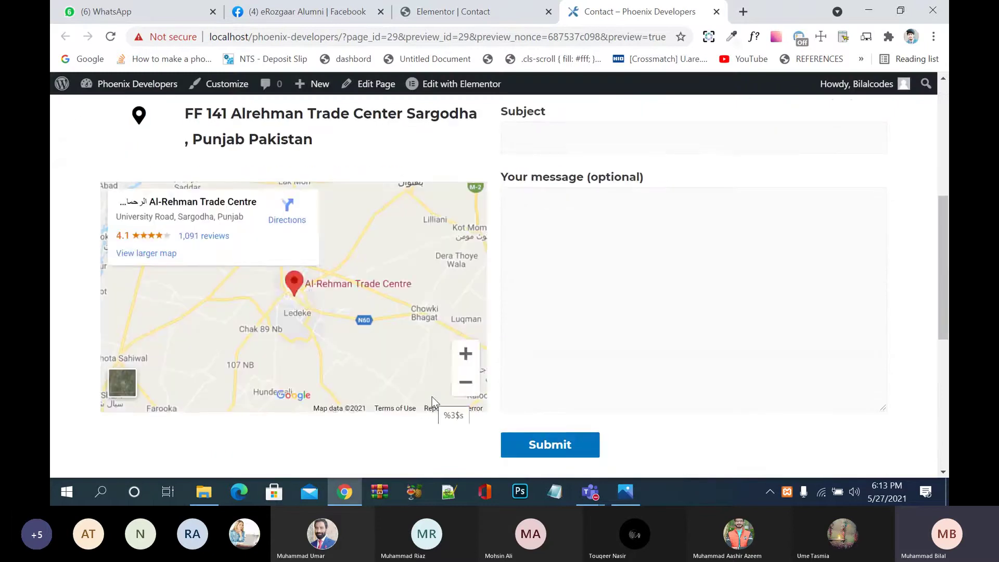
scroll(432, 397, up, 5)
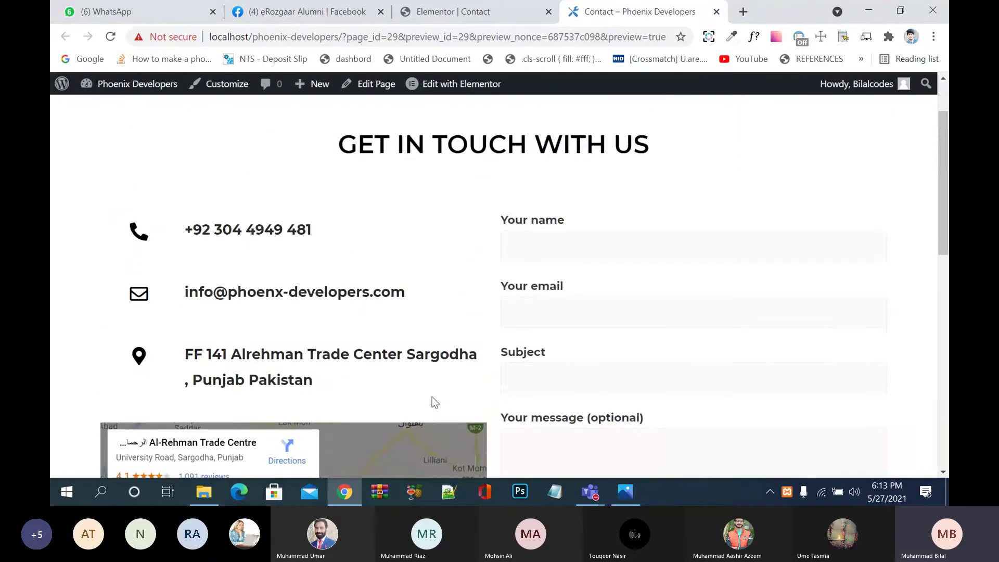
scroll(432, 398, down, 4)
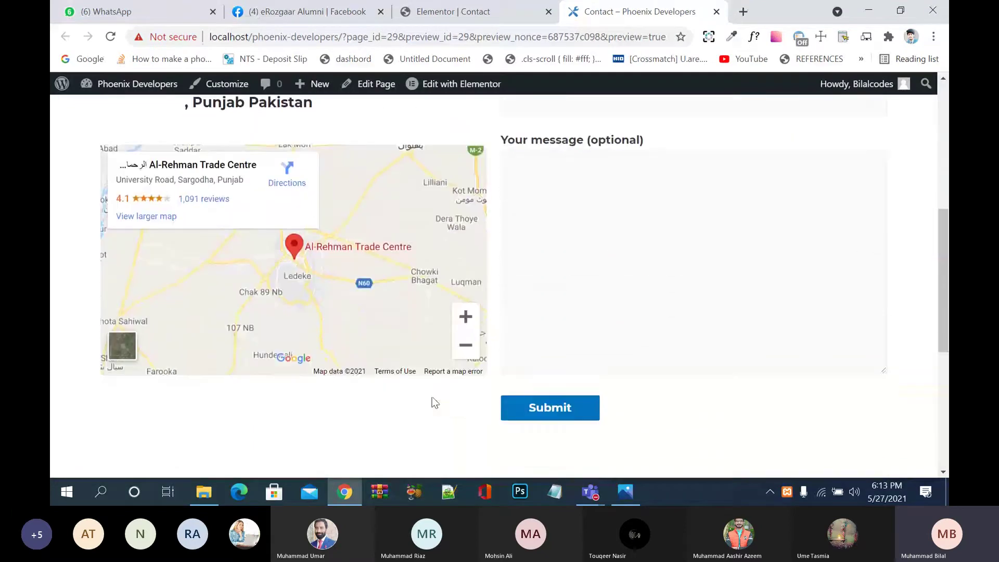
scroll(432, 397, up, 4)
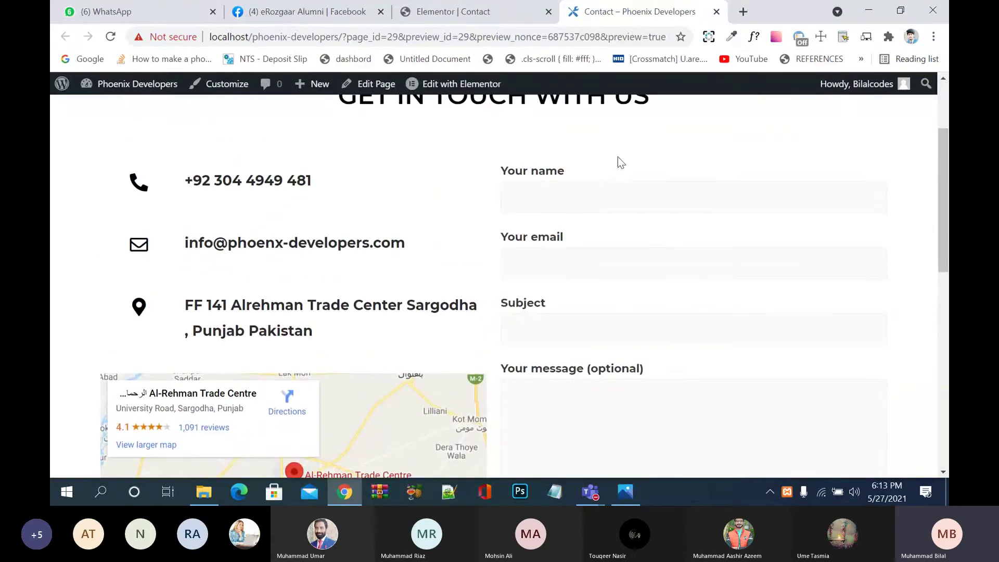
click(605, 193)
click(619, 392)
scroll(620, 393, down, 5)
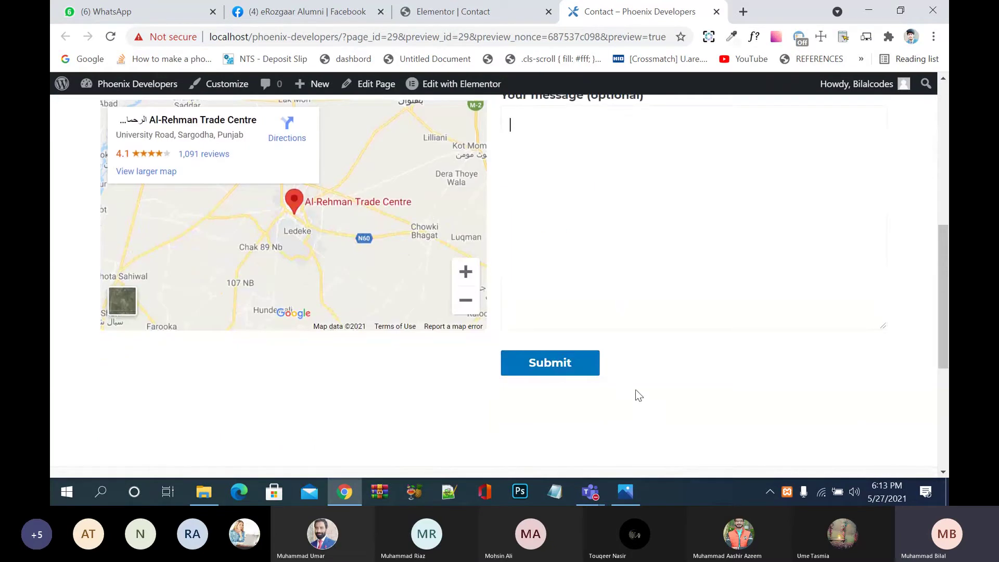
scroll(636, 389, up, 3)
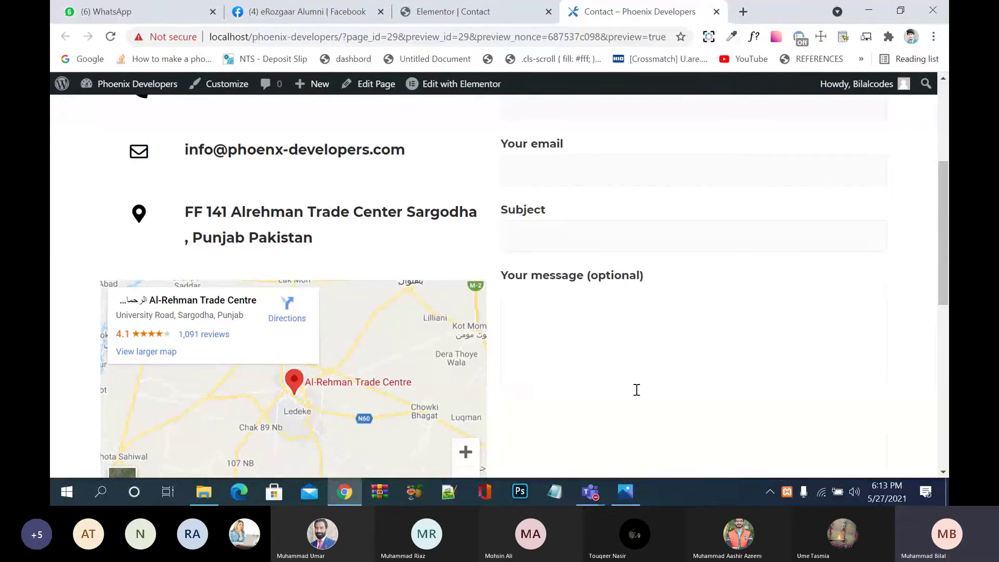
Step: Test the message, name, email and Subject fields, then go back to the Elementor editor
scroll(637, 389, down, 6)
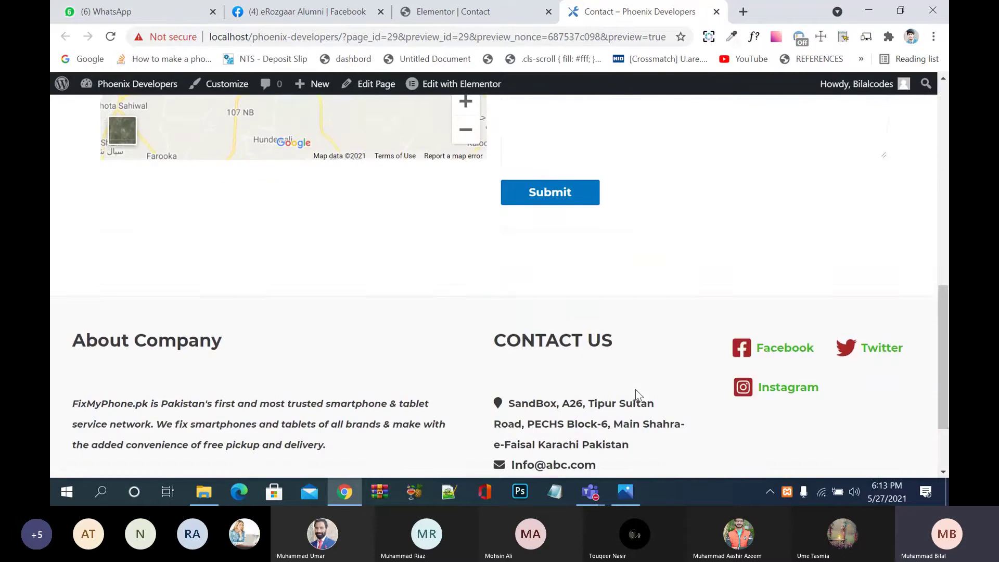
scroll(635, 389, down, 2)
scroll(635, 389, up, 7)
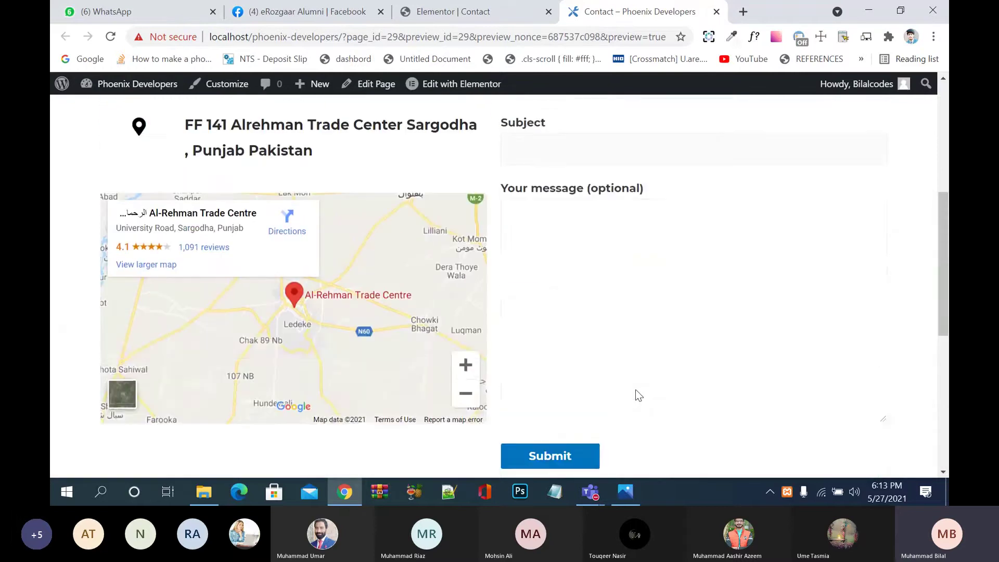
scroll(636, 389, up, 4)
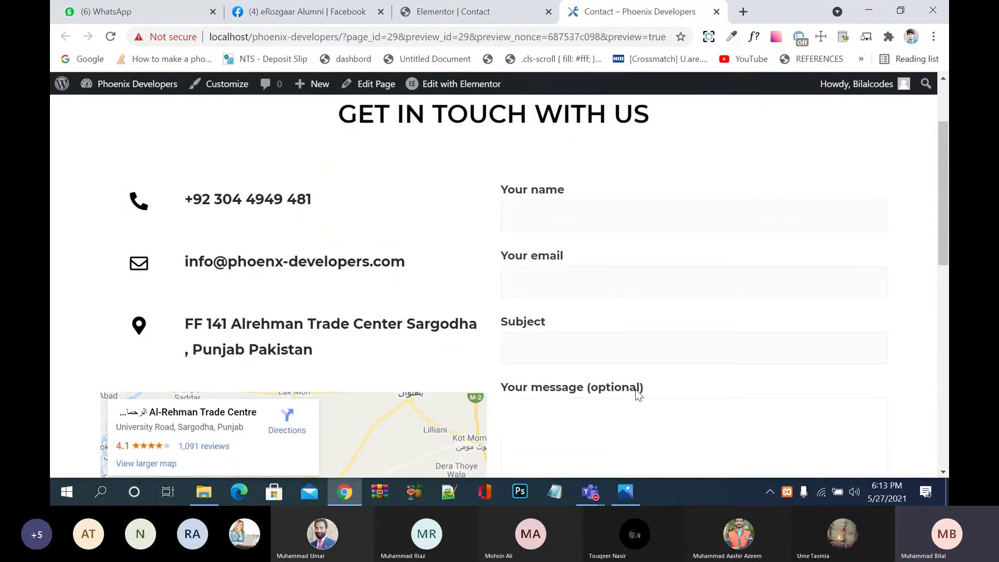
click(638, 395)
click(614, 217)
click(593, 286)
click(585, 341)
scroll(574, 403, down, 1)
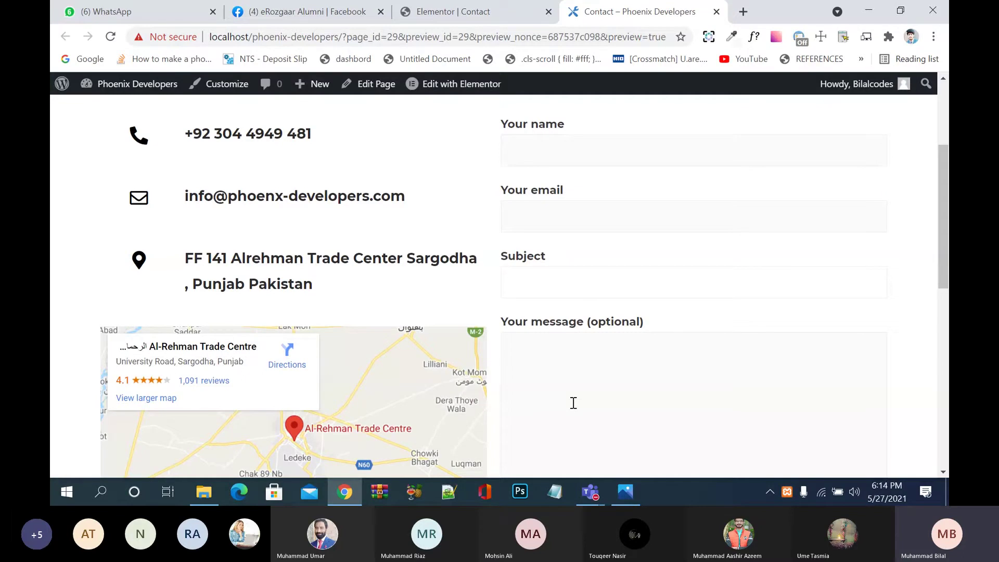
click(497, 12)
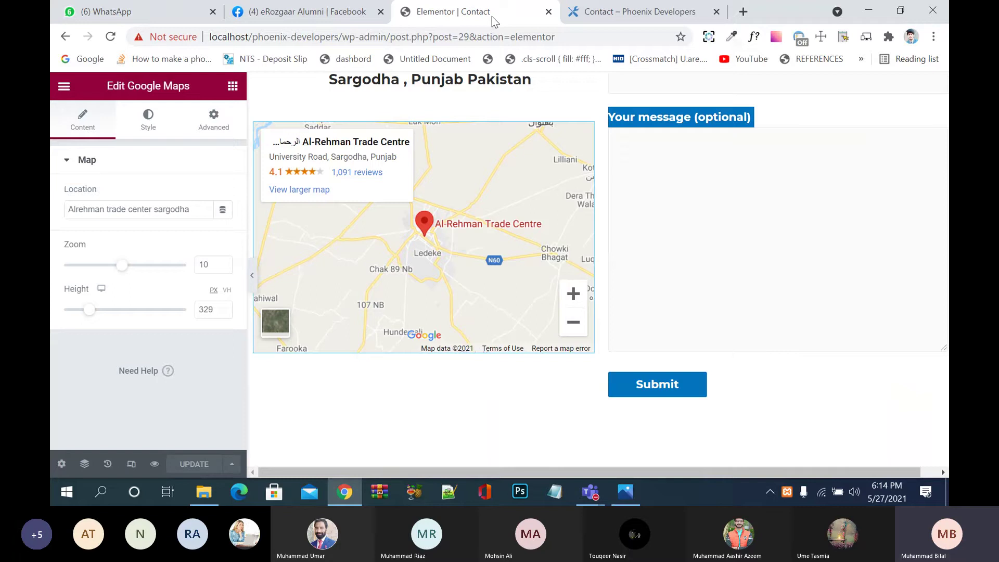
Step: Exit Elementor to the dashboard, briefly reopen the builder, then exit to the dashboard again
click(64, 89)
click(150, 329)
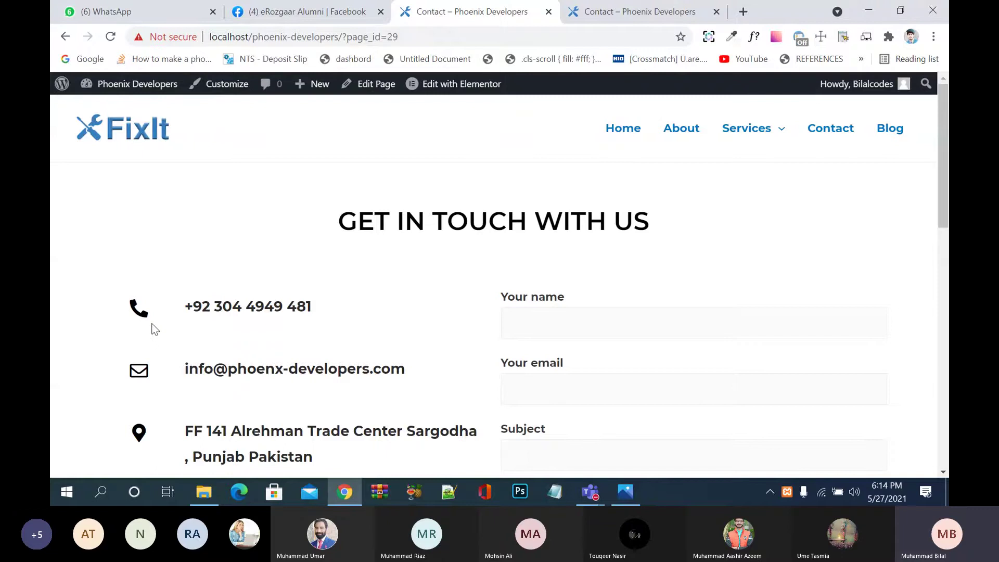
scroll(242, 308, down, 8)
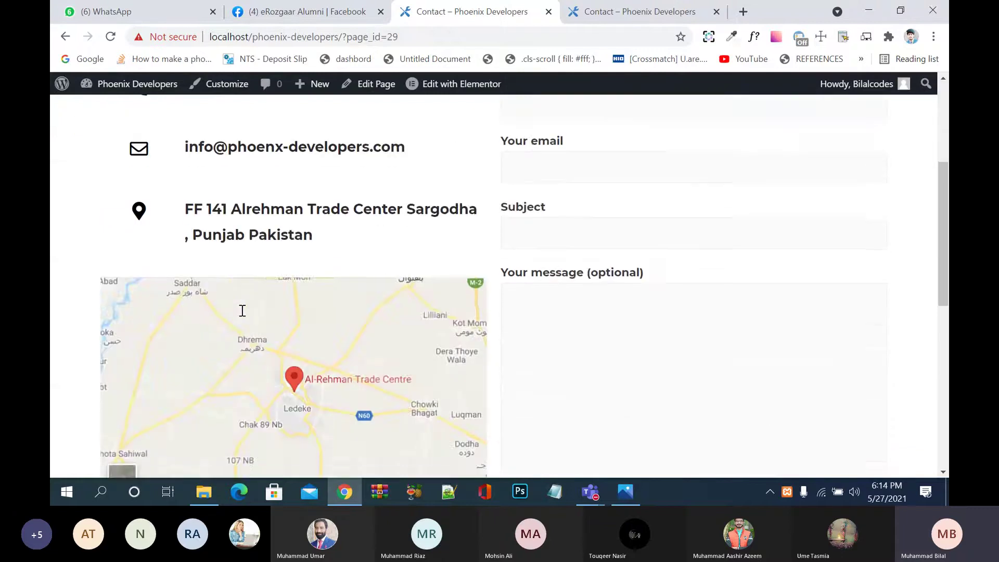
scroll(242, 310, down, 4)
scroll(195, 215, up, 15)
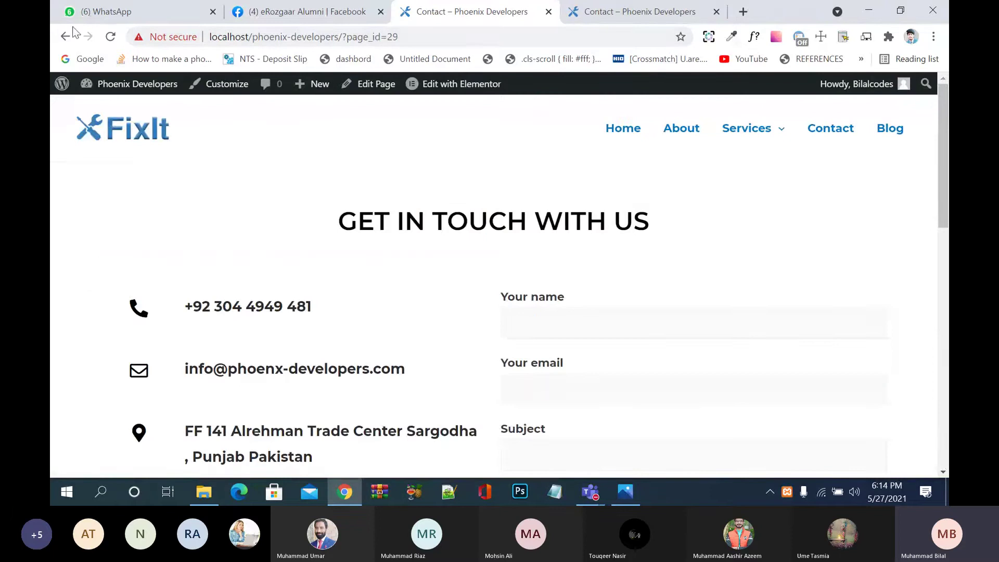
click(62, 40)
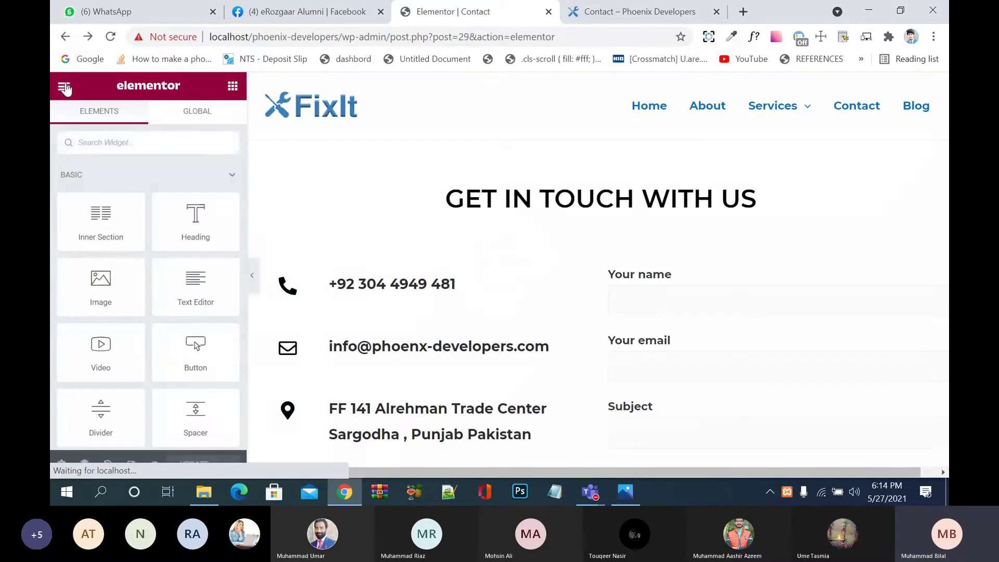
click(64, 86)
click(131, 329)
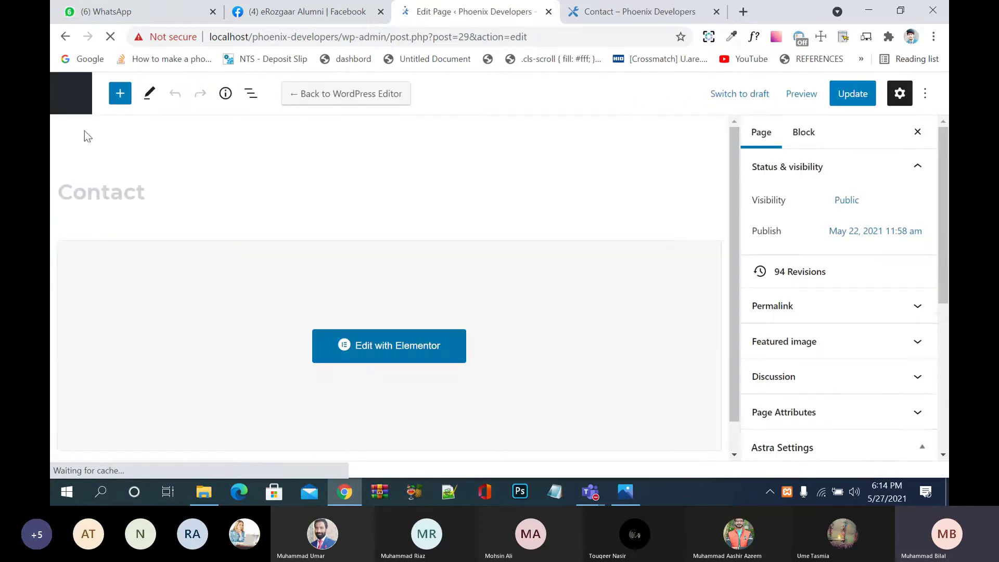
Step: Go from the Pages list through Plugins to Contact Form 7's forms list
click(77, 116)
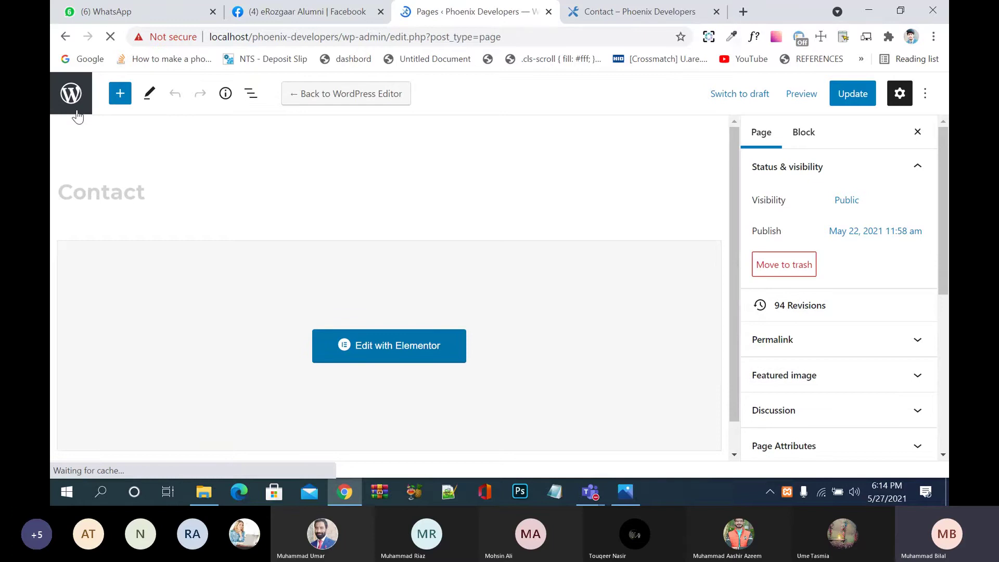
ctrl+scroll(366, 360, up, 3)
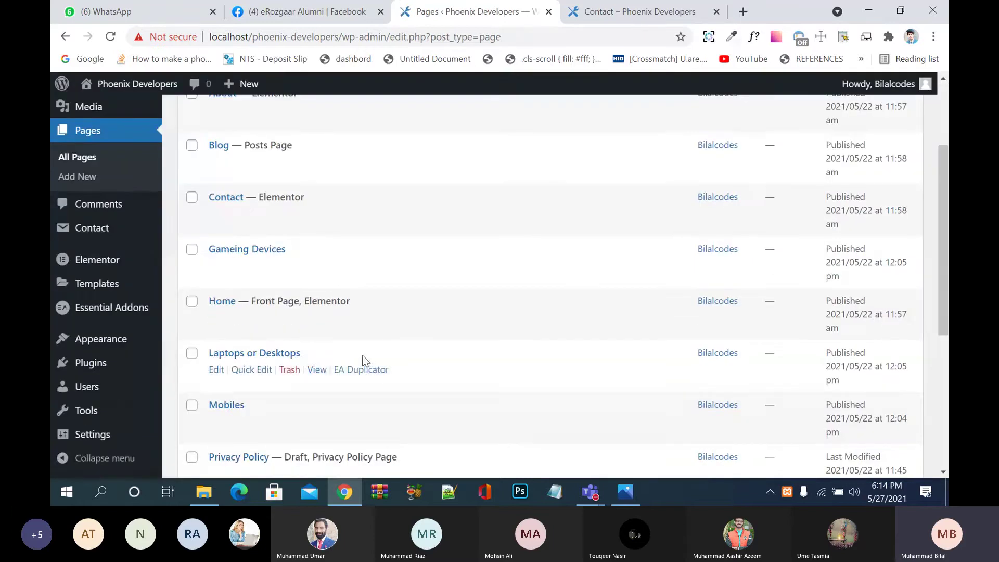
click(121, 369)
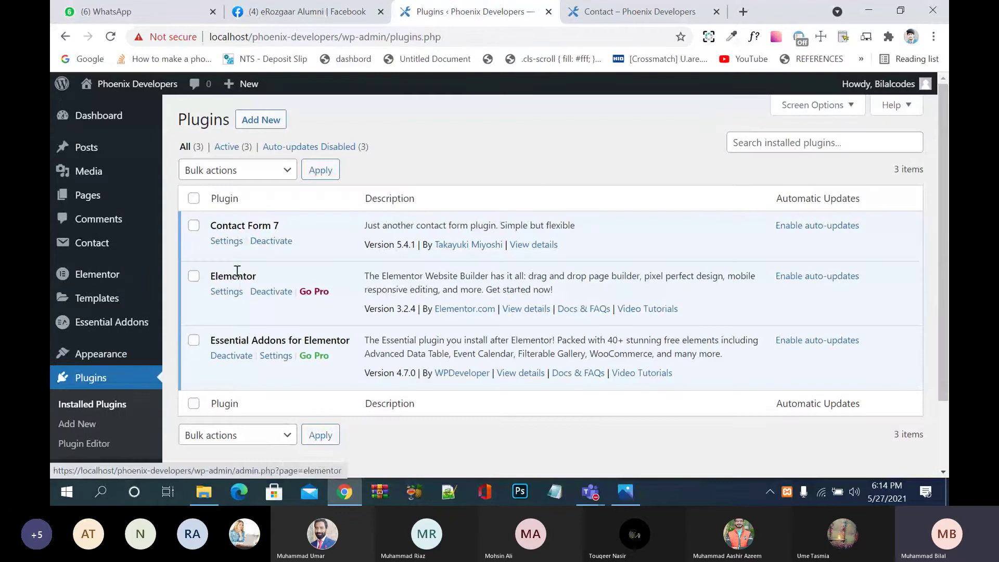
click(227, 241)
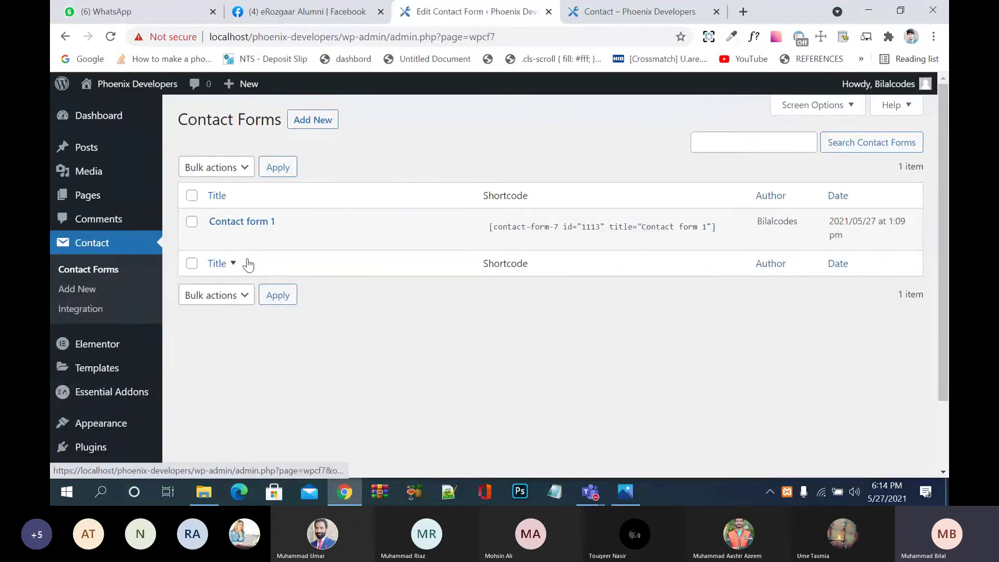
Step: Edit Contact form 1 and start a drop-down menu tag on the line below Subject
click(218, 238)
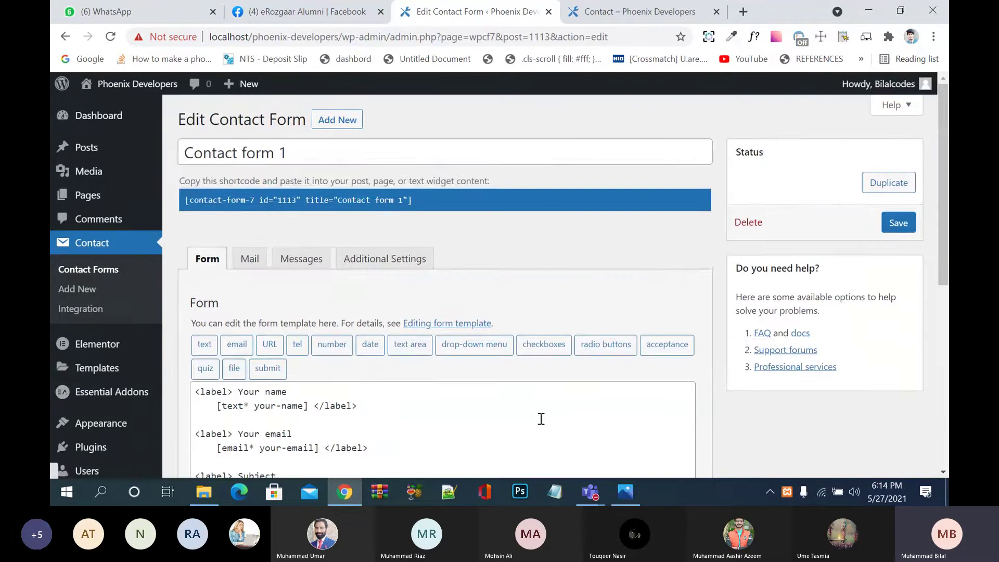
scroll(539, 418, down, 3)
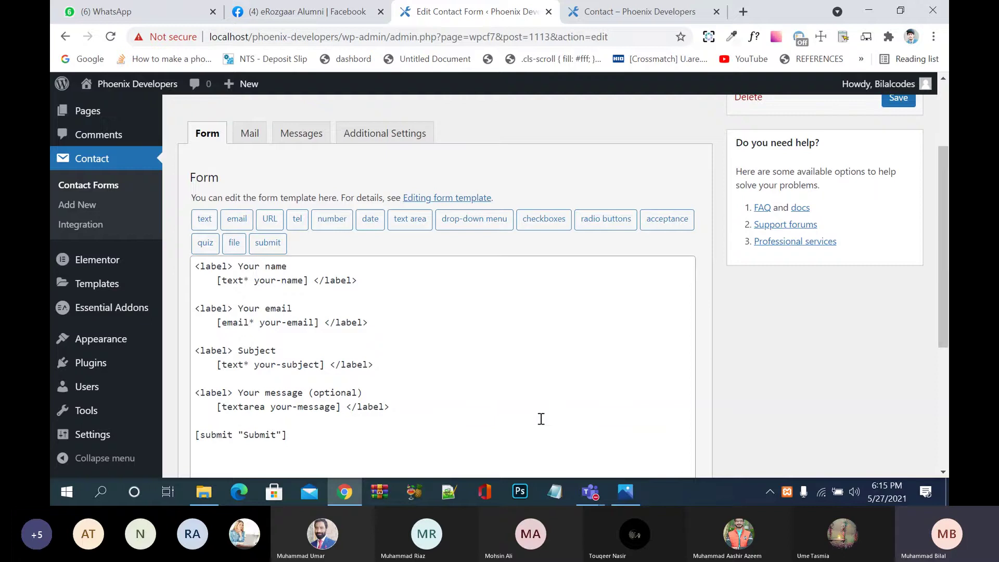
click(314, 378)
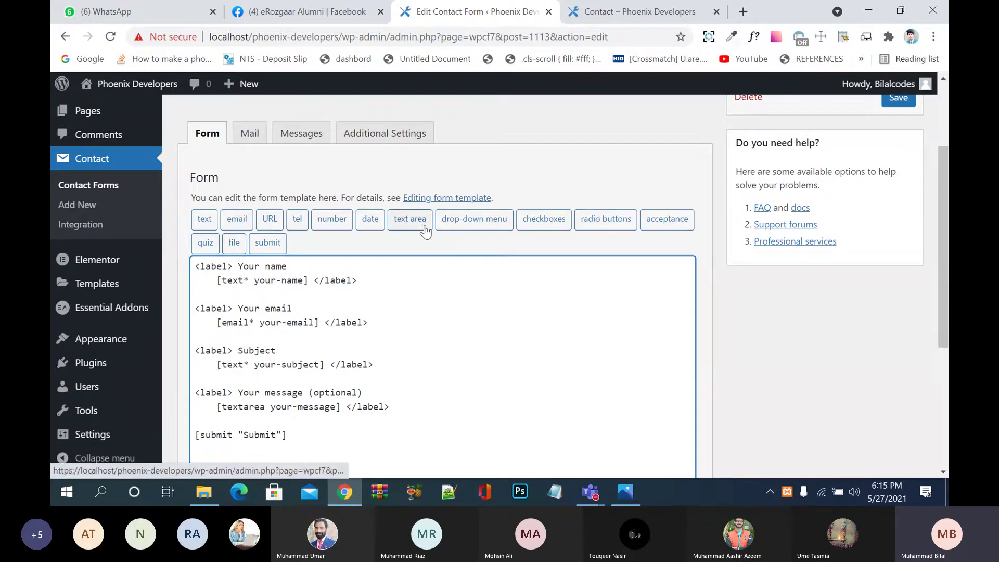
click(475, 228)
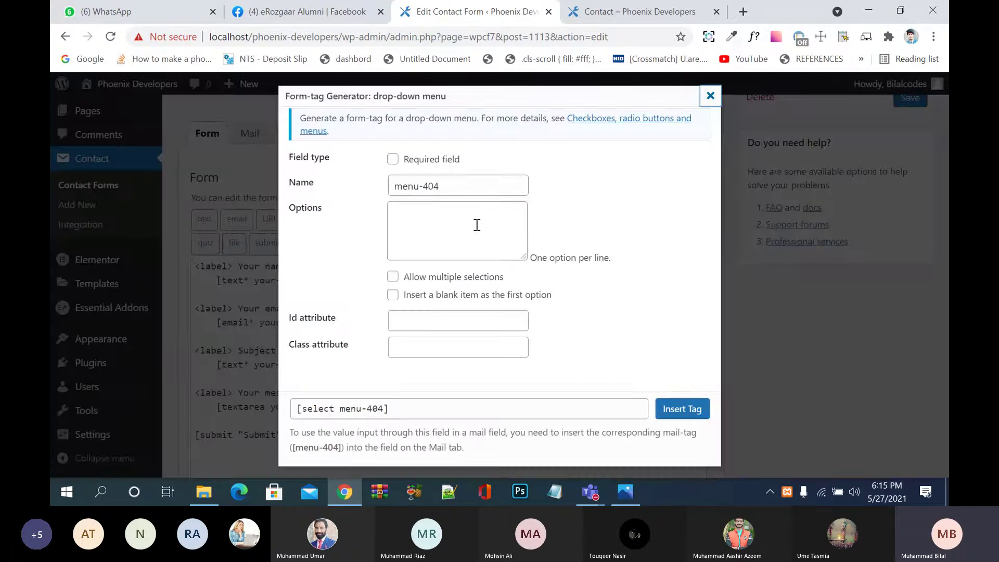
Step: Make the drop-down a required field and name it Country
click(392, 162)
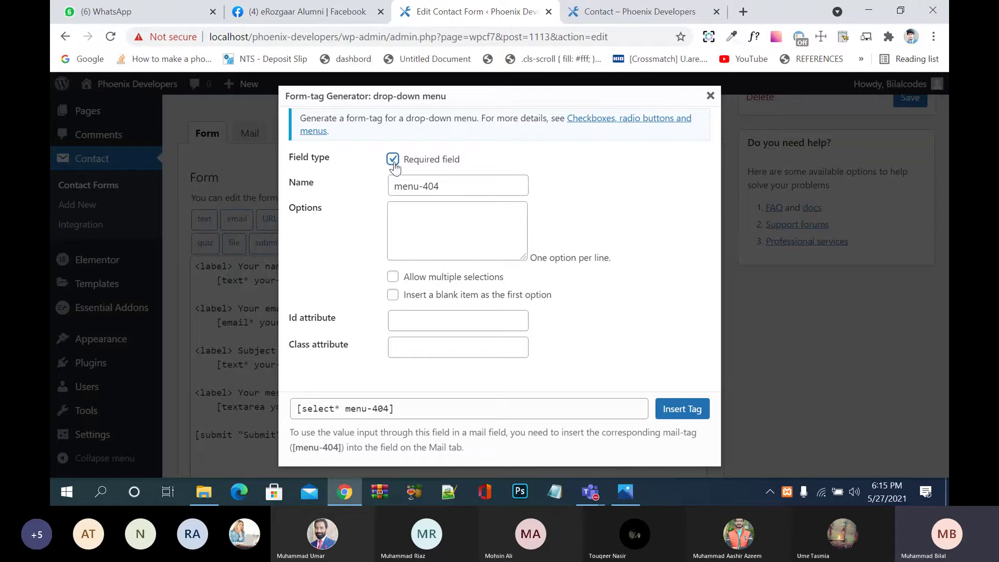
click(458, 190)
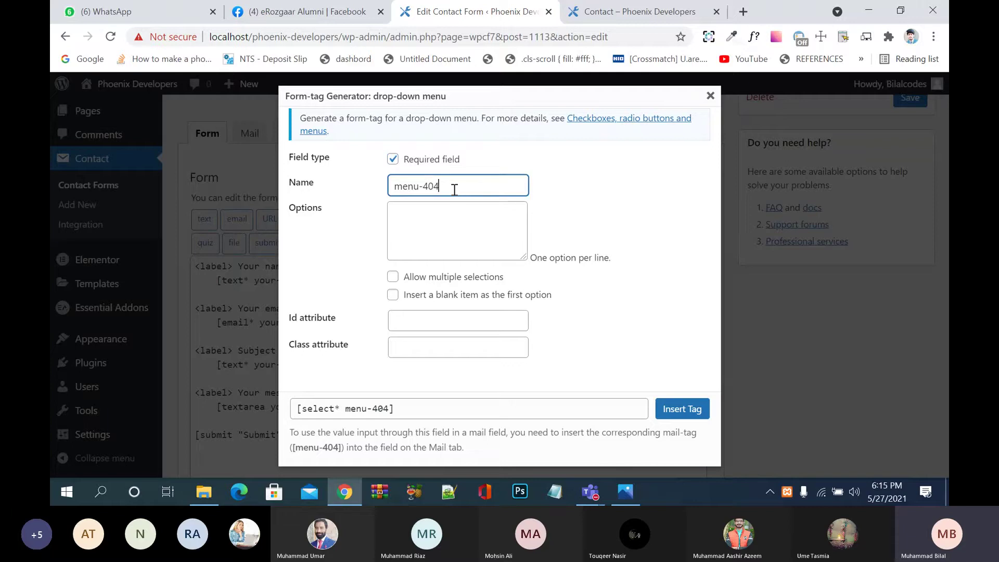
triple_click(448, 189)
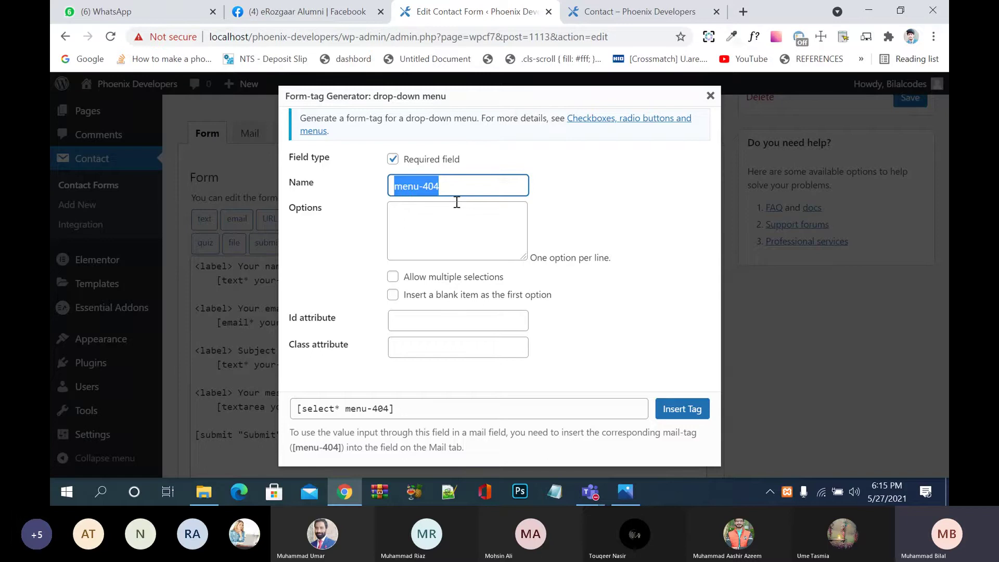
text(ban)
key(BackSpace)
key(BackSpace)
key(BackSpace)
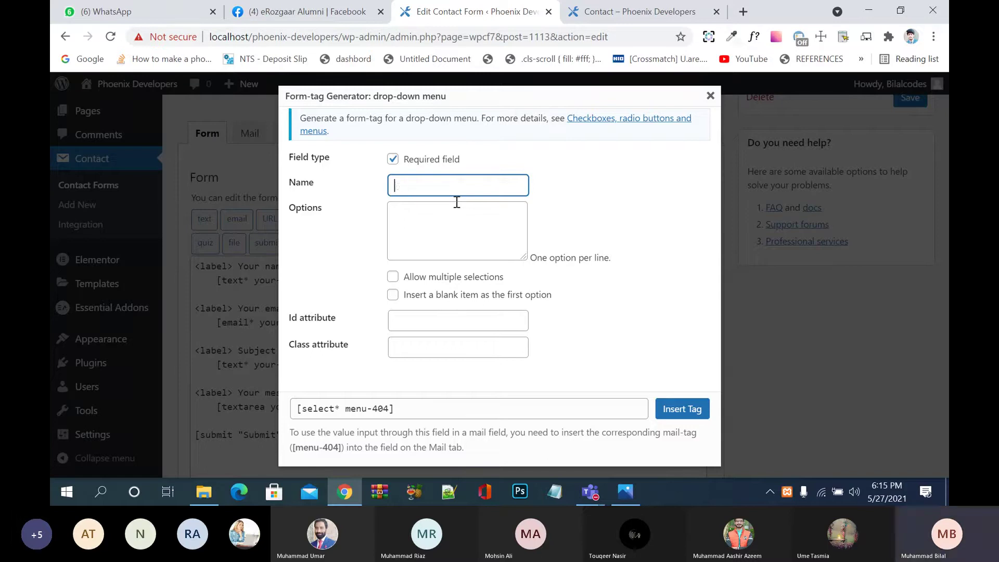
text(Country)
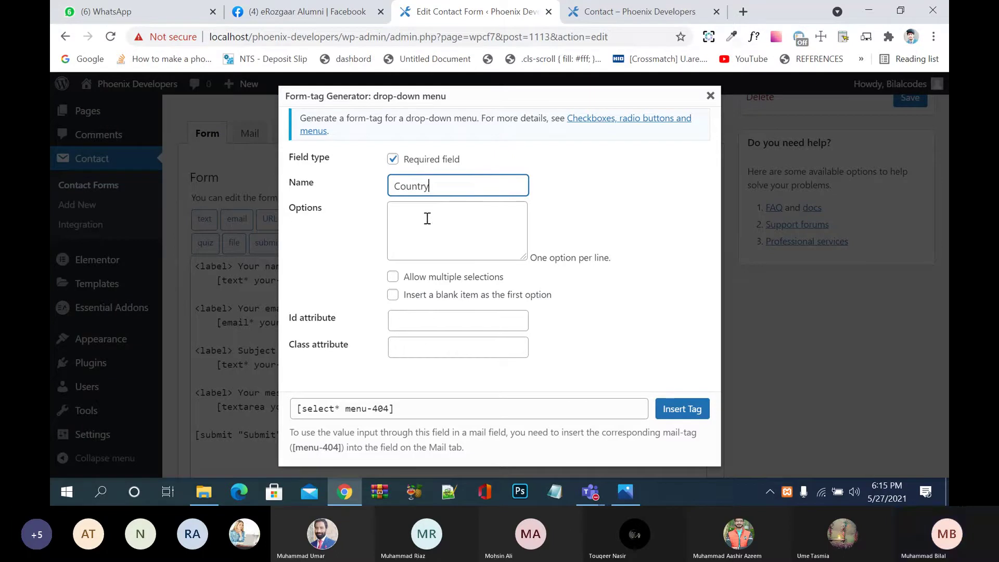
Step: Enter the options Pakistan, India, USA, Uk, Canada and Turkay, one per line
click(427, 218)
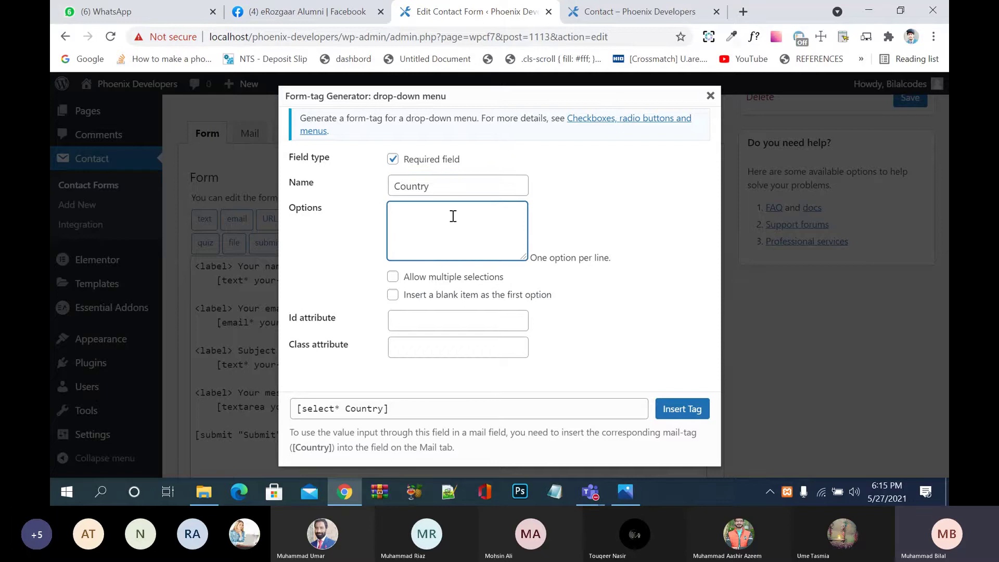
text(Pakistan)
key(Return)
text(India)
key(Return)
text(UAE)
key(Return)
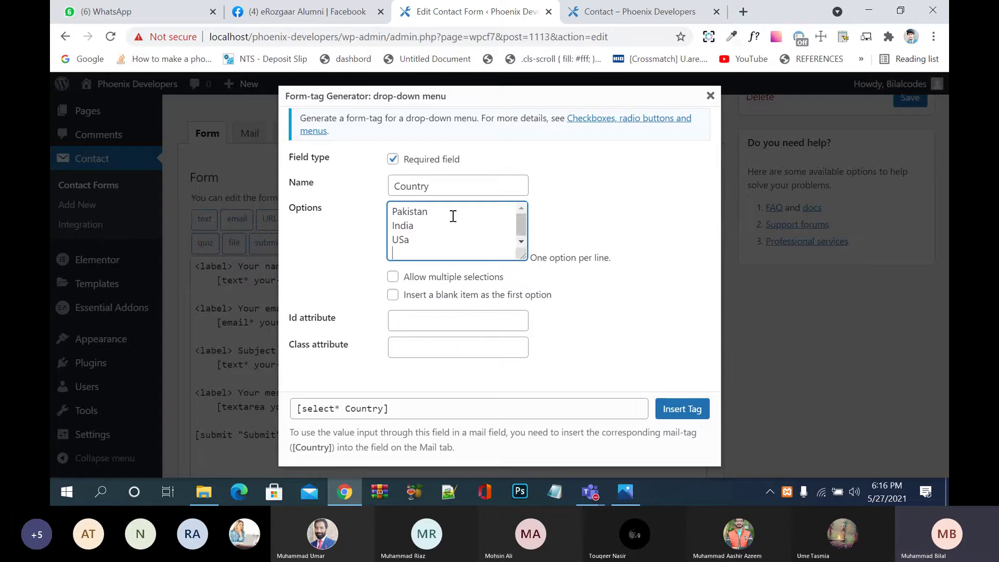
key(BackSpace)
key(BackSpace)
key(BackSpace)
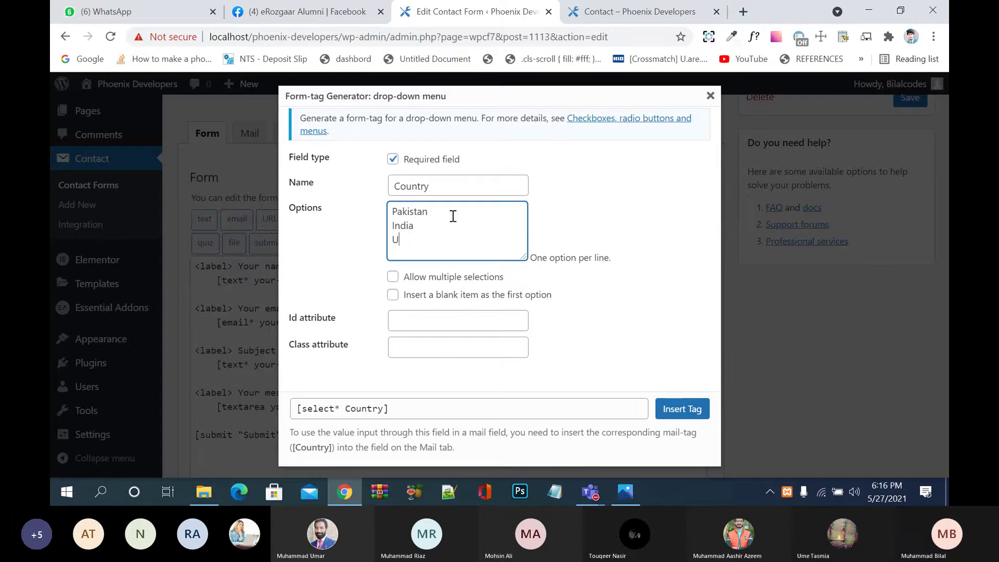
text(SA)
key(BackSpace)
key(BackSpace)
text(SA)
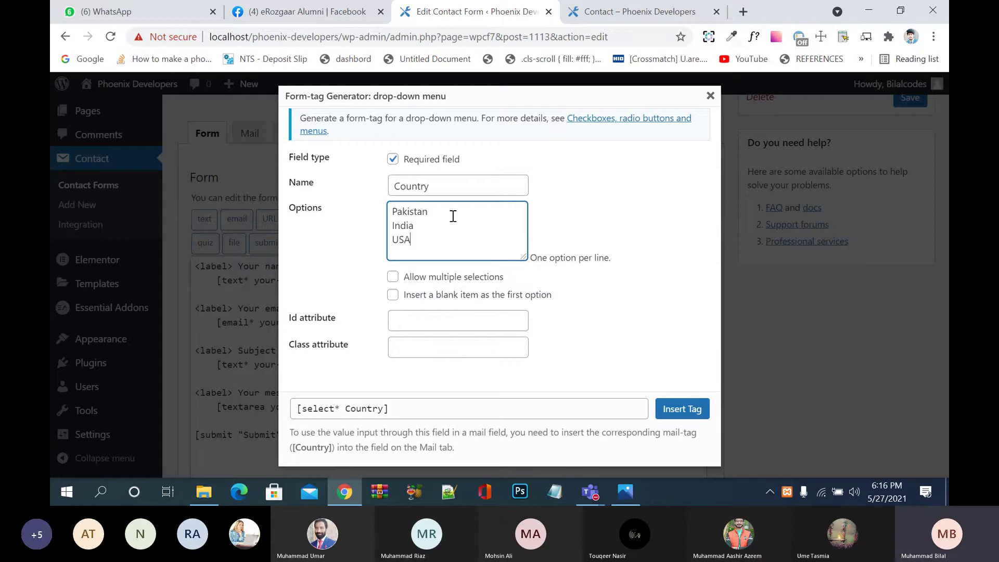
key(Return)
text(Uk)
key(Return)
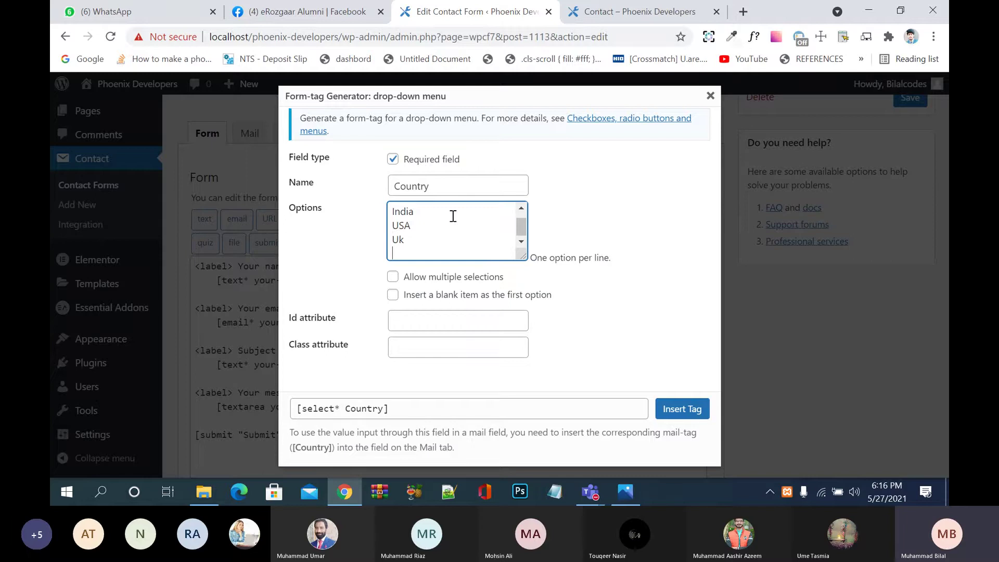
text(Canda)
key(Return)
key(BackSpace)
key(BackSpace)
key(BackSpace)
text(ada)
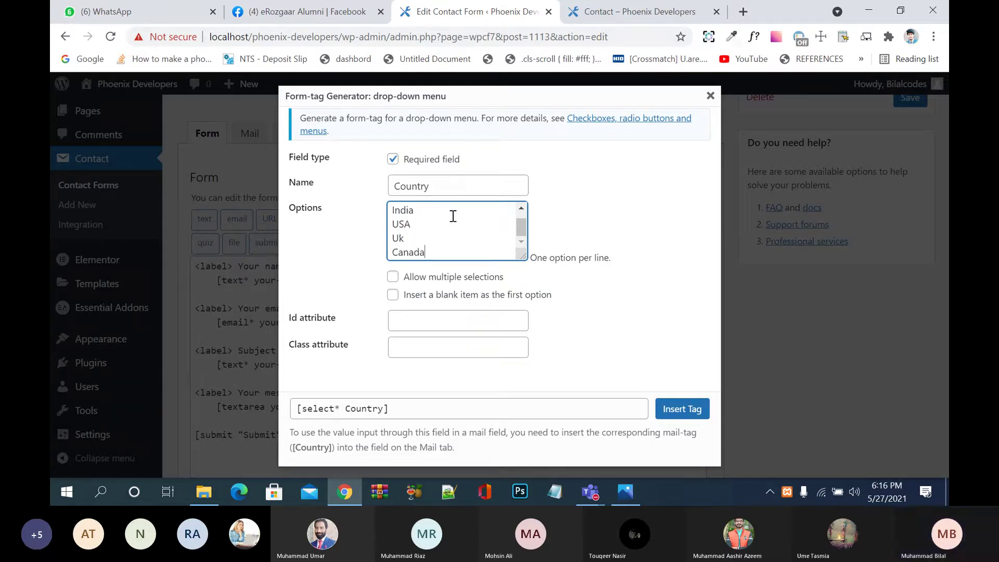
key(Return)
text(Tuk)
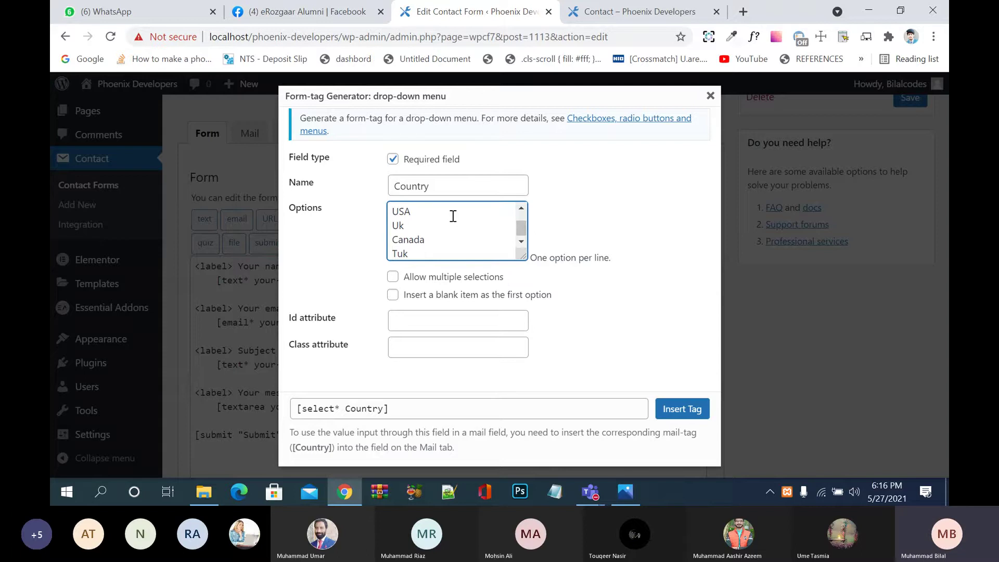
key(BackSpace)
text(rkay)
Step: Leave multiple selections off and add a blank first item to the list
click(439, 281)
click(439, 281)
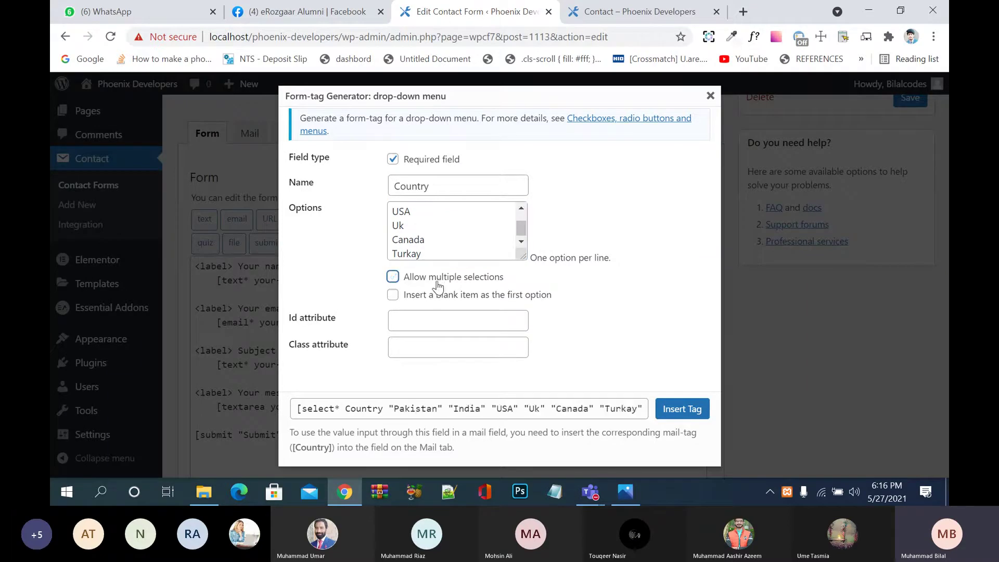
click(439, 283)
click(439, 283)
click(479, 303)
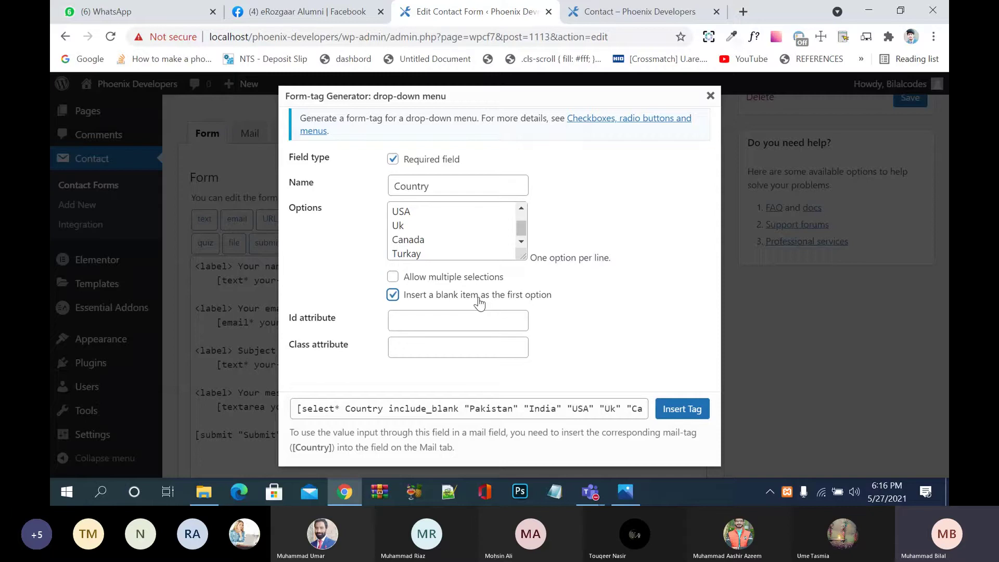
Step: Set both the Id and Class attributes of the drop-down to select-country
click(436, 323)
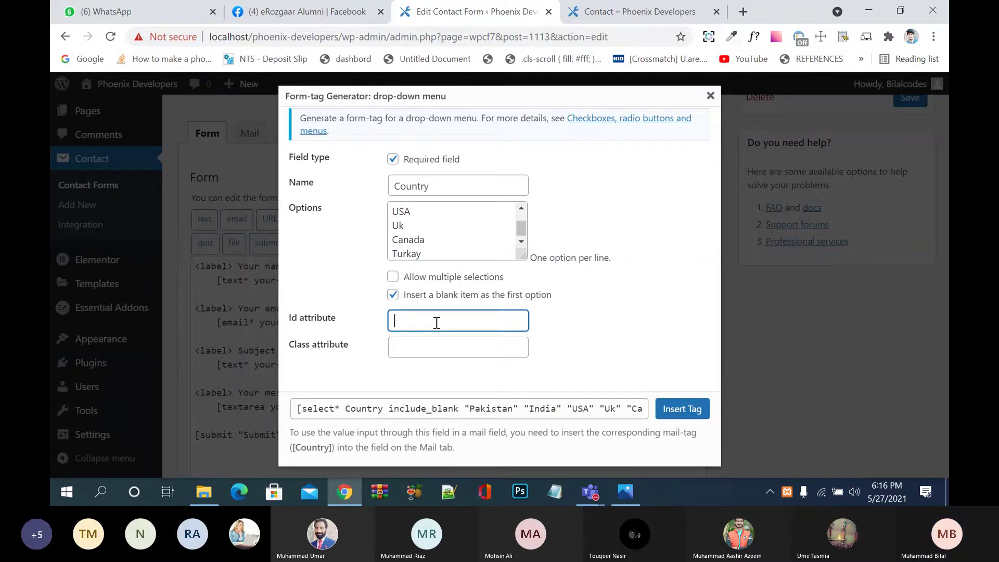
text(select-cou)
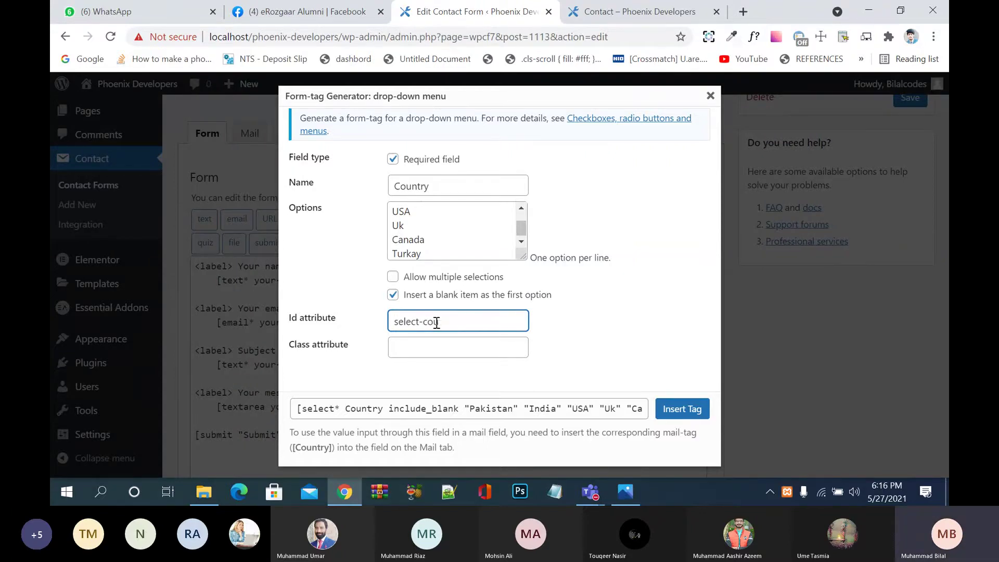
text(ntry)
key(Tab)
click(455, 323)
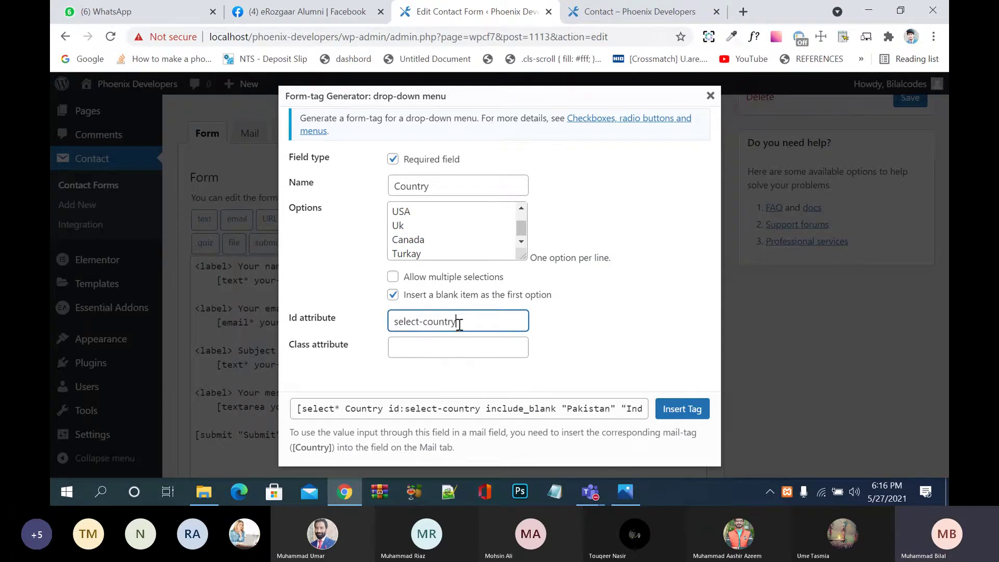
key(ctrl+a)
key(ctrl+c)
click(436, 350)
key(ctrl+v)
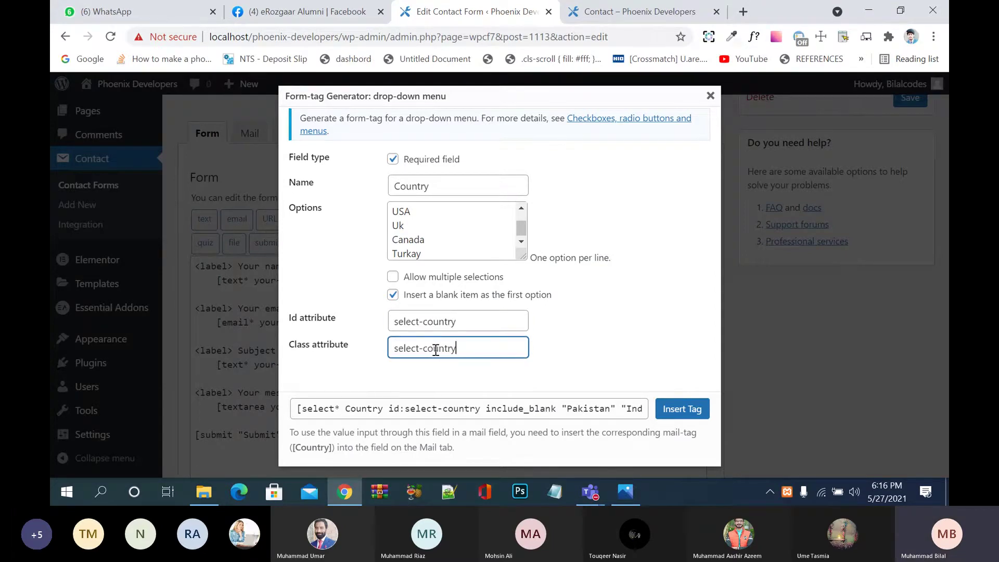
click(692, 411)
Step: Insert the Country drop-down tag into the template and save Contact form 1
click(681, 410)
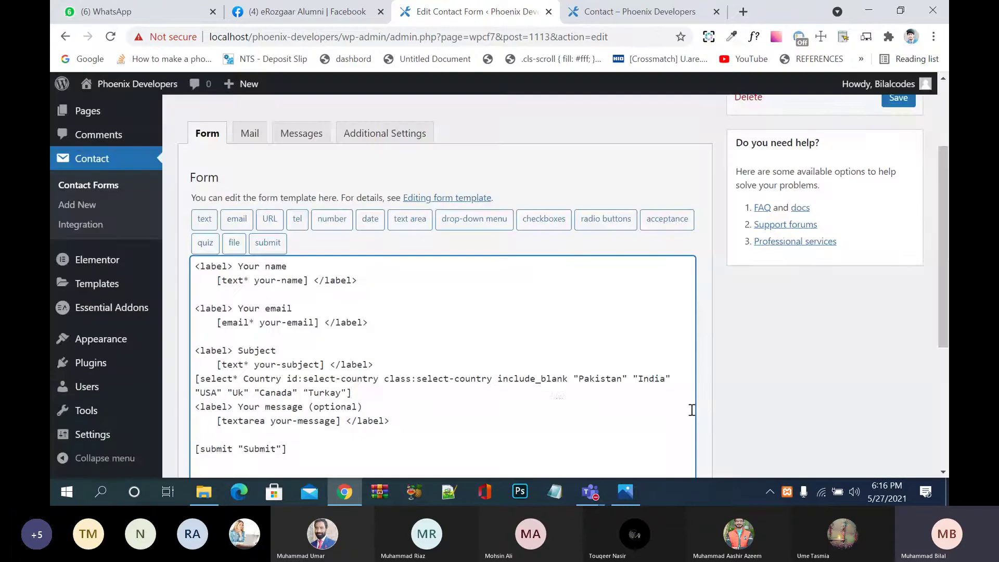
scroll(552, 408, down, 1)
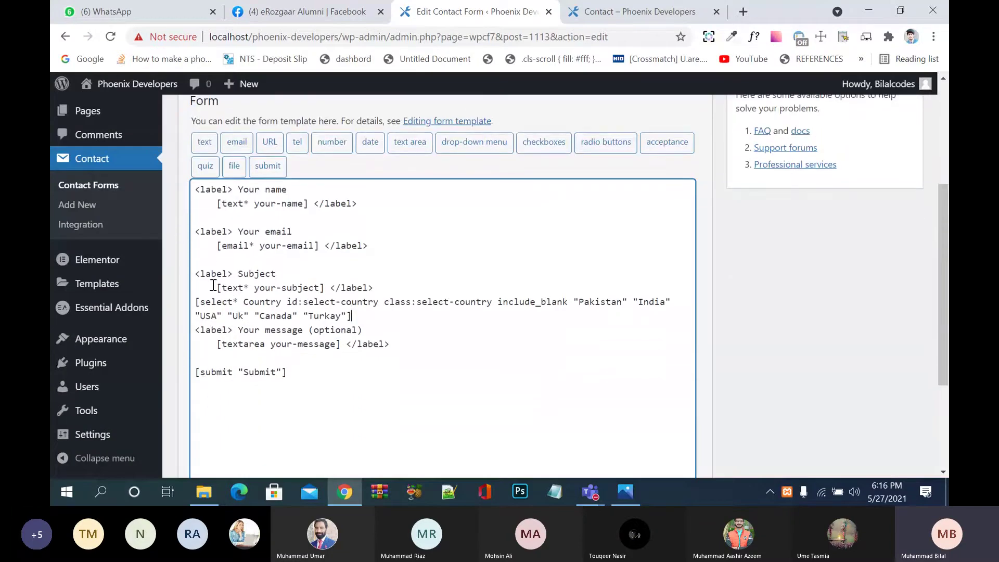
click(196, 302)
click(451, 302)
scroll(421, 391, down, 3)
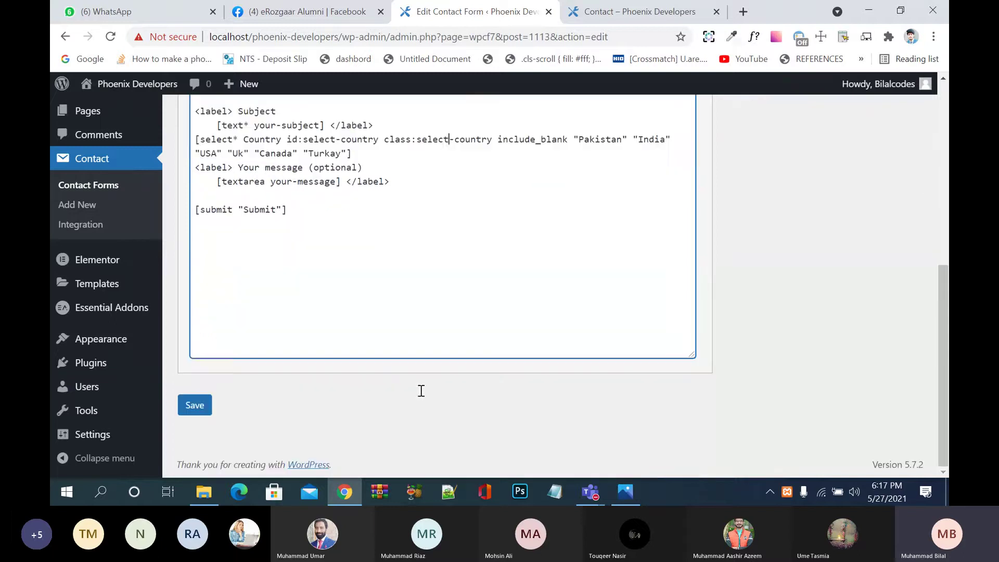
click(203, 408)
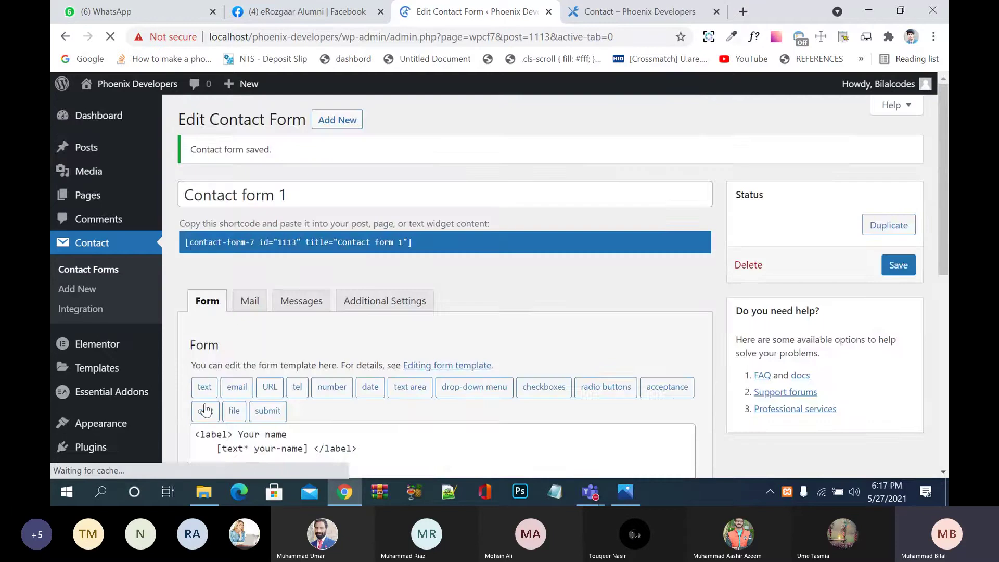
Step: Reload the Contact preview and try Pakistan, Uk, Canada and Turkay in the Country drop-down
click(577, 13)
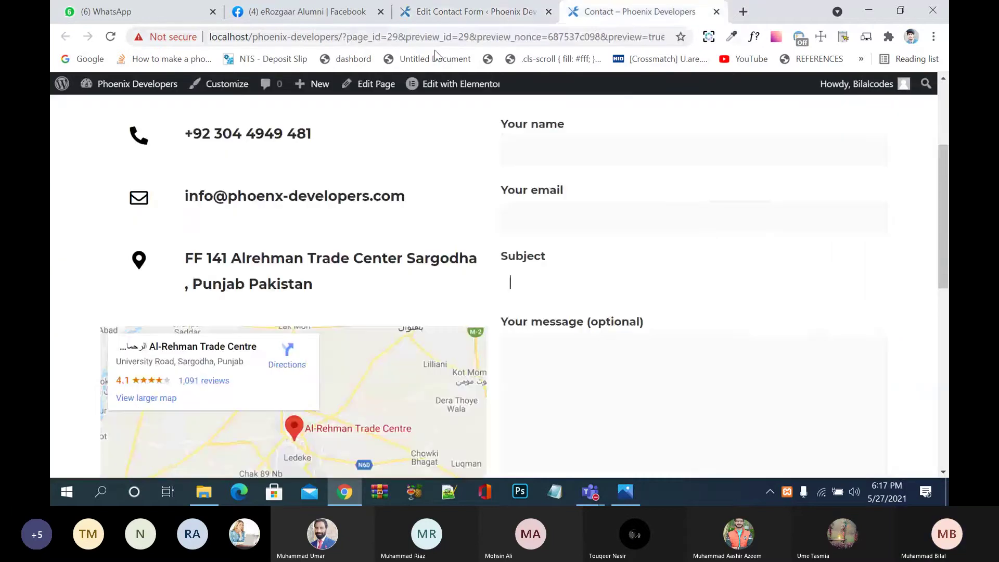
click(110, 37)
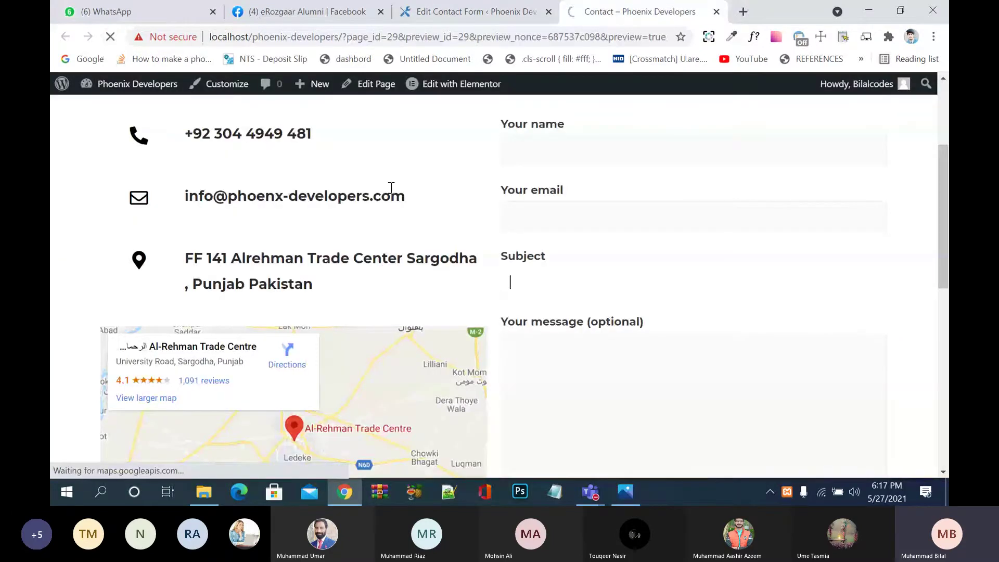
scroll(392, 187, down, 2)
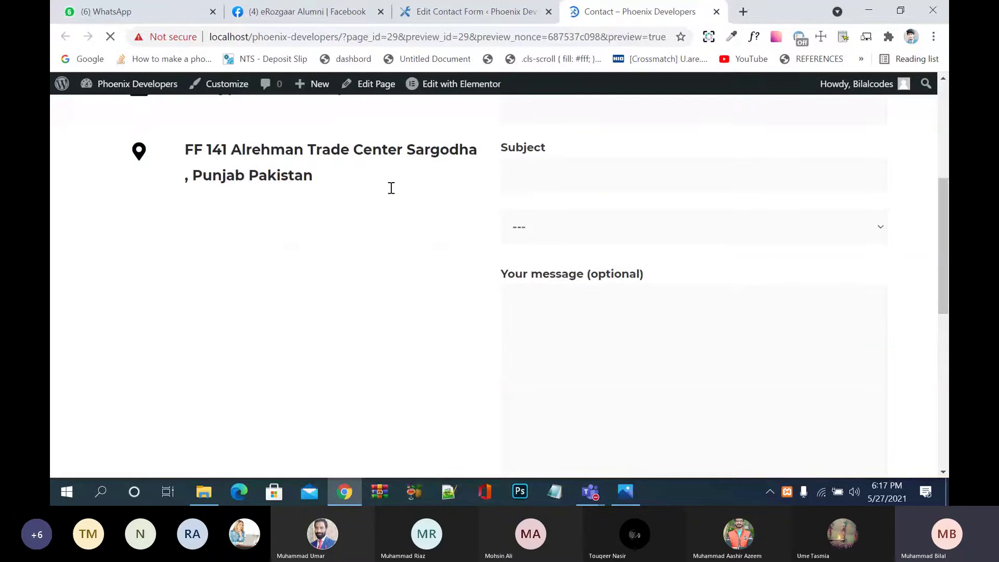
click(644, 236)
click(642, 262)
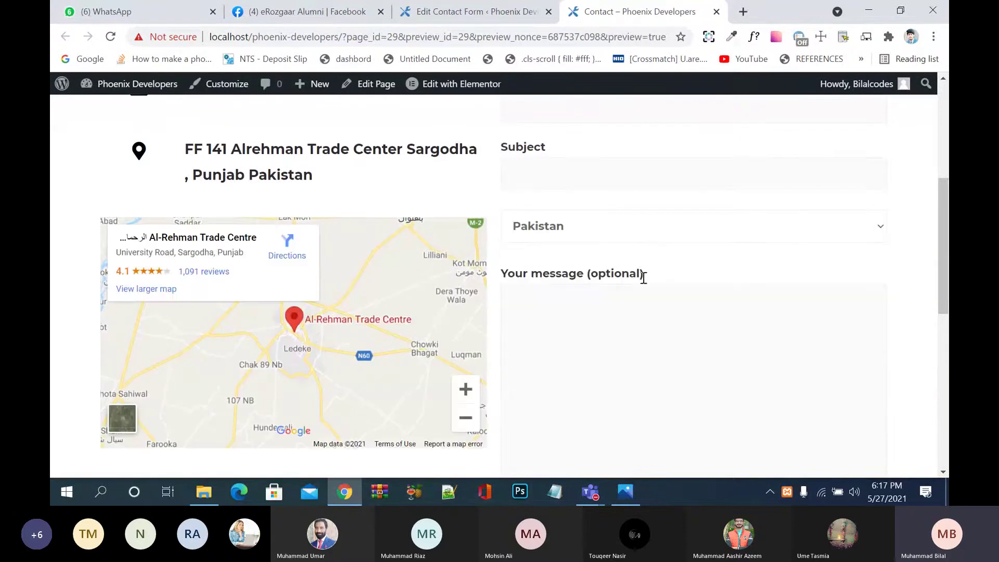
click(663, 227)
click(660, 307)
click(684, 227)
click(678, 318)
click(709, 231)
click(711, 334)
scroll(713, 306, up, 2)
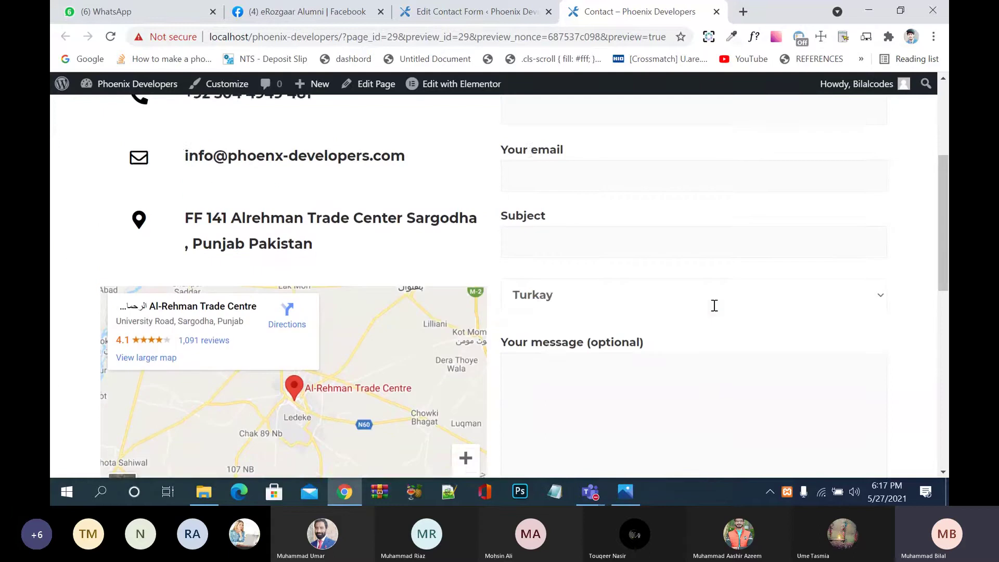
click(482, 16)
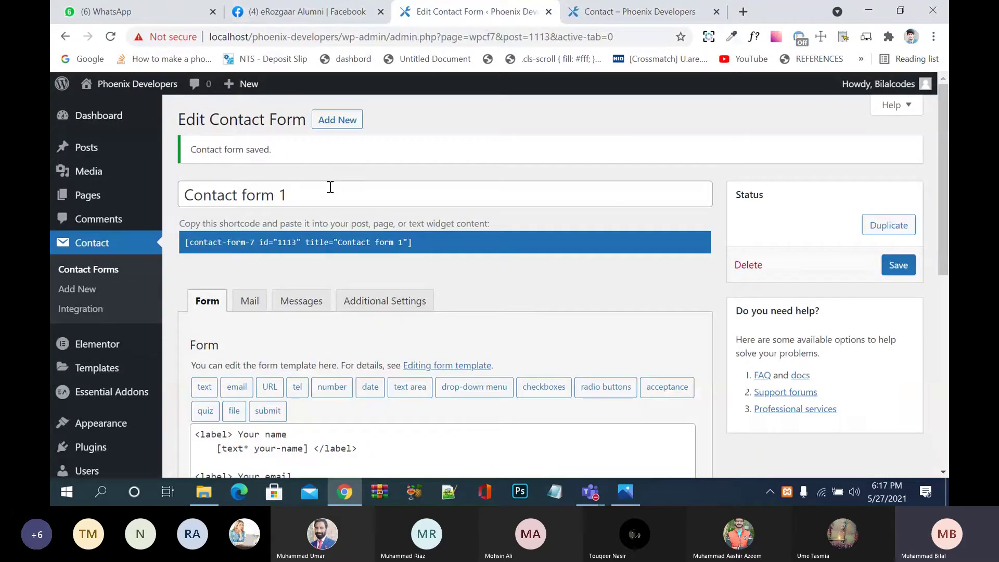
Step: Add a 'Select Your Country' label line below the Subject field and save the form
scroll(330, 191, down, 5)
click(394, 255)
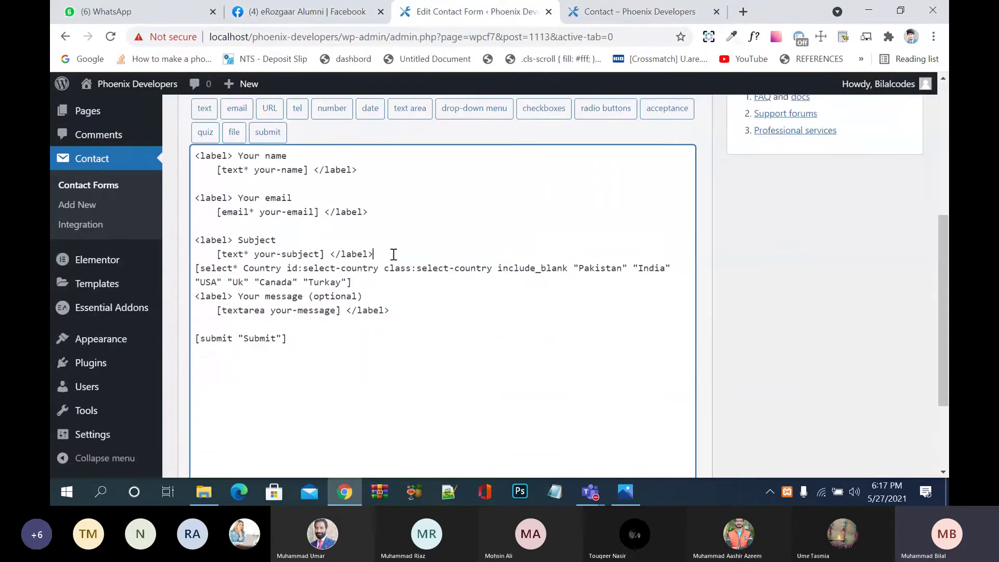
key(Return)
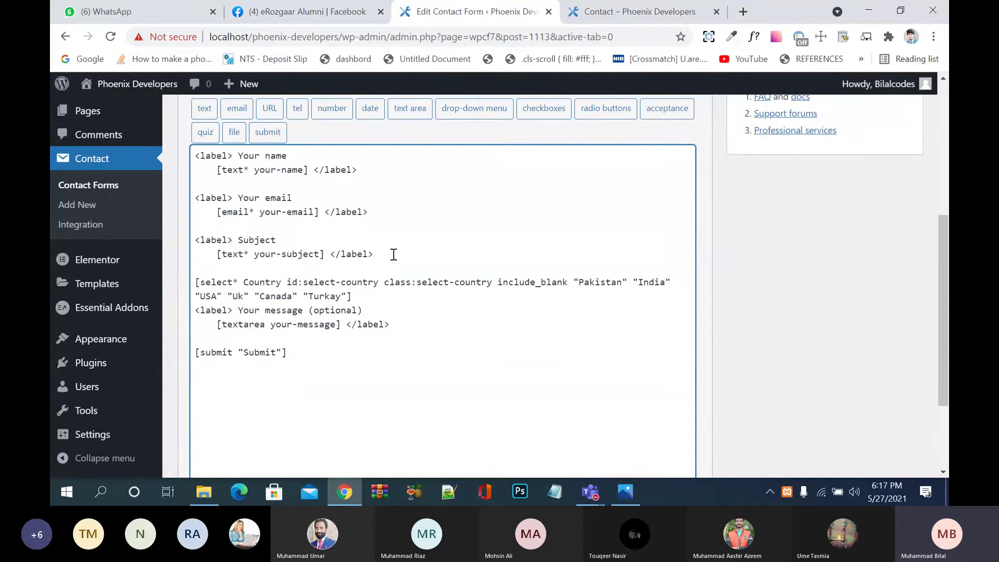
text(<>)
text(label>)
text( S)
text(elect Your)
text( Co)
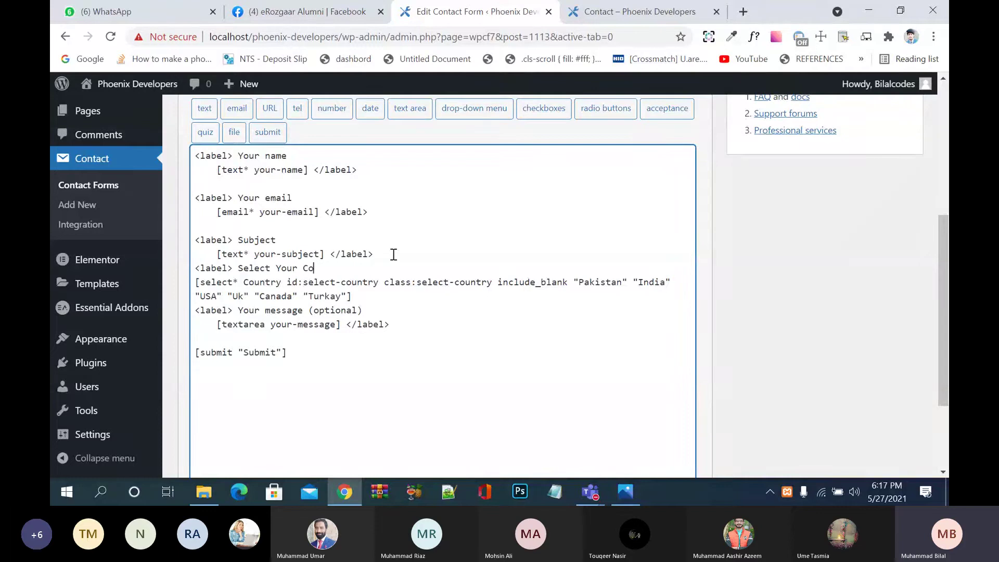
text(untry)
text(<>)
text(/label>)
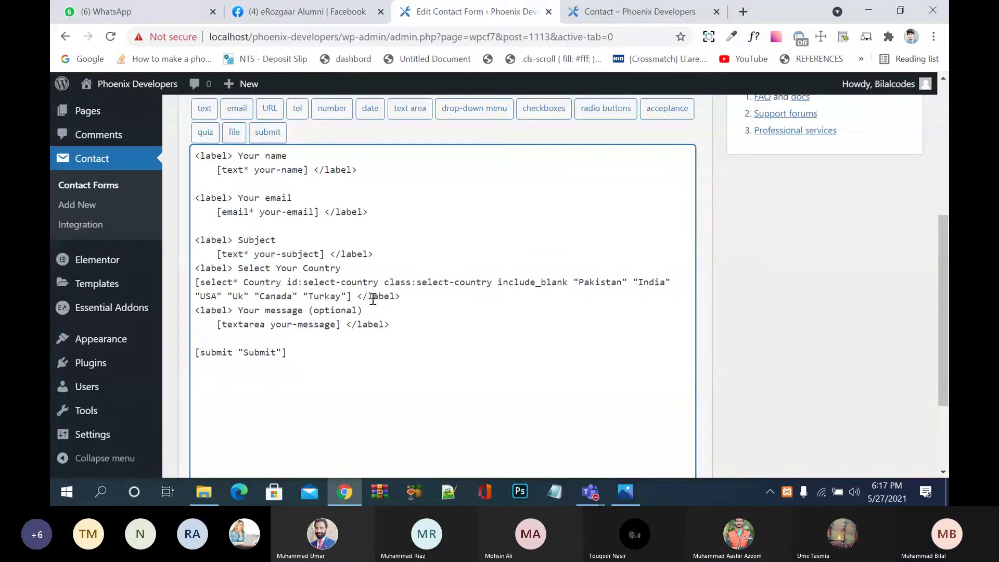
scroll(362, 391, down, 5)
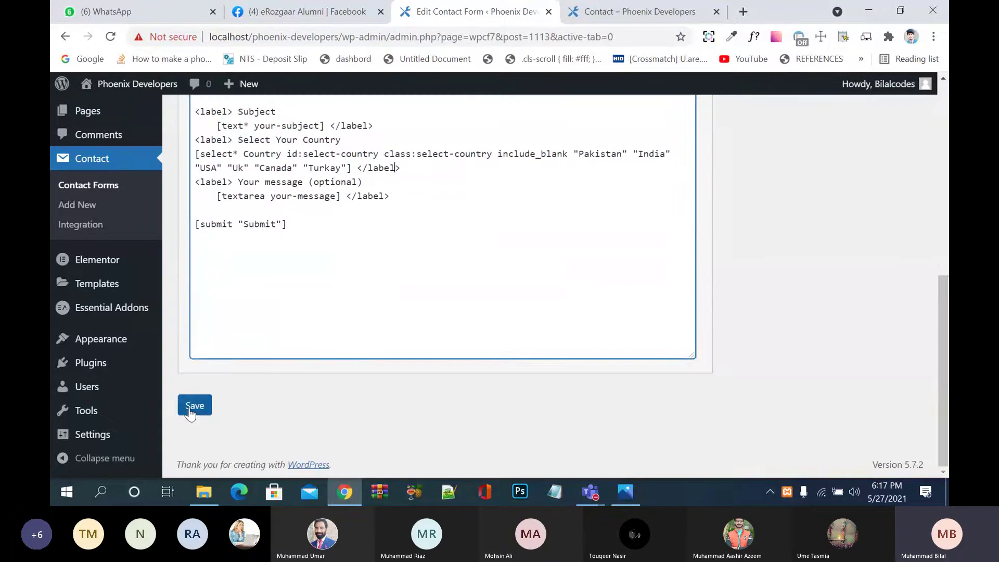
click(191, 410)
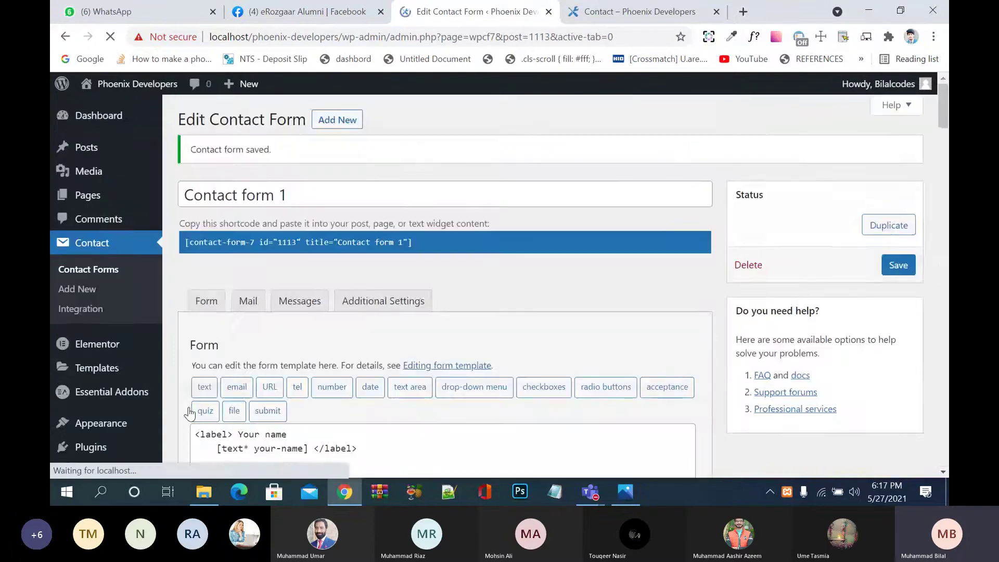
Step: Reload the preview and pick Pakistan, USA, Uk, Canada and Turkay in the labelled drop-down
click(577, 16)
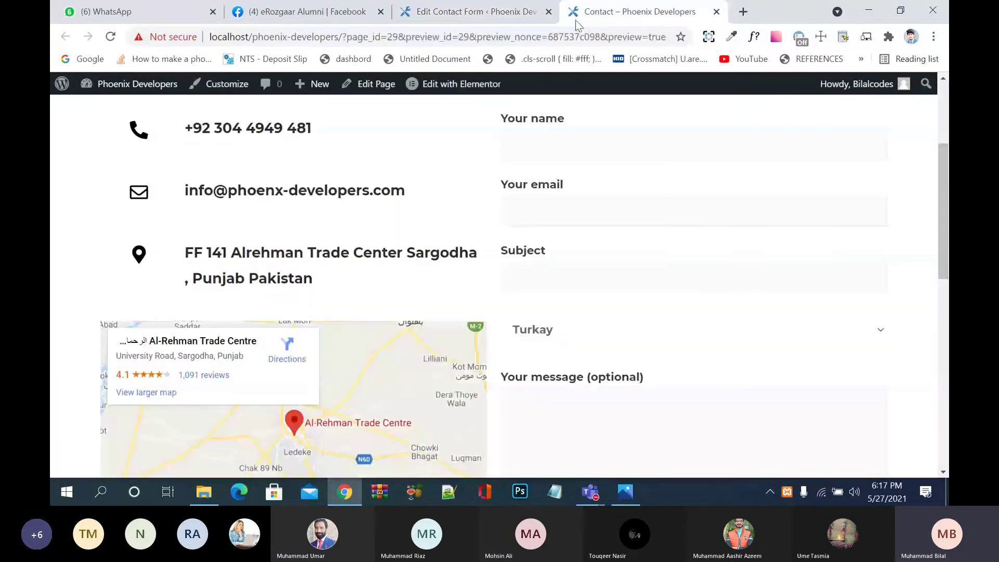
click(110, 36)
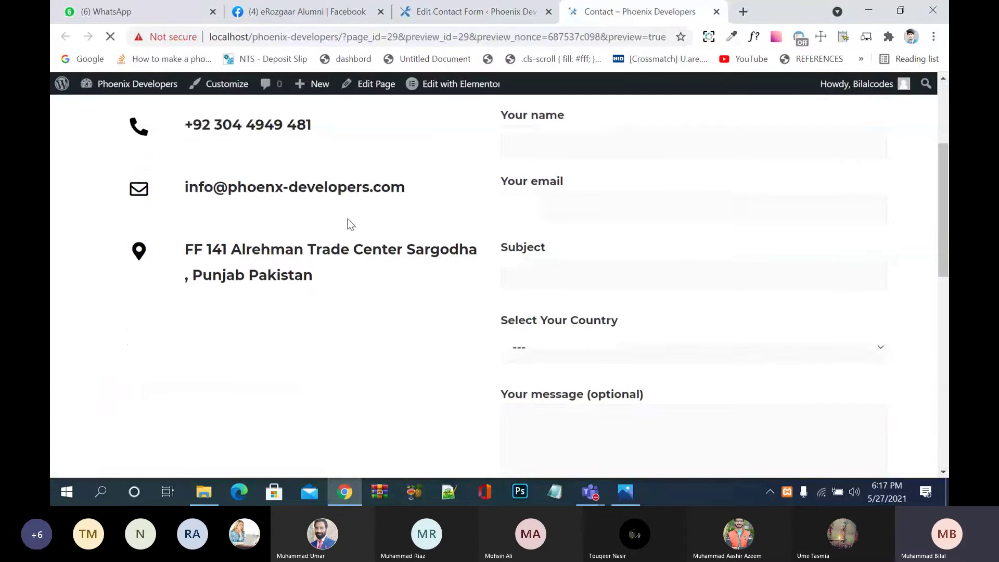
scroll(348, 224, down, 1)
click(613, 317)
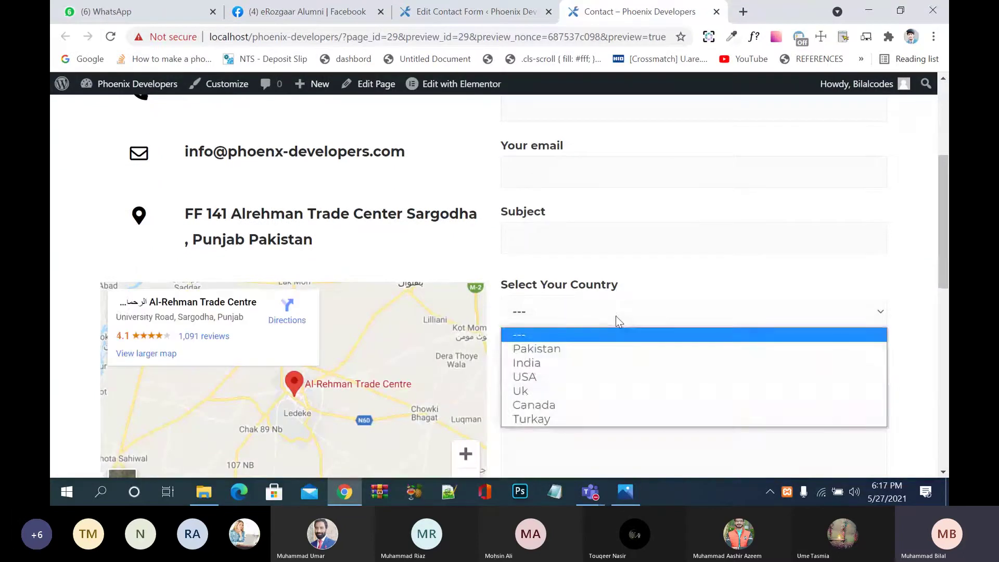
click(621, 349)
click(650, 304)
click(632, 374)
click(714, 312)
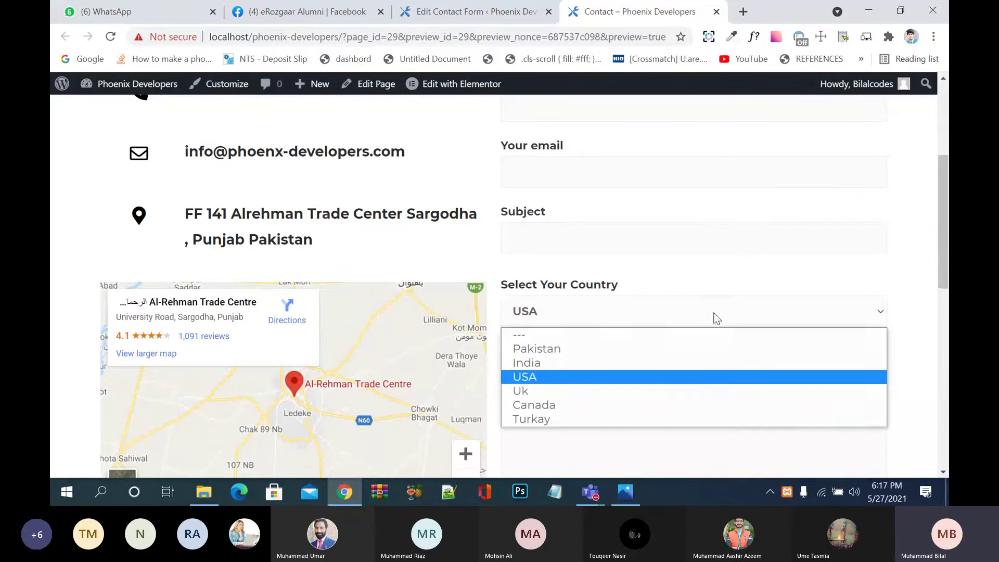
click(663, 391)
click(706, 321)
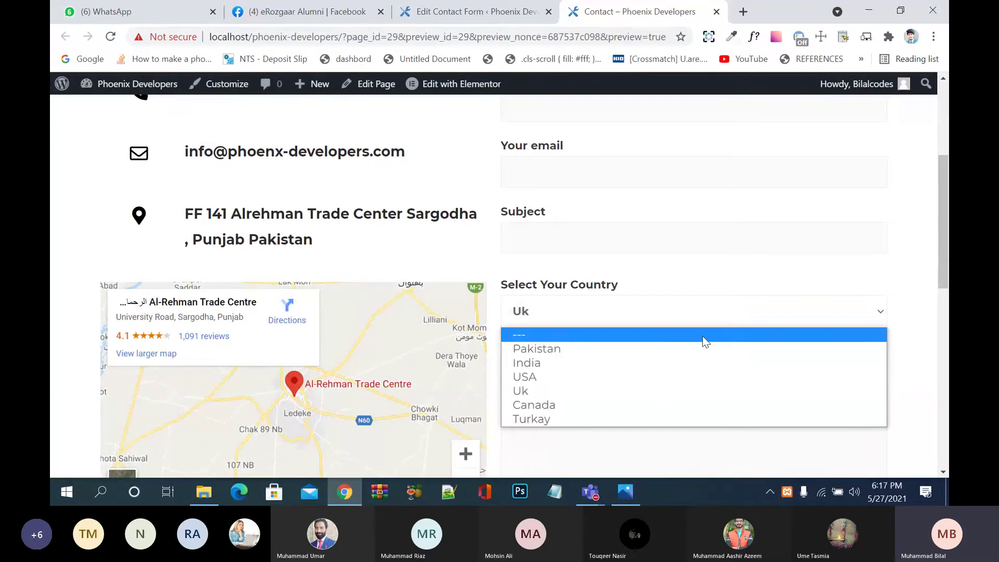
click(654, 406)
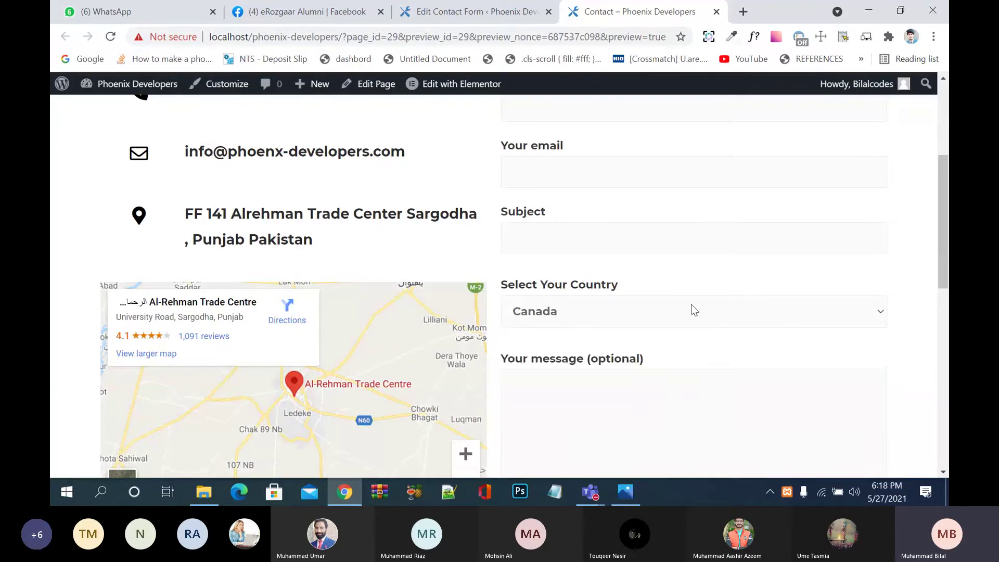
click(692, 305)
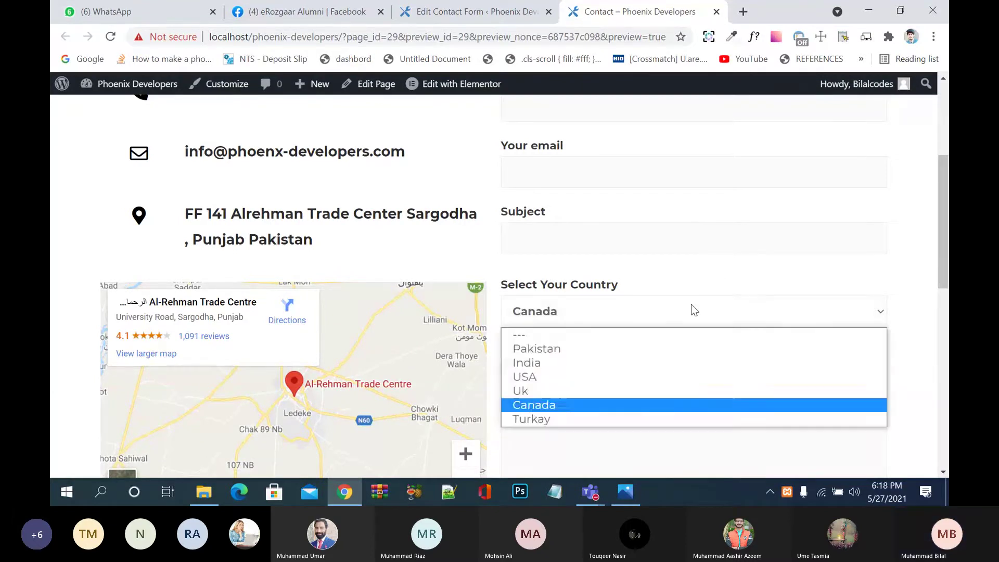
click(648, 418)
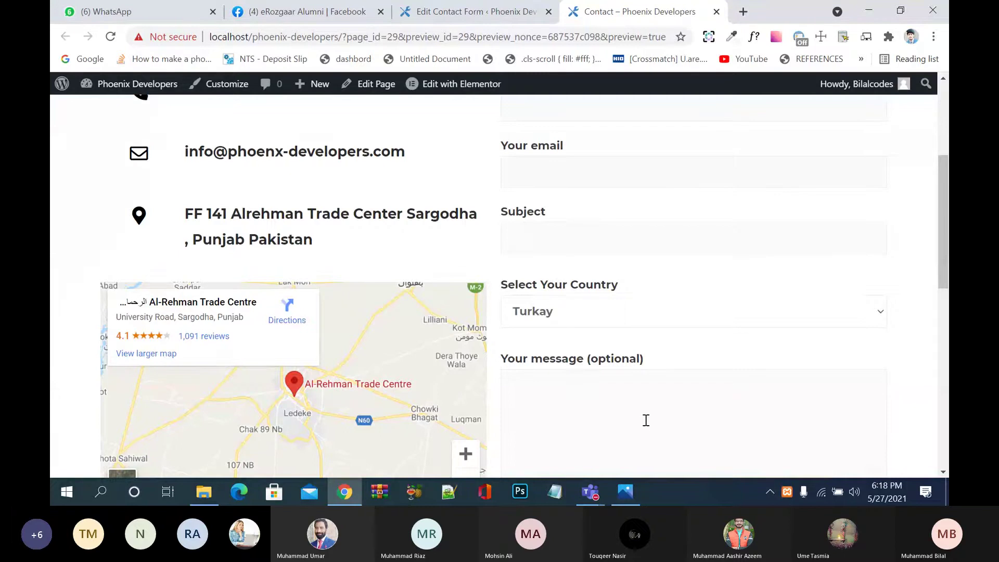
Step: Try USA, Canada and India again, then return to the contact form editor
click(624, 314)
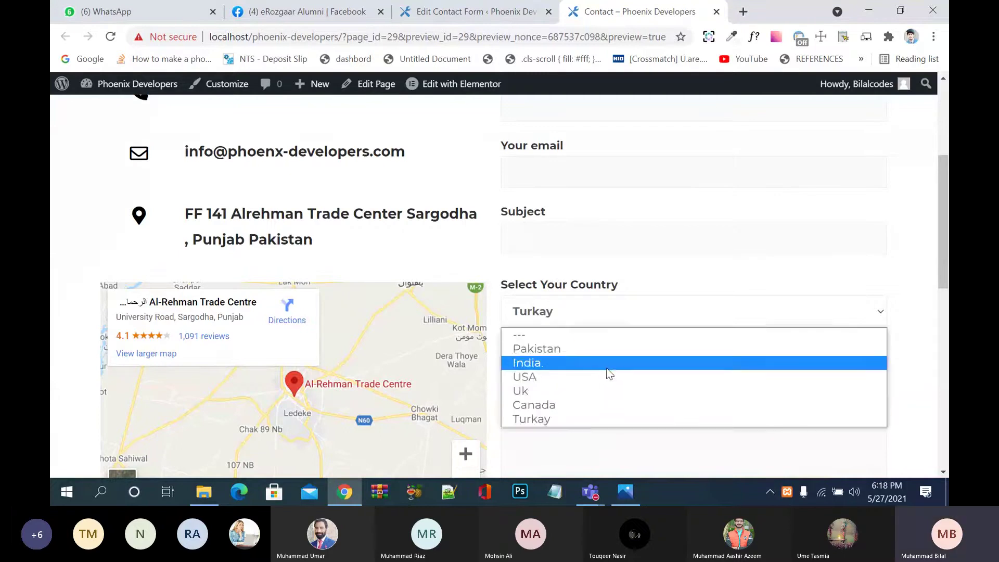
click(605, 376)
click(626, 308)
click(602, 412)
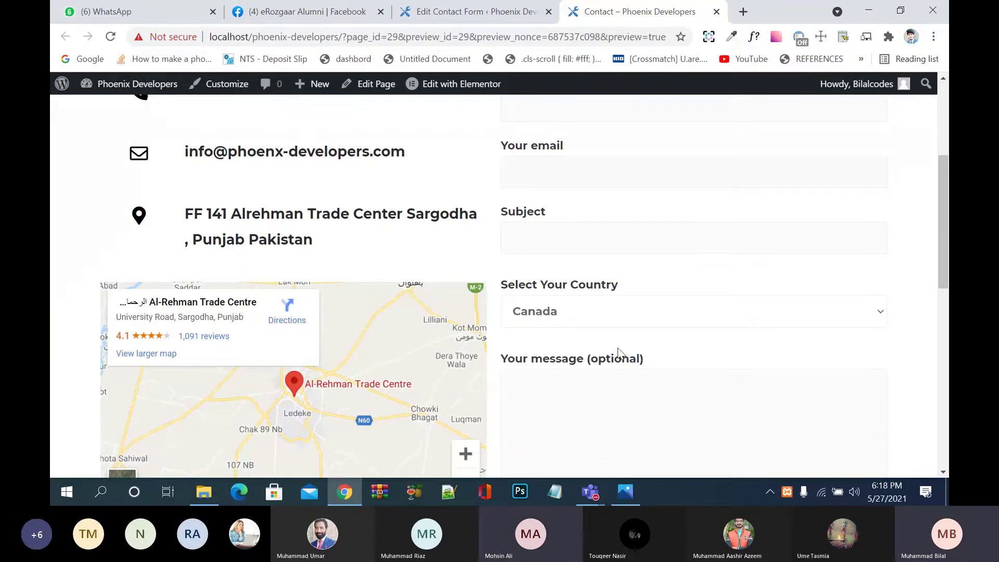
click(626, 322)
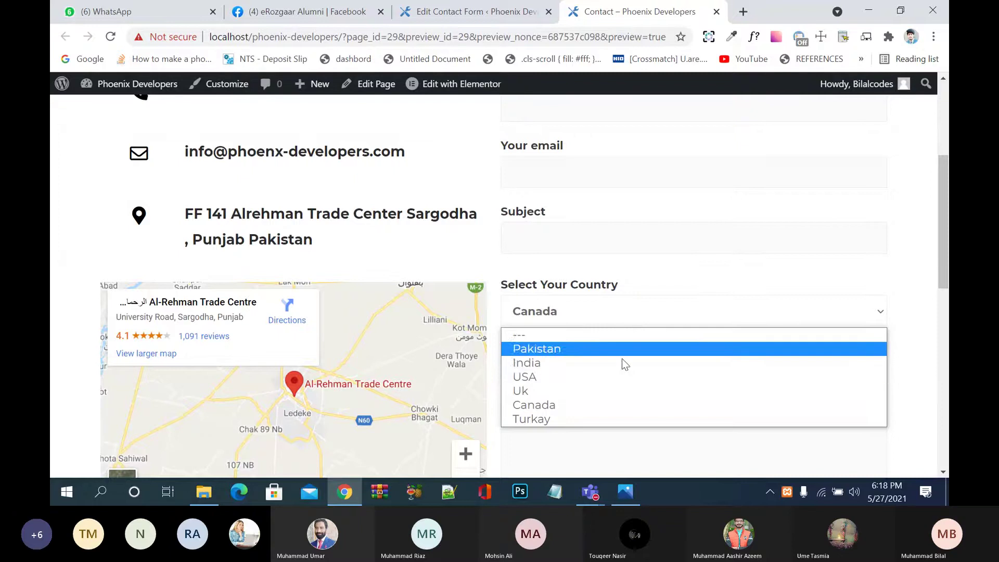
click(625, 360)
scroll(626, 361, down, 2)
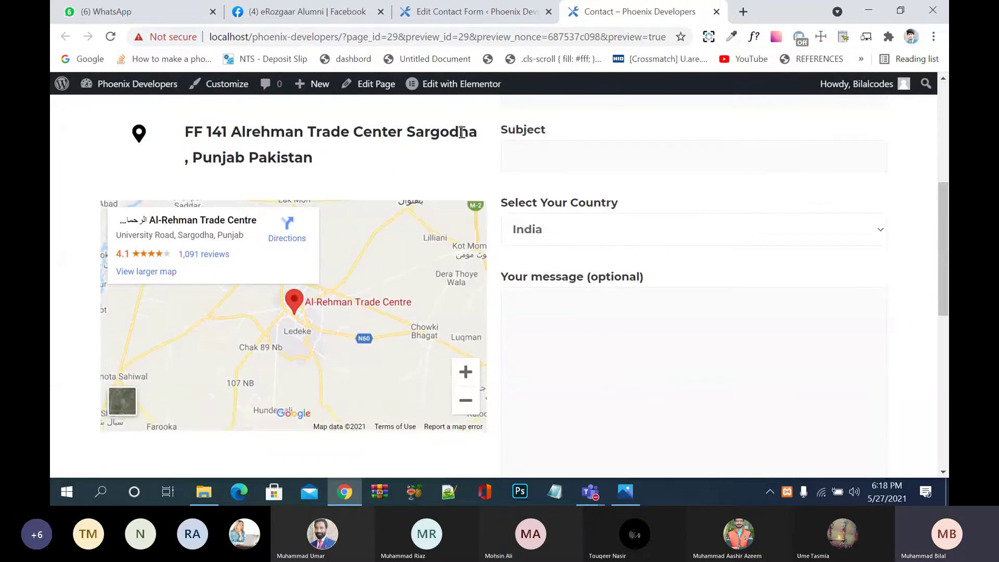
click(471, 9)
scroll(388, 197, down, 4)
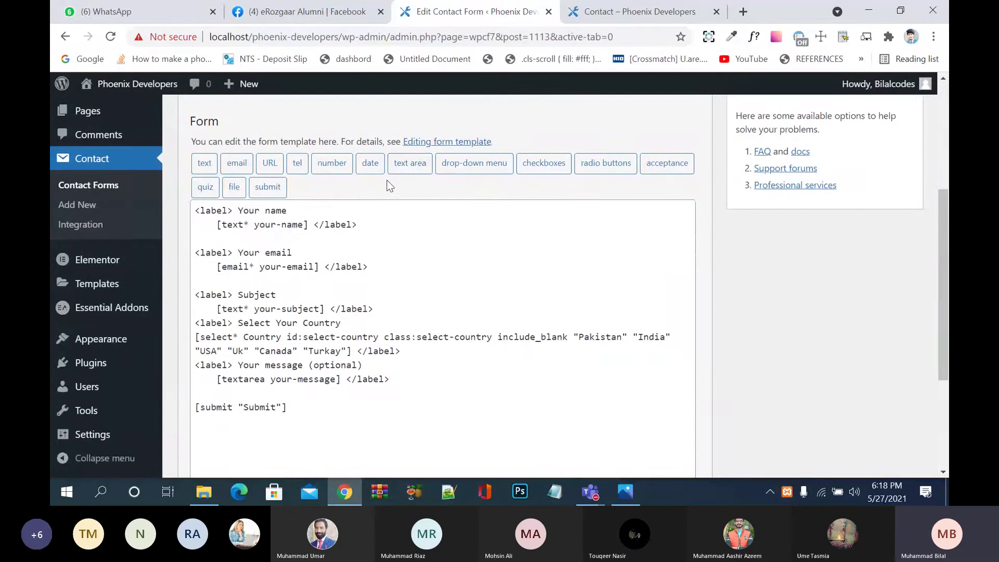
Step: Start a required checkbox group and name the field Hobby
click(546, 163)
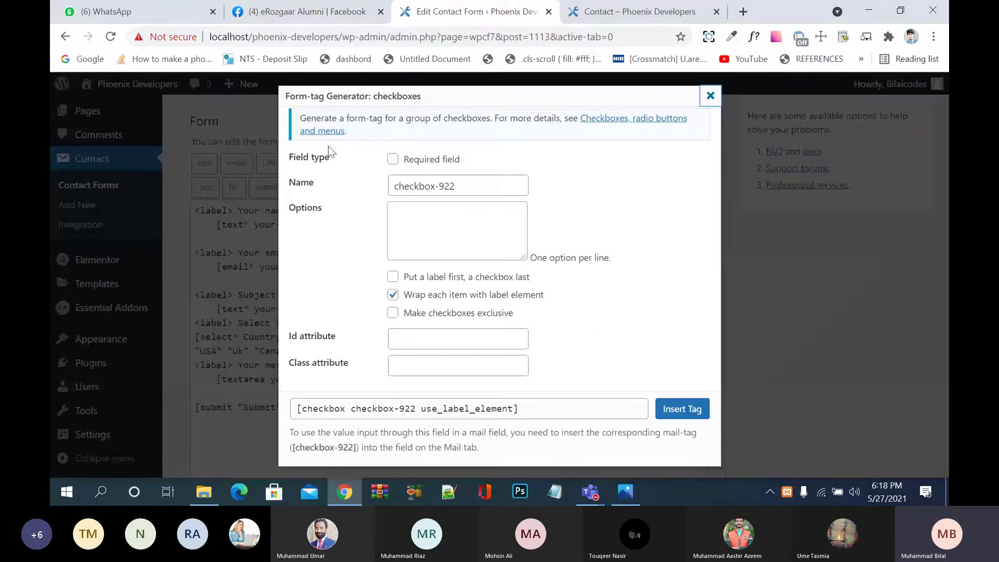
click(392, 160)
drag(461, 185, 369, 195)
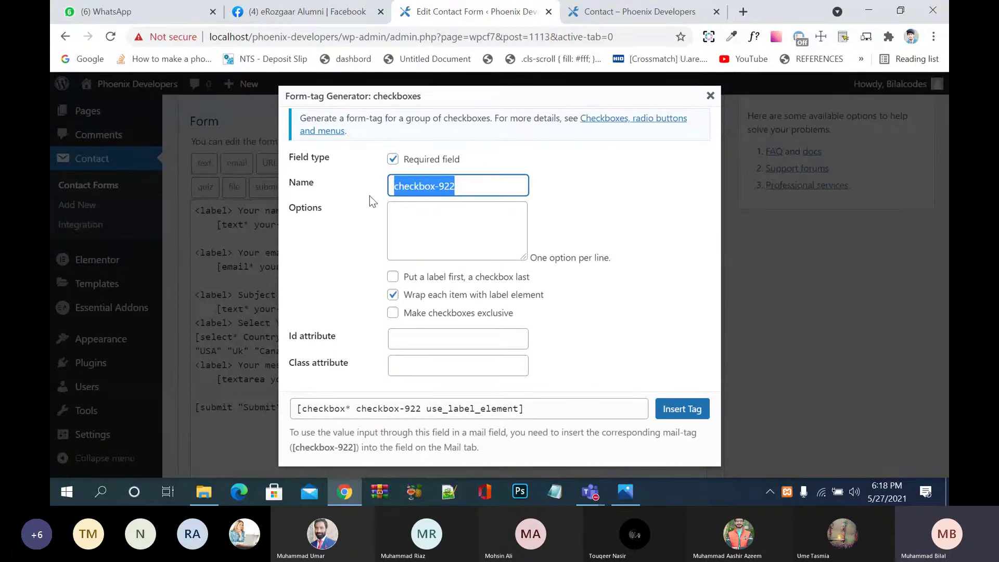
text(Gender)
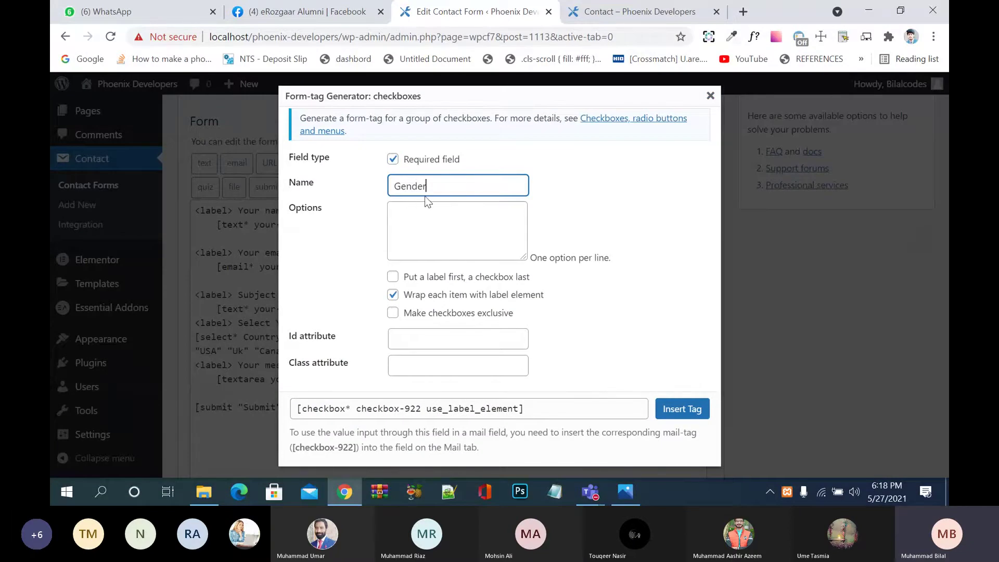
drag(435, 192, 365, 182)
text(Hob)
text(by)
key(BackSpace)
text(y)
Step: Enter Hockey, Cricket, Social Media and FootBall as options, with labels placed first
click(404, 215)
text(Hoc)
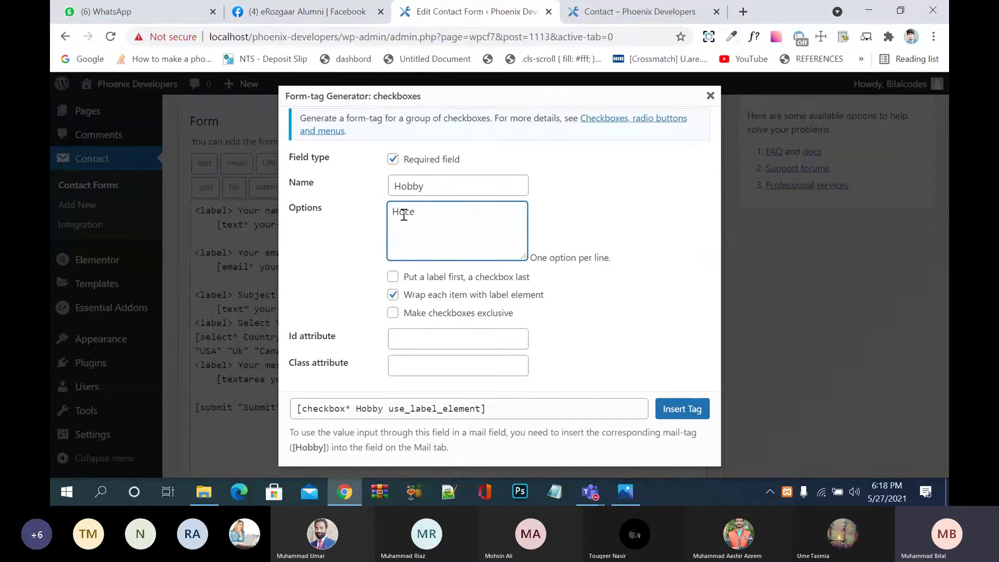
text(key)
key(Return)
text(Cr)
text(icket )
text(Social M)
text(edia)
key(Return)
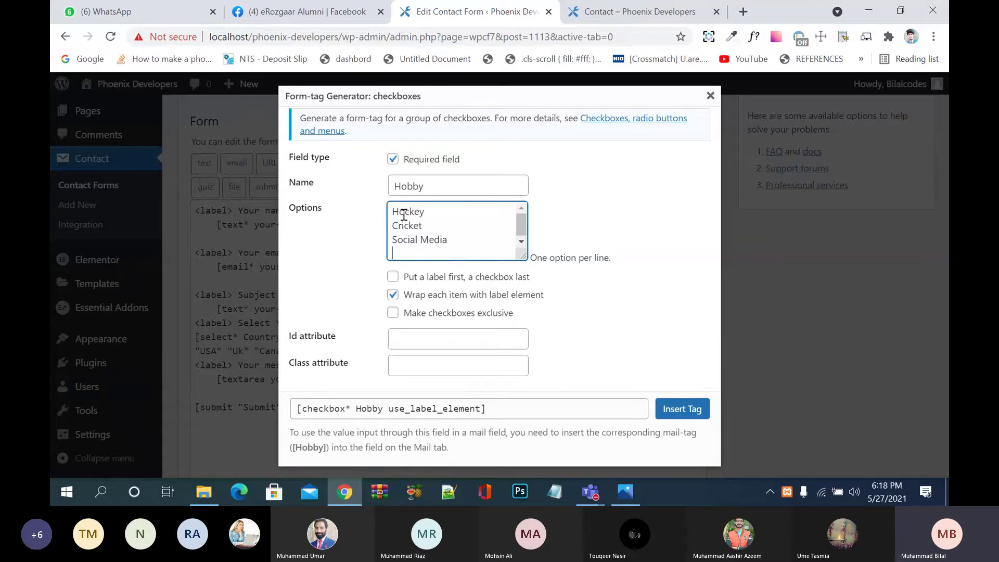
text(FootBall)
key(Return)
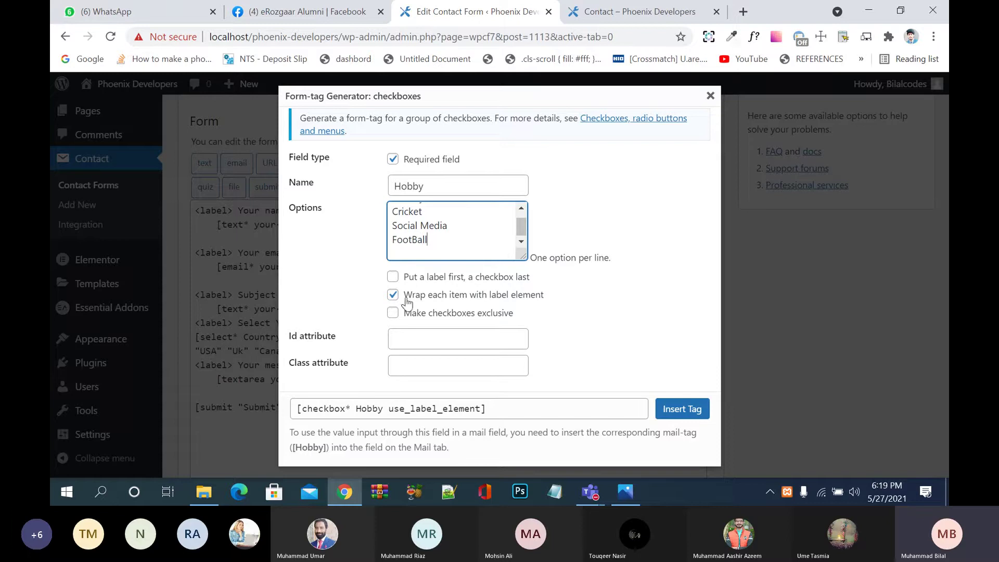
click(471, 281)
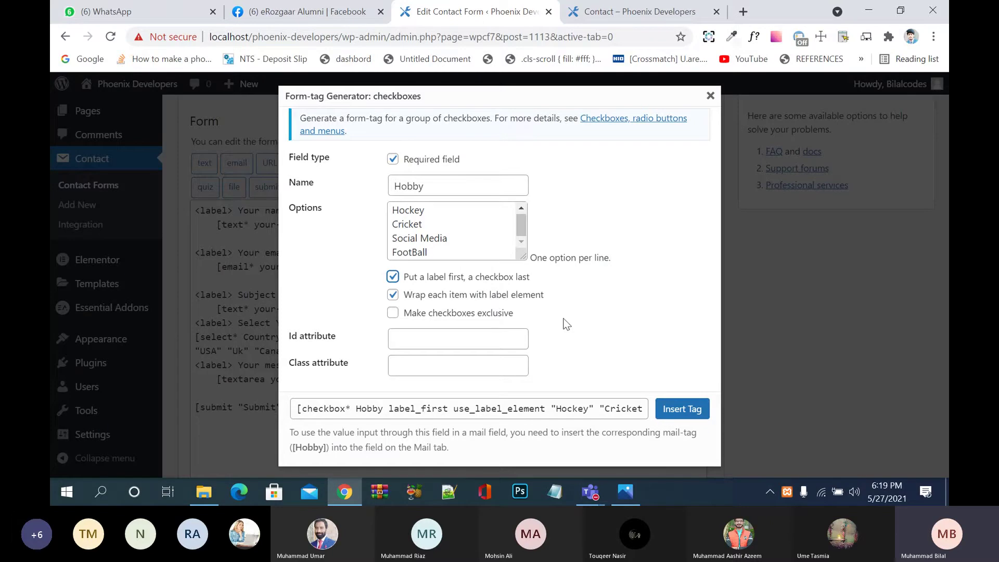
Step: Insert the Hobby checkbox tag with Exclusive off, id gedner and class gender
click(468, 320)
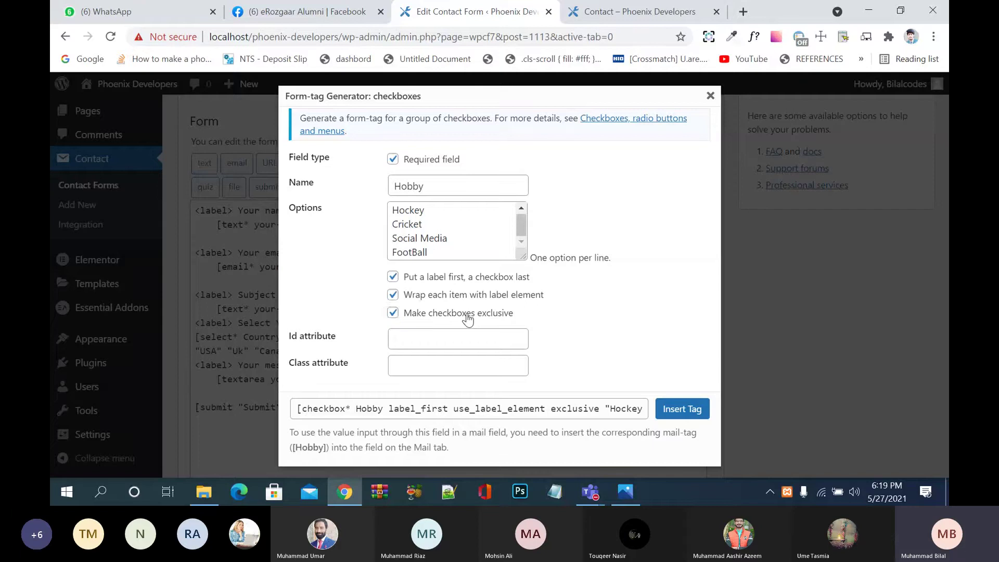
click(468, 320)
click(435, 339)
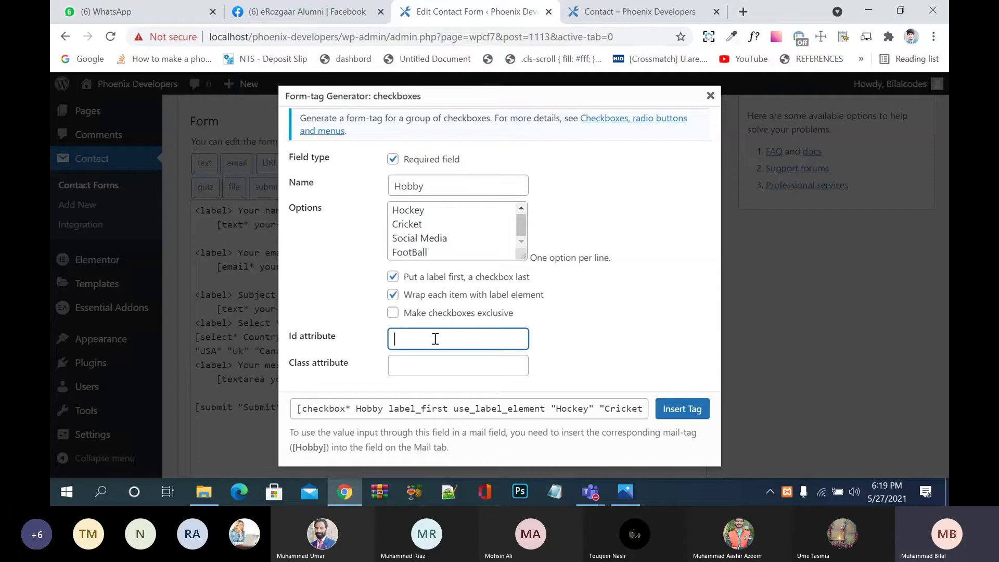
text(gedner)
click(426, 376)
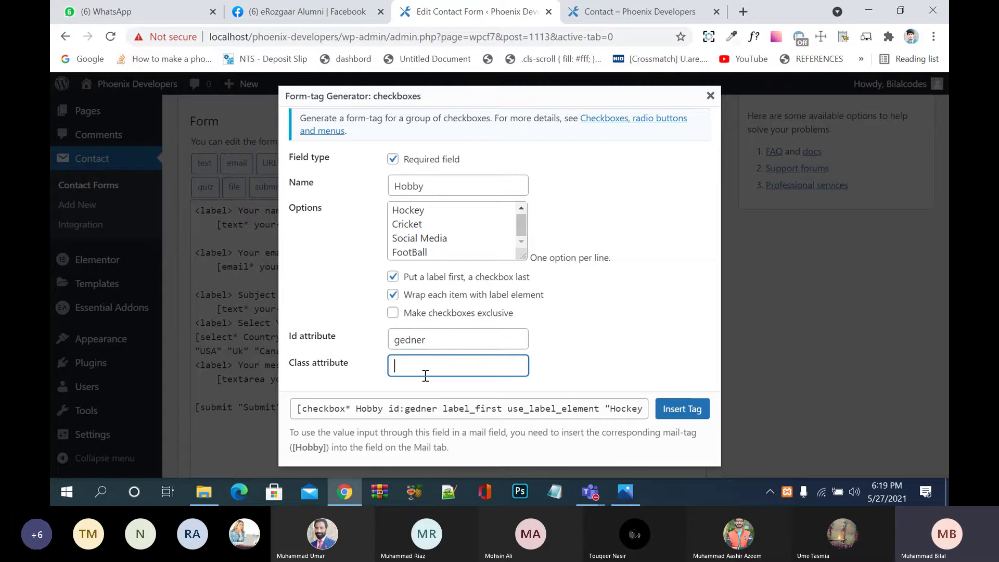
text(gender)
click(688, 411)
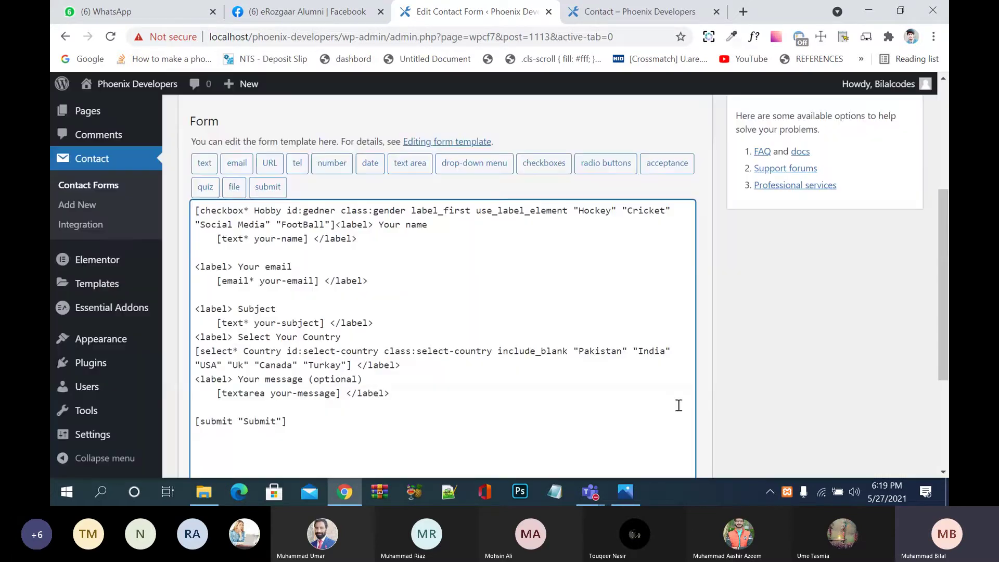
Step: Cut the Hobby checkbox tag line out of the top of the template
scroll(402, 410, down, 2)
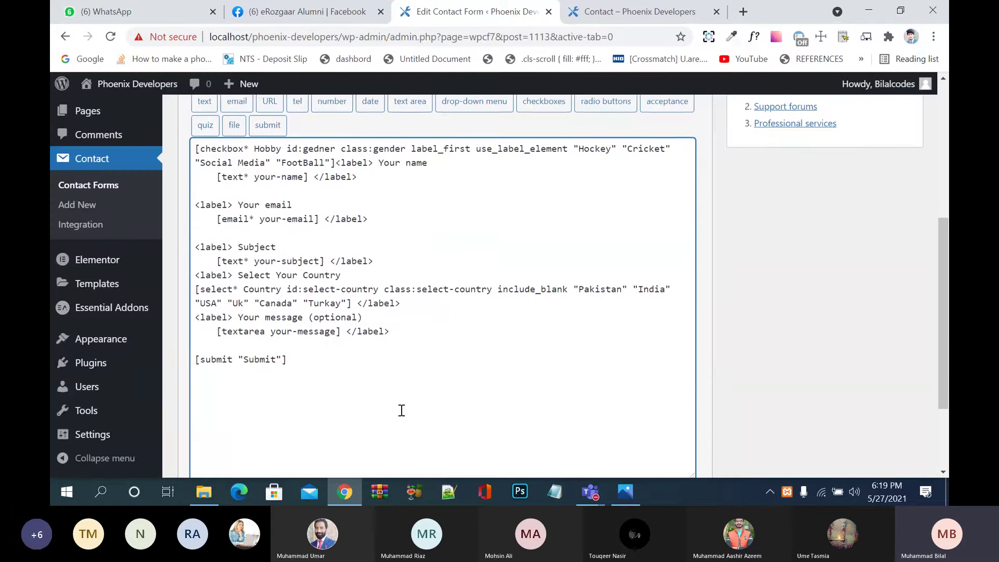
scroll(397, 387, up, 1)
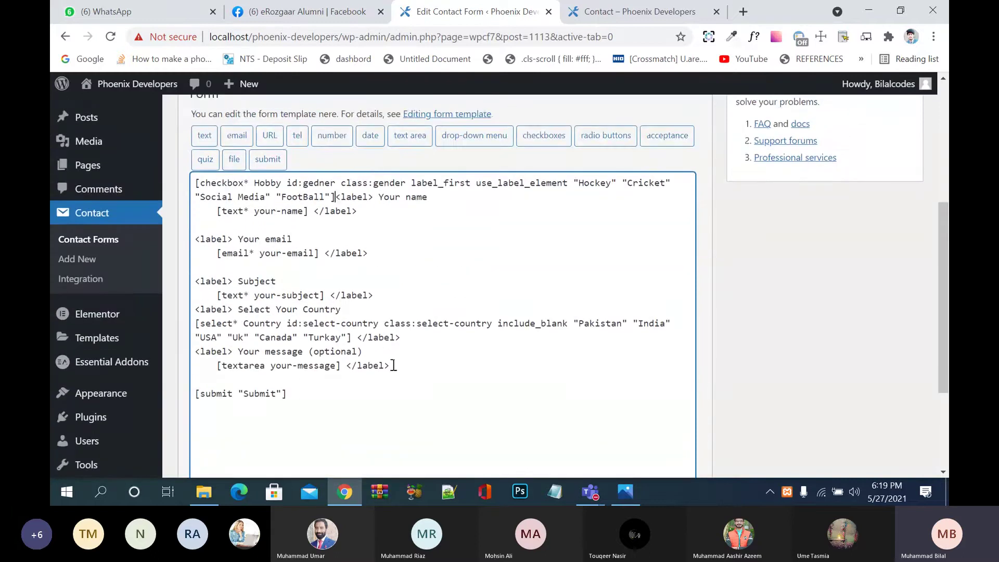
key(Return)
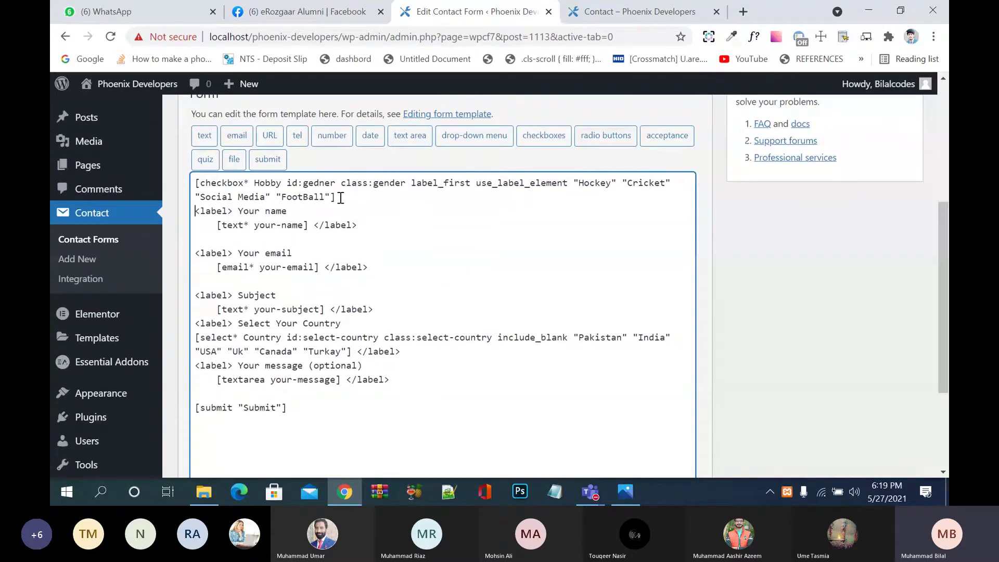
drag(338, 197, 185, 182)
key(ctrl+c)
mouse_move(160, 179)
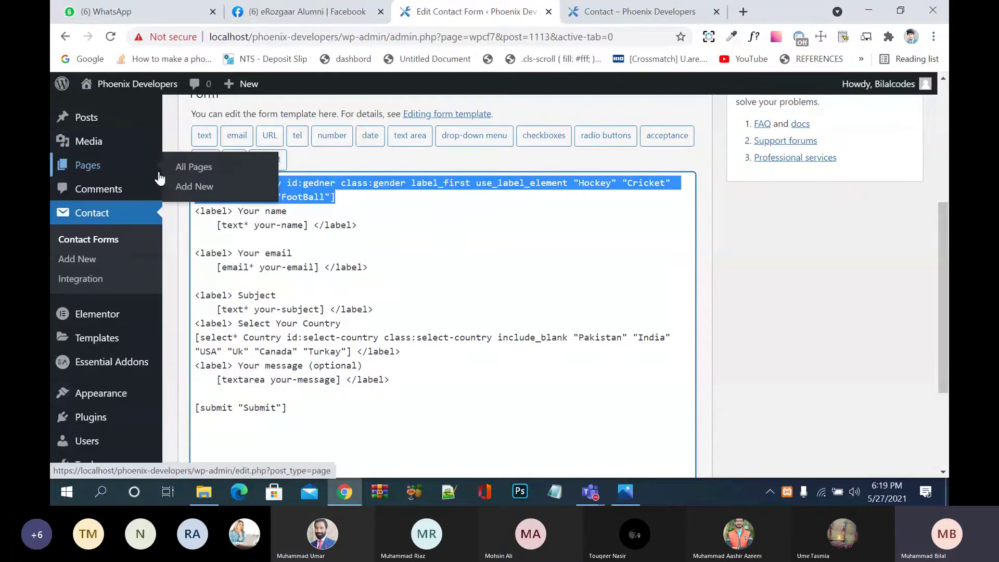
key(BackSpace)
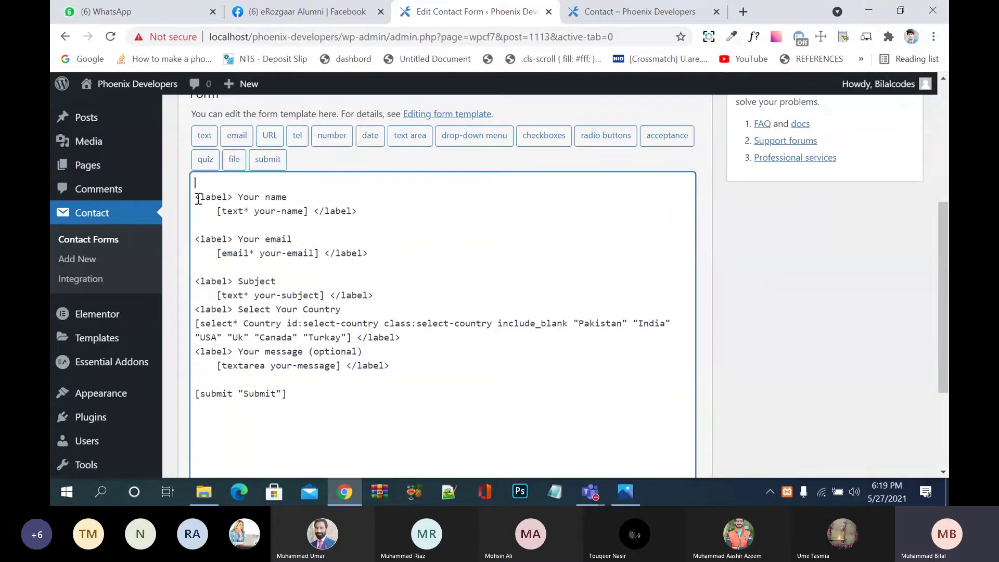
key(BackSpace)
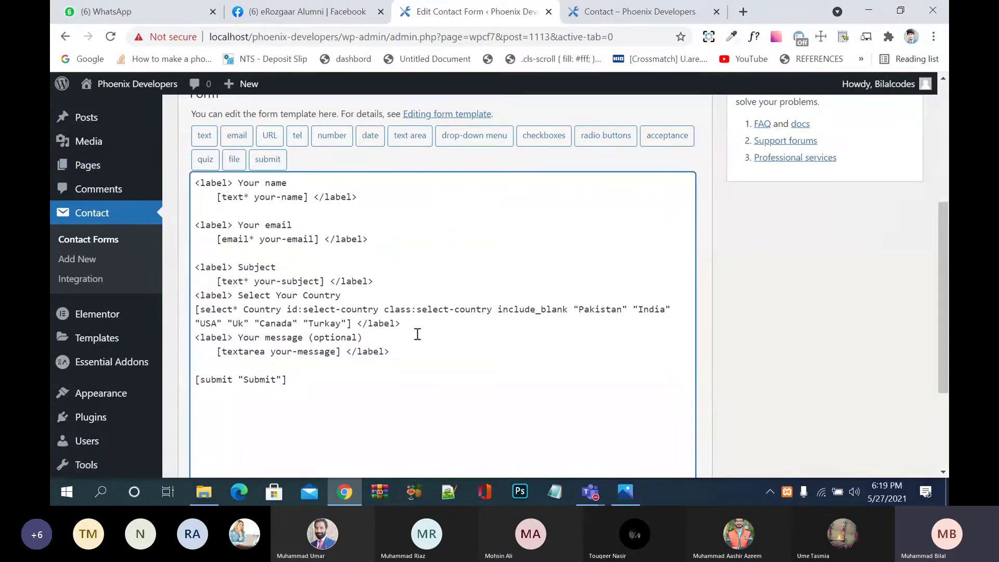
Step: Paste it below the country dropdown inside a 'Select gender' label and save
click(419, 324)
key(Return)
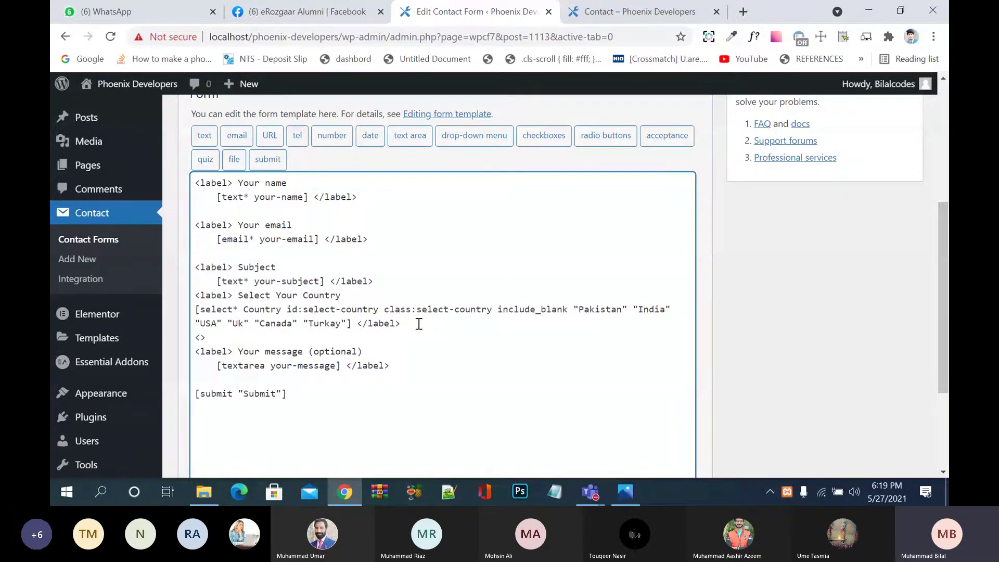
text(<label>)
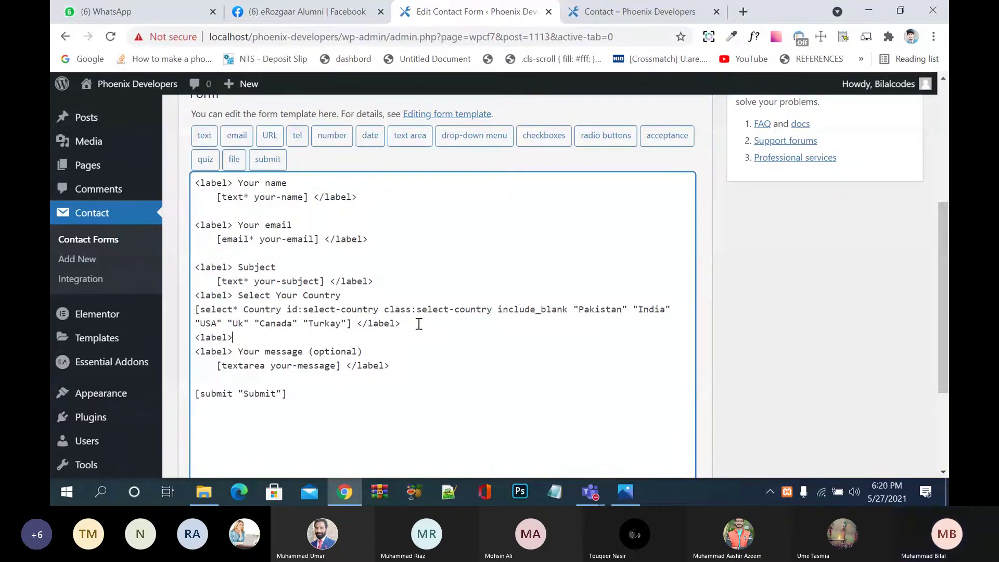
text( Select)
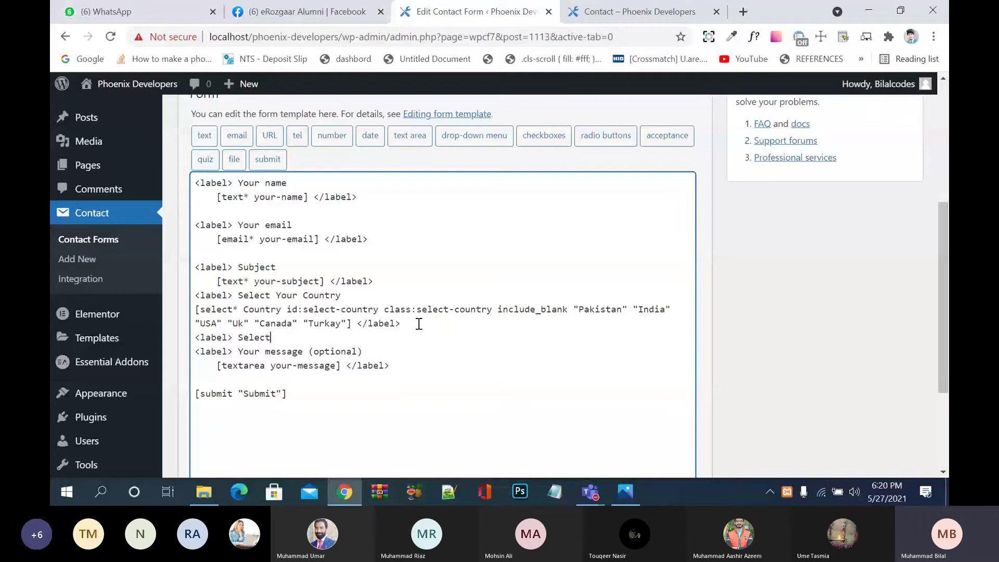
text( gender)
key(Return)
key(ctrl+v)
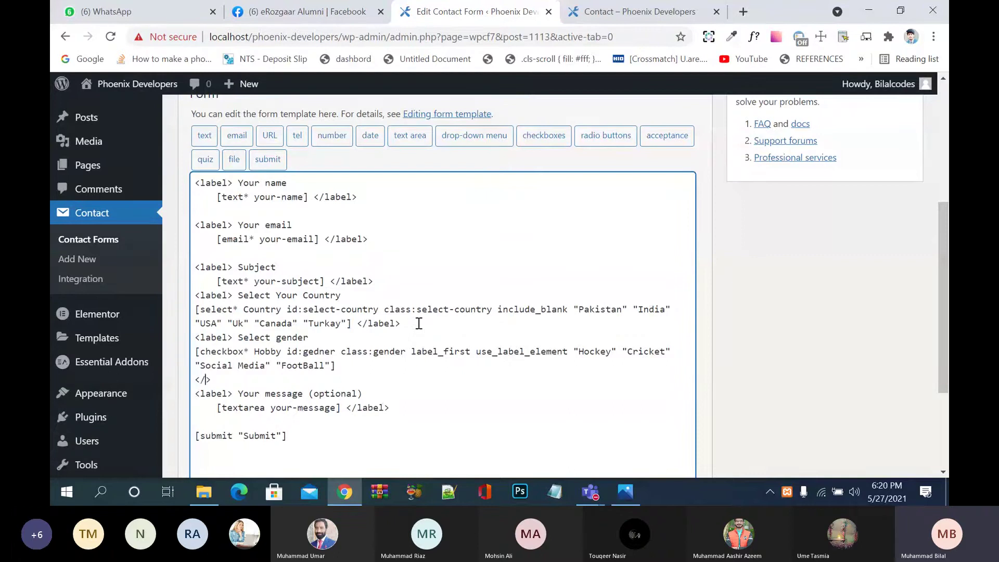
text(label)
scroll(436, 389, down, 5)
click(196, 406)
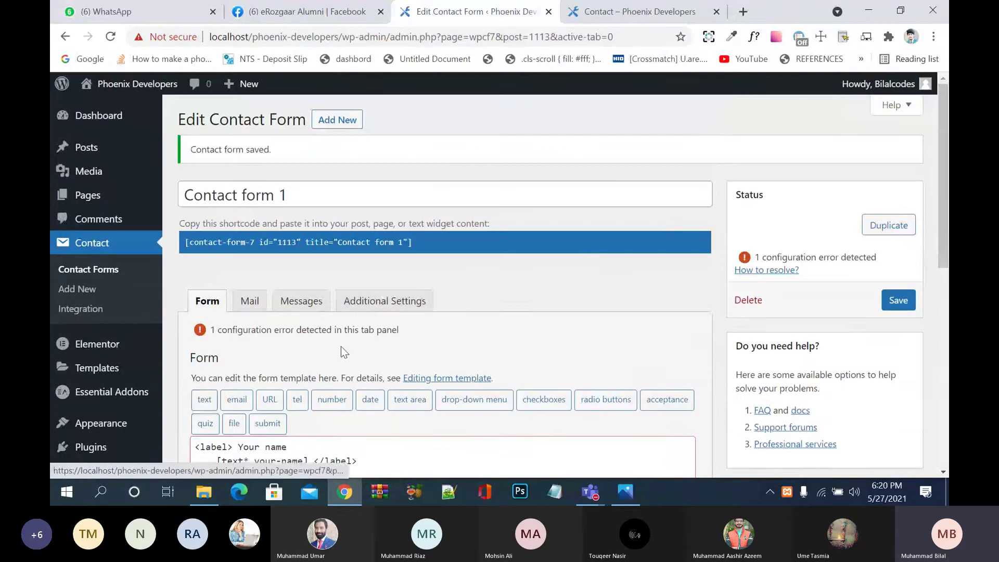
Step: Join the closing </label> onto the checkbox line and save the form
scroll(349, 336, down, 5)
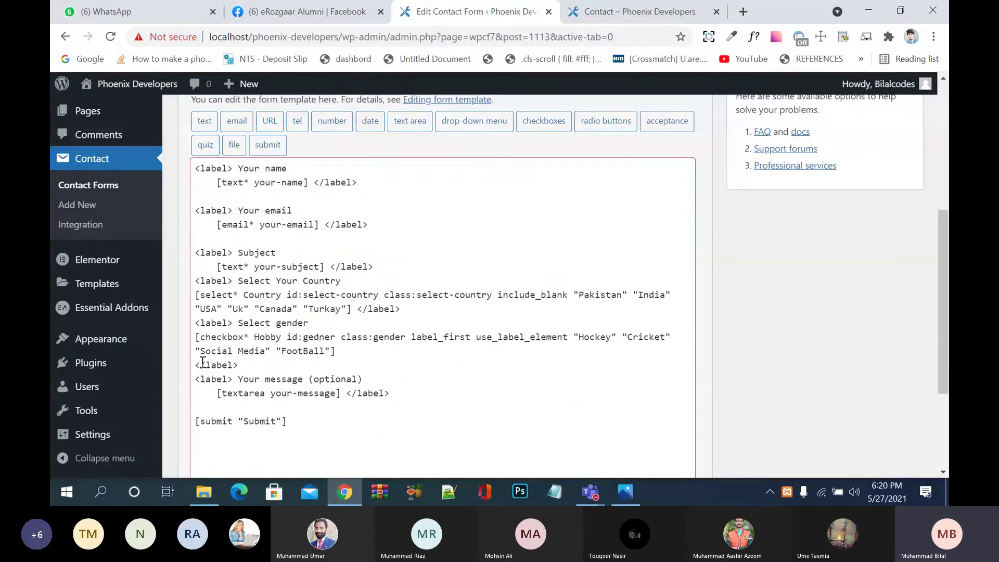
click(196, 363)
key(BackSpace)
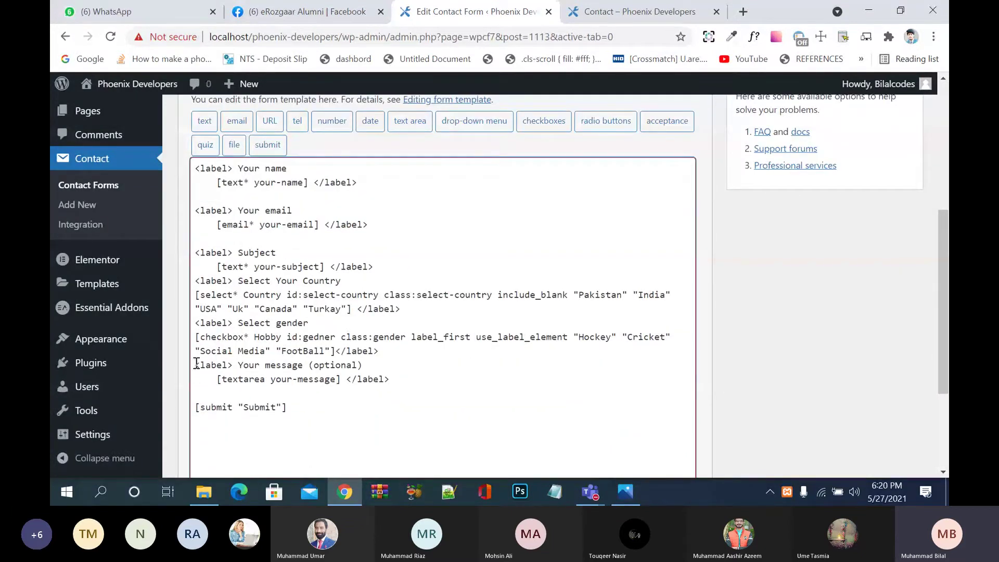
scroll(336, 382, down, 3)
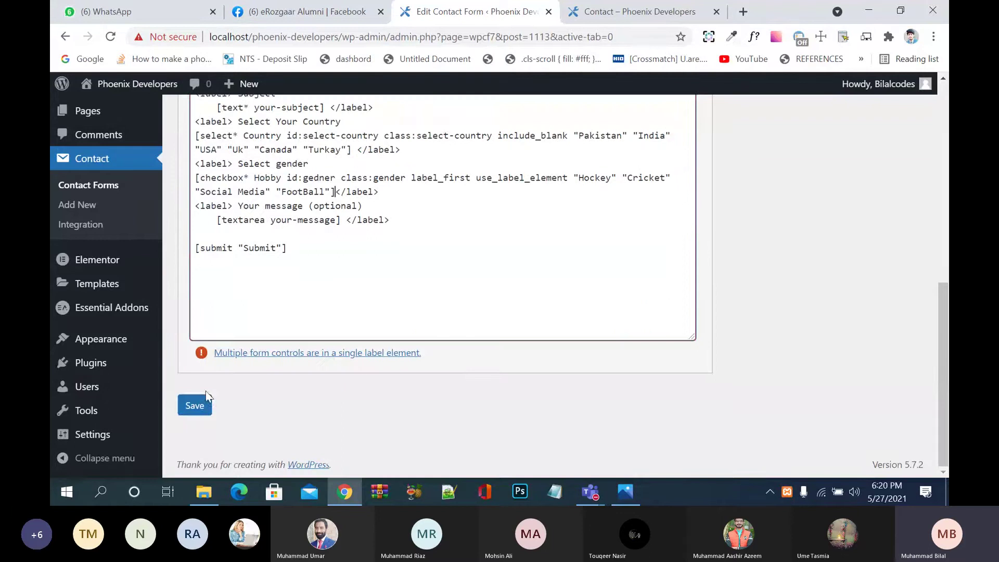
click(195, 405)
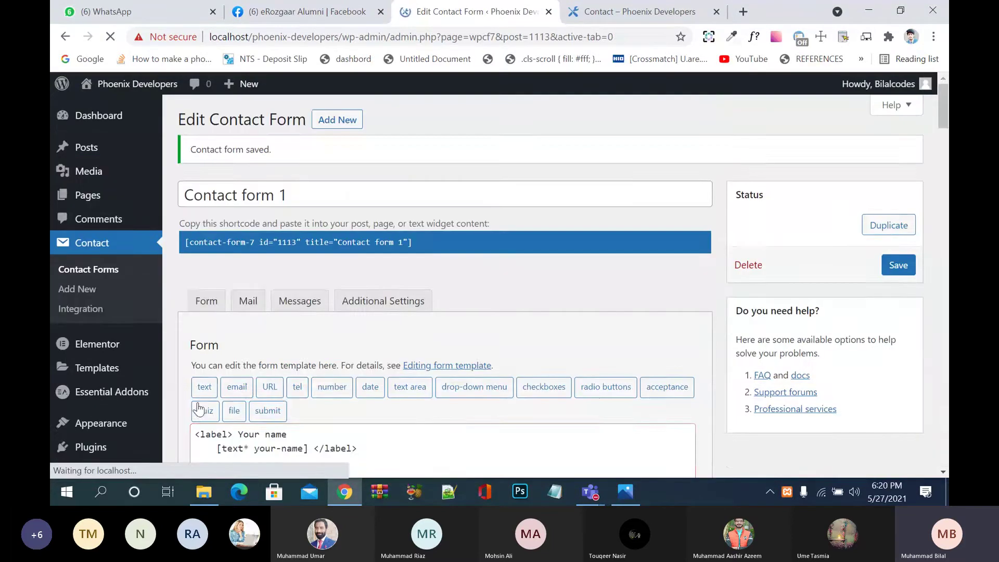
scroll(288, 404, down, 5)
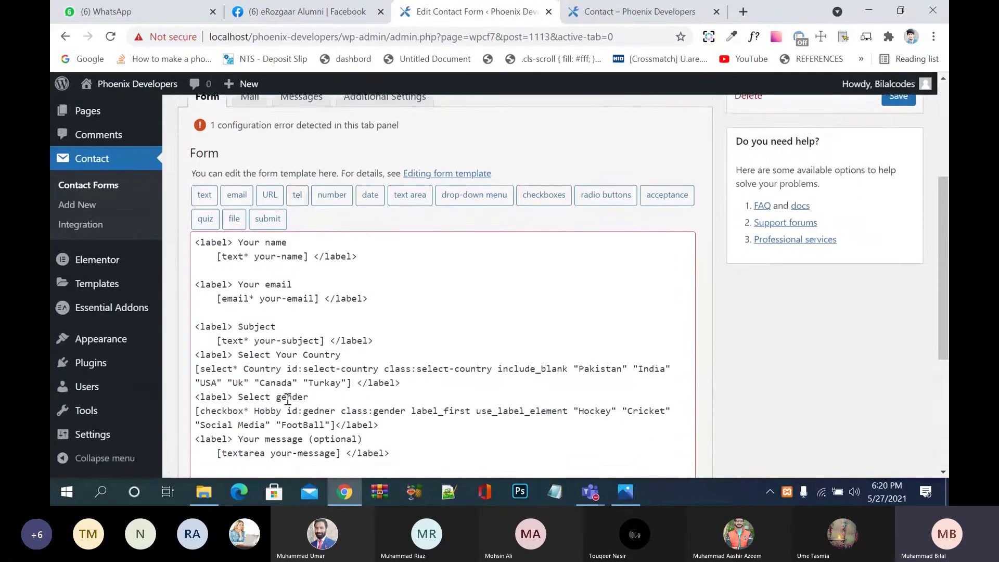
click(335, 361)
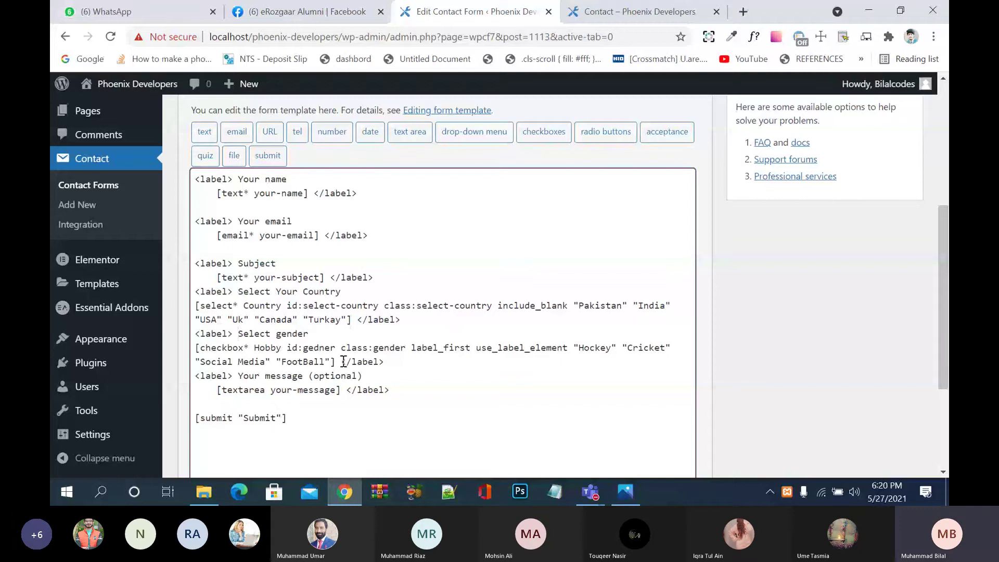
Step: Correct the checkbox id from gedner to gender and save again
click(319, 347)
key(BackSpace)
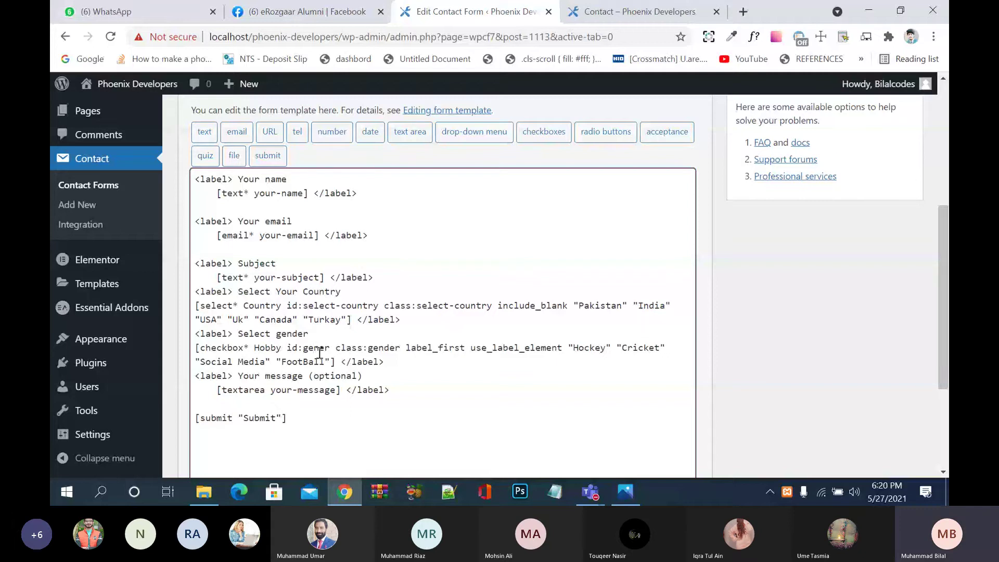
click(319, 348)
text(d)
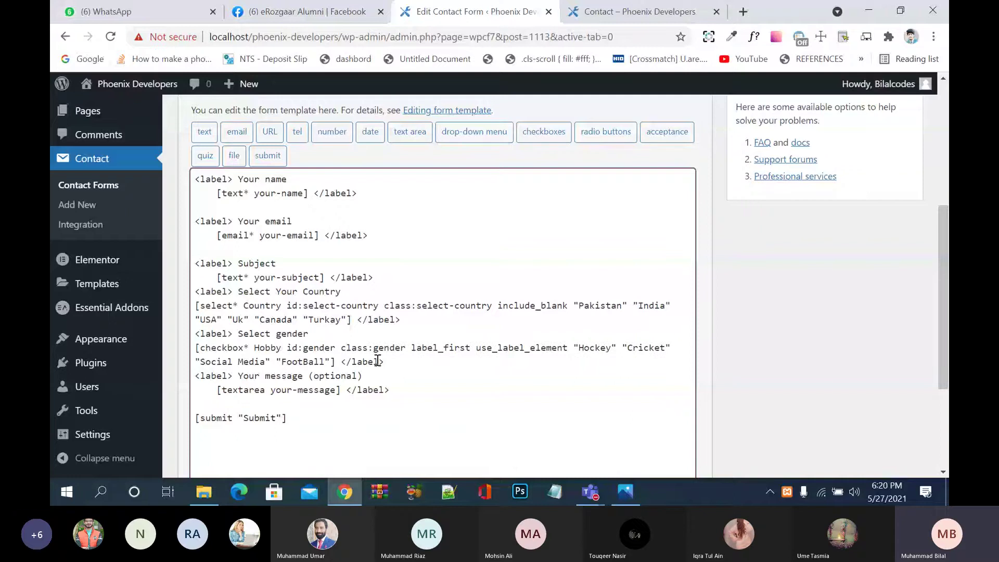
click(575, 356)
scroll(500, 411, down, 1)
scroll(500, 412, down, 1)
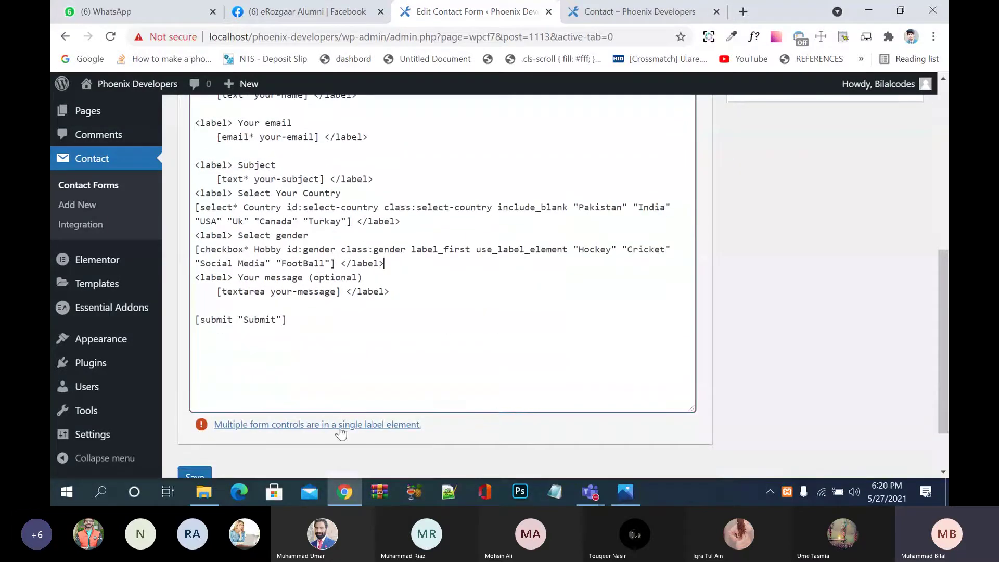
click(205, 473)
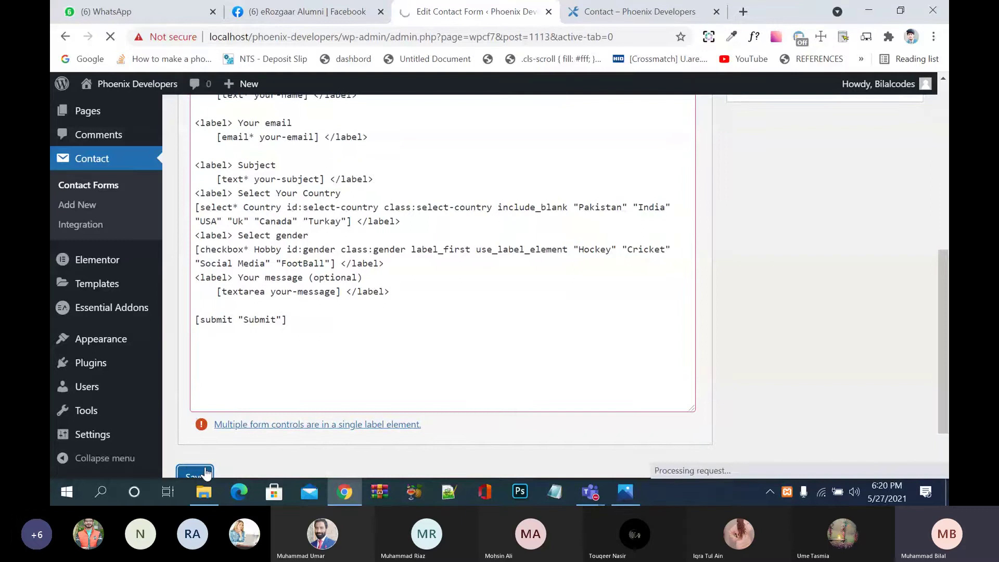
scroll(326, 410, down, 2)
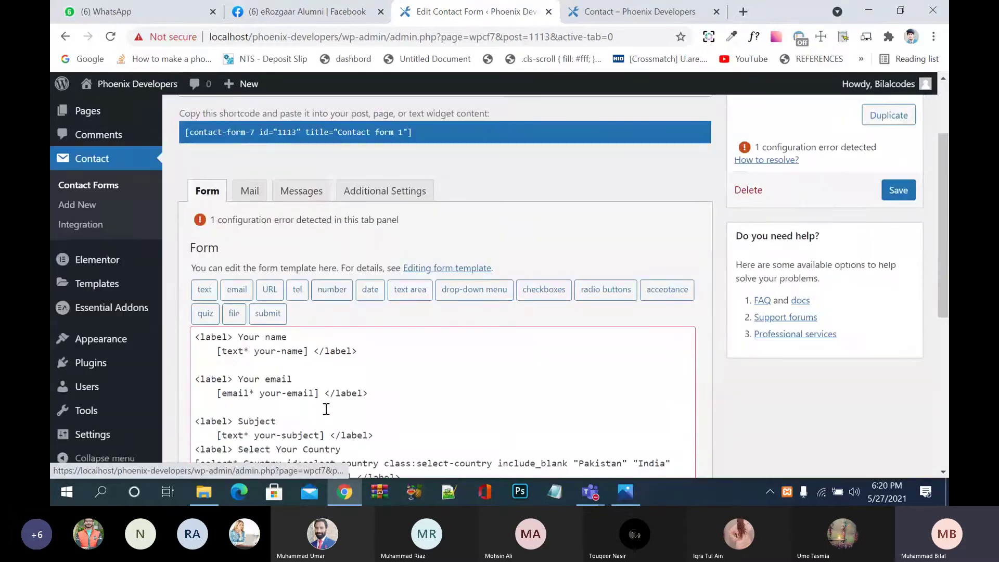
scroll(326, 409, down, 4)
Step: Reload the contact page preview and tick several hobby options: Hockey, Cricket, Social Media
click(614, 13)
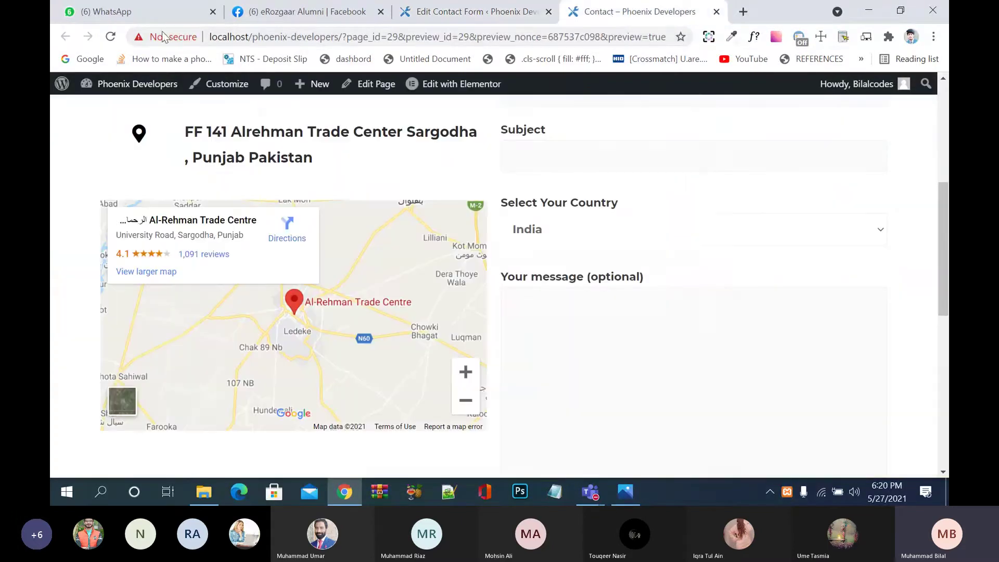
click(110, 36)
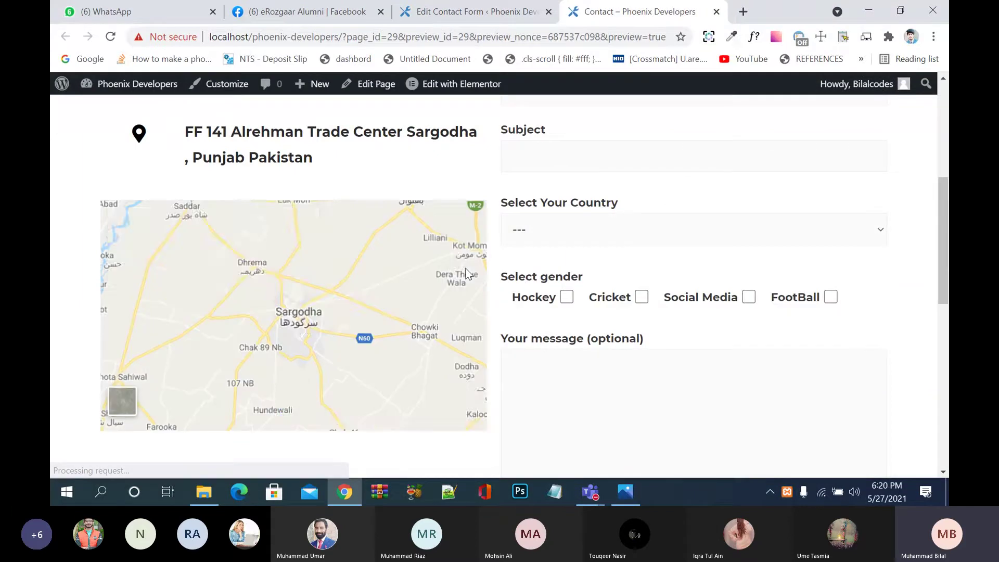
click(568, 297)
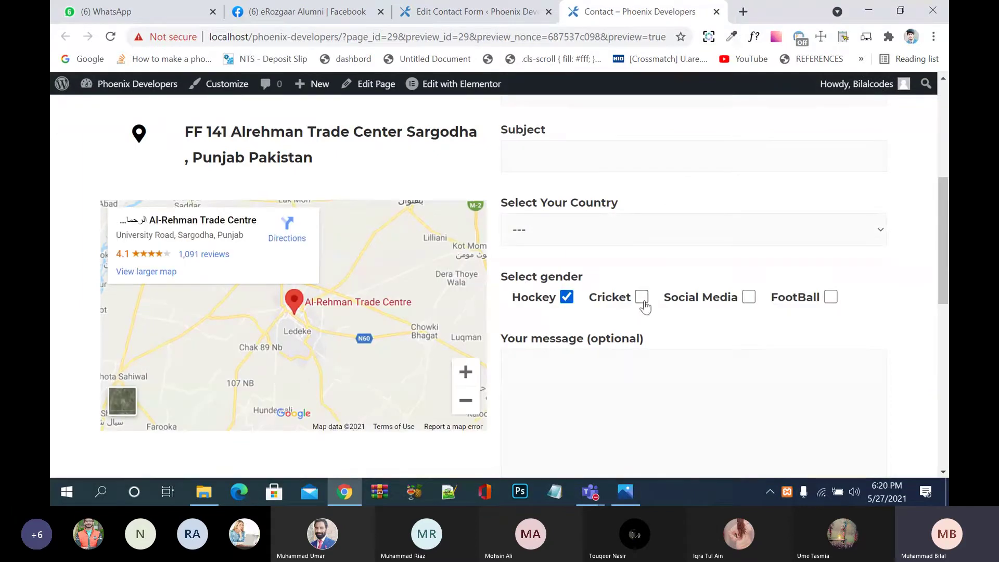
click(643, 302)
click(745, 302)
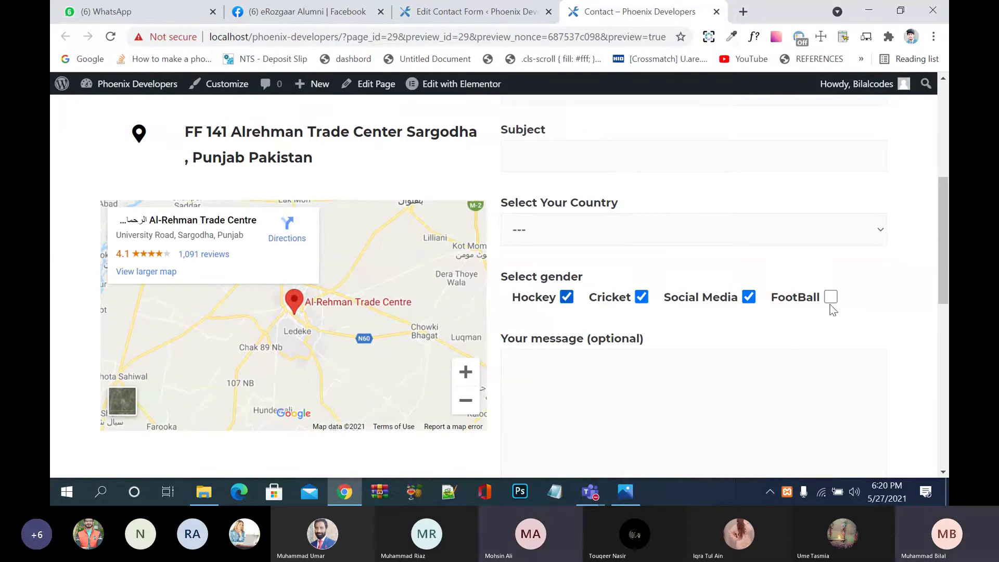
click(832, 297)
click(749, 298)
click(643, 298)
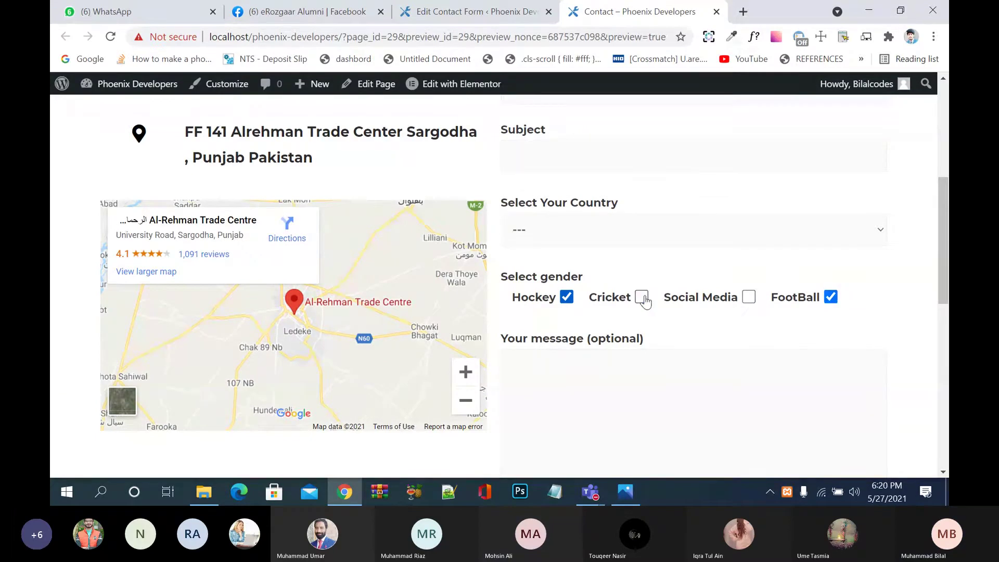
click(643, 299)
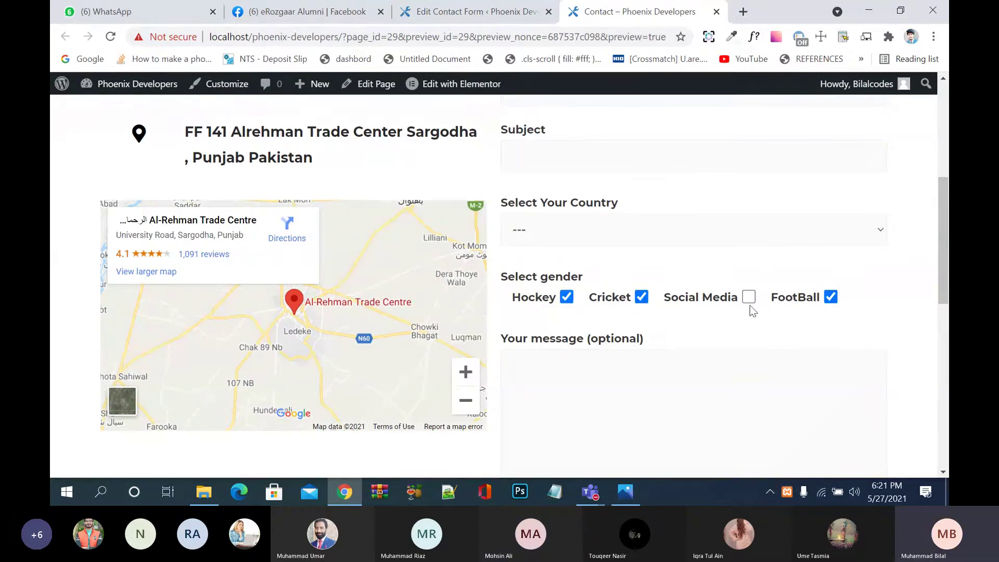
click(748, 297)
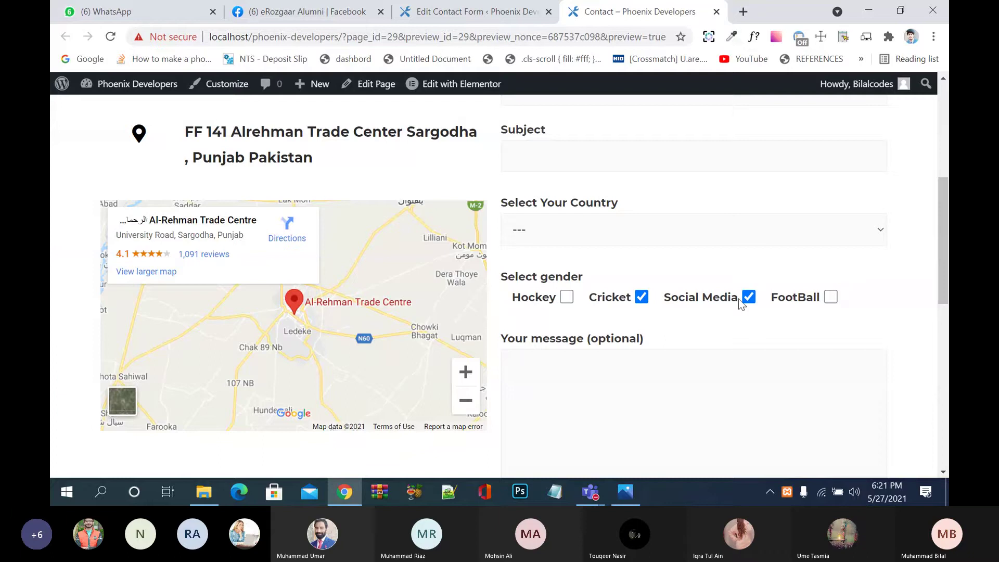
Step: Toggle the options again, then untick Cricket, Hockey, Social Media and FootBall
click(642, 297)
click(567, 297)
click(642, 298)
click(712, 304)
click(782, 301)
click(679, 303)
click(614, 305)
click(531, 305)
scroll(732, 336, down, 1)
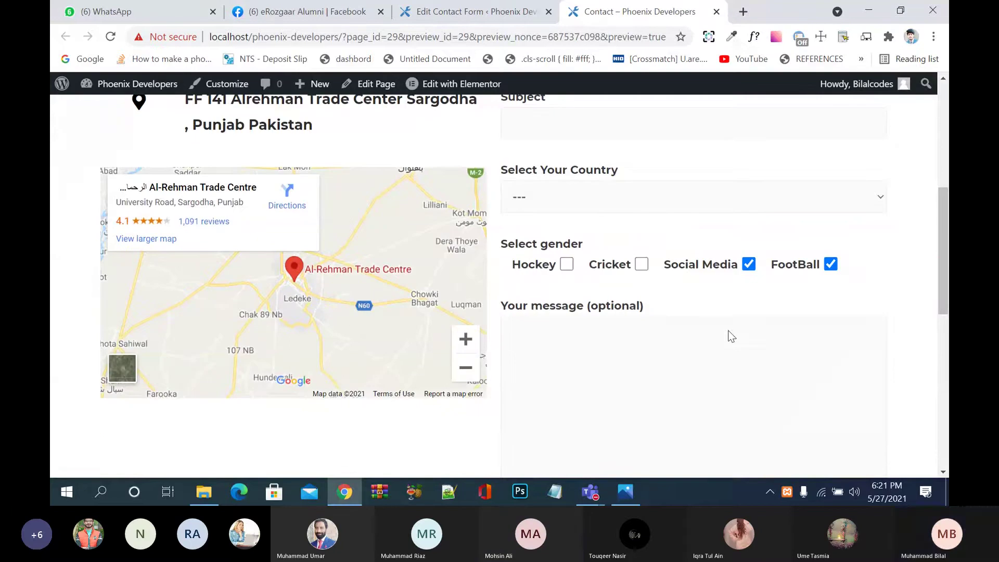
scroll(637, 297, up, 2)
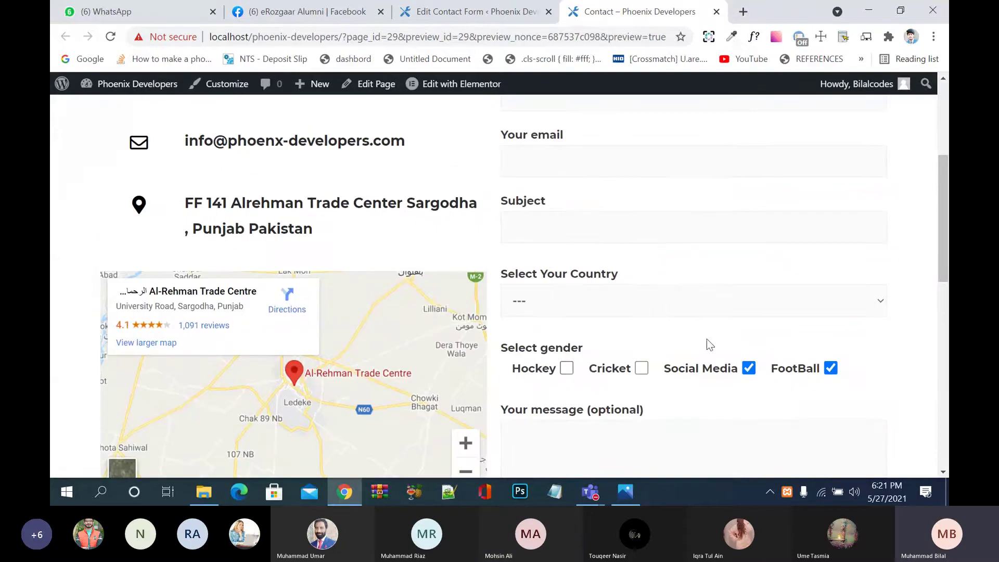
click(721, 370)
click(804, 370)
Step: Add a blank line below the checkbox group in the form template
click(465, 12)
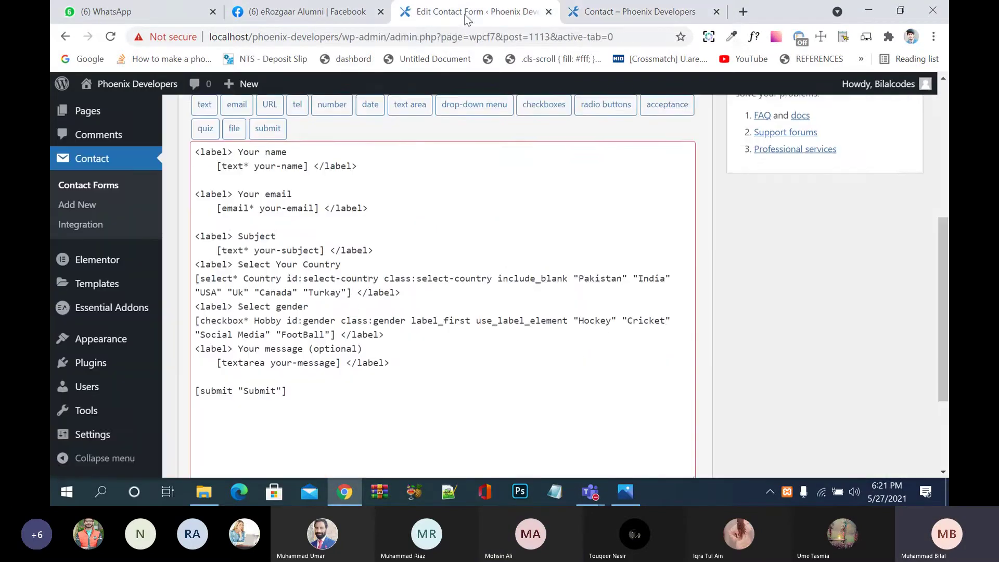
scroll(354, 309, up, 1)
scroll(393, 387, down, 2)
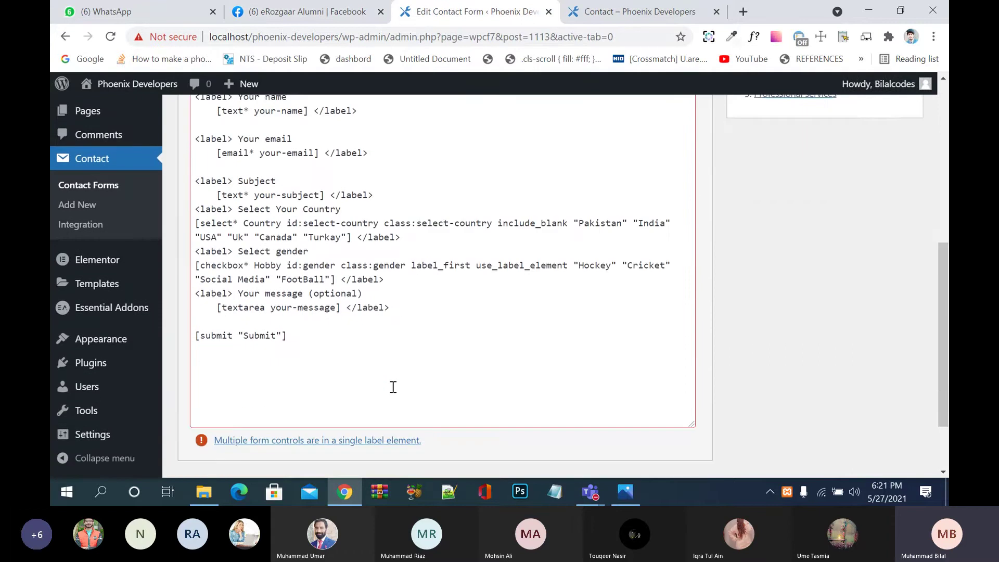
scroll(393, 388, down, 1)
click(395, 265)
key(Return)
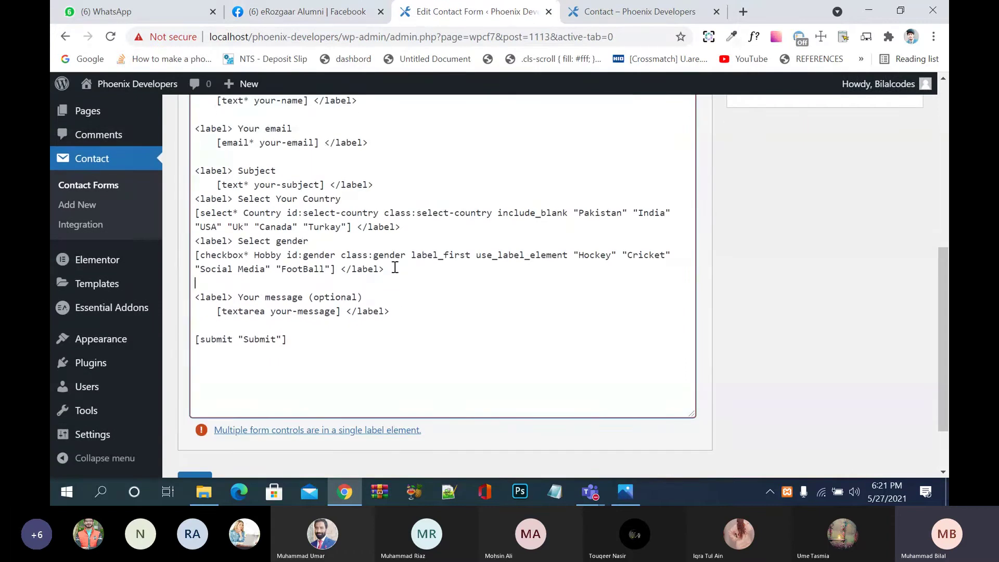
scroll(393, 273, up, 3)
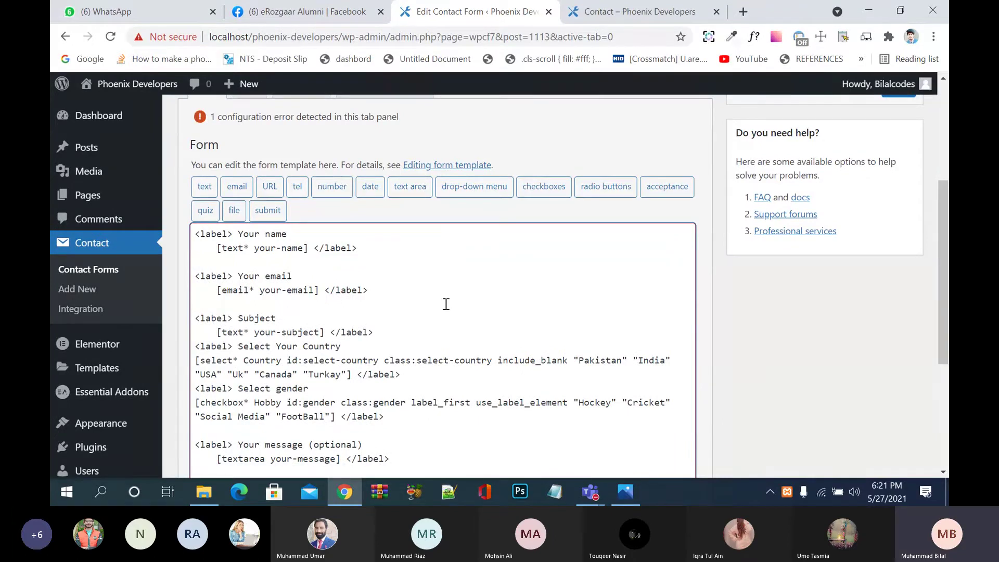
scroll(446, 305, down, 2)
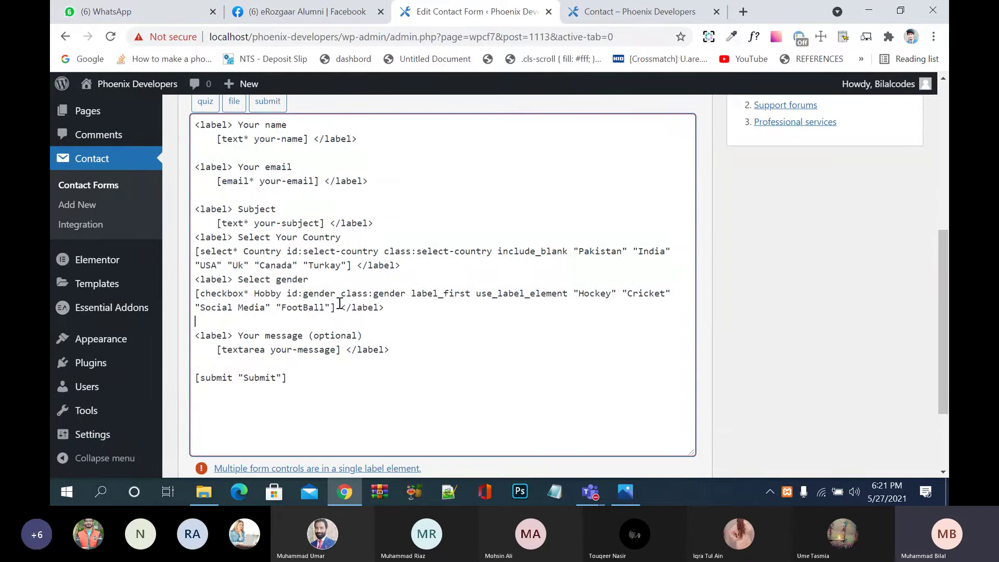
Step: Change the checkbox id and class to hobby and the label to 'Select Hobby'
drag(335, 295, 306, 295)
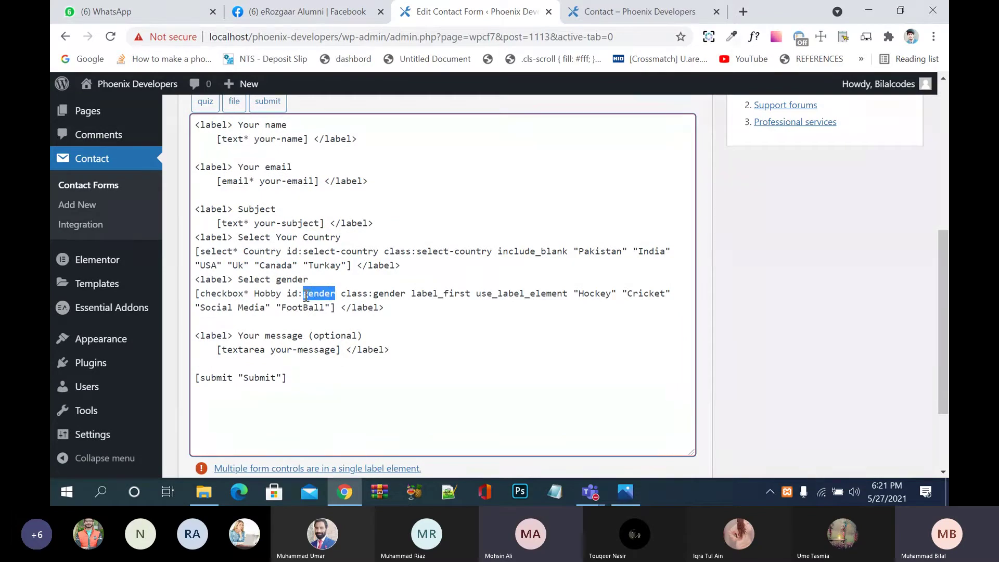
text(hobby)
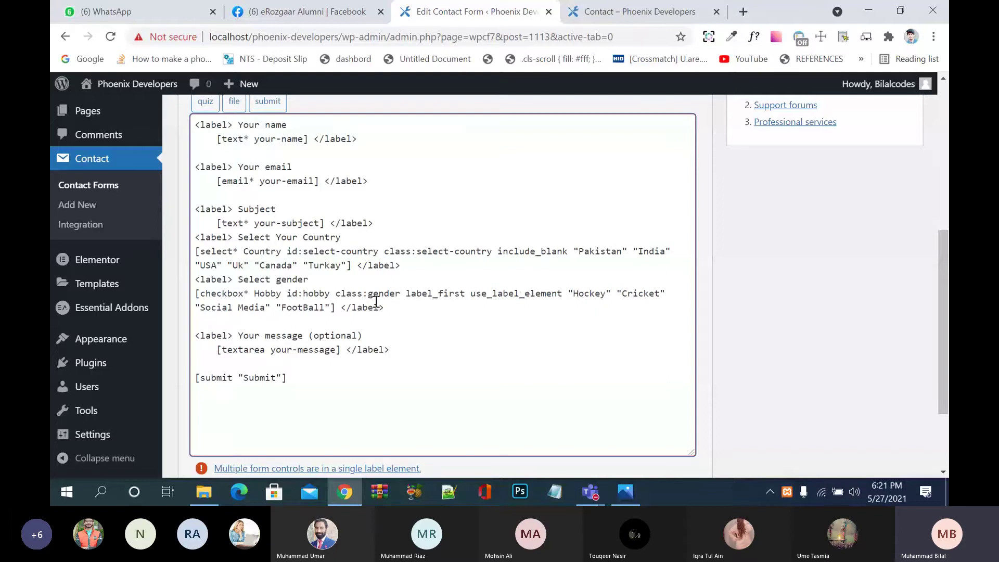
drag(401, 294, 367, 295)
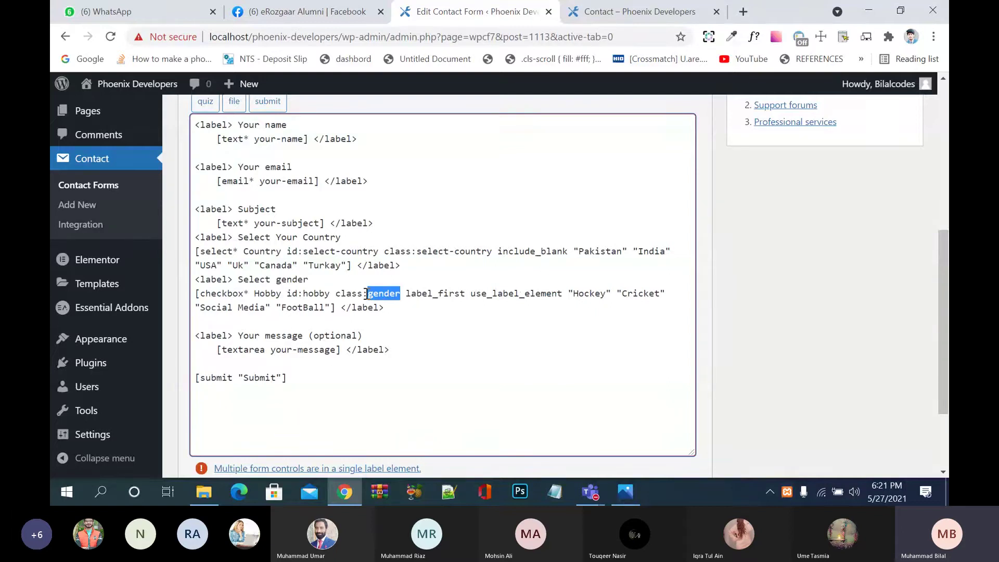
text(hobby)
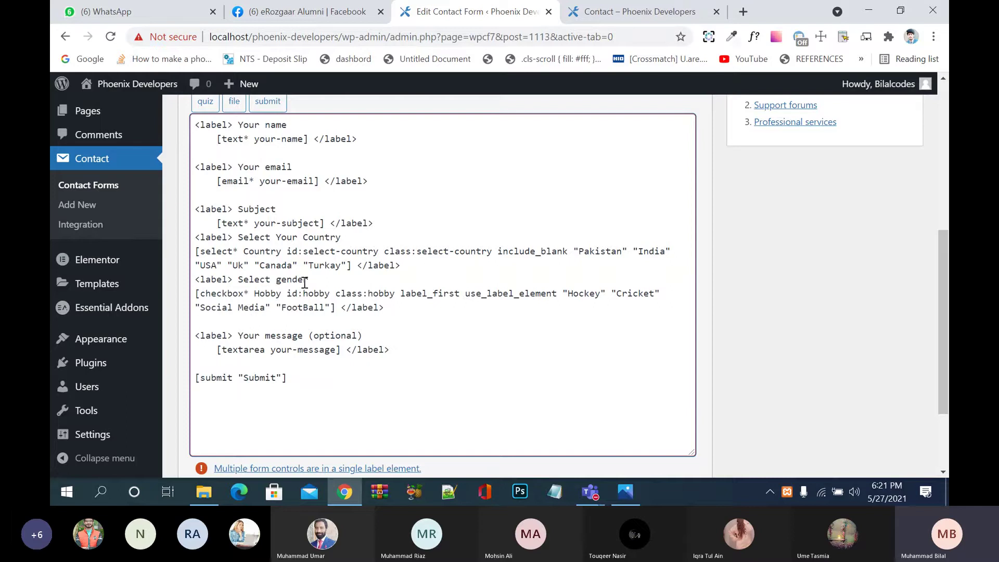
drag(311, 280, 275, 282)
text(Hobby)
click(365, 327)
scroll(474, 208, up, 2)
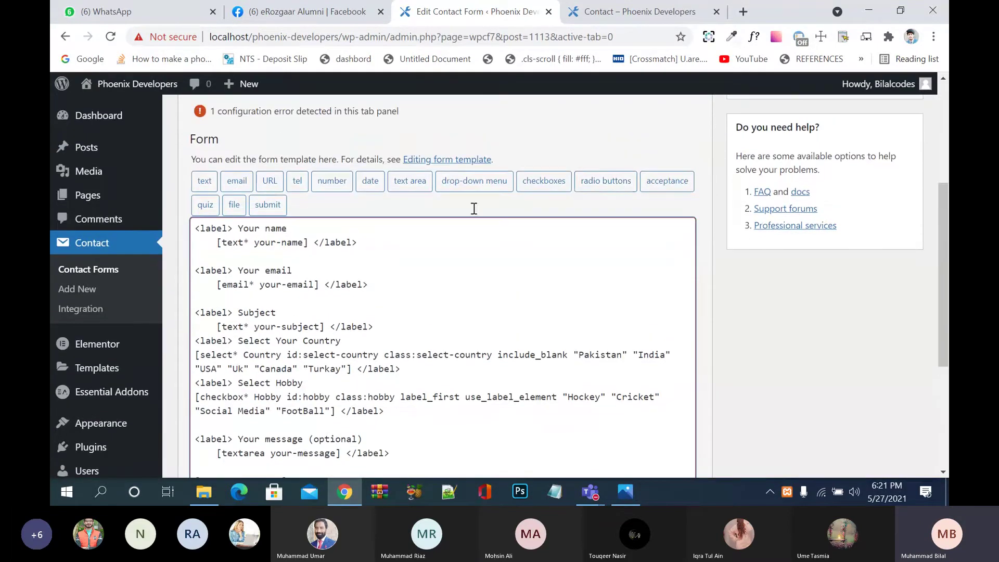
click(618, 187)
Step: Name the radio field Gender with options Male and Female, labels placed first
drag(483, 170, 357, 171)
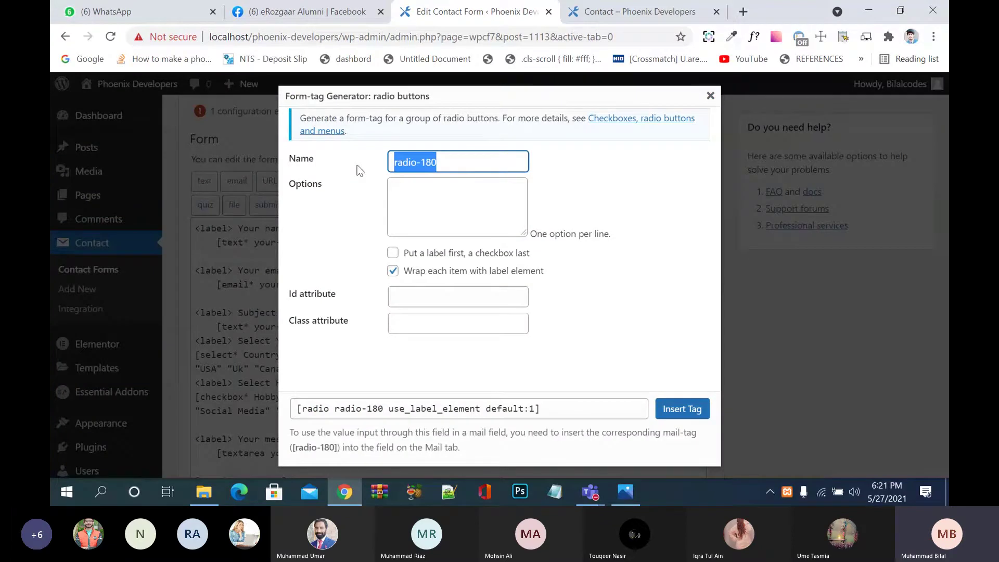
text(Gender)
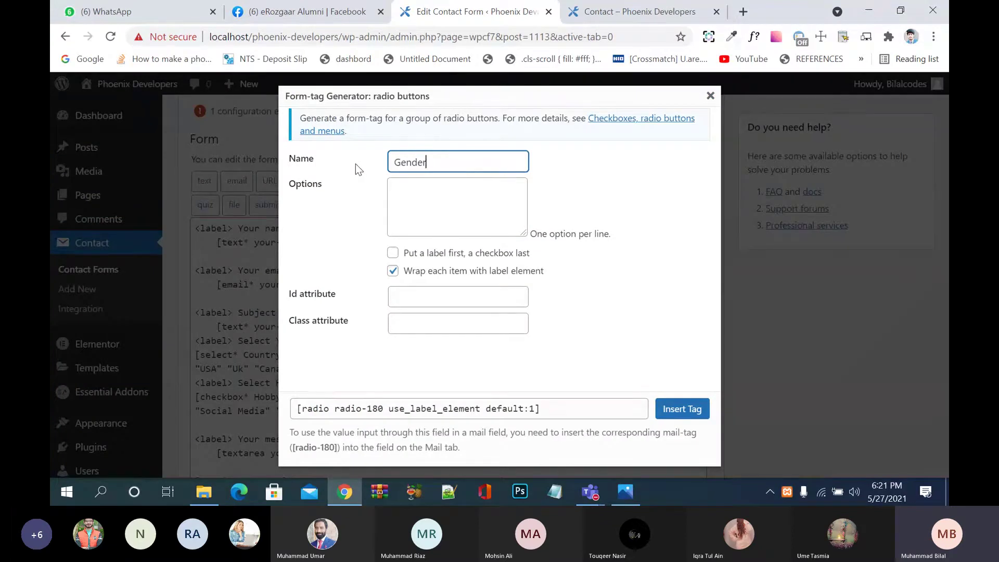
click(419, 201)
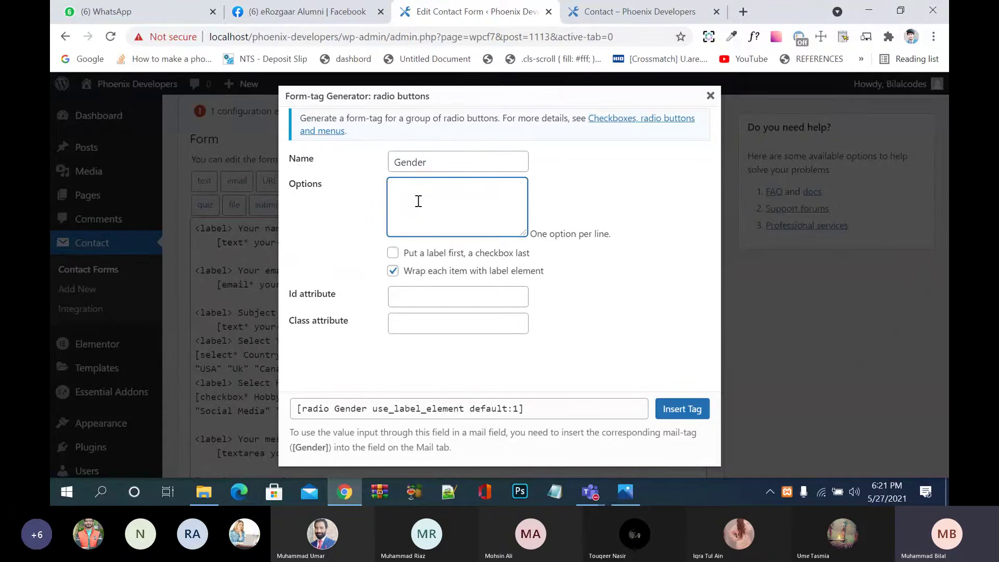
text(Male Female)
key(Return)
click(416, 255)
Step: Set the radio field's id and class to gender and insert the tag
click(427, 294)
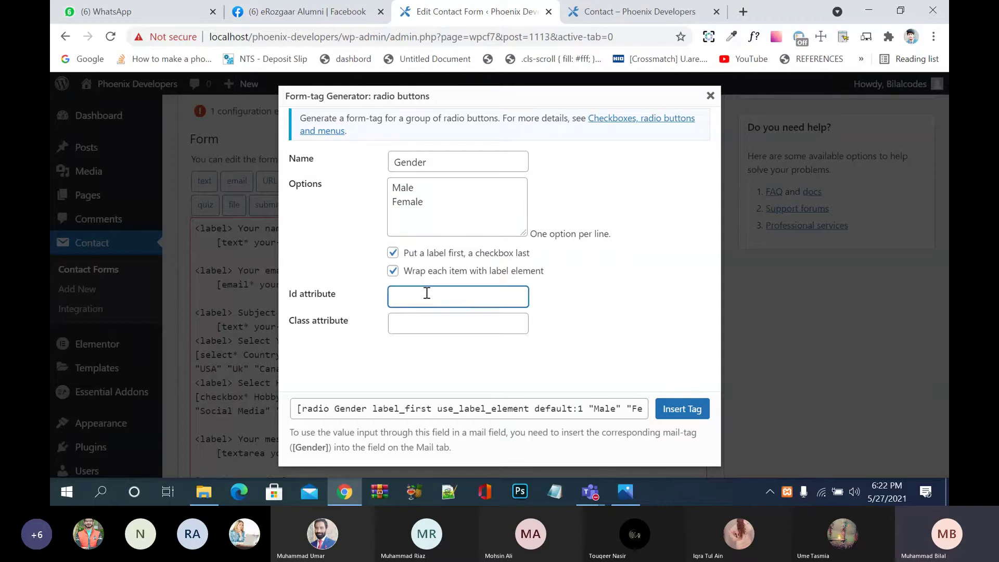
text(Gende)
key(BackSpace)
text(ender)
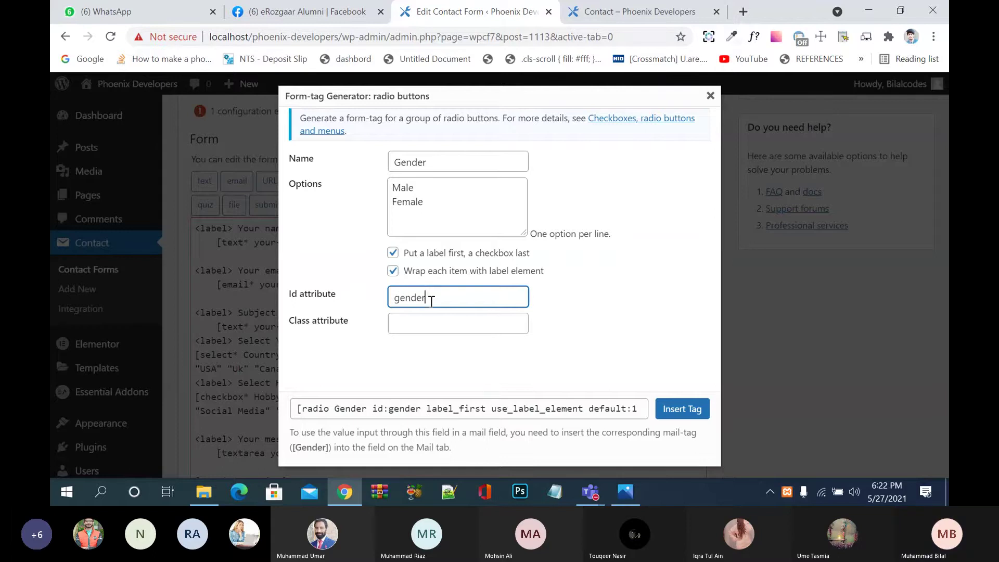
click(440, 323)
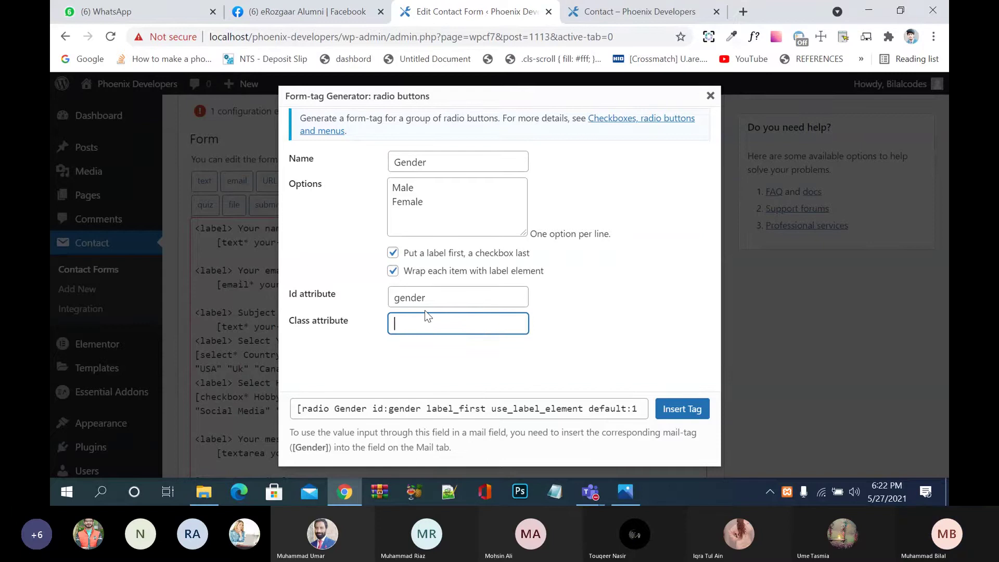
text(gender)
click(682, 409)
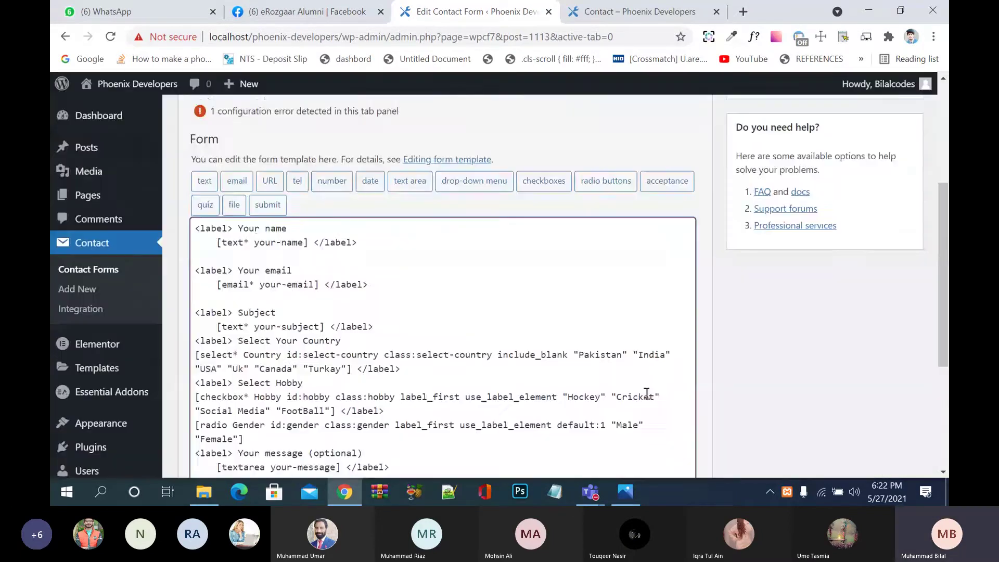
Step: Add an opening 'Select Gender' label line above the Gender radio tag
scroll(571, 397, down, 2)
click(393, 307)
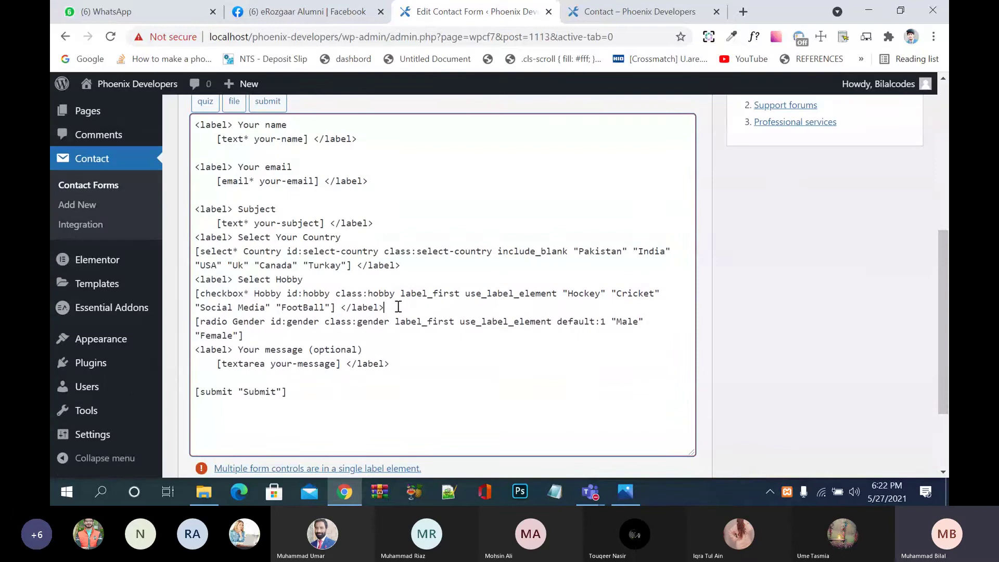
key(Return)
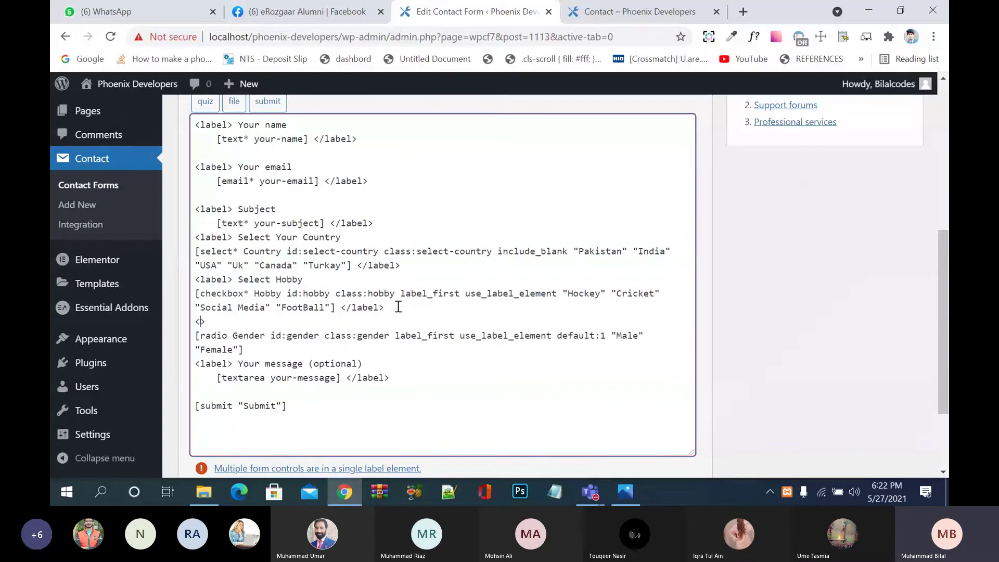
text(<labvel)
key(Right)
text(Select Gender)
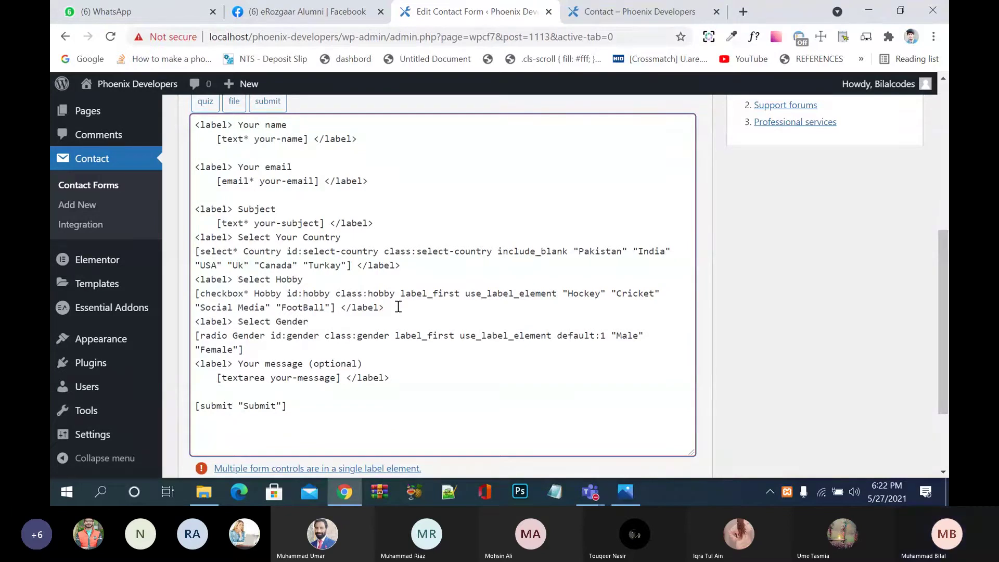
Step: Close the label with </label> after the gender options and save the form
click(380, 349)
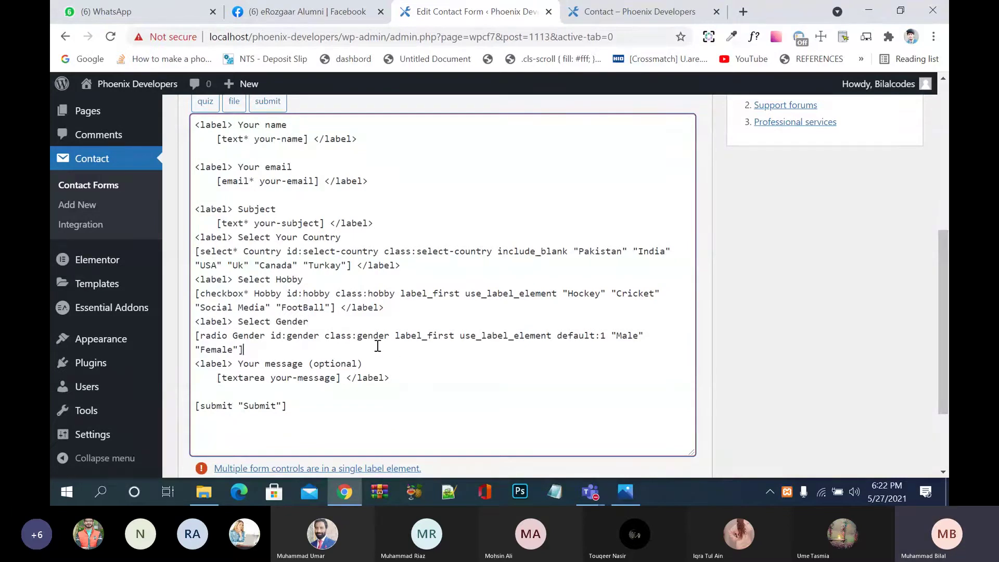
text(label>)
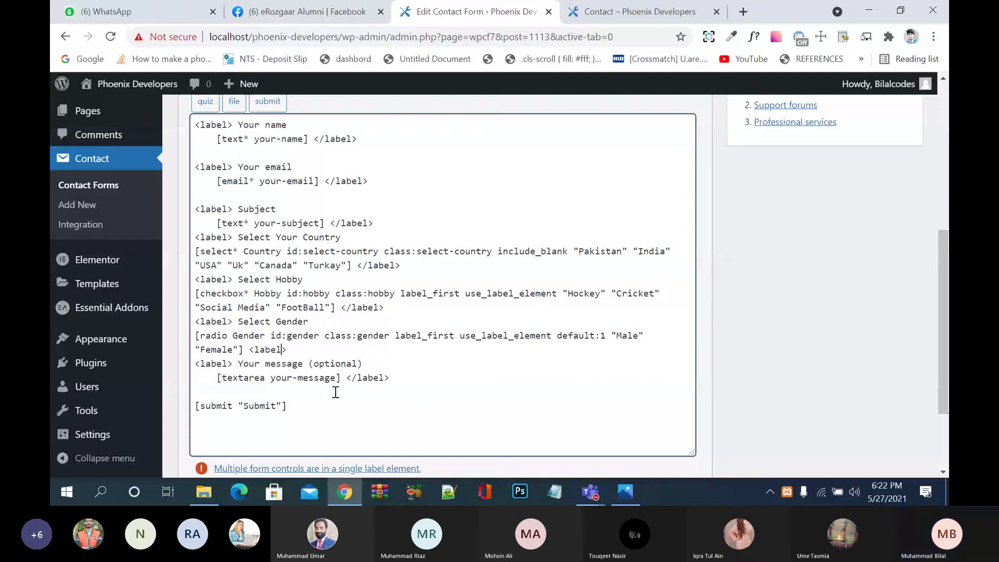
click(254, 350)
text(/)
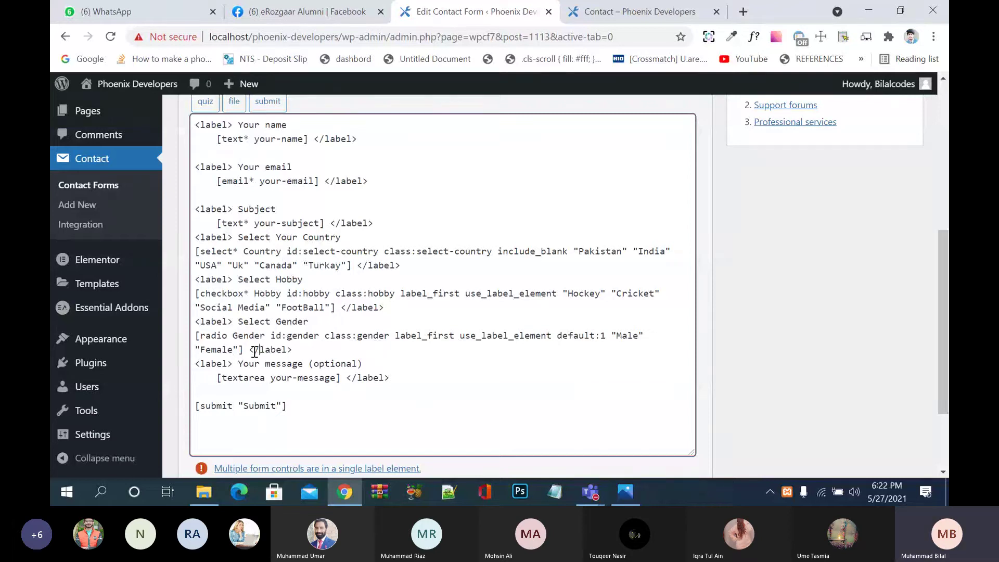
scroll(386, 402, down, 2)
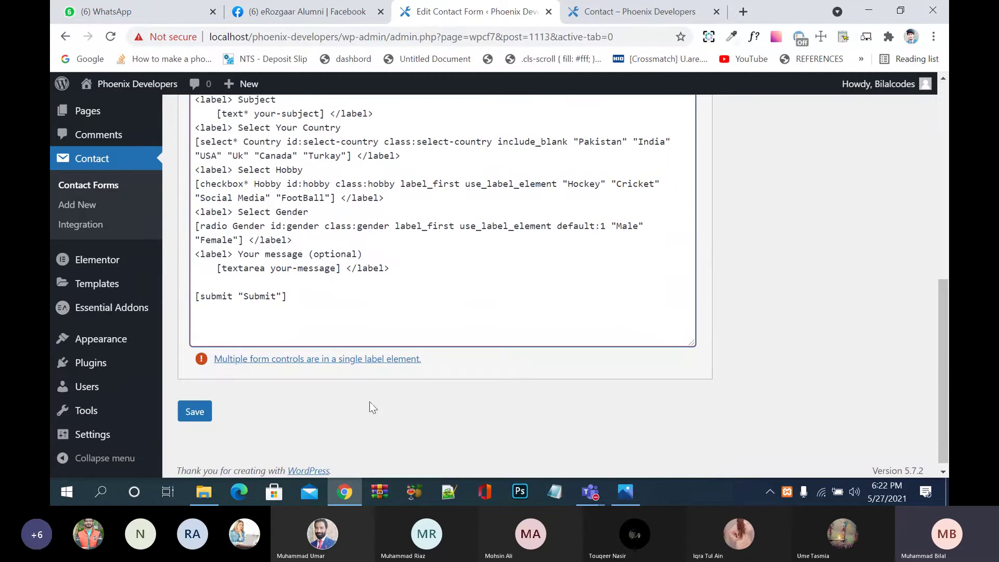
click(200, 413)
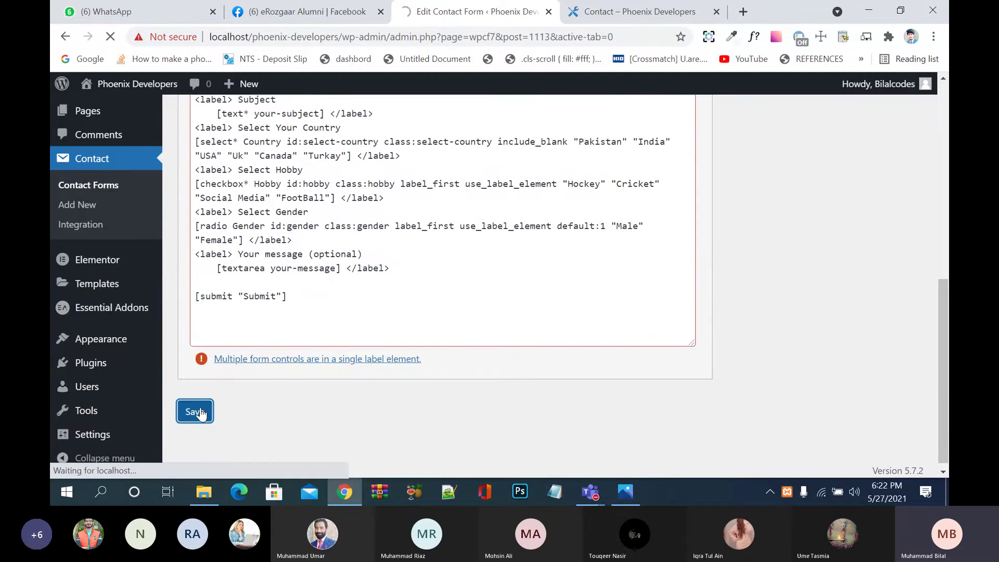
Step: Check the closing </label> tags on the Subject, country, hobby, gender and message lines
scroll(458, 374, down, 4)
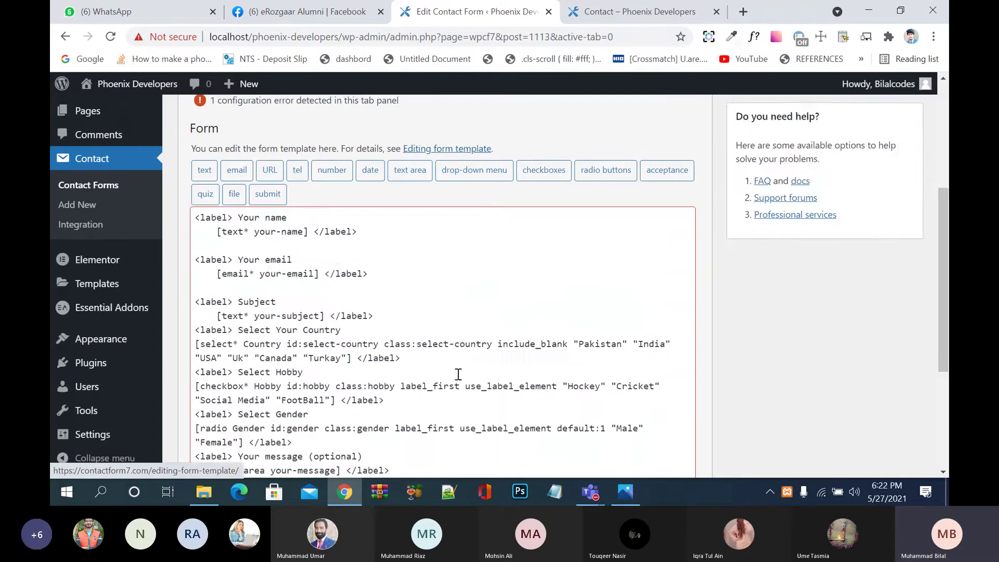
scroll(458, 374, down, 3)
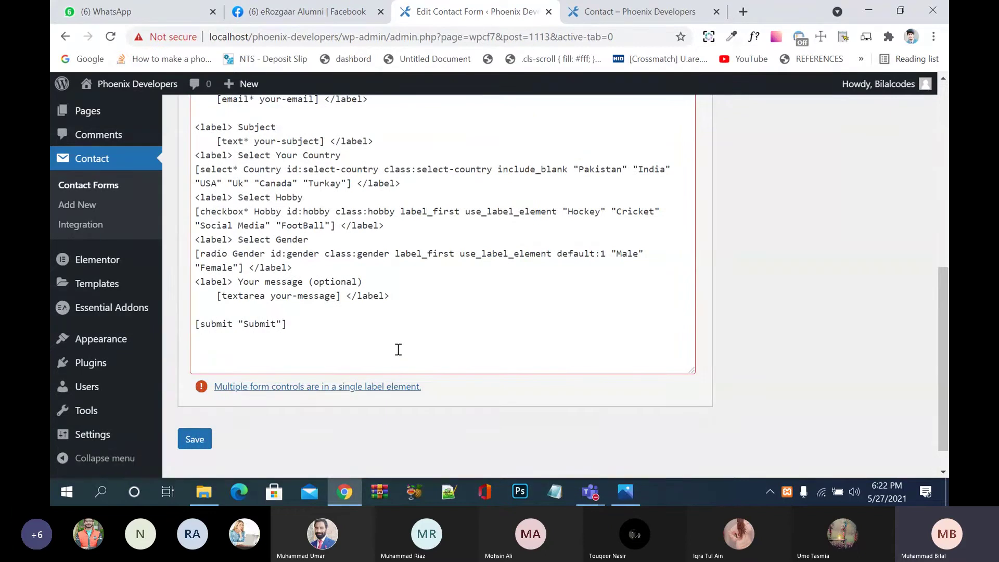
scroll(398, 350, up, 1)
click(360, 293)
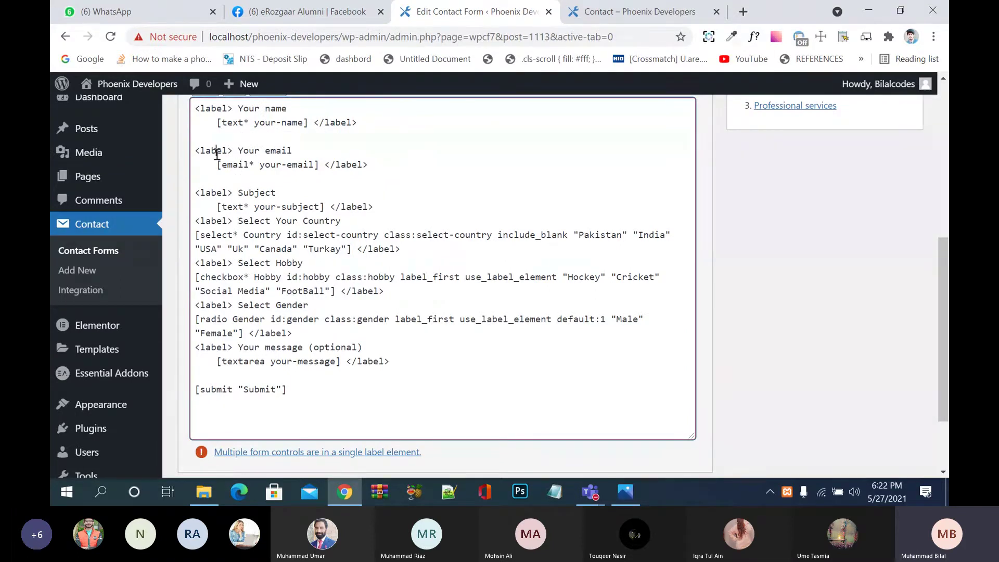
click(210, 192)
click(371, 249)
click(364, 291)
click(286, 333)
click(385, 361)
Step: Resave the form and open the error's help link in a new tab
scroll(393, 364, down, 2)
click(200, 409)
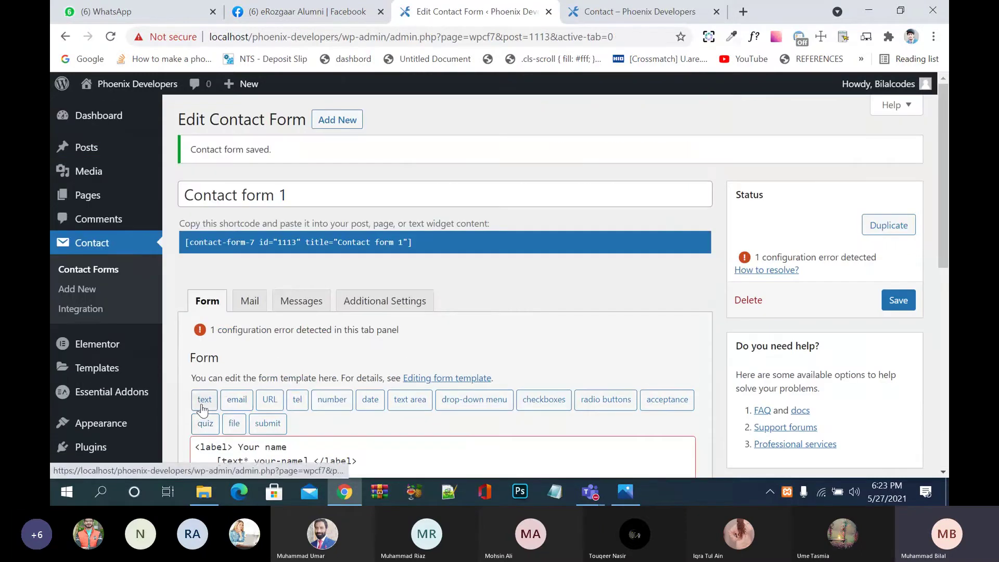
scroll(314, 326, down, 8)
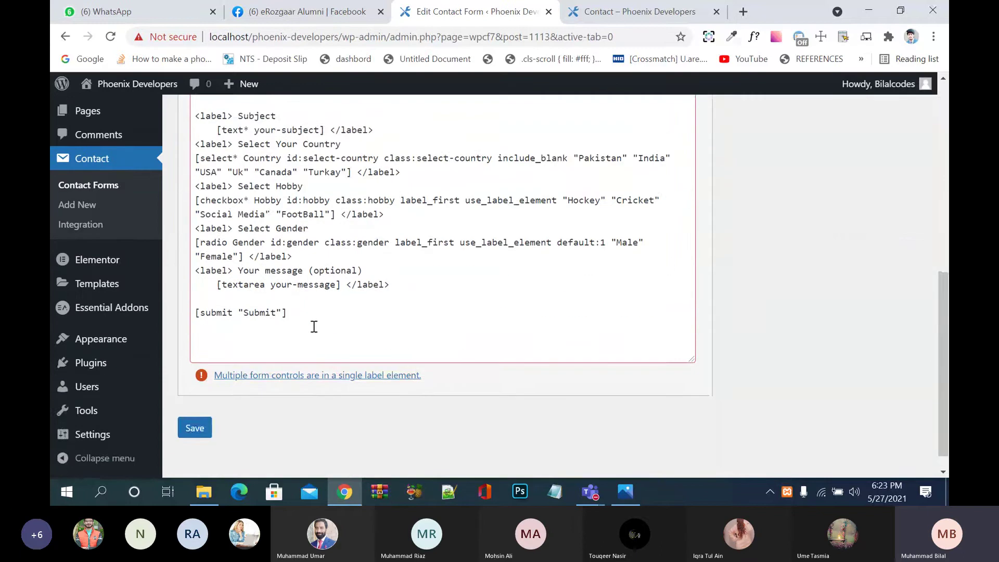
right_click(314, 352)
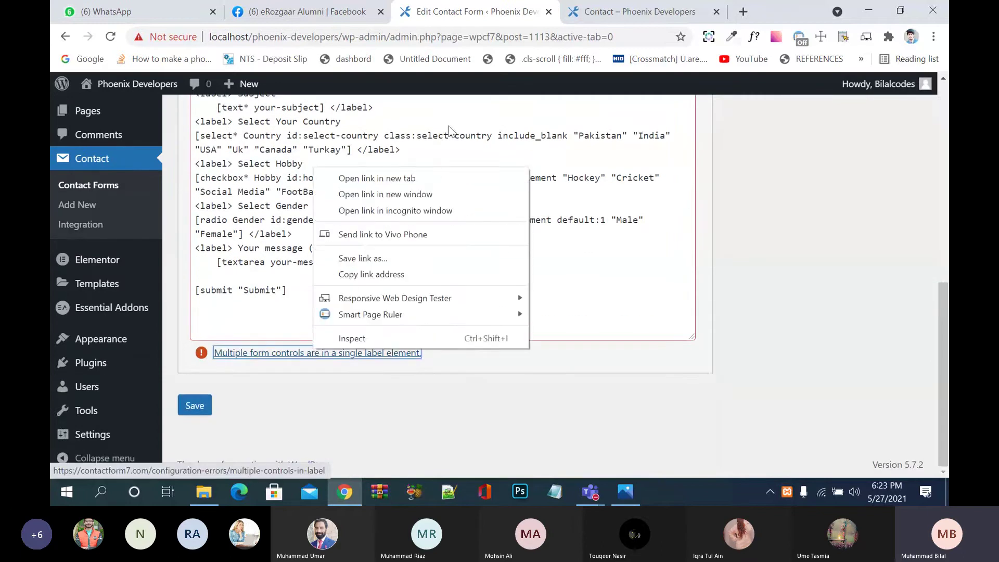
click(376, 178)
Step: Reload the contact preview and switch the Gender radios between Male and Female
click(554, 13)
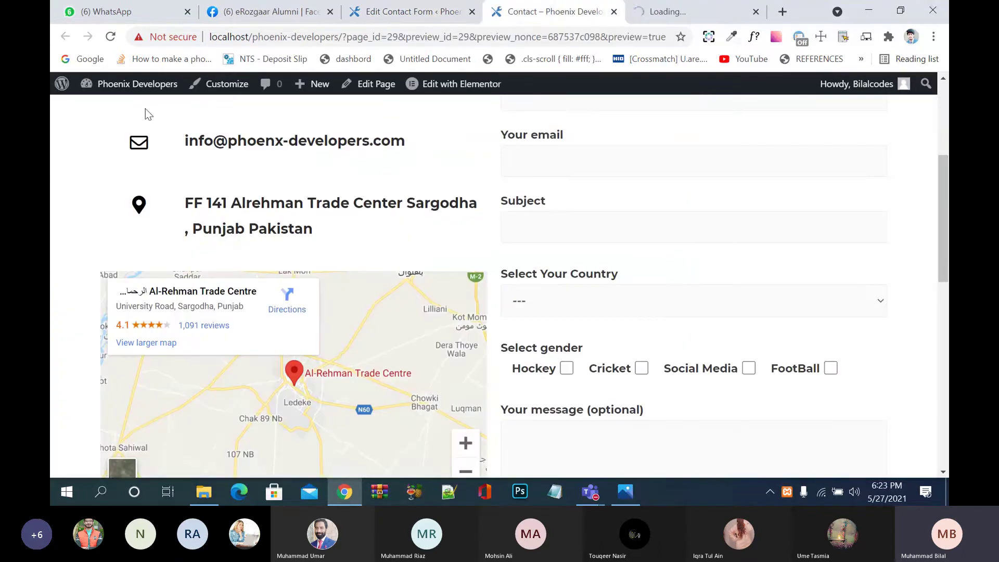
click(110, 36)
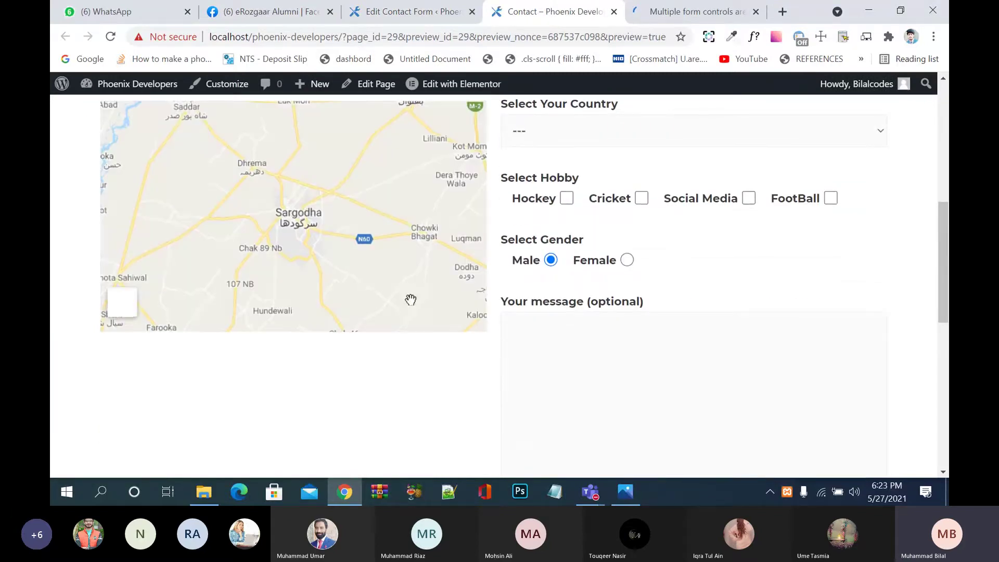
click(593, 265)
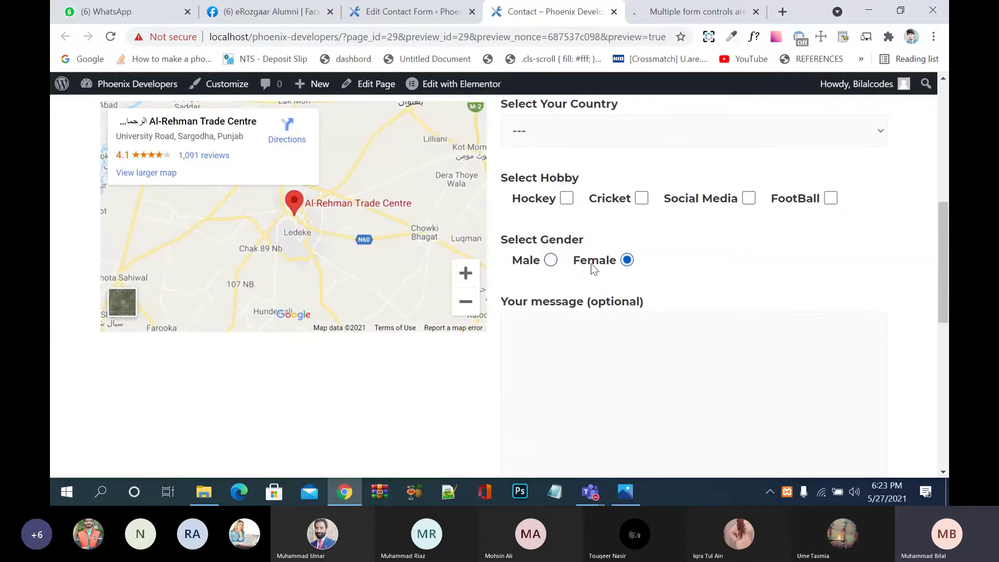
click(550, 260)
click(620, 266)
click(551, 263)
click(595, 269)
click(531, 268)
Step: Scroll through the form, then bring up the multiple-controls help article
scroll(590, 299, up, 7)
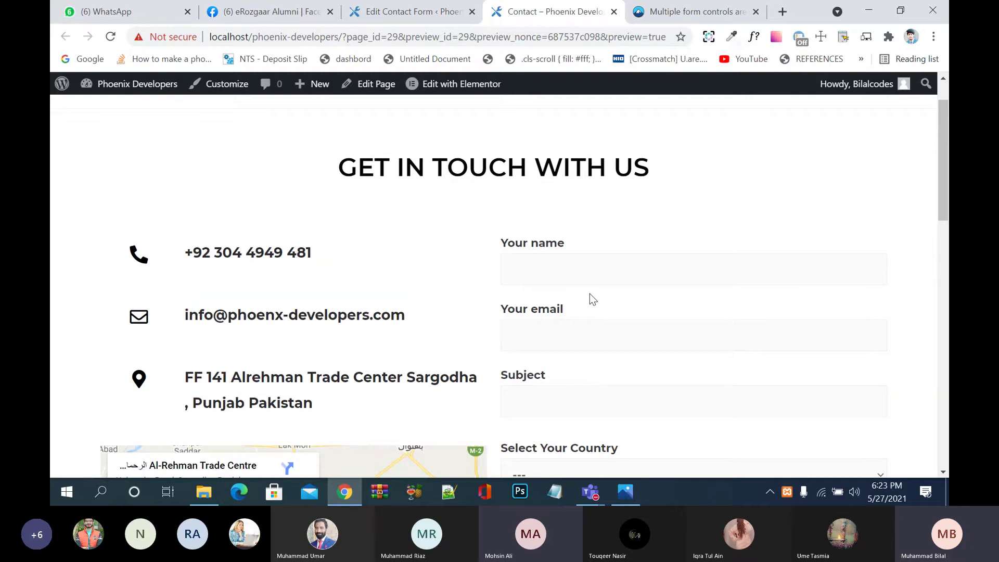
scroll(590, 294, down, 10)
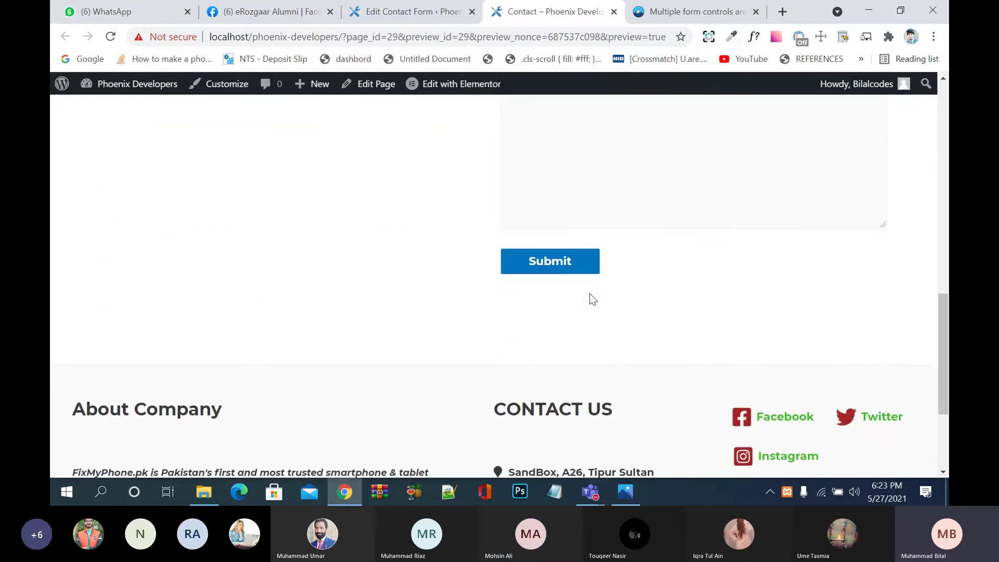
scroll(589, 294, up, 10)
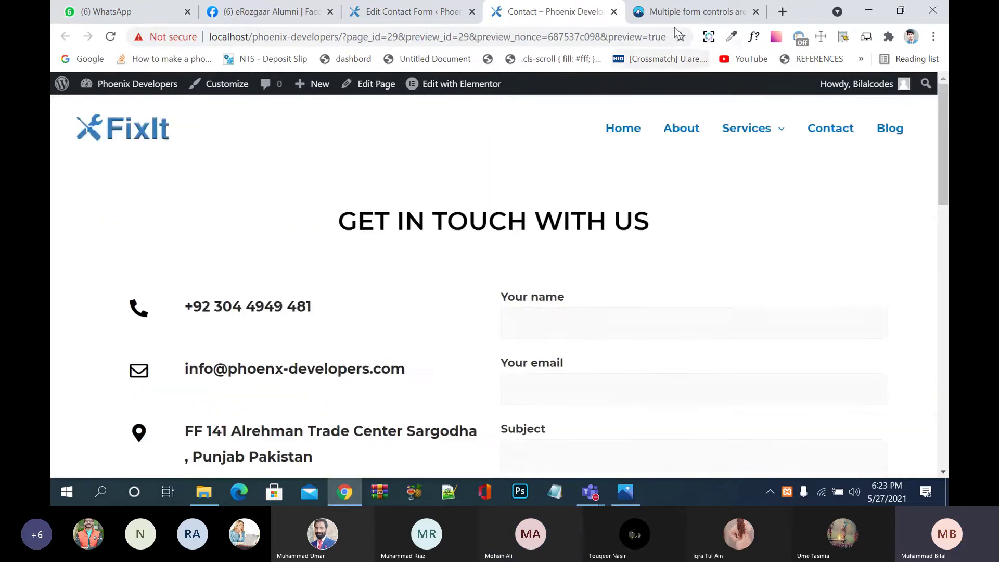
click(692, 11)
scroll(535, 252, down, 2)
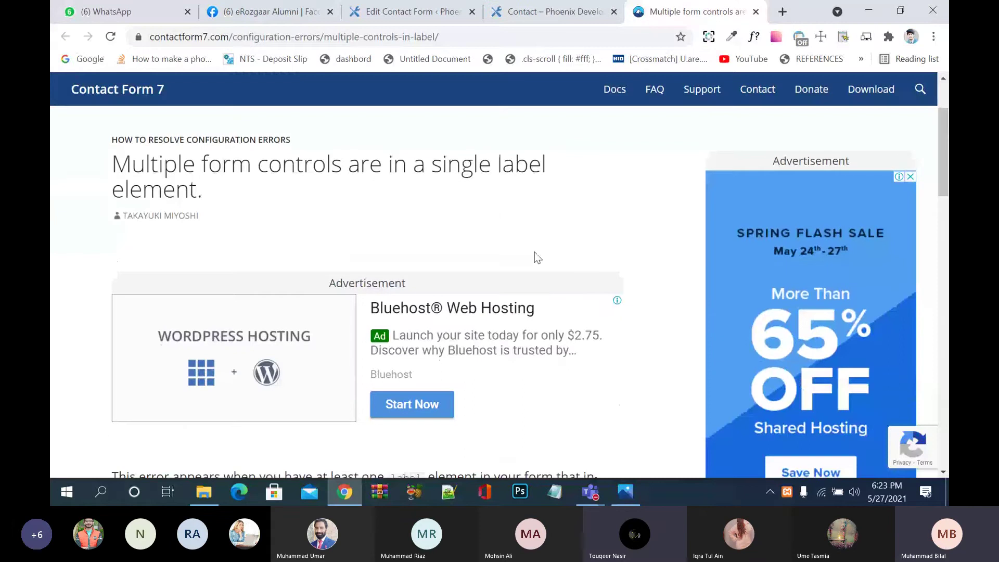
Step: Scroll through the help article on using use_label_element for checkboxes and radio buttons
scroll(535, 252, down, 4)
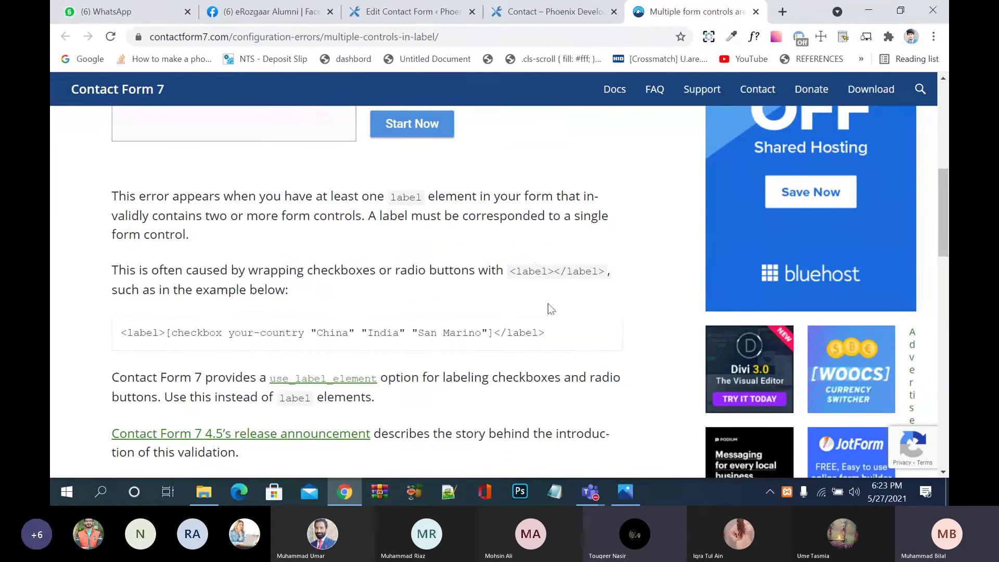
scroll(528, 378, down, 2)
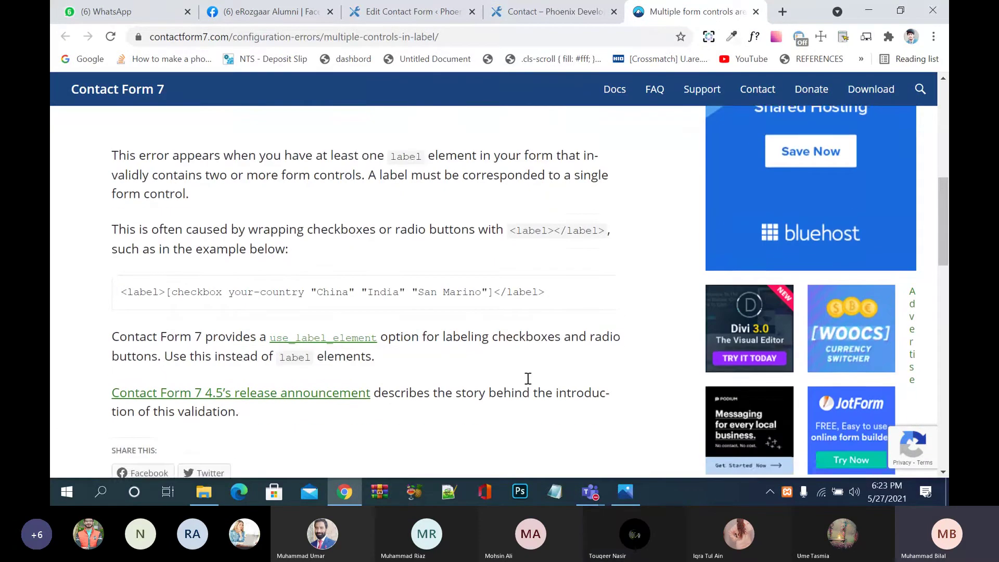
scroll(528, 378, down, 1)
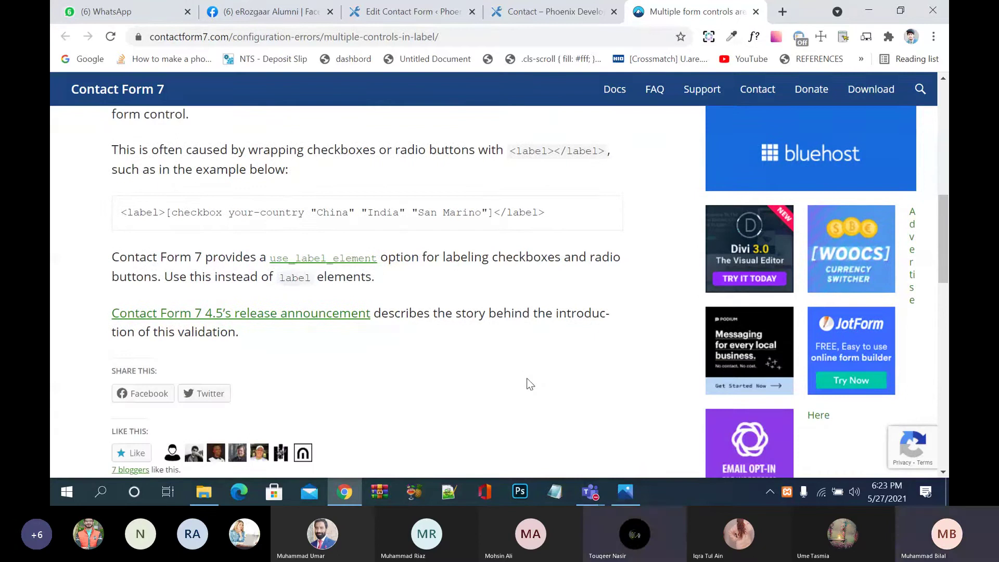
scroll(528, 383, down, 1)
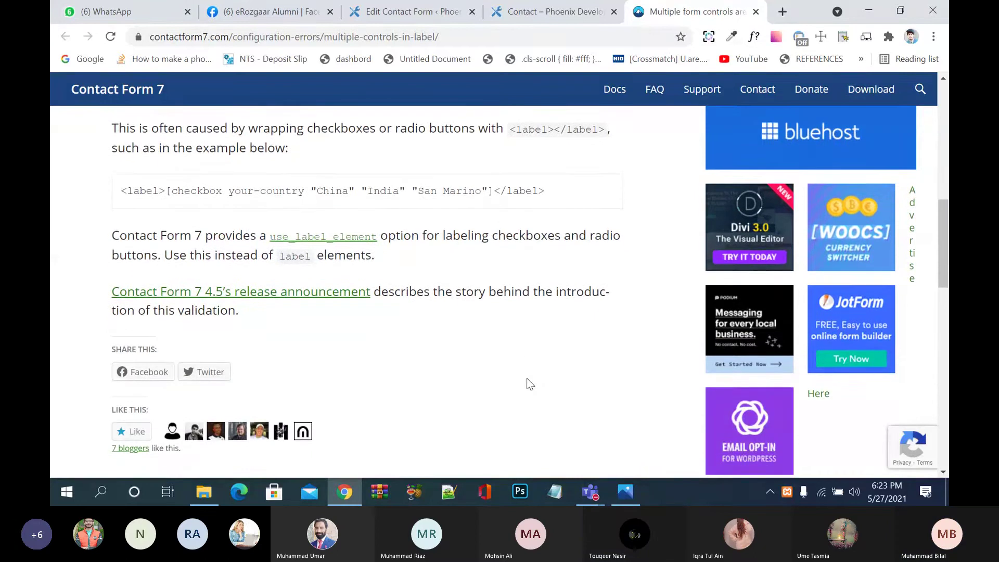
scroll(530, 383, down, 1)
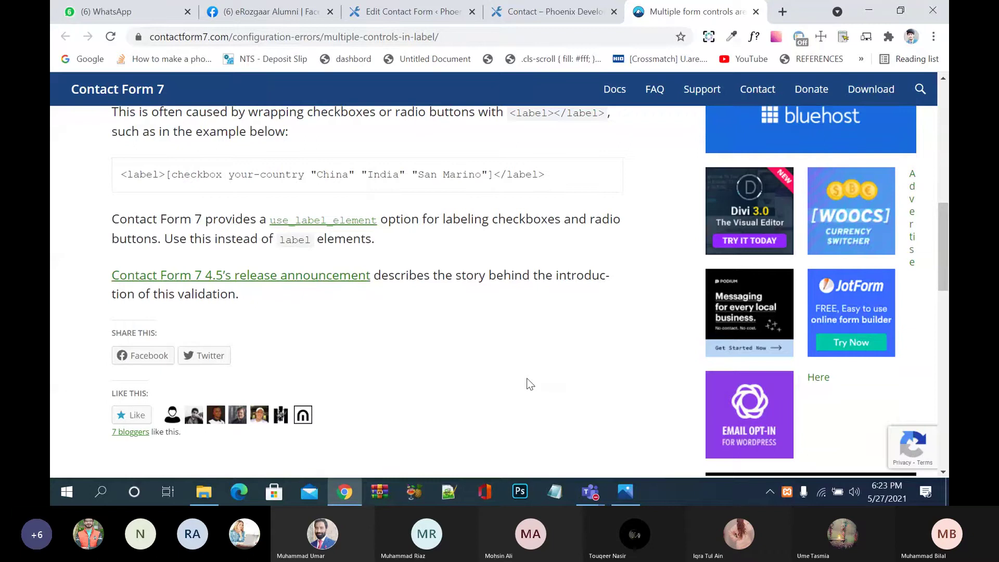
scroll(529, 384, up, 1)
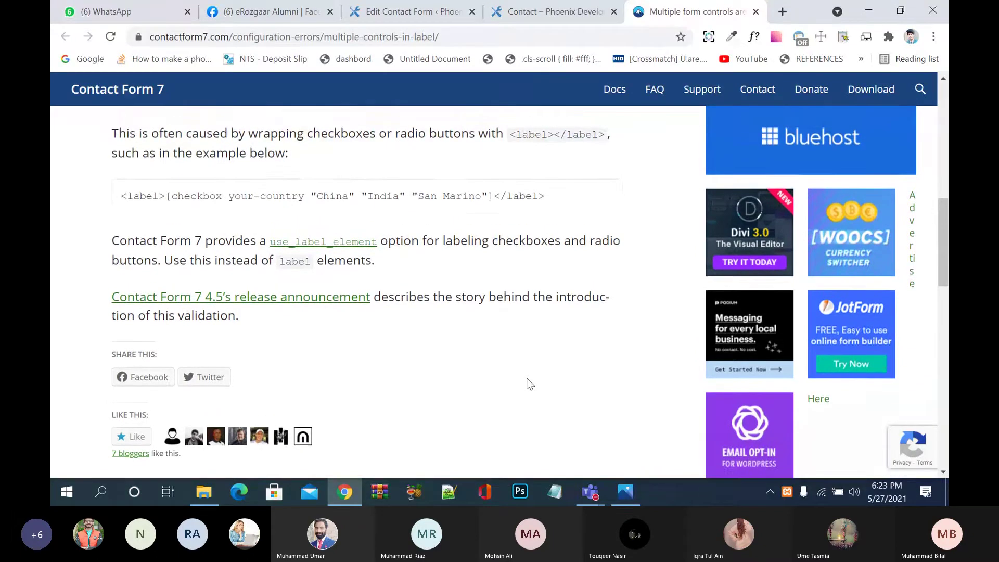
scroll(529, 384, up, 1)
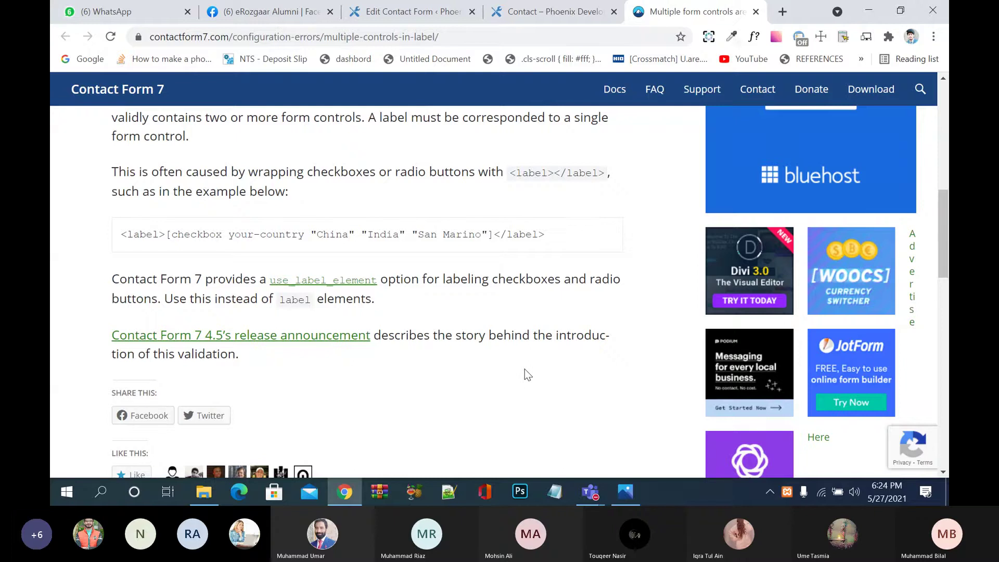
Step: Return from the contact page preview to the form editor's template box
click(554, 10)
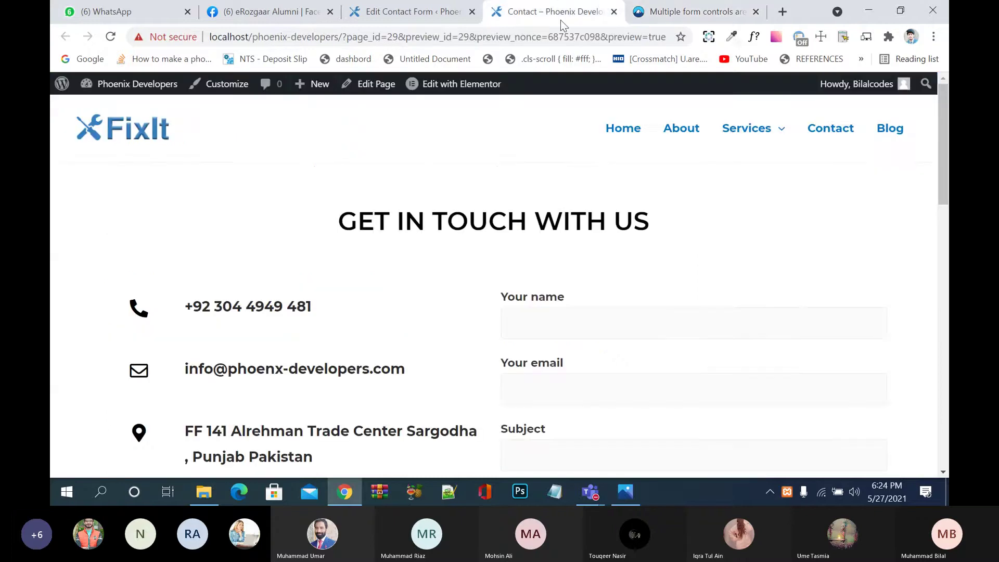
click(458, 11)
scroll(458, 245, up, 4)
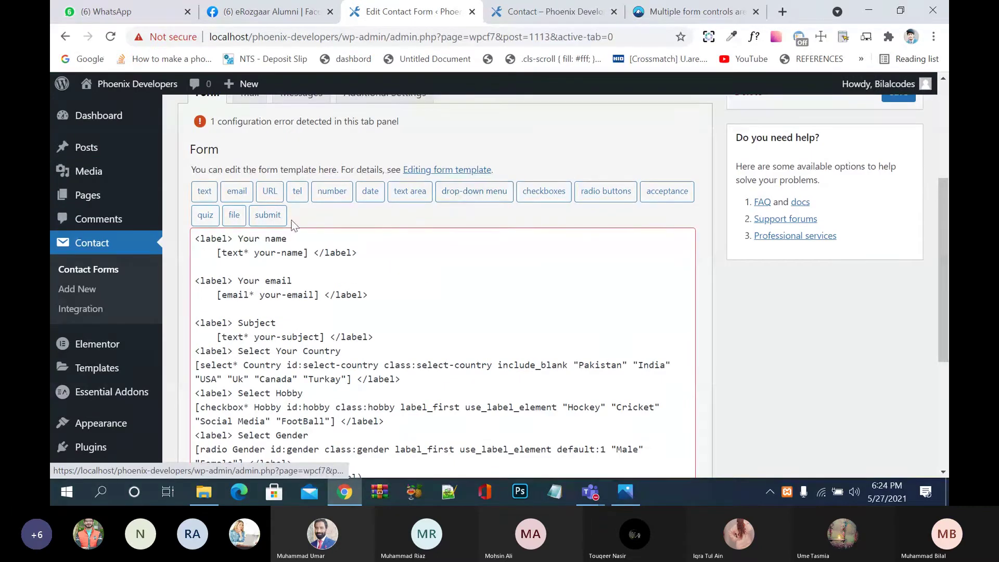
scroll(407, 281, down, 4)
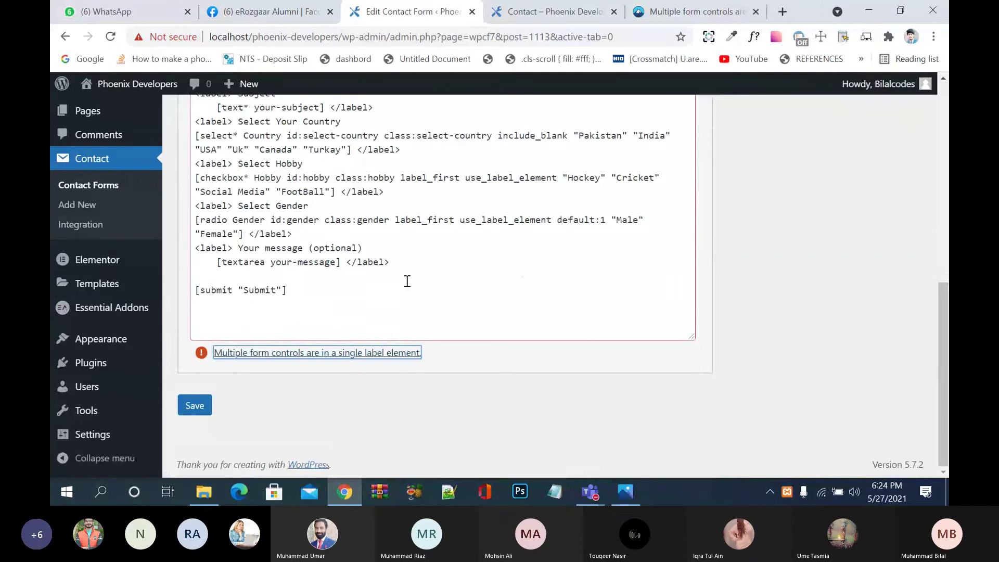
scroll(461, 211, up, 5)
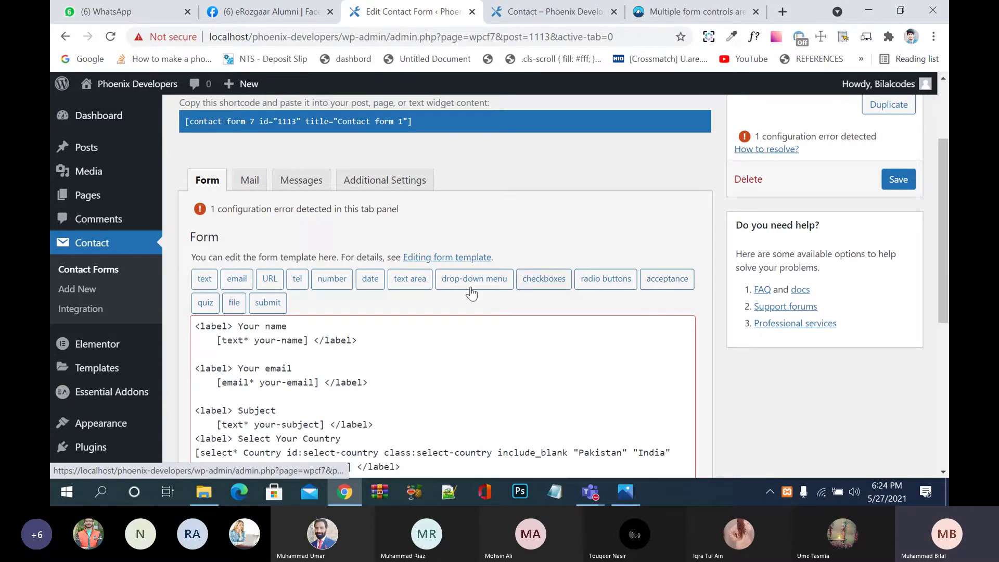
scroll(428, 335, down, 1)
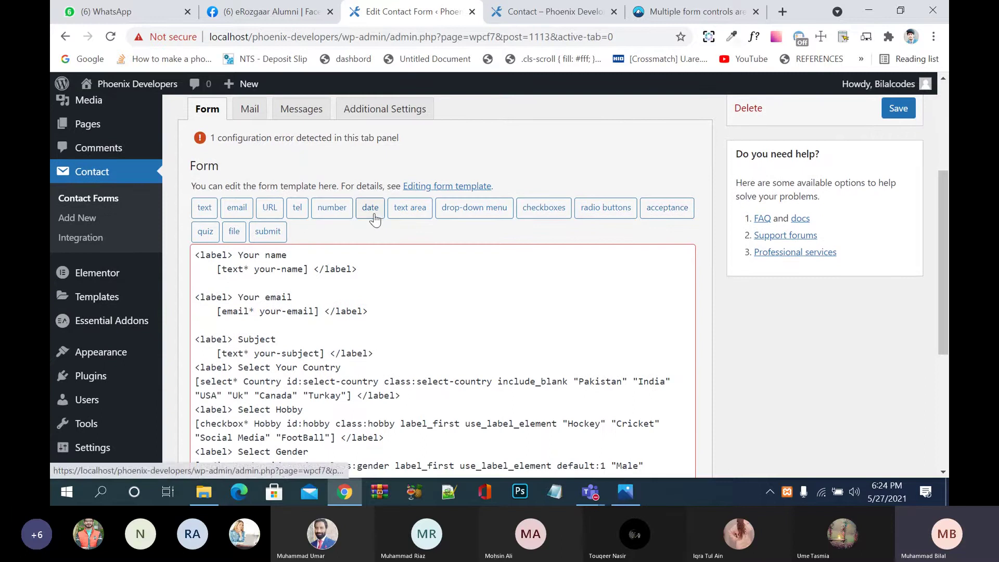
scroll(412, 302, down, 4)
click(409, 263)
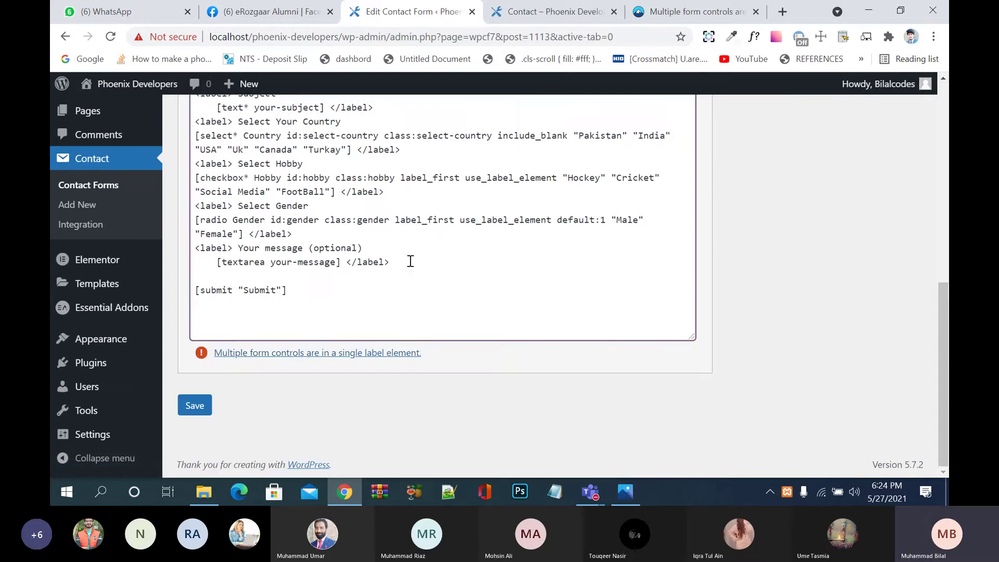
Step: Add a blank line below the Gender tag and open the date tag generator
click(322, 236)
key(Return)
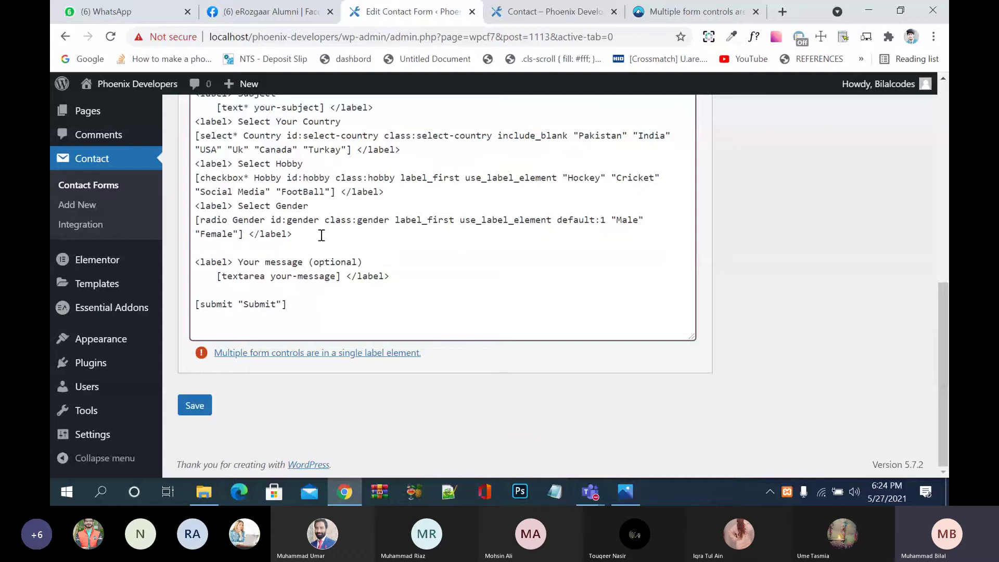
key(Return)
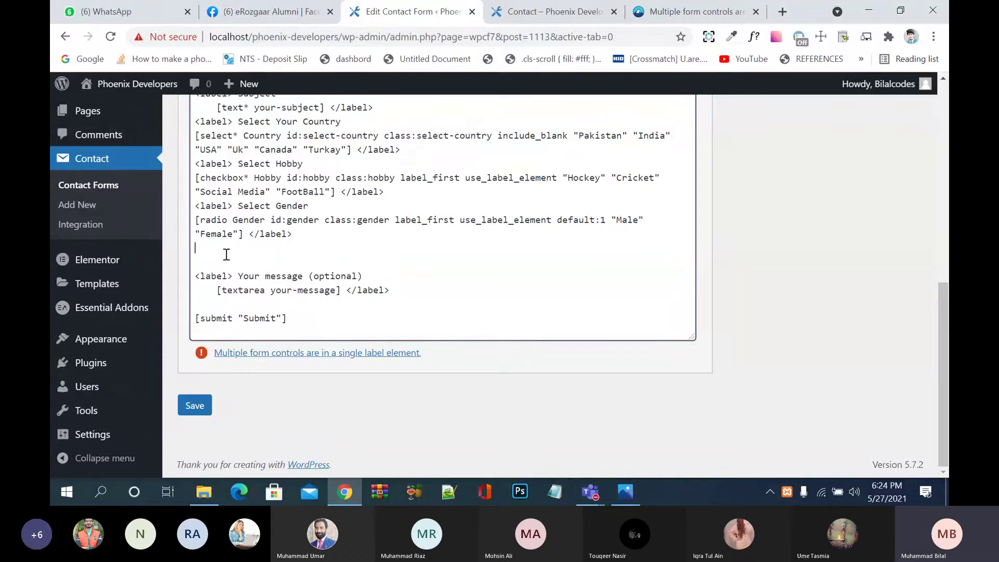
key(ctrl+z)
key(Return)
scroll(335, 177, up, 5)
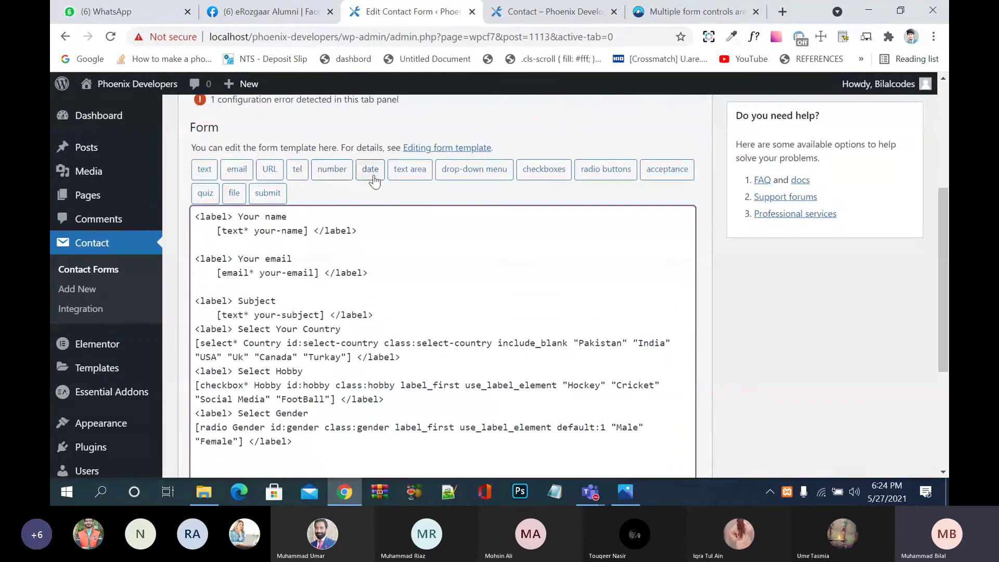
click(376, 174)
Step: Make the date field required, name it 'Date of Birth', and use it as placeholder
click(393, 147)
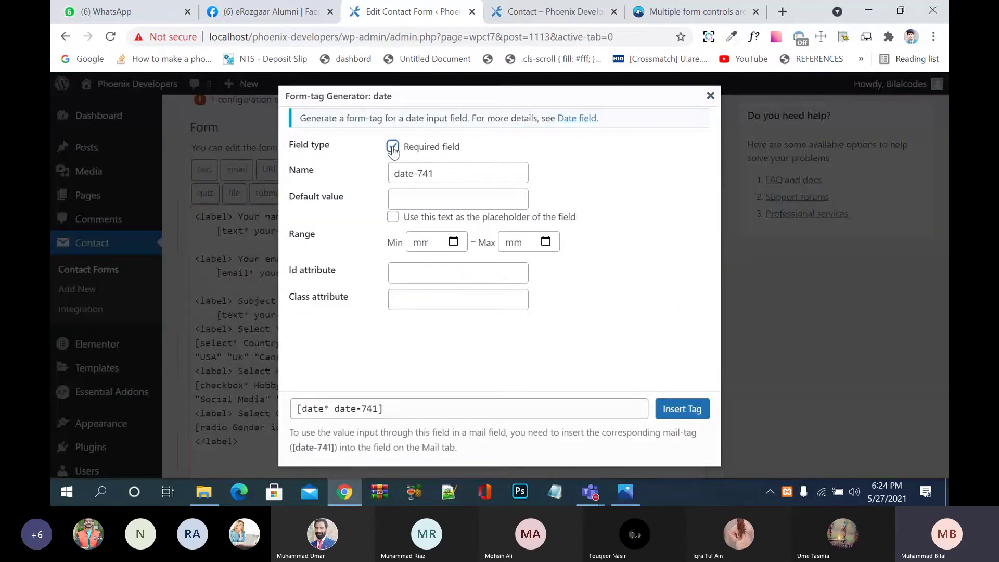
click(452, 177)
drag(452, 176, 375, 180)
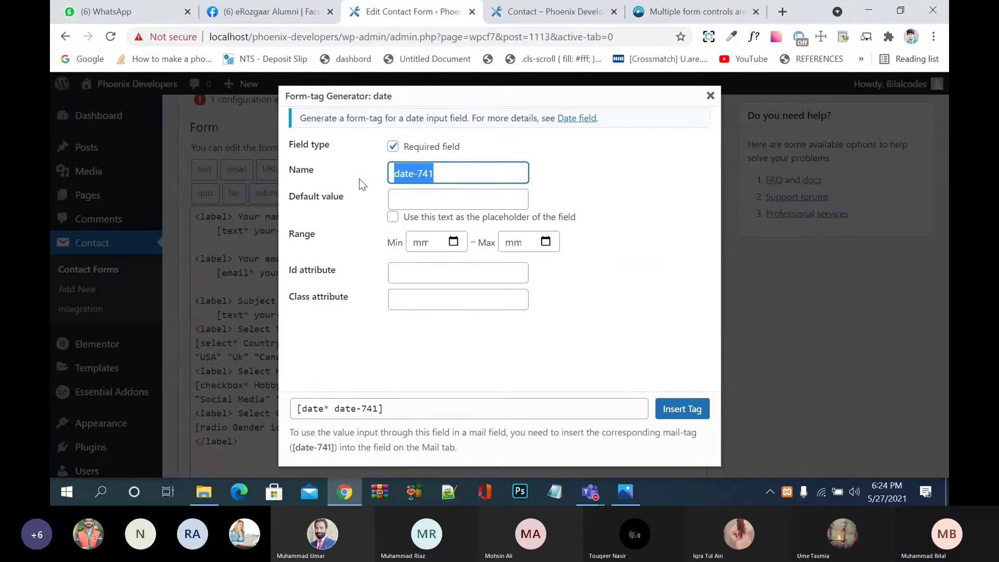
text(Date of)
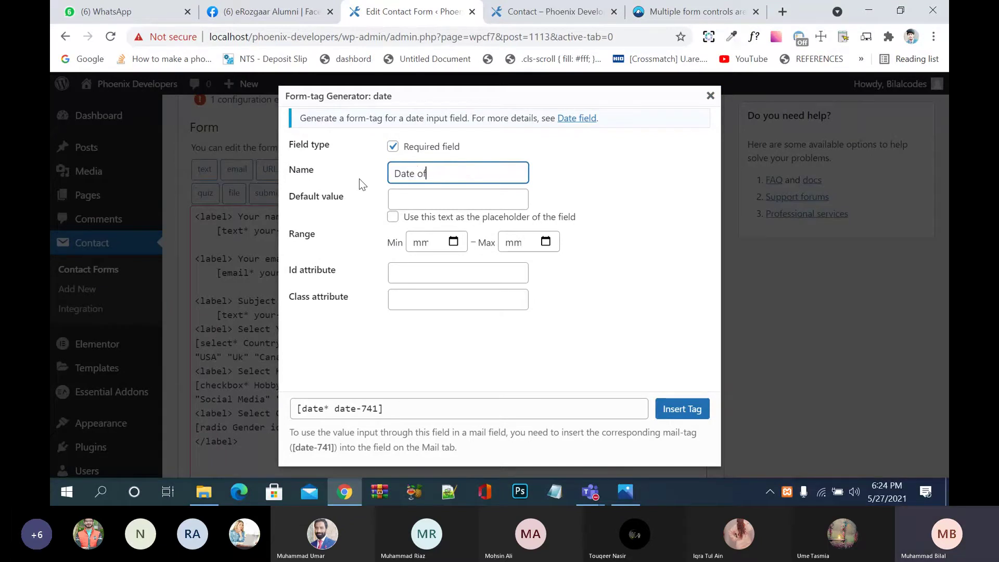
text( Birth)
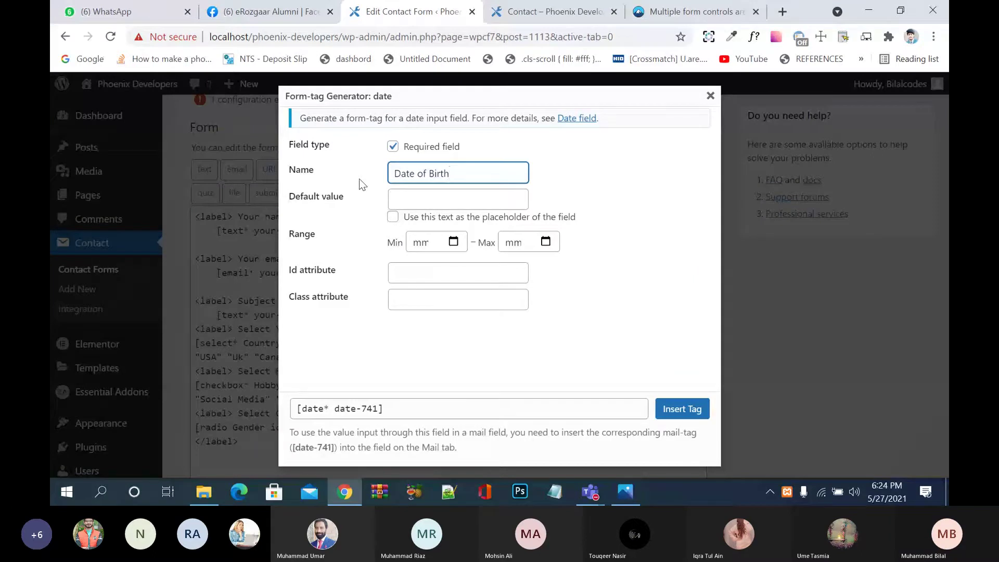
click(424, 197)
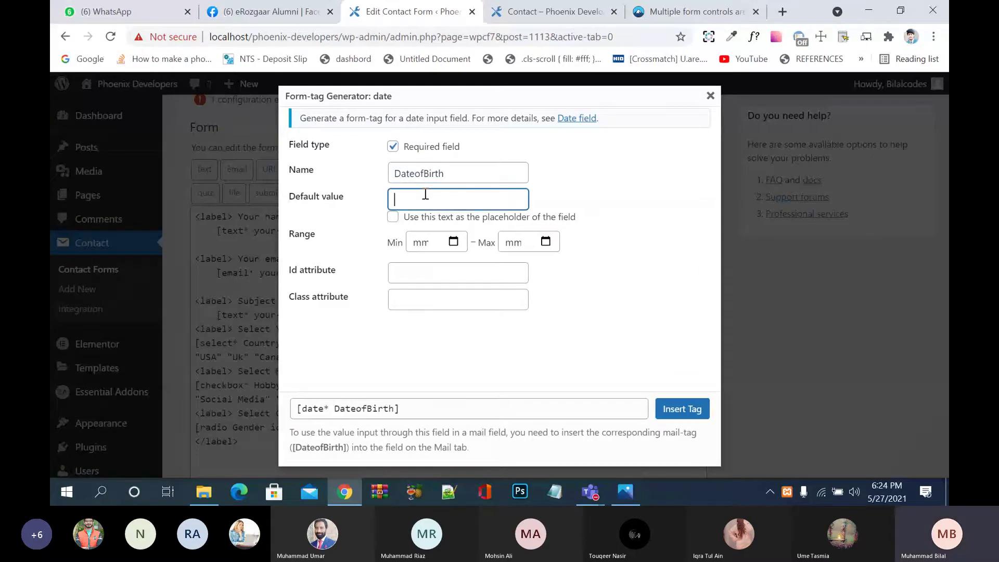
click(394, 217)
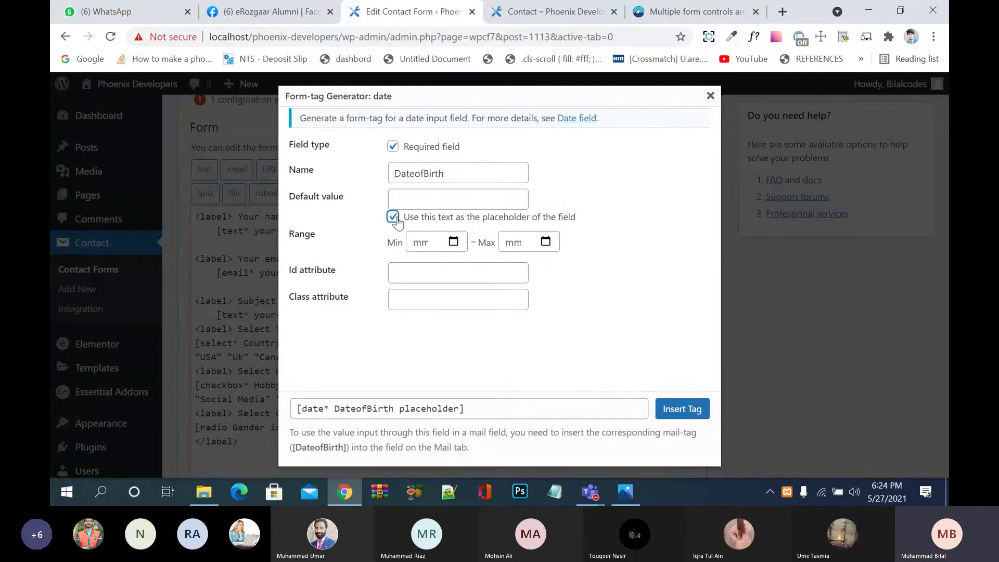
Step: Browse the Min date calendar's day and month-year views
click(455, 244)
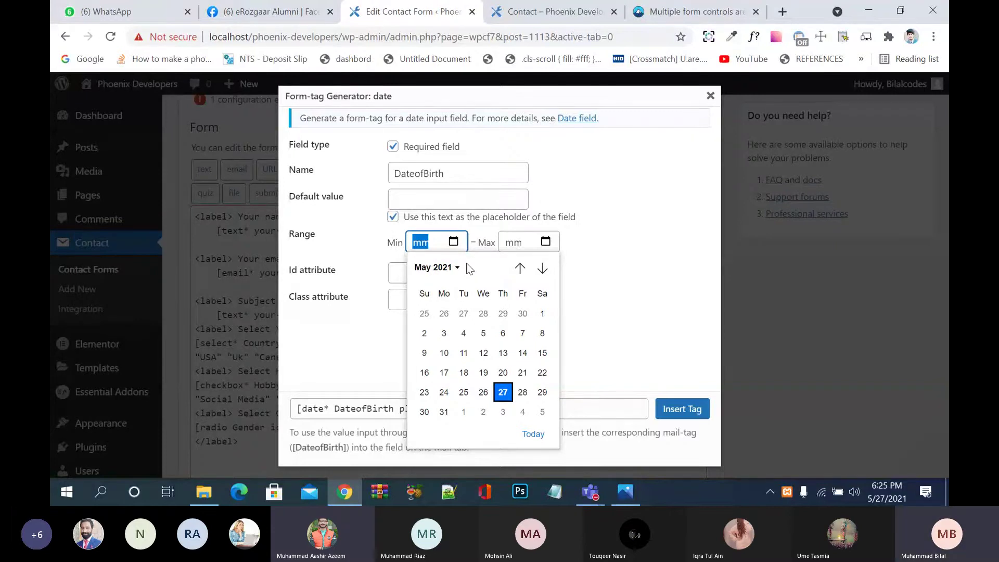
click(458, 268)
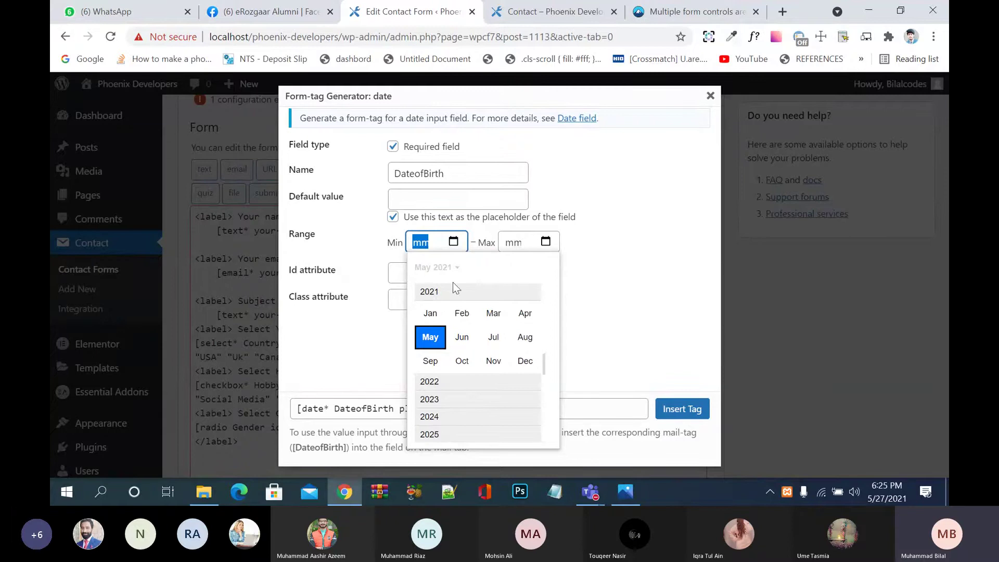
click(454, 243)
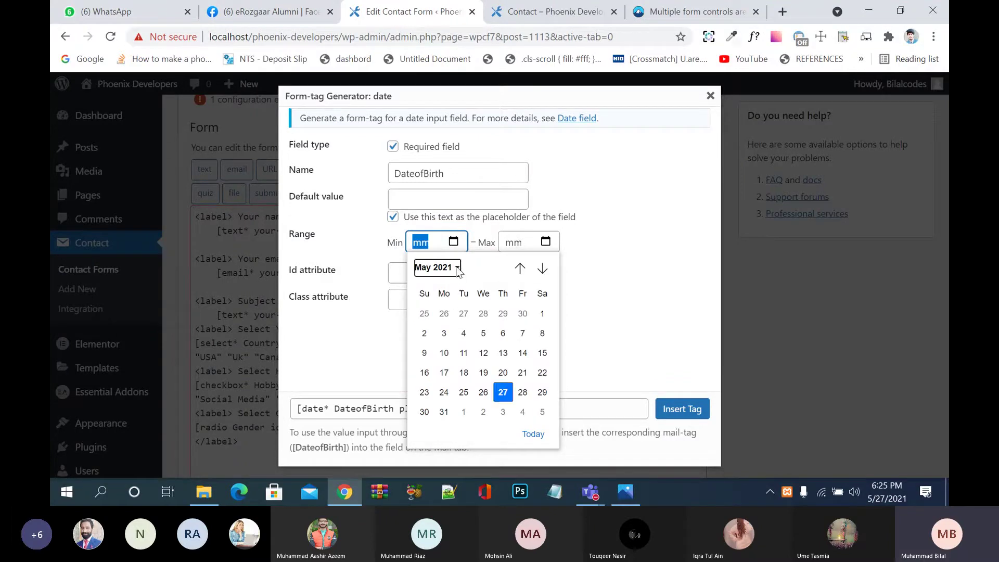
click(437, 268)
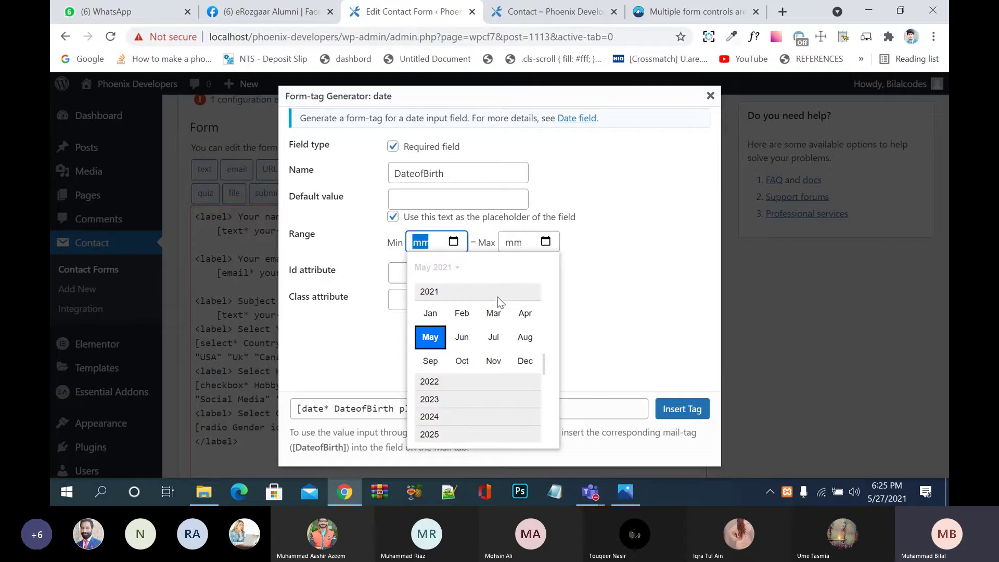
click(527, 243)
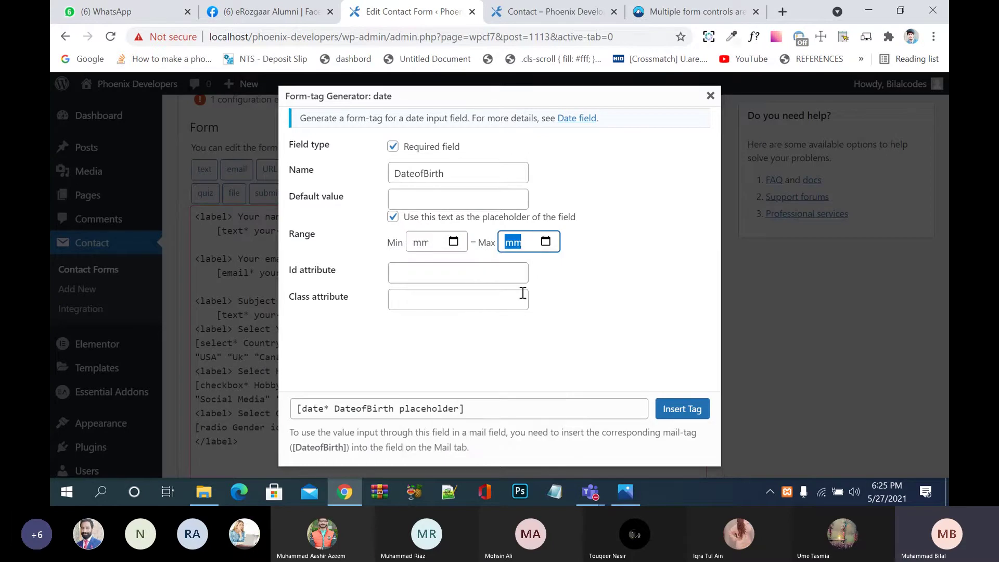
Step: Open the Min date calendar, step back several months, and show the month-year chooser
click(546, 242)
click(546, 268)
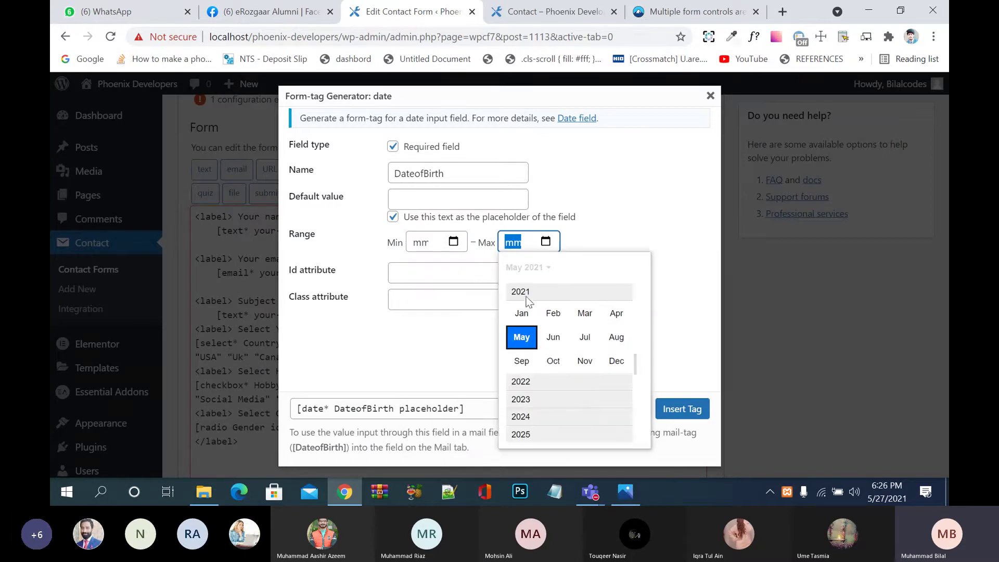
click(453, 249)
click(453, 248)
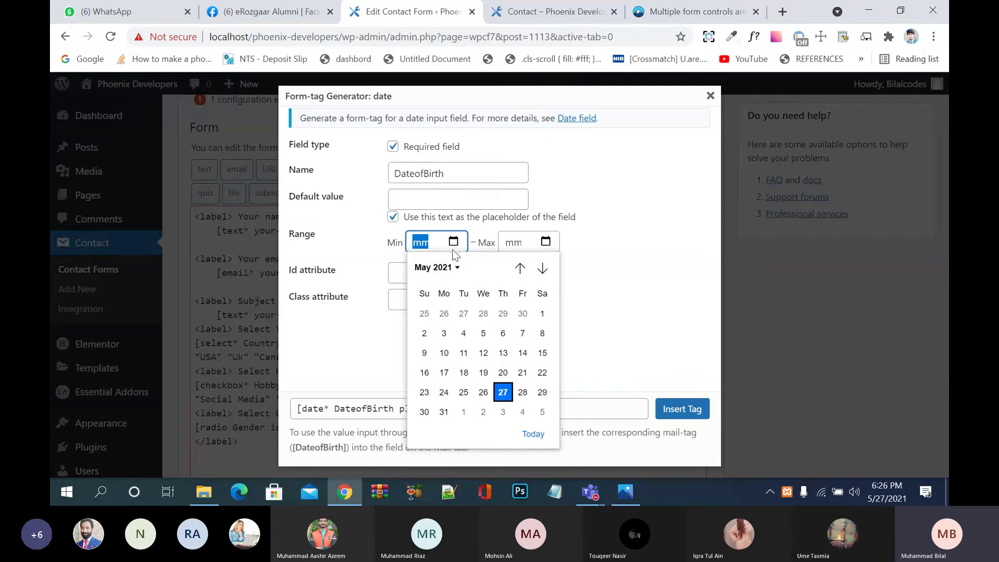
click(453, 267)
click(452, 267)
click(520, 268)
click(521, 269)
click(521, 269)
click(521, 268)
click(520, 268)
click(520, 268)
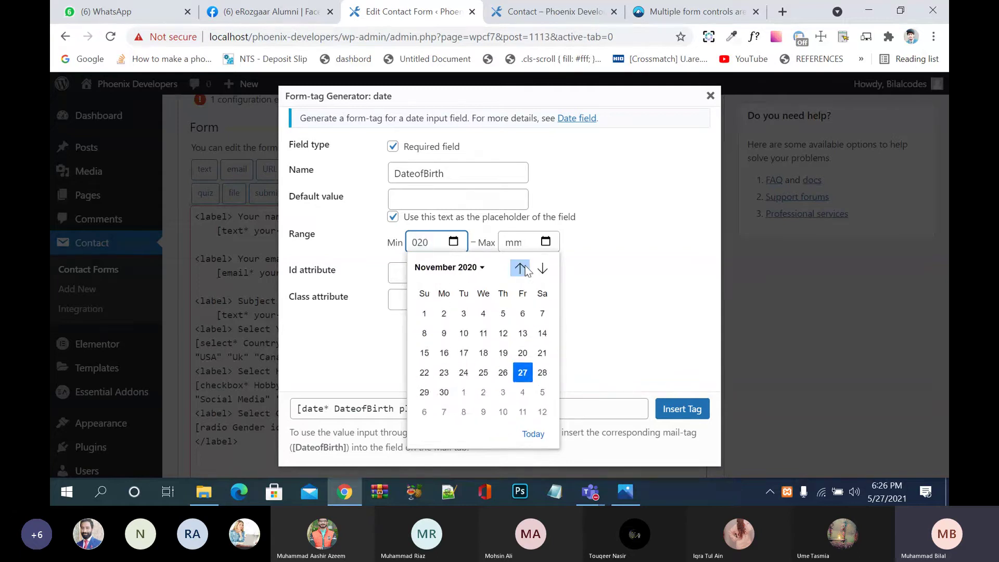
click(520, 269)
click(460, 267)
click(460, 267)
click(460, 267)
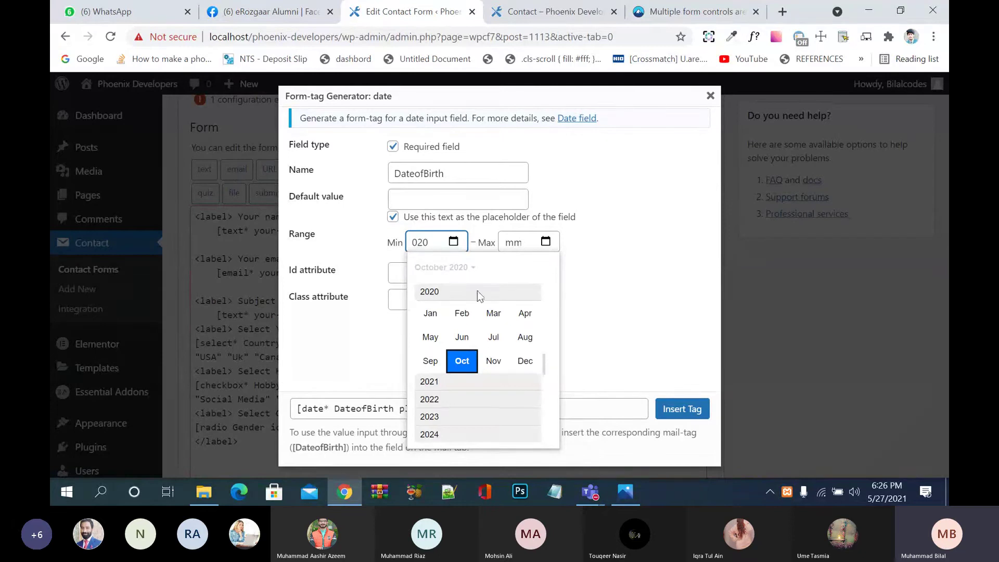
Step: Set the Min date to 1938-01-27 by choosing year 1938, January and day 27
drag(543, 364, 541, 319)
scroll(537, 311, up, 5)
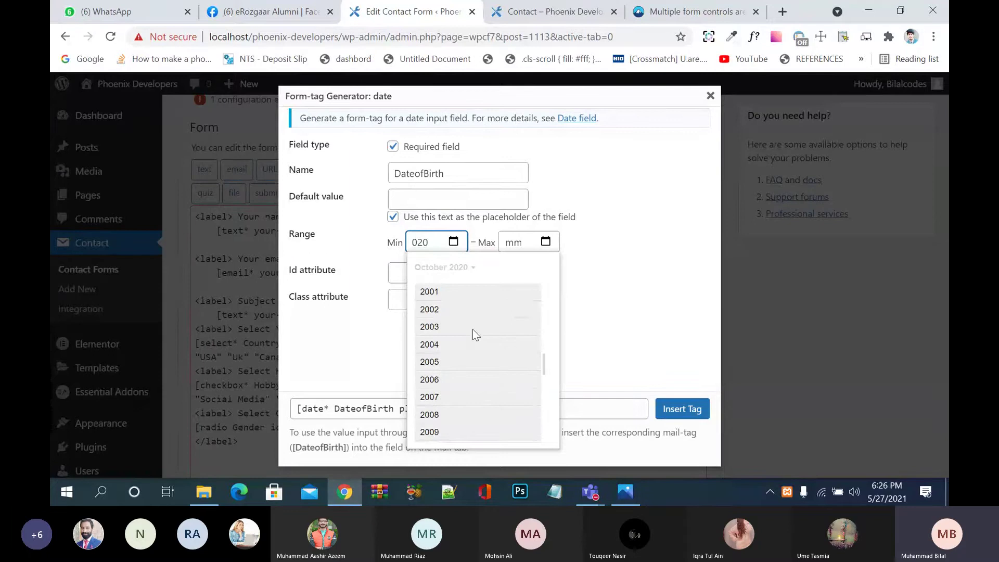
scroll(539, 318, up, 3)
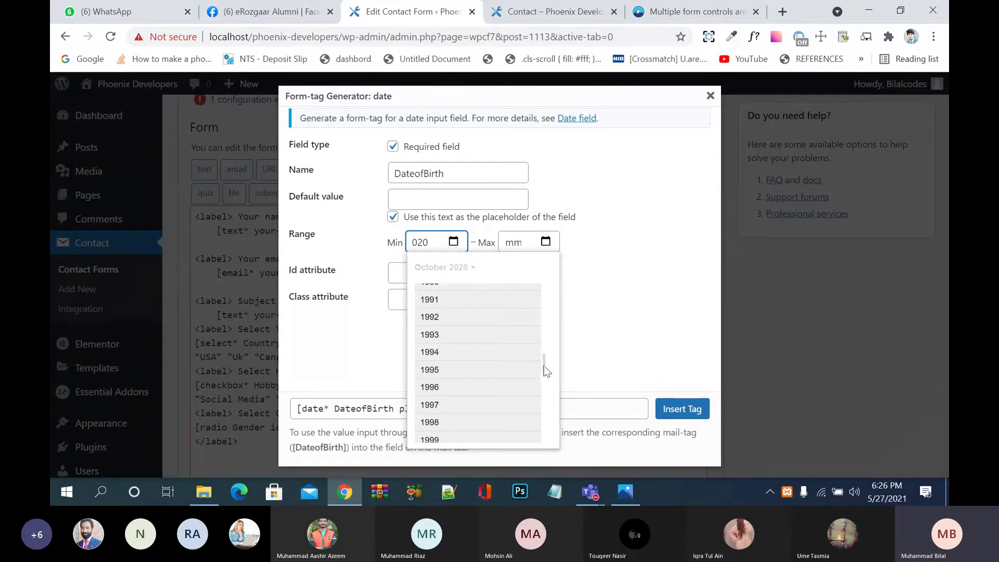
drag(544, 366, 547, 310)
scroll(546, 307, up, 15)
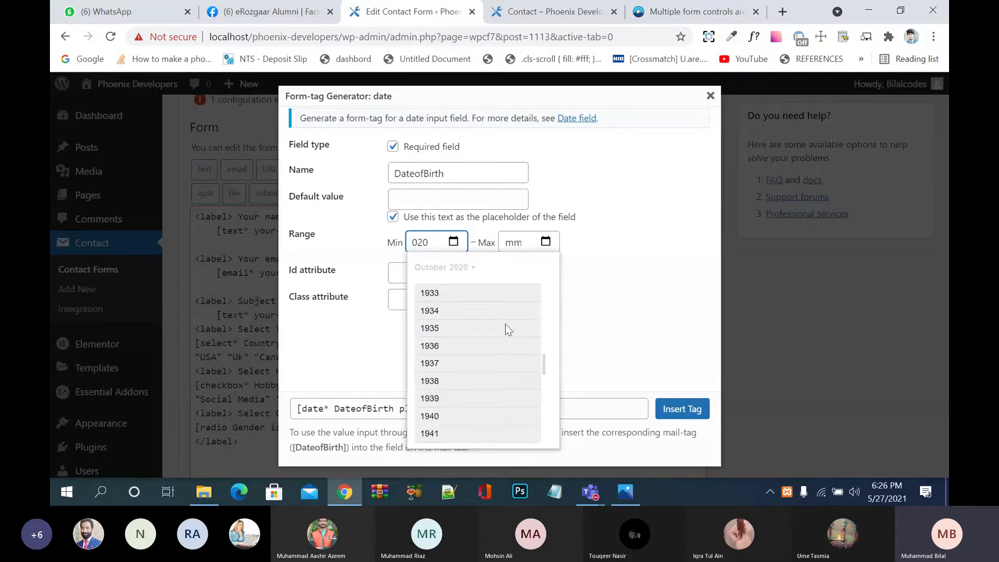
click(434, 383)
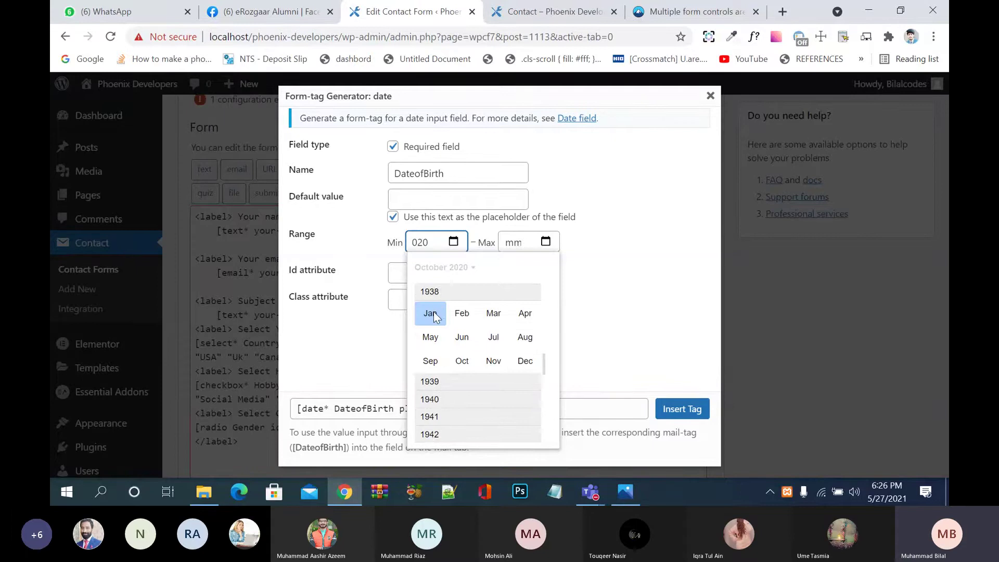
click(436, 312)
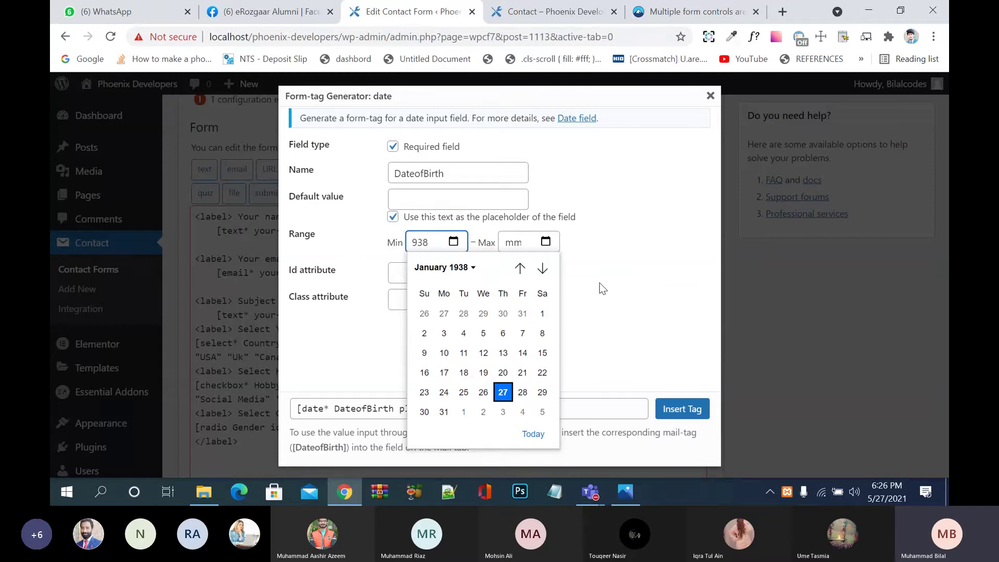
click(600, 282)
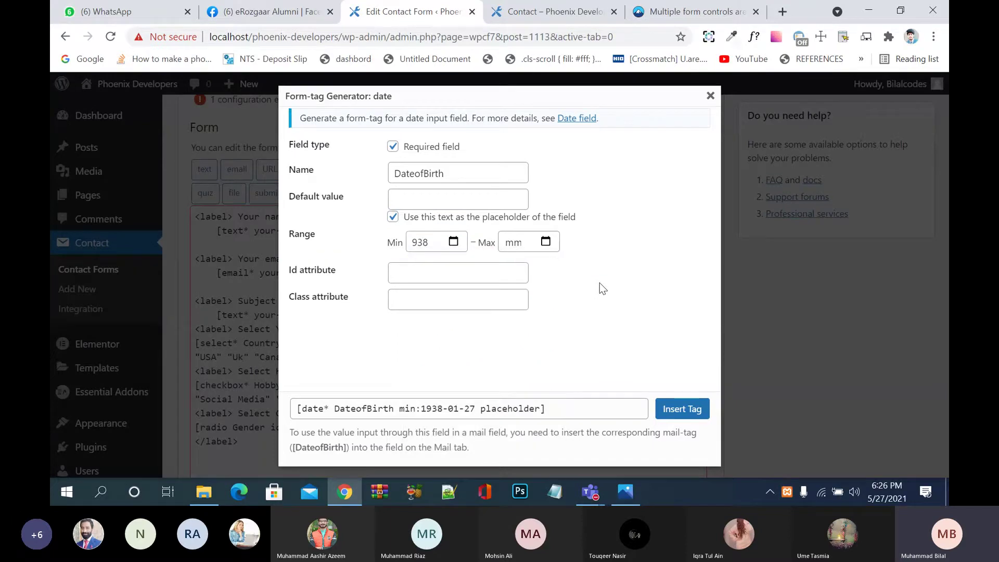
Step: Set the Max date to 2002-05-27
click(548, 242)
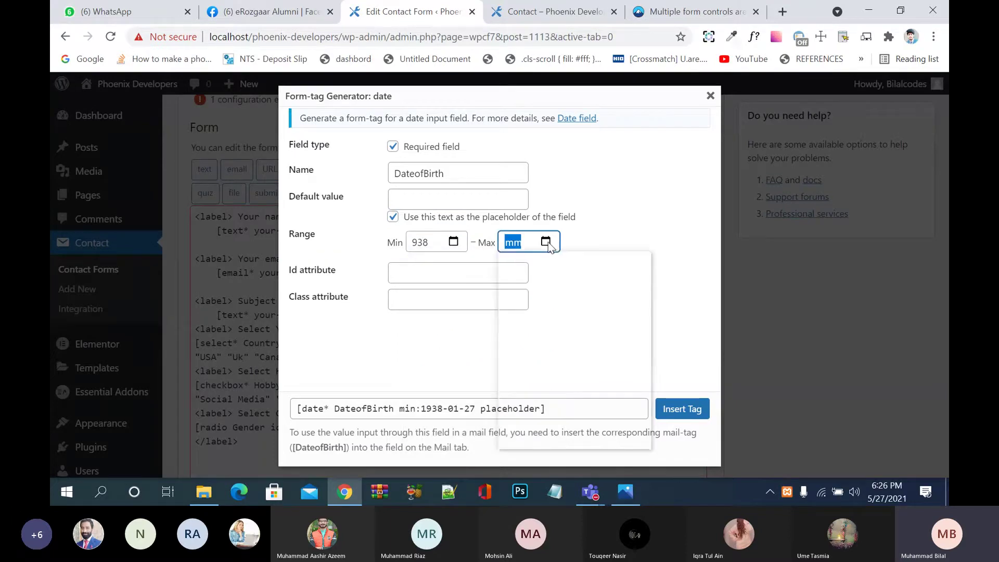
click(547, 266)
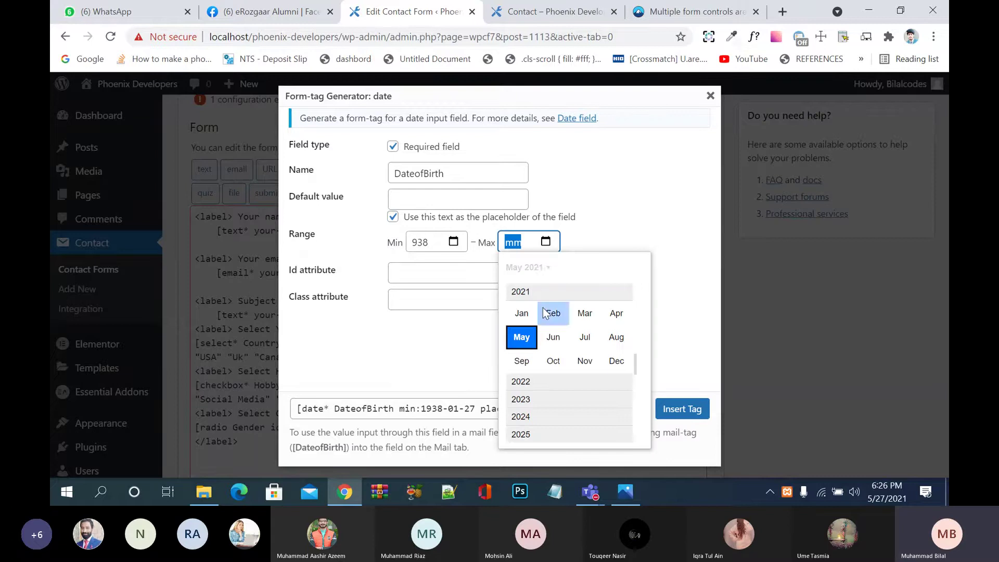
drag(632, 362, 629, 310)
scroll(629, 311, up, 5)
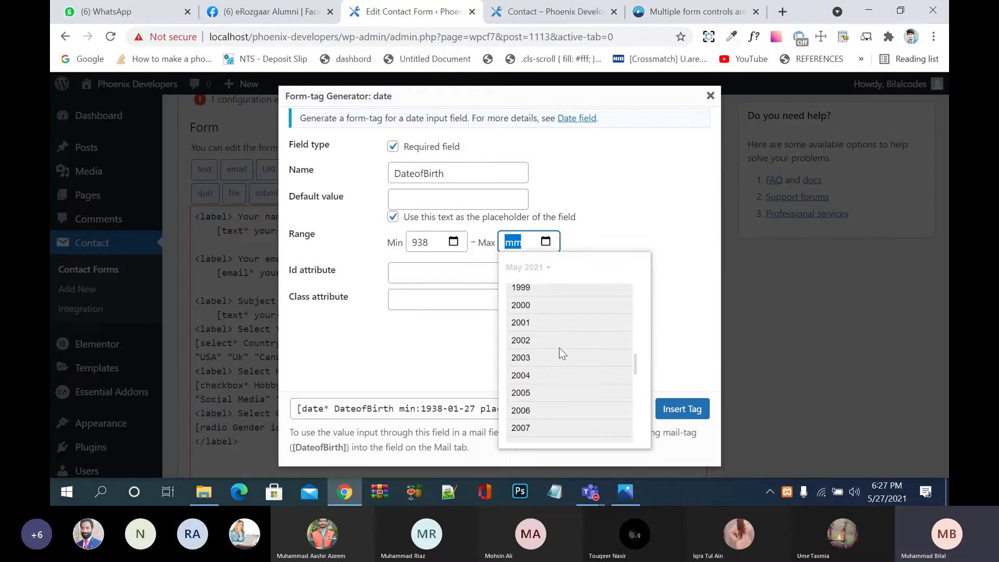
click(527, 344)
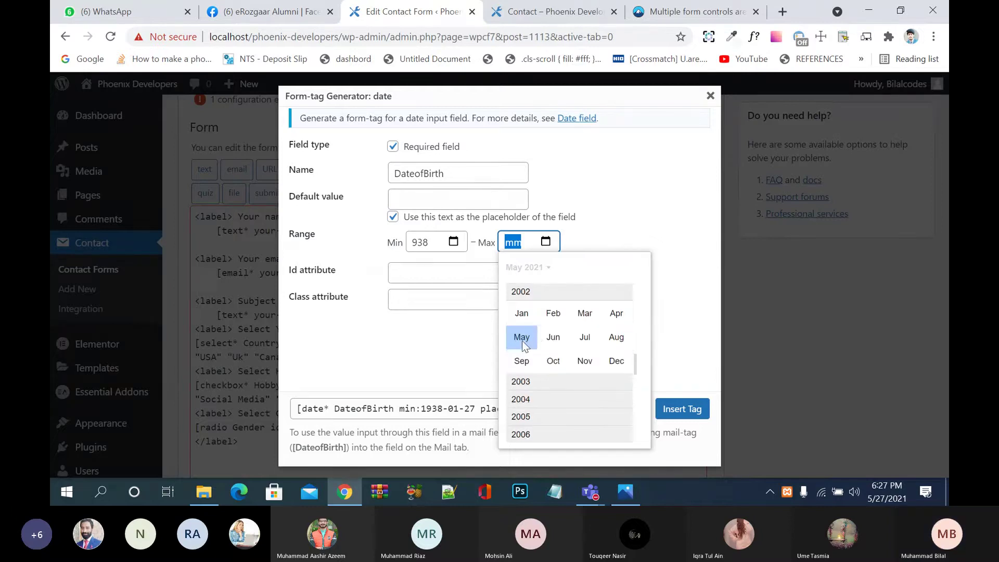
click(529, 341)
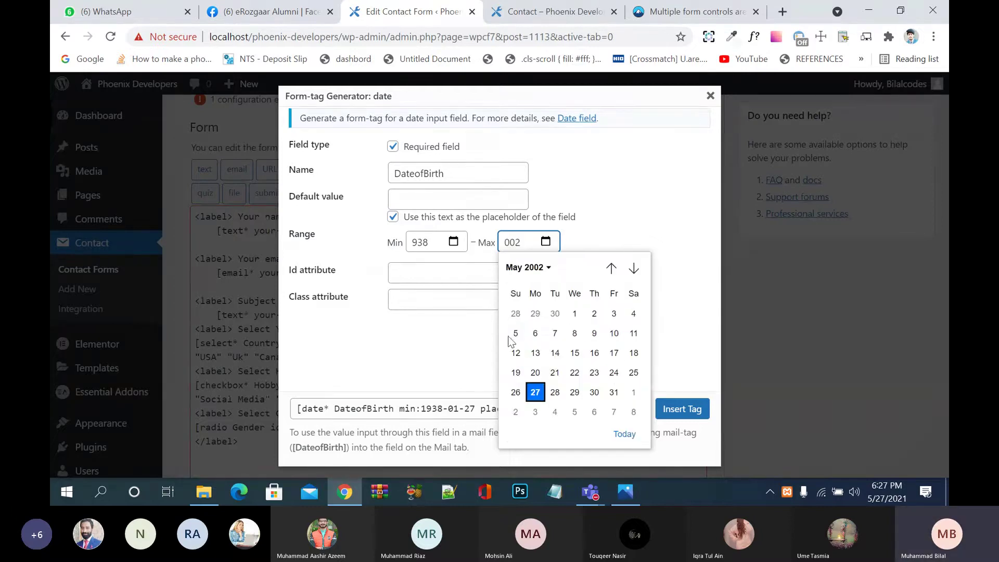
click(536, 393)
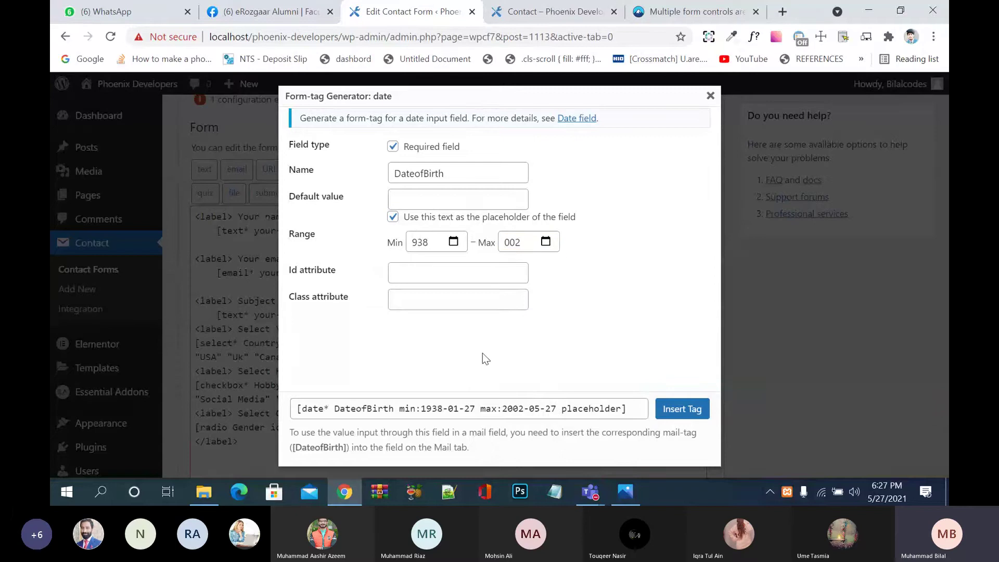
Step: Give the date field id 'dob' and class 'dob', then insert the tag
click(442, 276)
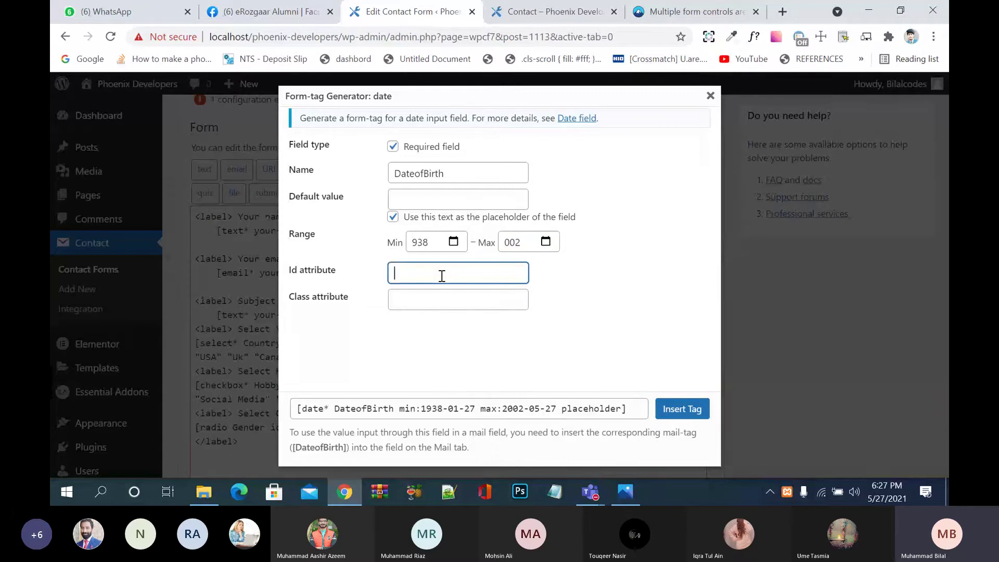
text(dob)
key(Tab)
text(dob)
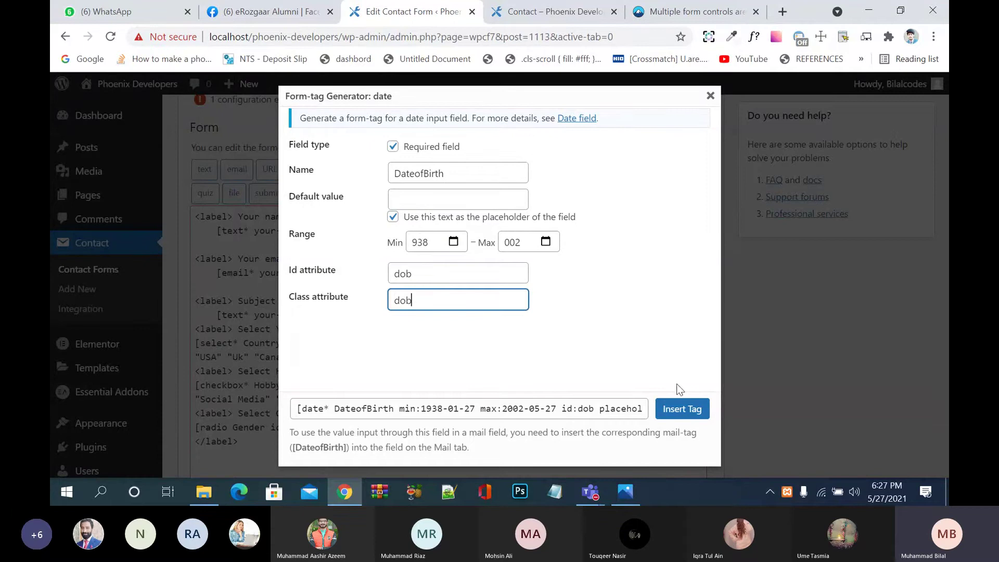
click(683, 409)
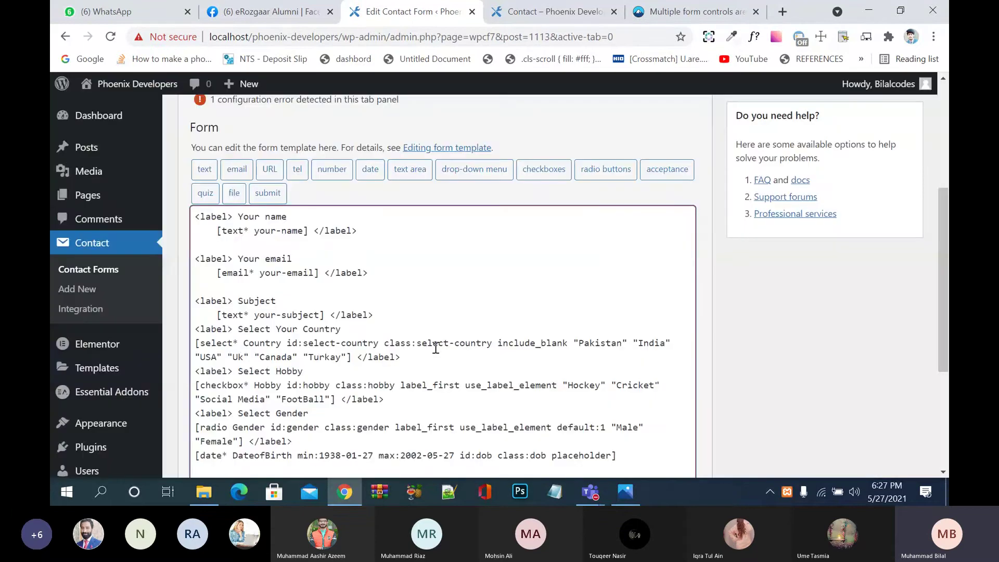
Step: Wrap the [date*] tag in <label> and </label> tags on their own lines
scroll(440, 346, down, 4)
click(293, 255)
key(Return)
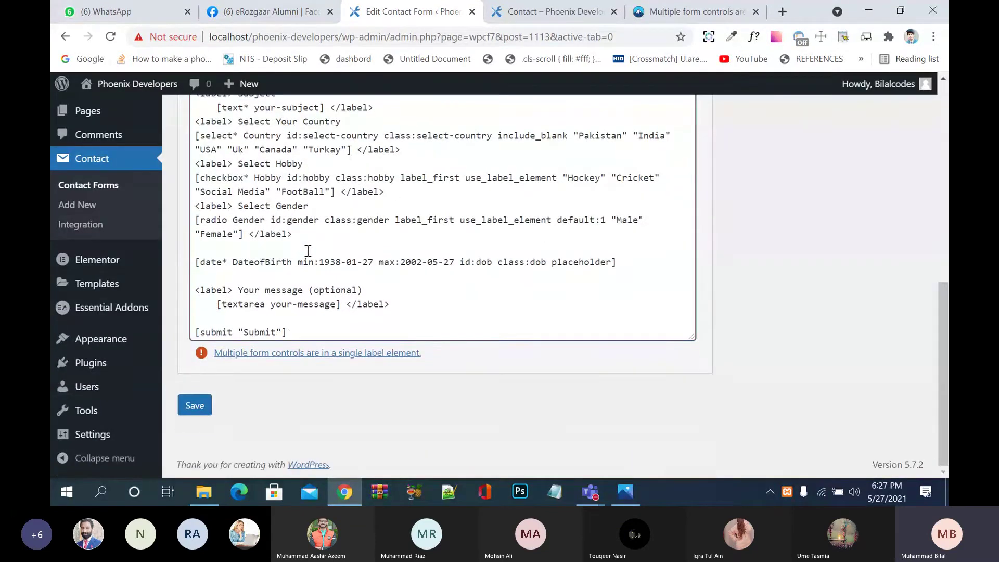
text(<>)
key(Left)
text(label)
click(650, 264)
key(Return)
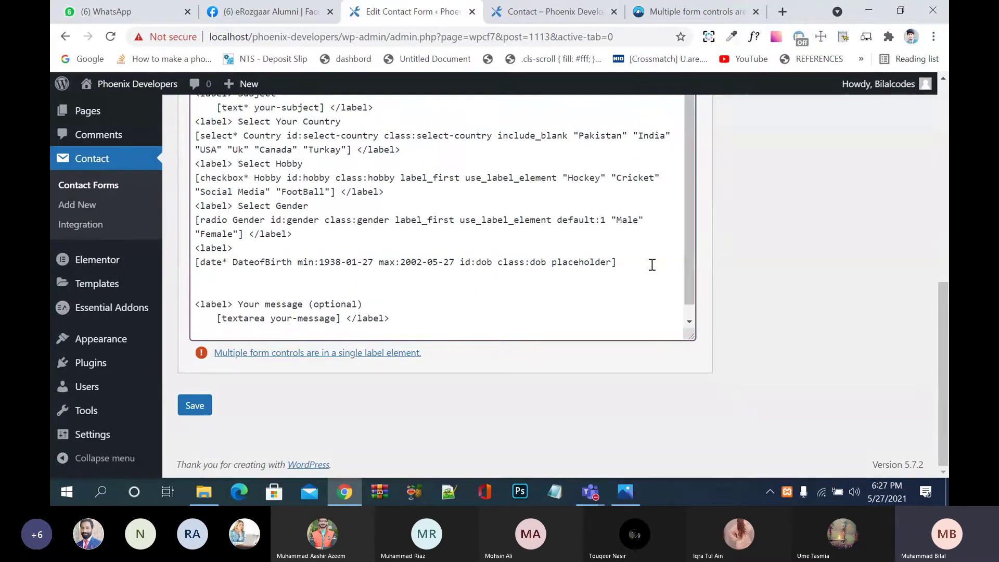
key(BackSpace)
text(<>)
key(Left)
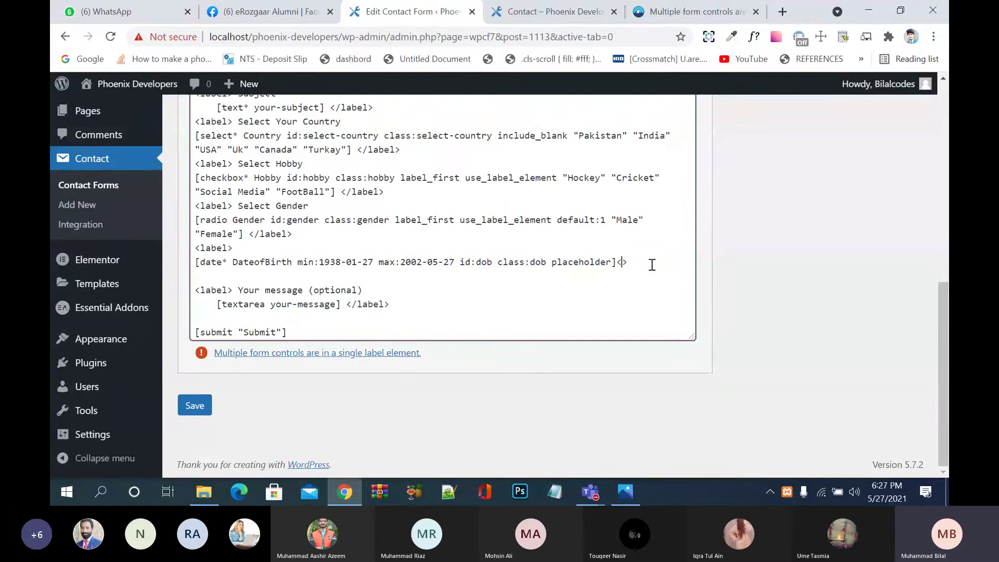
text(/label)
Step: Add the label text 'Choose Date of Birth' and save the form
click(242, 250)
text(Choose DO)
key(BackSpace)
key(BackSpace)
text(Date of Bo)
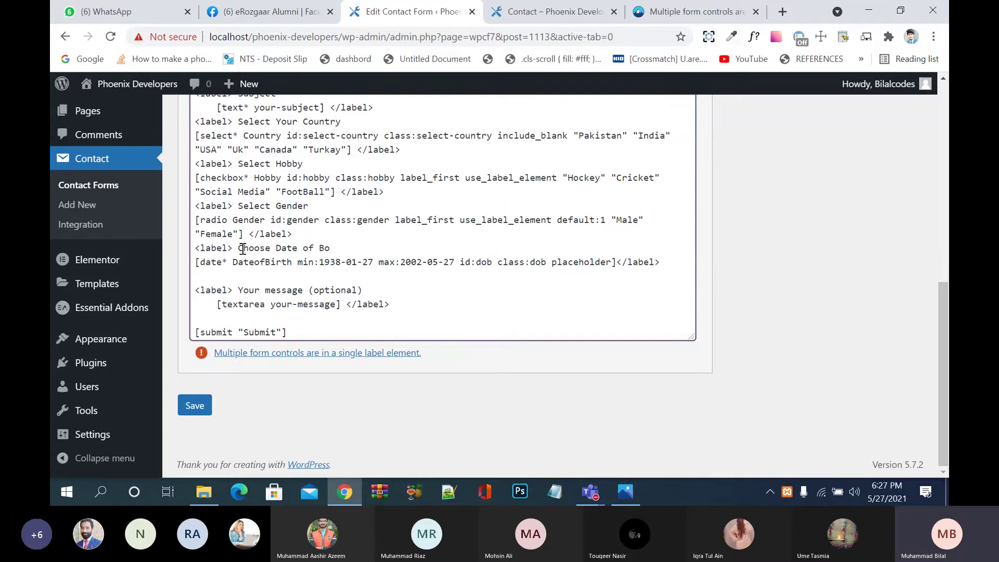
key(BackSpace)
text(irth)
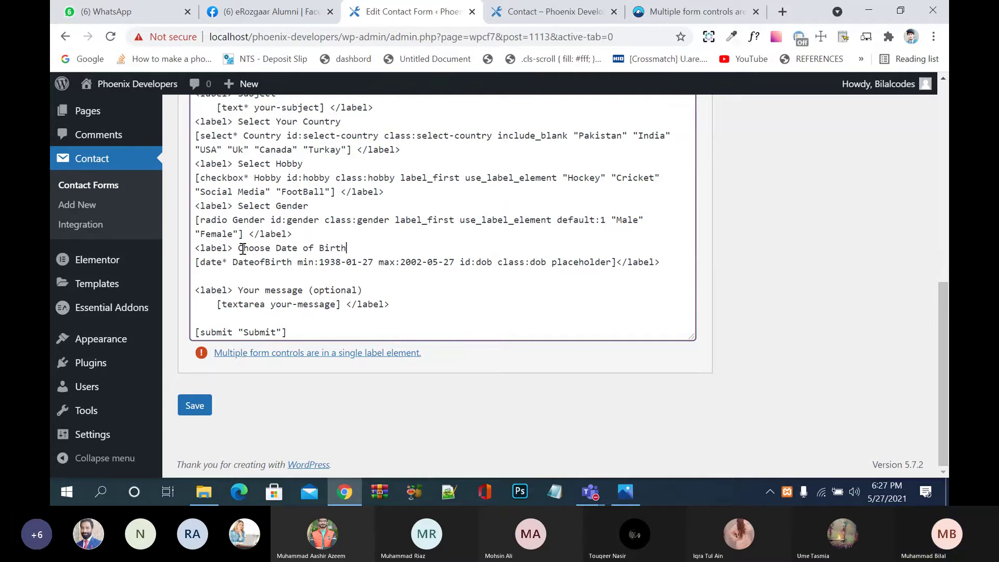
click(195, 414)
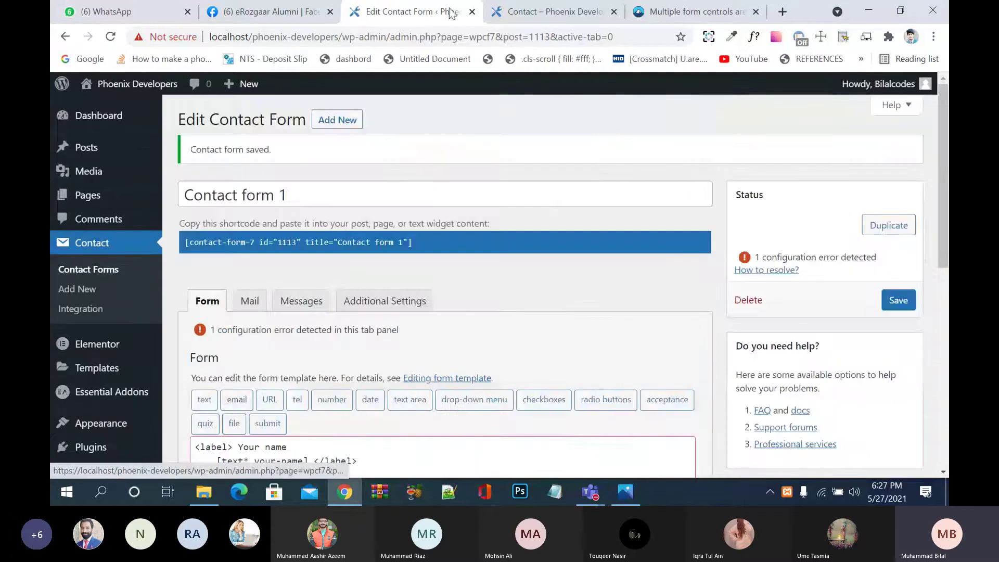
Step: Reload the contact page and pick 15 May 2002 in the Date of Birth picker
click(541, 12)
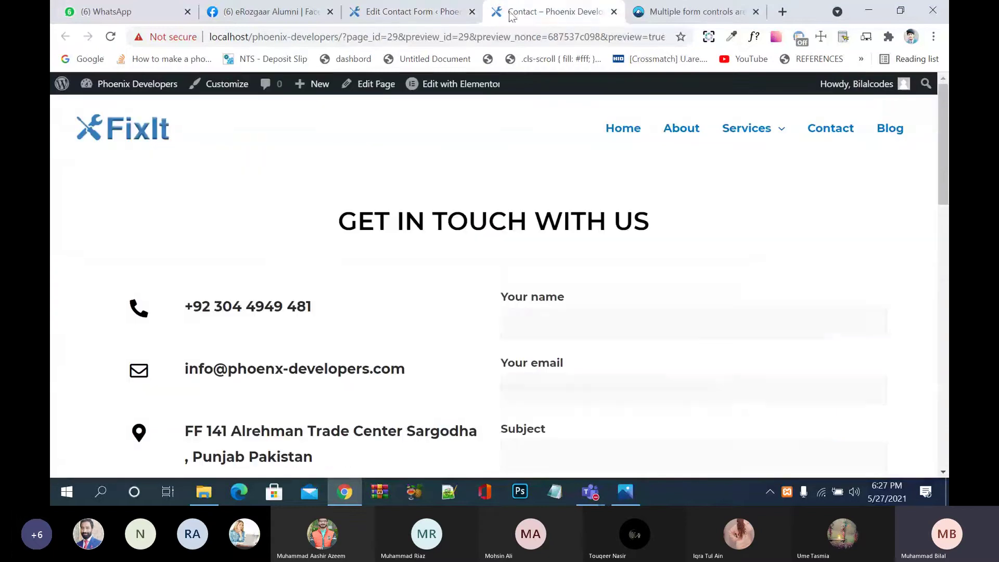
click(110, 36)
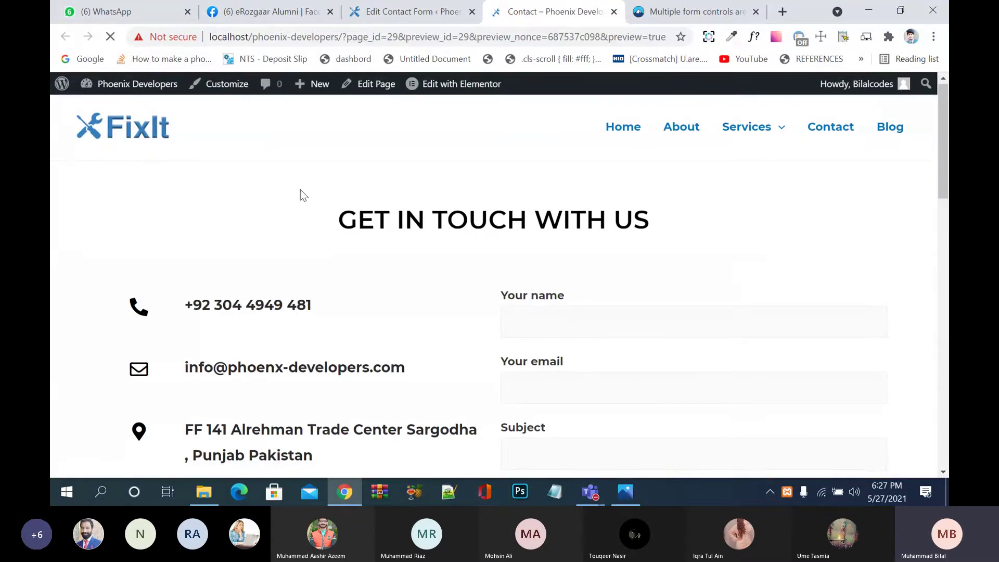
scroll(300, 189, down, 5)
scroll(301, 192, down, 5)
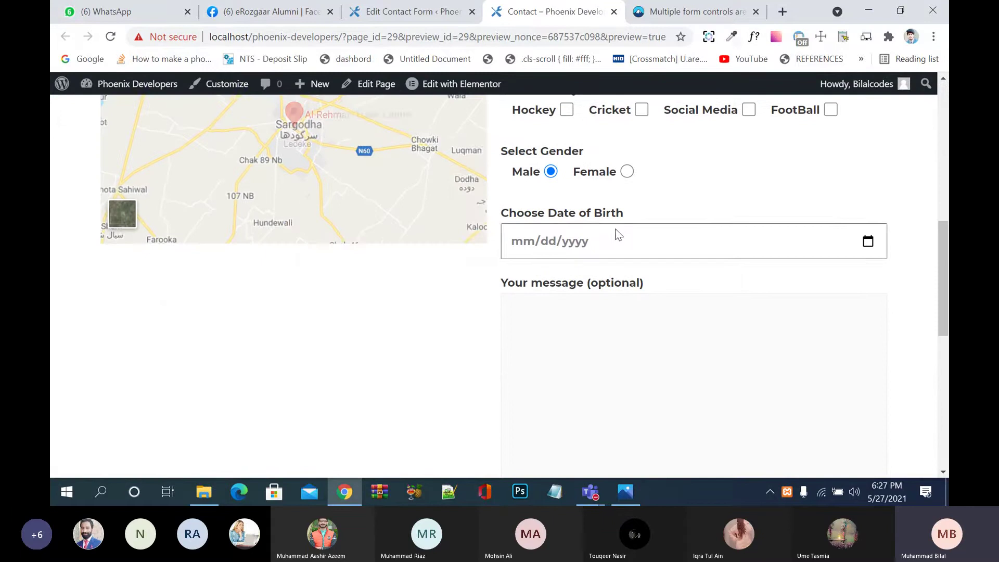
click(618, 234)
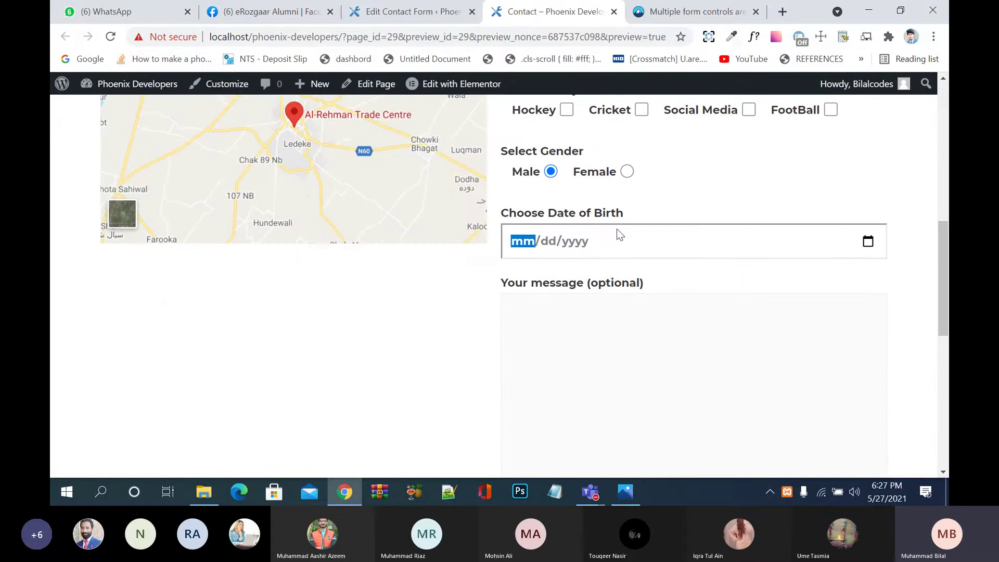
click(869, 243)
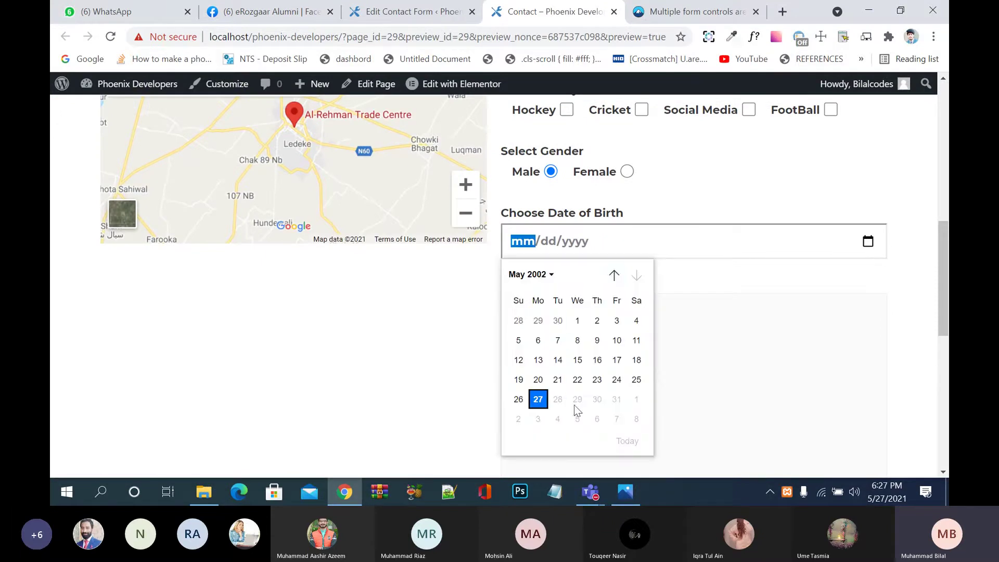
click(548, 275)
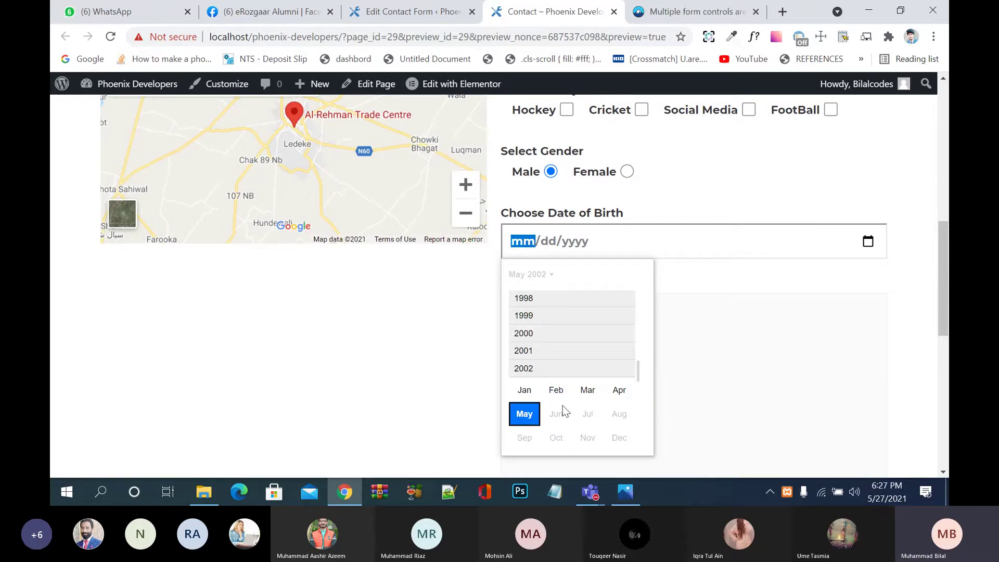
click(720, 401)
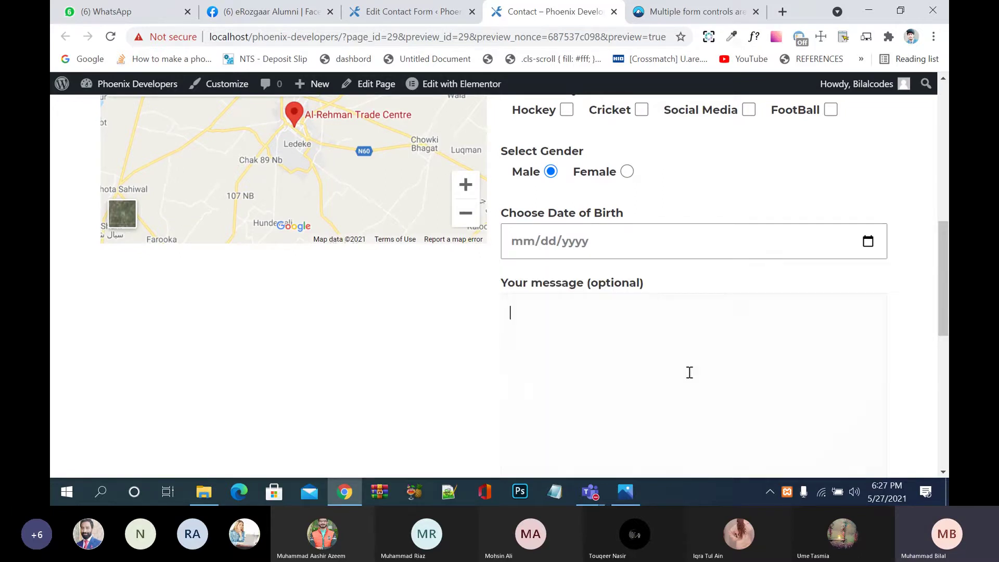
click(648, 240)
click(867, 243)
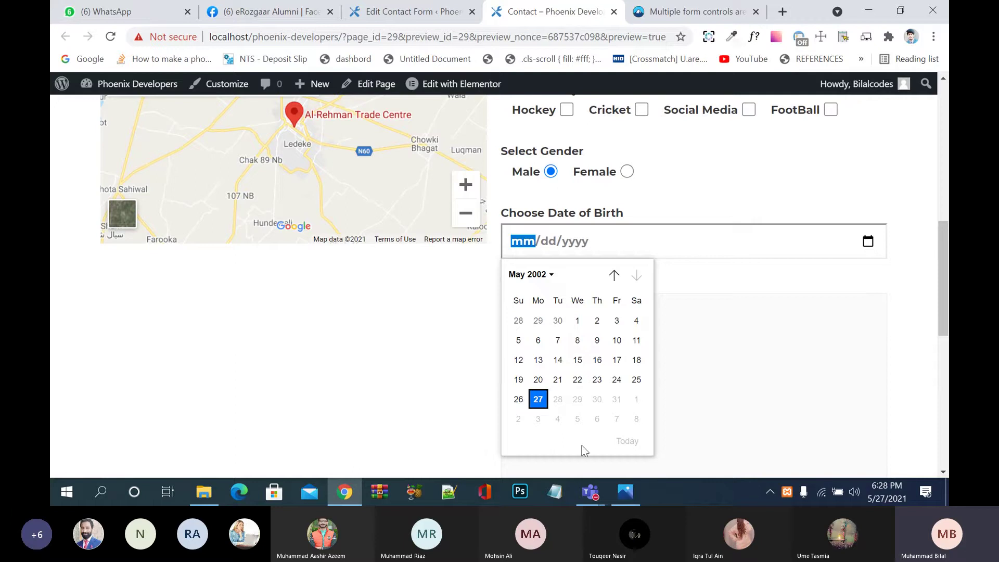
click(578, 360)
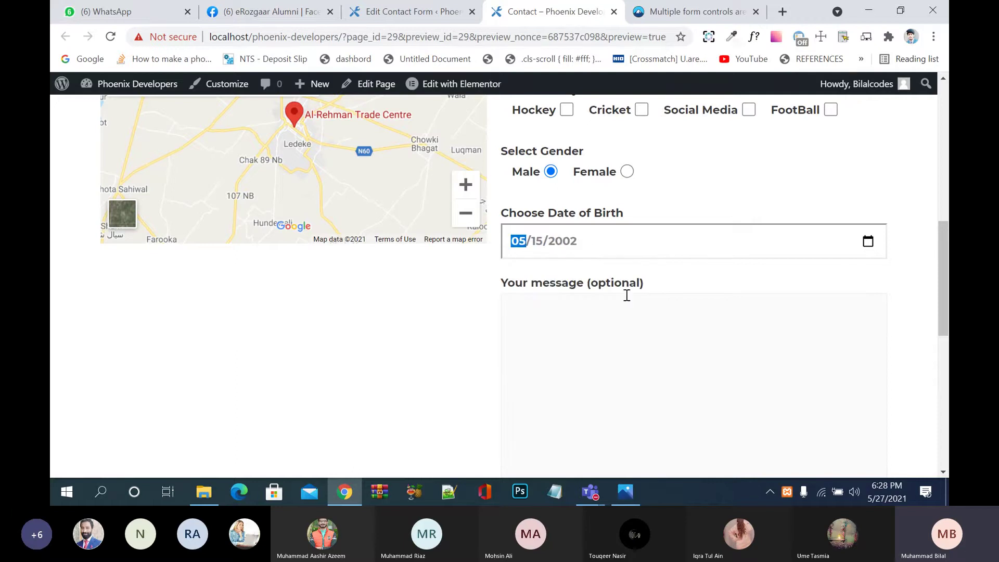
Step: Browse the 2001 and 2000 months, then pick 27 May 2002
click(868, 244)
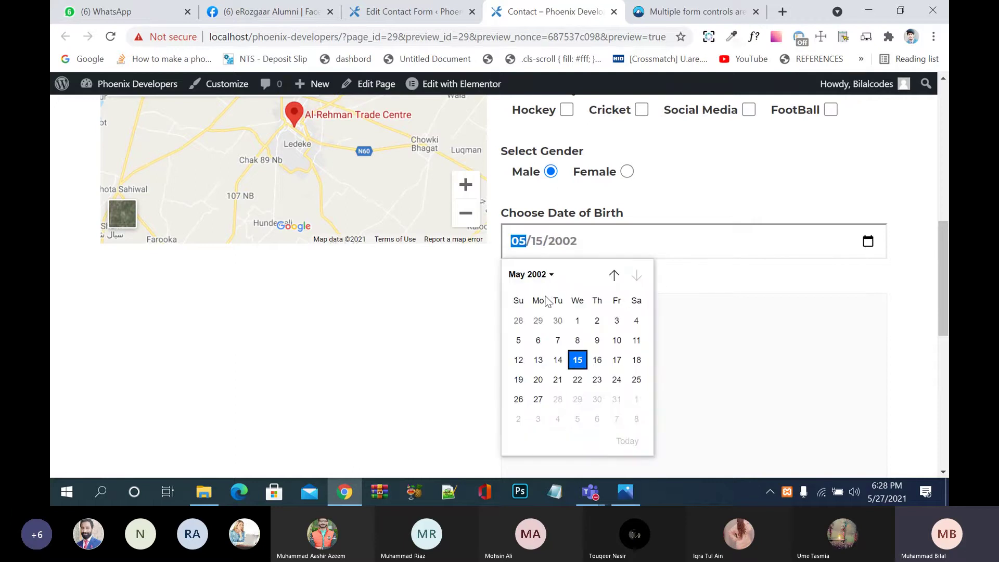
click(550, 275)
click(524, 351)
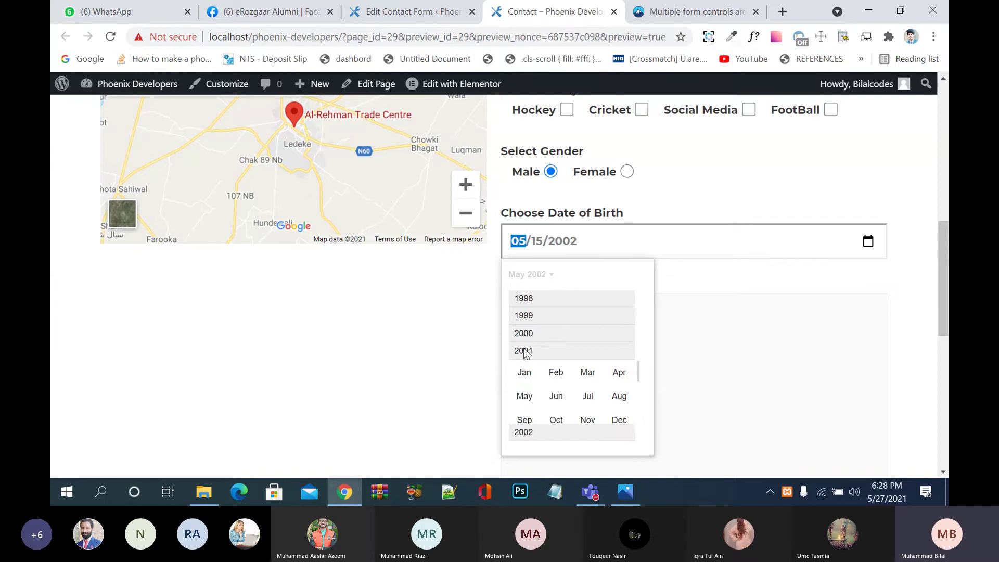
click(526, 334)
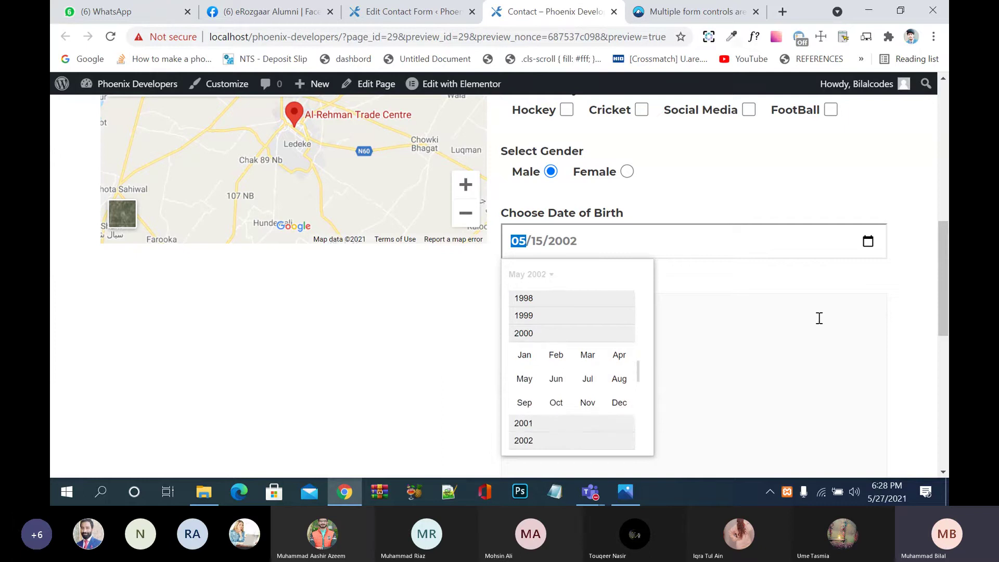
click(819, 318)
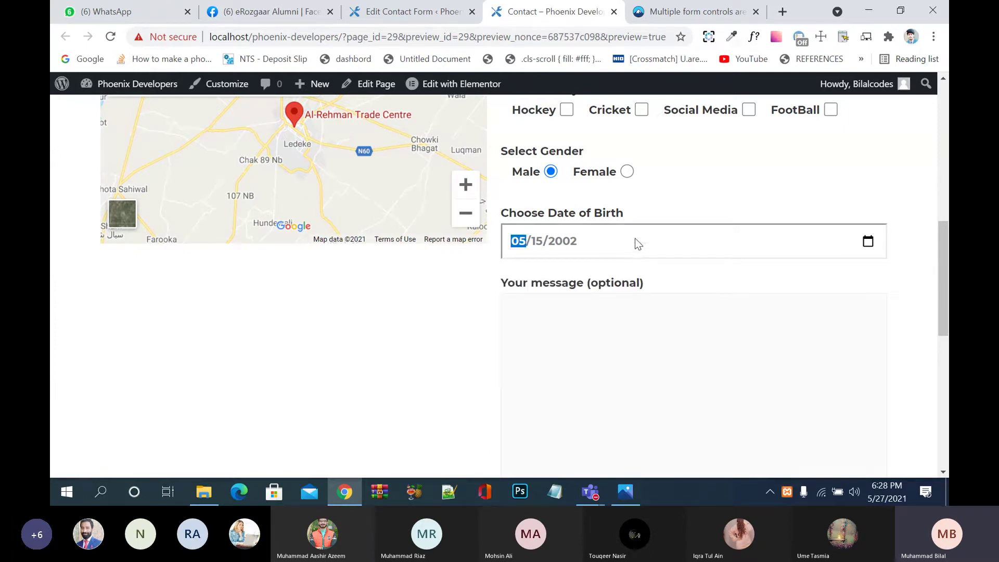
click(867, 241)
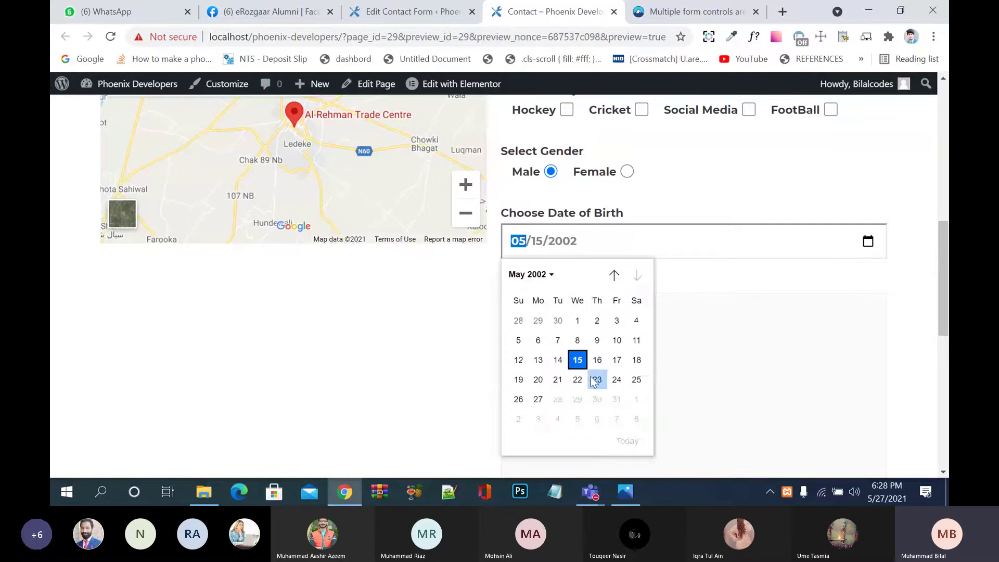
click(583, 360)
click(870, 242)
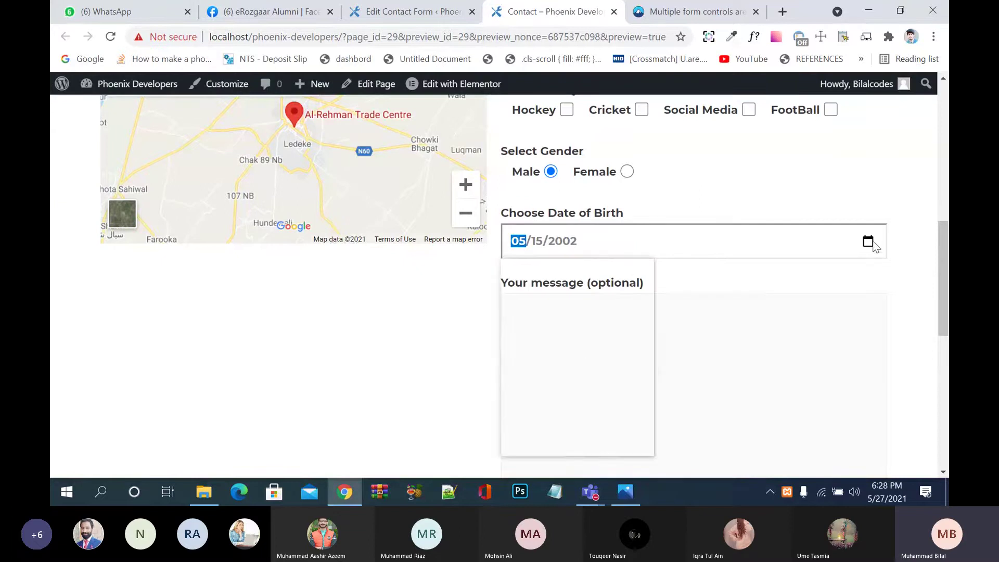
click(539, 399)
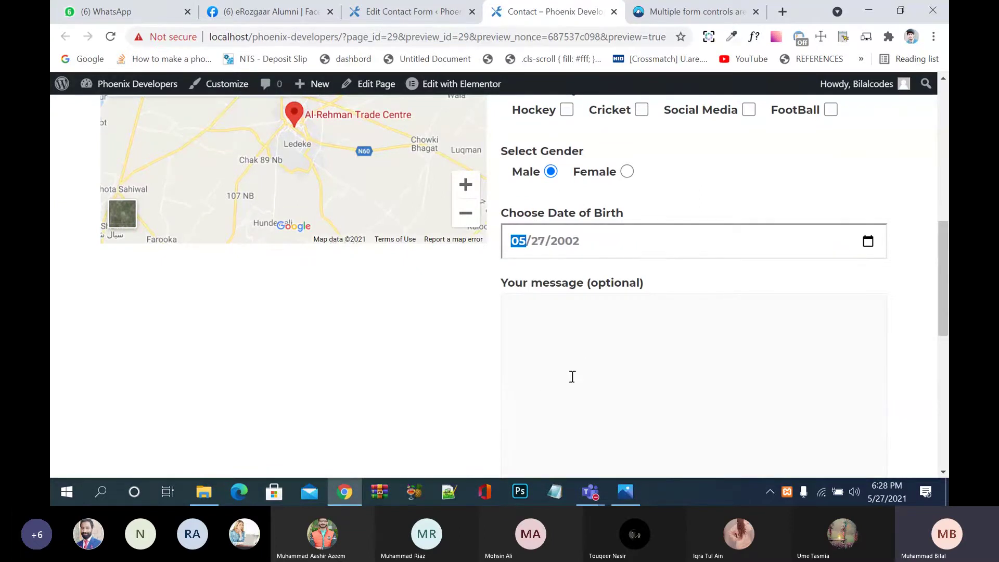
click(868, 241)
click(549, 274)
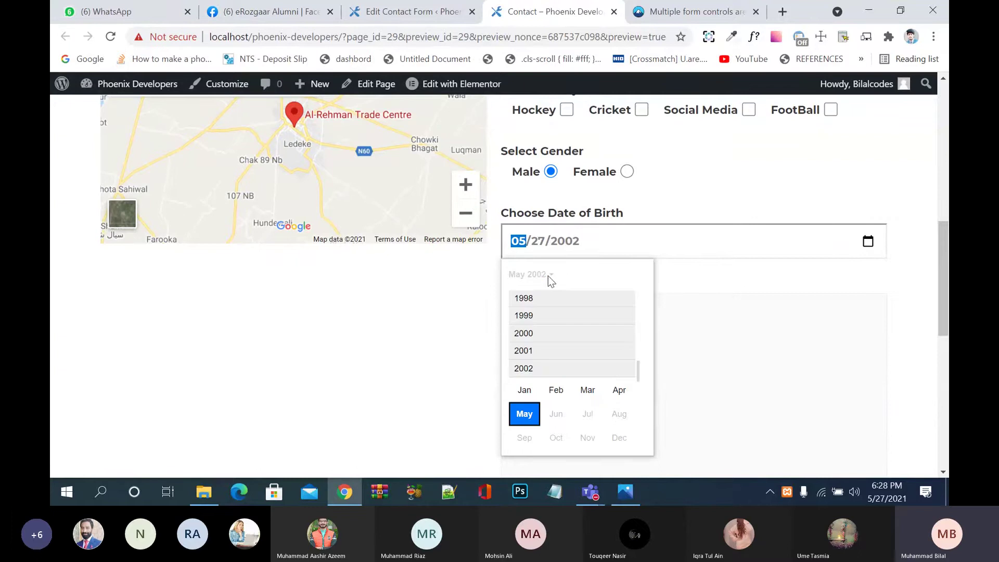
scroll(585, 323, up, 3)
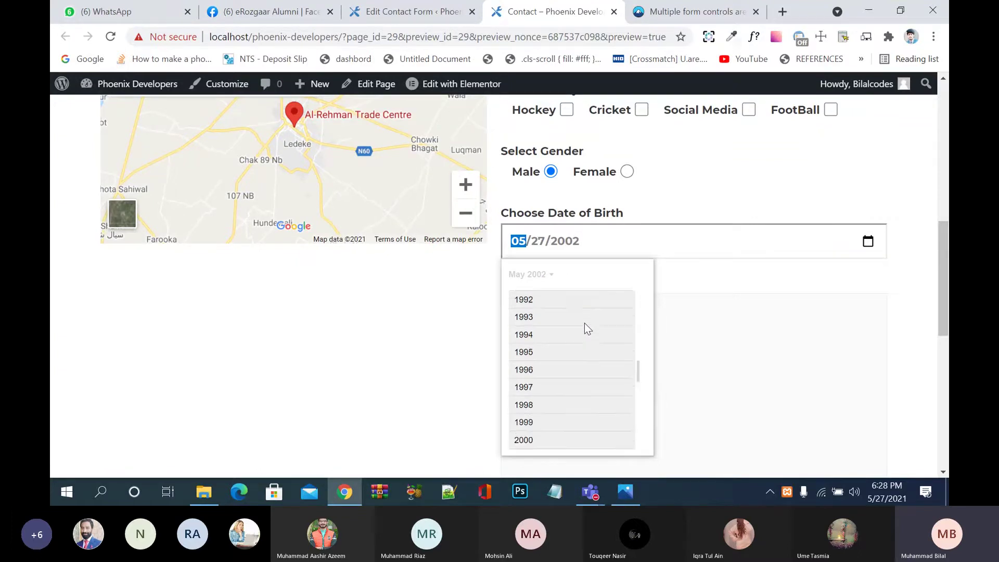
scroll(585, 328, up, 2)
click(538, 275)
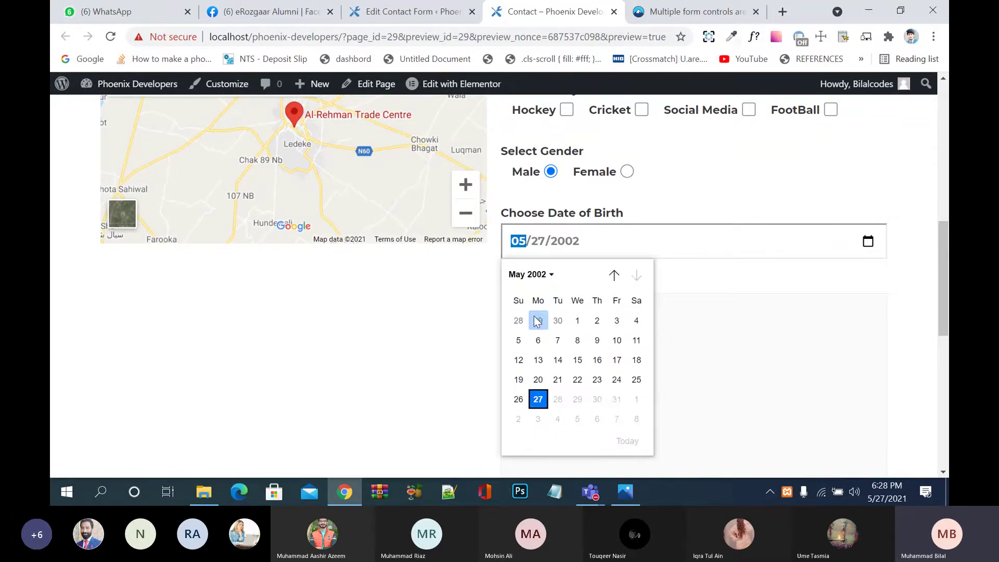
click(551, 276)
click(530, 316)
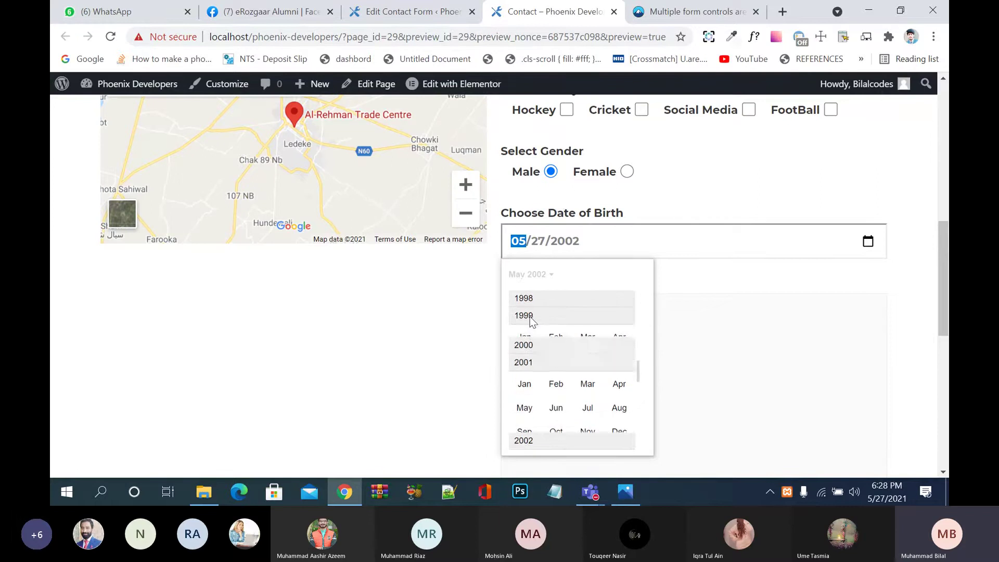
click(524, 338)
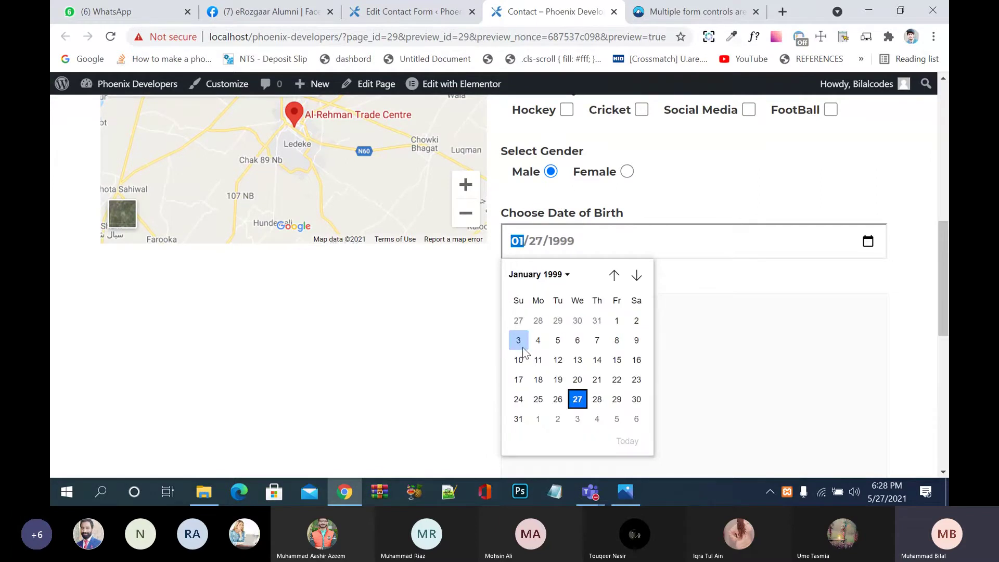
click(522, 348)
Step: Reopen and close the calendar, then return to the contact form editor
click(722, 318)
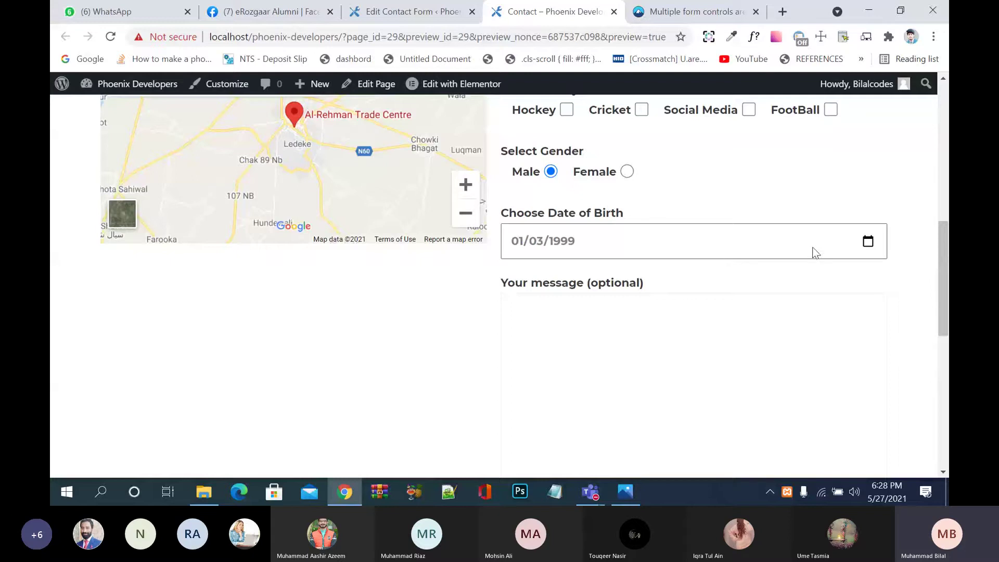
click(778, 242)
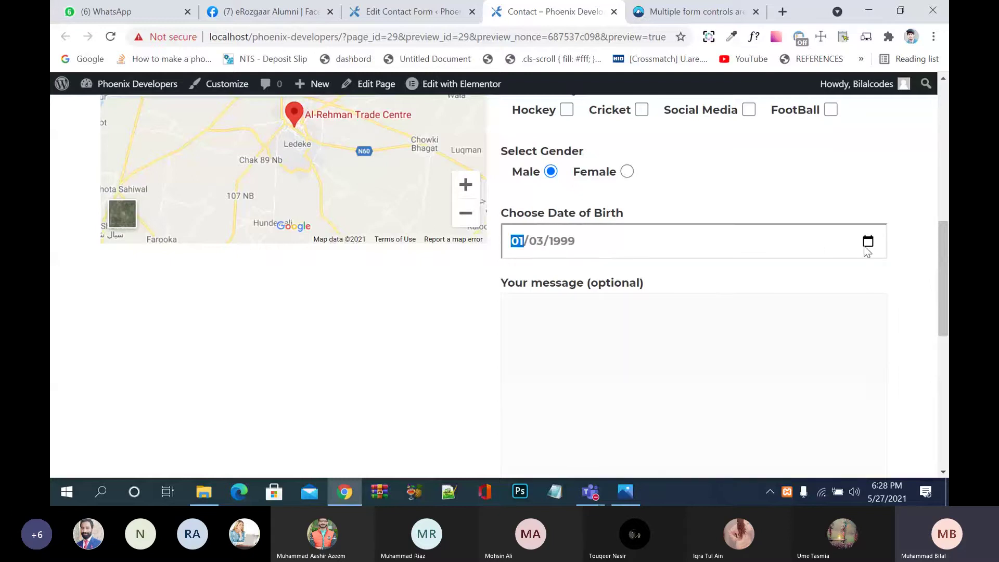
click(867, 242)
click(868, 243)
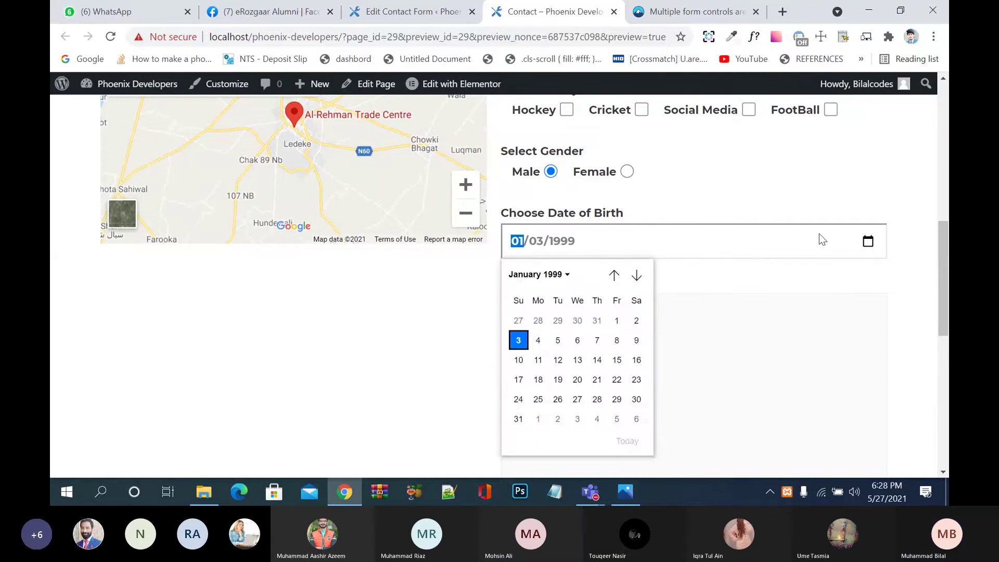
click(413, 36)
click(411, 12)
scroll(417, 296, down, 3)
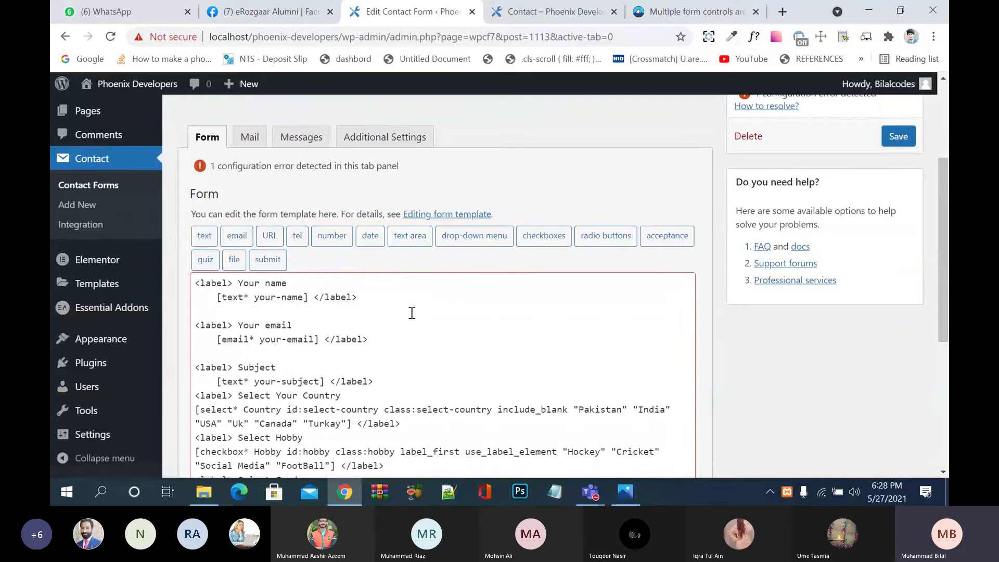
Step: Insert an acceptance tag named 'agree' with the condition text 'This and that'
scroll(412, 313, down, 1)
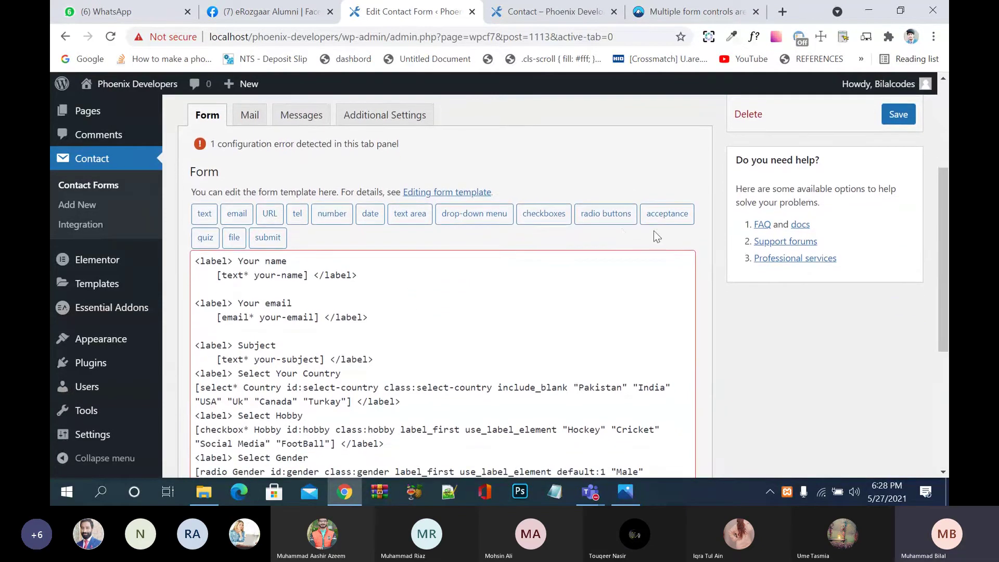
click(675, 216)
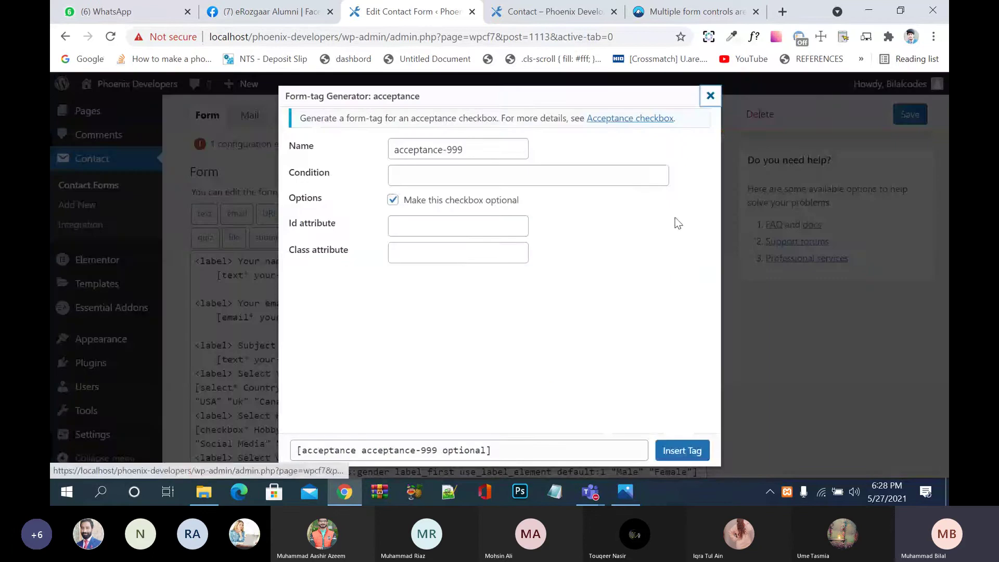
click(492, 152)
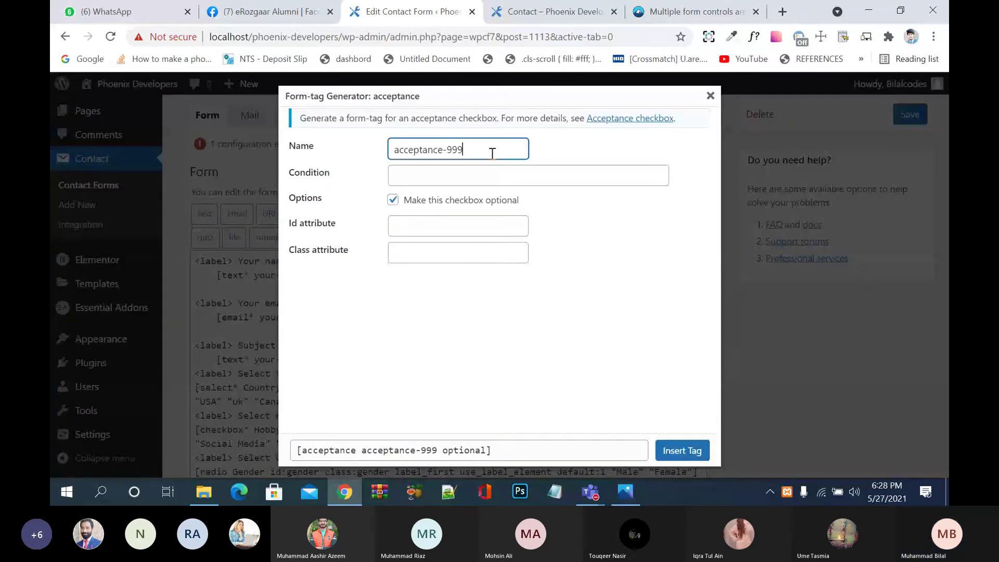
drag(492, 152, 369, 143)
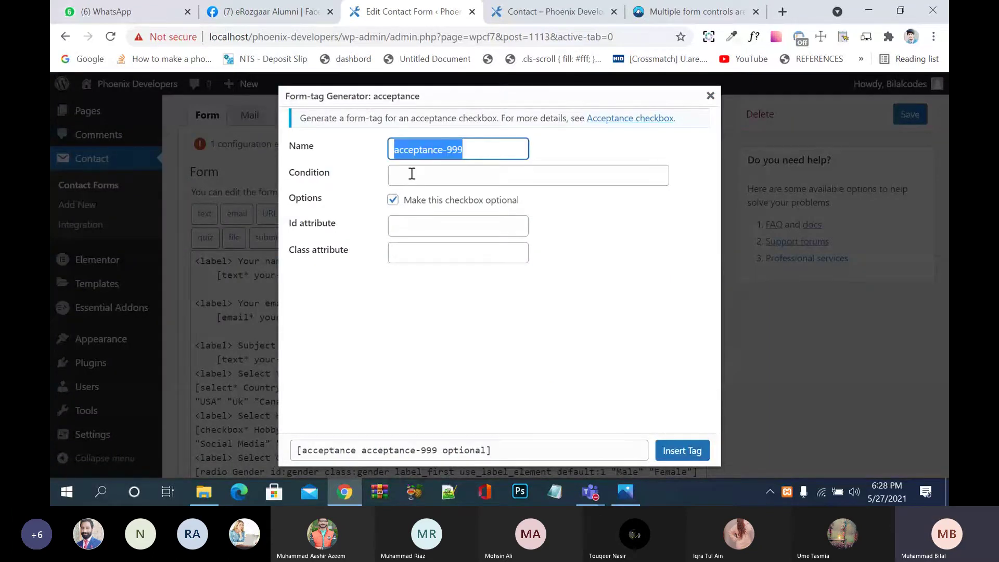
click(457, 176)
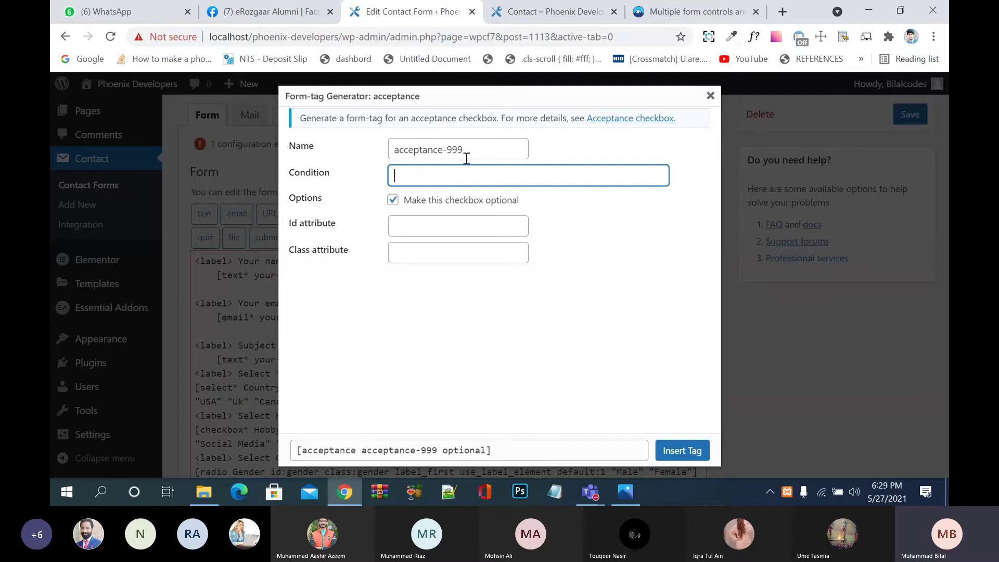
drag(465, 151, 377, 157)
text(agree)
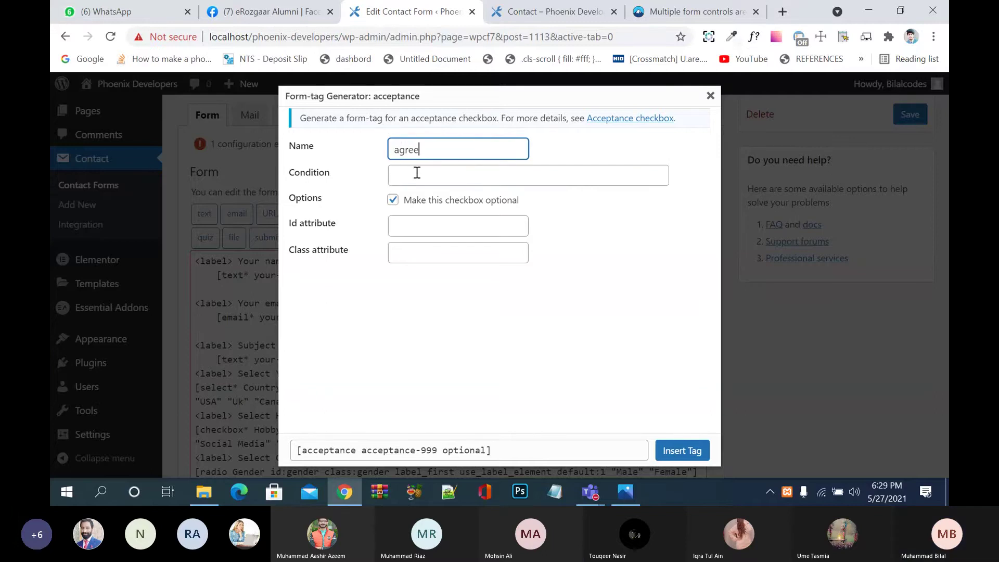
click(415, 173)
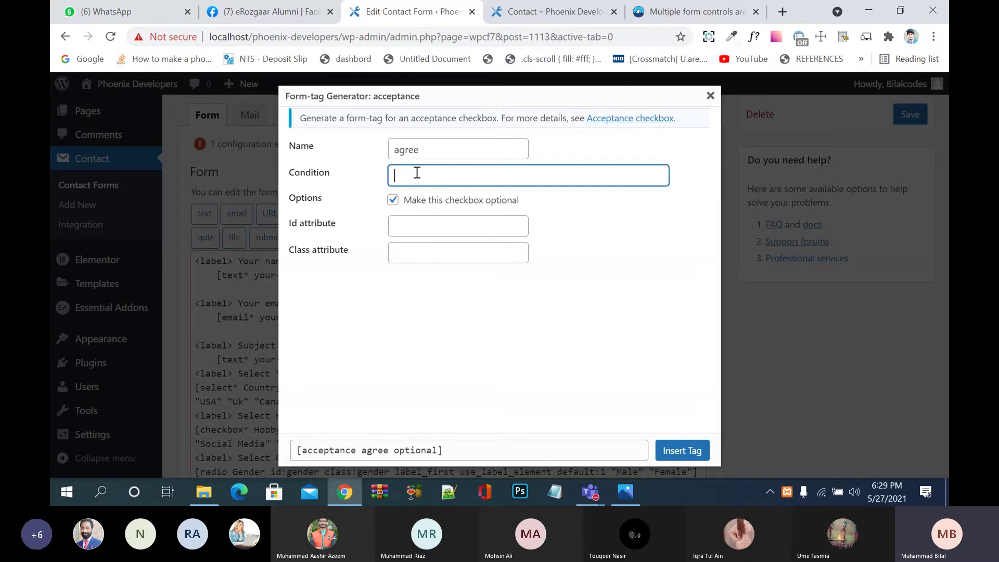
text(This and that)
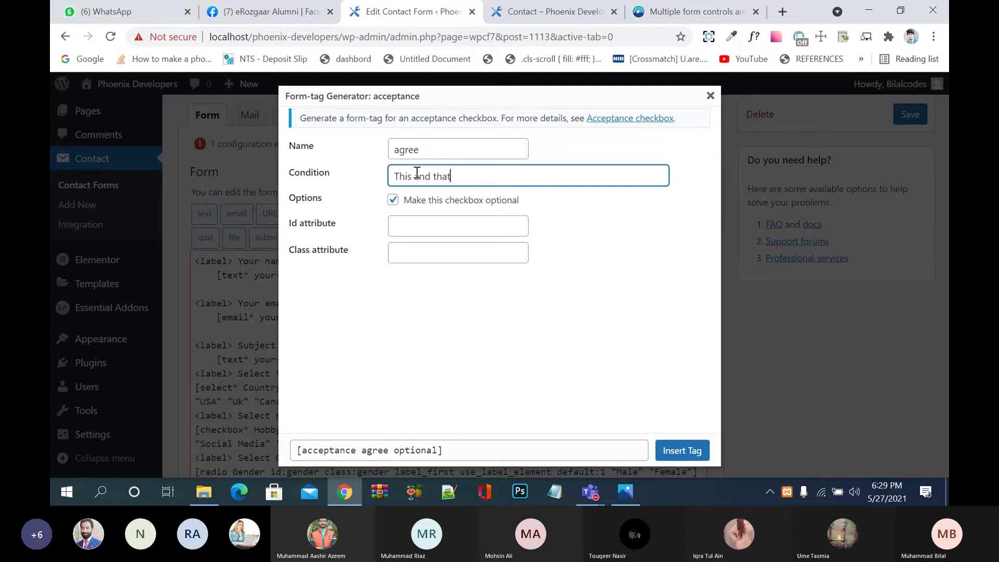
click(679, 452)
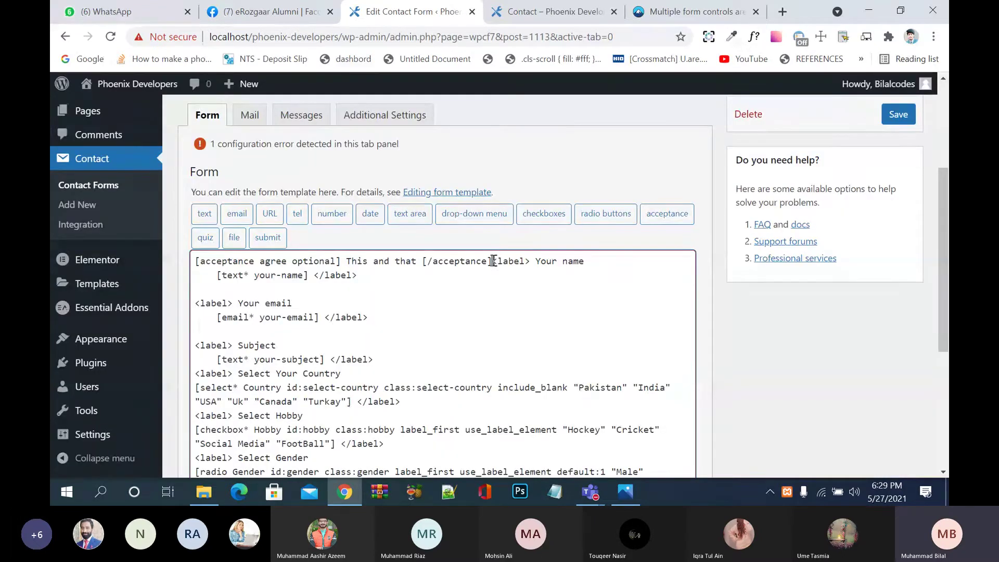
Step: Move the 'This and that' acceptance tag from the top line to just above [submit] and save
drag(491, 261, 180, 265)
key(ctrl+c)
key(BackSpace)
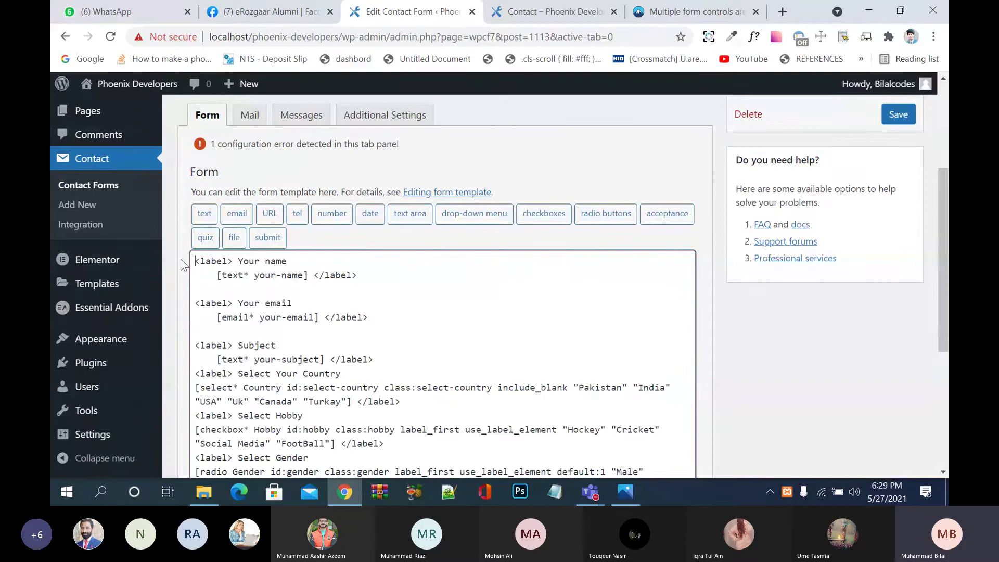
scroll(404, 403, down, 1)
scroll(404, 404, down, 5)
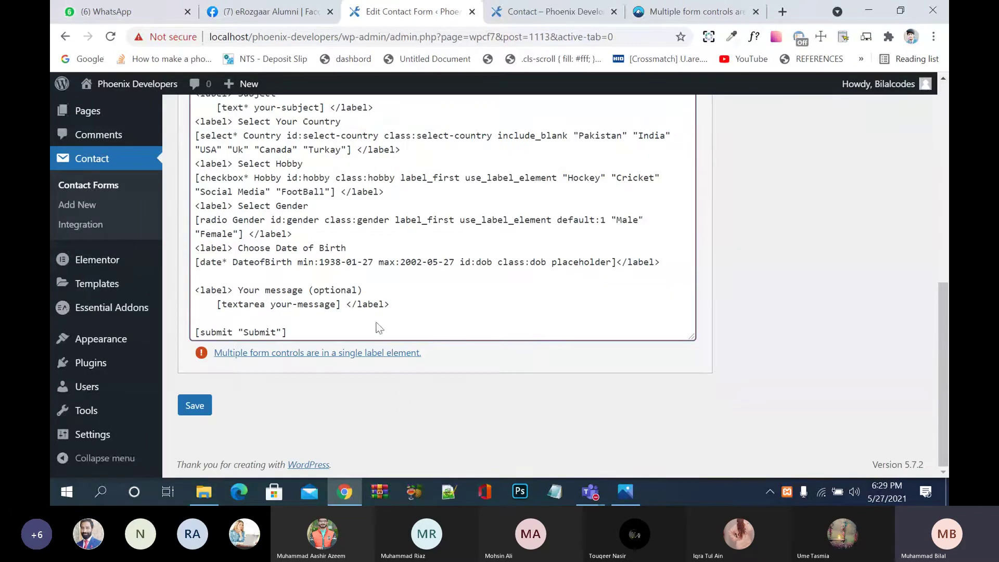
click(310, 319)
key(ctrl+v)
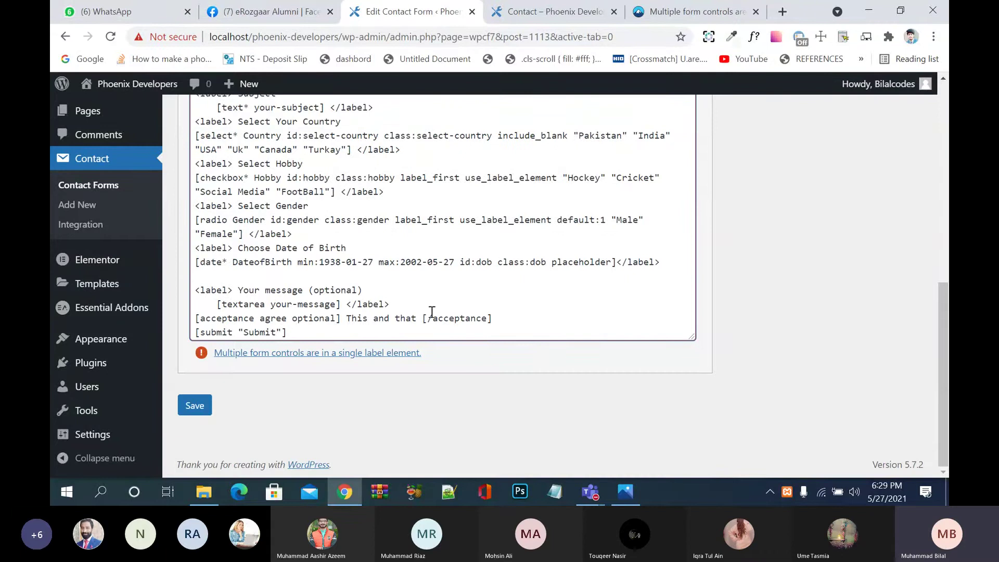
click(195, 408)
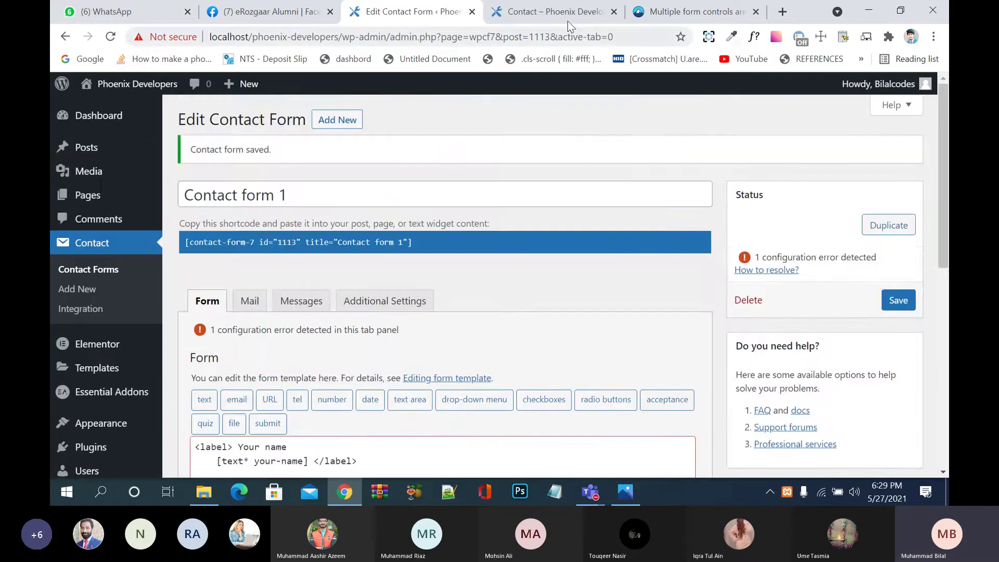
Step: Reload the contact page preview and toggle the 'This and that' checkbox to test it
click(557, 12)
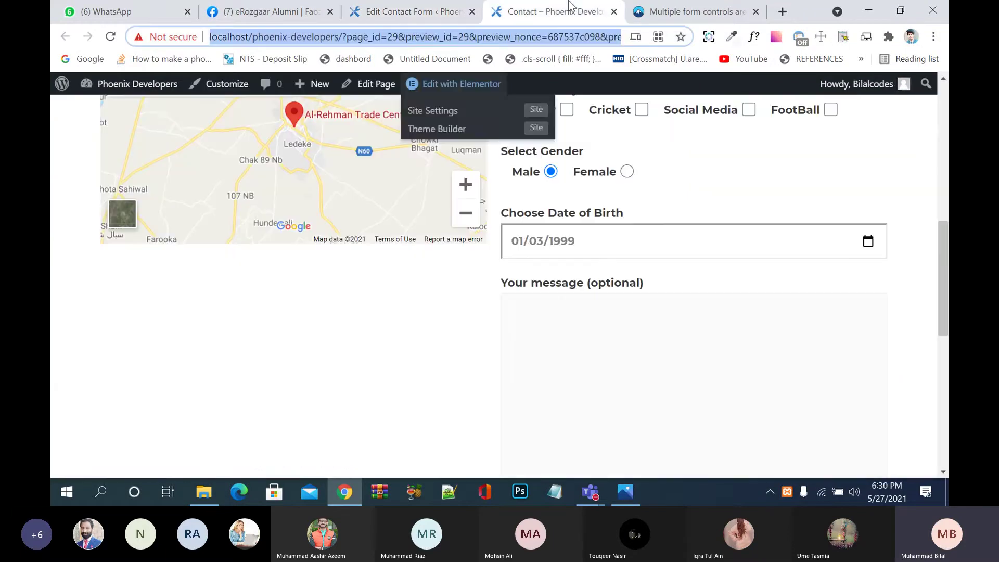
click(111, 36)
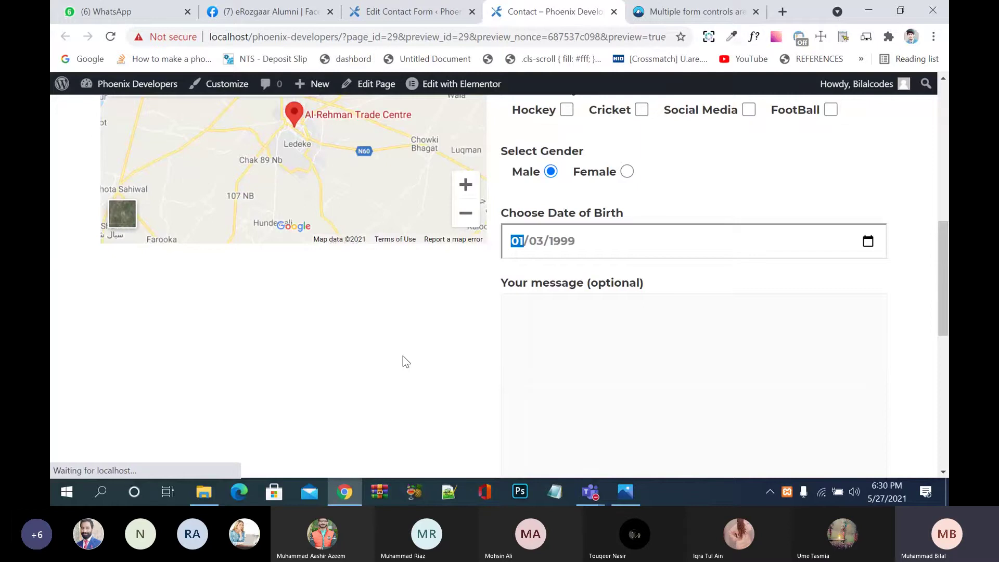
scroll(403, 356, down, 4)
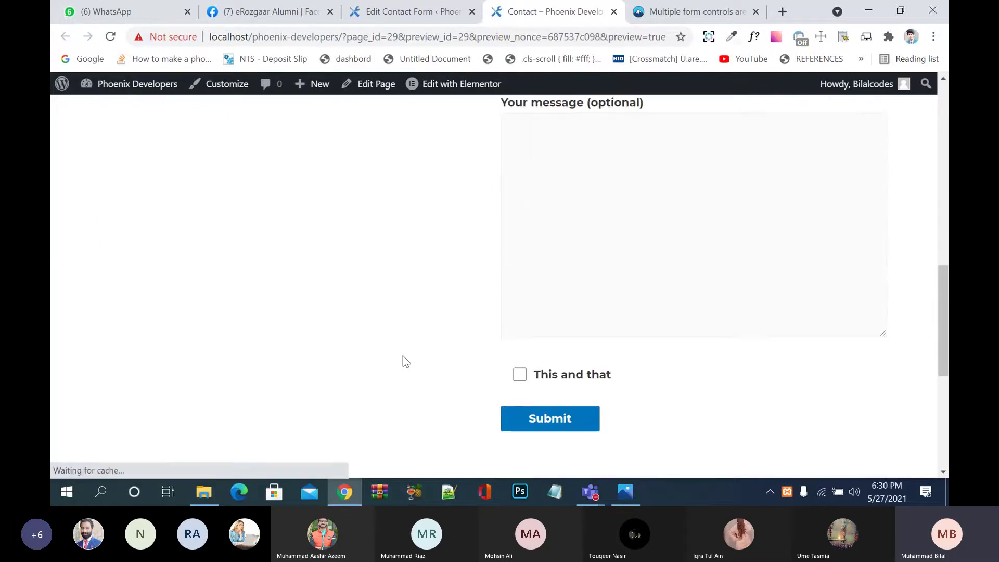
click(520, 319)
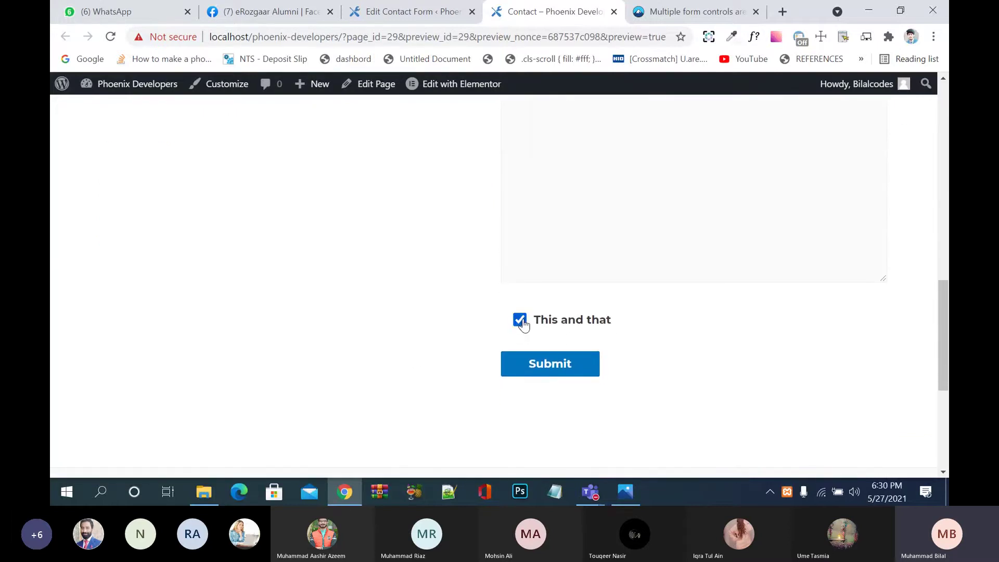
click(521, 329)
click(521, 327)
click(522, 326)
click(521, 325)
click(522, 326)
click(409, 11)
scroll(352, 405, down, 8)
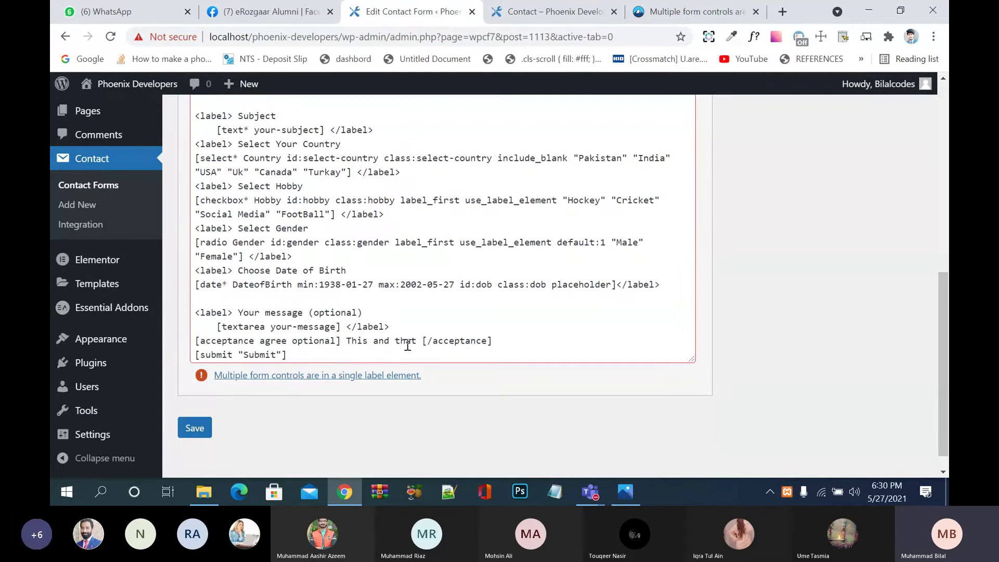
Step: Relabel the acceptance checkbox 'Agree All terms and conditions' and save the form
click(419, 340)
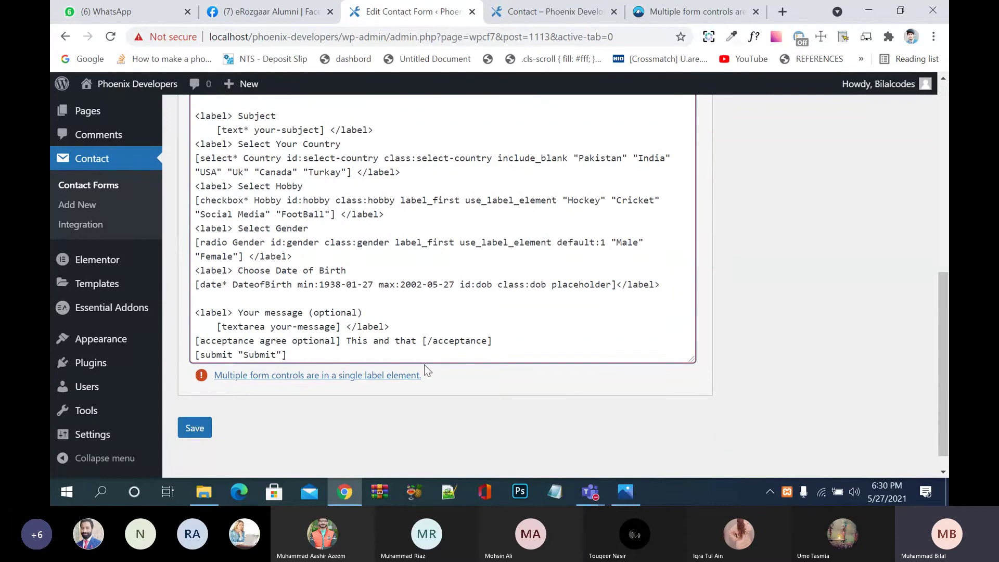
key(BackSpace)
key(BackSpace)
key(BackSpace)
key(BackSpace)
key(BackSpace)
key(BackSpace)
key(BackSpace)
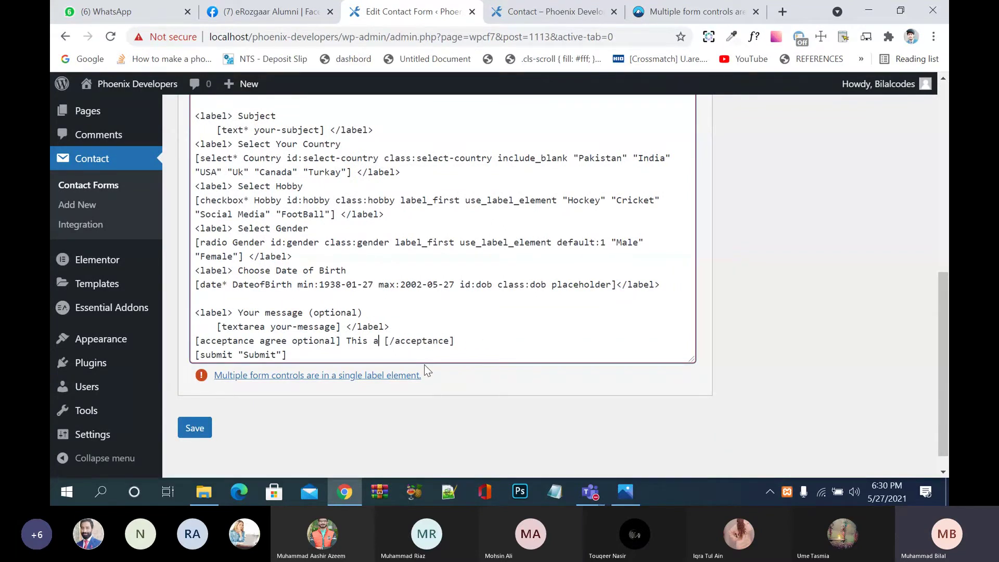
key(BackSpace)
key(BackSpace)
key(BackSpace)
key(BackSpace)
key(BackSpace)
key(BackSpace)
text(Ac)
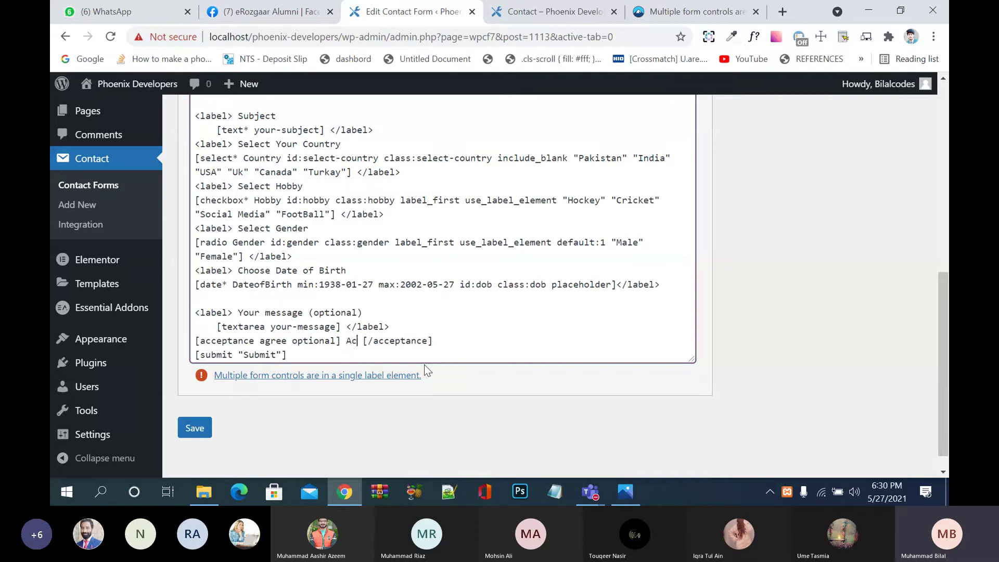
text(cept)
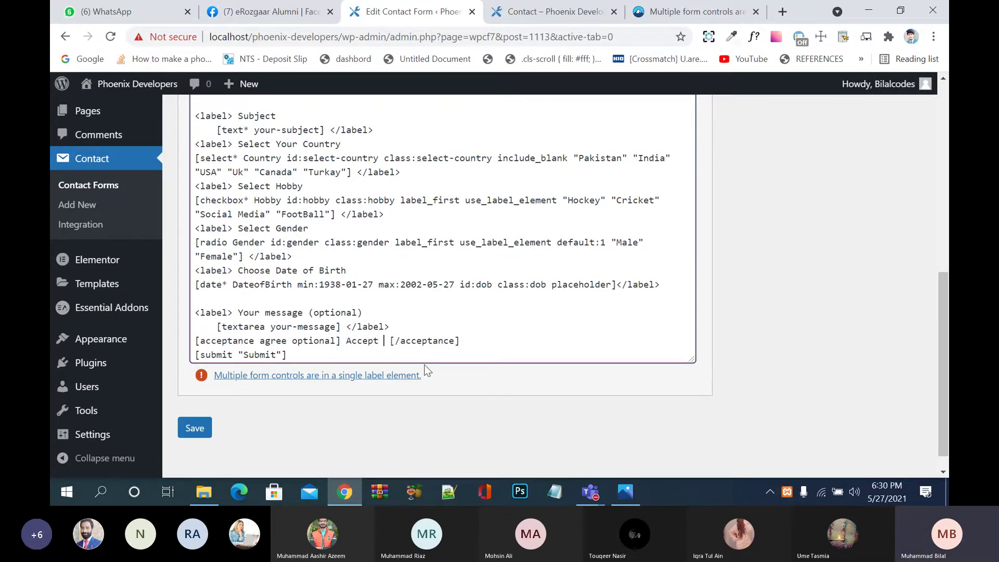
key(BackSpace)
key(BackSpace)
key(BackSpace)
key(BackSpace)
key(BackSpace)
key(BackSpace)
key(BackSpace)
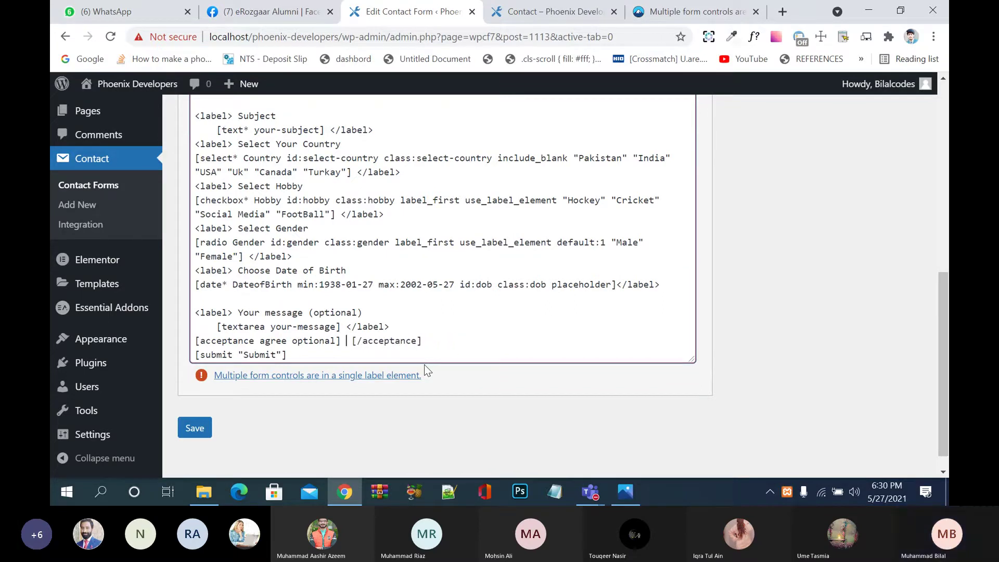
text(Agree )
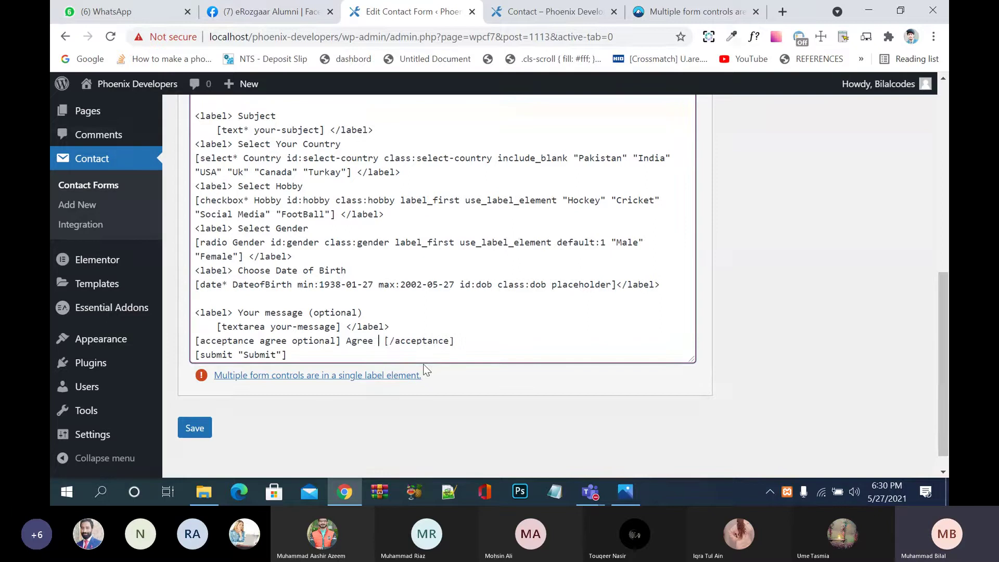
text(All ter)
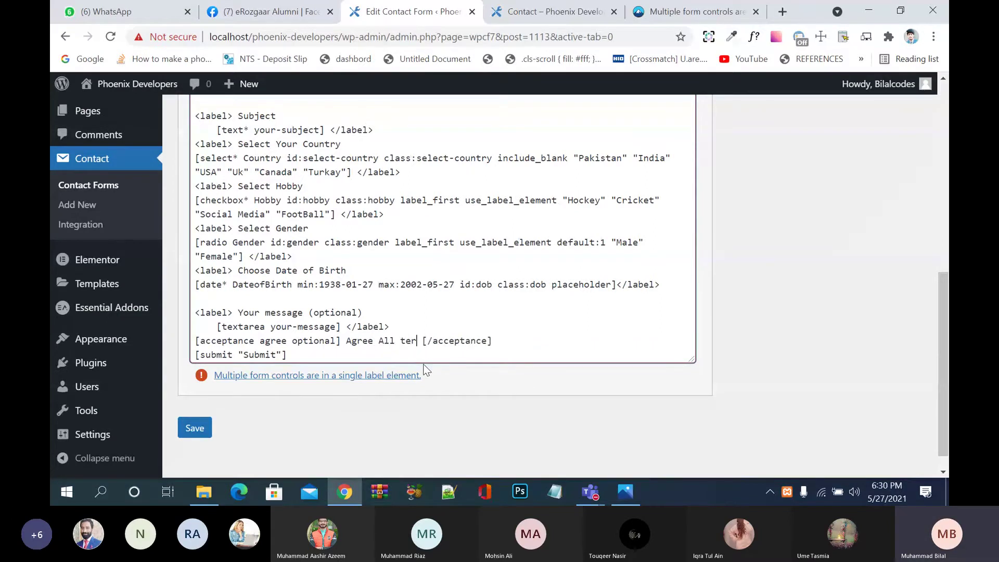
text(ms and )
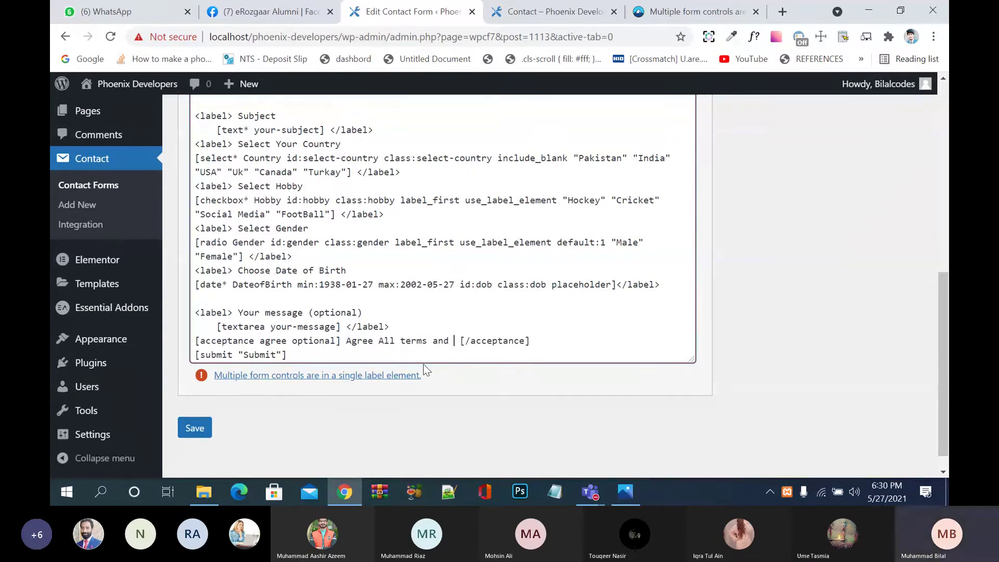
text(condit)
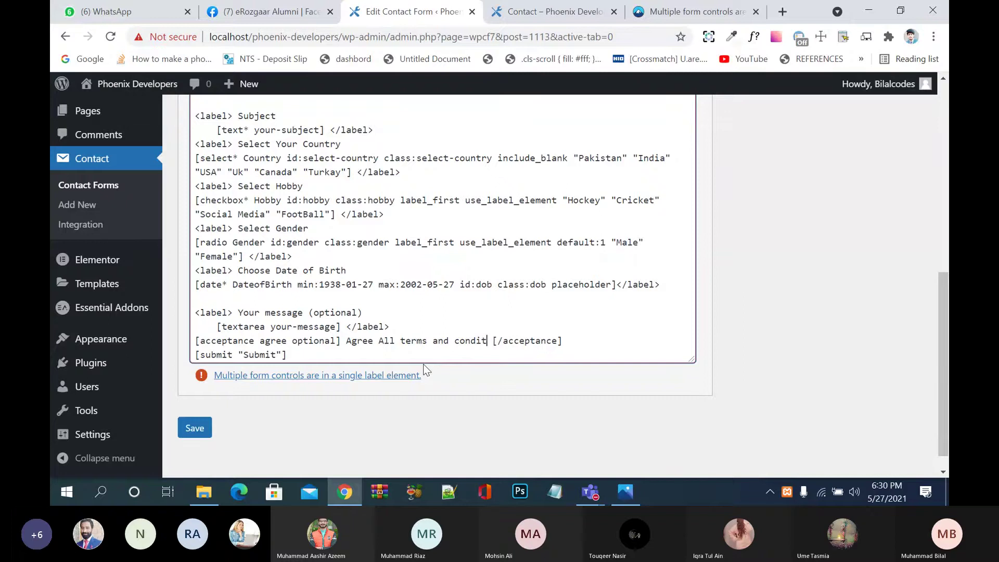
text(ions)
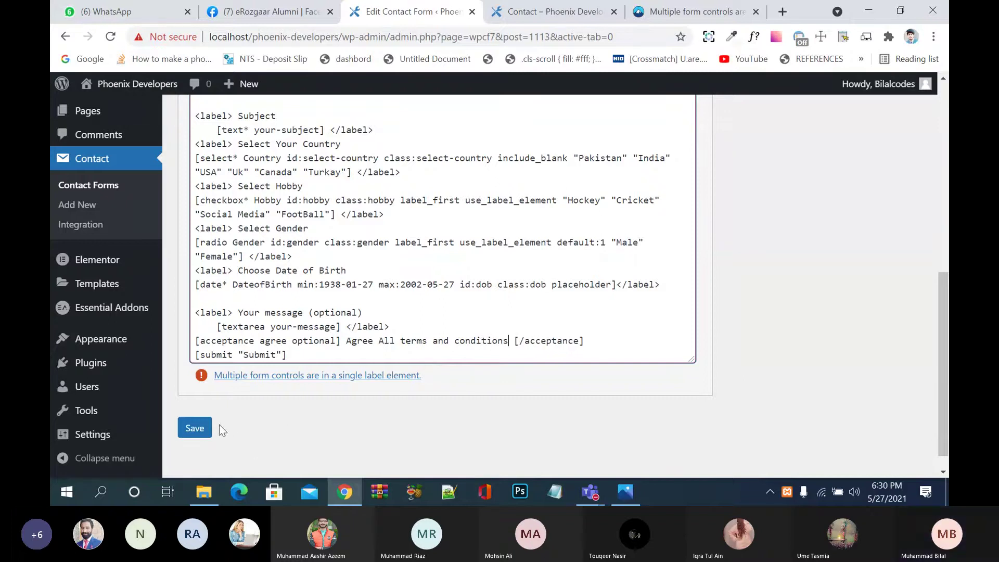
click(197, 427)
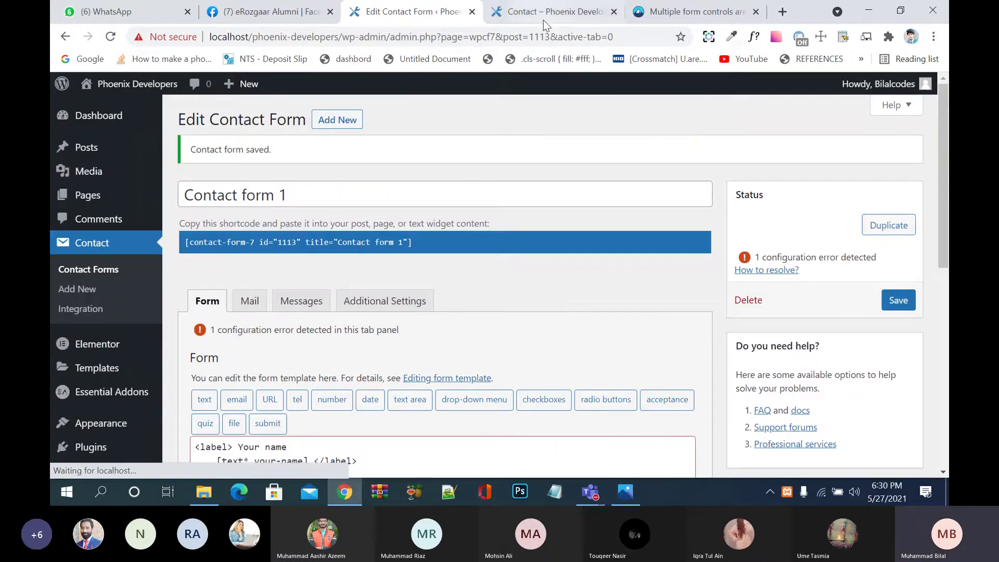
Step: Reload the contact preview, submit the form empty, and review each field's required-field error
click(543, 15)
click(110, 36)
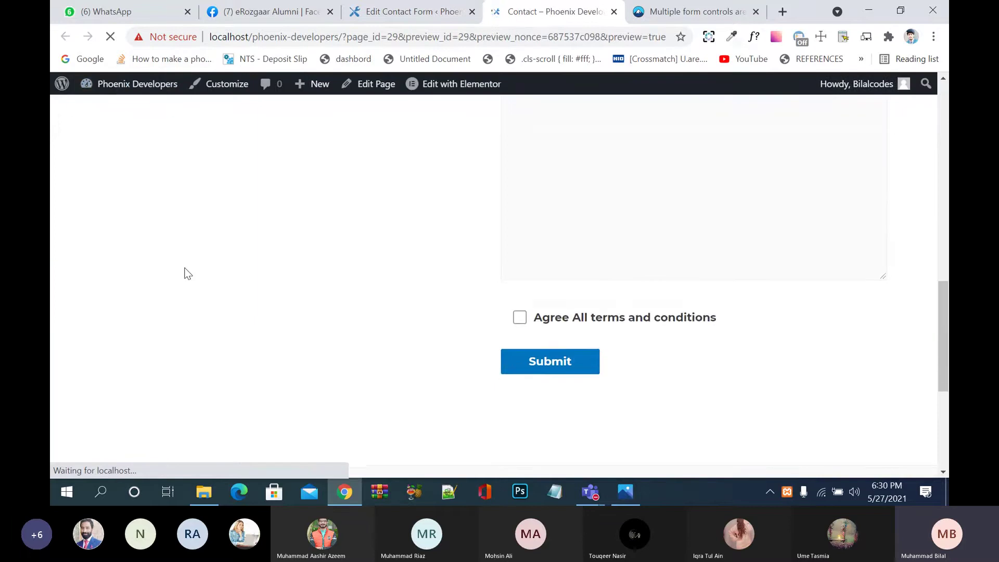
scroll(186, 272, down, 5)
scroll(433, 321, up, 10)
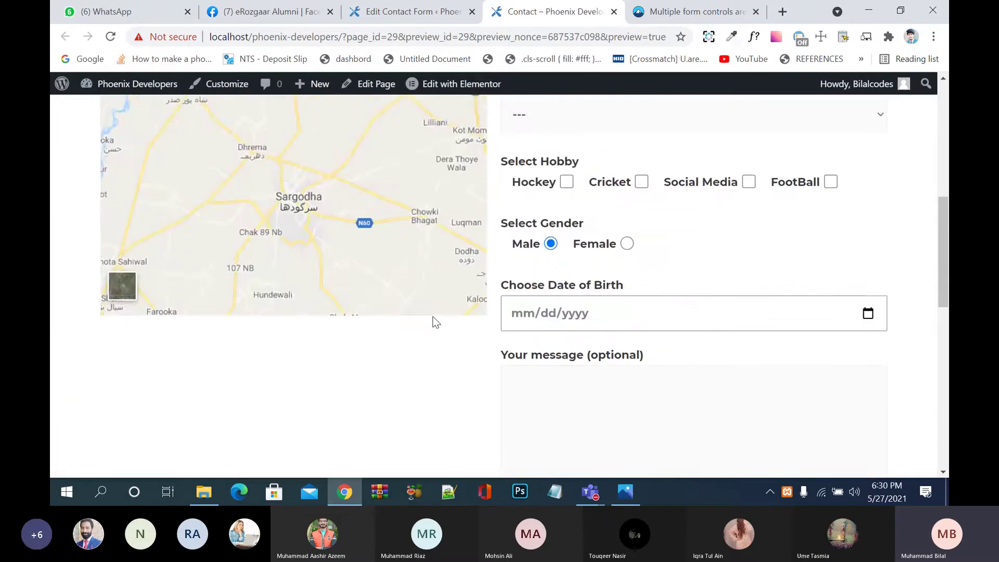
scroll(469, 322, down, 7)
click(529, 307)
scroll(529, 305, up, 2)
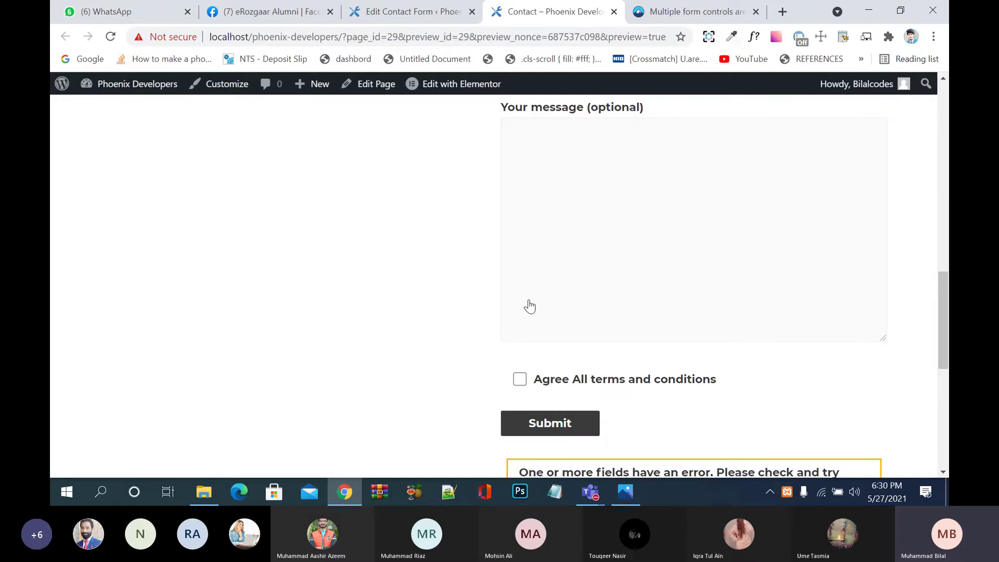
scroll(530, 302, down, 2)
scroll(529, 300, down, 1)
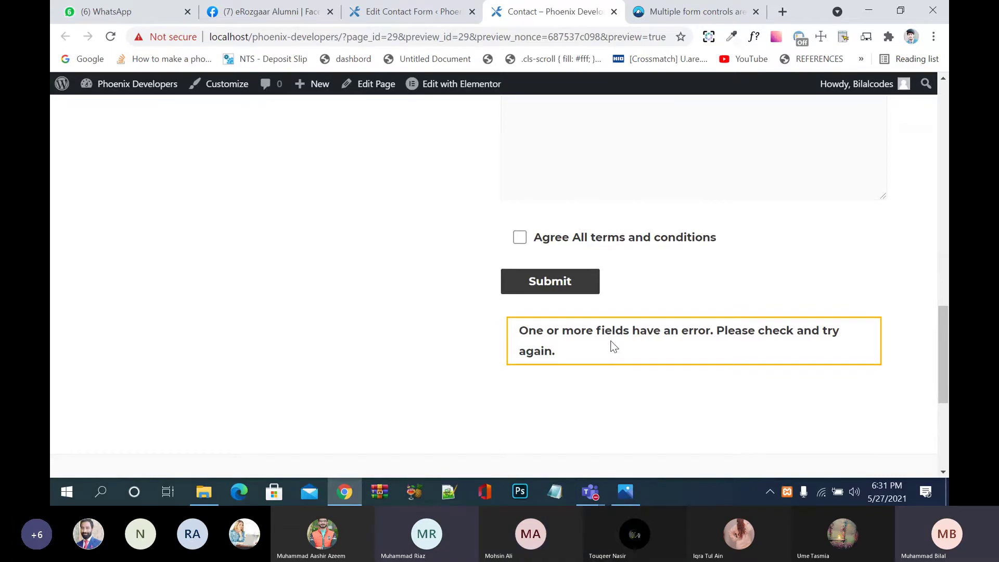
scroll(614, 347, up, 15)
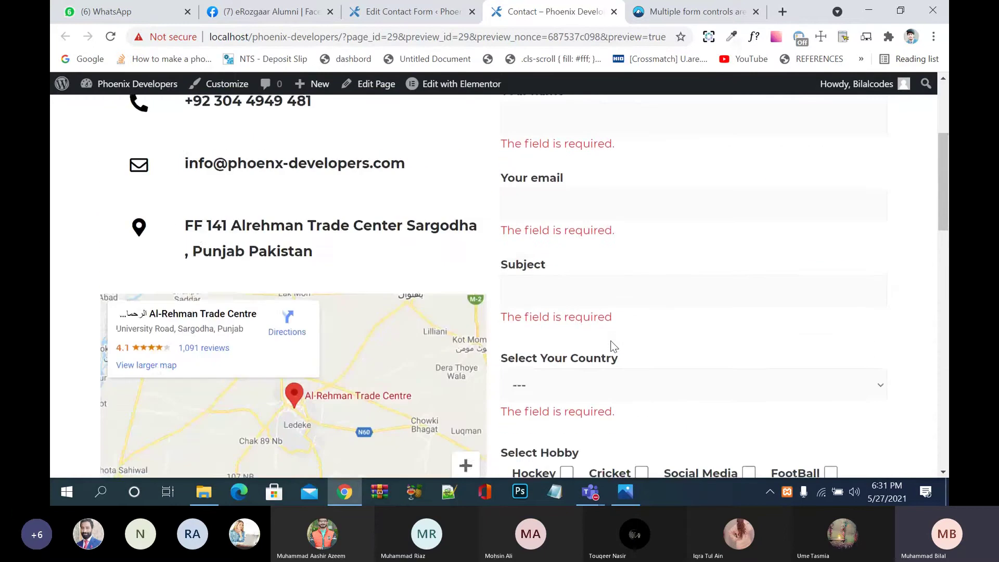
scroll(614, 347, up, 4)
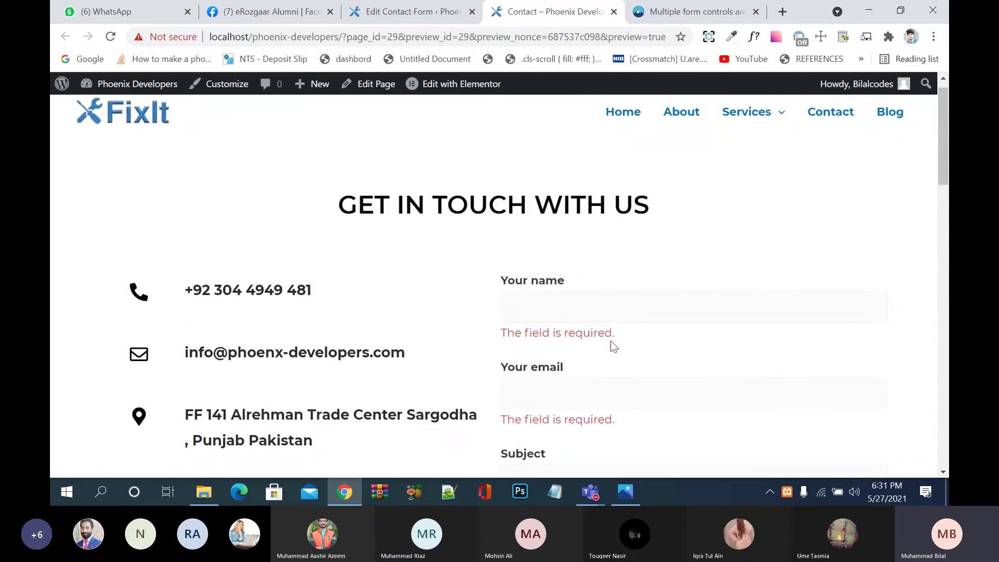
scroll(614, 347, down, 8)
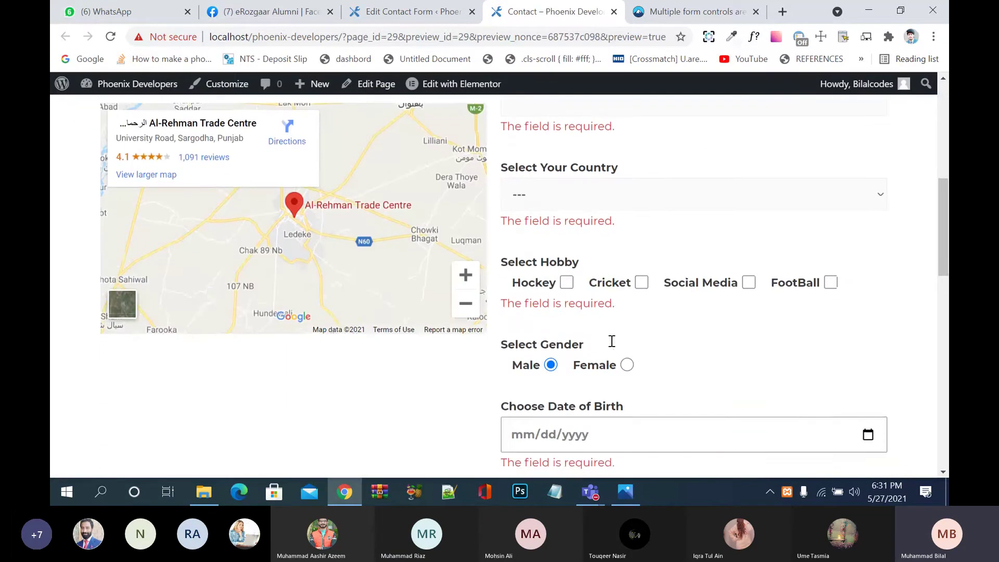
scroll(612, 341, down, 5)
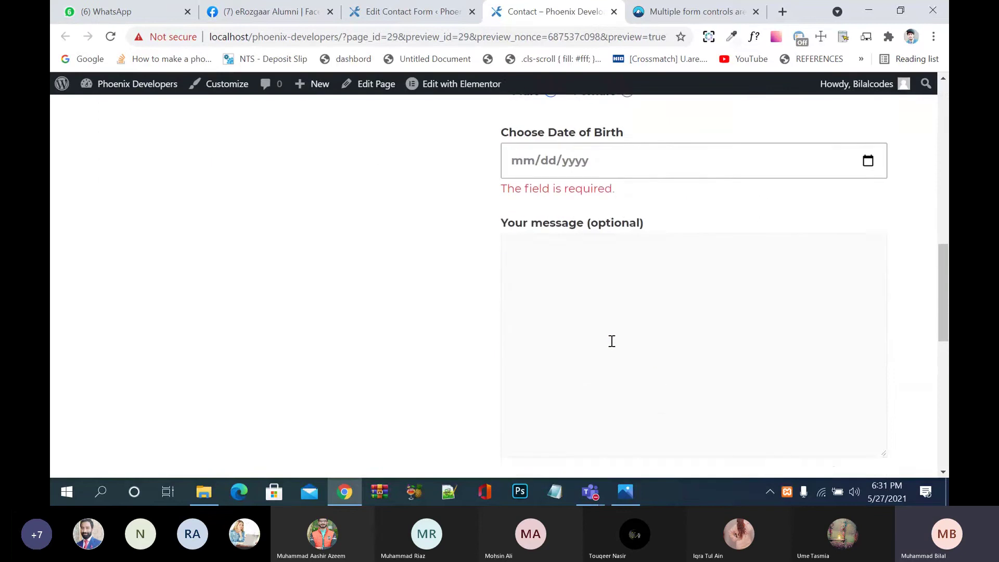
scroll(612, 341, down, 4)
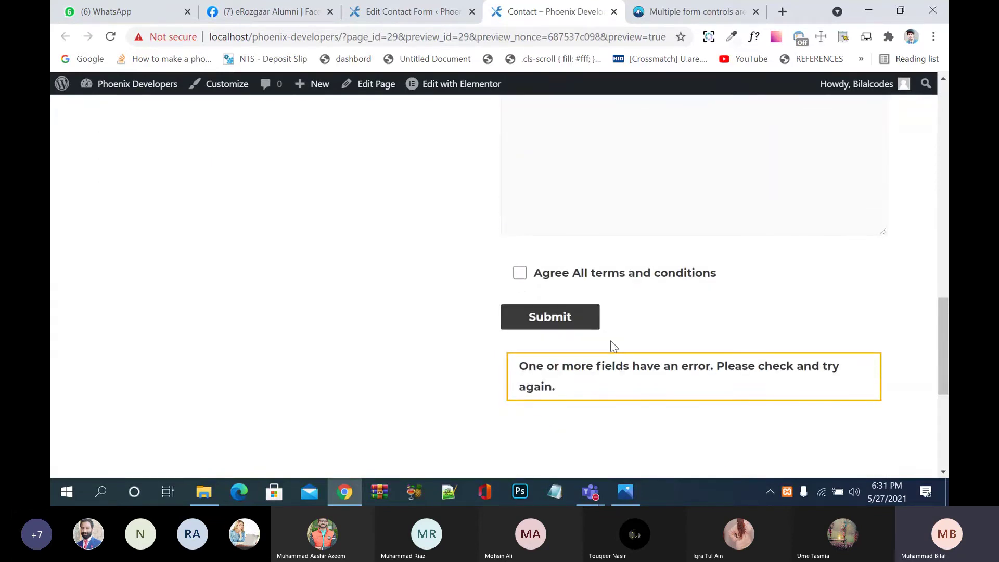
scroll(614, 347, up, 7)
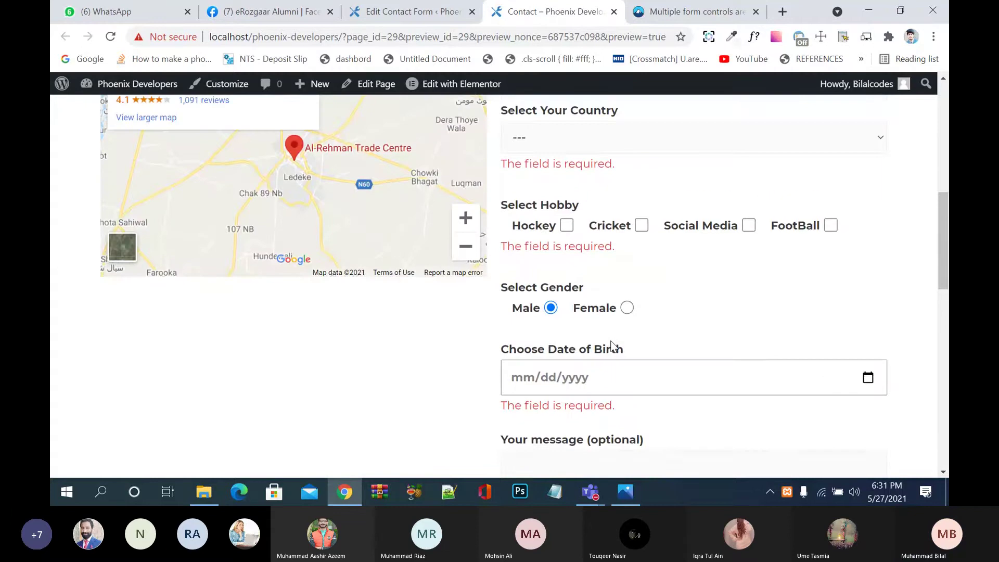
scroll(615, 347, up, 6)
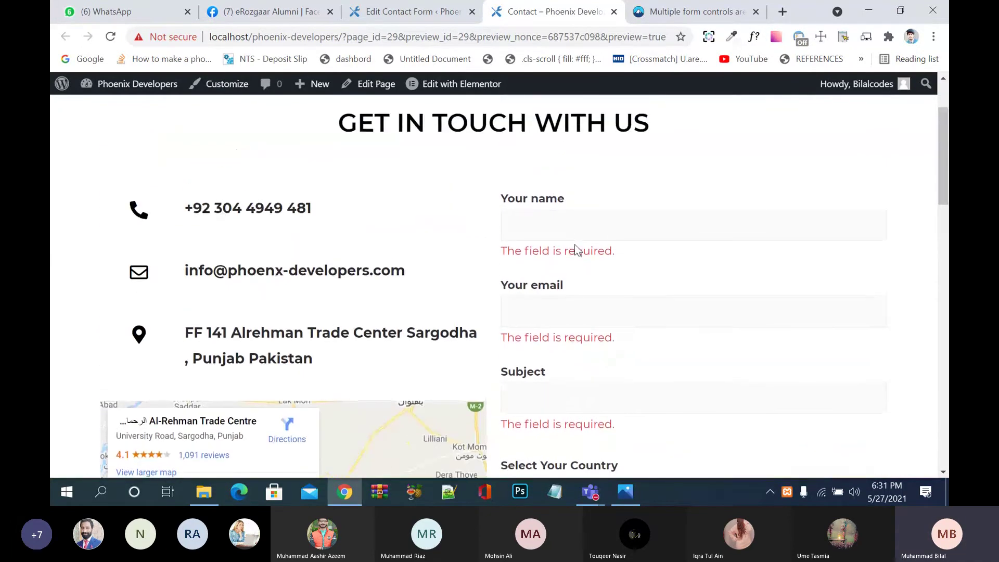
Step: Enter the sender's name and e-mail, and the subject 'This and that'
click(571, 233)
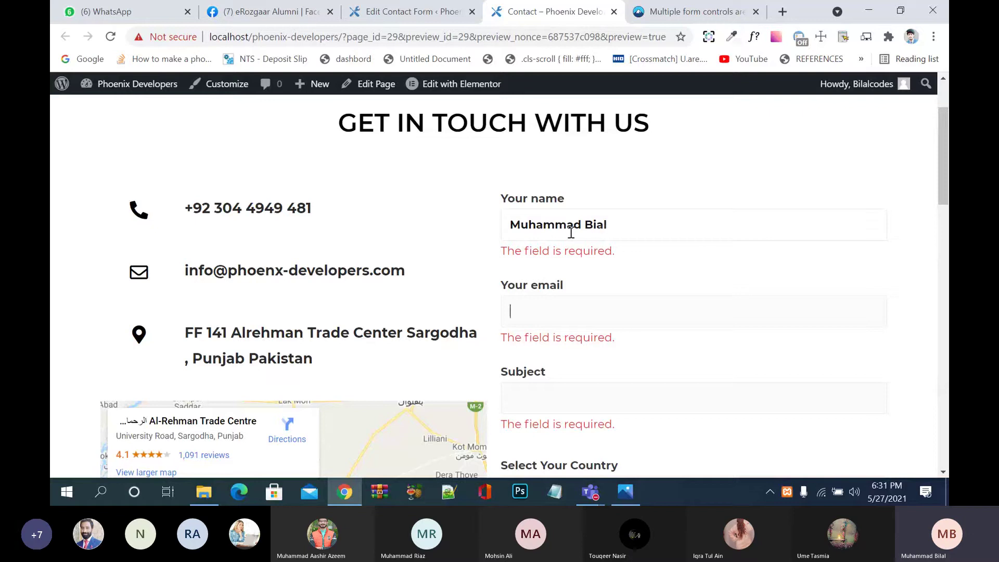
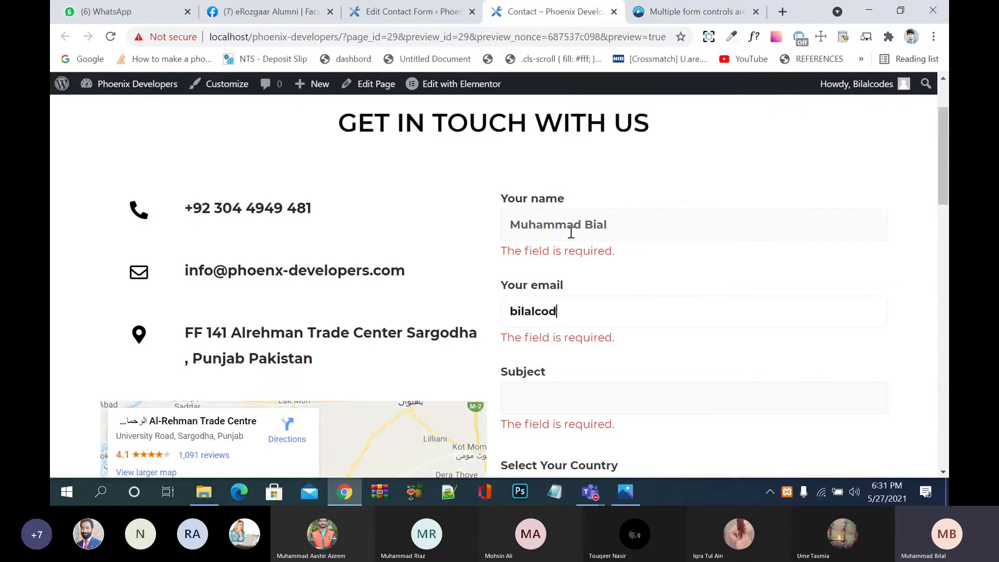
key(Tab)
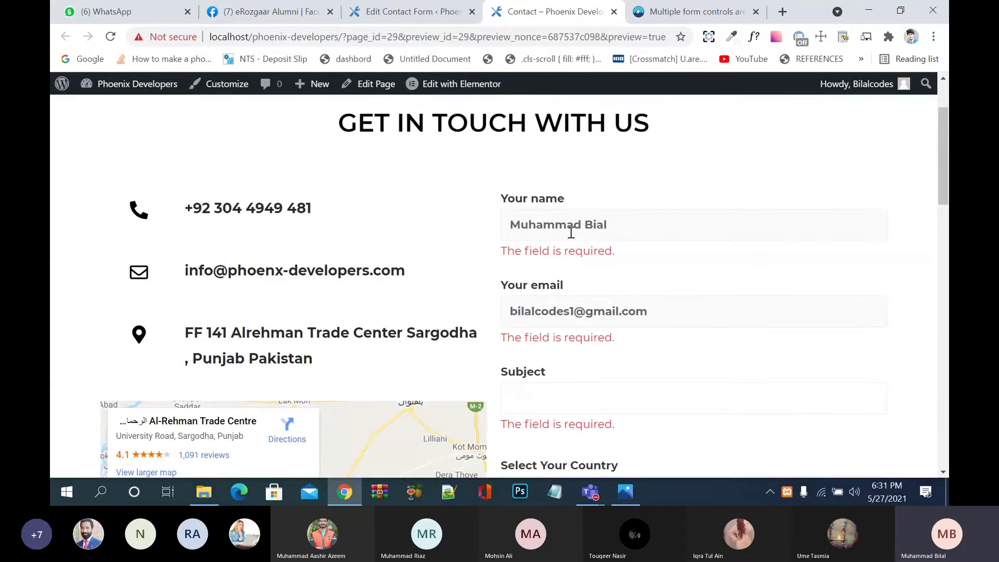
text(This and that)
scroll(578, 239, down, 4)
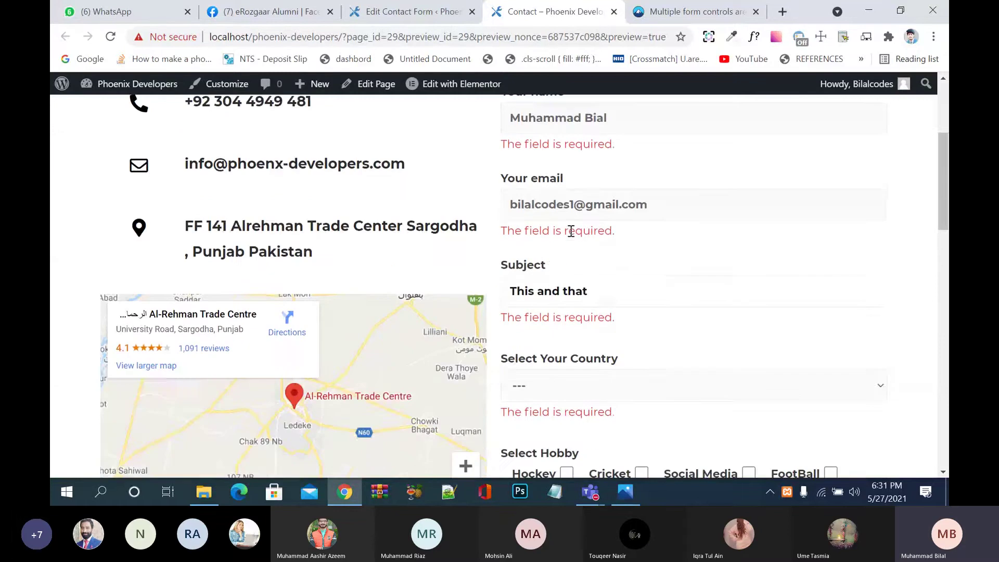
Step: Choose Pakistan as the country and tick Hockey and Cricket as hobbies
click(589, 261)
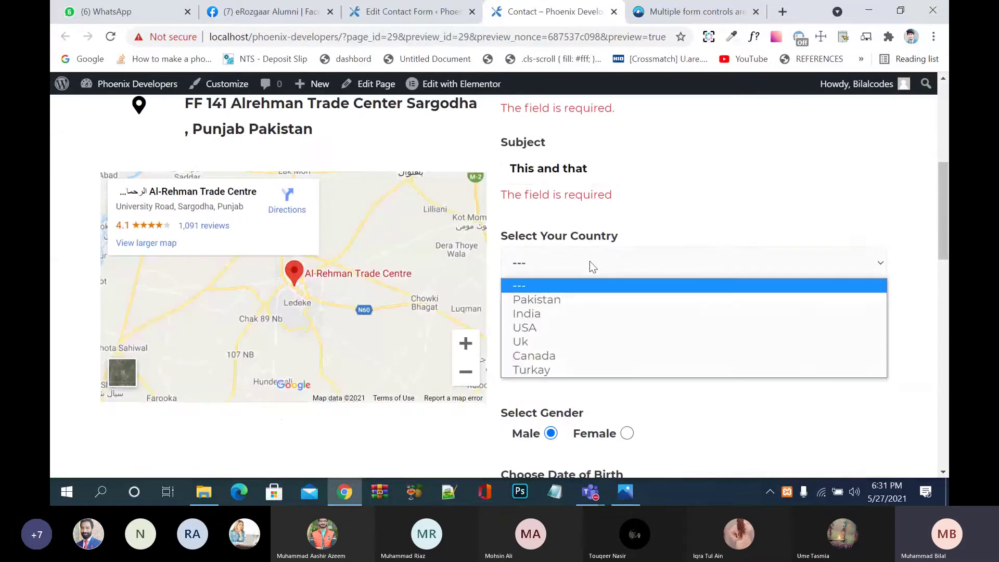
click(574, 298)
click(567, 351)
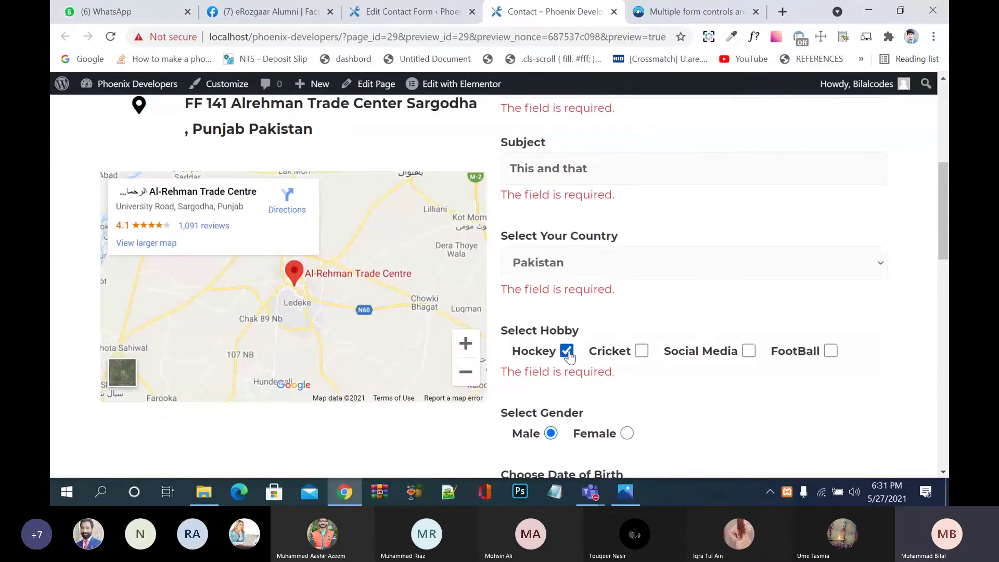
click(642, 352)
scroll(642, 357, down, 3)
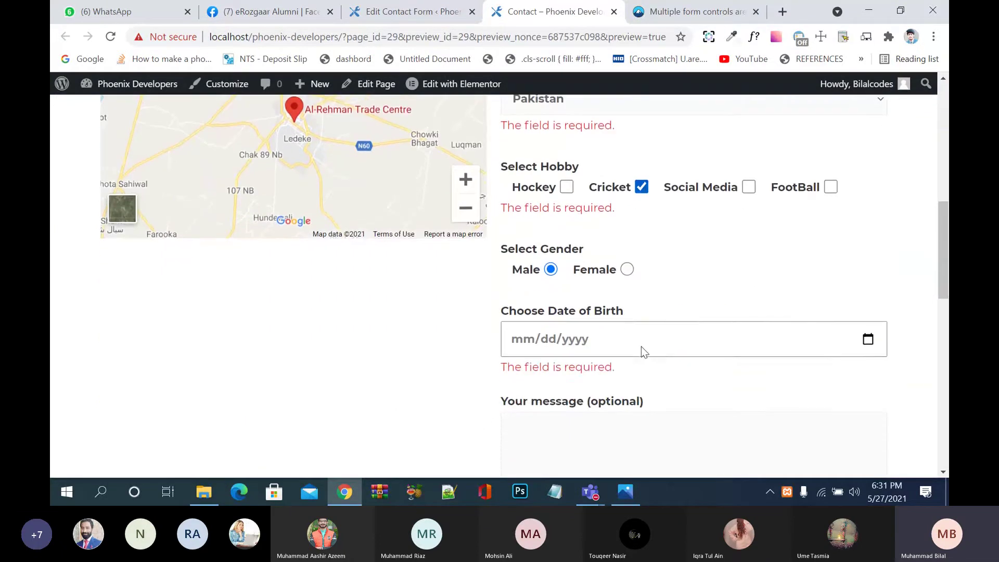
Step: Pick 02/02/1994 as the Date of Birth from the calendar
click(638, 345)
click(868, 339)
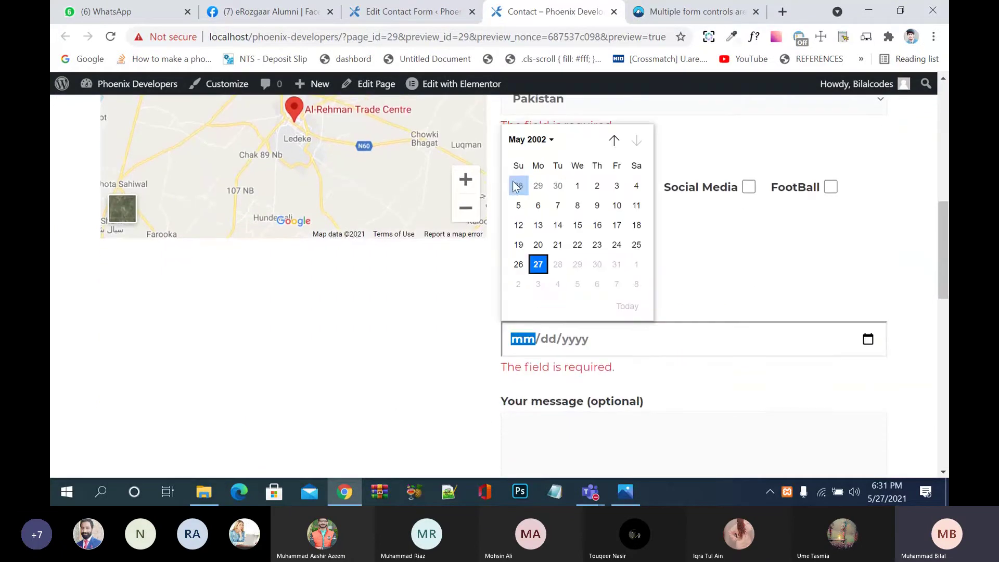
click(552, 140)
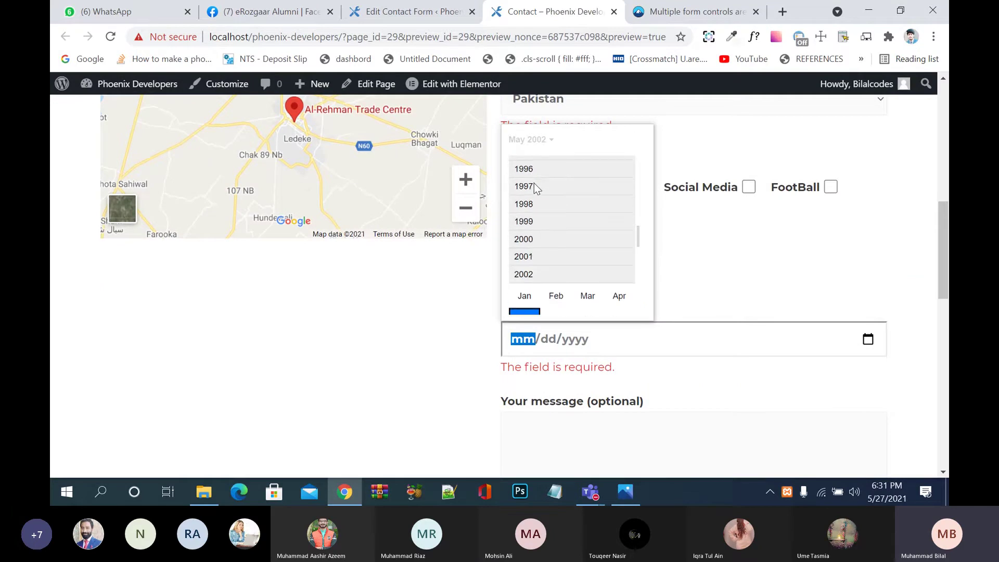
scroll(526, 170, up, 1)
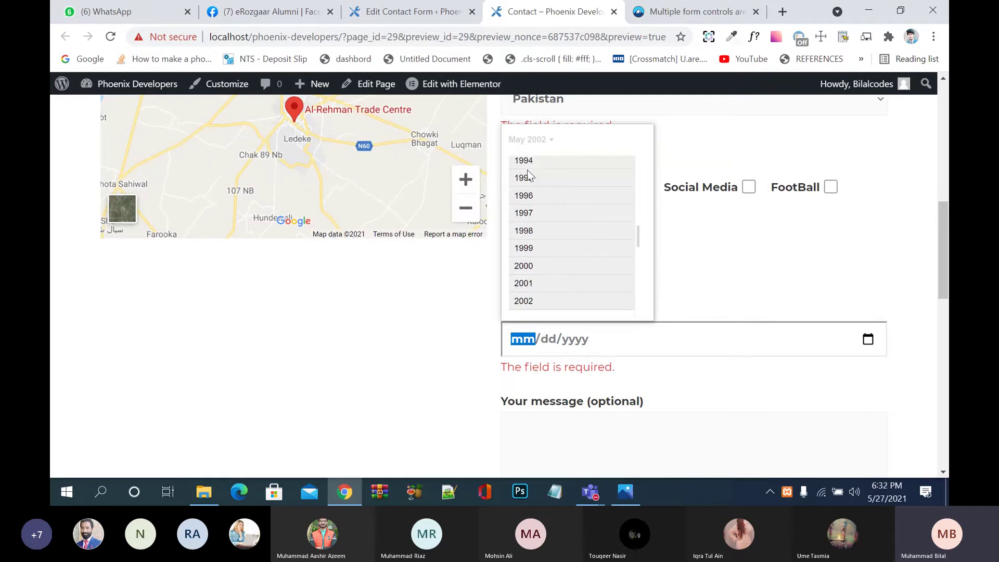
click(525, 163)
click(556, 185)
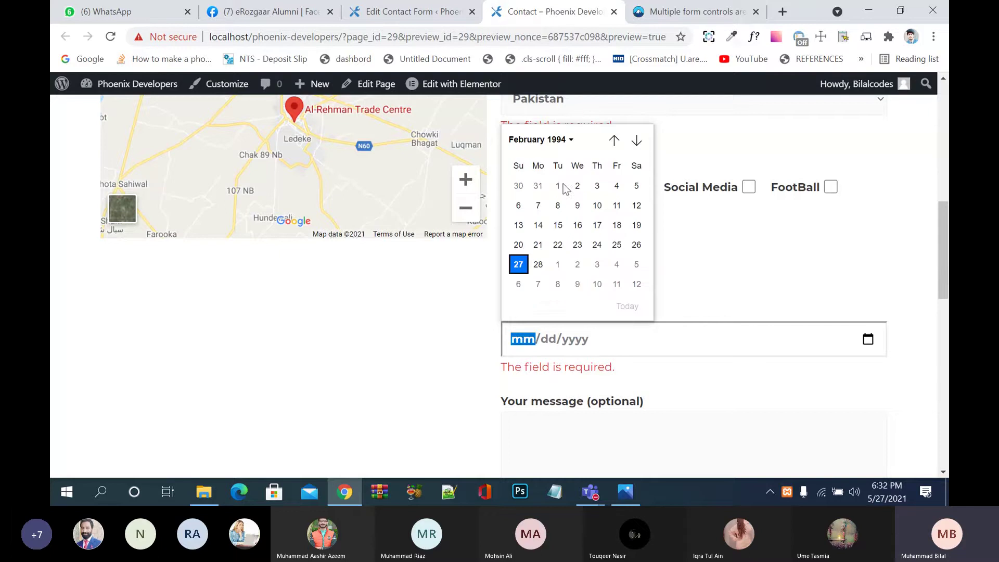
click(578, 186)
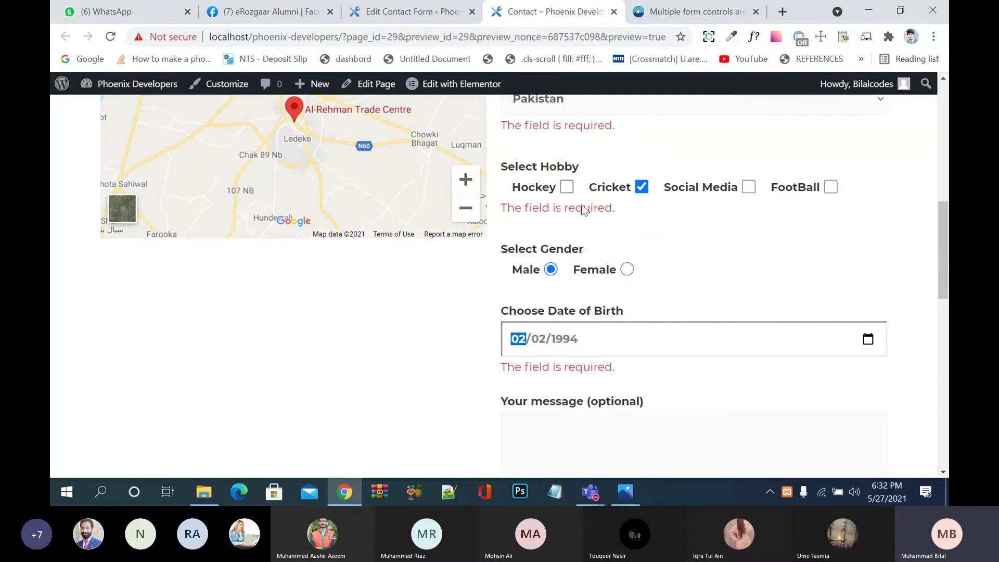
scroll(607, 334, down, 4)
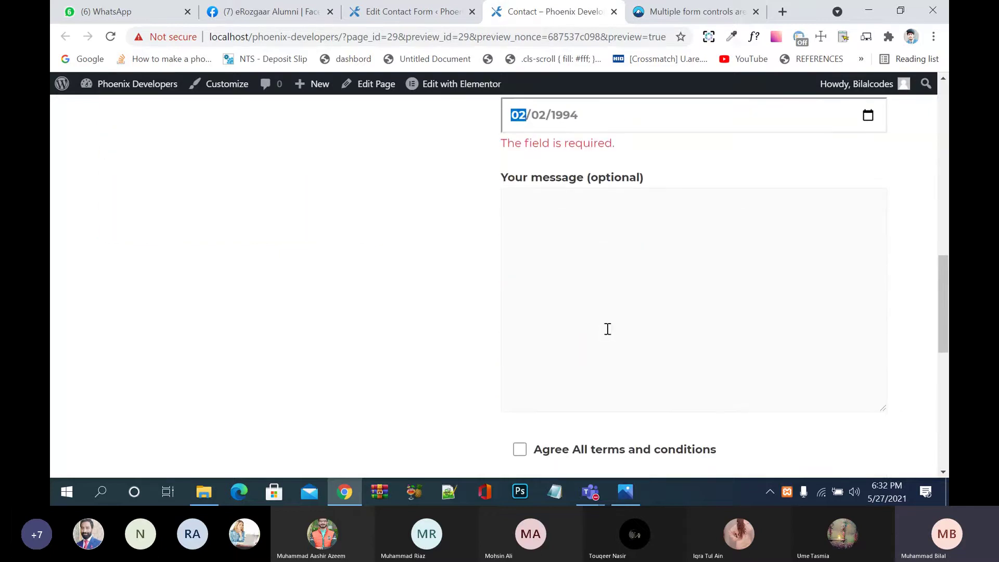
Step: Type 'this and' in the message box, then delete it
click(607, 340)
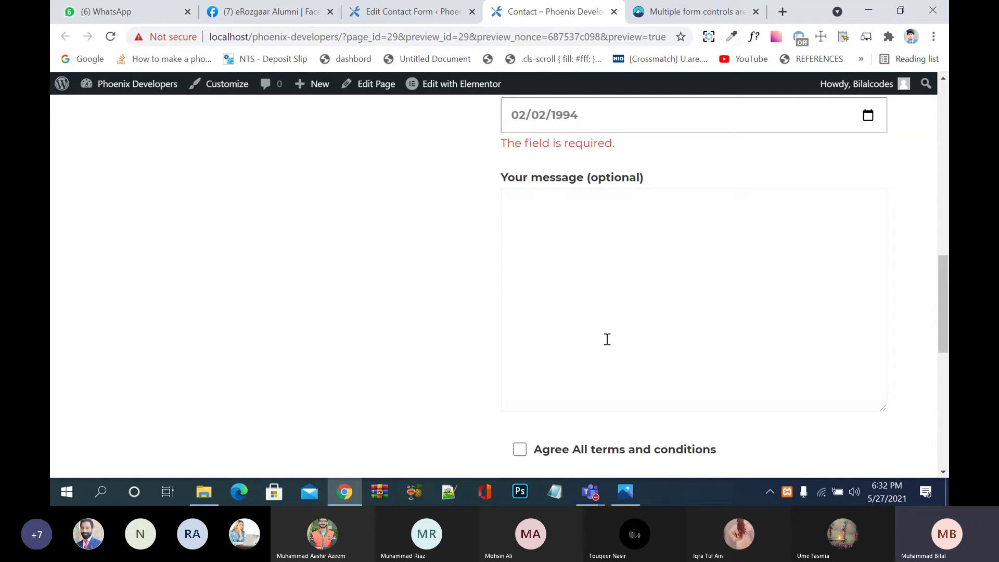
text(this and 1)
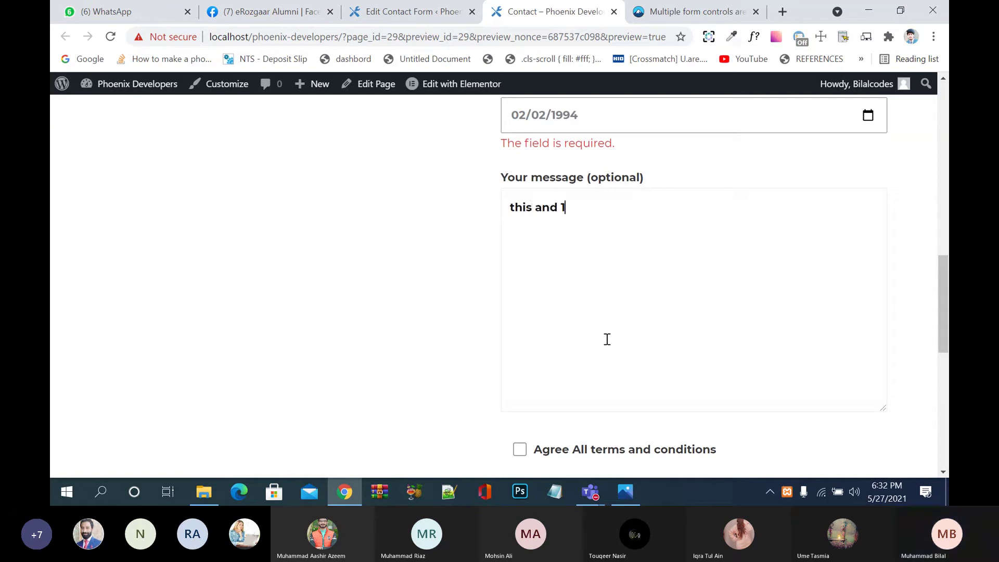
key(BackSpace)
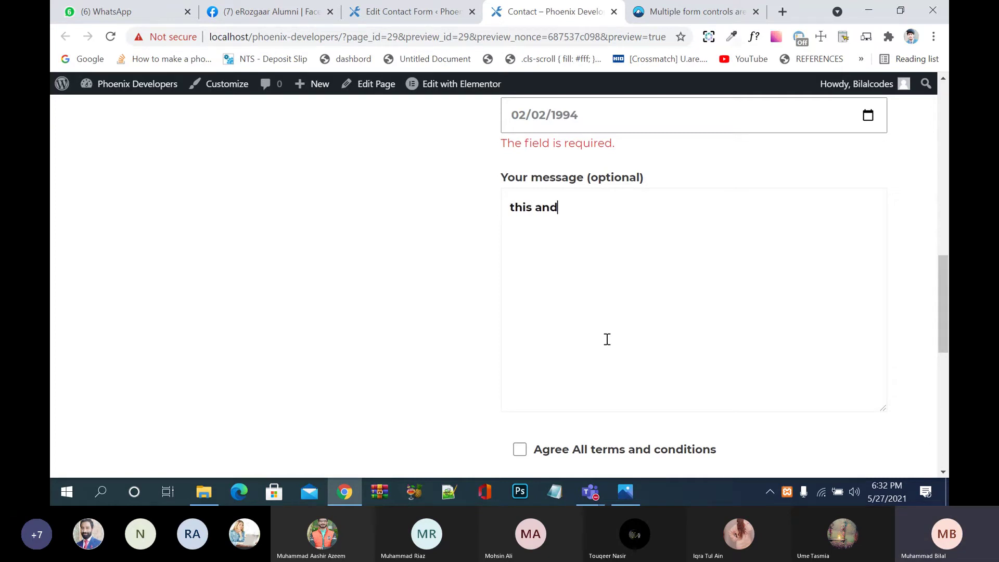
key(BackSpace)
key(BackSpace)
key(BackSpace)
key(BackSpace)
key(BackSpace)
key(BackSpace)
key(BackSpace)
key(BackSpace)
Step: Change the Date of Birth to 07/18/1993 using the calendar's year and month chooser
click(604, 120)
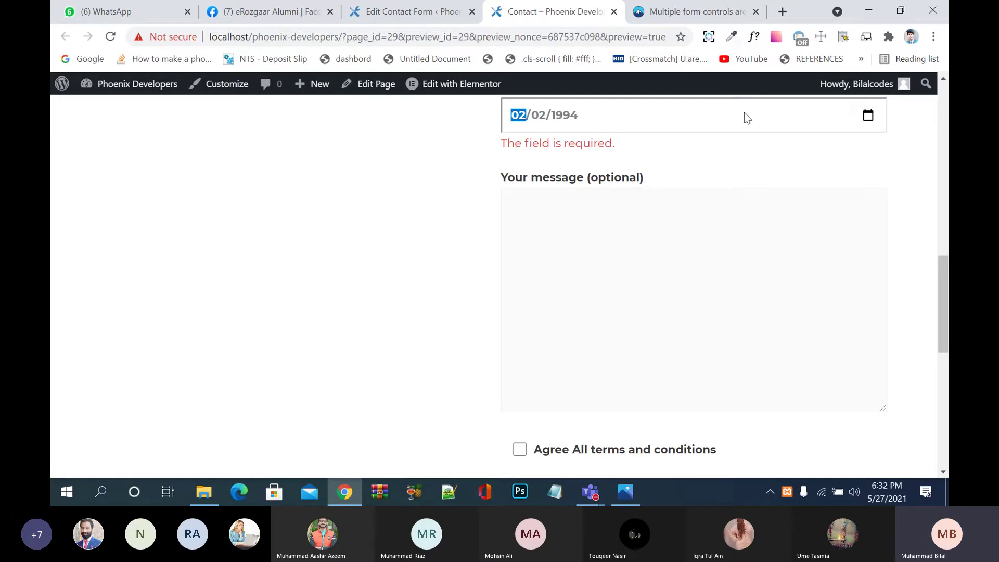
click(868, 115)
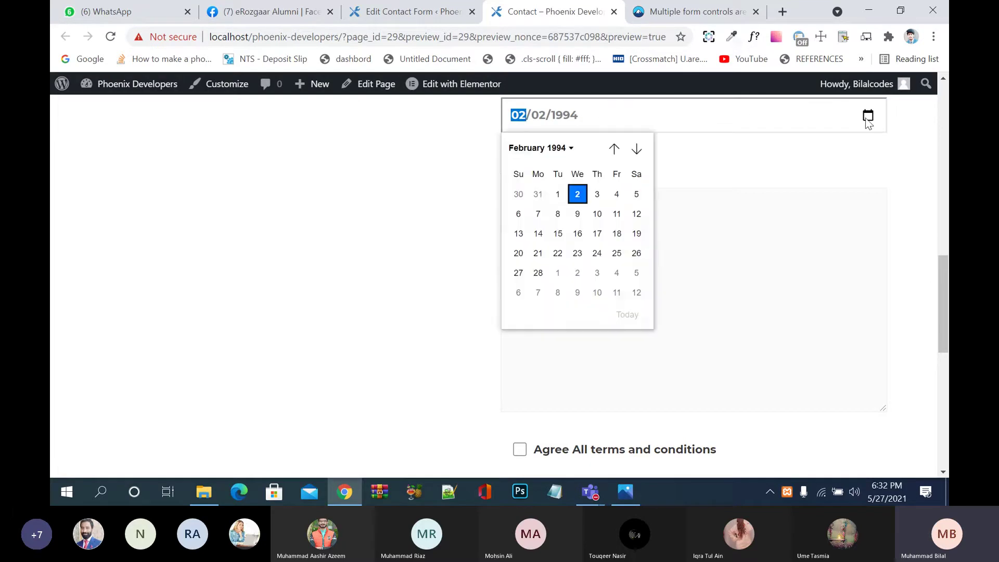
click(566, 150)
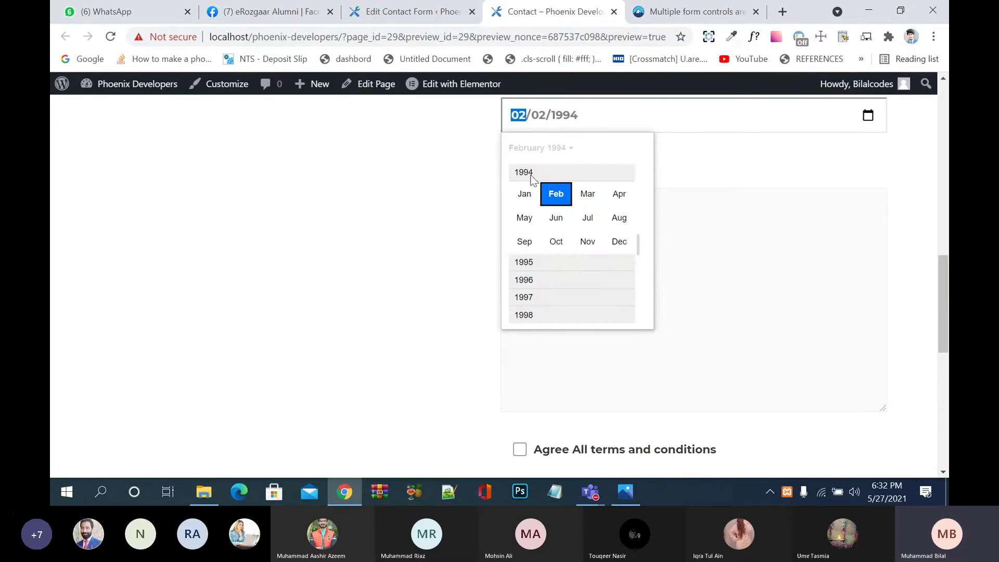
scroll(585, 166, up, 1)
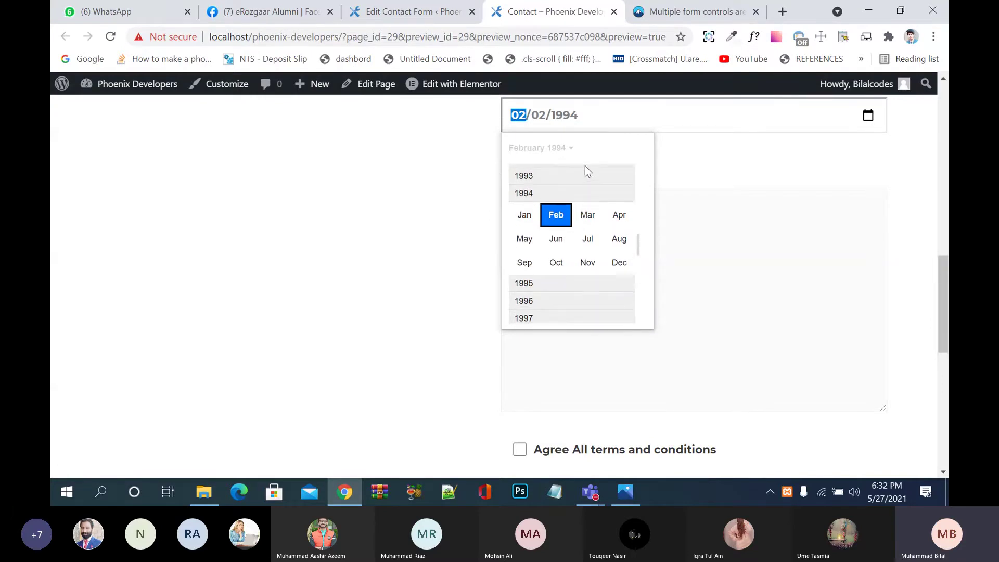
click(524, 177)
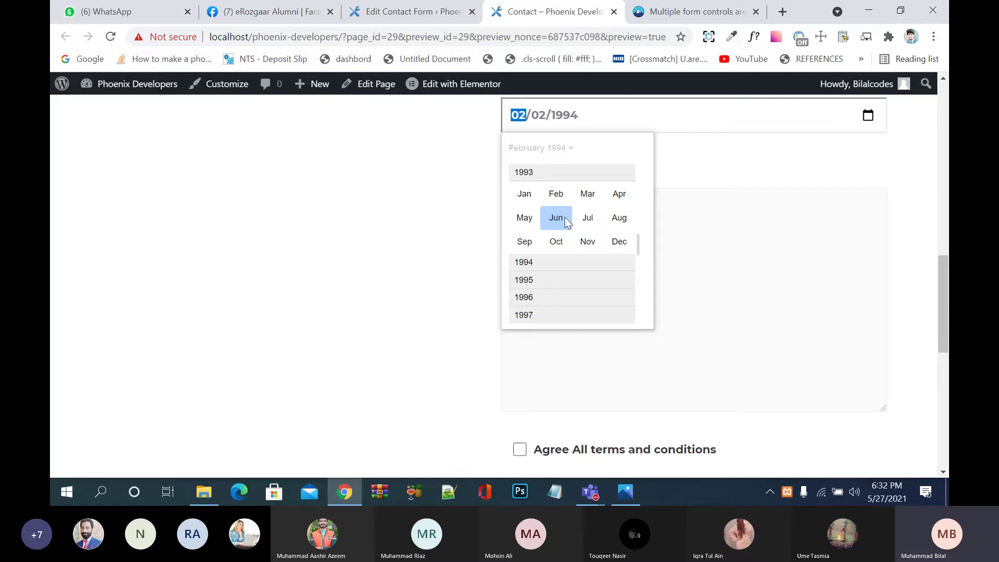
click(584, 221)
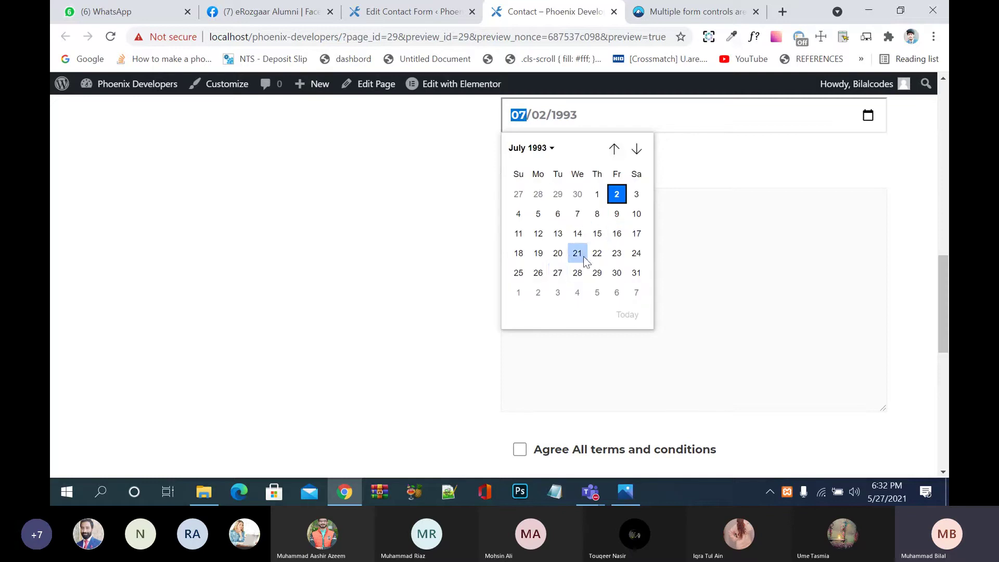
click(519, 253)
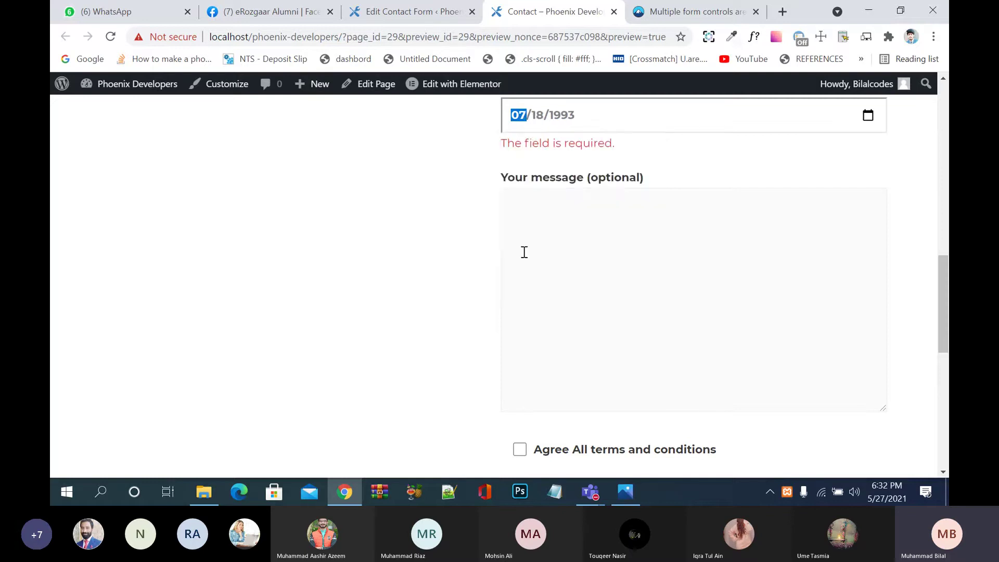
click(597, 257)
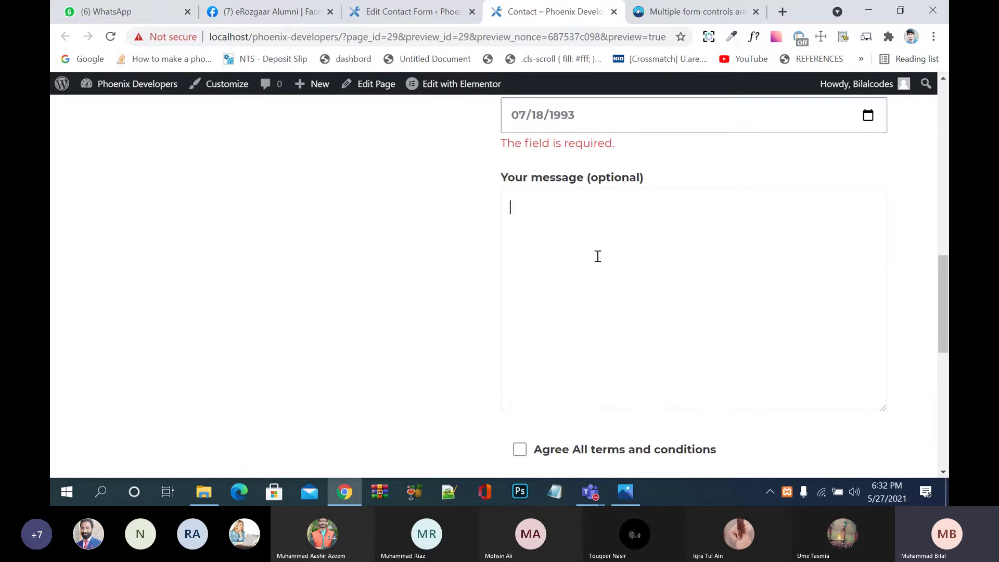
Step: Enter the message 'this and thats was were will be salhall be' and submit with terms unticked
scroll(598, 257, up, 1)
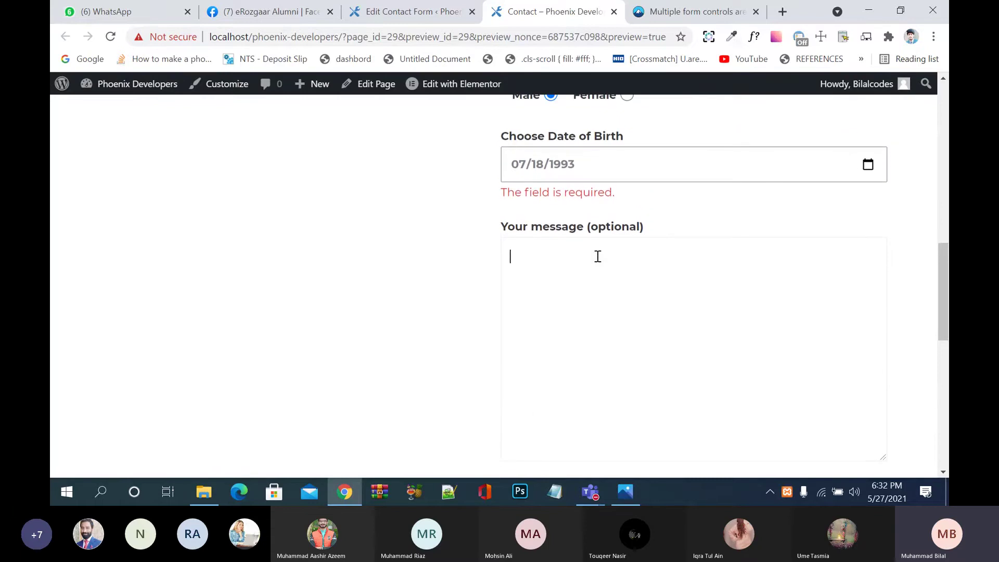
text(this and that)
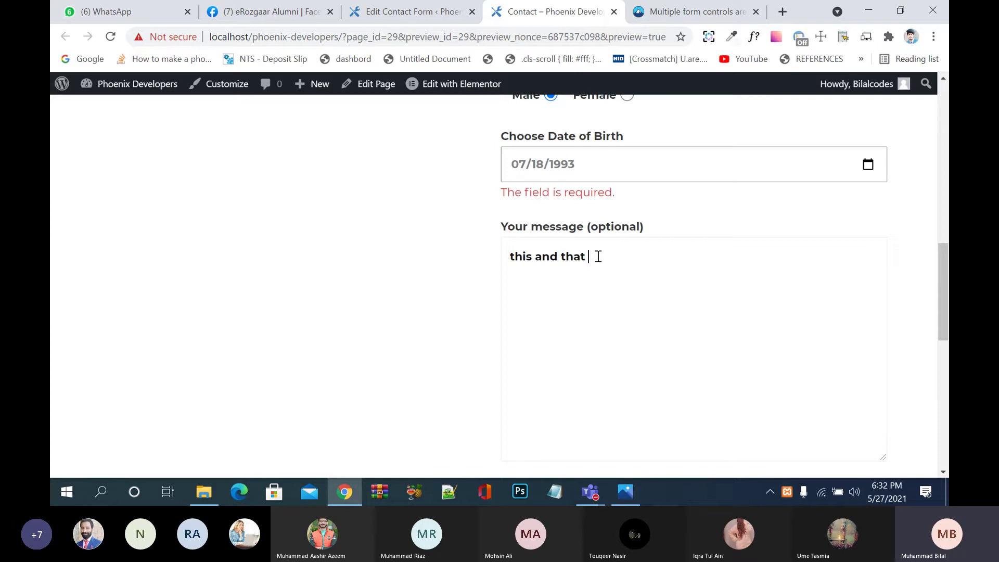
text(s was were will be s)
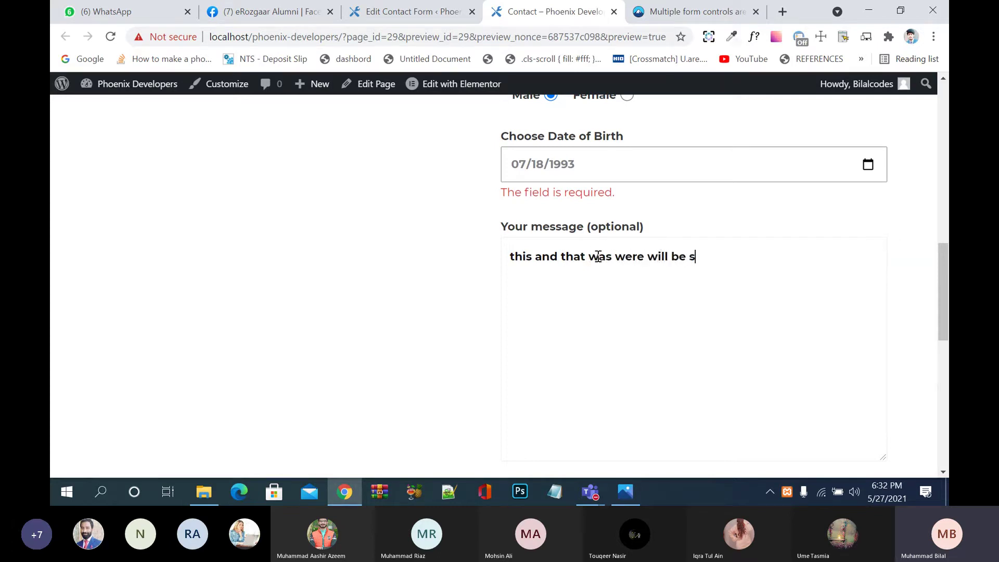
text(alhall be)
scroll(586, 304, down, 4)
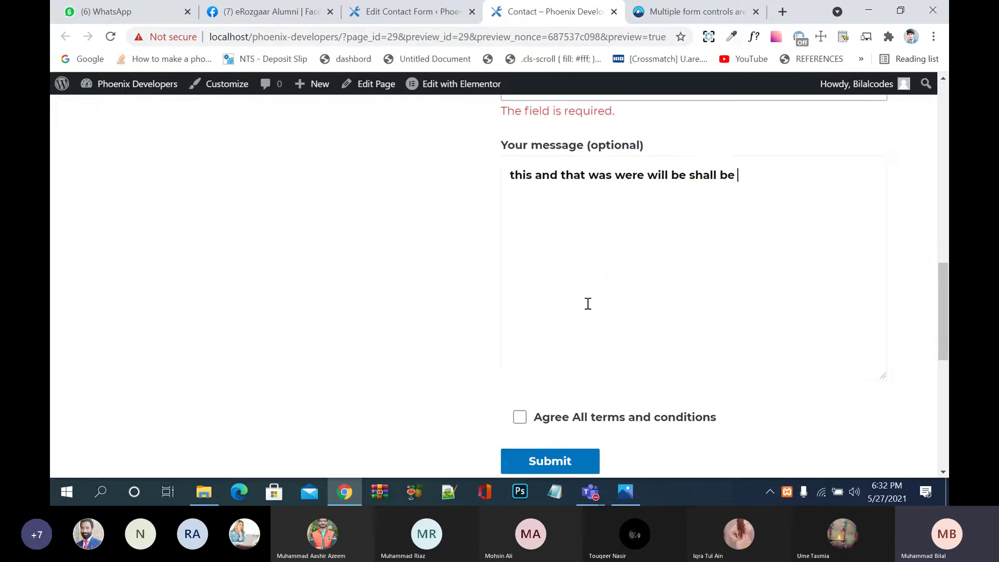
click(521, 286)
click(521, 286)
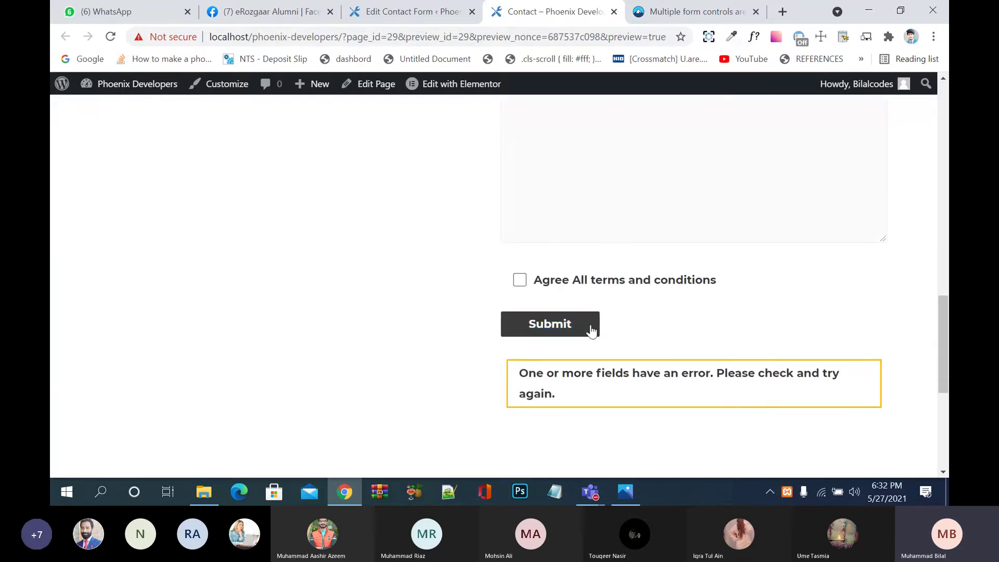
click(576, 328)
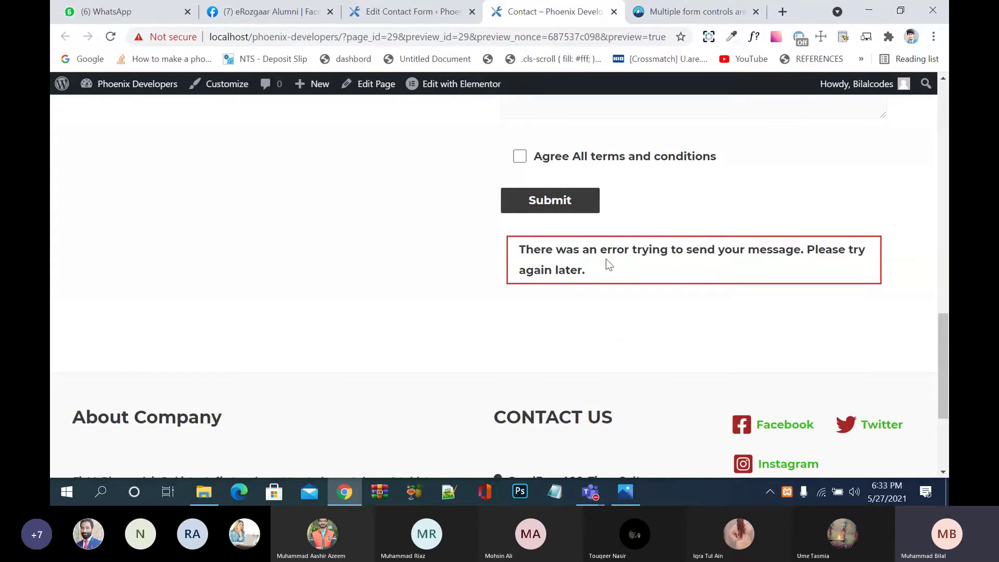
Step: Tick Agree All terms and conditions and submit the form again
scroll(660, 306, up, 15)
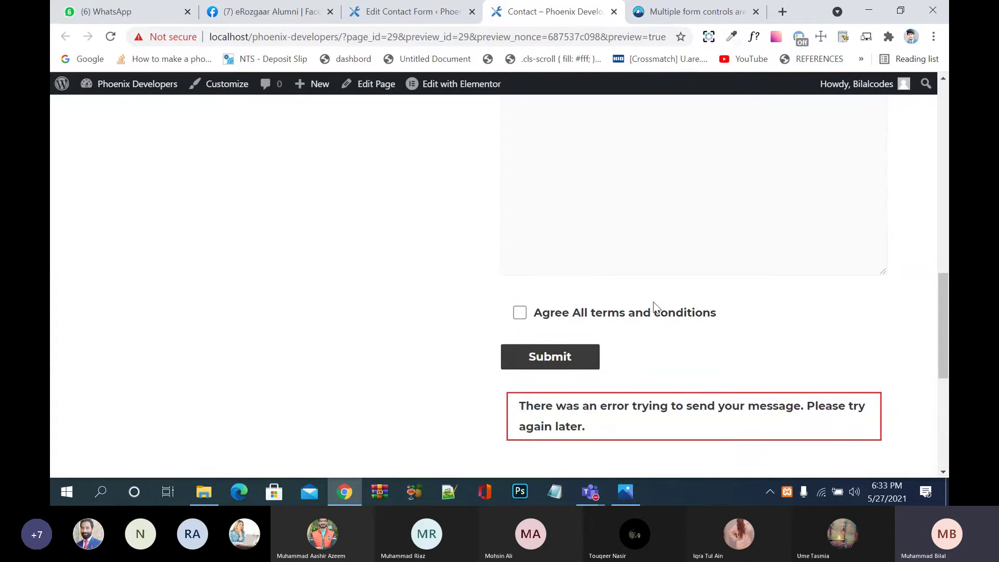
scroll(657, 307, up, 3)
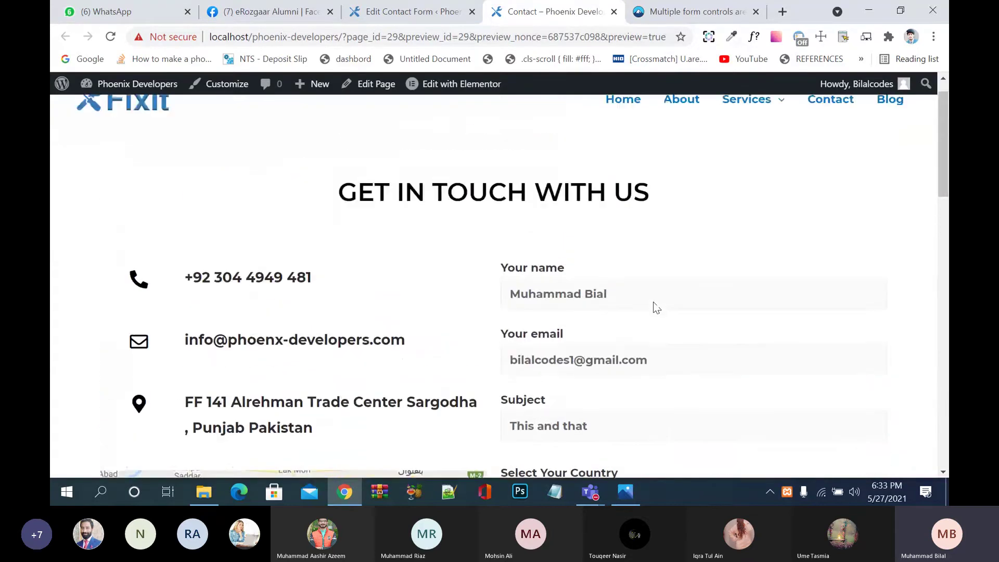
scroll(656, 307, down, 17)
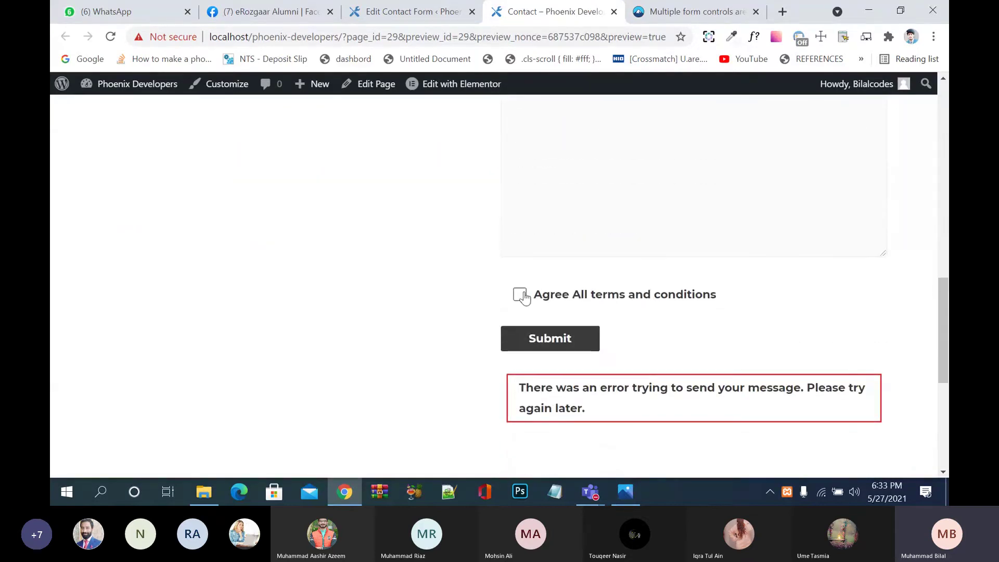
click(519, 295)
click(566, 339)
Step: Toggle the terms agreement checkbox repeatedly to test its behaviour
click(526, 295)
click(523, 296)
click(524, 296)
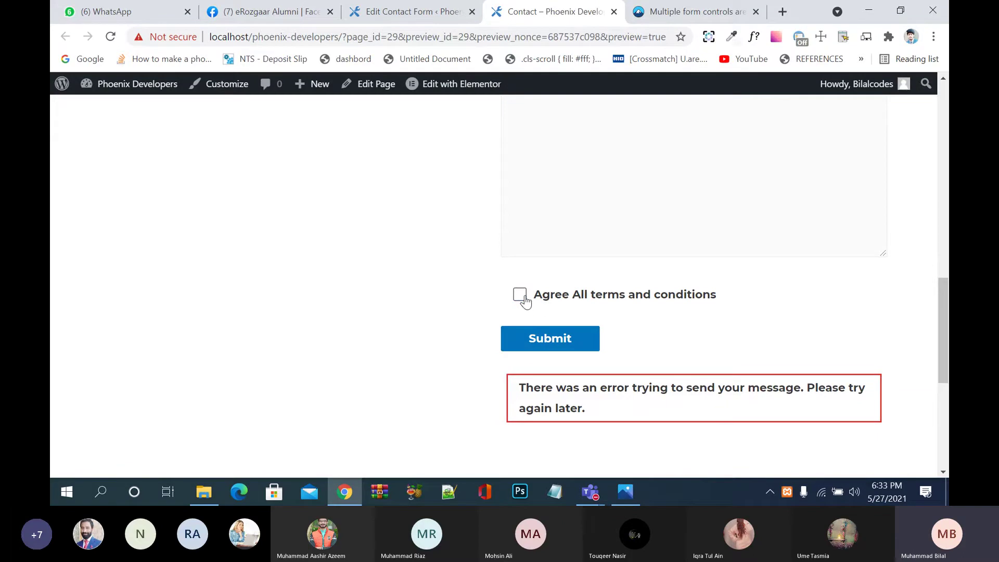
click(525, 298)
click(520, 294)
click(520, 295)
click(520, 295)
click(520, 294)
Step: Delete 'optional' from the [acceptance agree optional] tag, save, and reload the contact preview
click(422, 5)
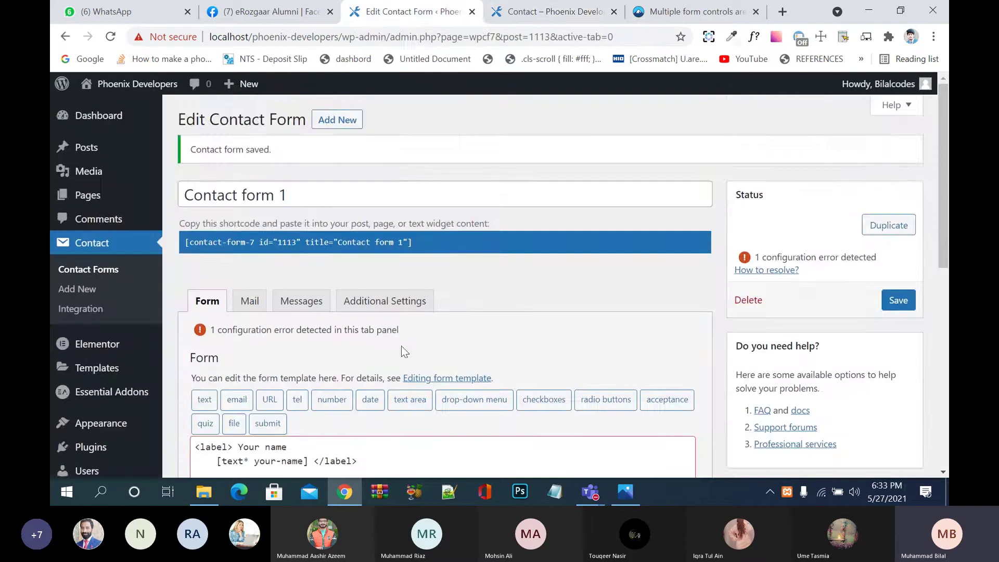
scroll(401, 345, down, 10)
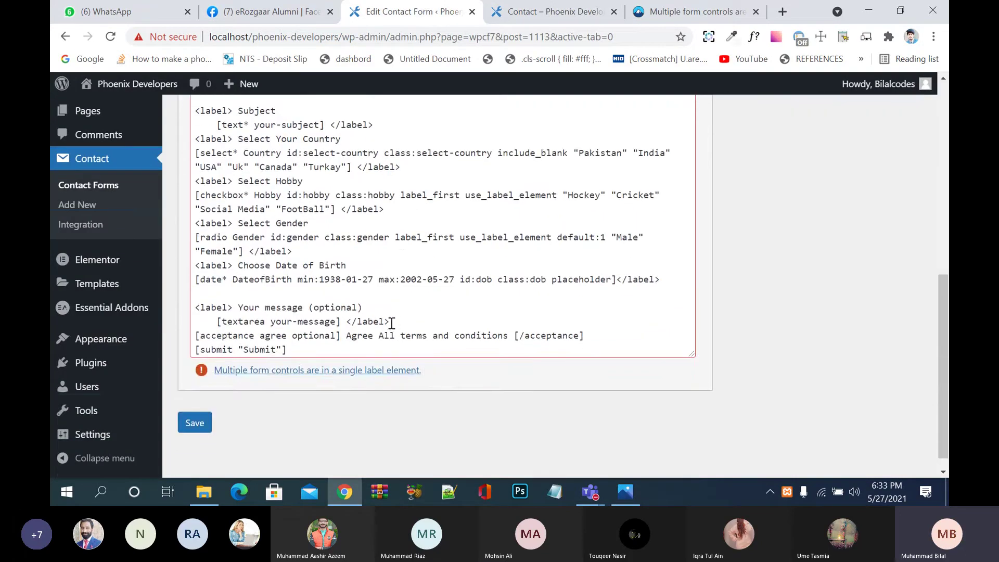
click(392, 322)
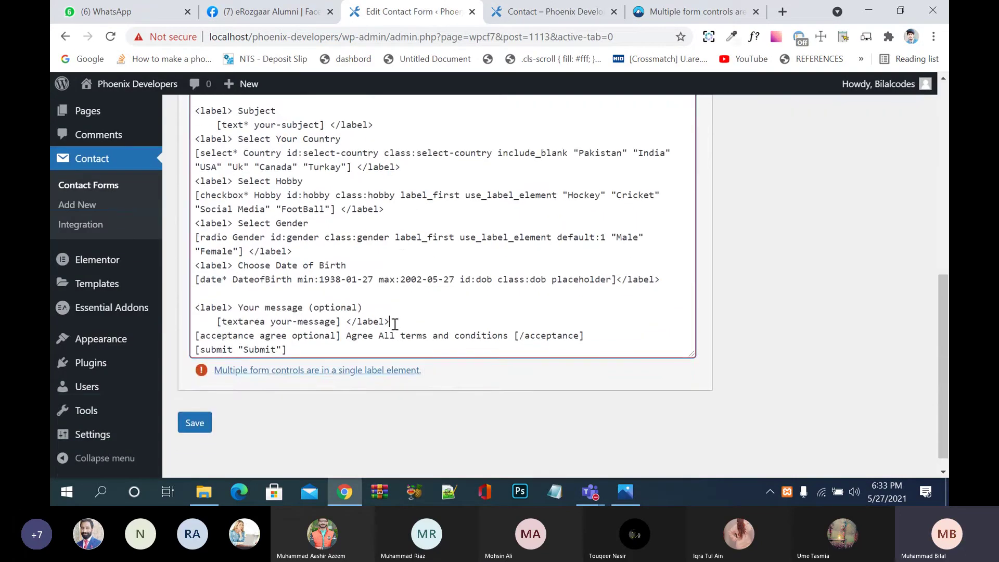
click(266, 309)
scroll(346, 320, down, 1)
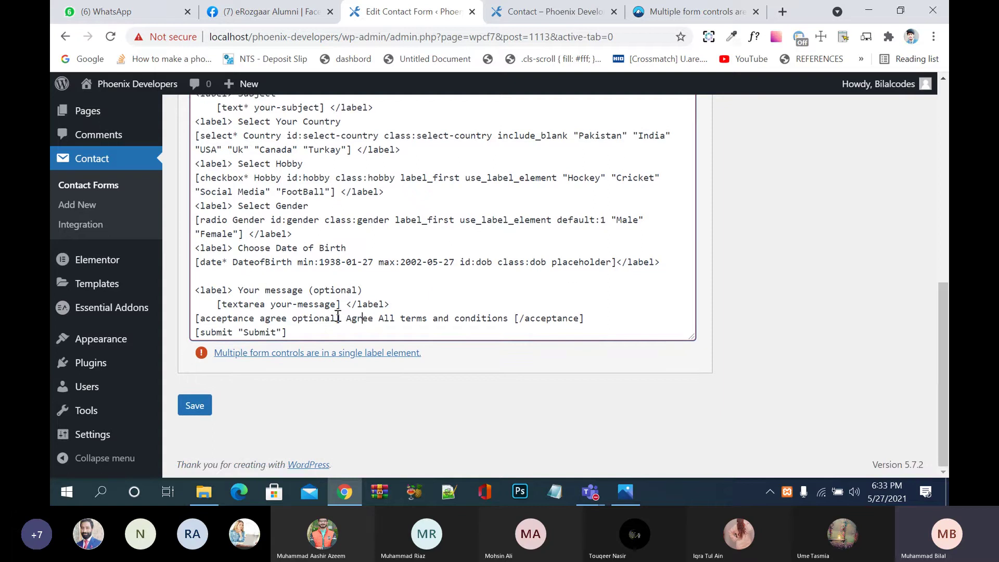
drag(336, 319, 294, 319)
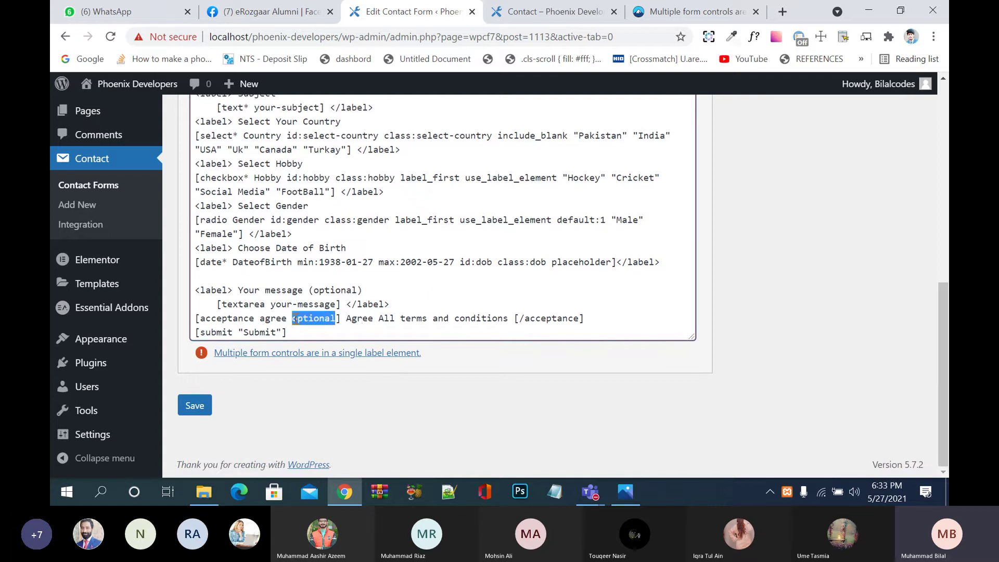
key(BackSpace)
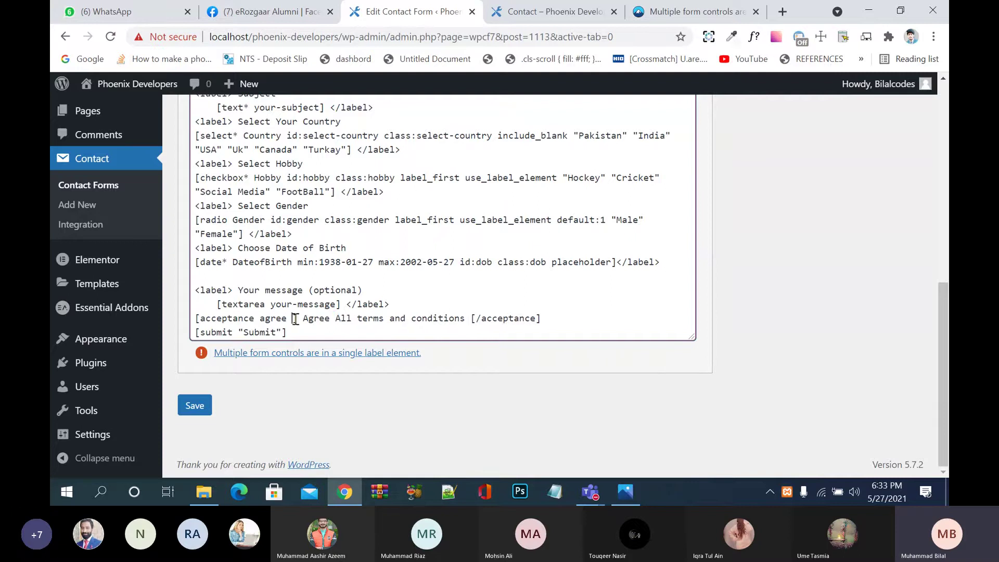
click(200, 410)
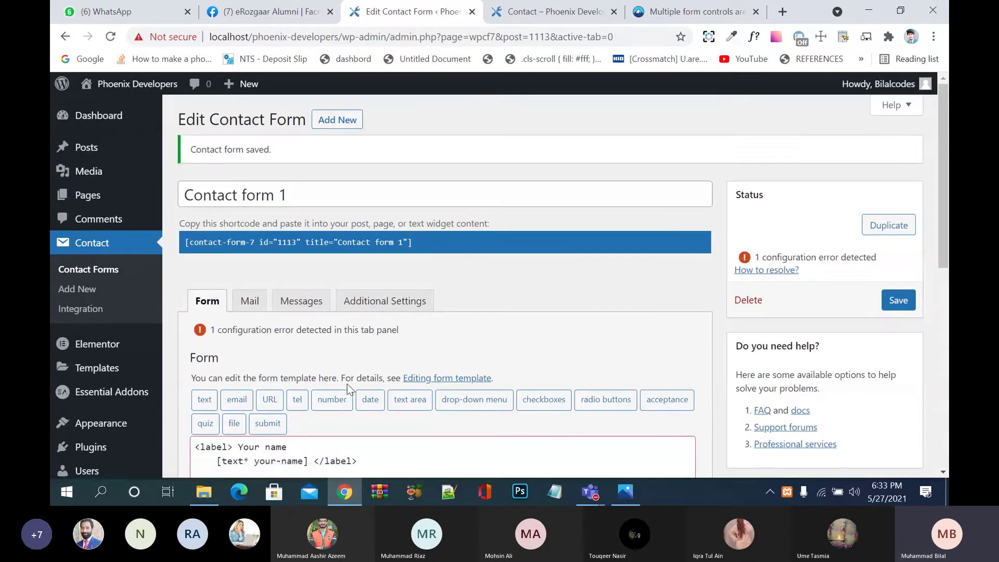
click(552, 12)
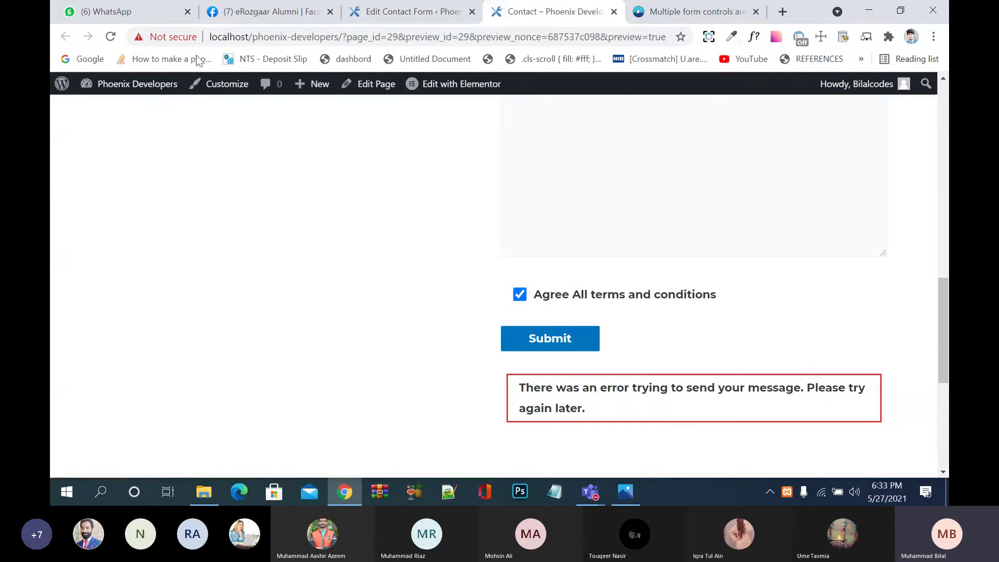
click(110, 36)
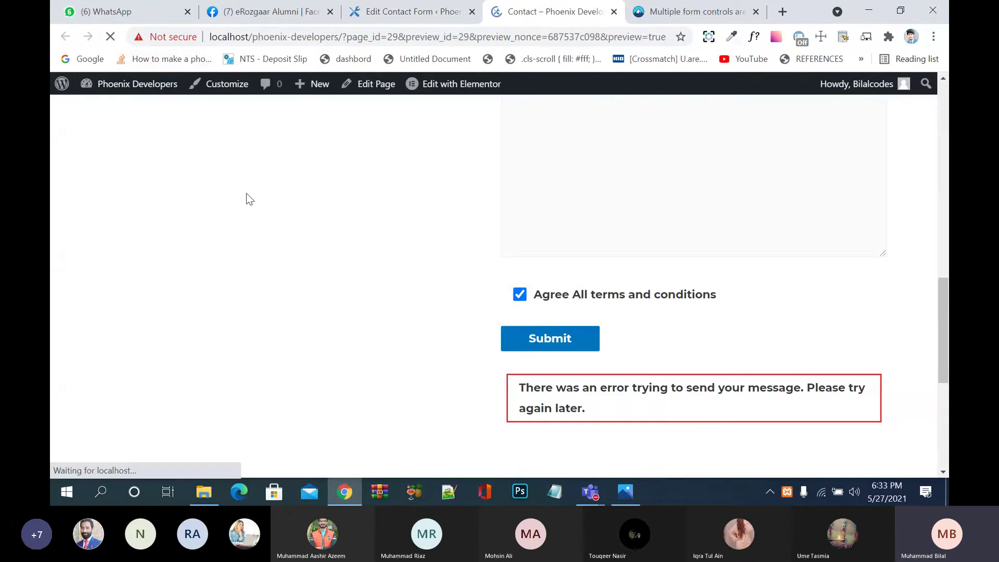
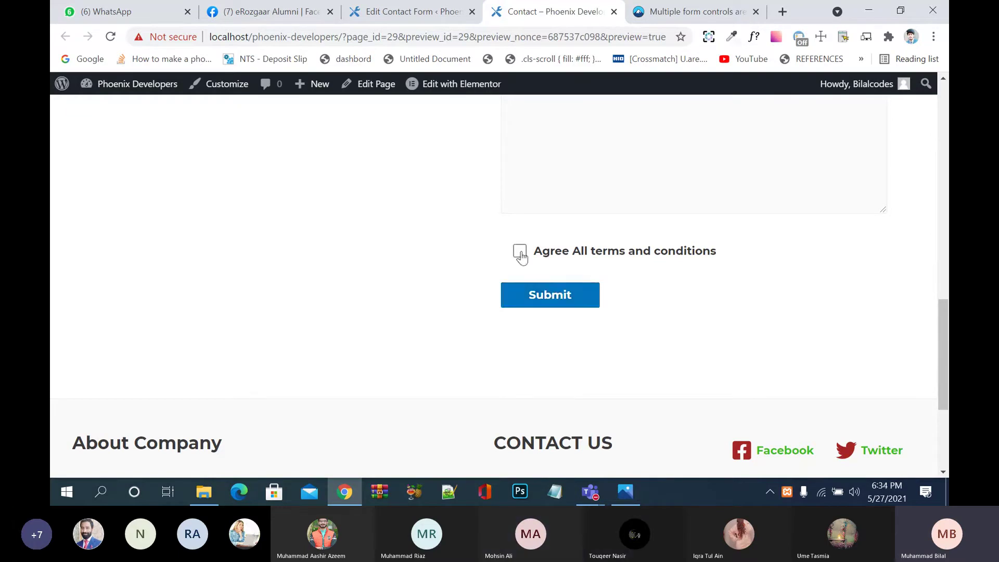
Step: Tick only 'Agree All terms and conditions' and submit, revealing 'The field is required.' errors
scroll(565, 303, up, 6)
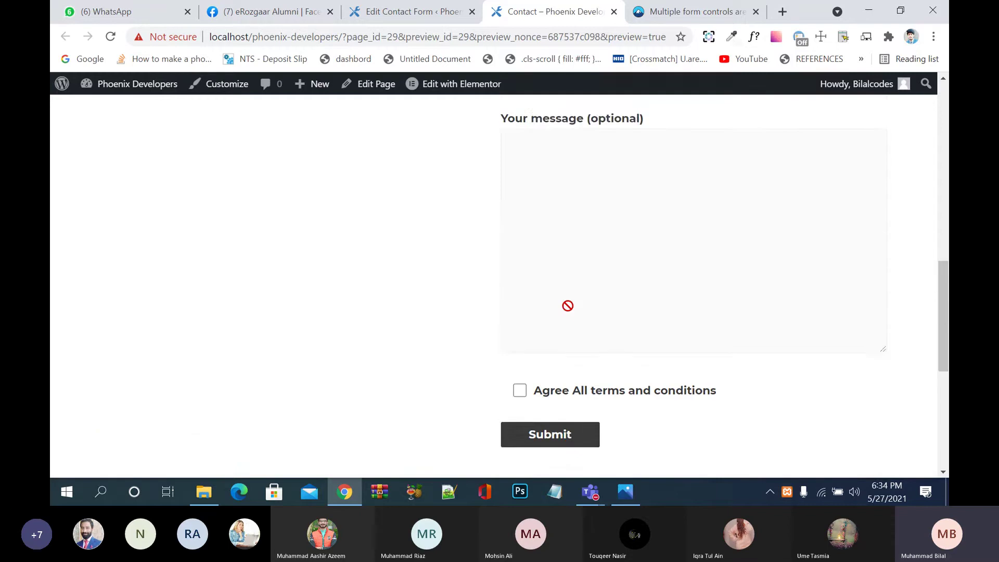
scroll(568, 305, up, 4)
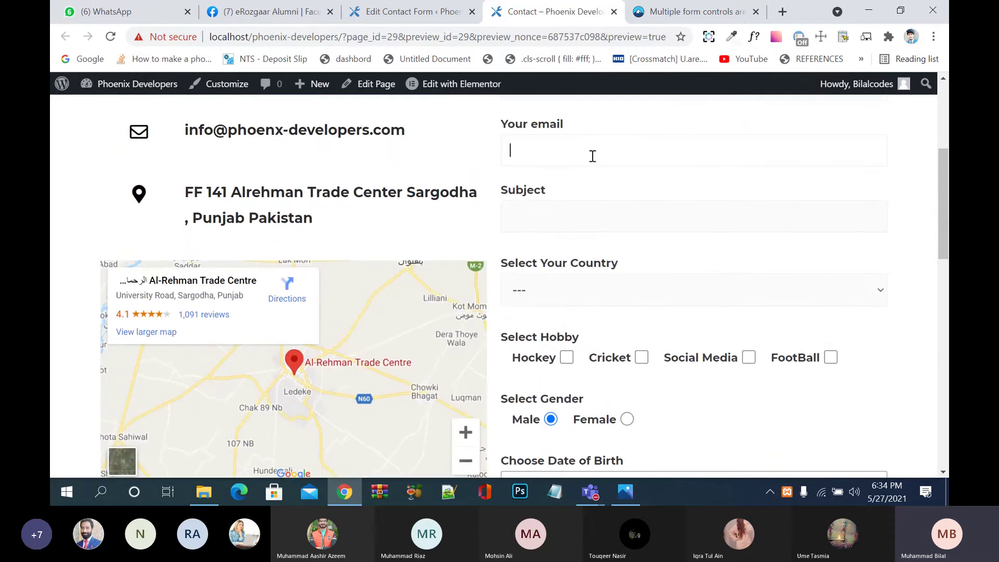
scroll(593, 156, up, 4)
click(577, 294)
scroll(579, 296, down, 15)
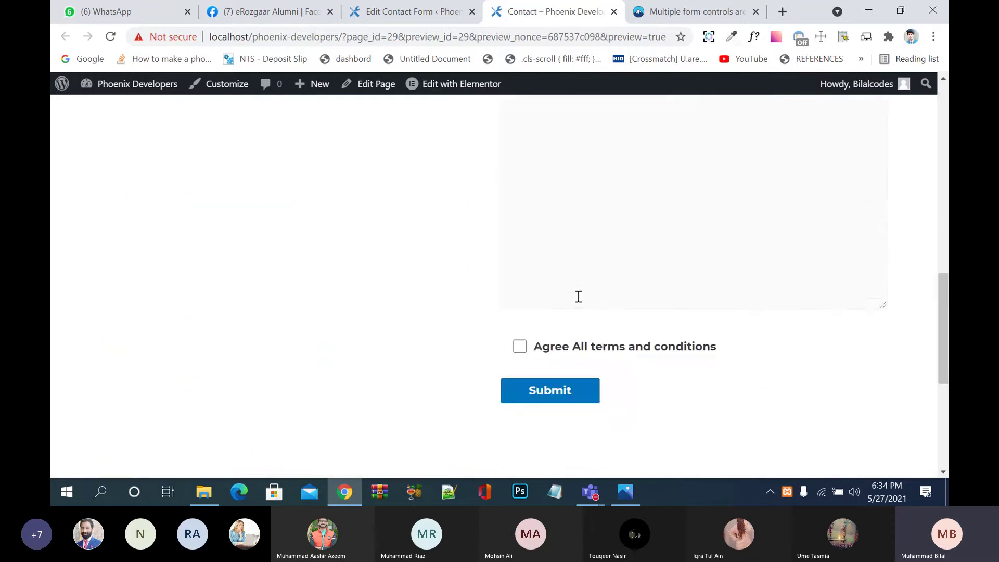
scroll(578, 296, down, 5)
scroll(578, 299, up, 4)
click(520, 258)
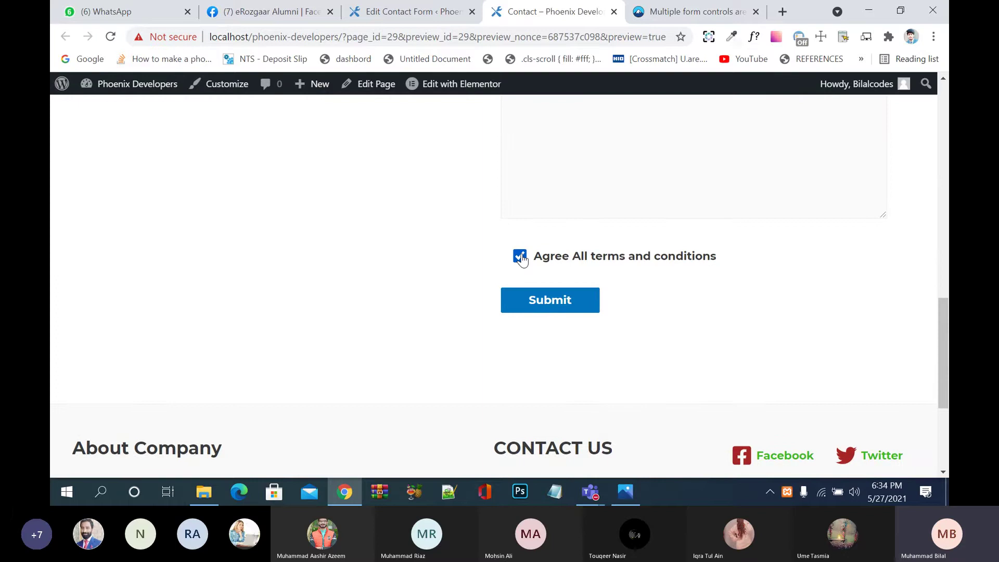
click(557, 307)
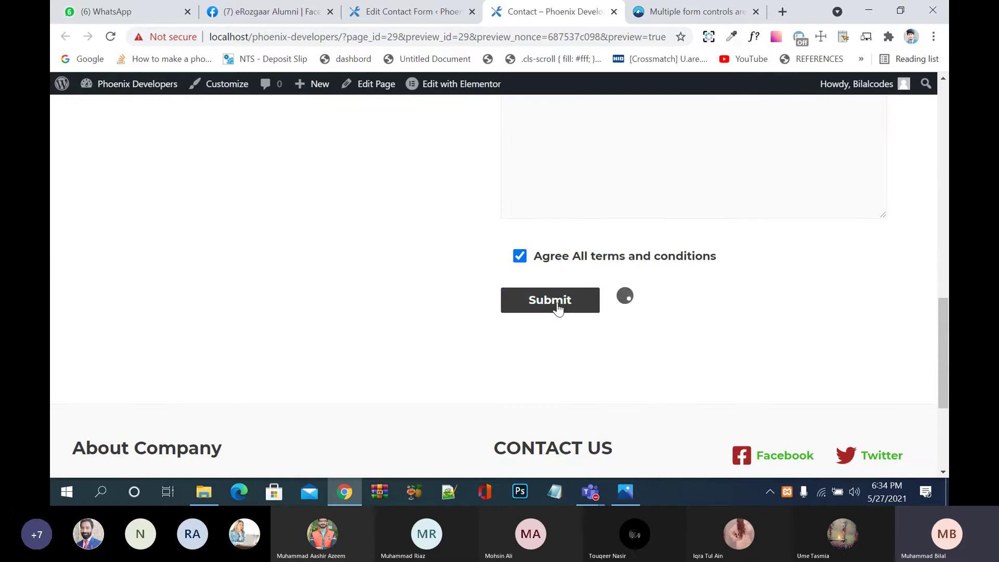
scroll(558, 304, down, 2)
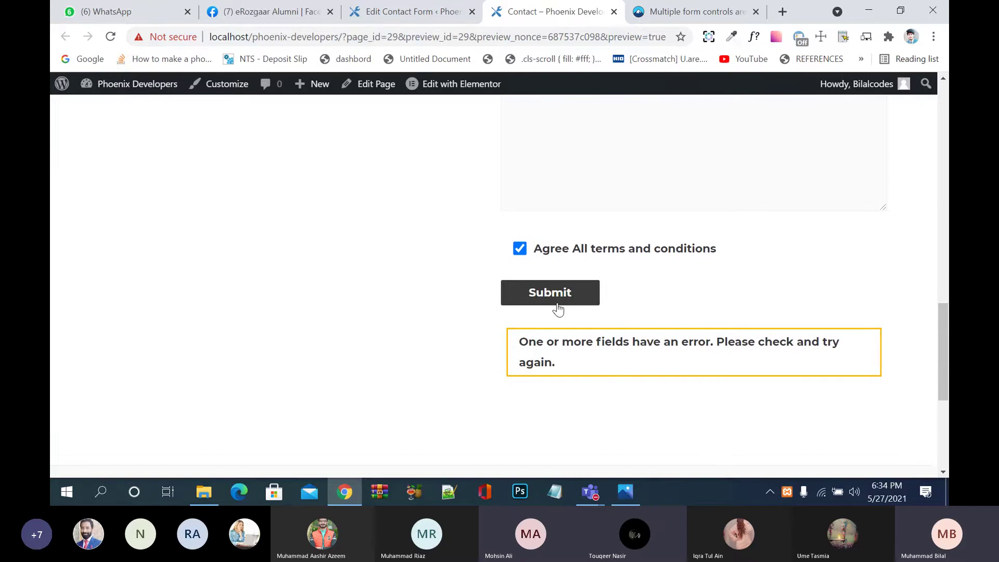
scroll(558, 309, up, 15)
Step: Enter the sender's name and e-mail address in the contact form
click(576, 179)
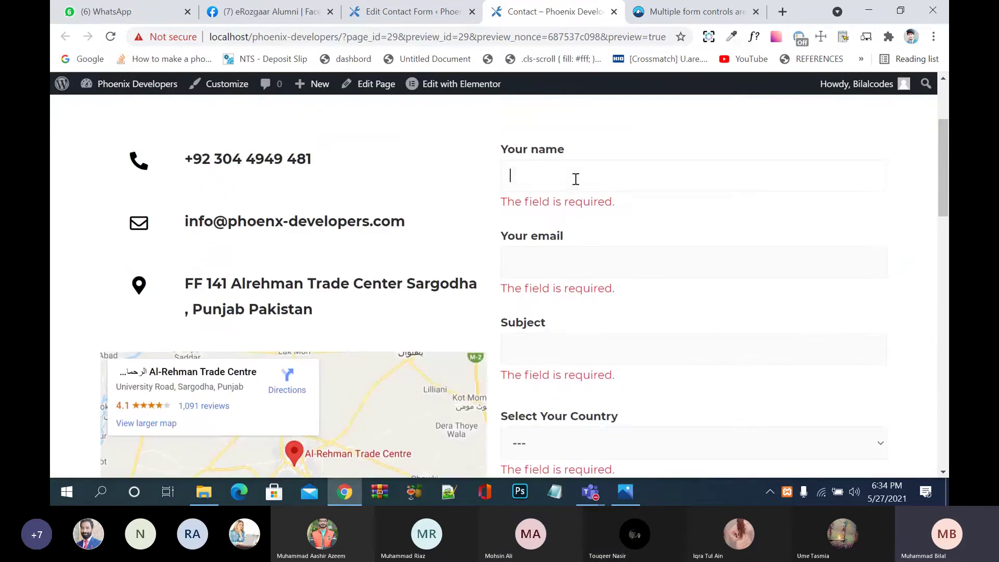
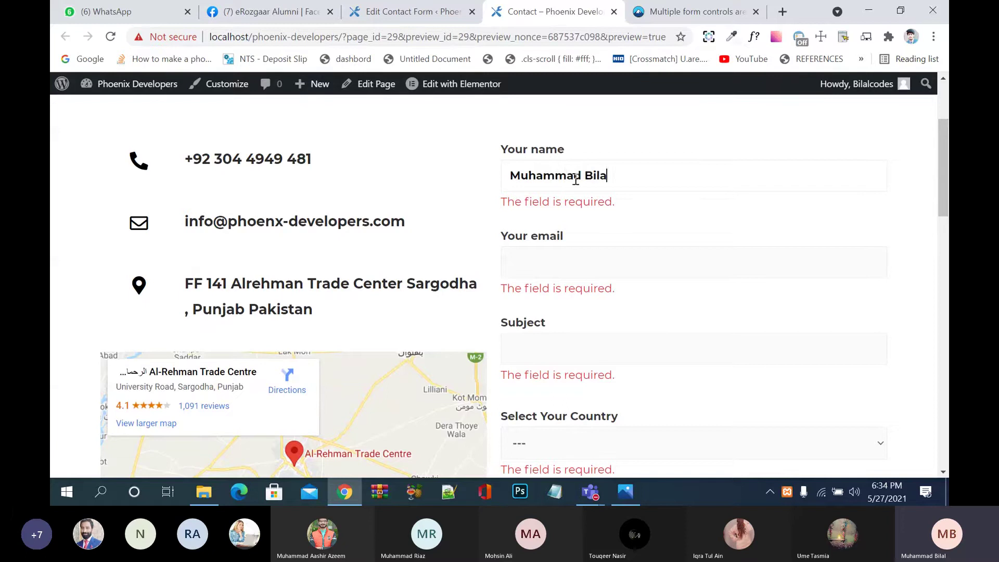
key(Tab)
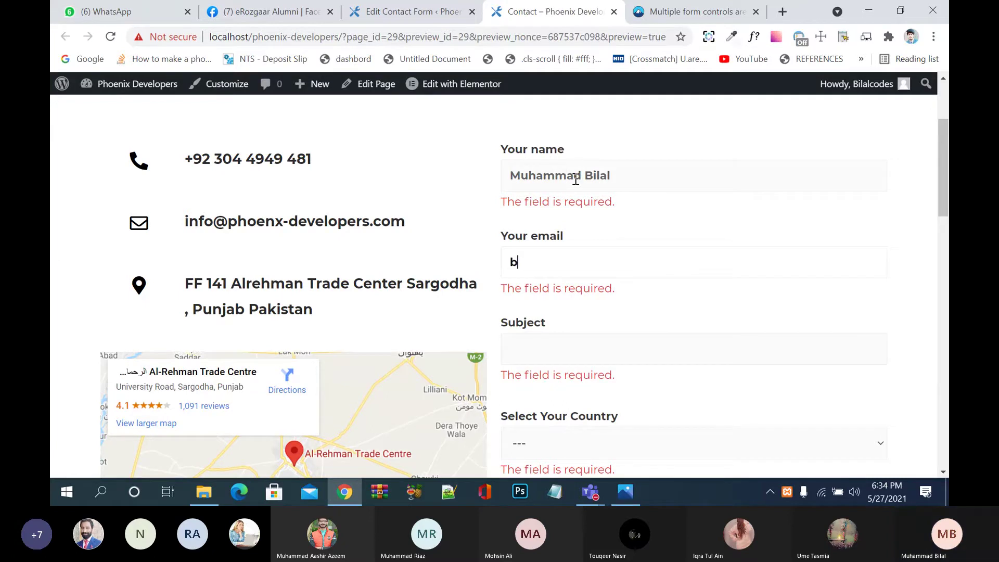
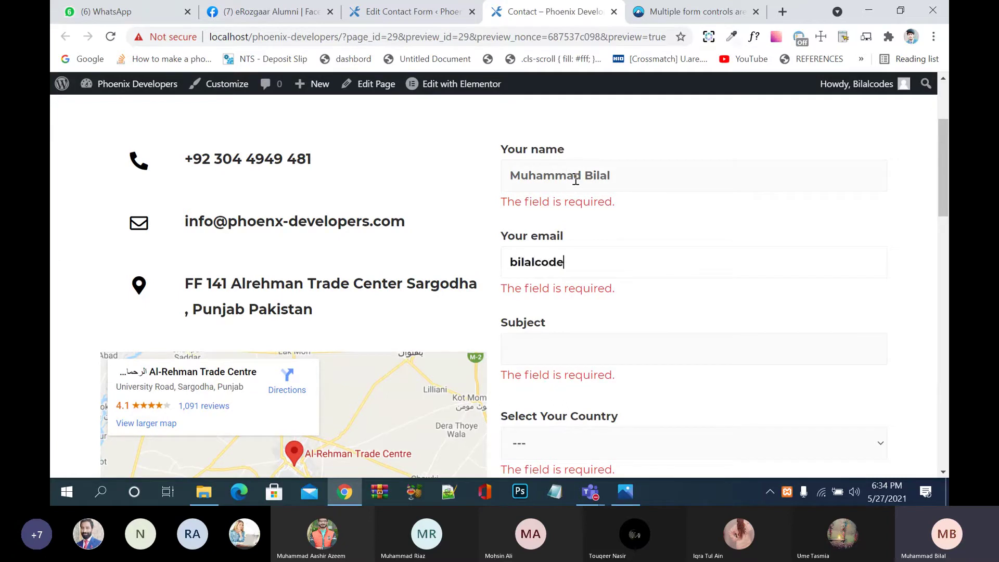
key(Tab)
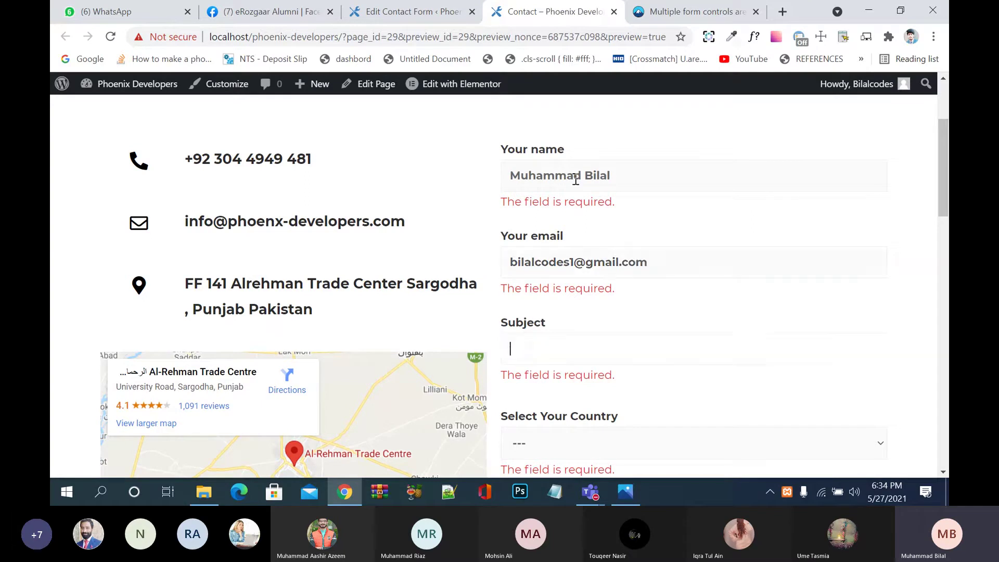
Step: Choose Pakistan as the country and tick Hockey as the hobby
scroll(576, 179, down, 5)
click(577, 180)
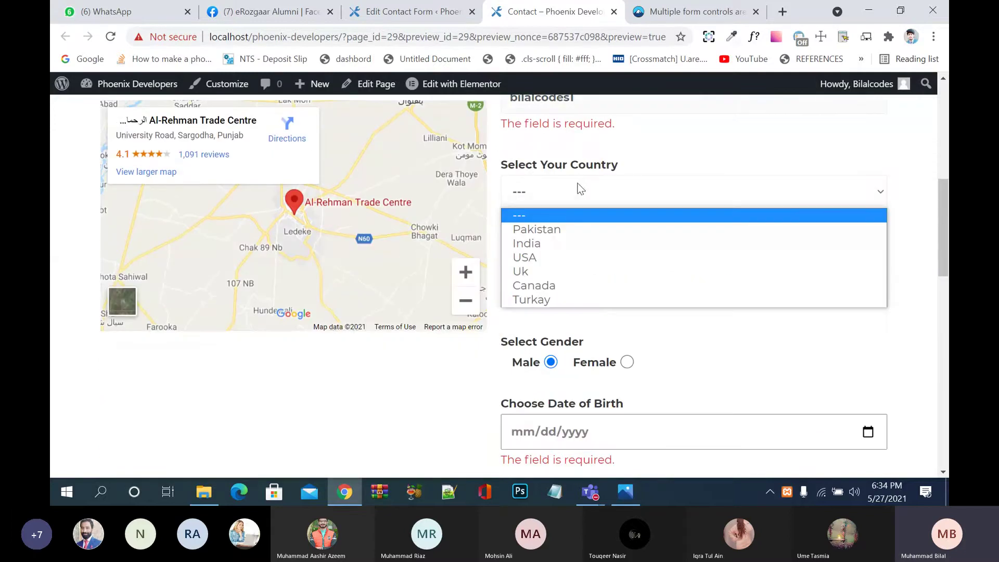
click(560, 230)
click(567, 278)
Step: Set the date of birth to 02/02/1994 with the date picker
scroll(581, 359, down, 1)
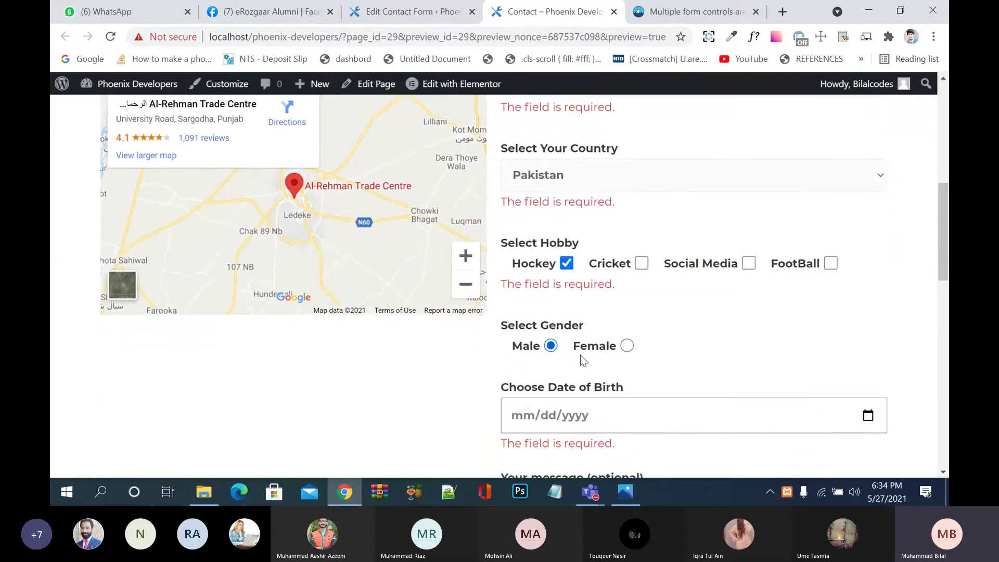
scroll(580, 355, down, 1)
click(618, 366)
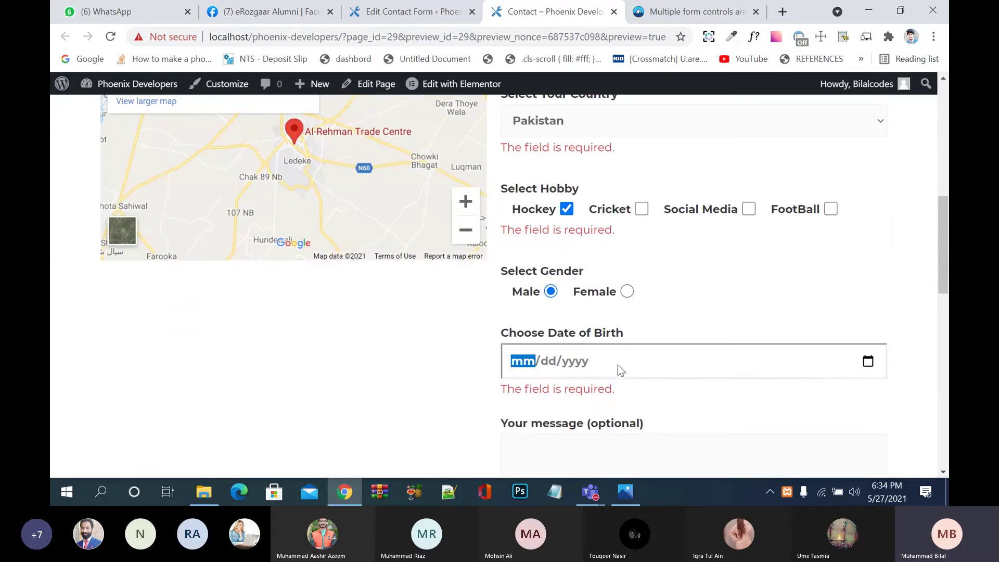
click(870, 362)
click(544, 168)
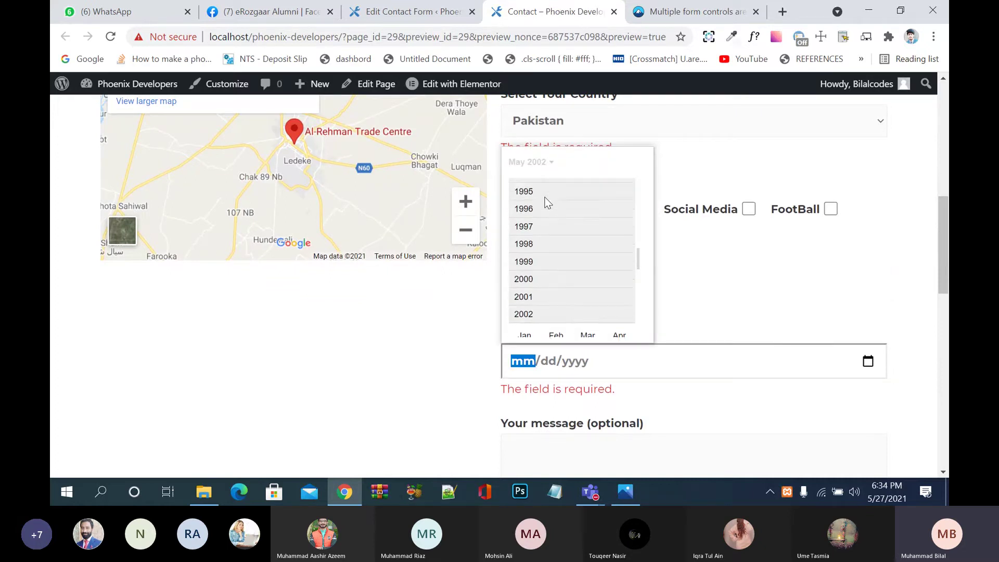
click(522, 196)
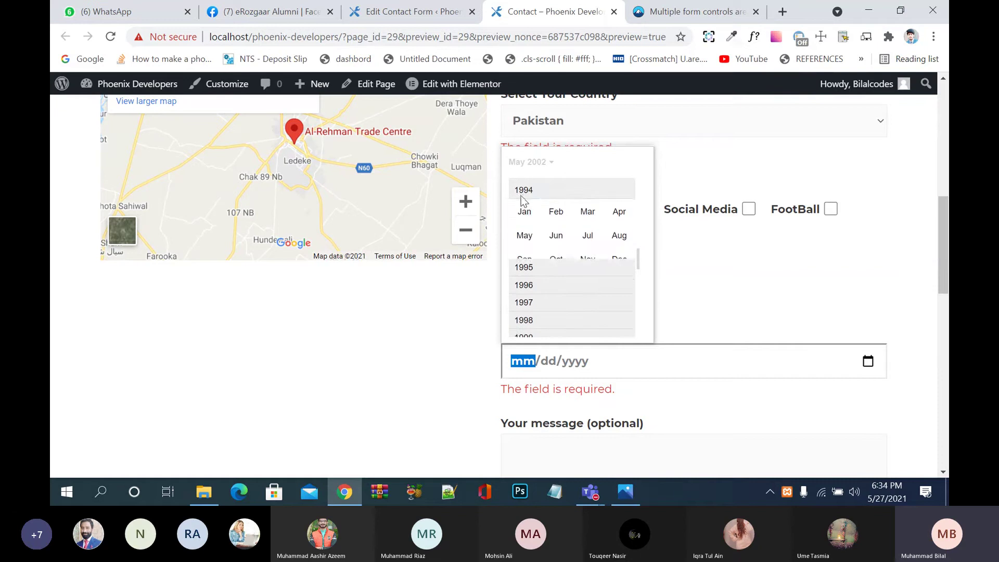
click(559, 208)
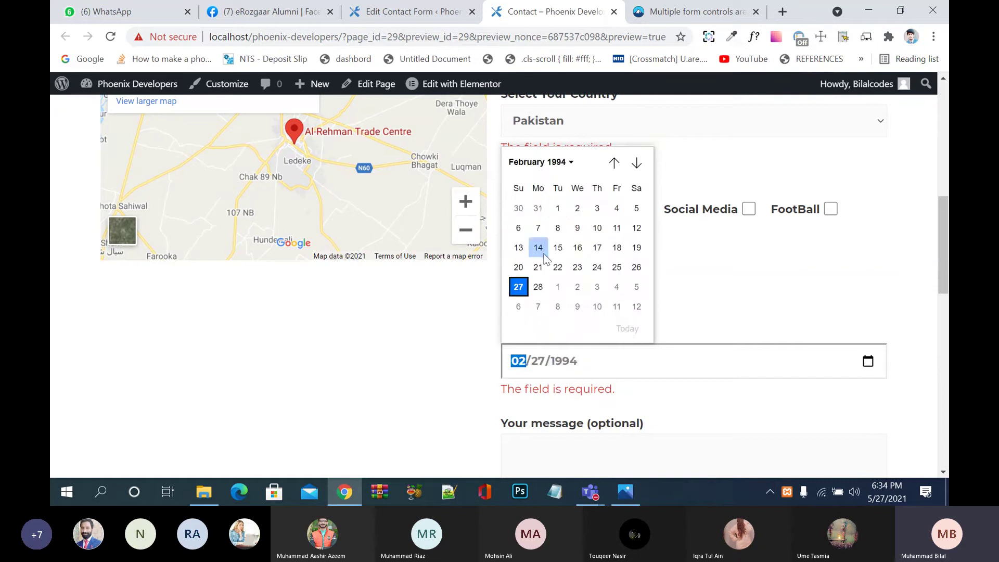
click(577, 209)
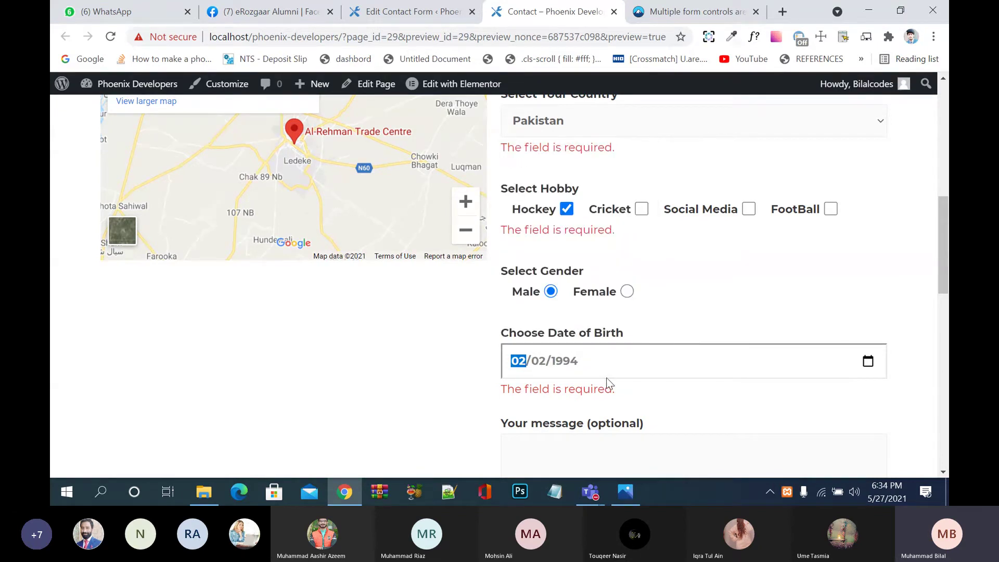
Step: Type 'this and that' as the message
scroll(608, 384, down, 3)
click(620, 263)
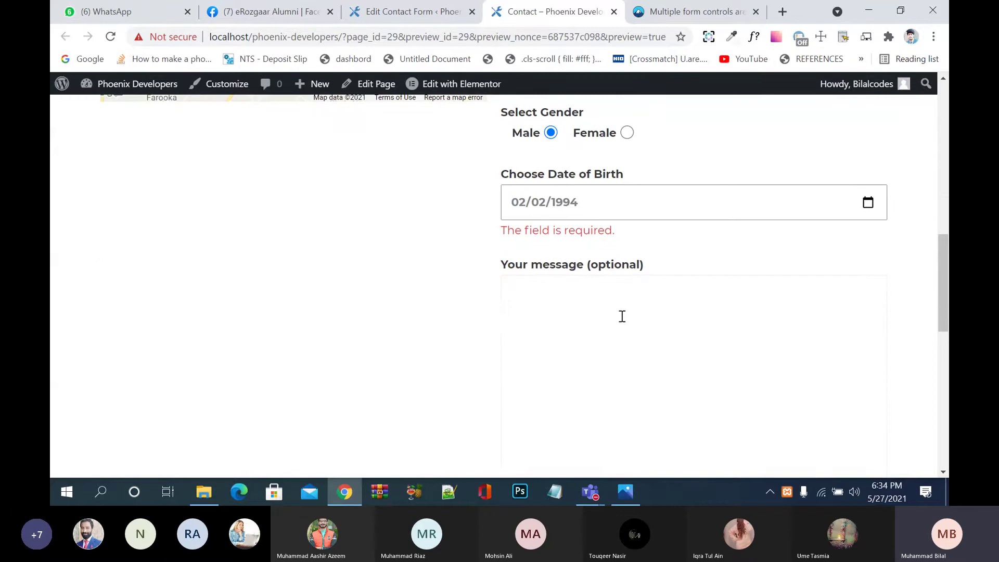
text(this and that)
scroll(621, 316, down, 5)
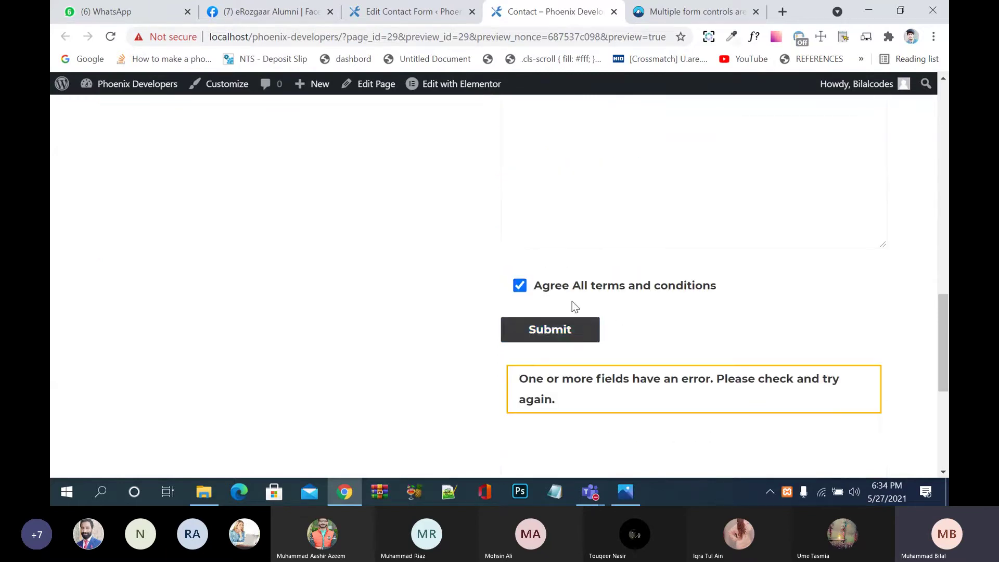
Step: Re-tick the terms box and submit, getting 'There was an error trying to send your message.'
click(536, 287)
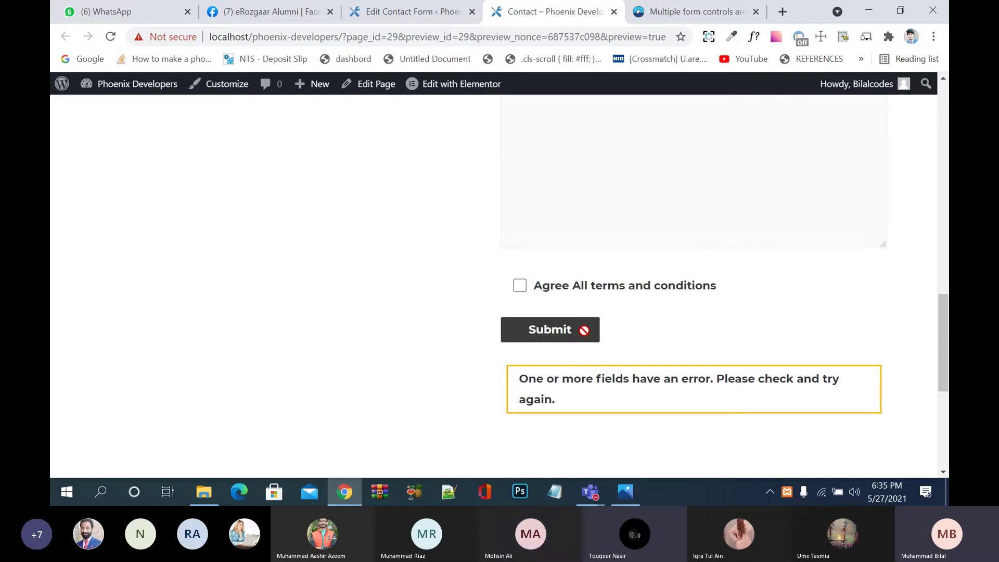
click(520, 294)
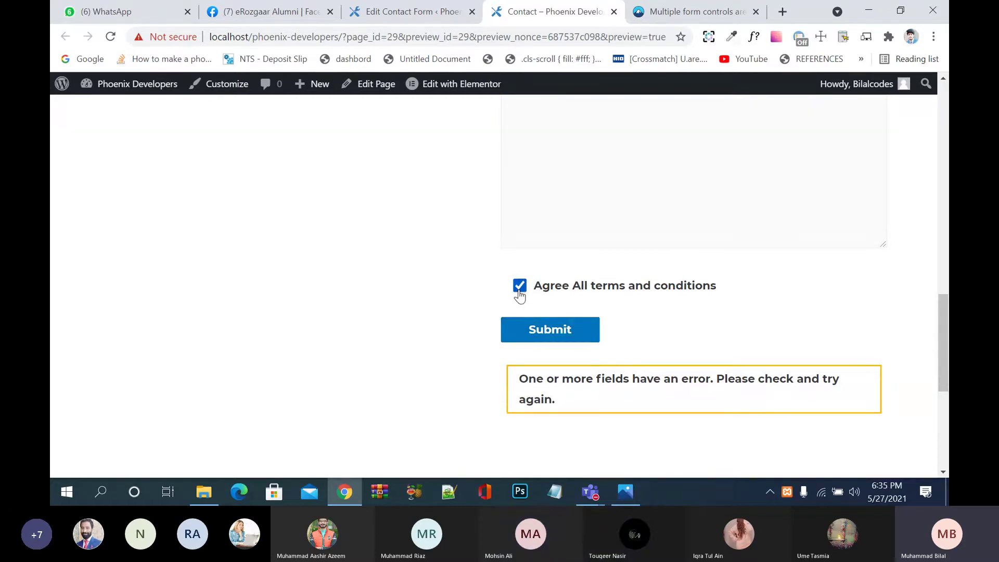
click(554, 333)
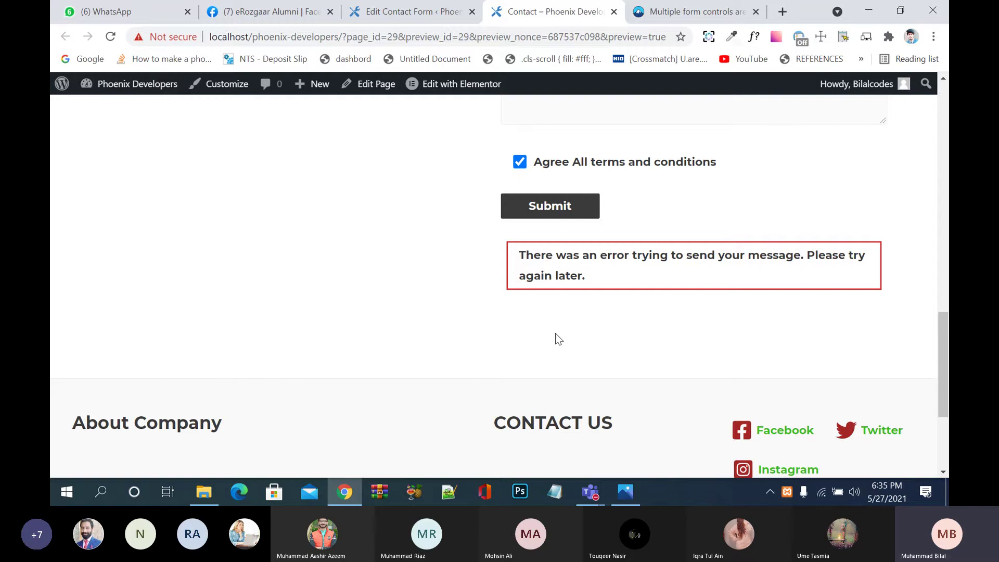
scroll(555, 333, up, 15)
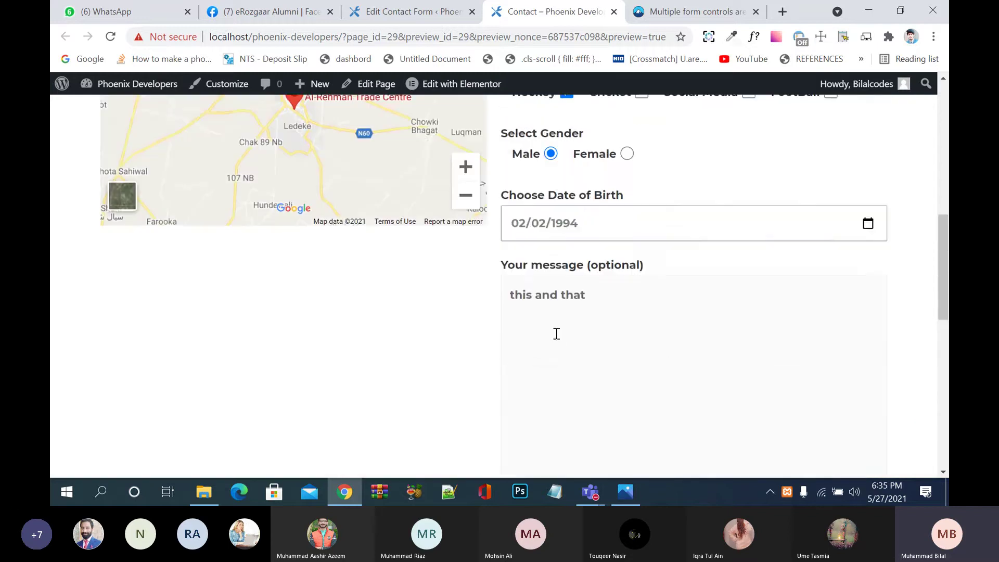
scroll(556, 333, up, 5)
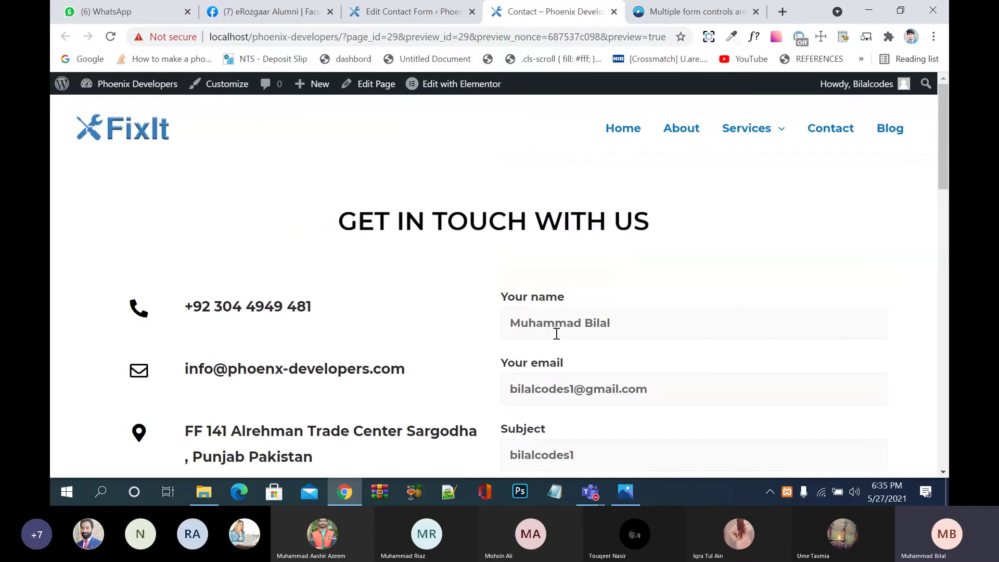
scroll(556, 334, down, 4)
scroll(557, 334, down, 10)
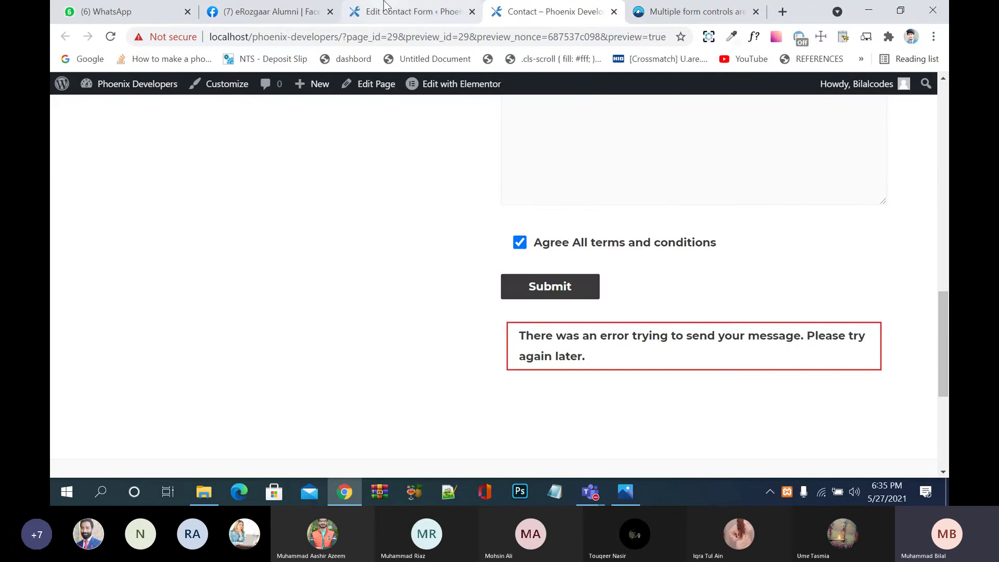
Step: On the form's edit page, remove the stray blank line after the acceptance tag
click(383, 2)
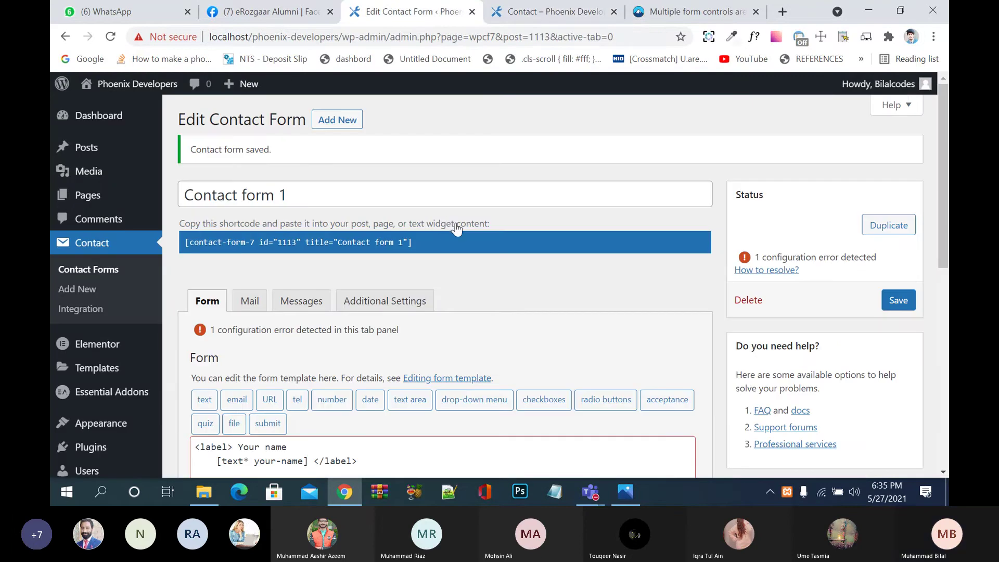
scroll(556, 341, down, 2)
scroll(555, 337, down, 1)
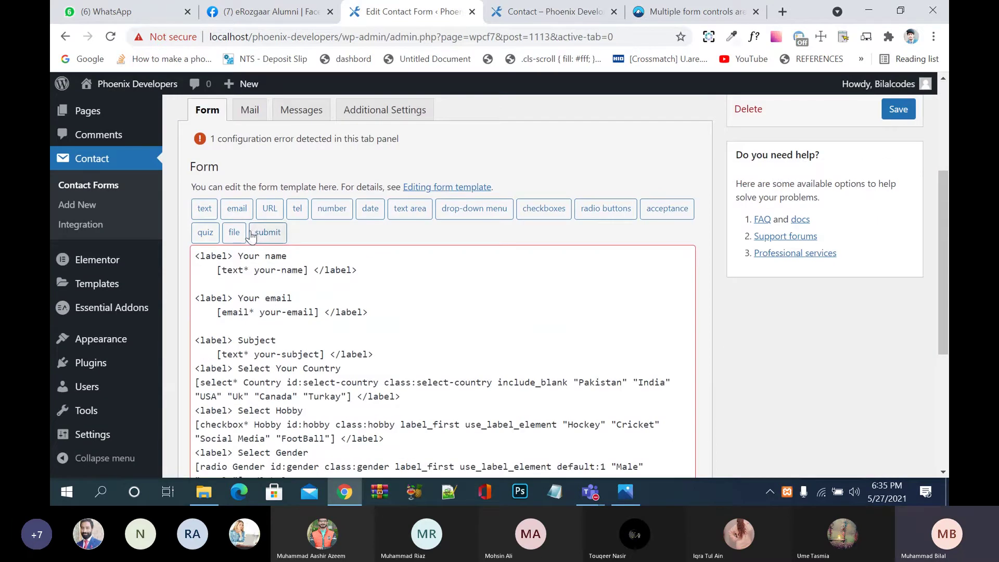
scroll(415, 262, down, 1)
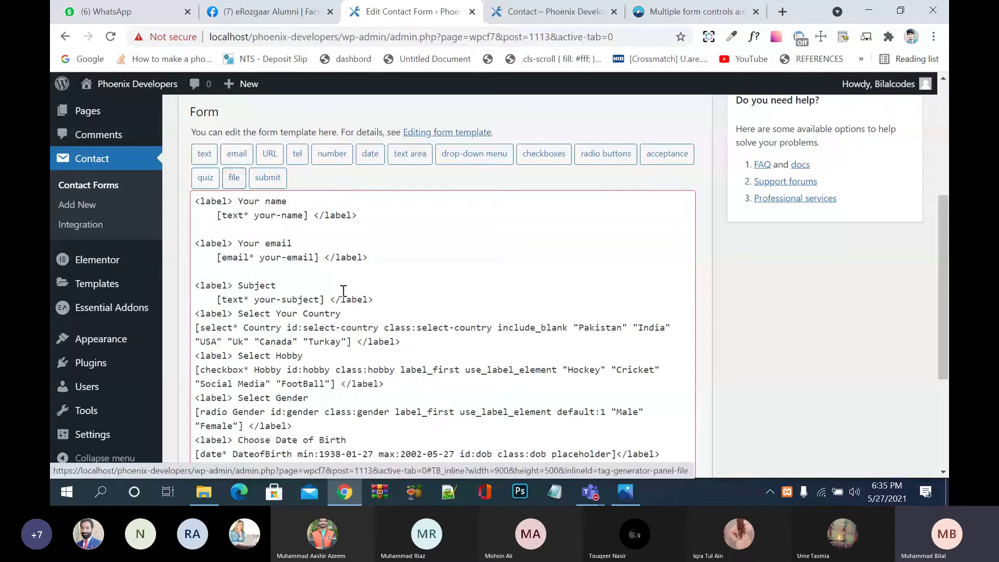
scroll(341, 291, down, 3)
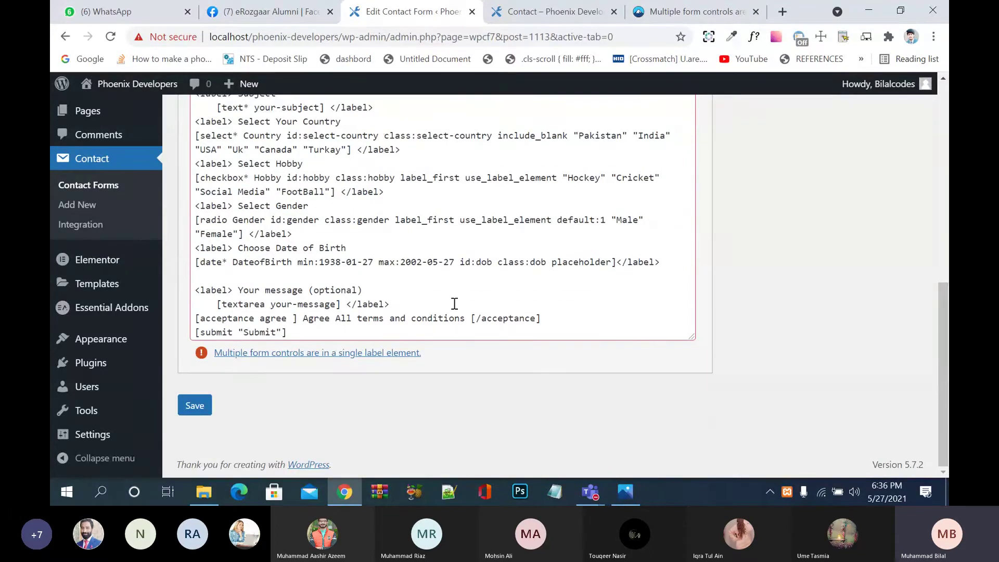
click(435, 306)
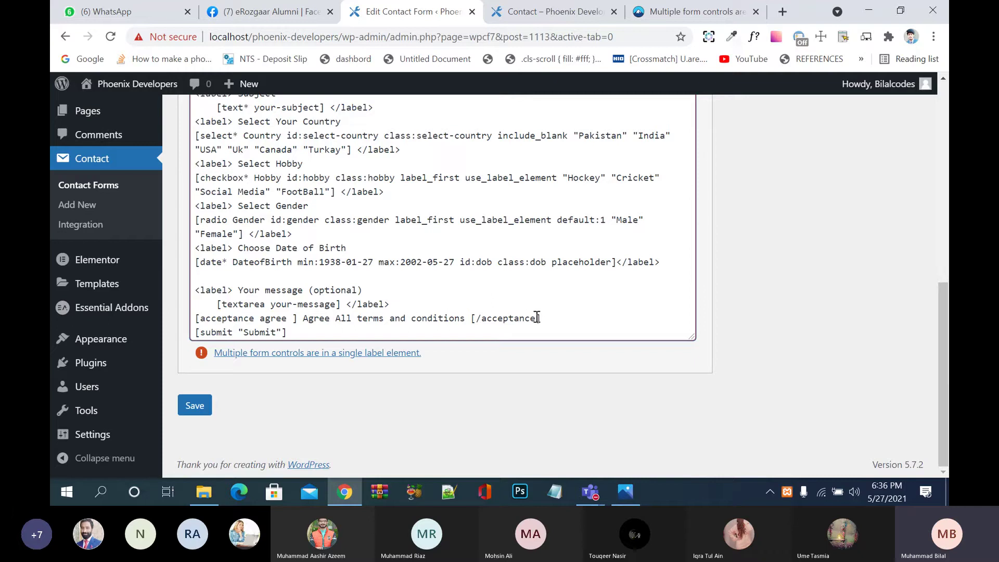
key(Return)
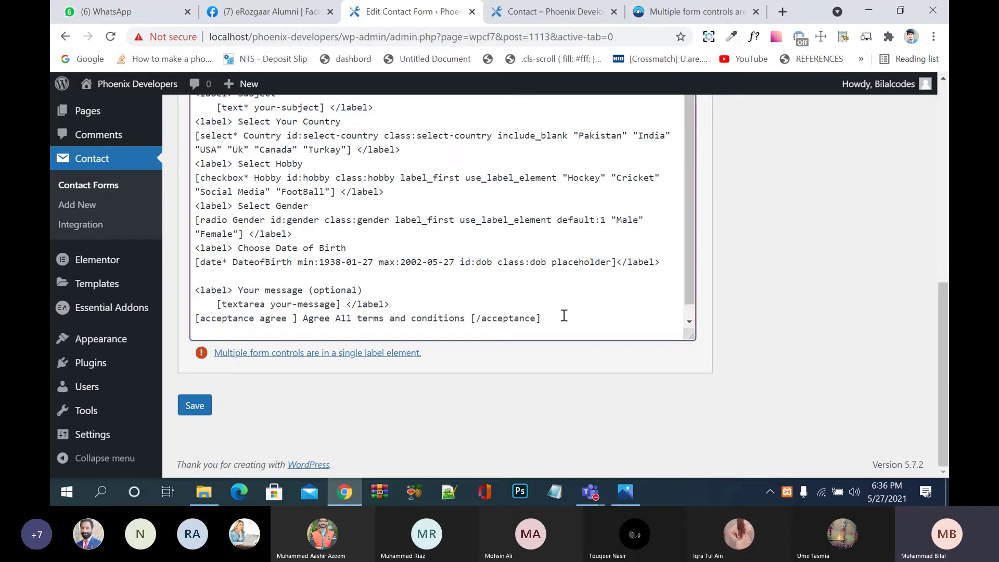
key(BackSpace)
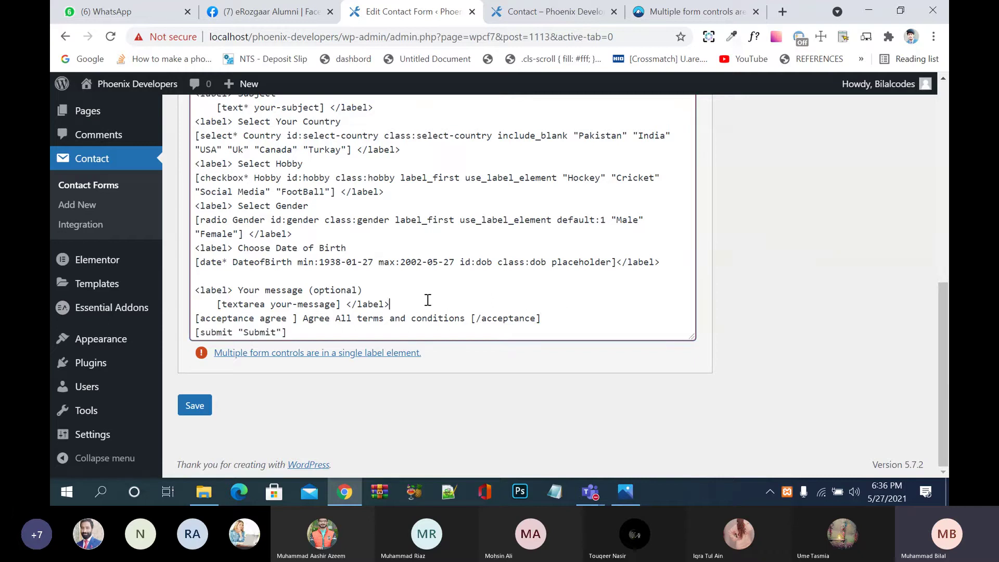
Step: Add a blank line below the message field and save the form template
click(428, 300)
key(Return)
scroll(428, 301, down, 1)
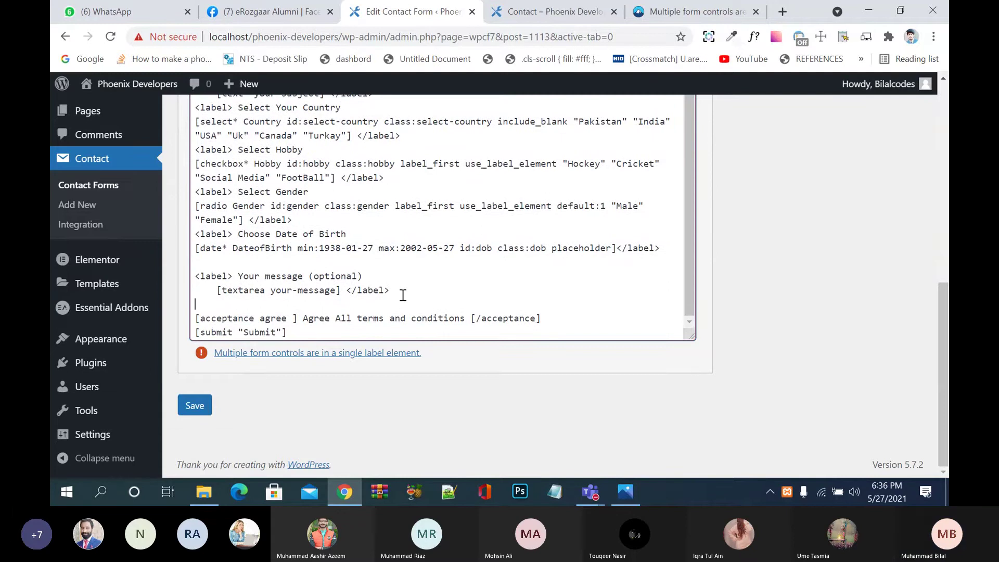
scroll(406, 297, up, 1)
key(ctrl+s)
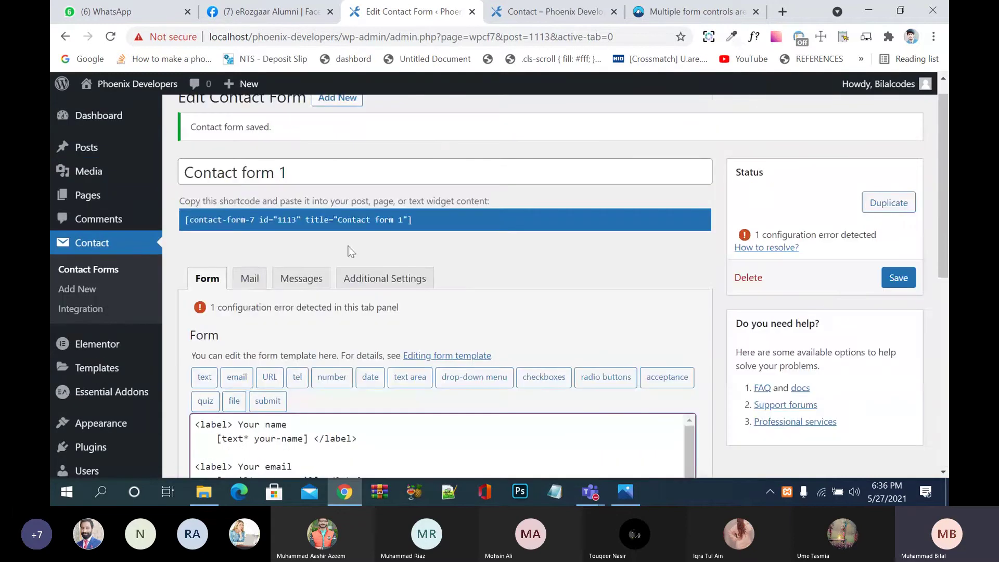
Step: Start a required file-upload tag named 'image'
click(234, 401)
drag(462, 171, 326, 186)
text(Choose)
key(BackSpace)
key(BackSpace)
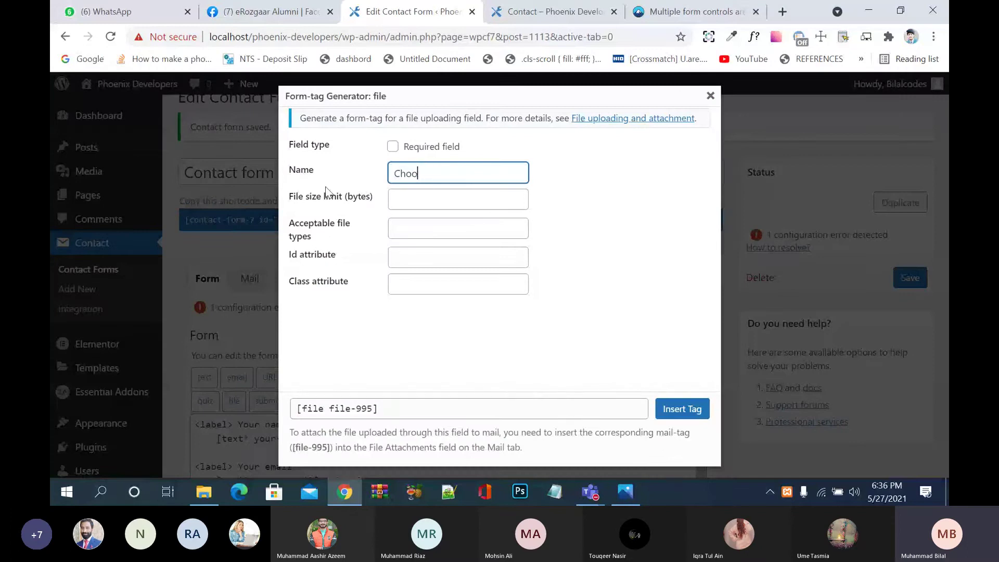
key(BackSpace)
key(BackSpace)
key(BackSpace)
key(BackSpace)
text(image)
click(393, 146)
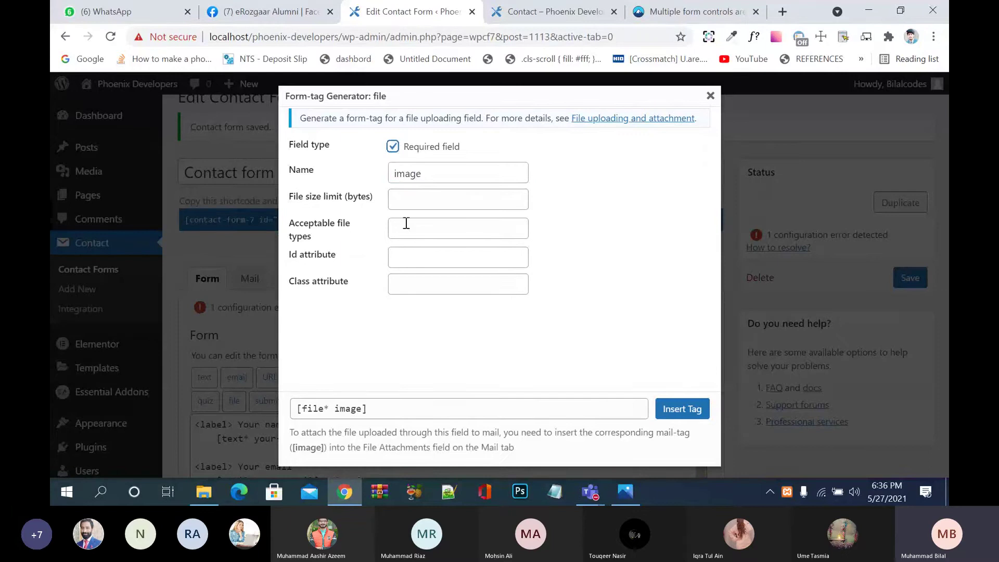
Step: Give the upload tag a 2000-byte limit, jpg|png file types and id 'img'
click(406, 205)
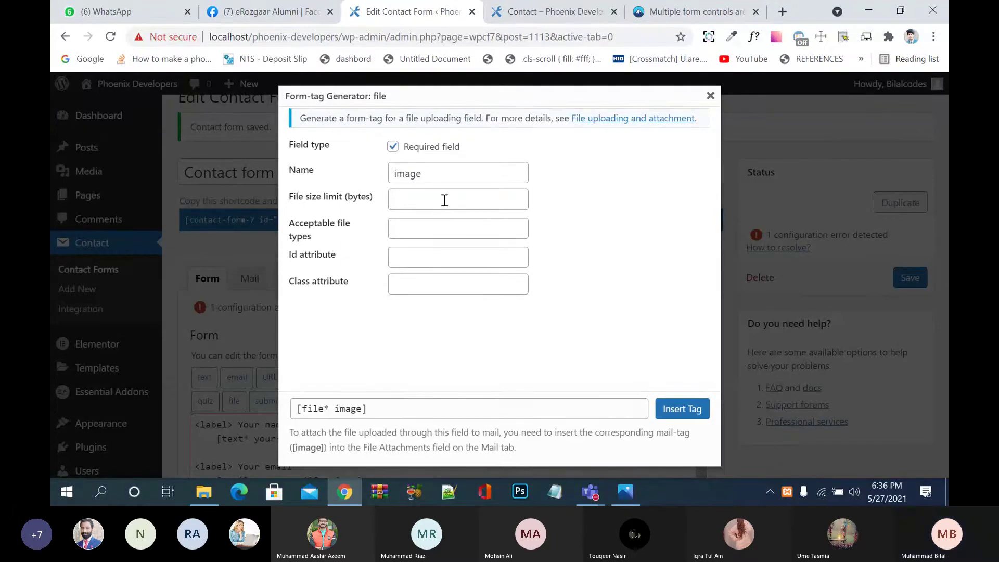
text(2000)
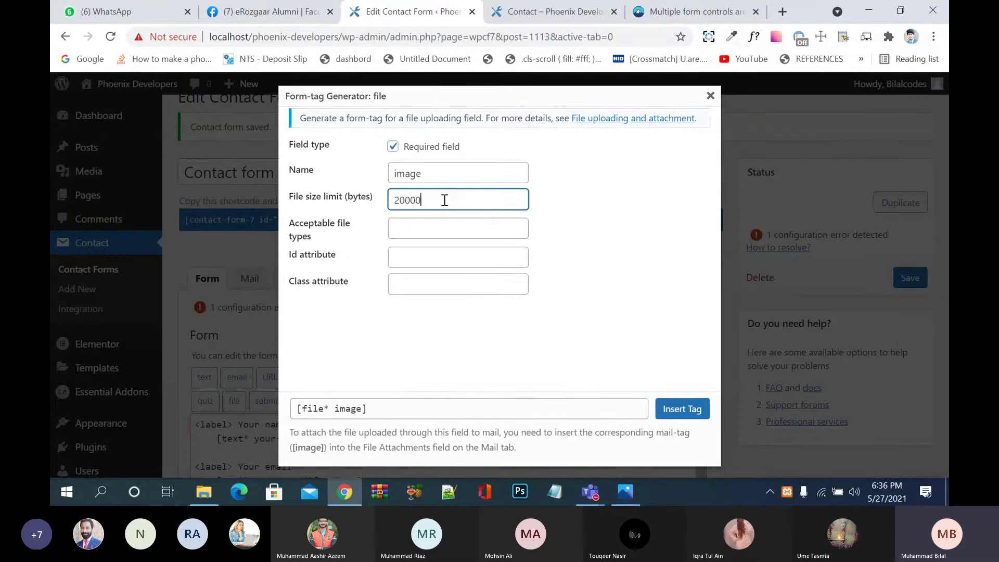
click(426, 238)
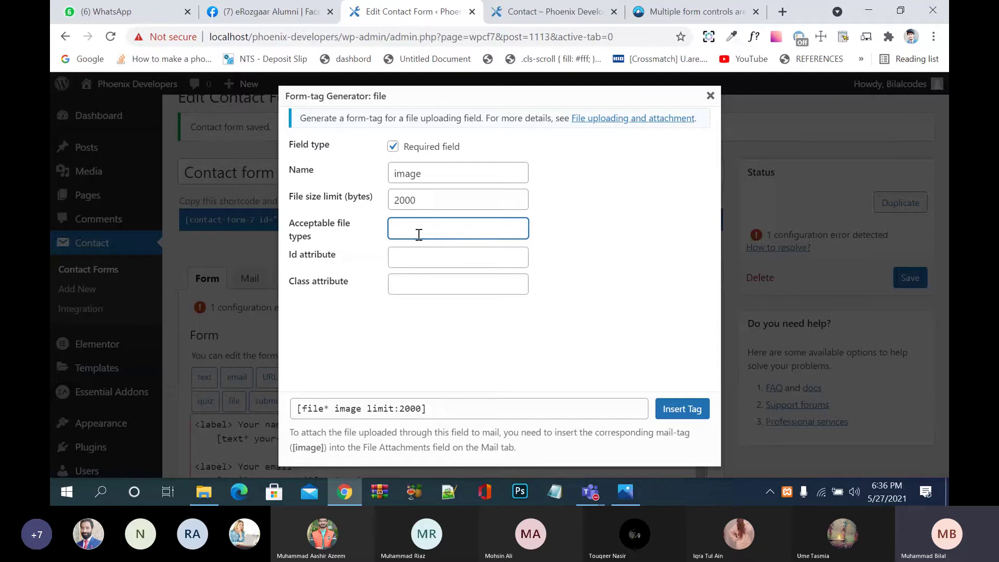
text(jpg)
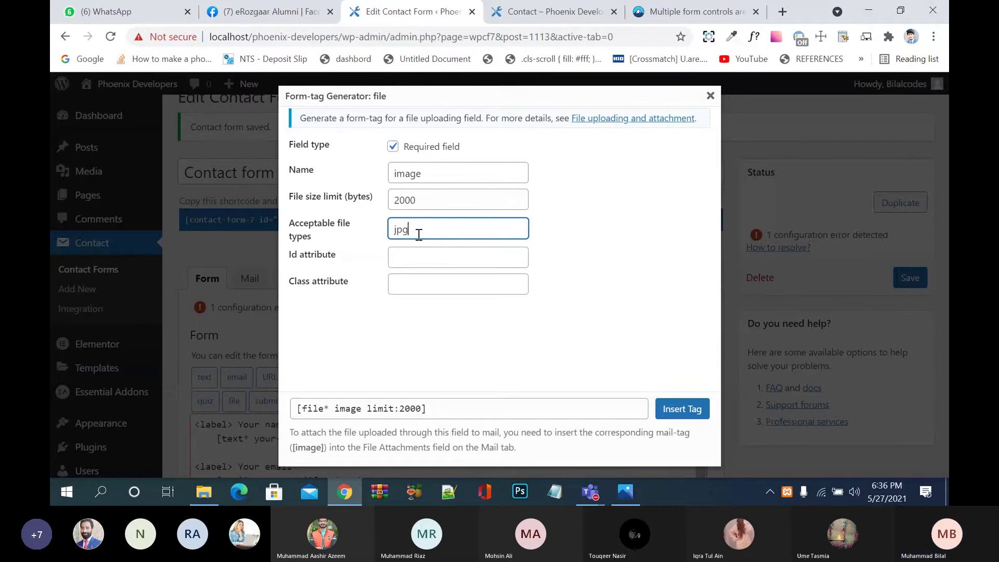
text(p)
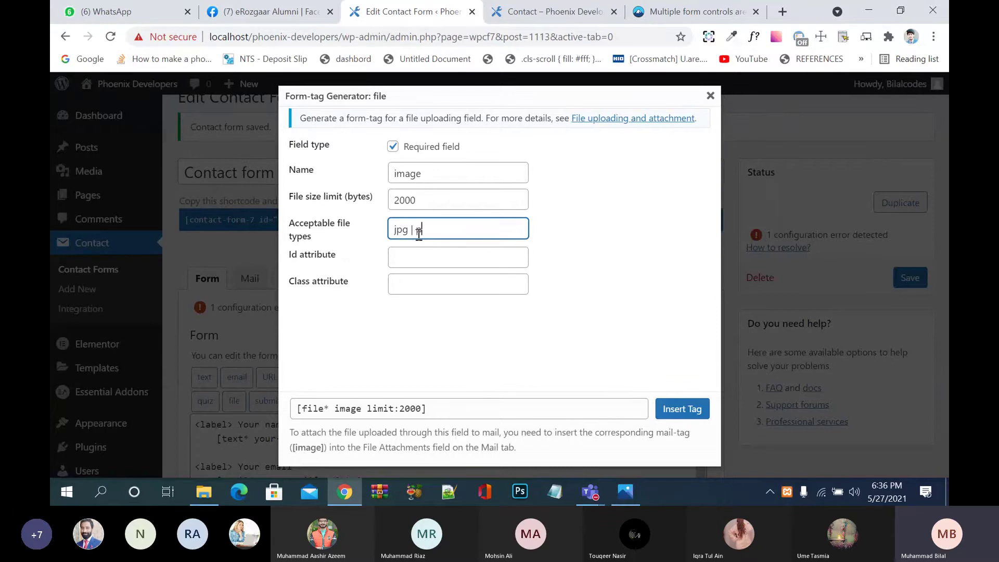
text(nng)
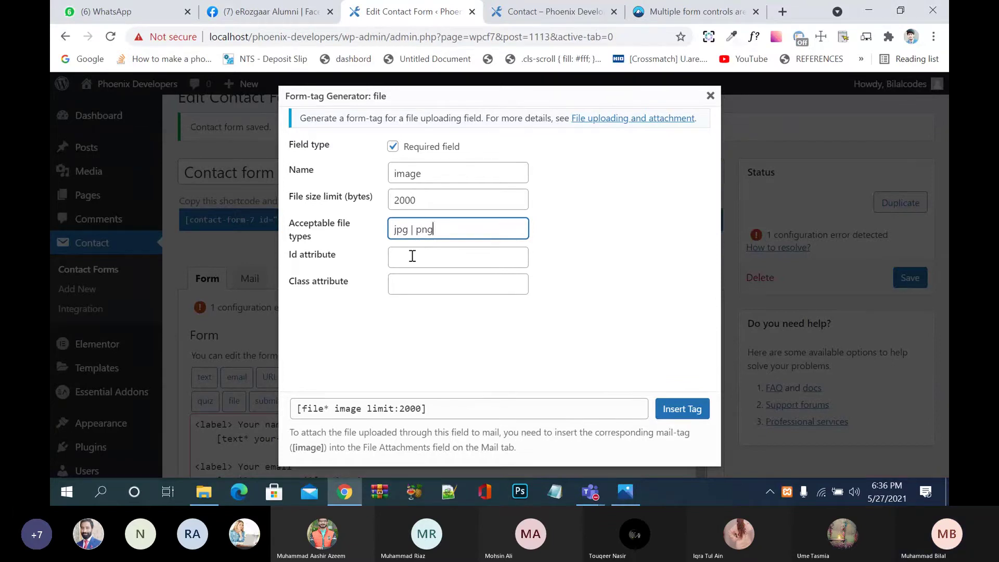
click(413, 256)
text(img)
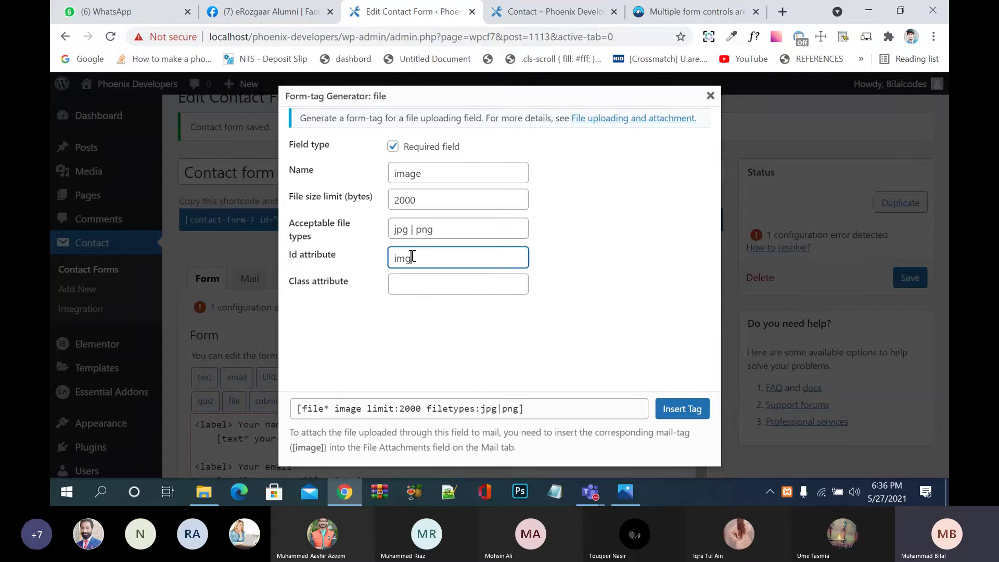
key(Tab)
Step: Set class 'img', insert the file tag, and add a <label> line above it, saving
text(img)
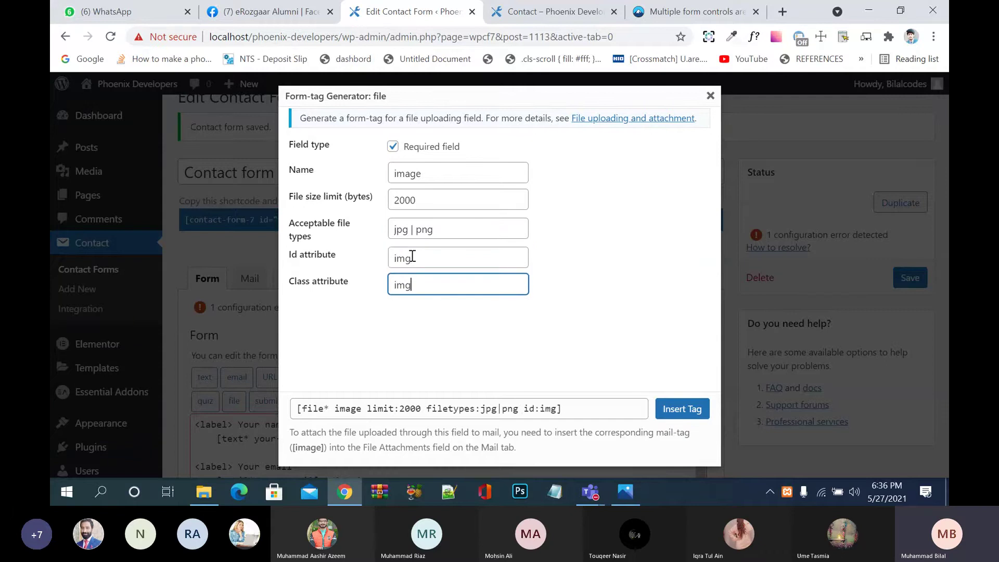
click(672, 411)
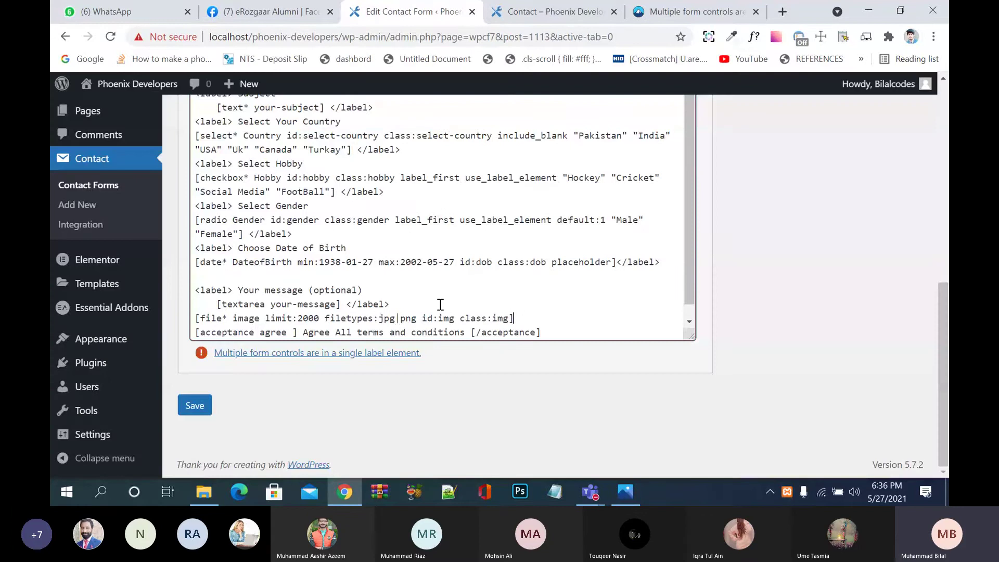
click(439, 304)
key(Return)
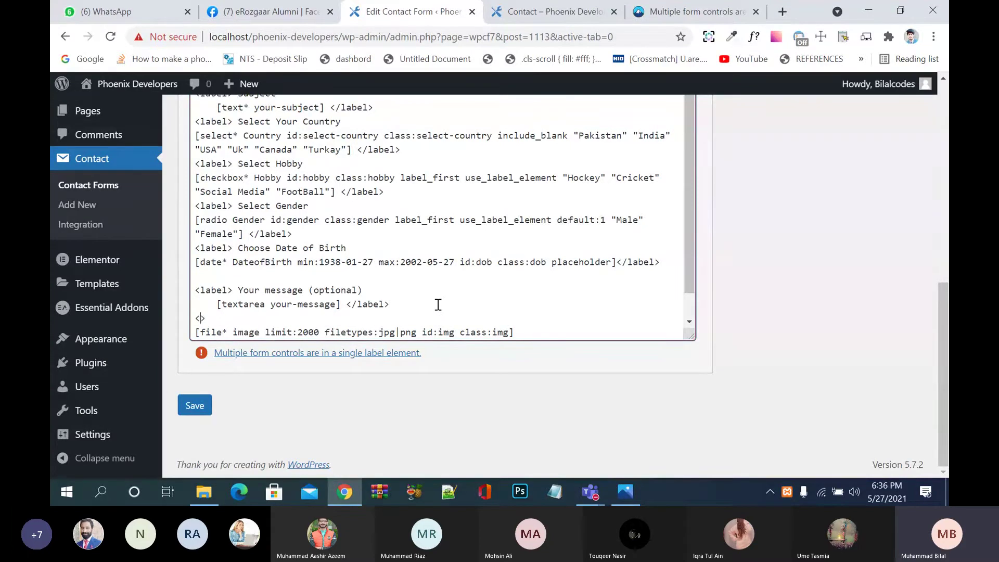
text(<label)
scroll(566, 327, down, 1)
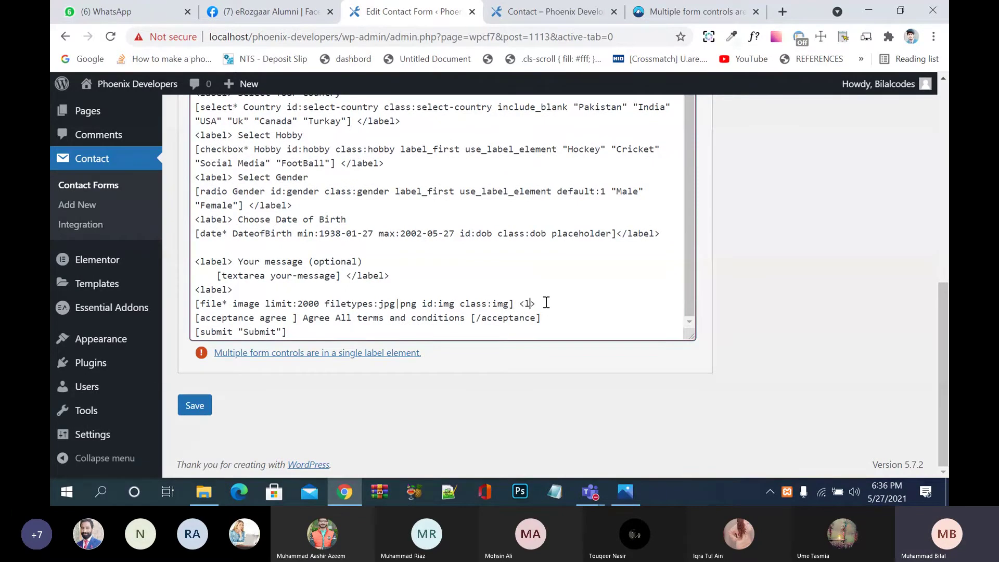
text(el)
click(195, 406)
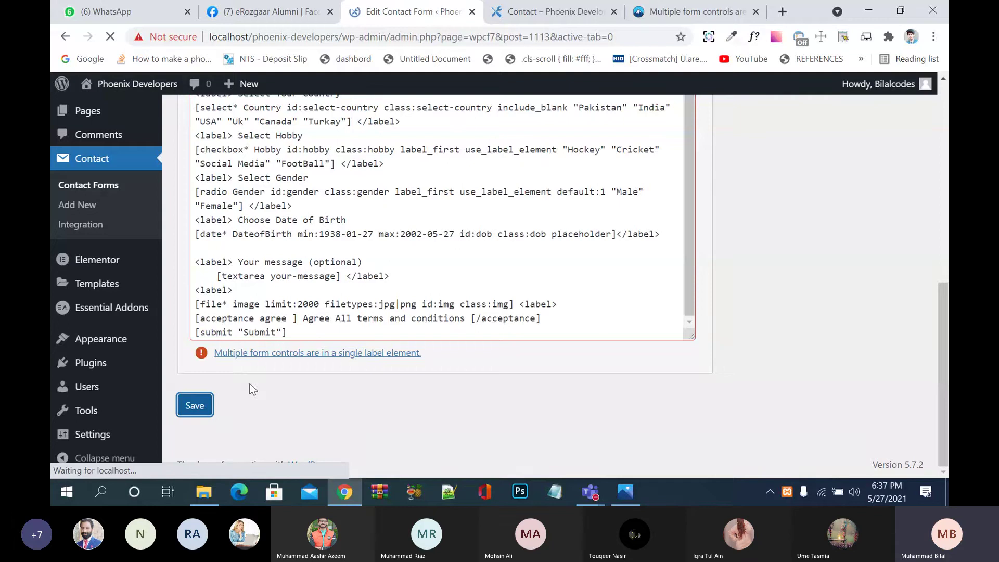
Step: Label the upload field 'Choose Your Profile Image' and save the form
scroll(360, 380, down, 10)
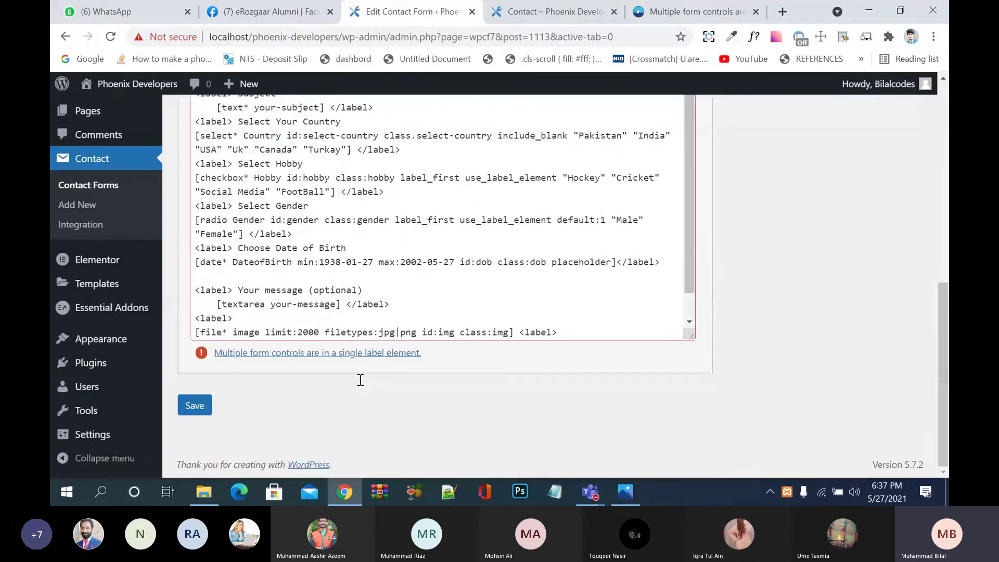
scroll(286, 318, down, 1)
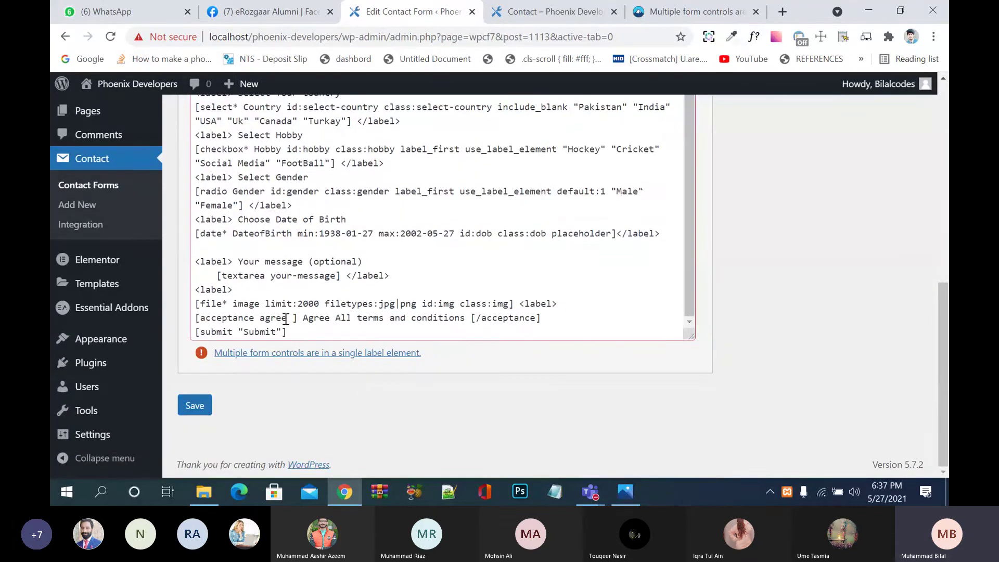
click(246, 292)
text(Cho)
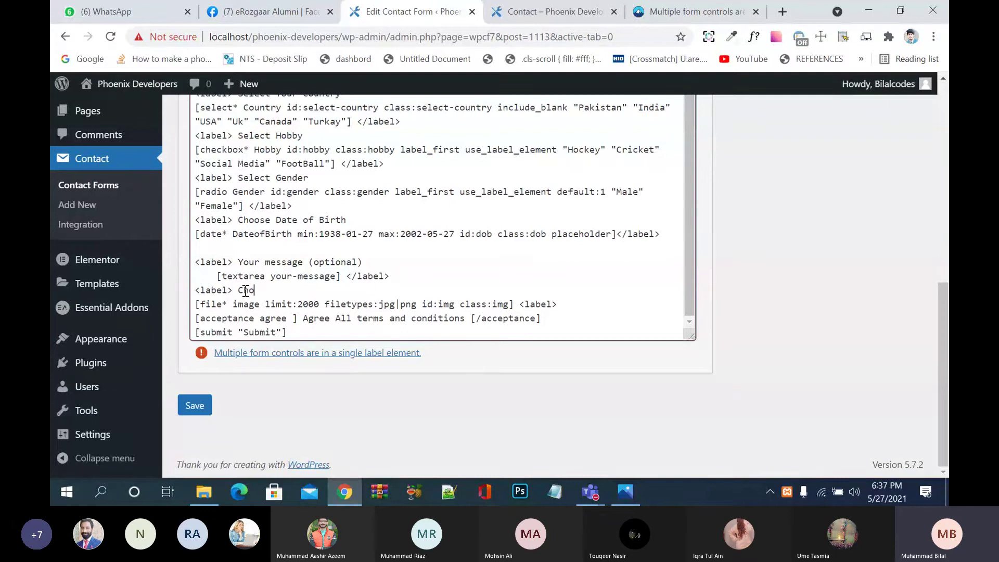
text(ose Your Profile Image)
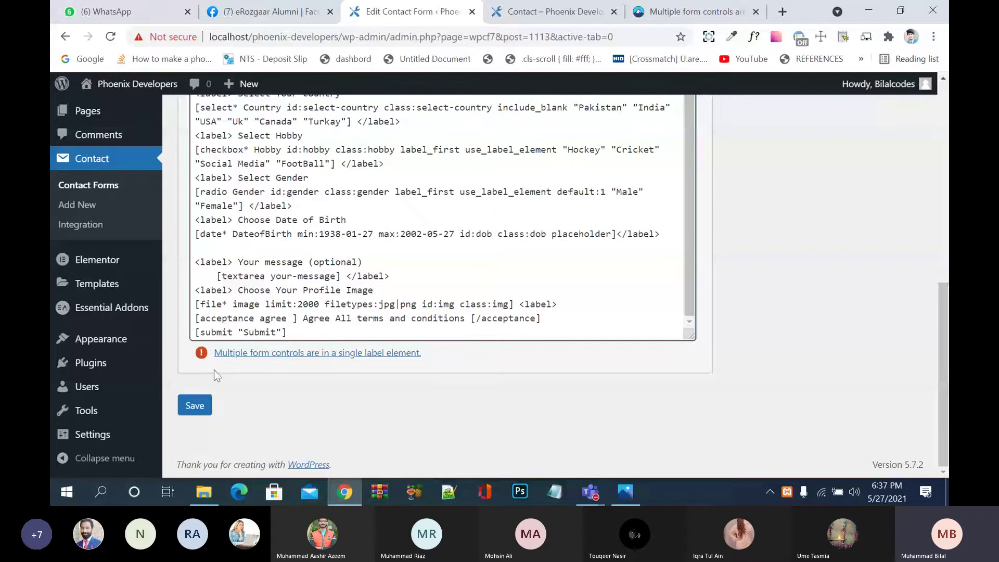
click(196, 406)
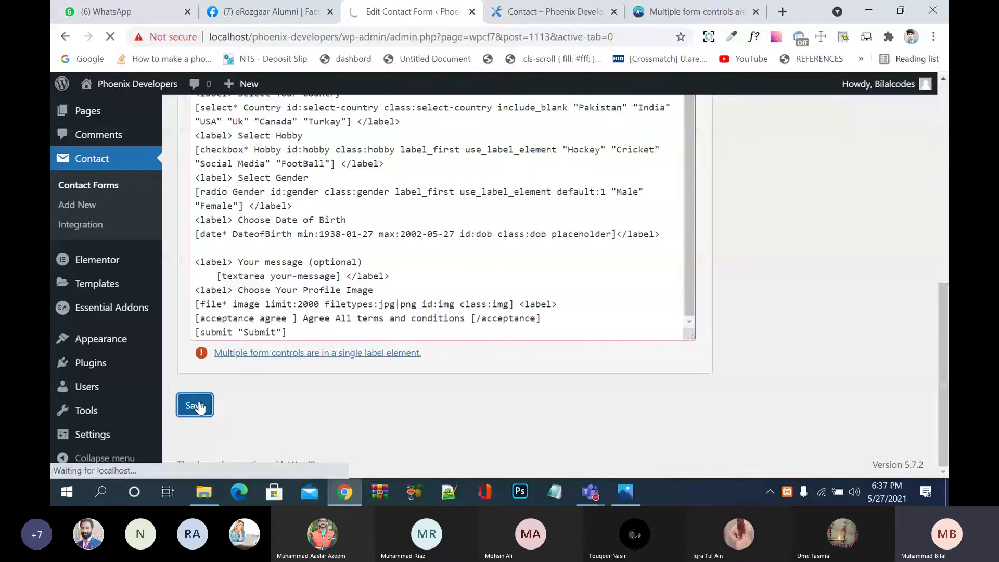
Step: Reload the contact preview and enter the name, e-mail, and subject 'this and that'
key(ctrl+Tab)
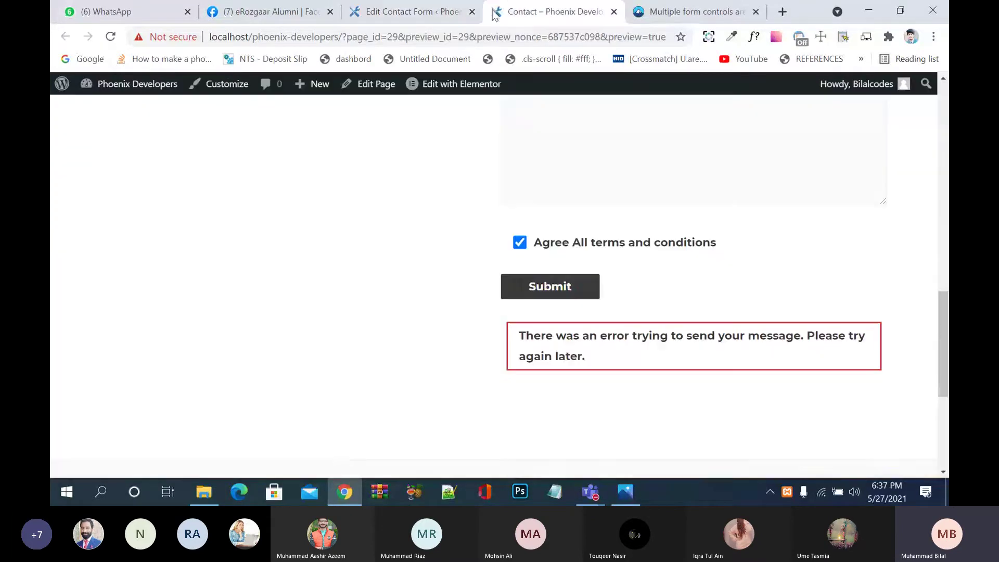
key(F5)
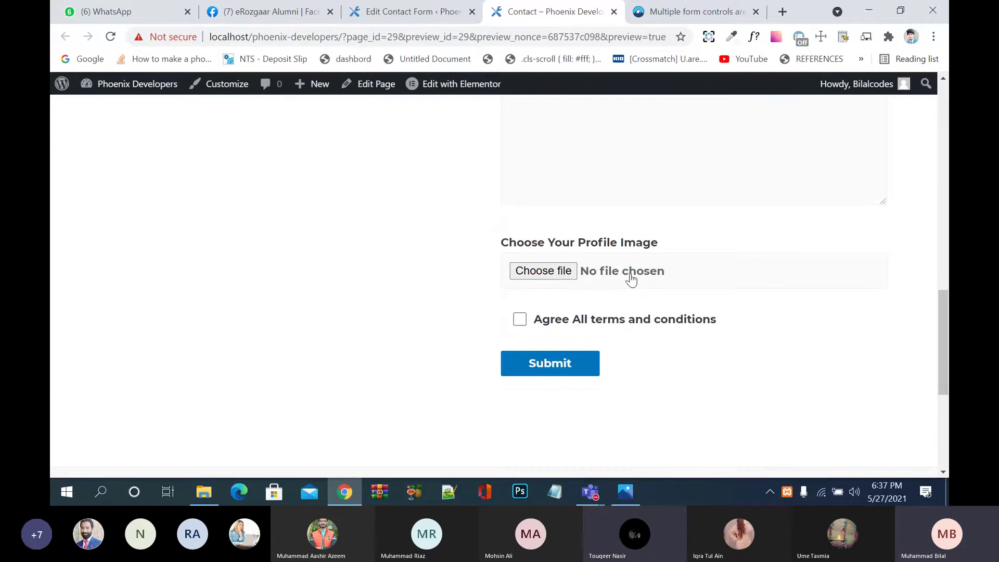
scroll(631, 278, up, 6)
scroll(631, 278, up, 5)
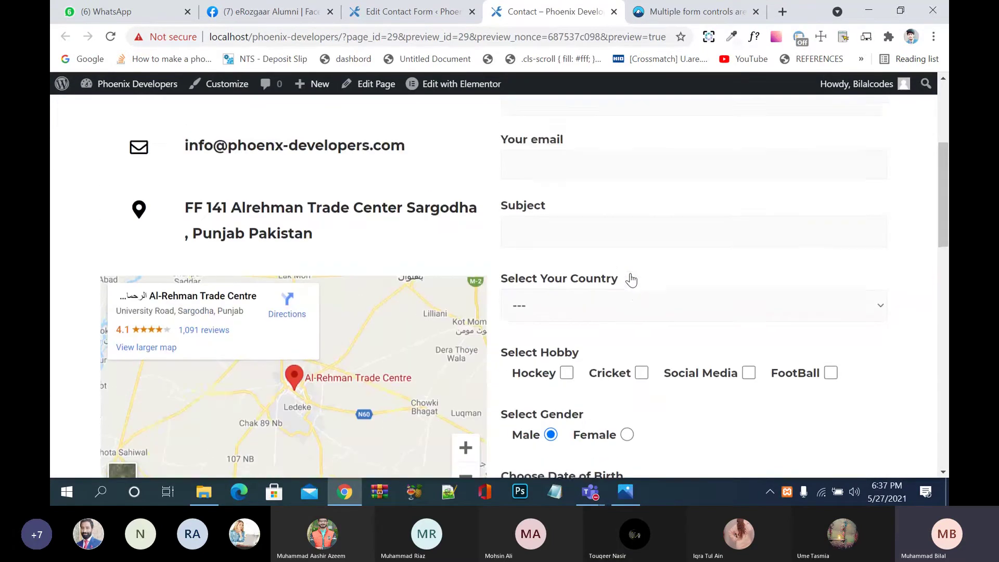
click(604, 198)
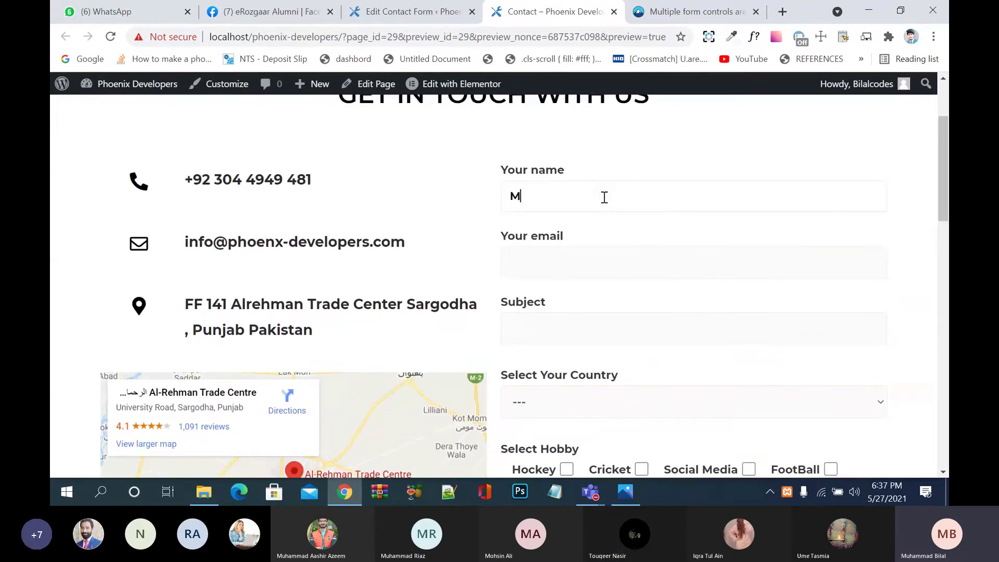
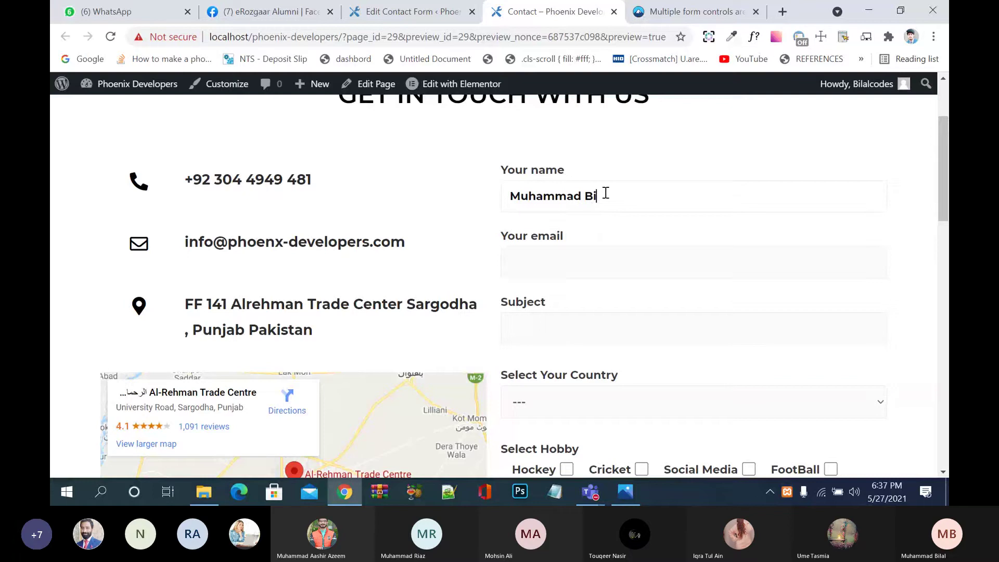
key(Tab)
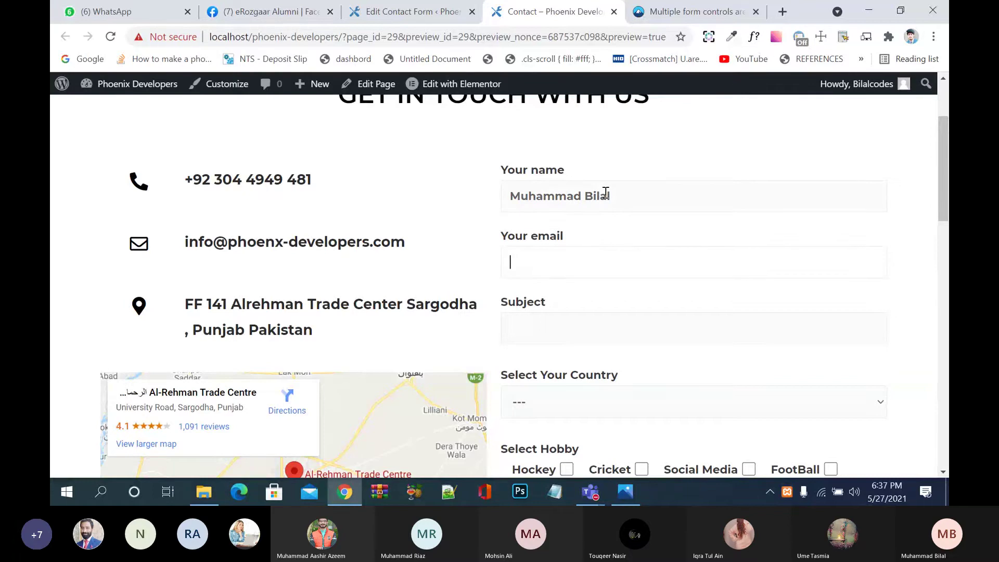
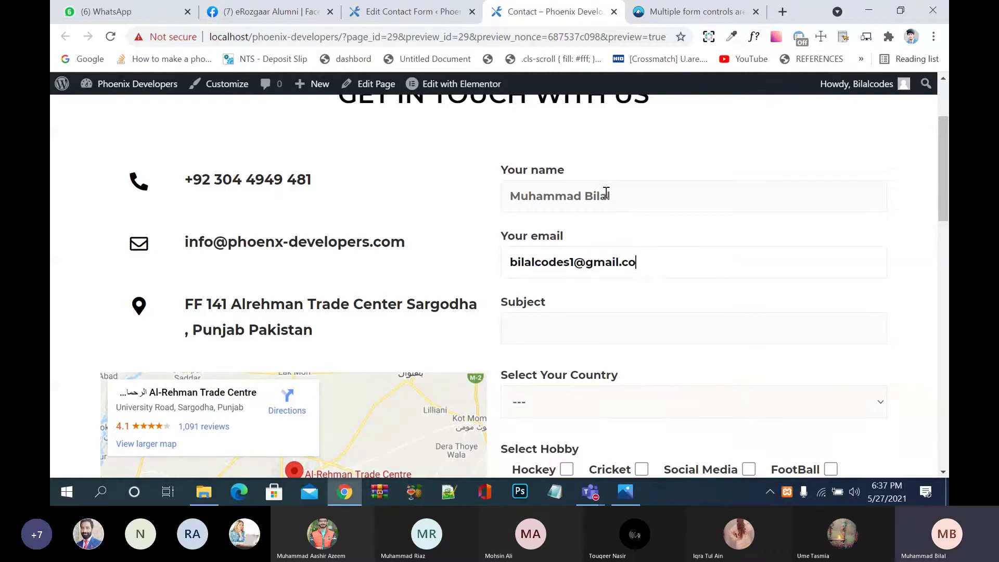
key(Tab)
text(th)
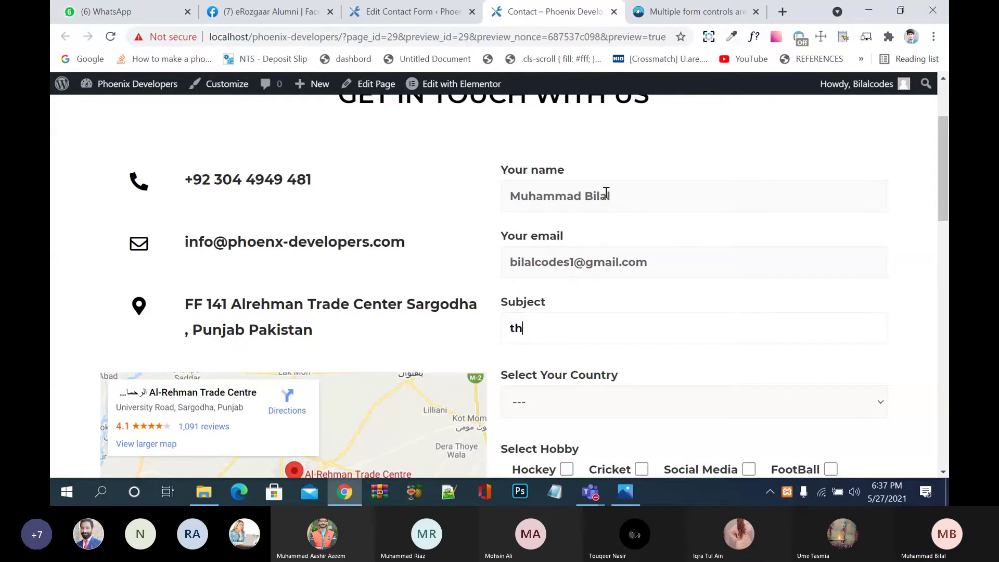
text(is and that)
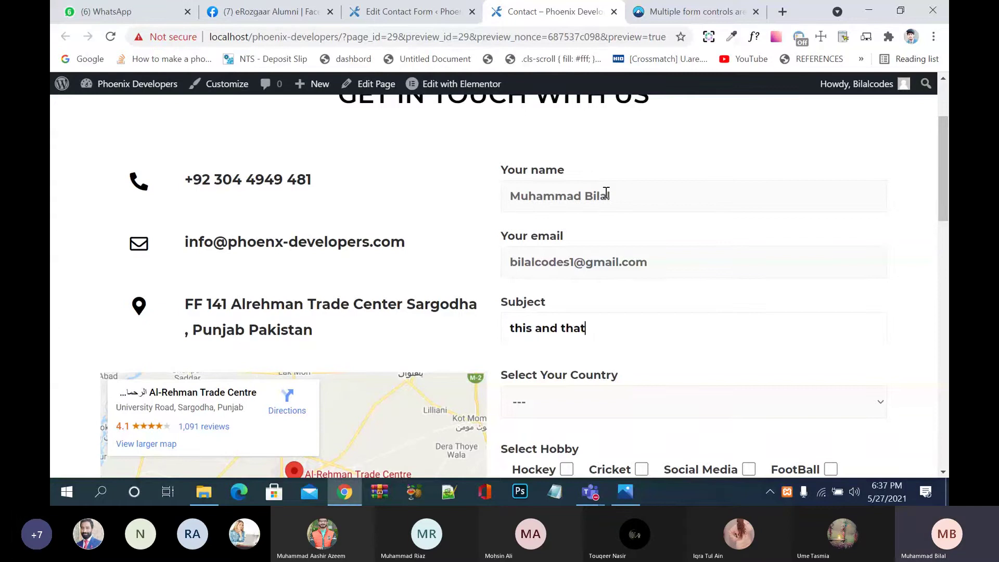
scroll(697, 233, down, 3)
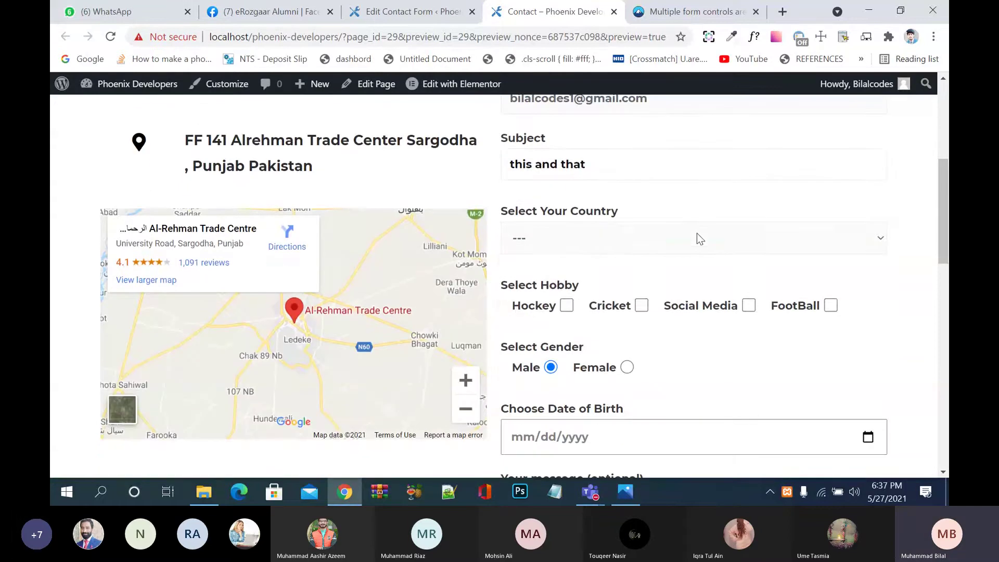
click(673, 248)
click(623, 277)
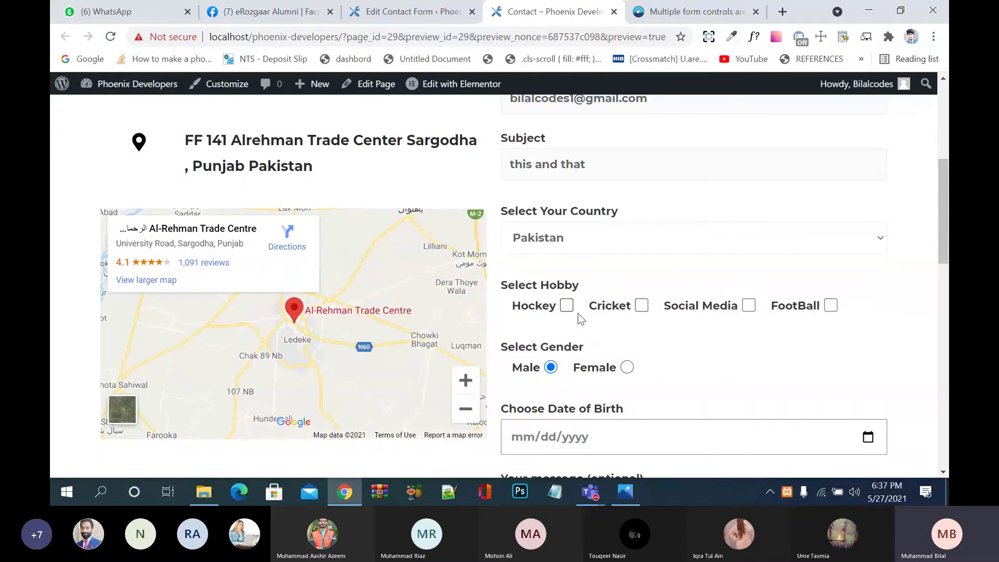
click(749, 306)
scroll(617, 366, down, 3)
click(867, 257)
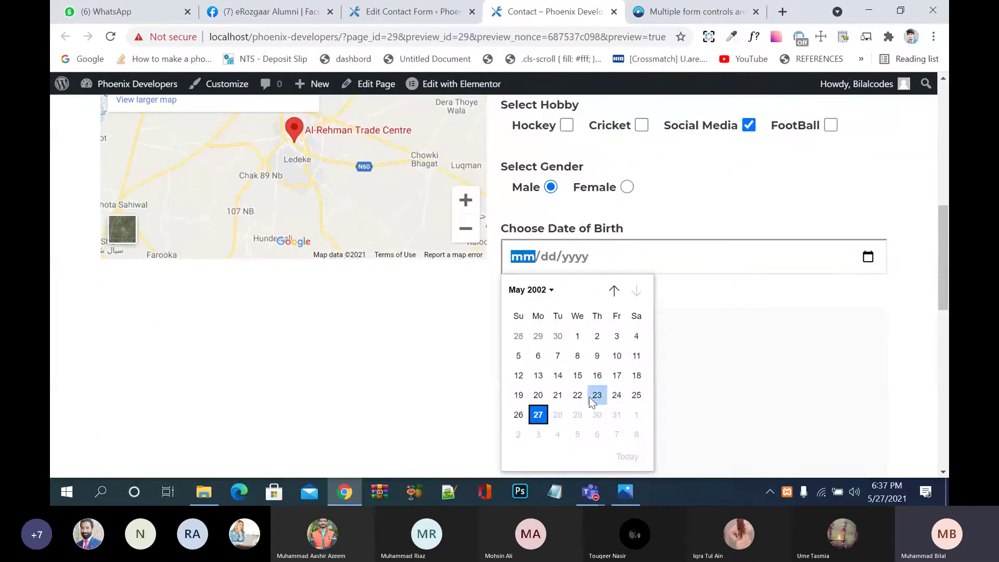
click(553, 356)
scroll(669, 346, down, 2)
Step: Type the message 'this and that', accept the terms and submit, hitting the required-image error
click(670, 345)
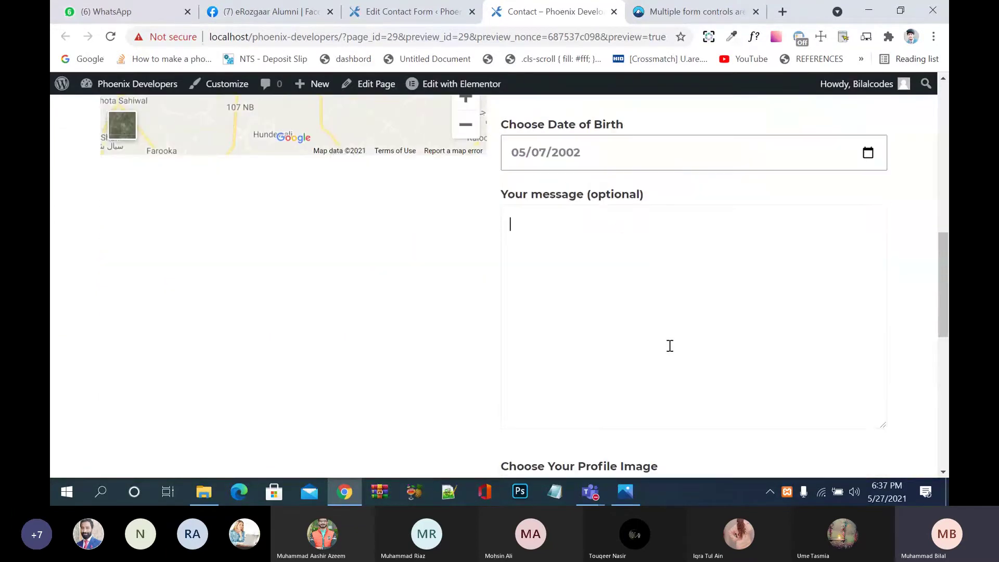
text(this and that)
scroll(682, 312, down, 5)
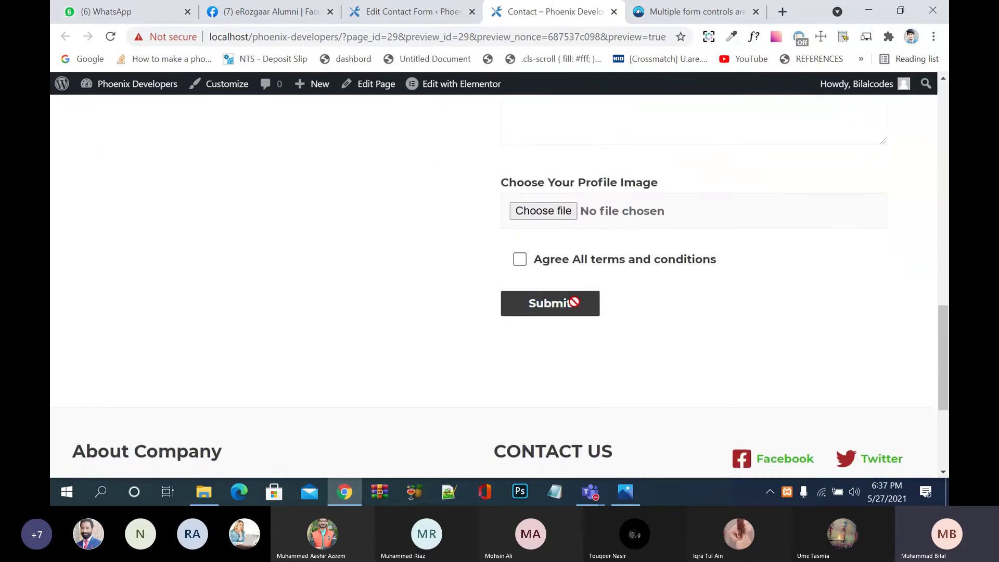
click(593, 265)
click(575, 312)
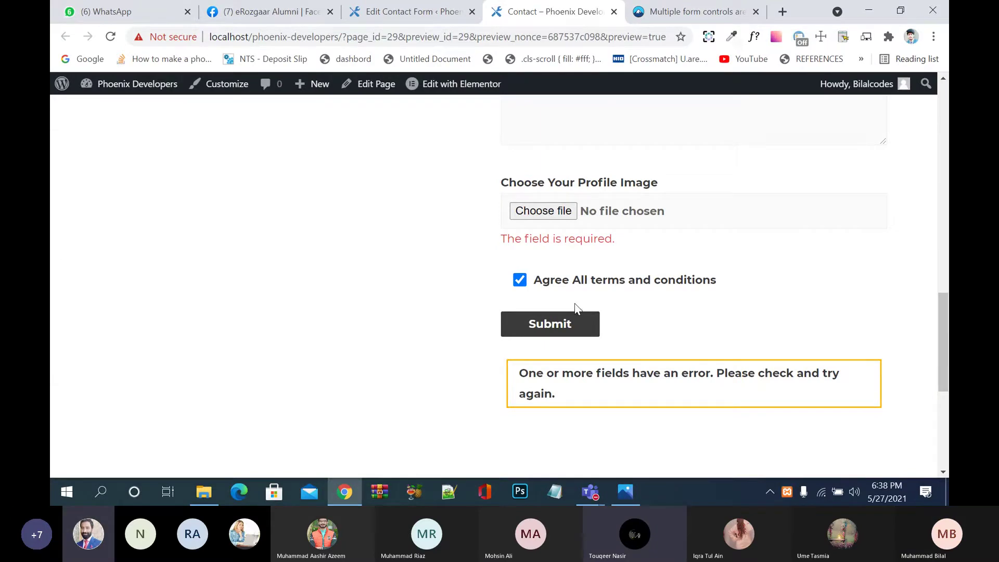
click(570, 213)
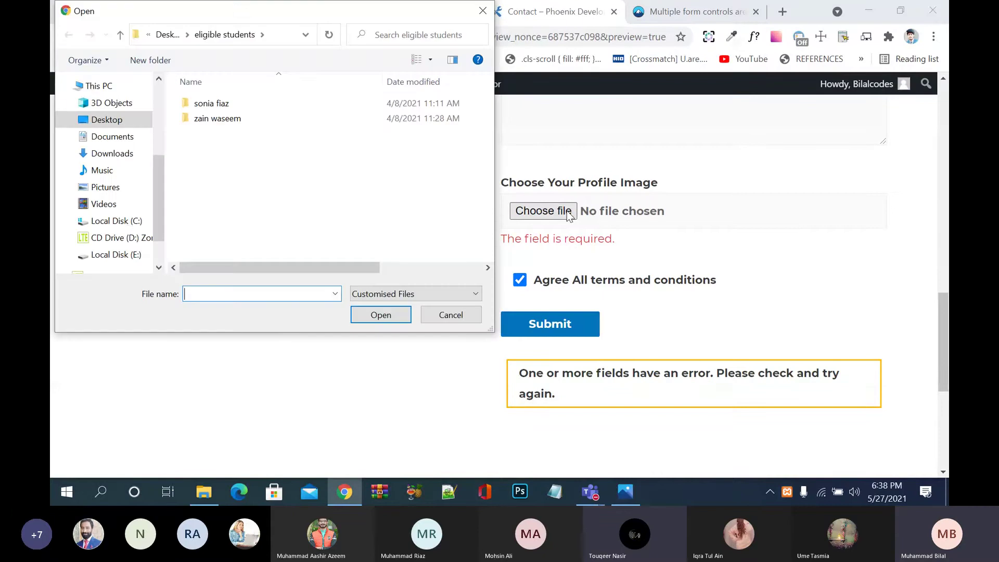
Step: Attach the money-back guarantee PNG from Downloads and resubmit, getting 'The file is too big.'
click(109, 138)
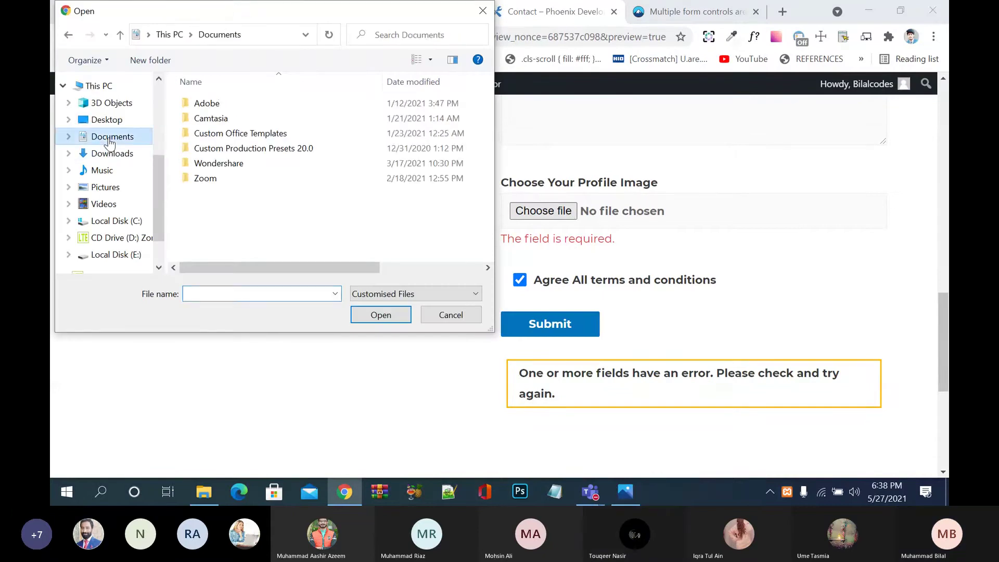
click(123, 154)
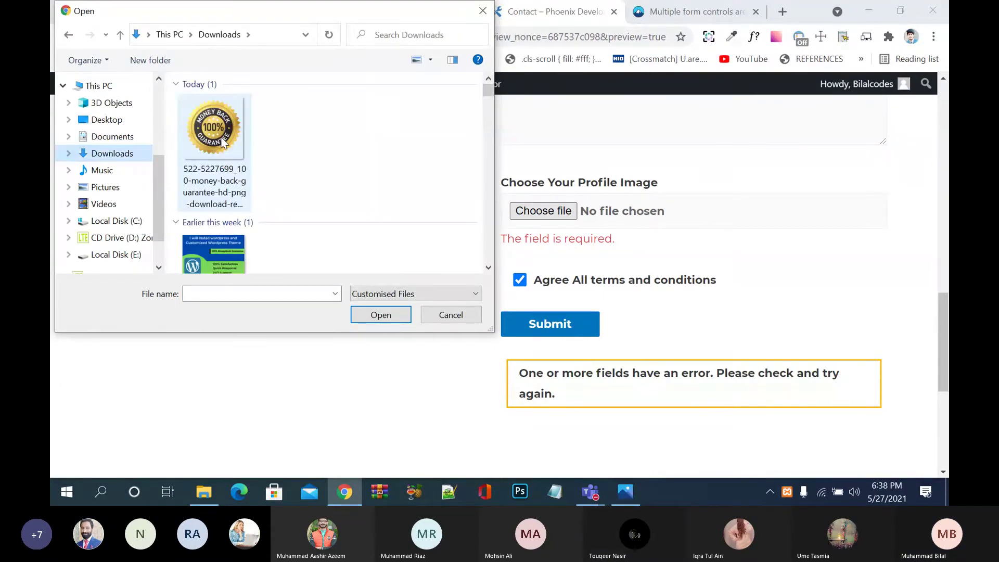
click(222, 142)
click(389, 319)
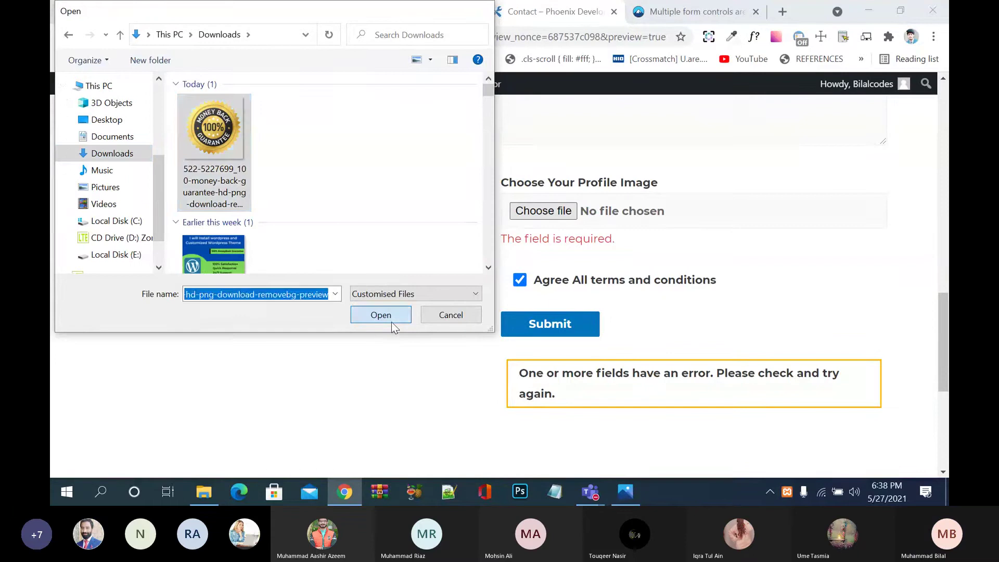
click(551, 328)
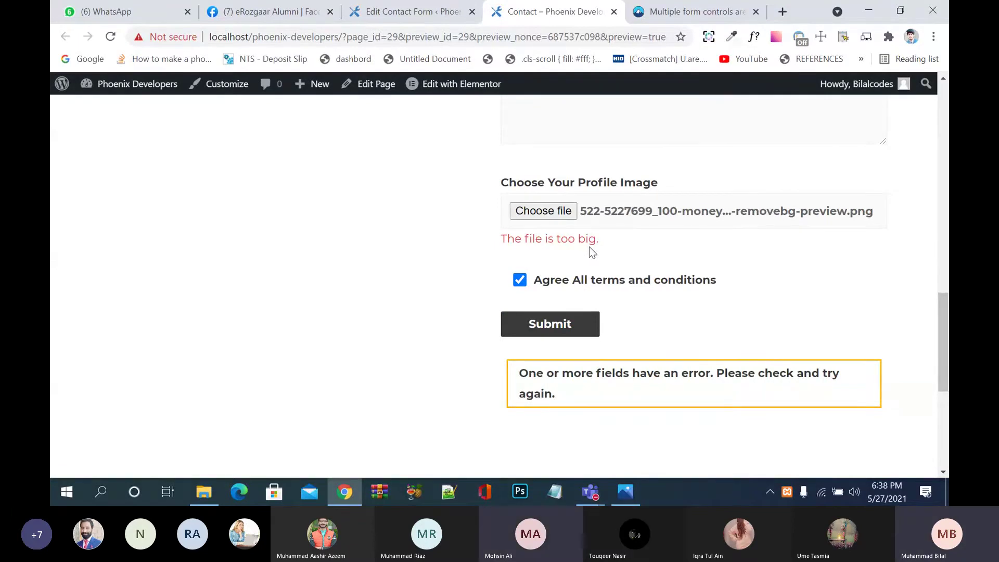
Step: Check the money-back PNG's size in its File Explorer properties: 243 KB
click(205, 491)
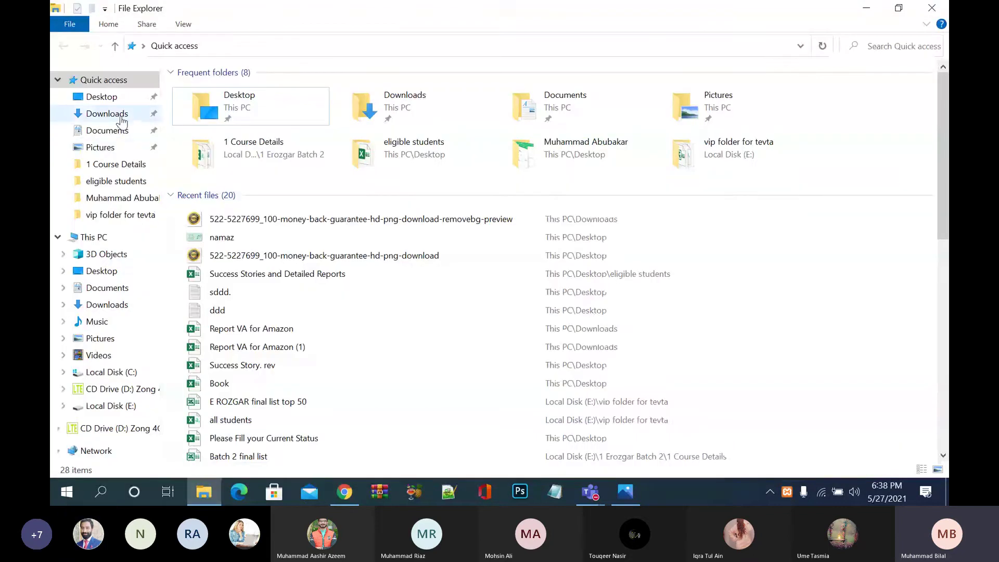
click(122, 118)
click(204, 110)
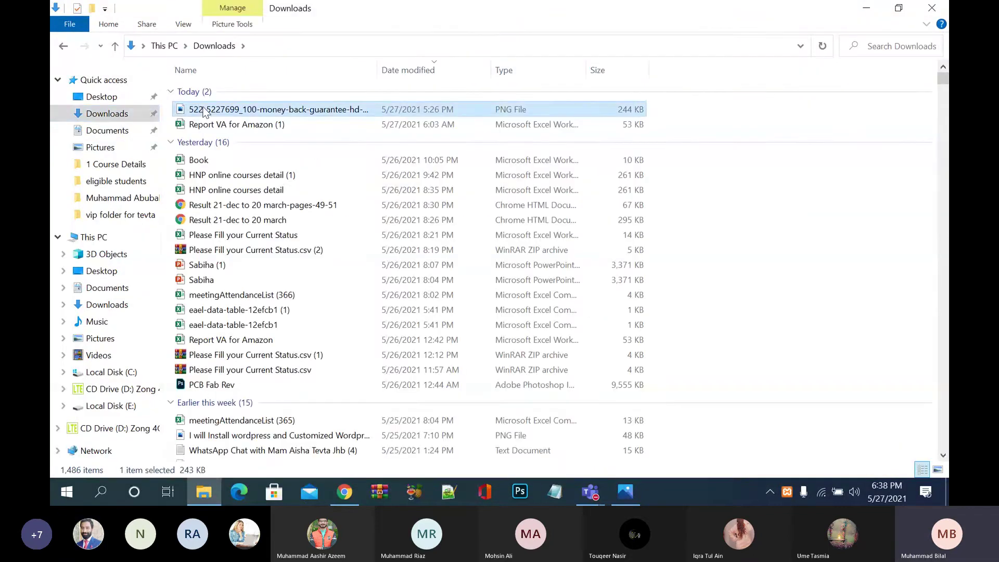
right_click(204, 111)
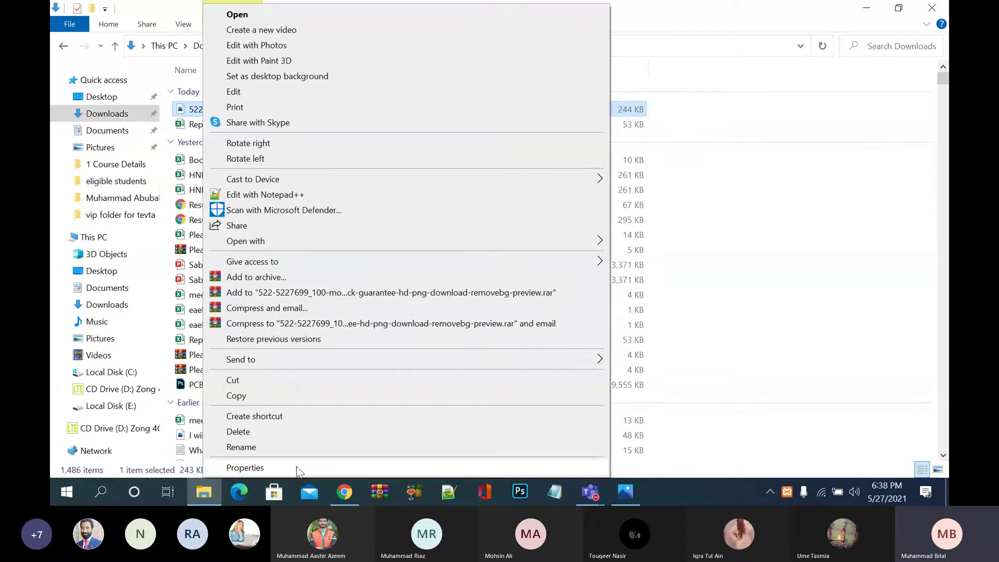
click(245, 468)
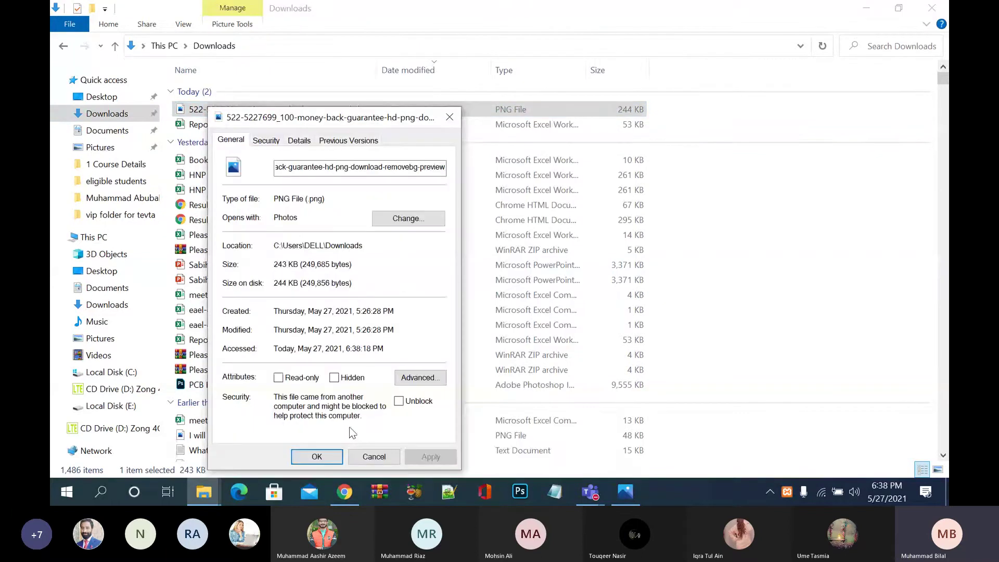
click(314, 456)
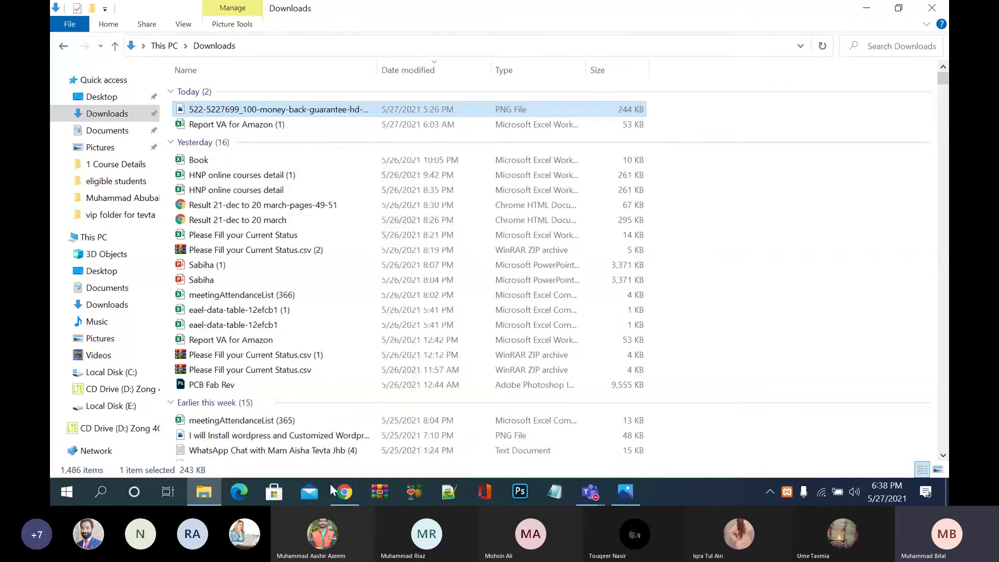
Step: Return to the Contact Form 7 editor and review the image field's limit:2000
click(344, 492)
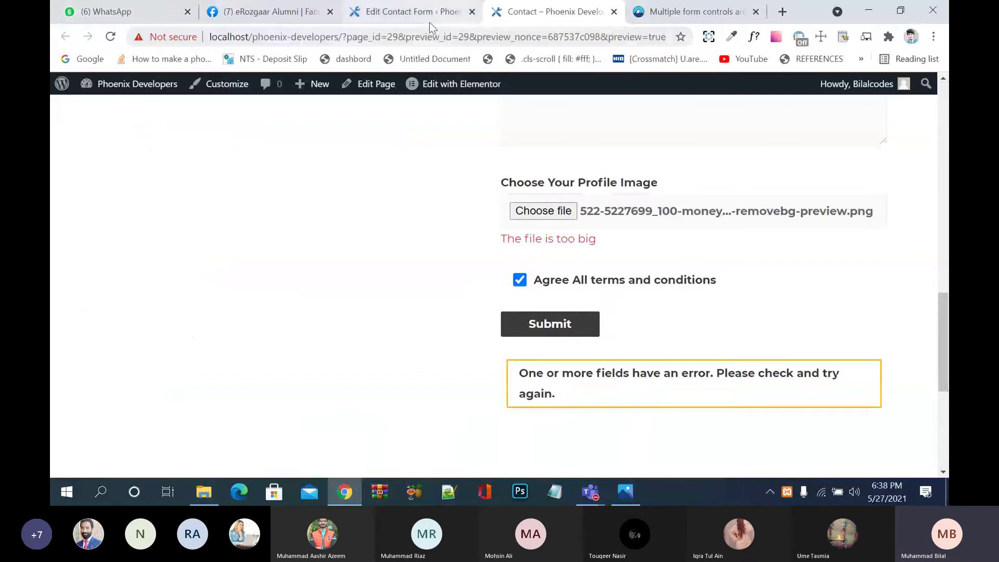
click(419, 11)
scroll(402, 338, down, 10)
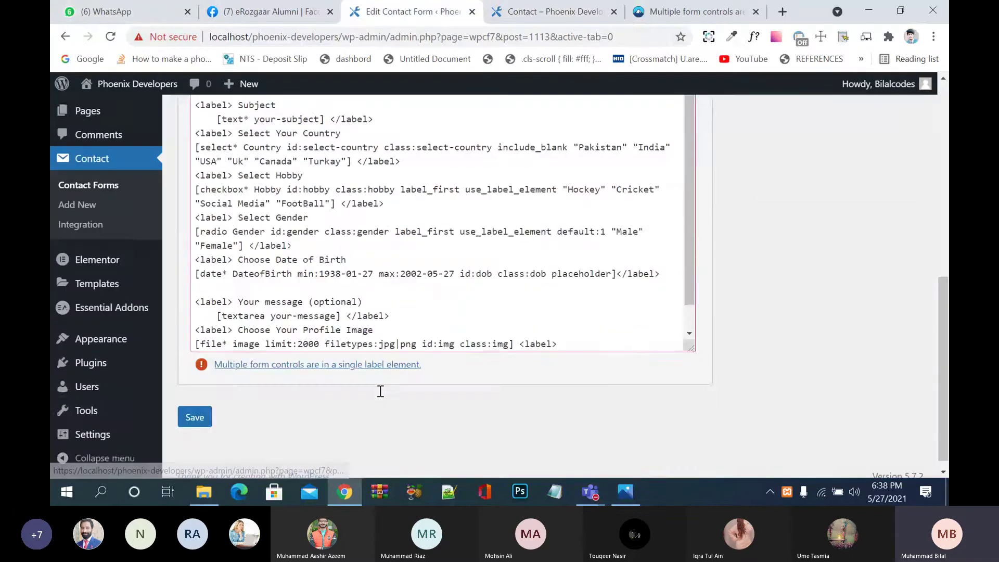
scroll(334, 311, down, 2)
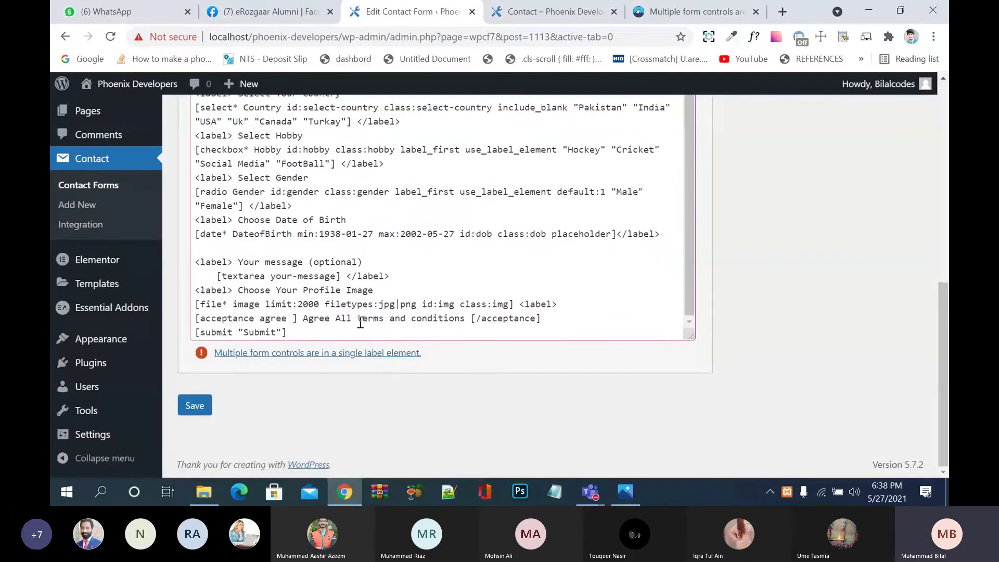
click(320, 303)
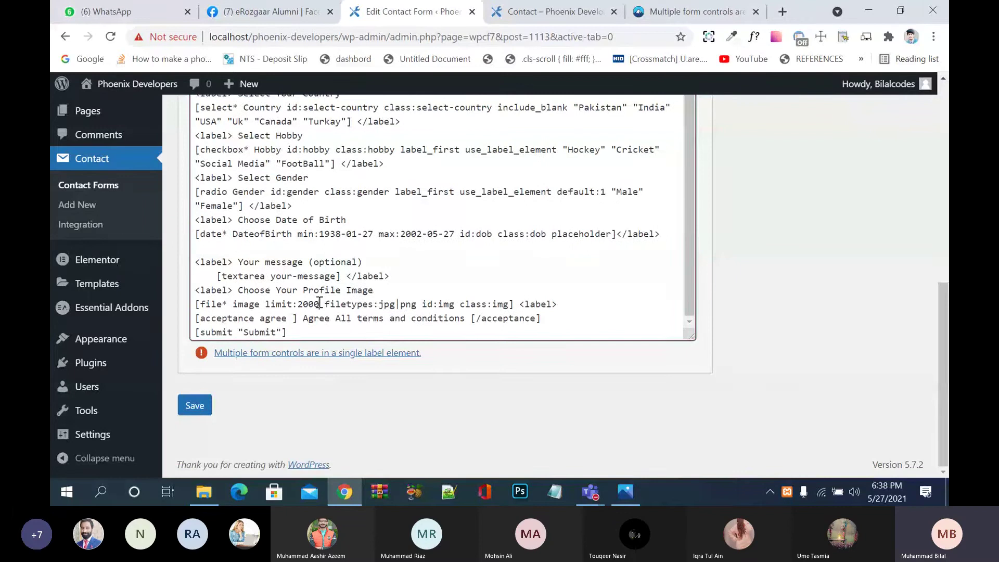
Step: Search 'bytes to kb' and convert 2000 and 5000 bytes, giving 2 KB and 5 KB
click(782, 10)
text(byets)
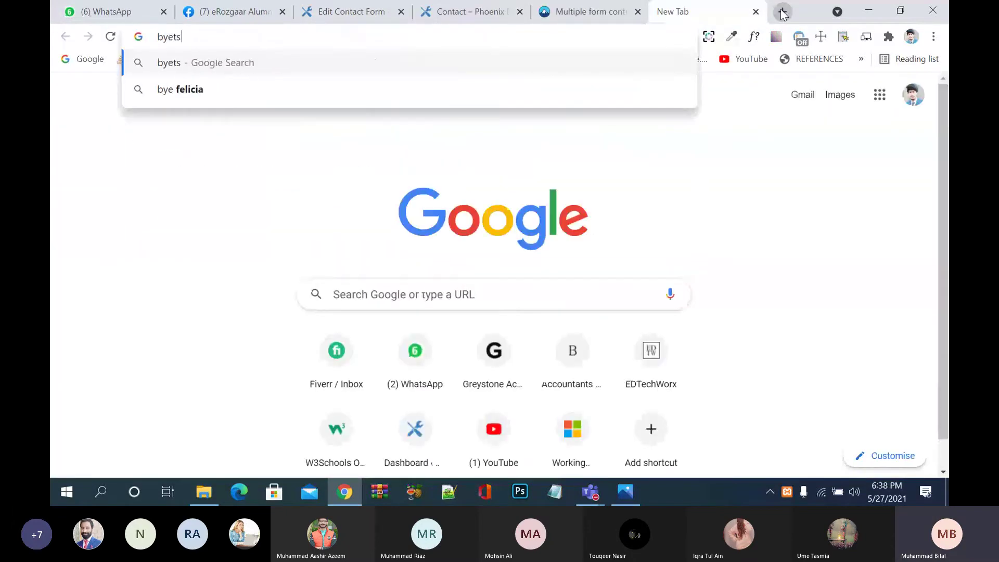
text( to kb)
key(Return)
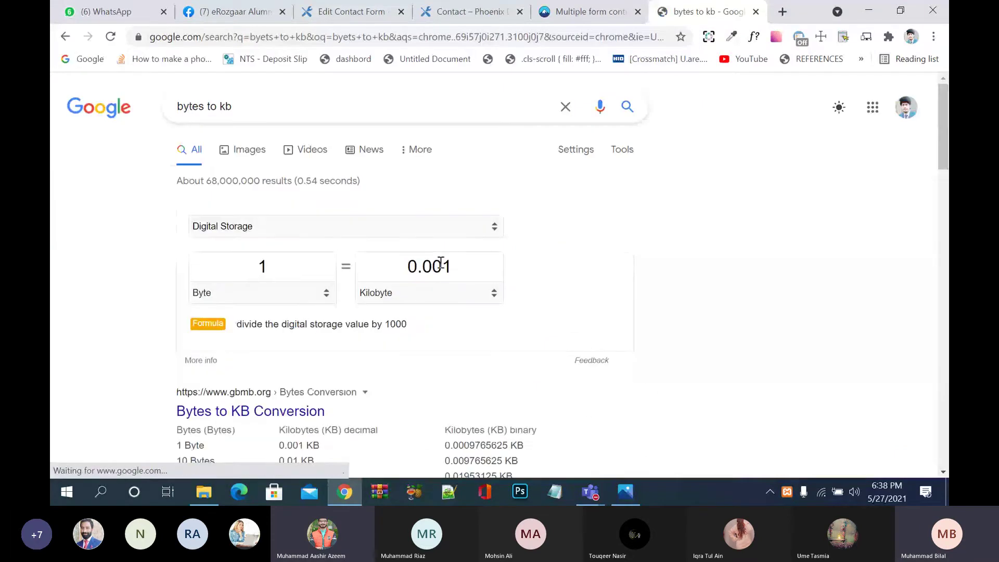
double_click(294, 269)
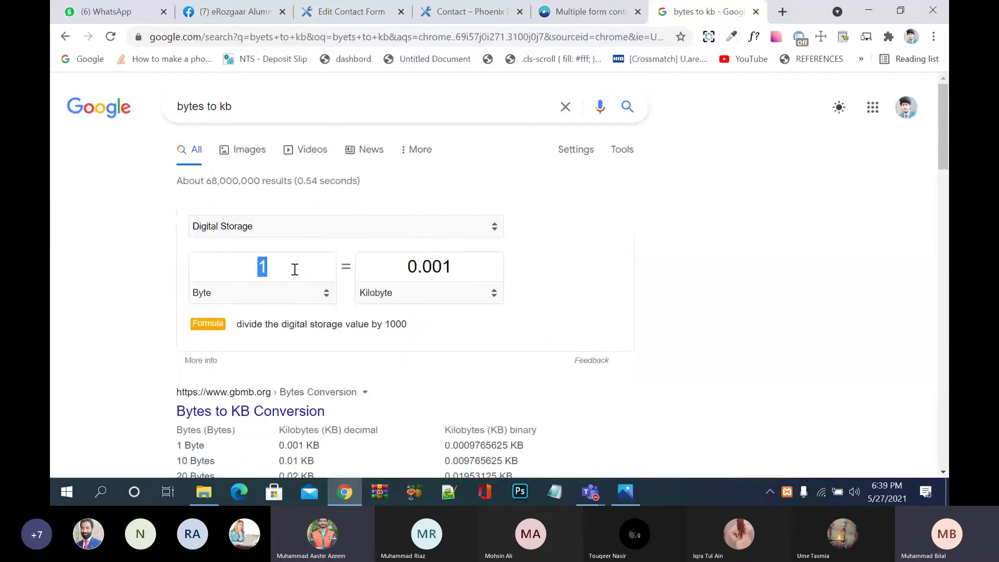
text(2000)
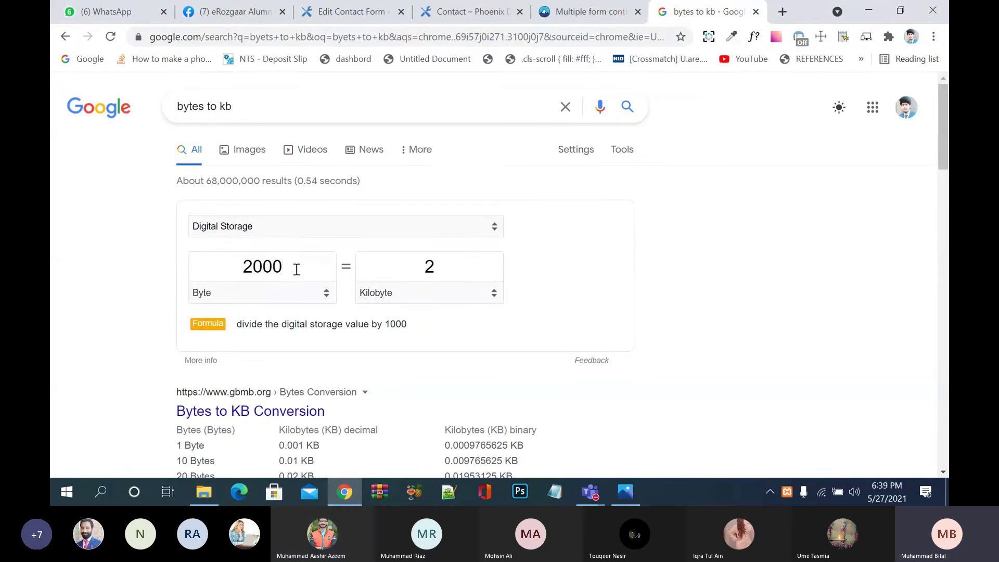
double_click(284, 269)
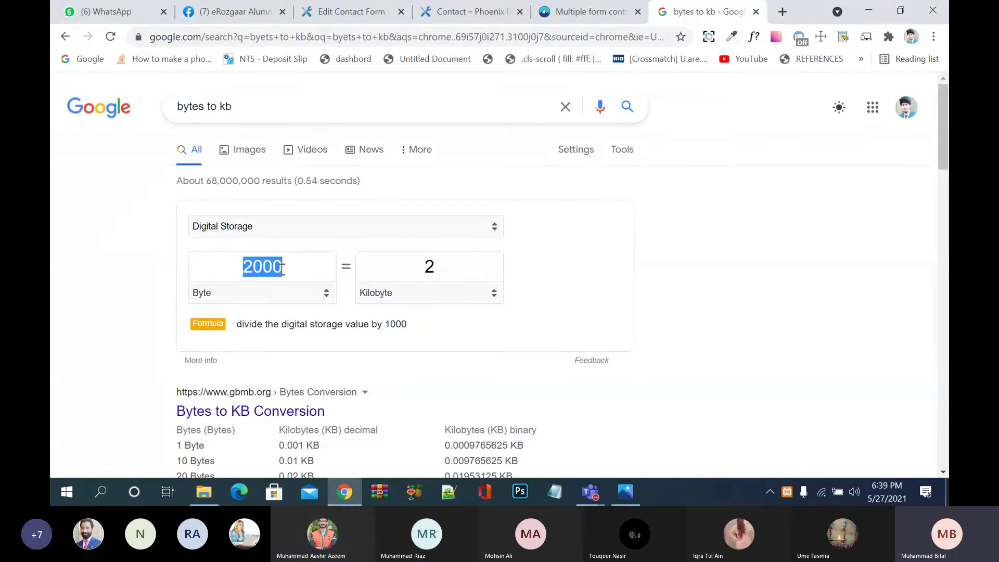
text(5000)
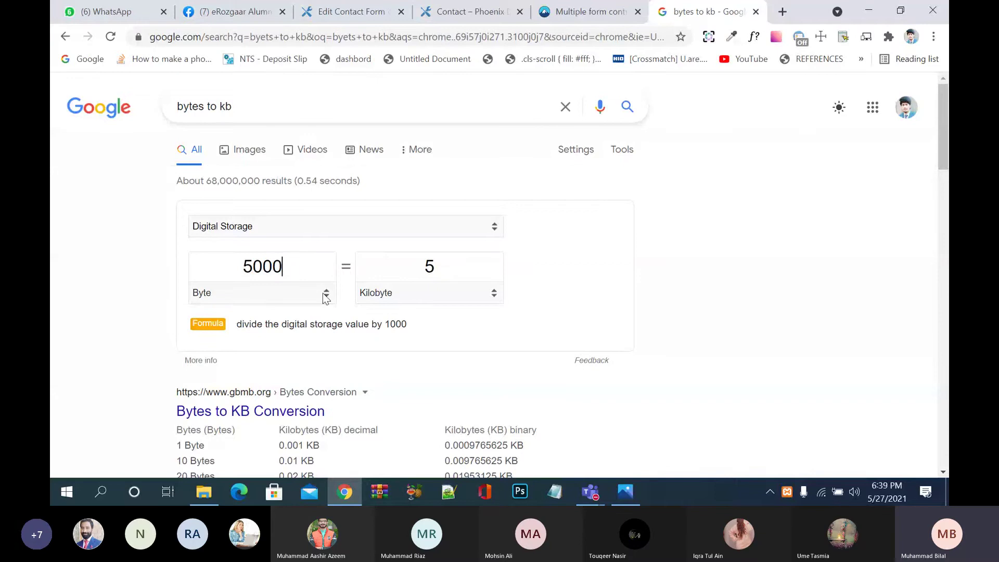
Step: Change the image file tag from limit:2000 to limit:5000 in the form template and save
click(486, 17)
click(368, 18)
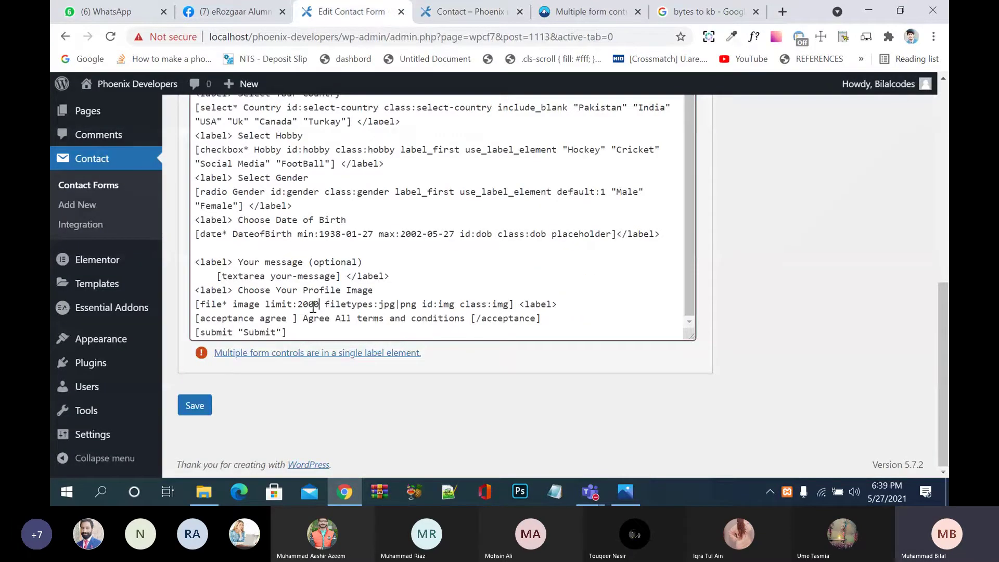
key(BackSpace)
key(BackSpace)
key(BackSpace)
key(BackSpace)
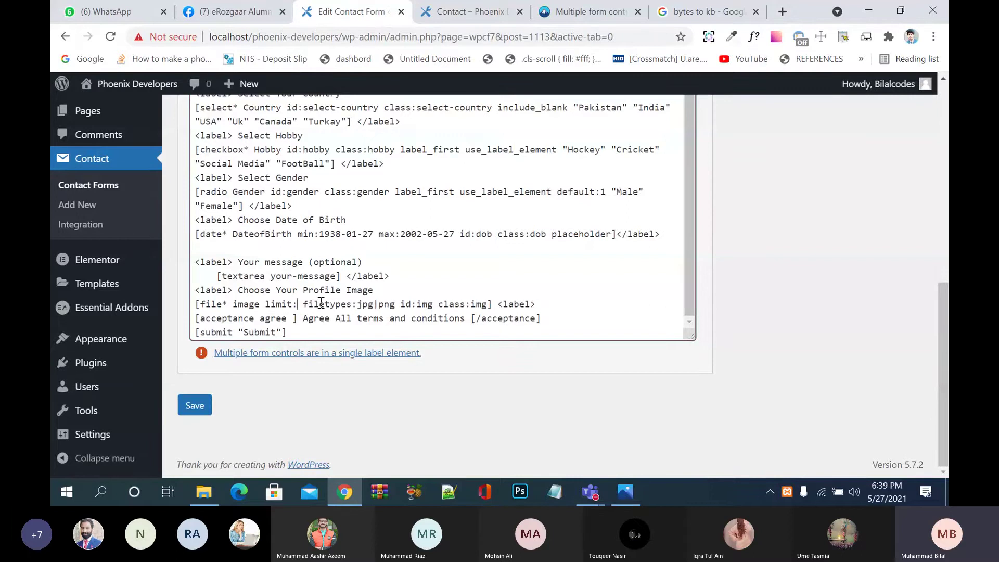
text(50000)
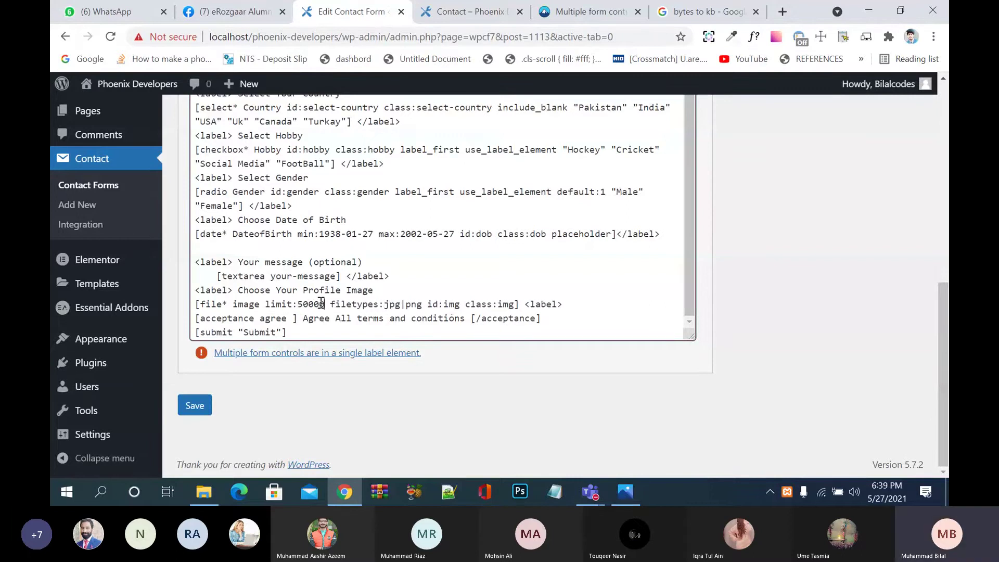
key(BackSpace)
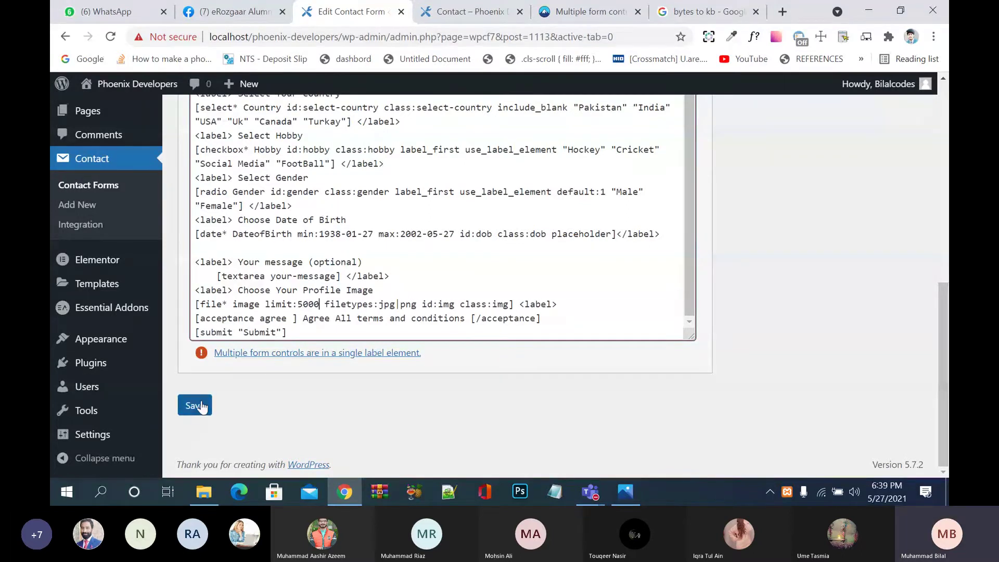
click(202, 407)
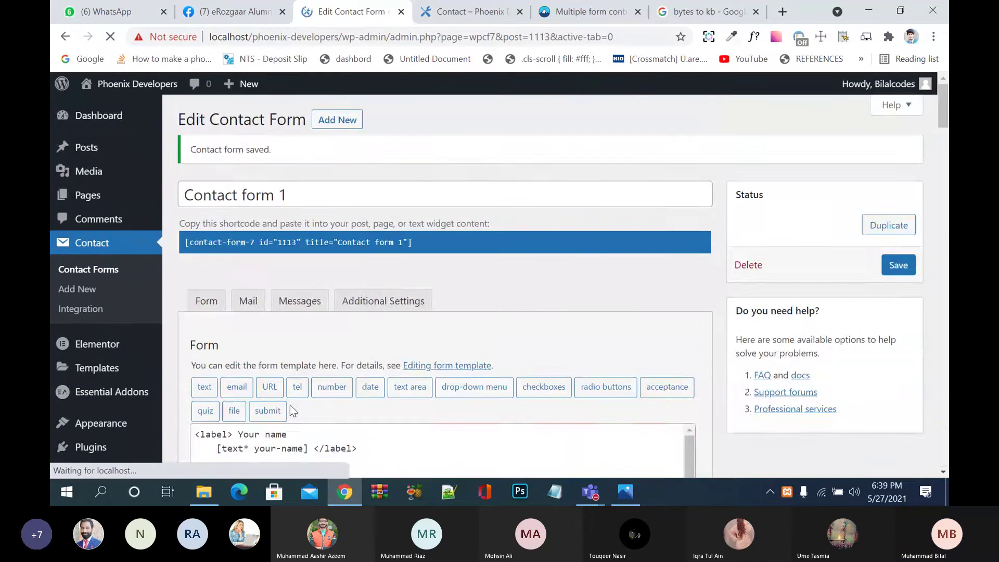
Step: Reload the contact page and enter the sender's name, email address and subject 'tvsbs sh h'
click(471, 11)
scroll(523, 282, up, 10)
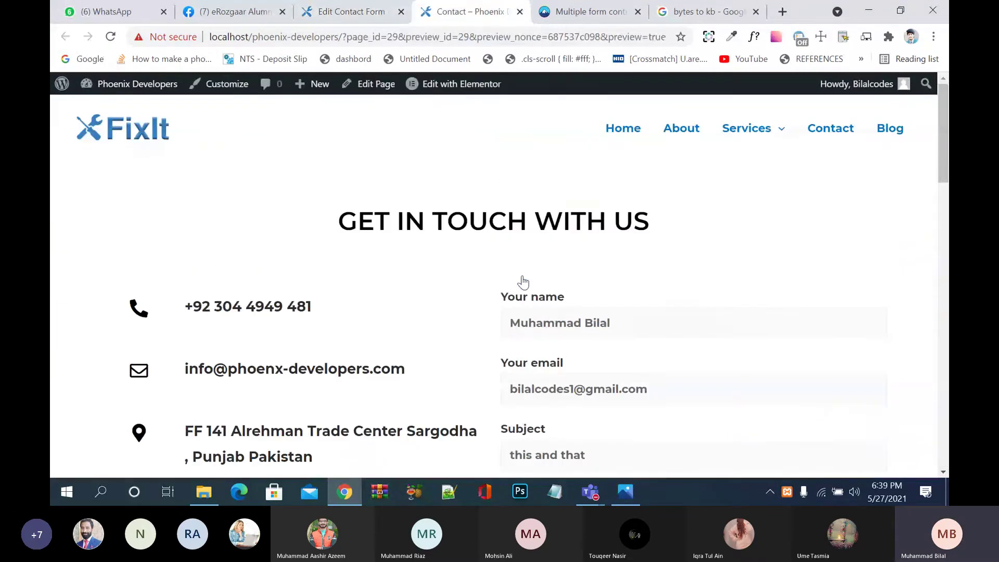
key(F5)
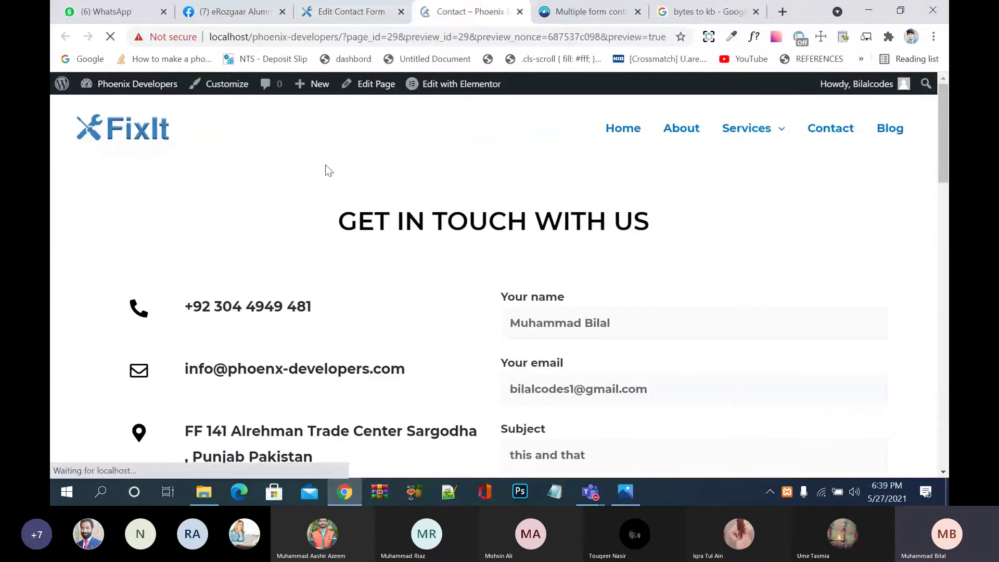
click(522, 330)
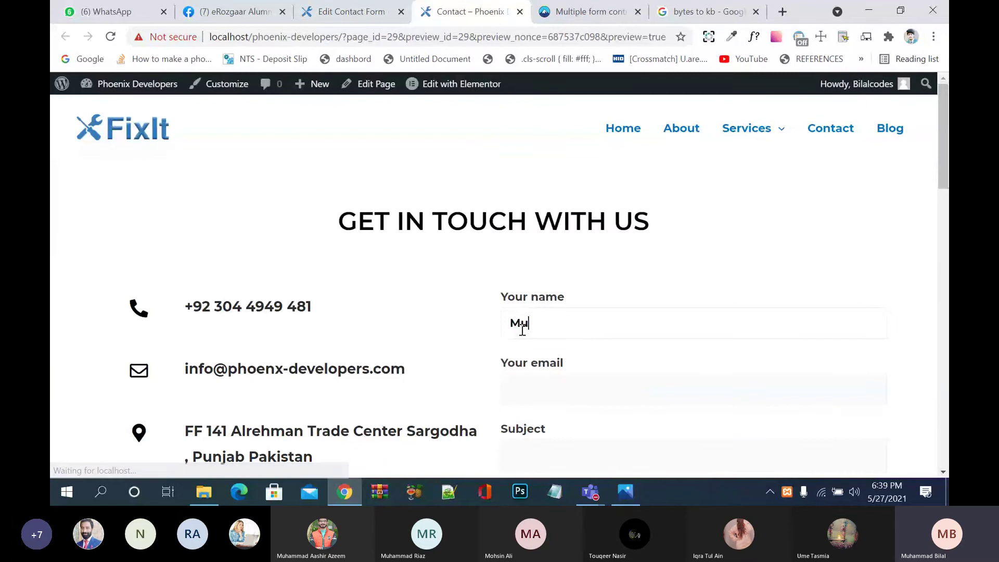
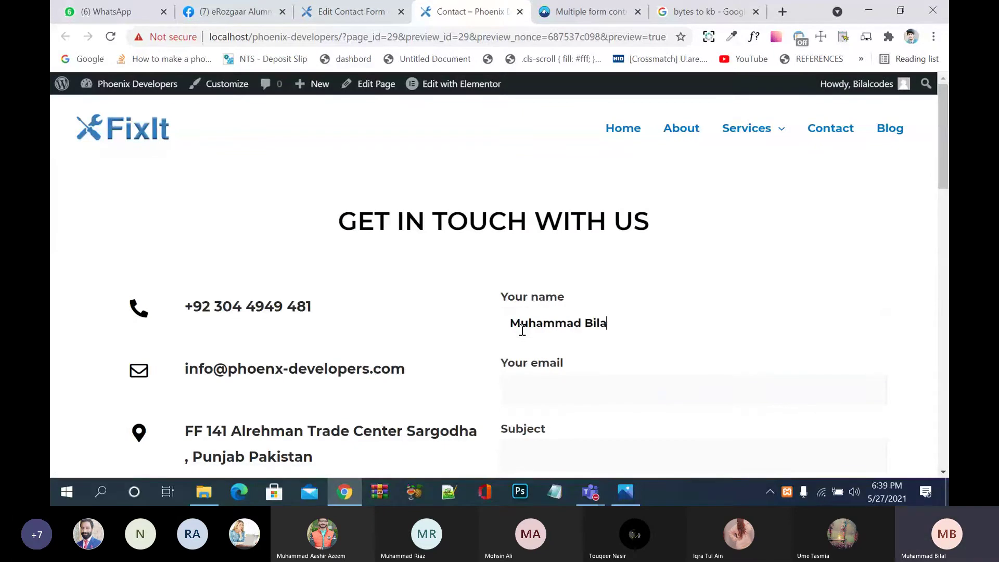
key(Tab)
text(bilal)
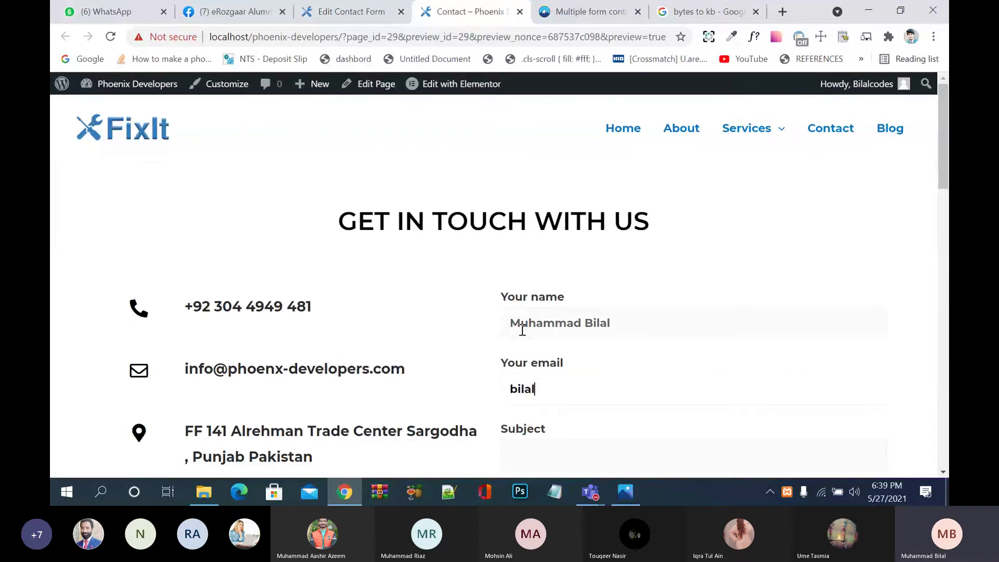
text(coes1@hddd.ckk)
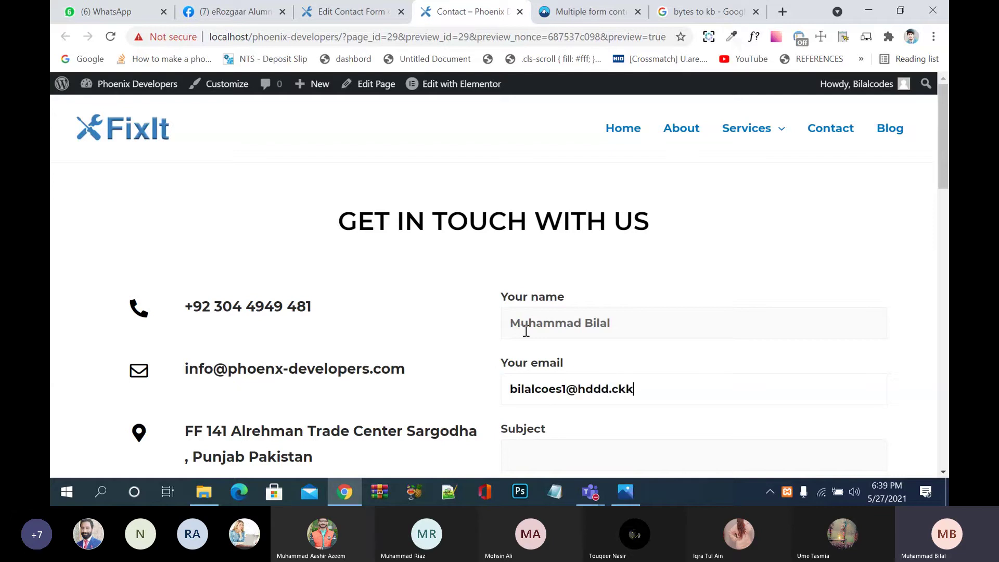
key(Tab)
text(tvsbs sh h)
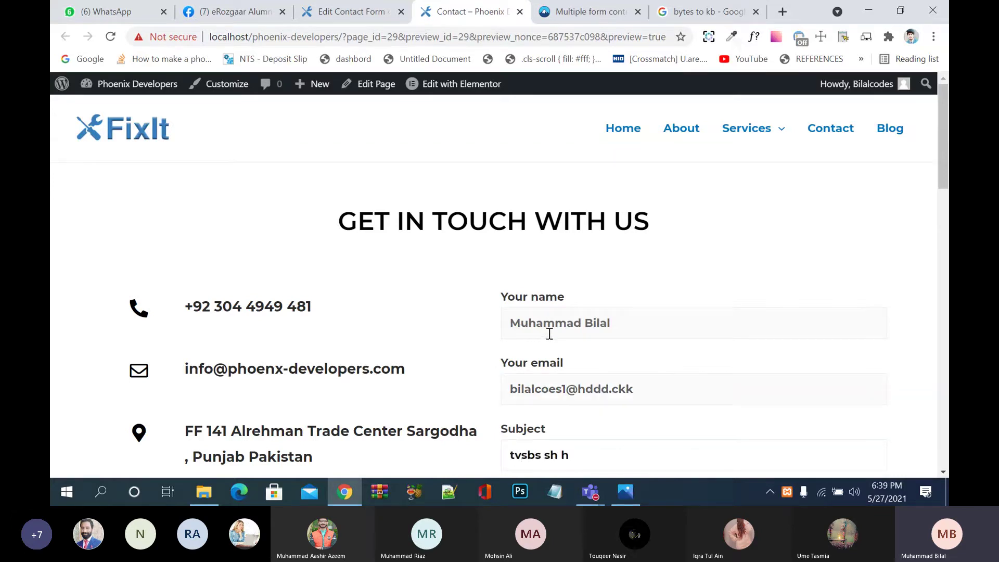
Step: Choose USA, tick Hockey, set birth date 24 May 2002 and write a short message
scroll(550, 334, down, 4)
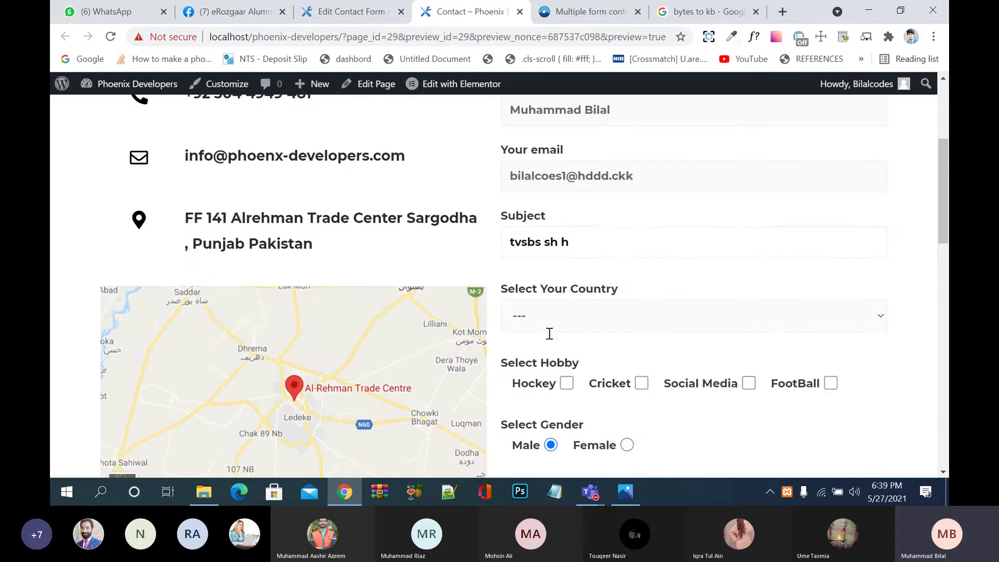
click(576, 323)
click(573, 380)
click(568, 386)
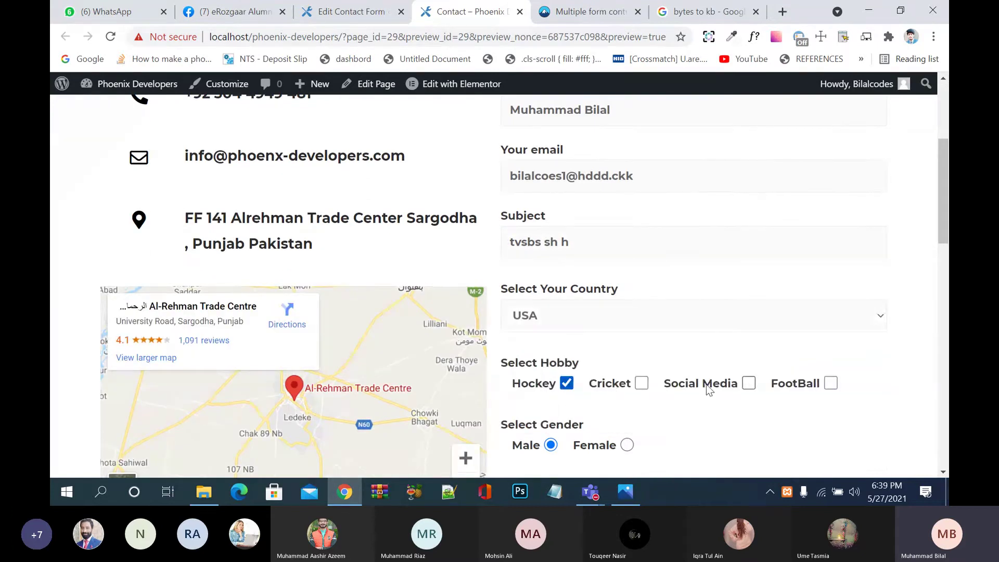
scroll(711, 388, down, 3)
click(676, 336)
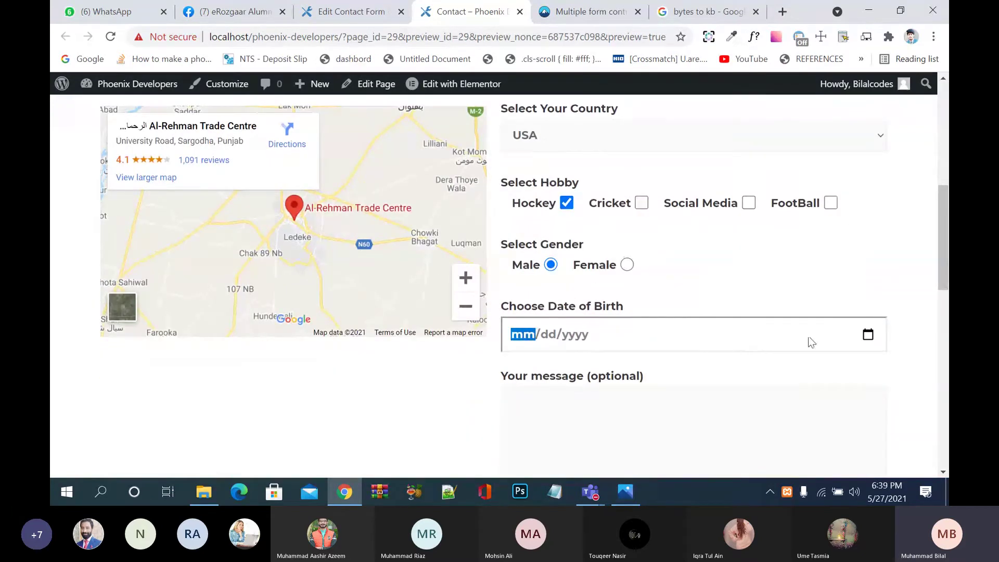
click(867, 336)
click(616, 240)
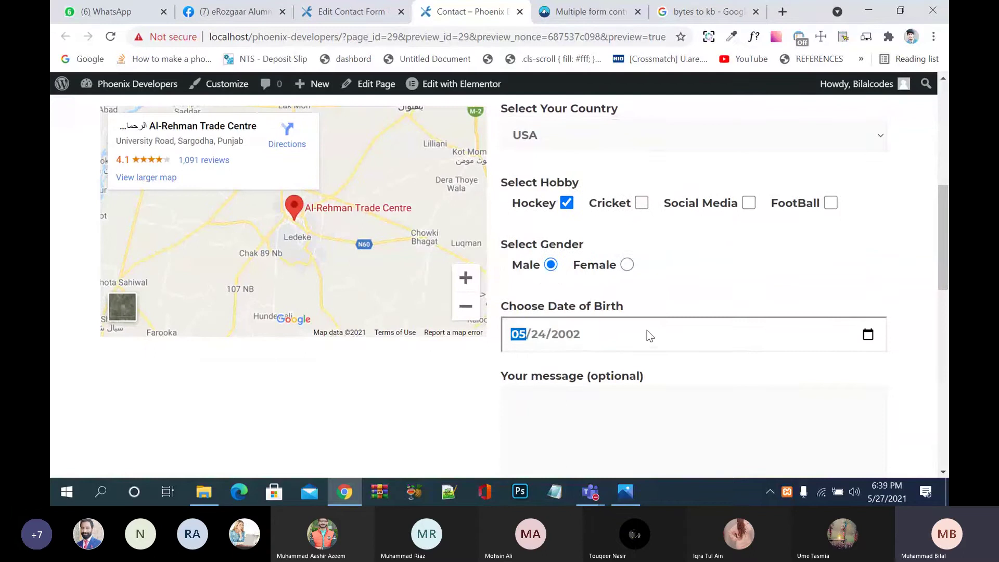
scroll(647, 330, down, 2)
click(649, 330)
text(jbdjd jd dj fjf jf jf fj fj)
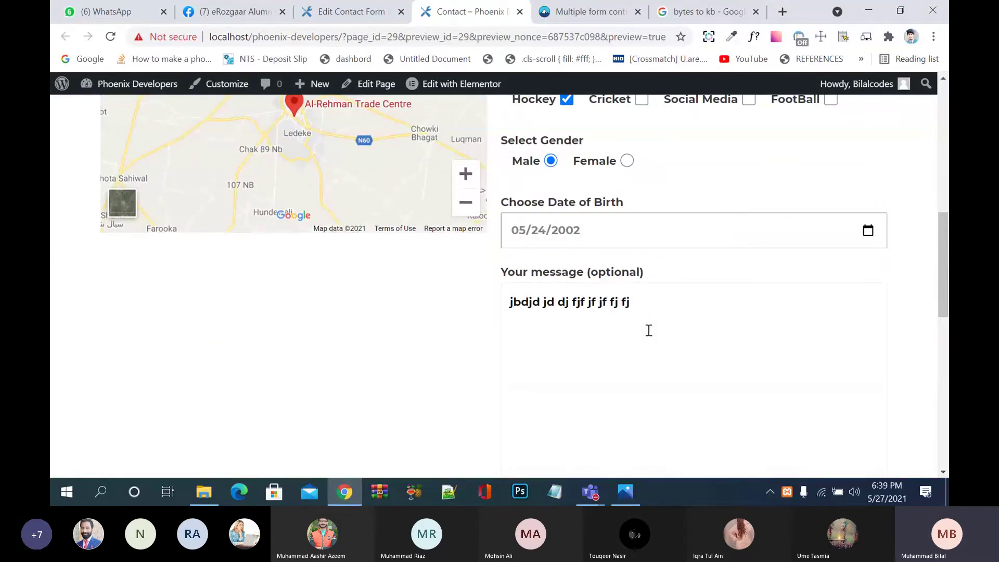
Step: Accept the terms and attach the money-back guarantee PNG as the profile image
scroll(649, 330, down, 5)
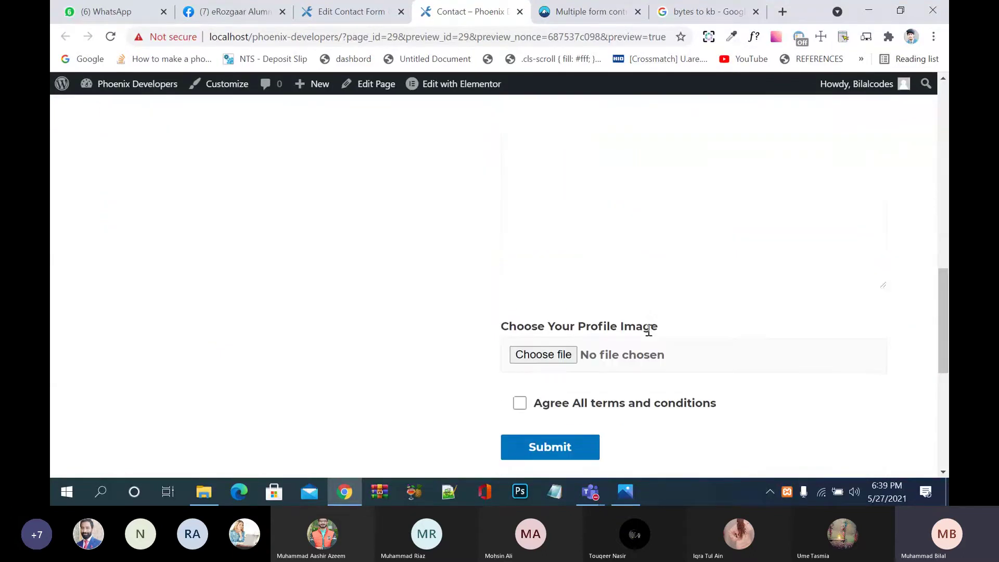
click(540, 355)
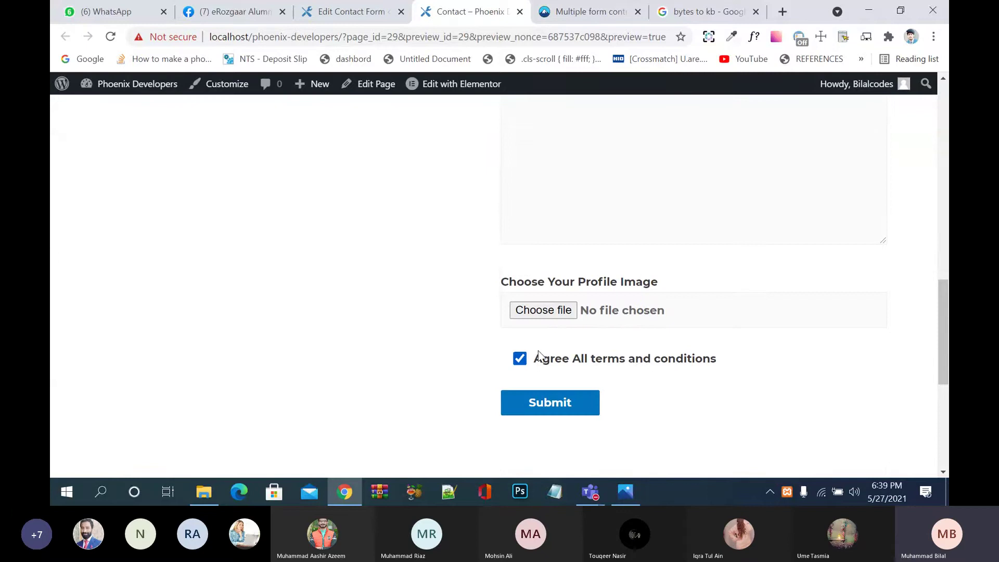
click(547, 313)
click(229, 127)
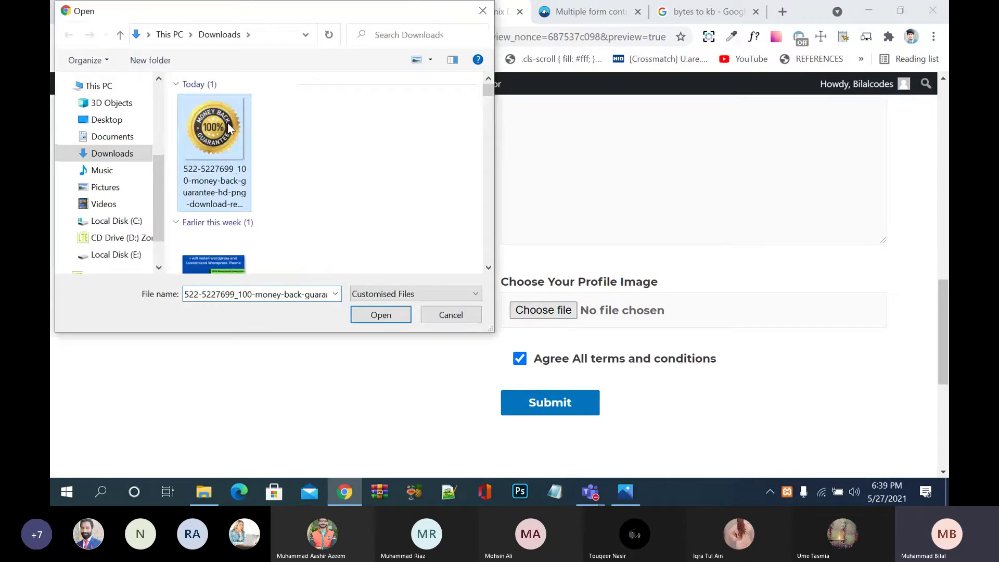
click(373, 315)
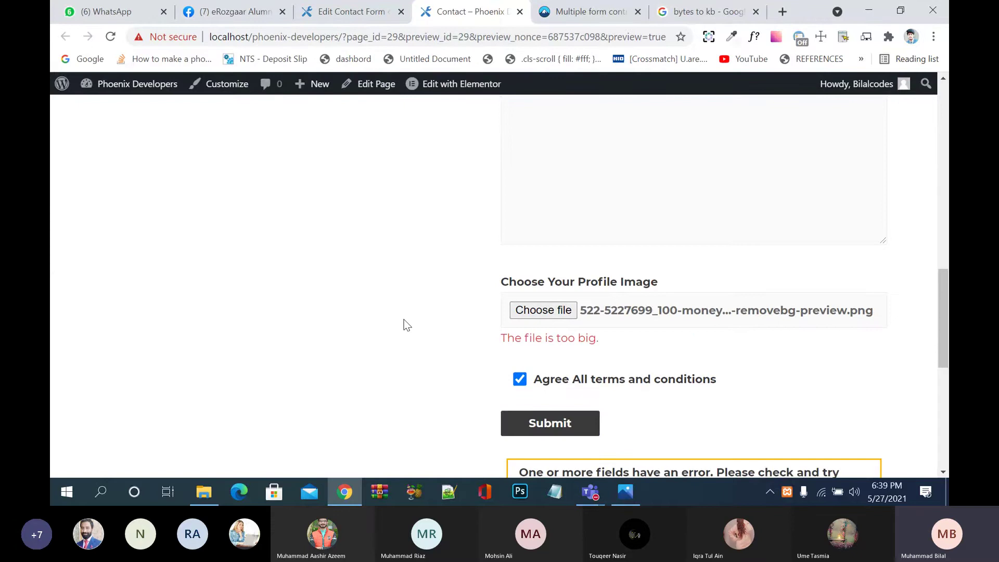
scroll(407, 324, down, 3)
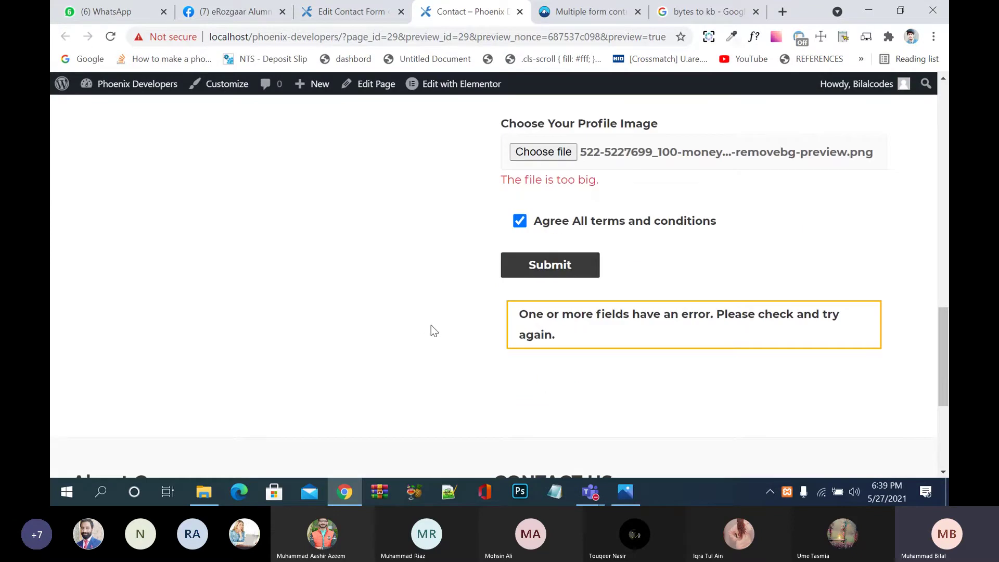
Step: Return to the form editor and save the template with the image field at limit:5000
click(351, 12)
scroll(446, 414, down, 6)
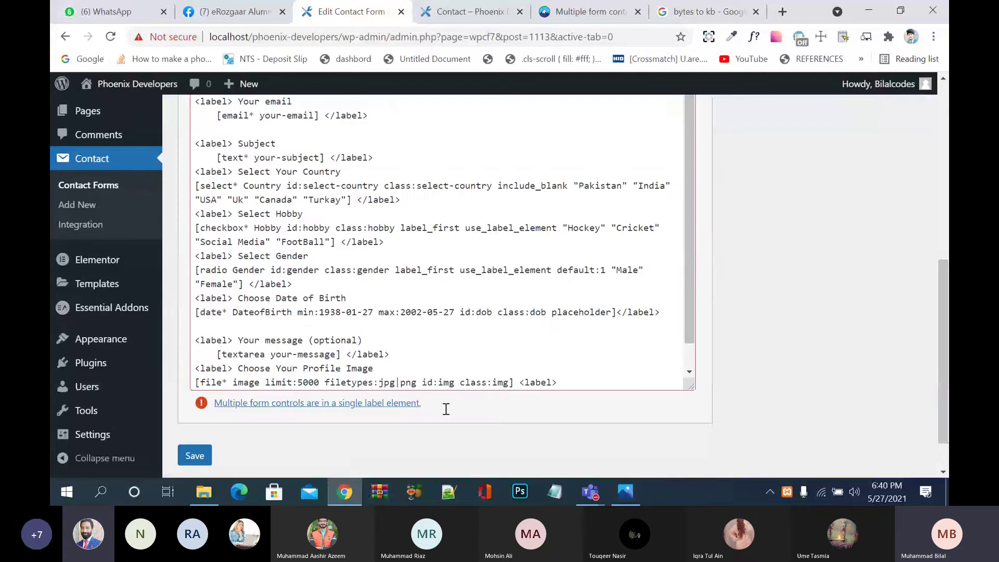
scroll(379, 354, down, 1)
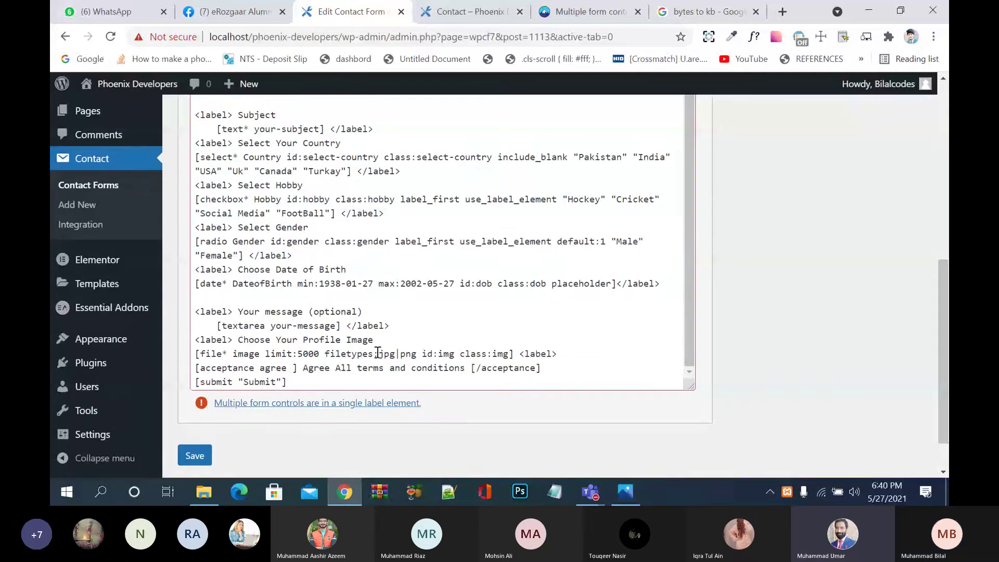
click(196, 455)
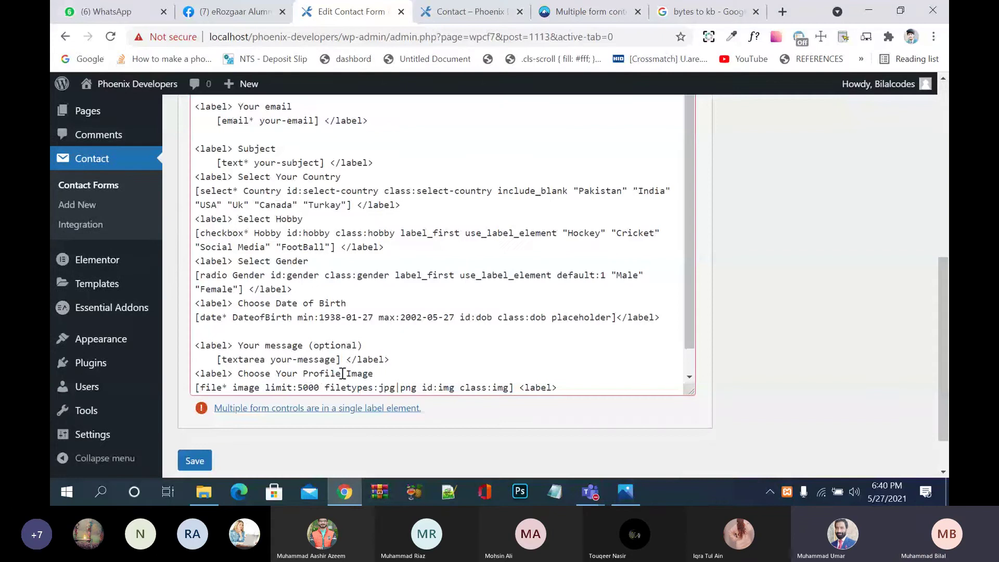
scroll(342, 373, down, 1)
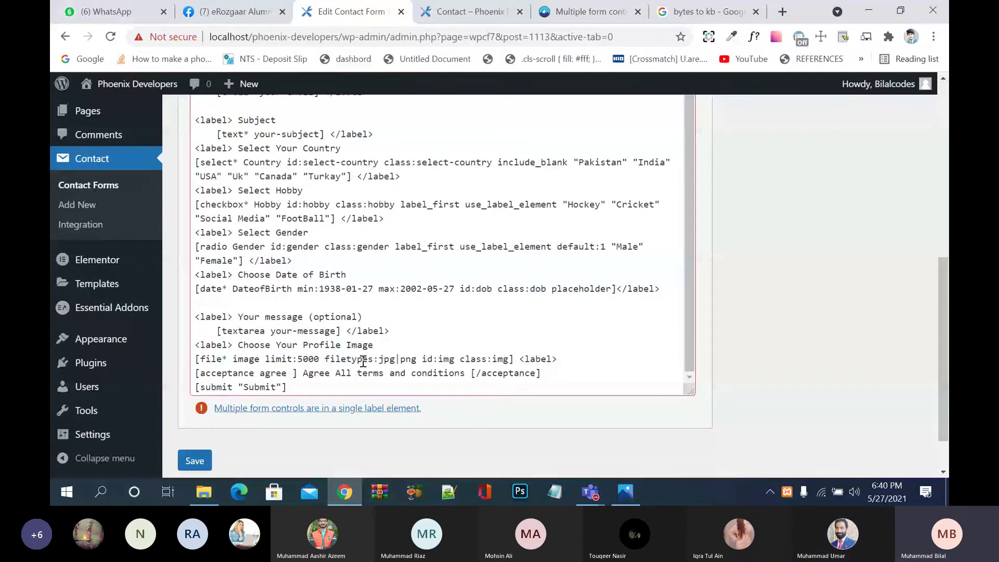
Step: Check the money-back guarantee PNG's Properties in Downloads (about 243 KB), then return to Chrome
key(alt+Tab)
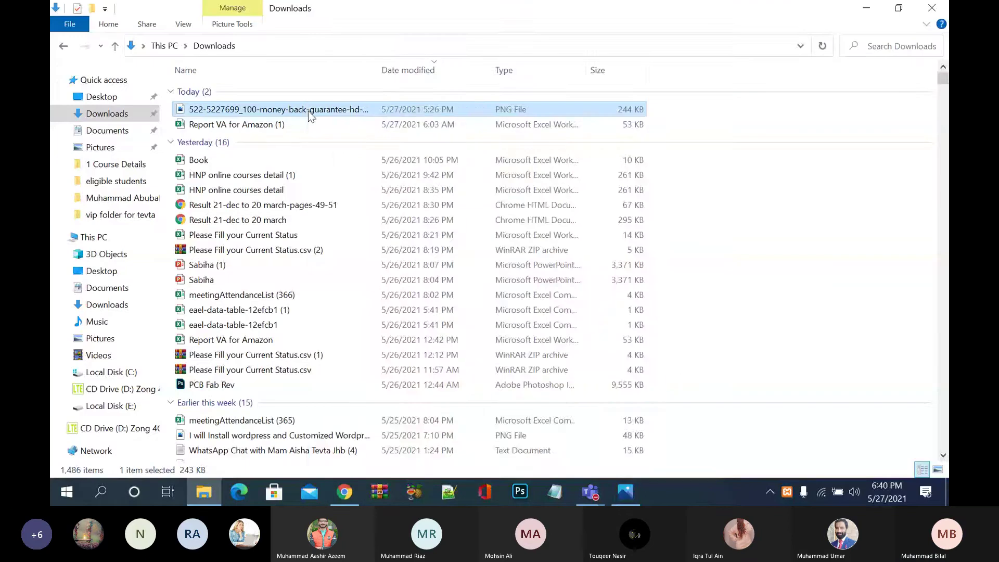
right_click(308, 110)
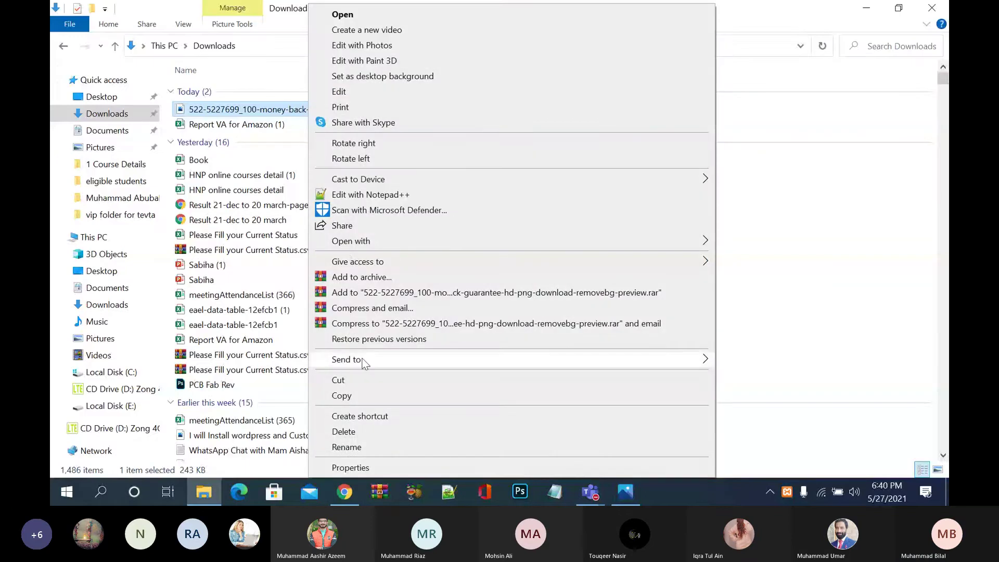
click(372, 467)
click(425, 461)
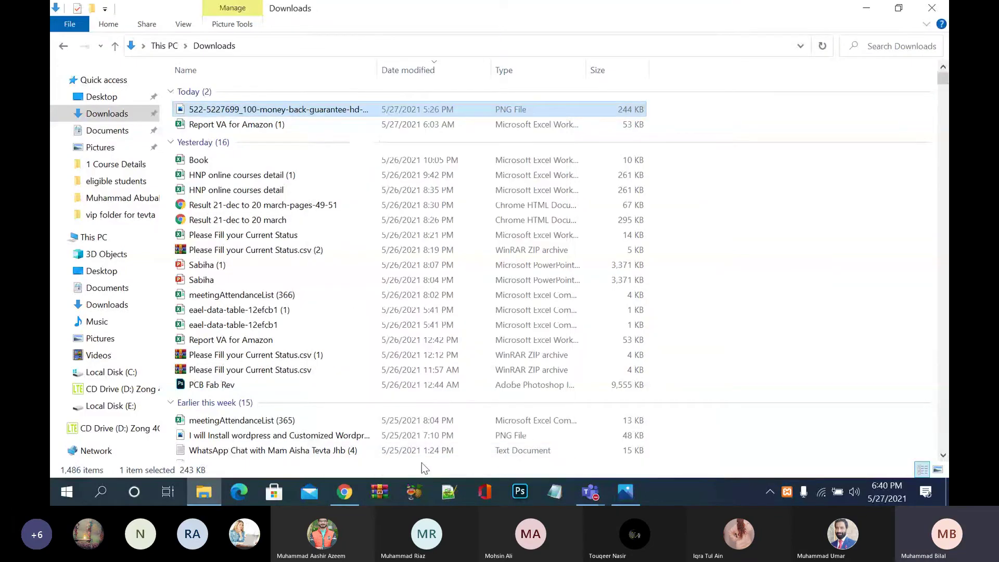
right_click(262, 107)
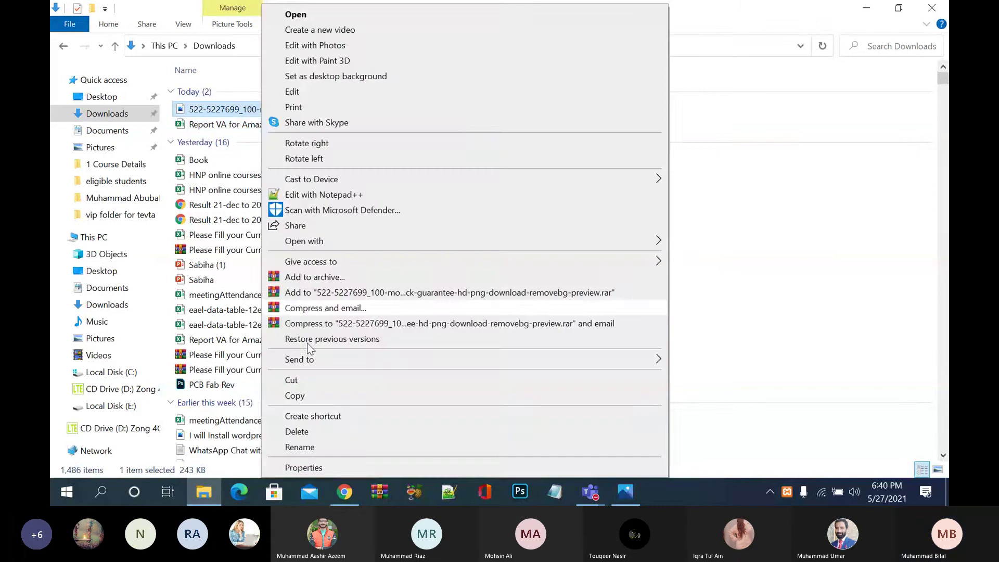
click(323, 467)
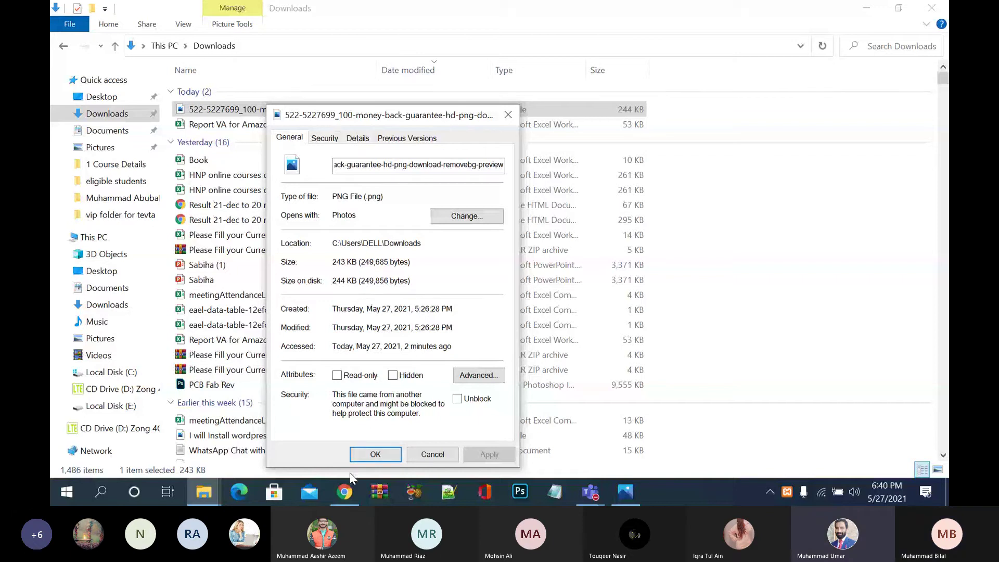
click(347, 494)
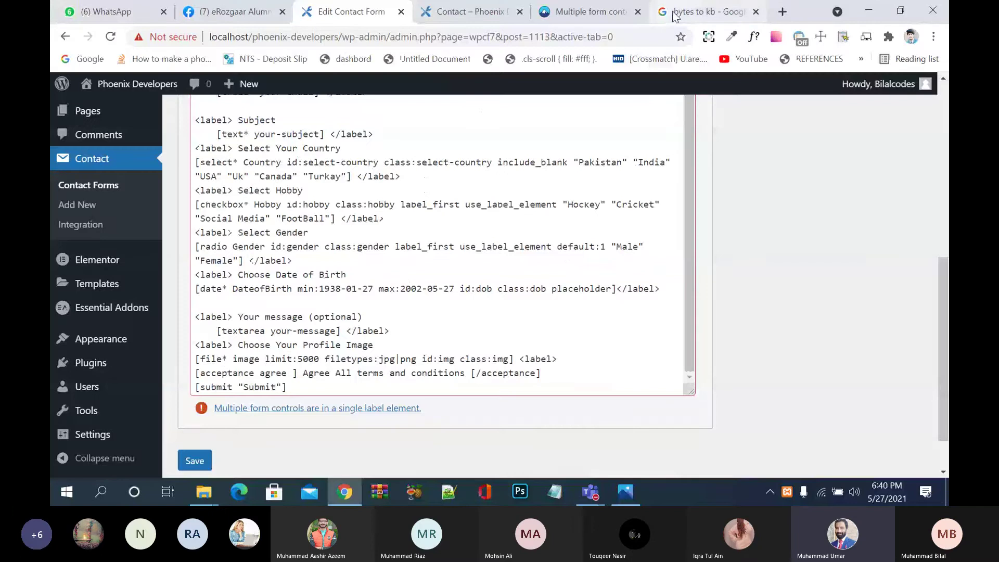
Step: Use Google's bytes-to-kb converter to confirm 5000 Byte equals only 5 Kilobyte
click(708, 11)
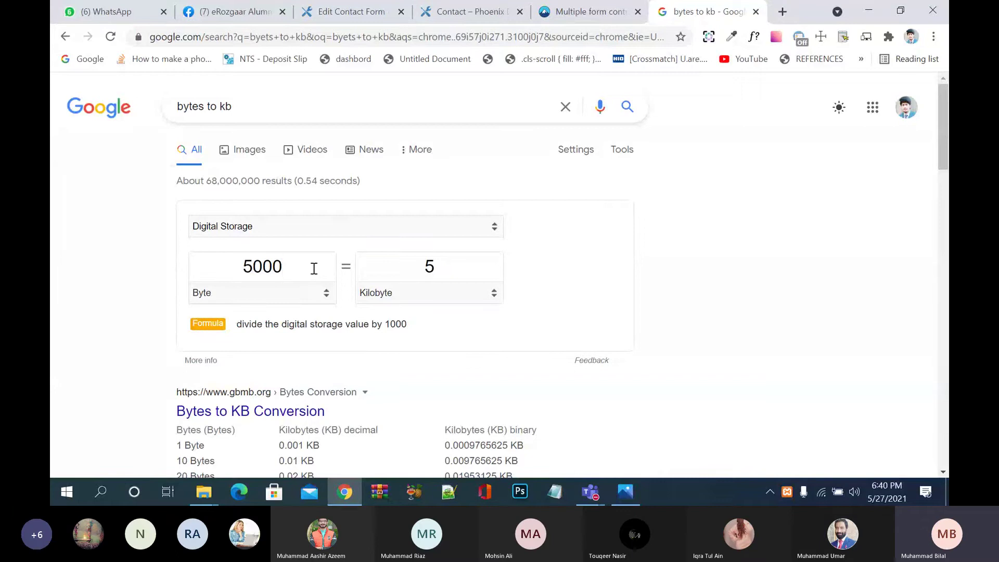
click(325, 294)
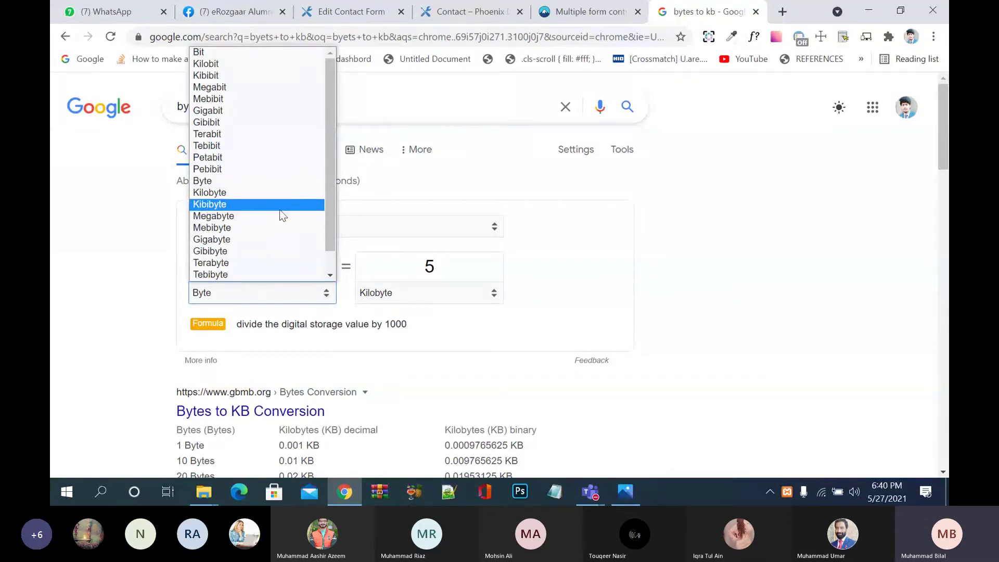
click(264, 186)
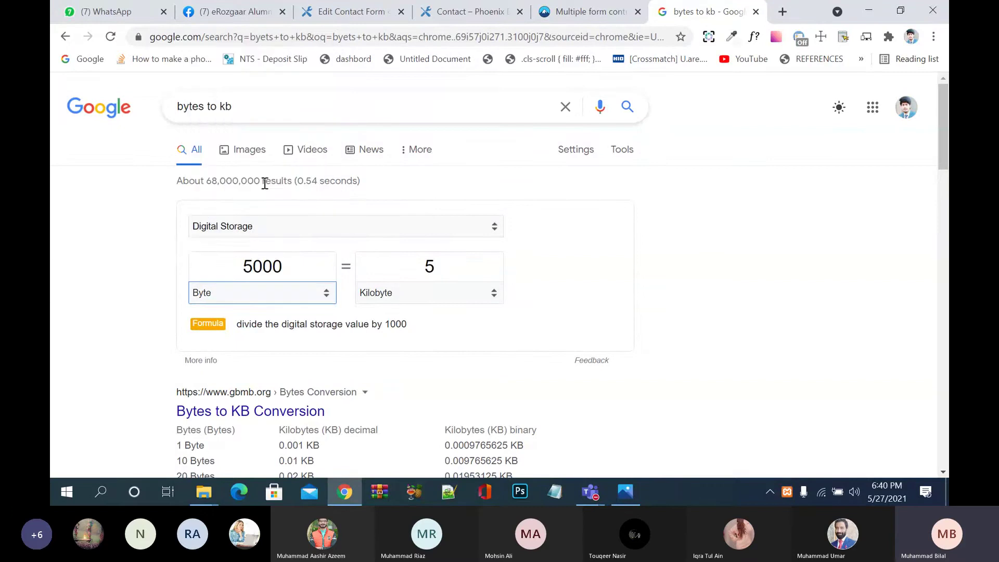
double_click(286, 264)
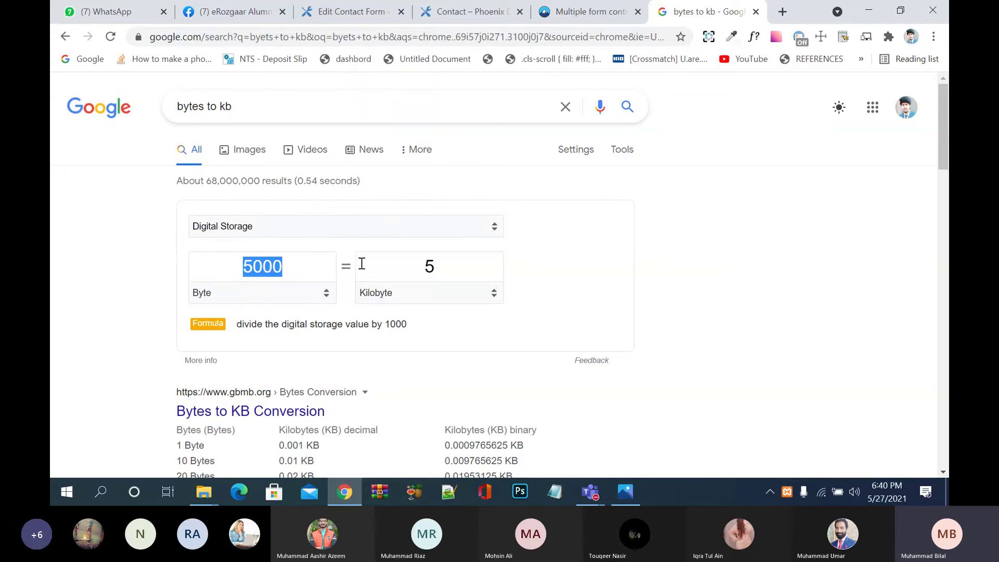
scroll(362, 264, down, 2)
scroll(362, 263, up, 2)
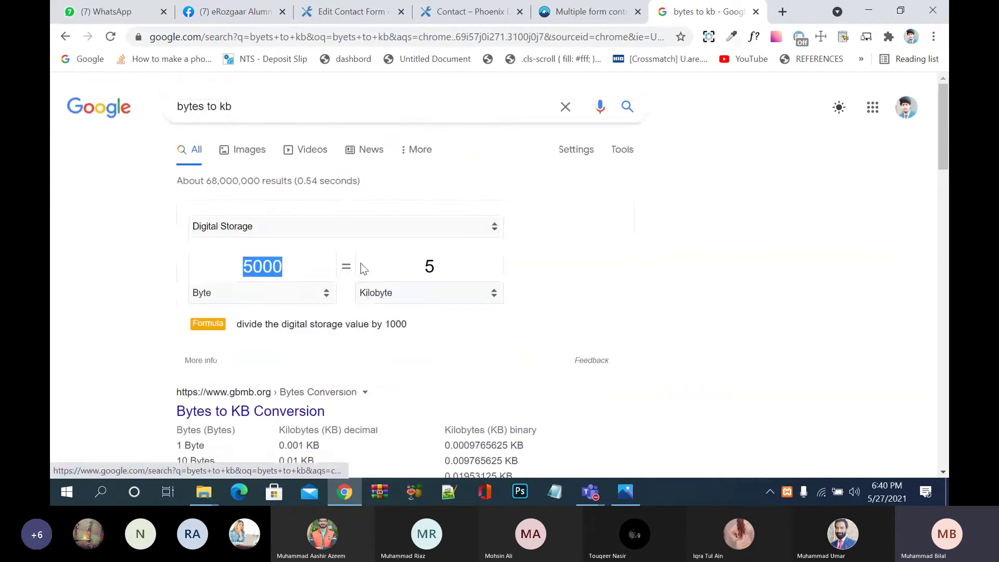
click(475, 21)
Step: Append 00 to make the image field limit:500000, save, and reload the contact page
click(374, 17)
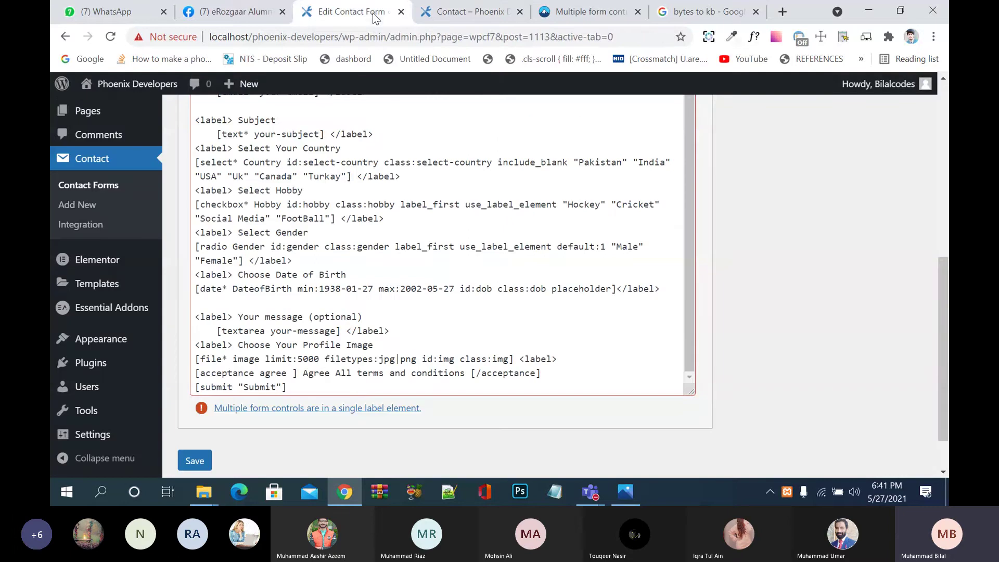
click(321, 360)
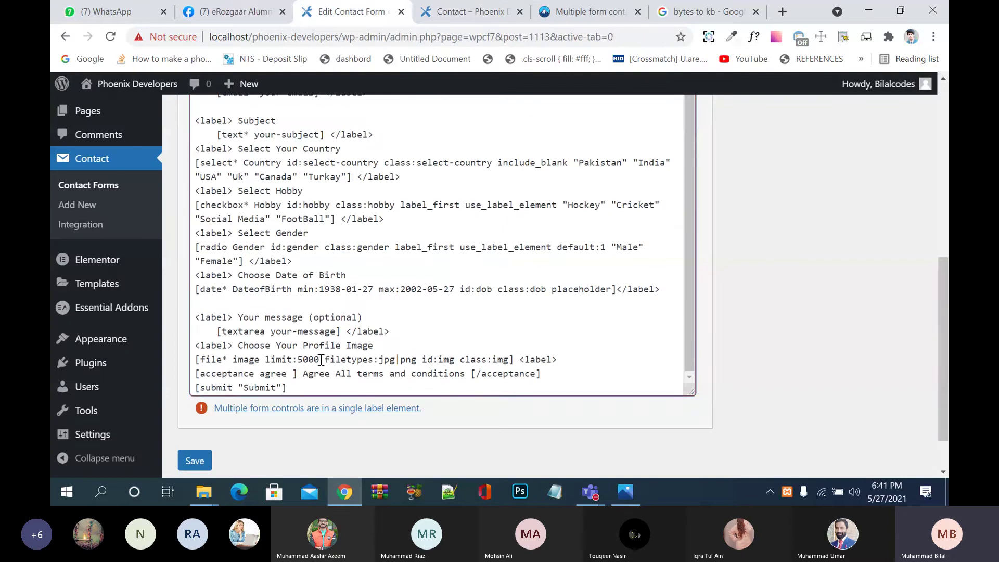
text(0)
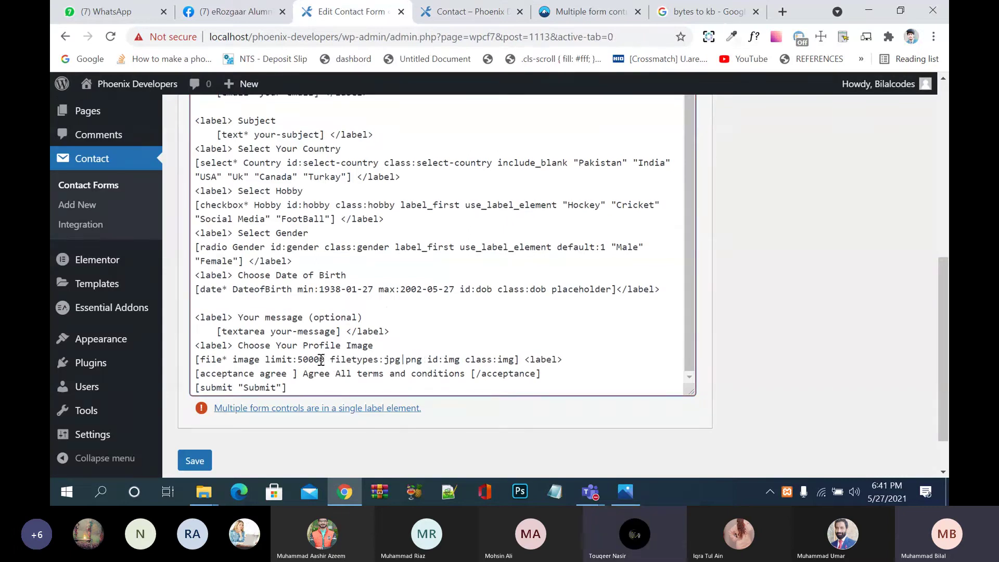
text(0)
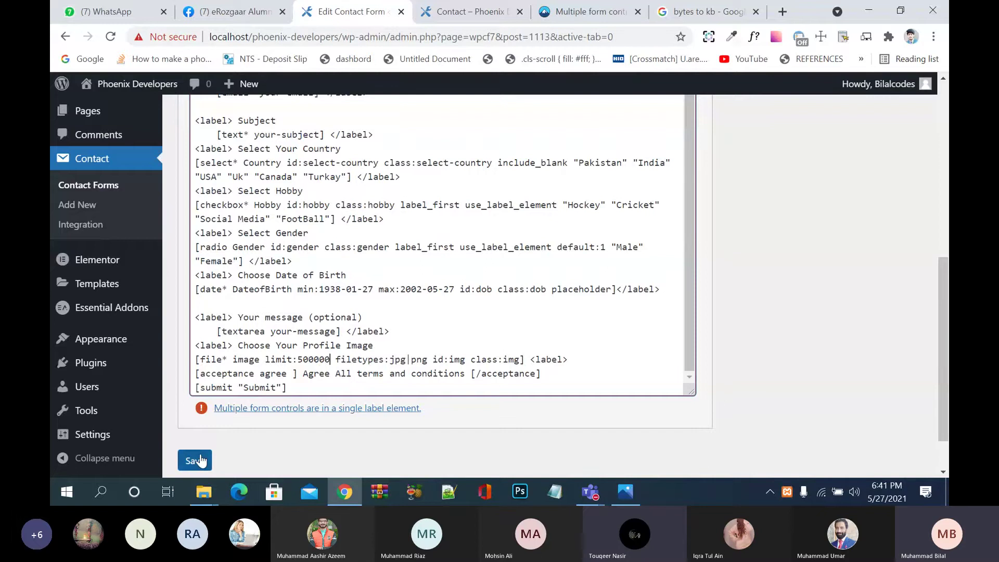
click(200, 461)
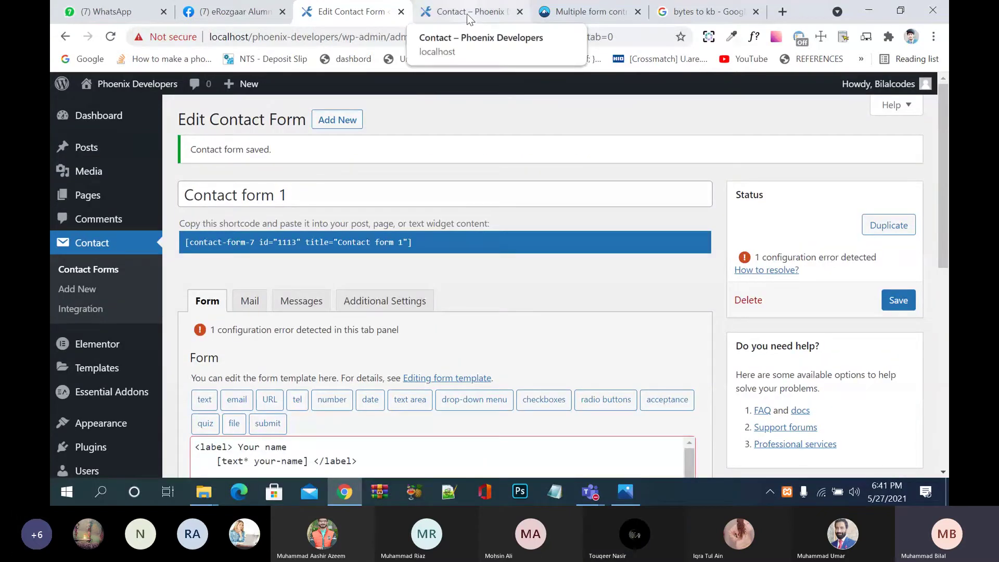
click(467, 12)
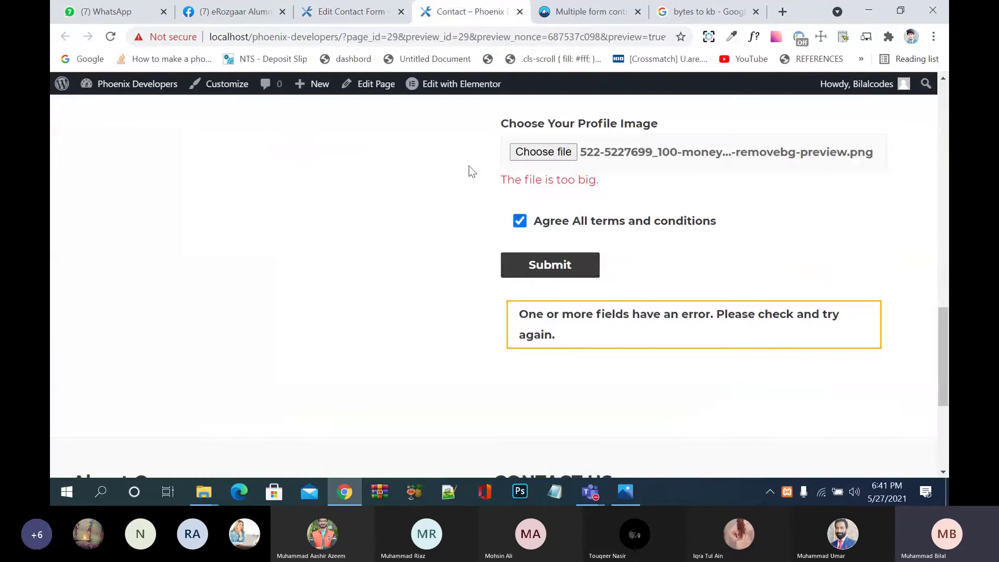
click(111, 37)
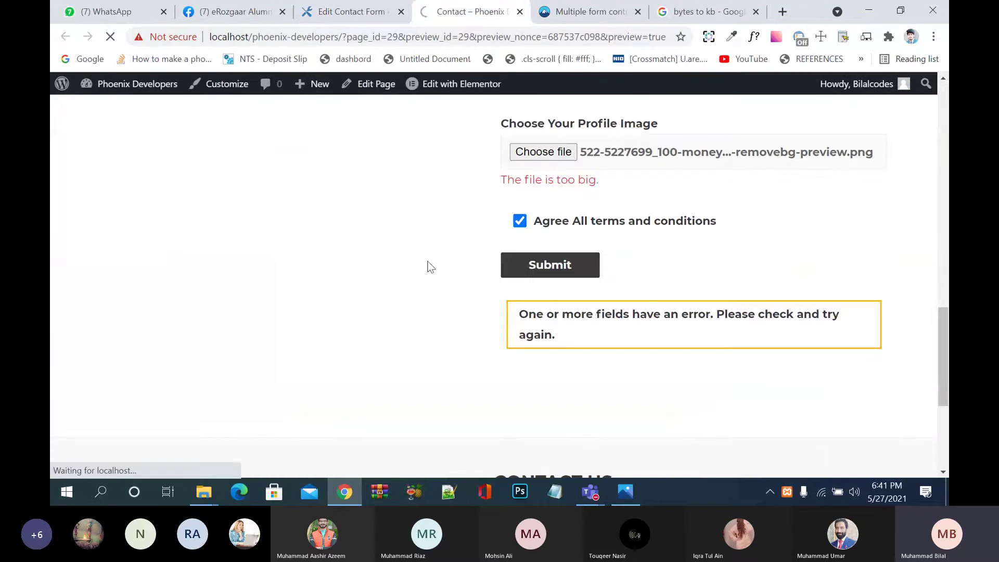
Step: Re-check in the converter that 5000 bytes equals 5 kilobytes
click(702, 11)
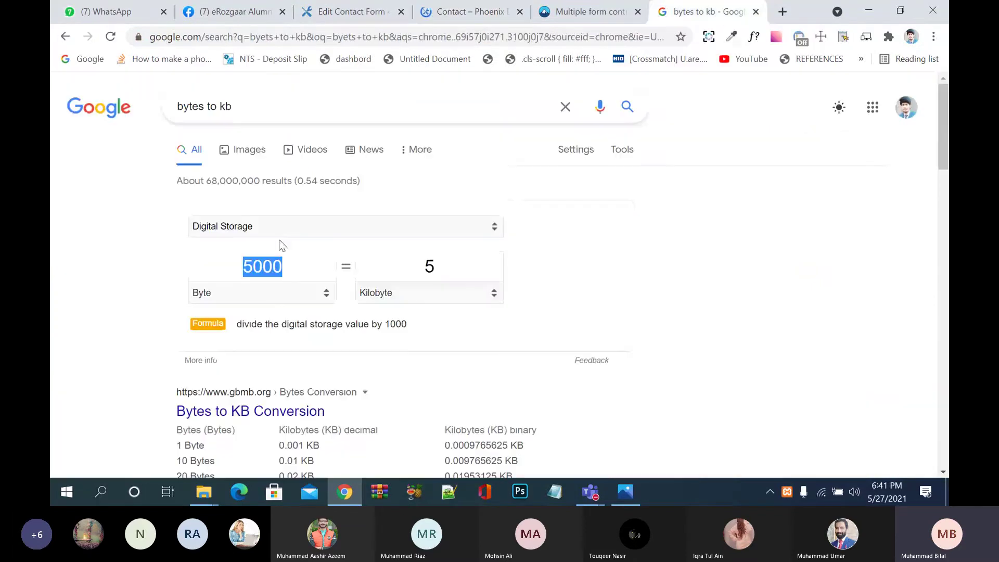
click(297, 266)
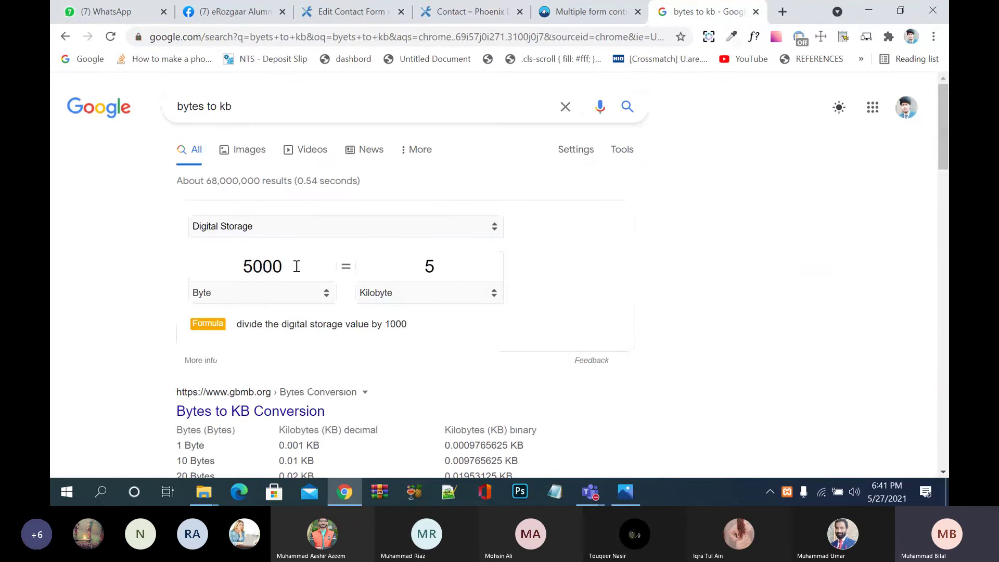
double_click(297, 267)
click(296, 267)
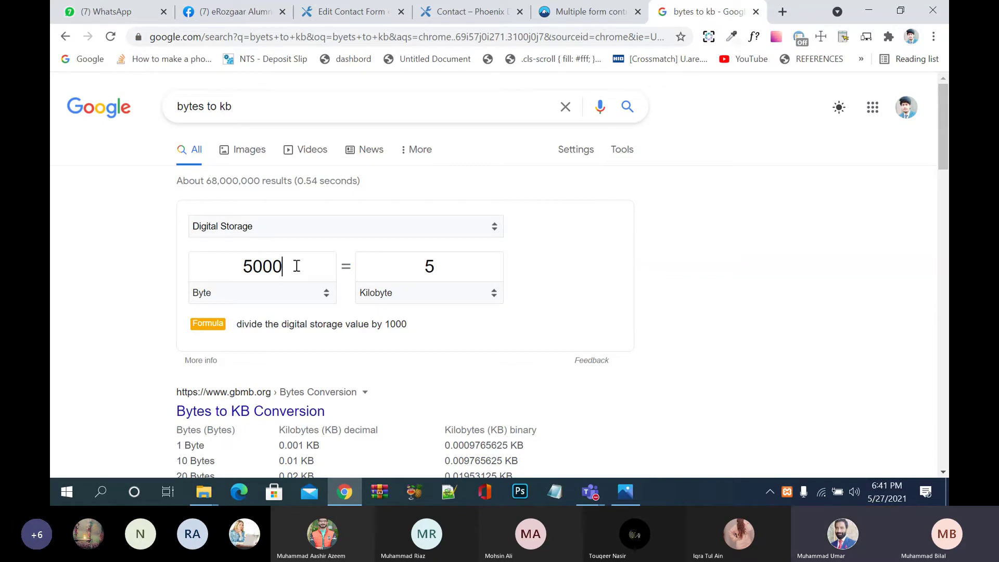
double_click(297, 266)
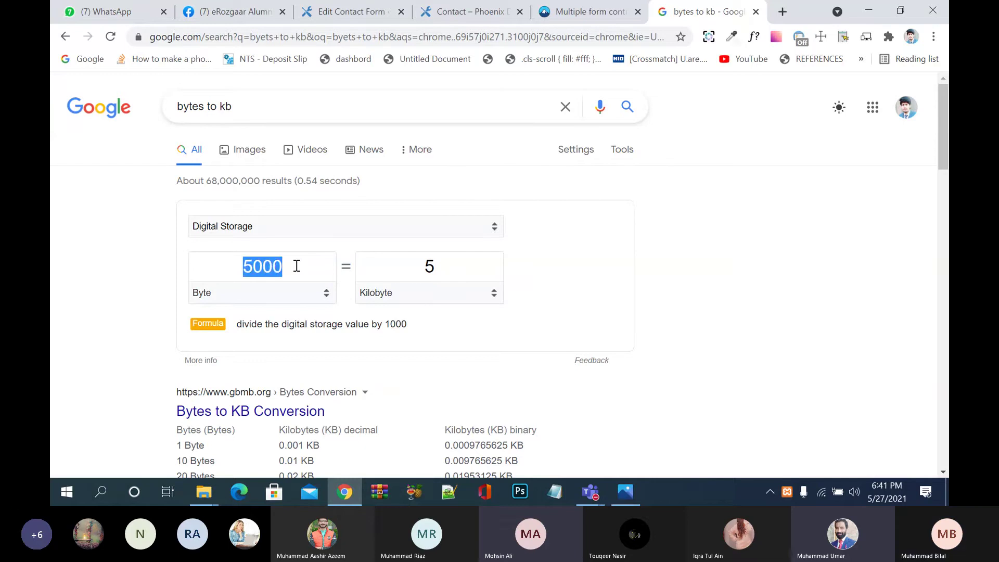
click(297, 266)
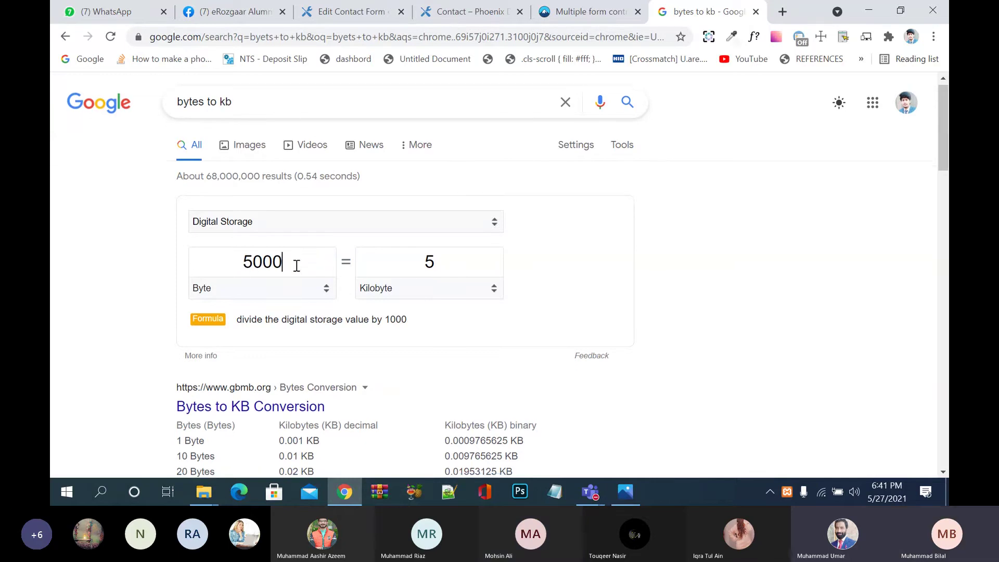
scroll(296, 268, down, 2)
scroll(295, 270, down, 4)
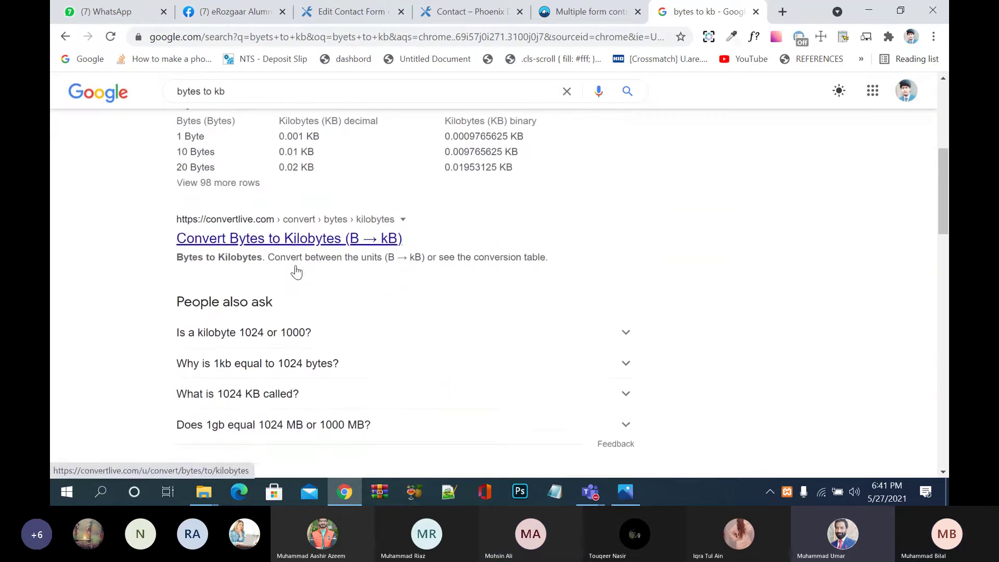
Step: Expand 'Is a kilobyte 1024 or 1000?' and return to the contact page preview
click(331, 314)
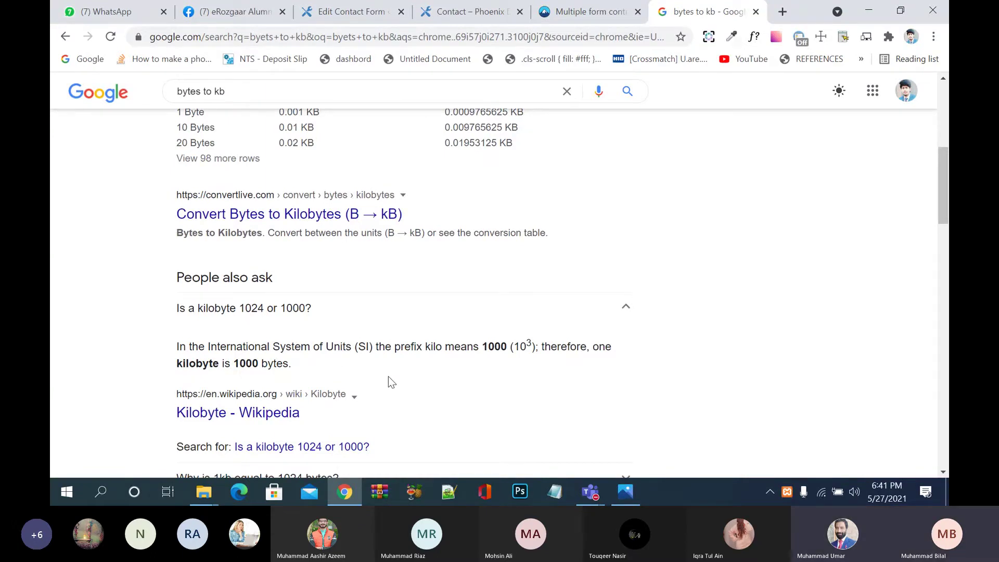
scroll(389, 377, up, 6)
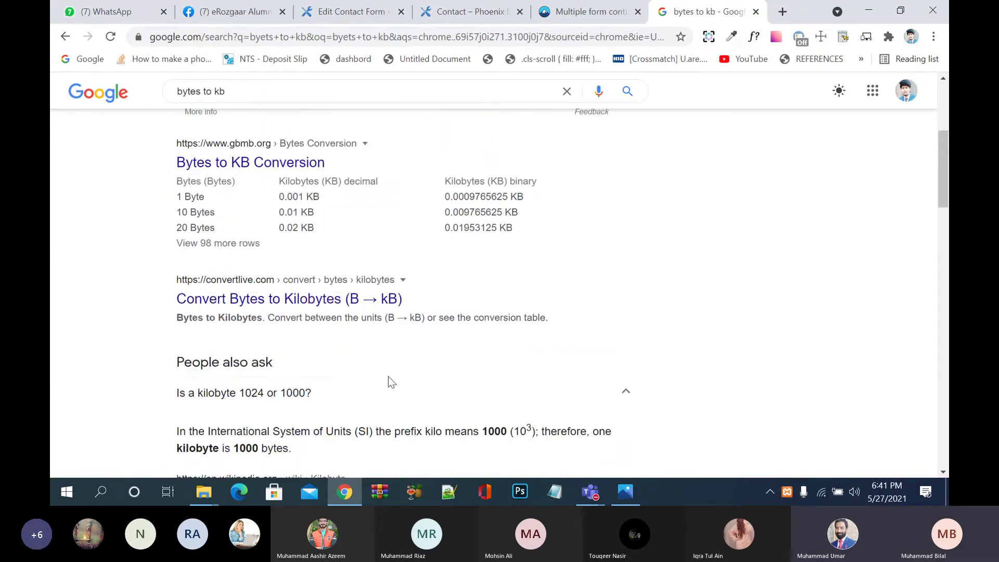
click(590, 16)
click(457, 7)
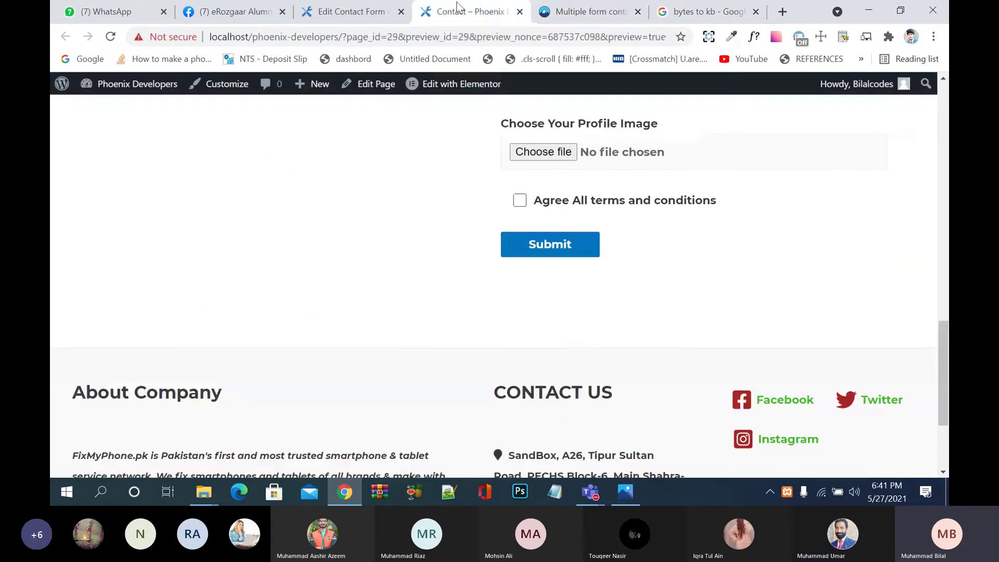
Step: Append a 0 to make the image field limit:5000000 and save the form
click(368, 18)
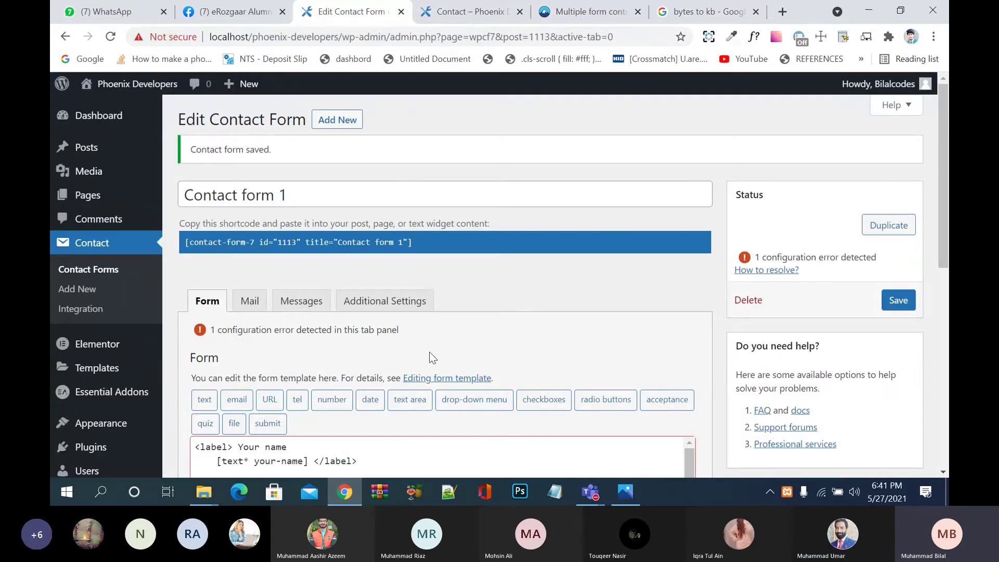
scroll(429, 352, down, 7)
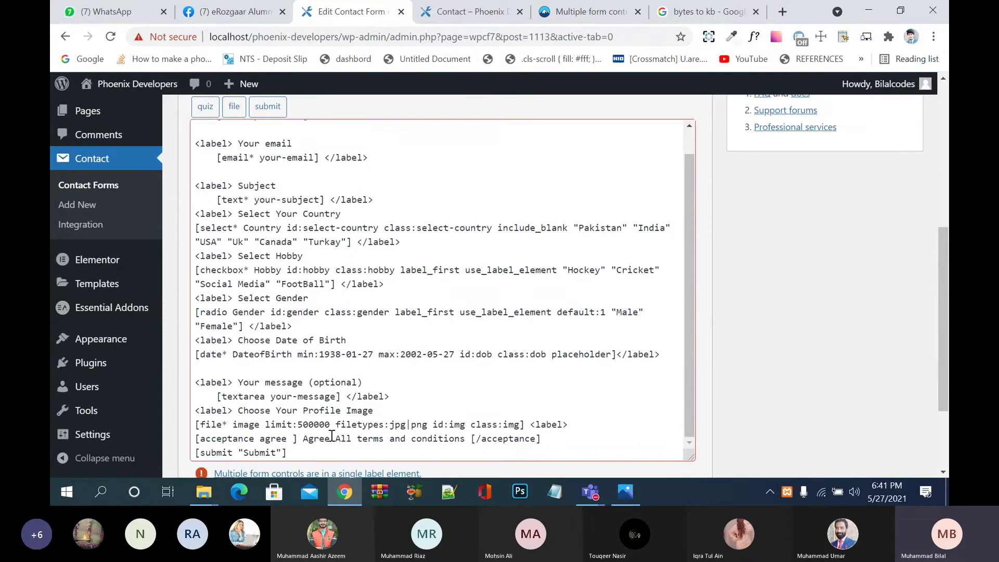
click(331, 420)
text(0)
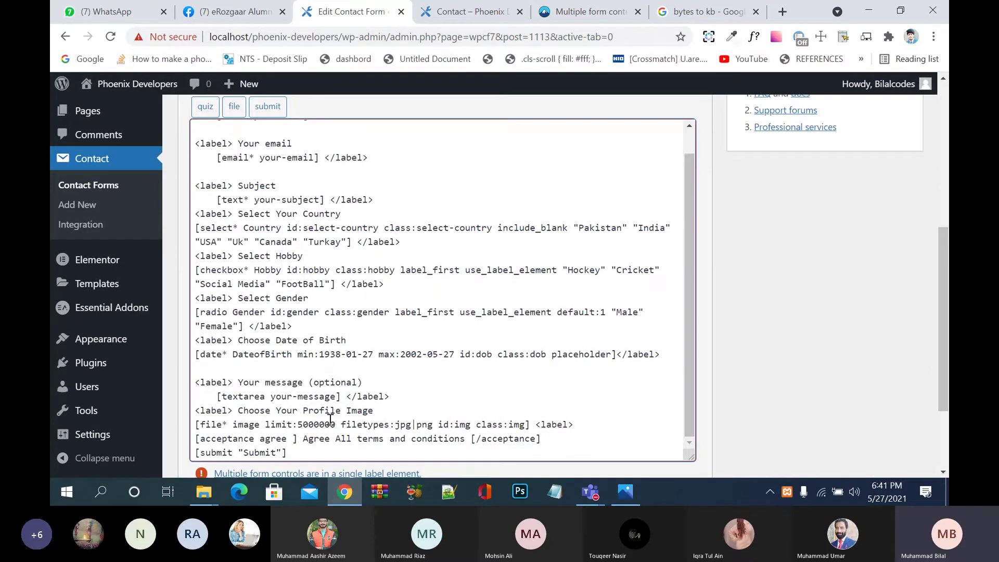
scroll(798, 372, down, 3)
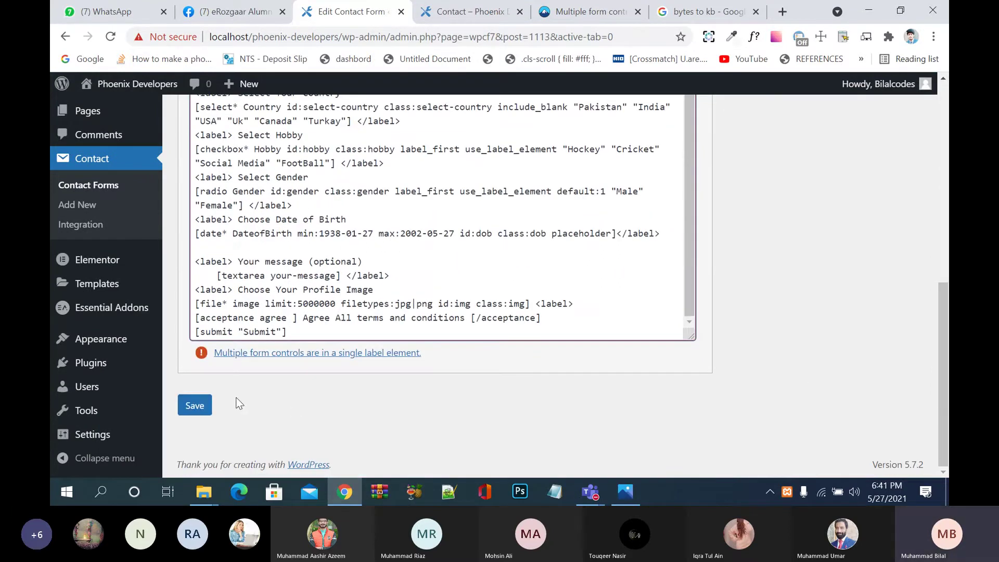
click(207, 404)
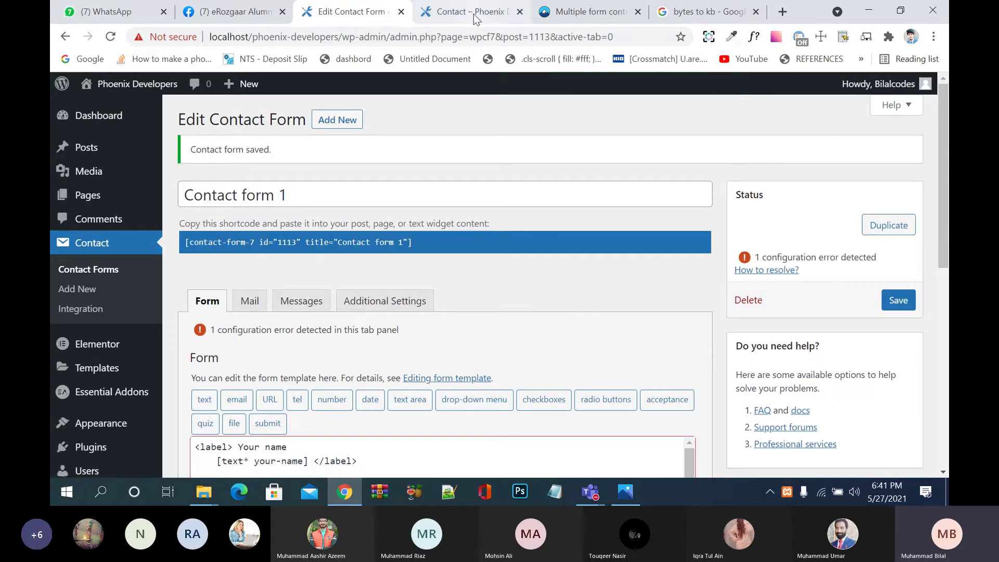
Step: Reload the contact page and attach the money-back guarantee PNG as the profile image
click(473, 14)
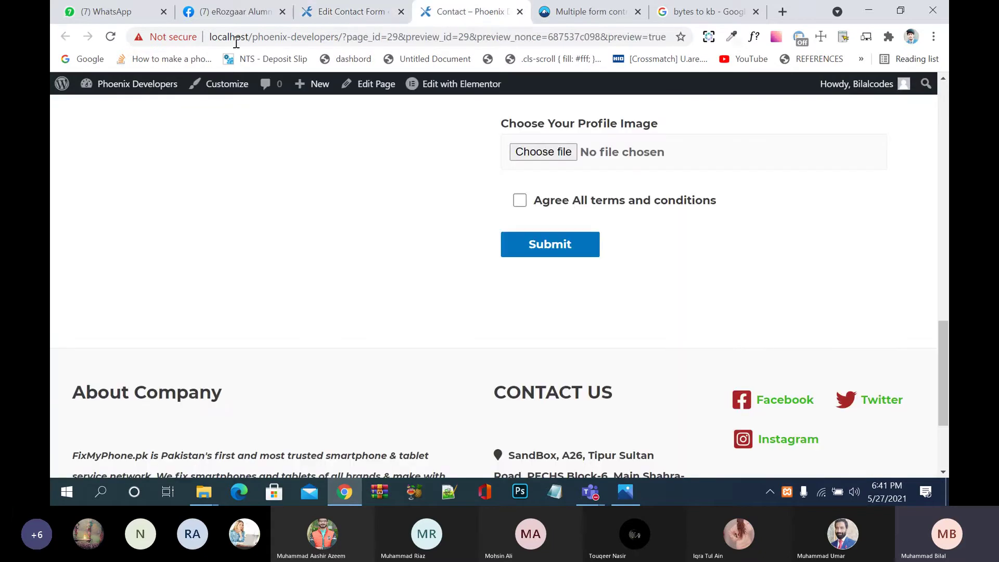
click(110, 37)
scroll(335, 267, up, 2)
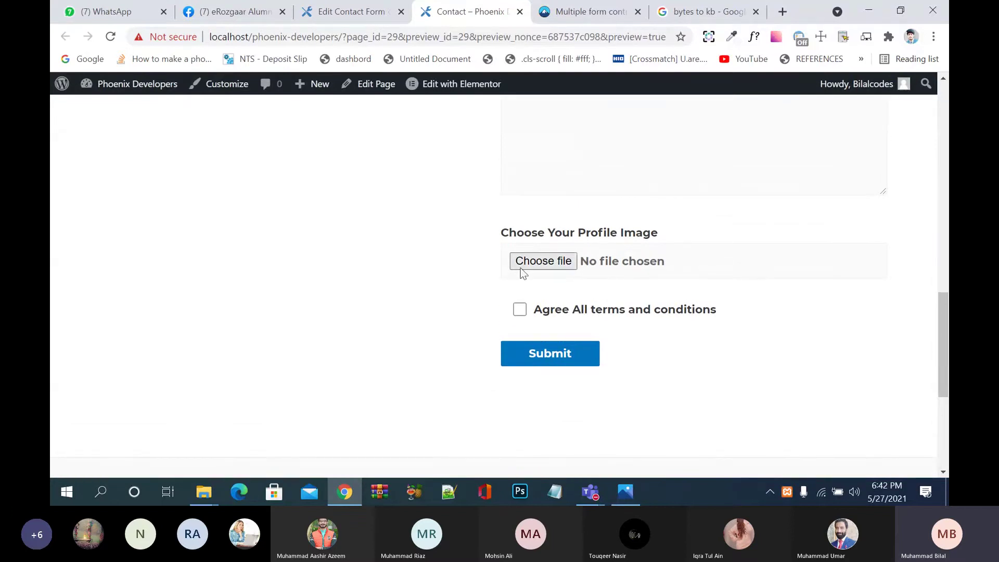
click(544, 264)
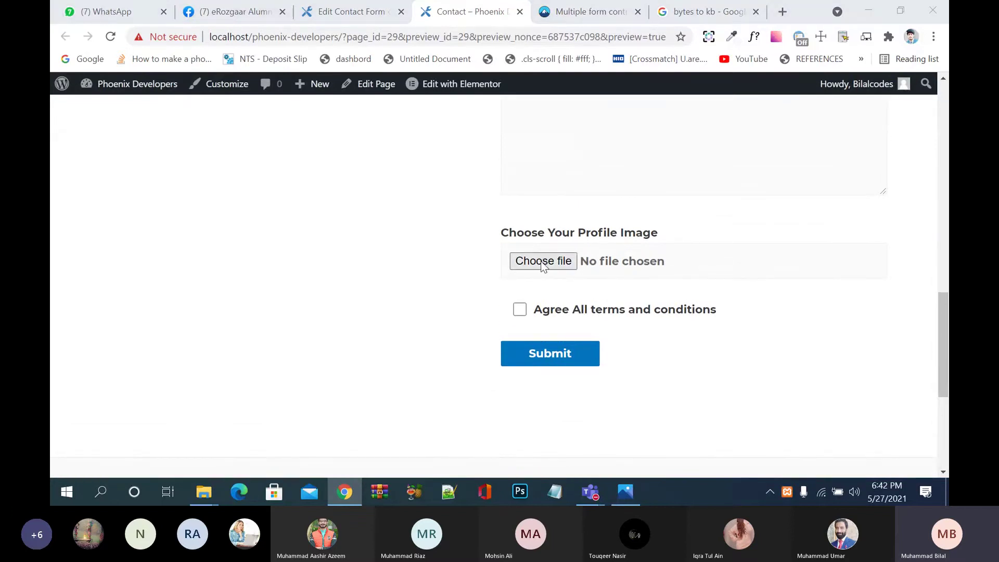
click(224, 188)
click(393, 315)
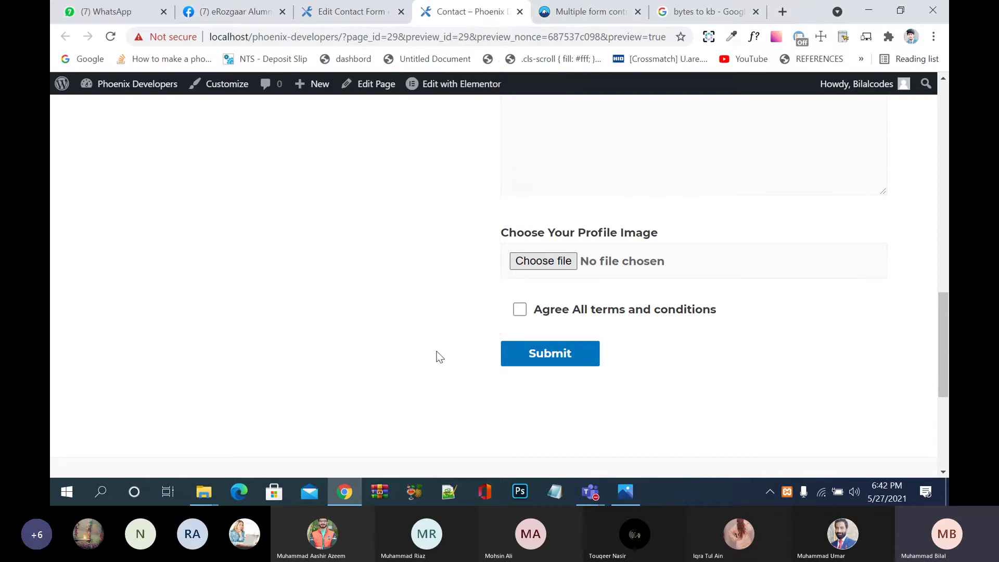
scroll(468, 338, up, 10)
Step: Fill in the sender's name, email address and subject 'jd jd dj d'
click(510, 323)
text(m)
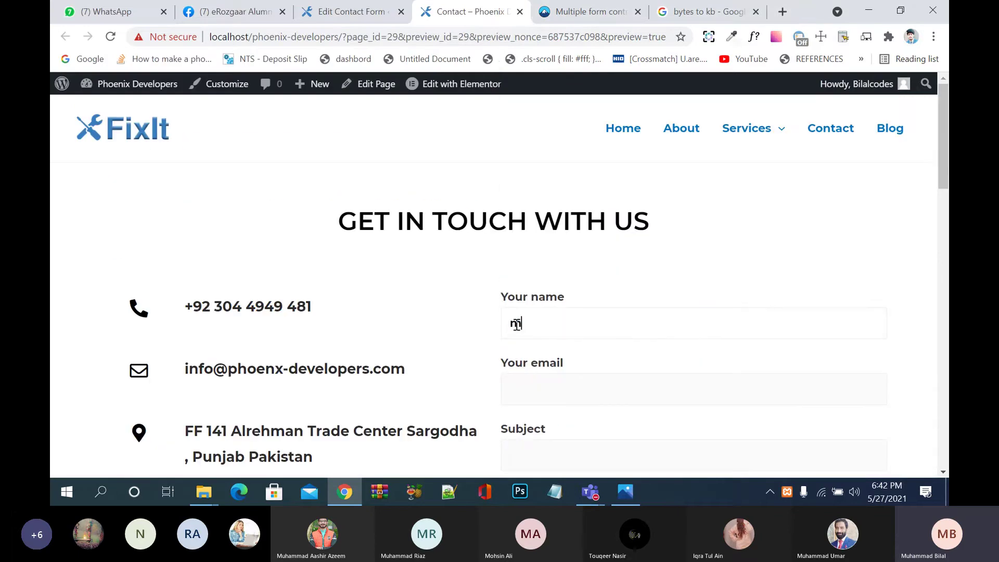
key(BackSpace)
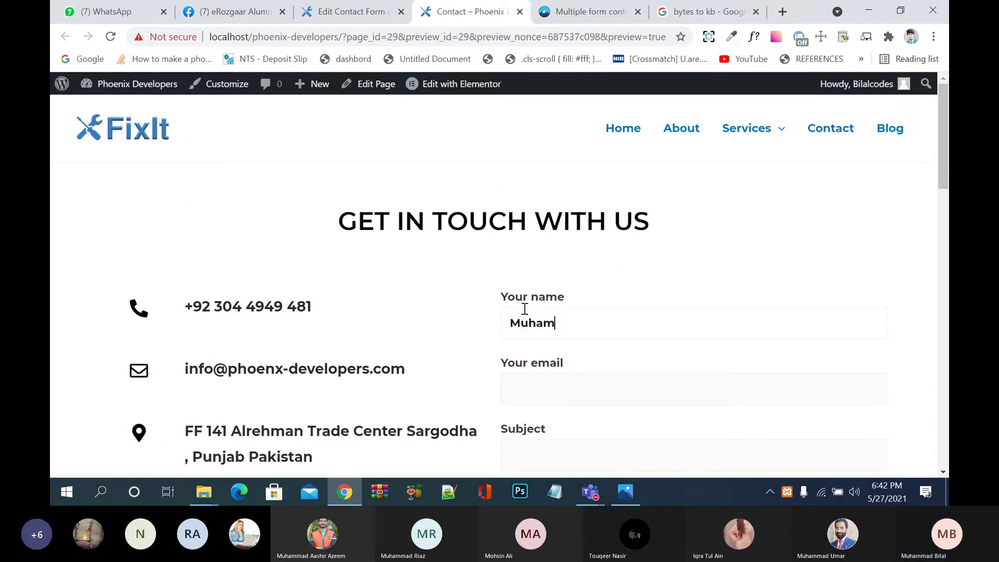
key(Tab)
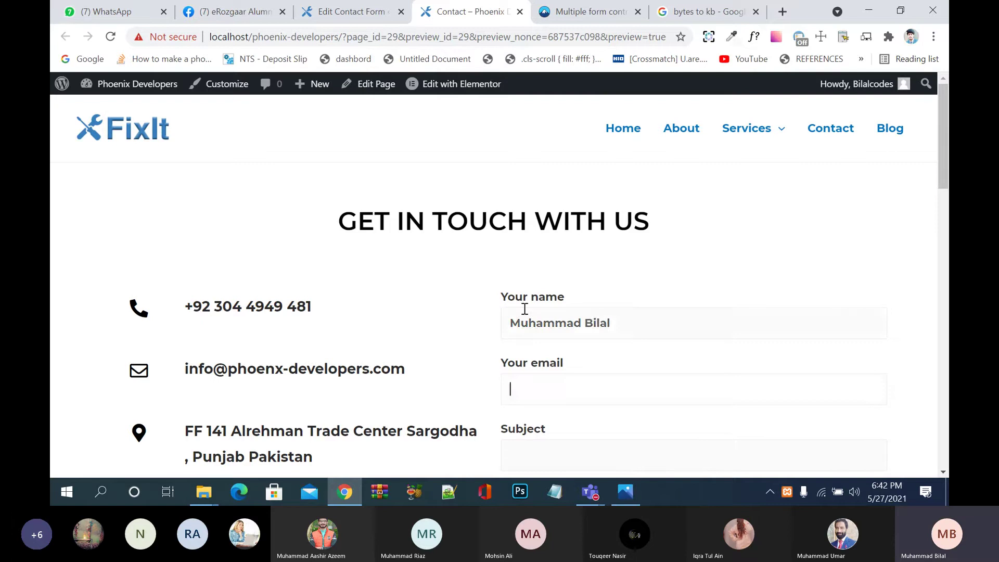
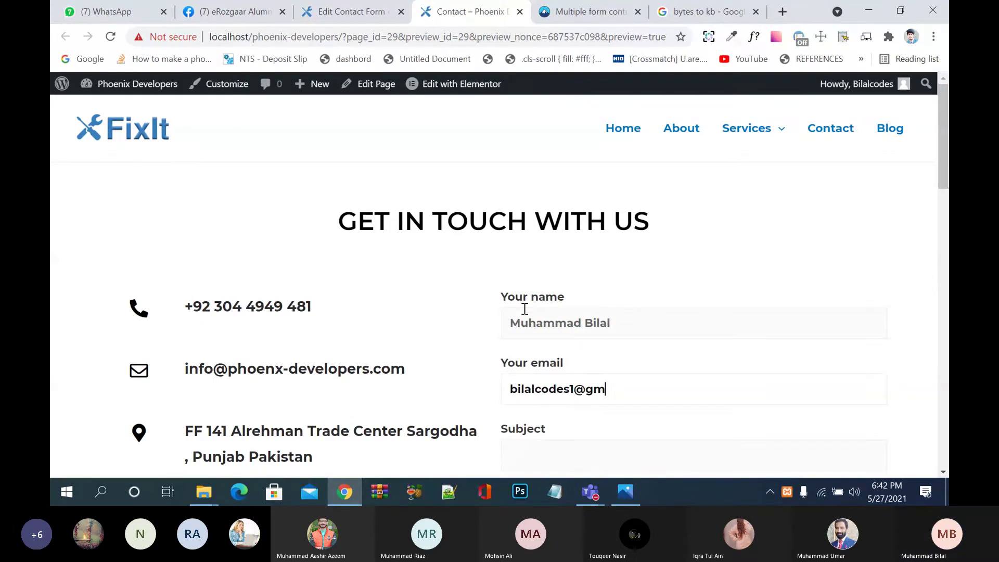
key(Tab)
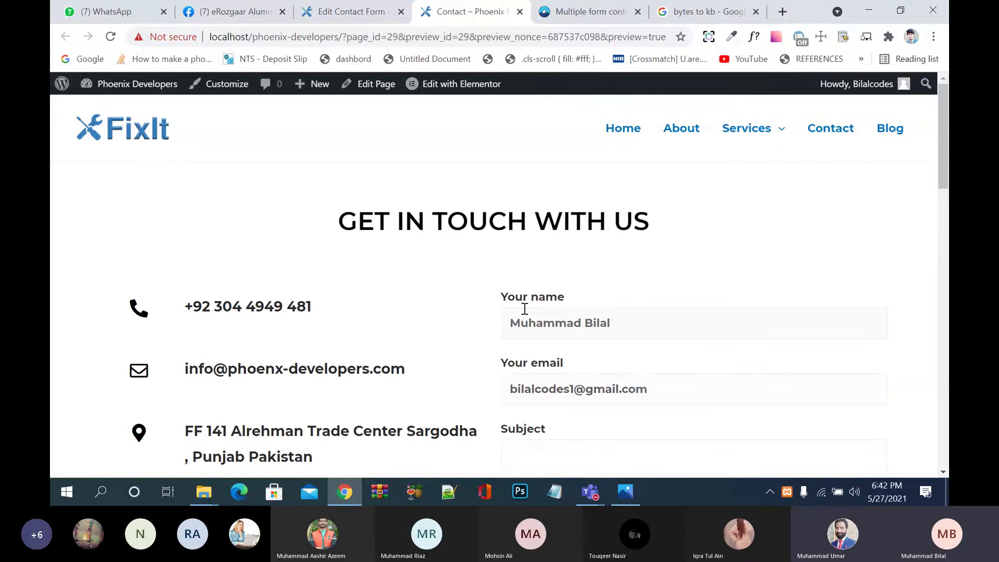
text(jd jd dj d)
Step: Choose Pakistan, tick Hockey, set birth date 05/24/2002 and type a short message
scroll(526, 309, down, 4)
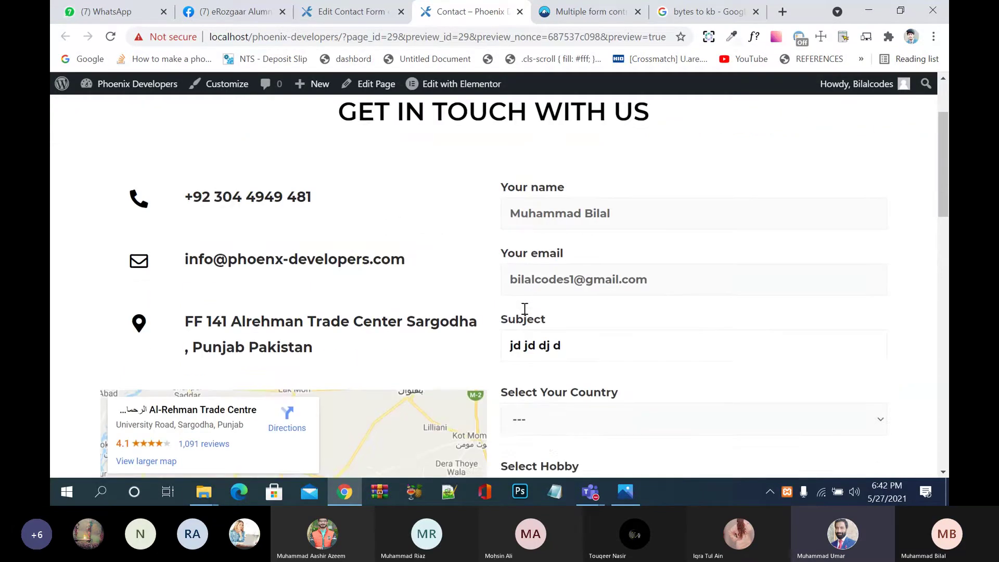
click(578, 310)
click(586, 346)
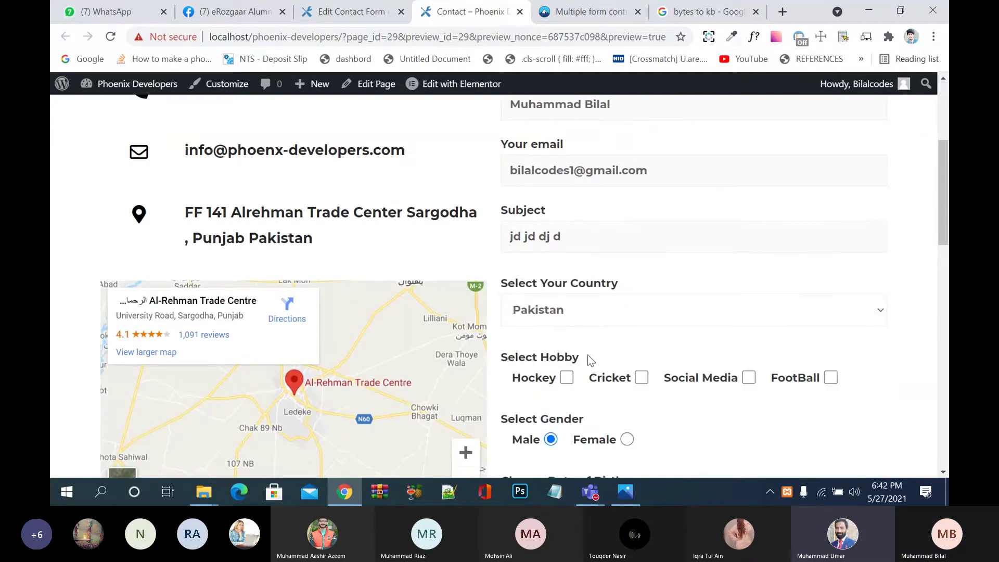
click(568, 378)
scroll(573, 383, down, 4)
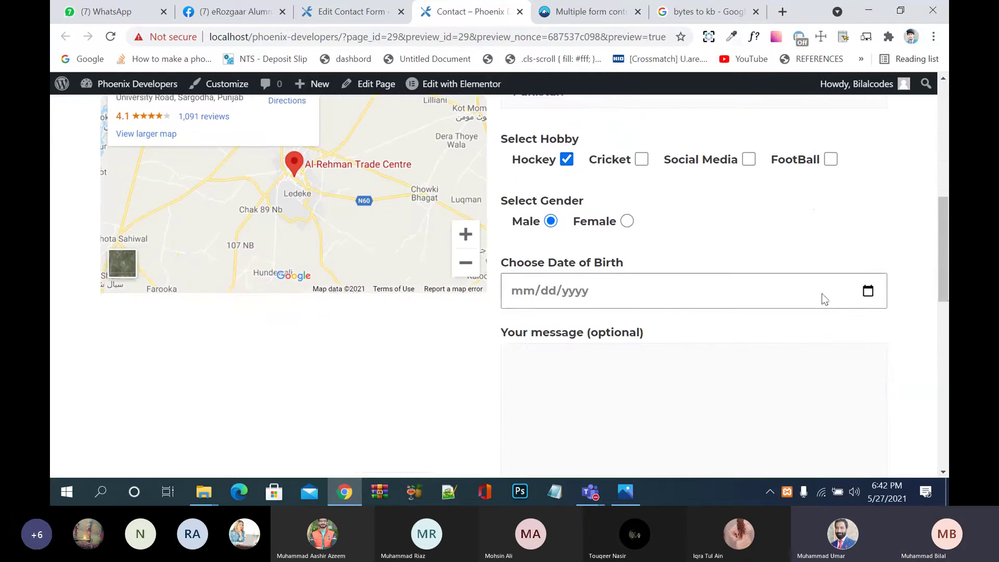
click(868, 292)
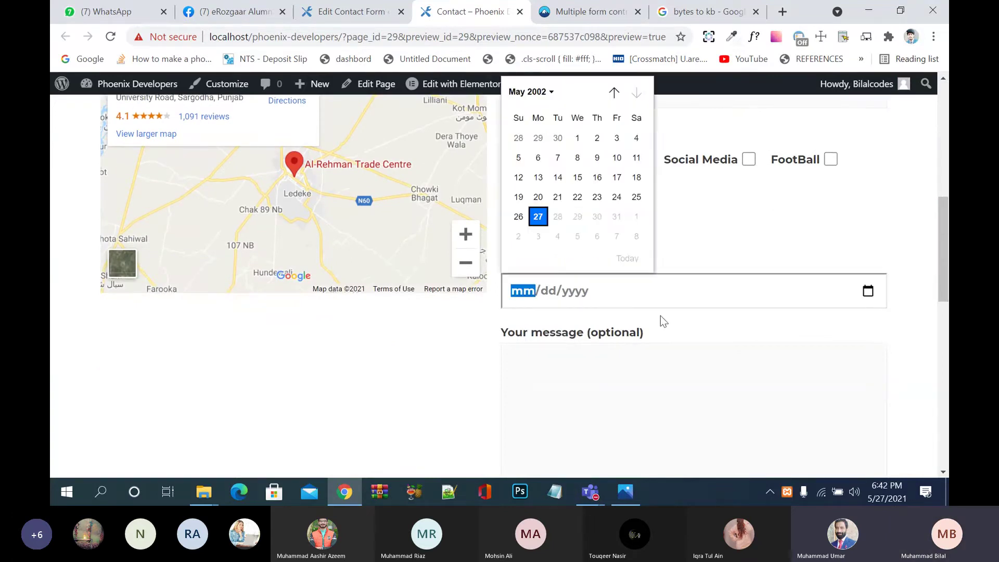
click(616, 197)
click(659, 371)
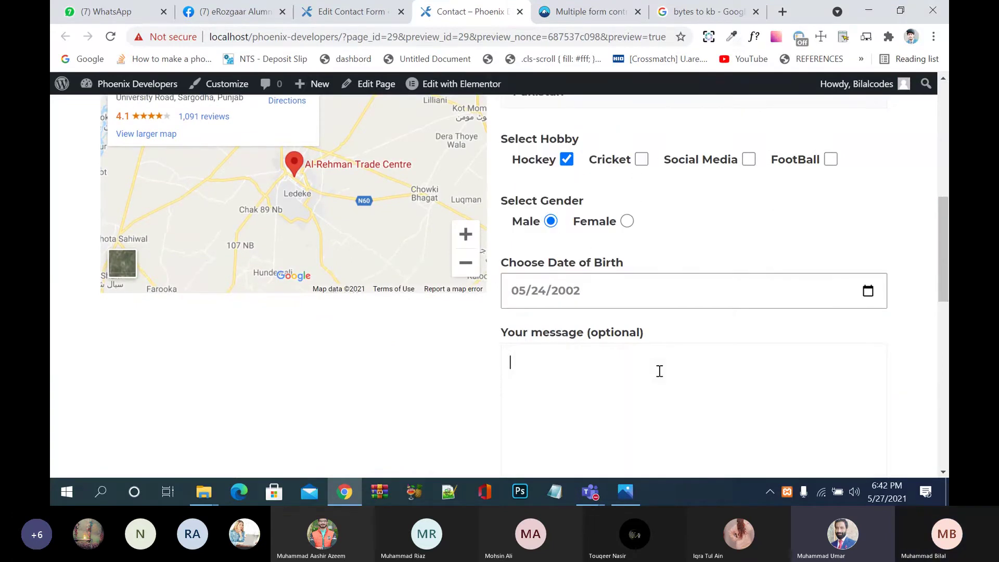
scroll(659, 371, down, 3)
scroll(660, 371, up, 1)
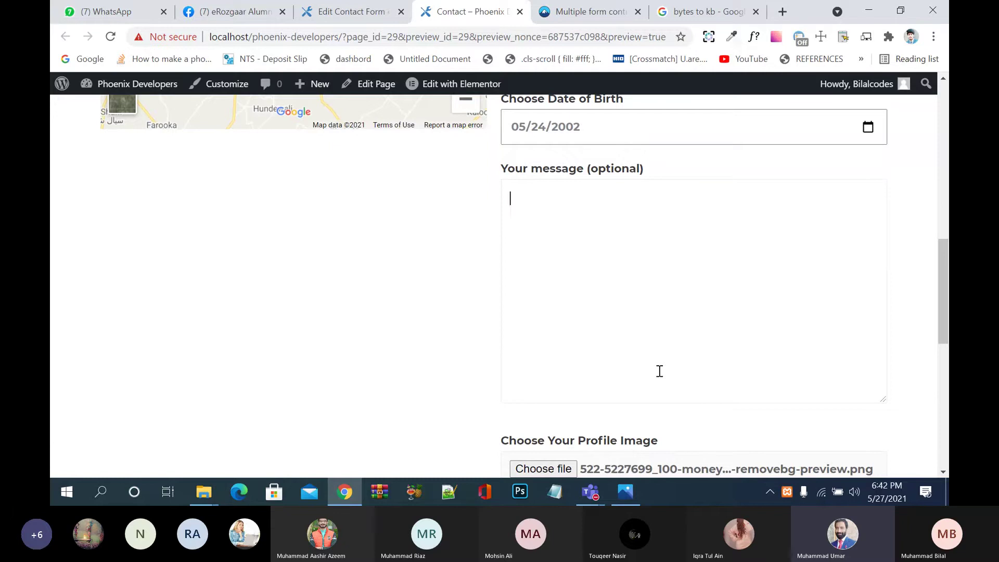
text(shsh shs sh hs shs)
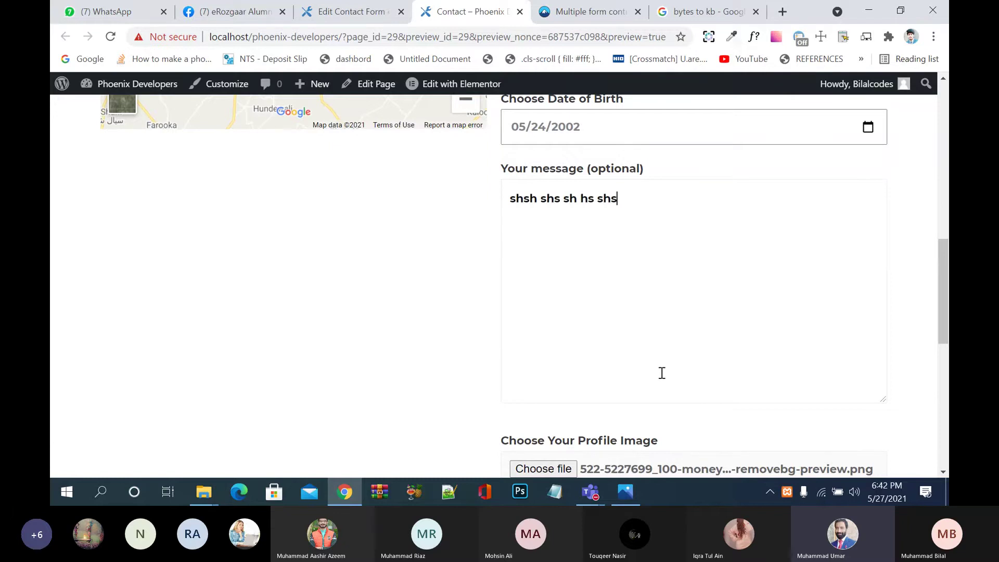
text( hs)
Step: Accept the terms and submit, getting 'There was an error trying to send your message.'
scroll(661, 373, down, 4)
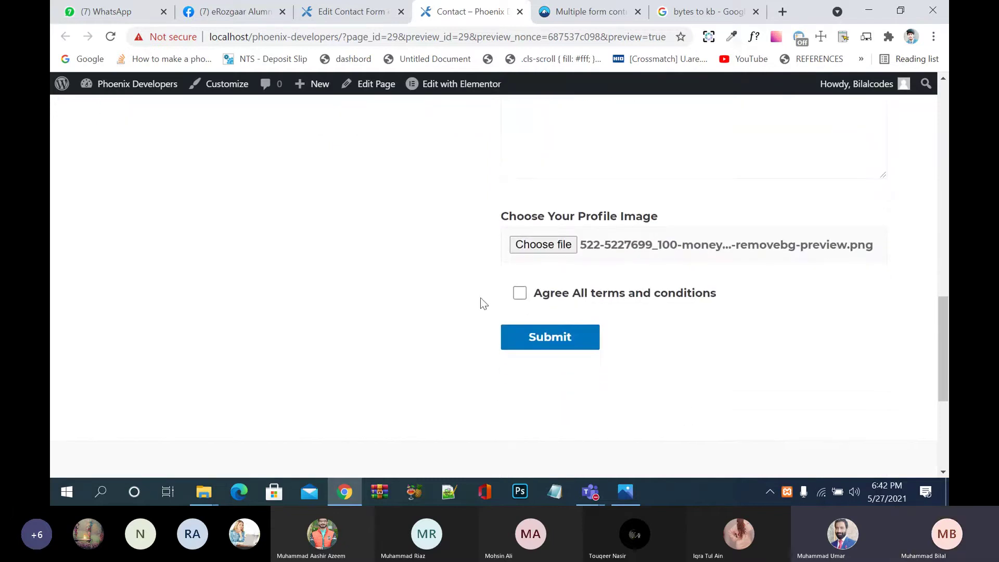
click(519, 293)
click(539, 349)
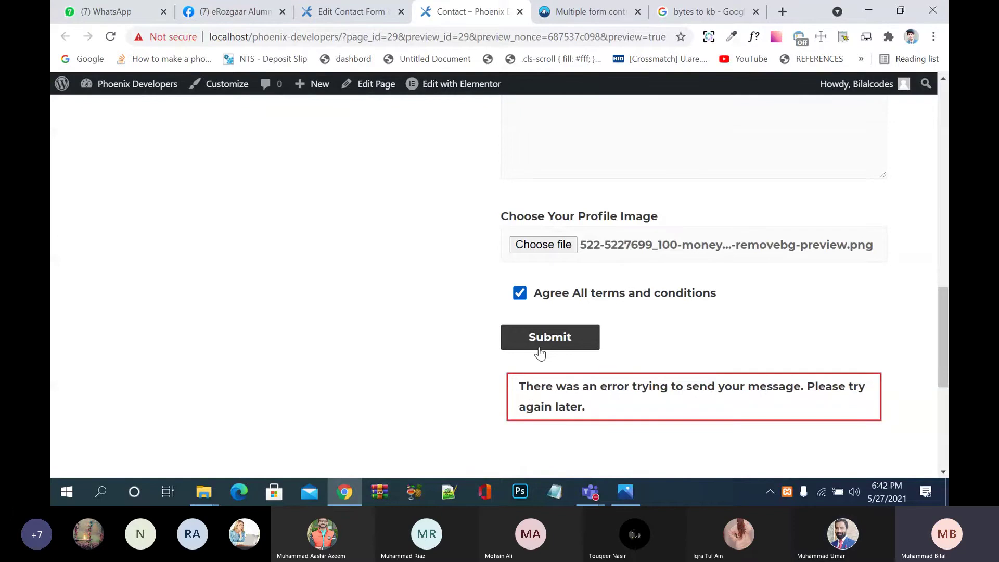
scroll(540, 353, down, 1)
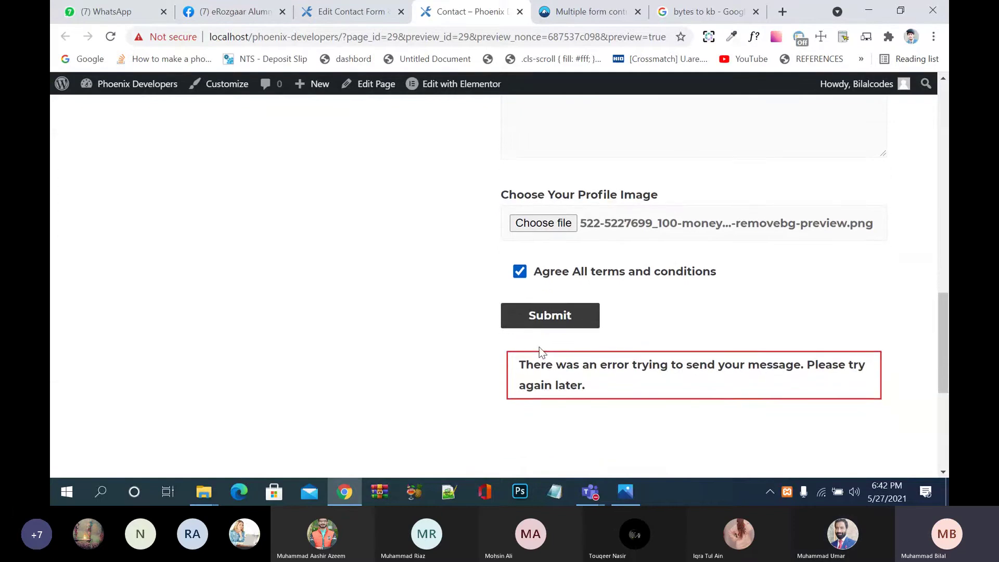
scroll(541, 353, up, 15)
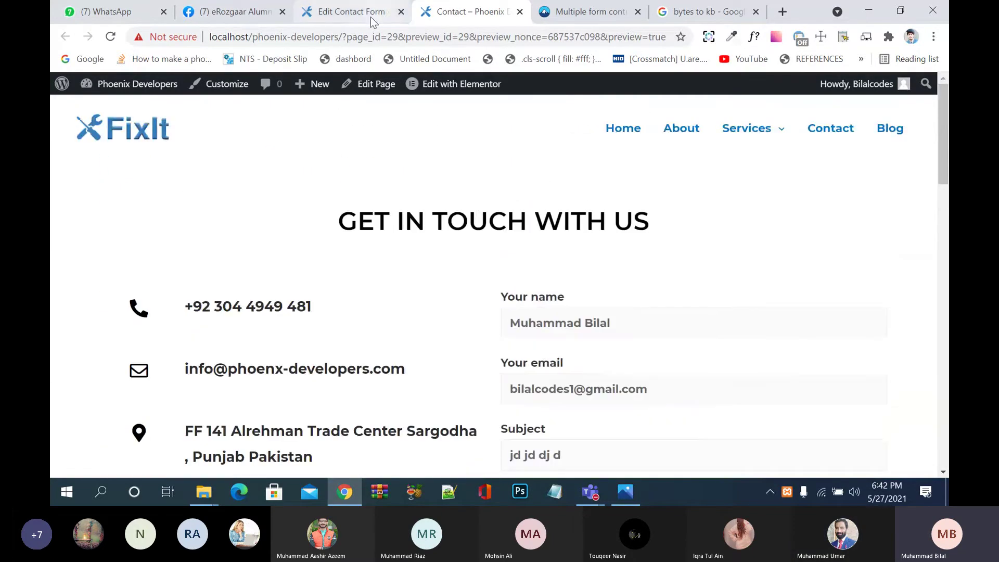
Step: Open the form's Mail tab and review the To and From address fields
click(371, 17)
scroll(374, 269, down, 1)
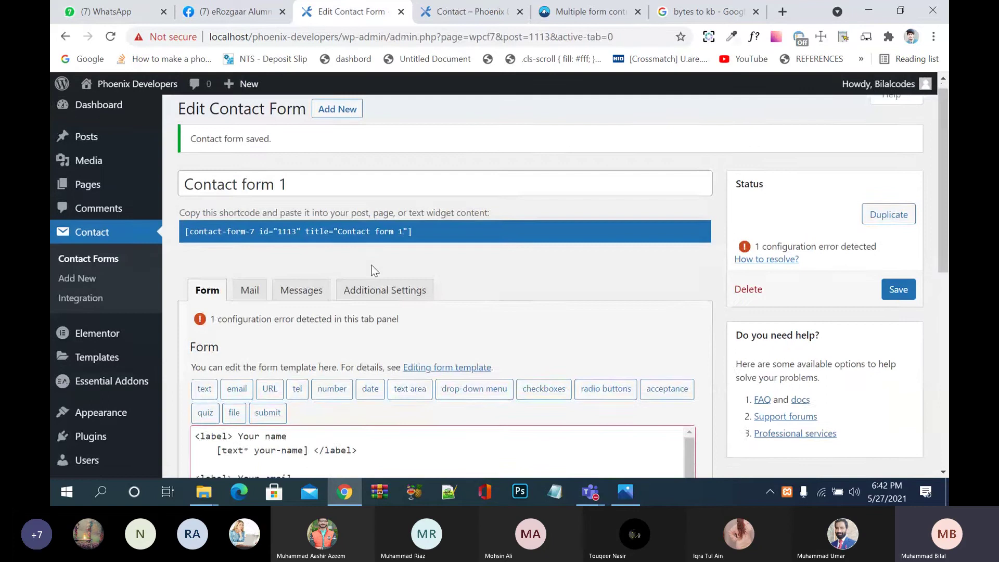
click(250, 290)
scroll(523, 376, down, 3)
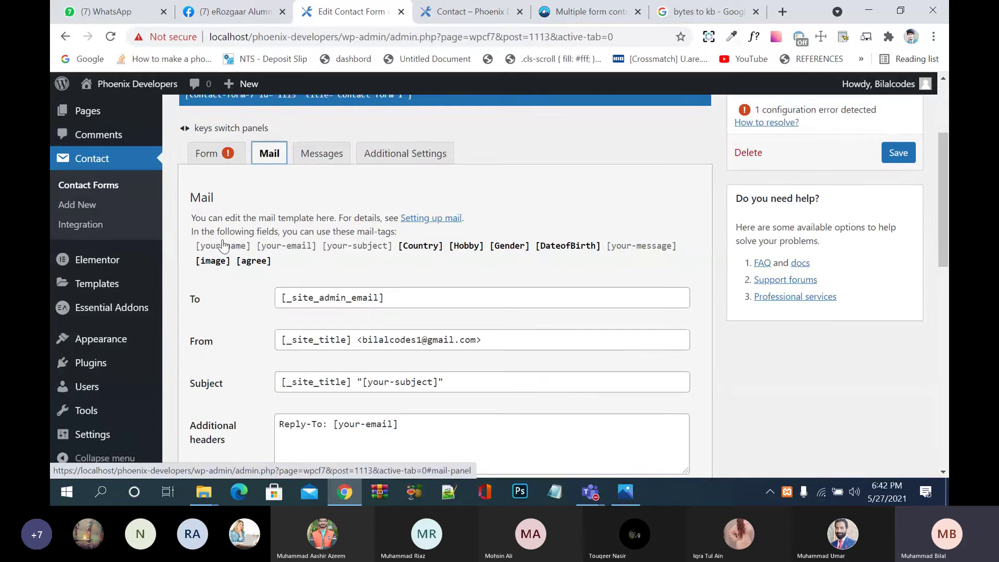
scroll(404, 283, down, 1)
click(405, 284)
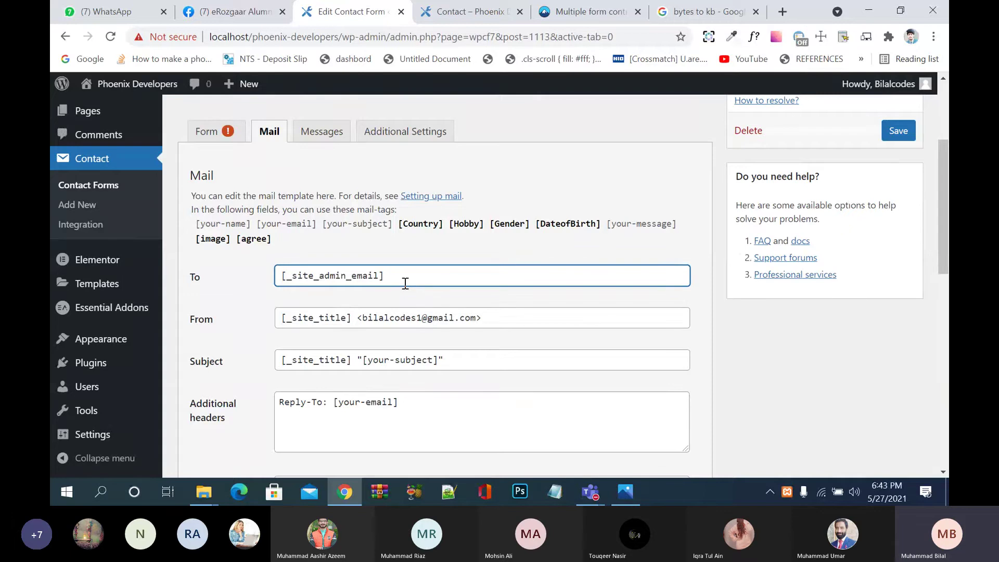
click(457, 320)
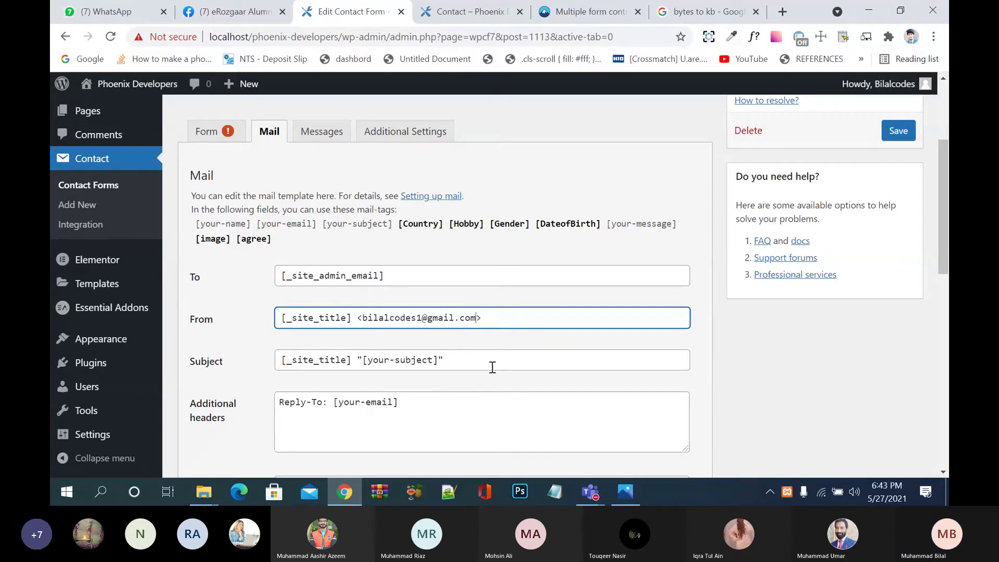
scroll(490, 366, down, 1)
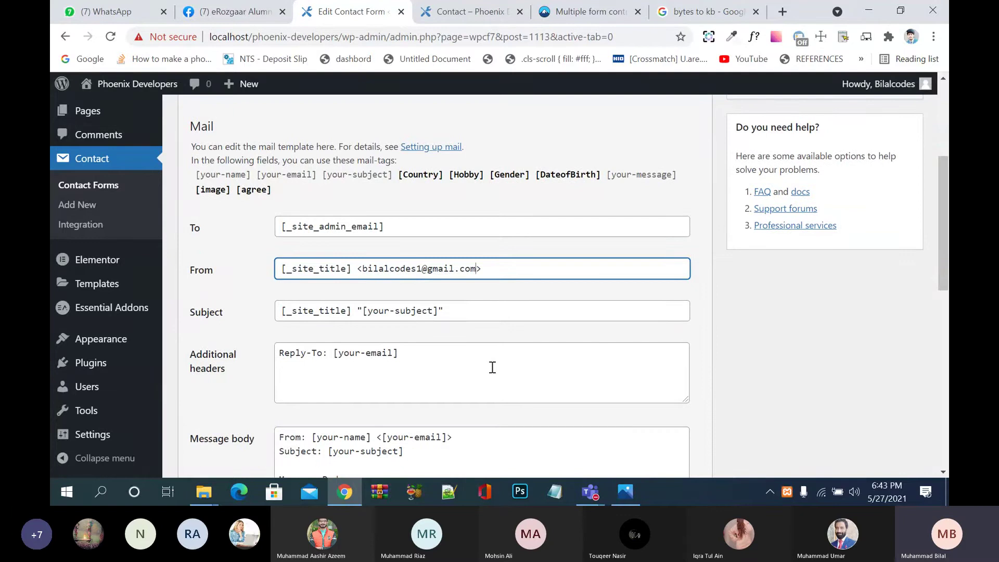
Step: Review the mail subject, additional headers and message body template
click(417, 312)
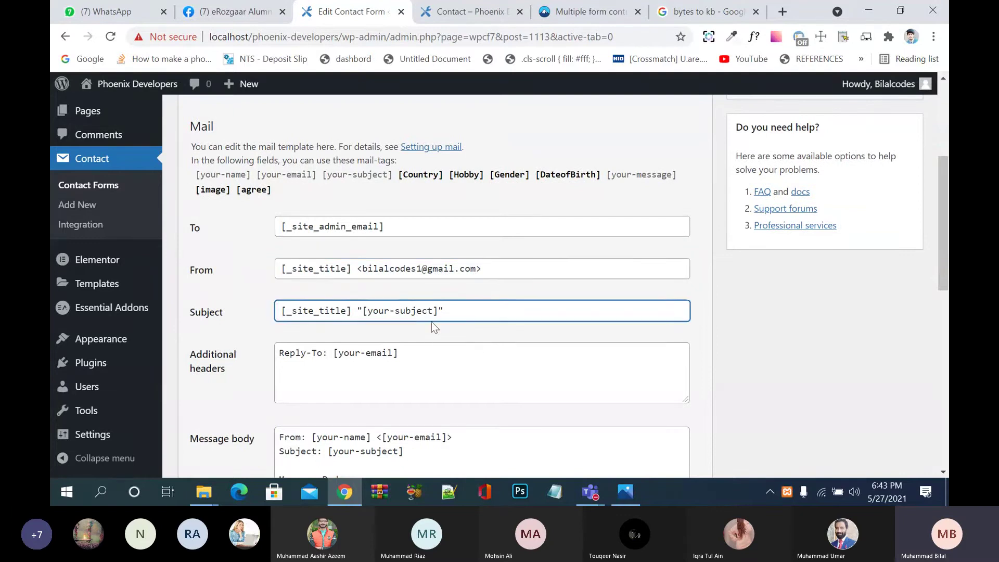
scroll(446, 368, down, 2)
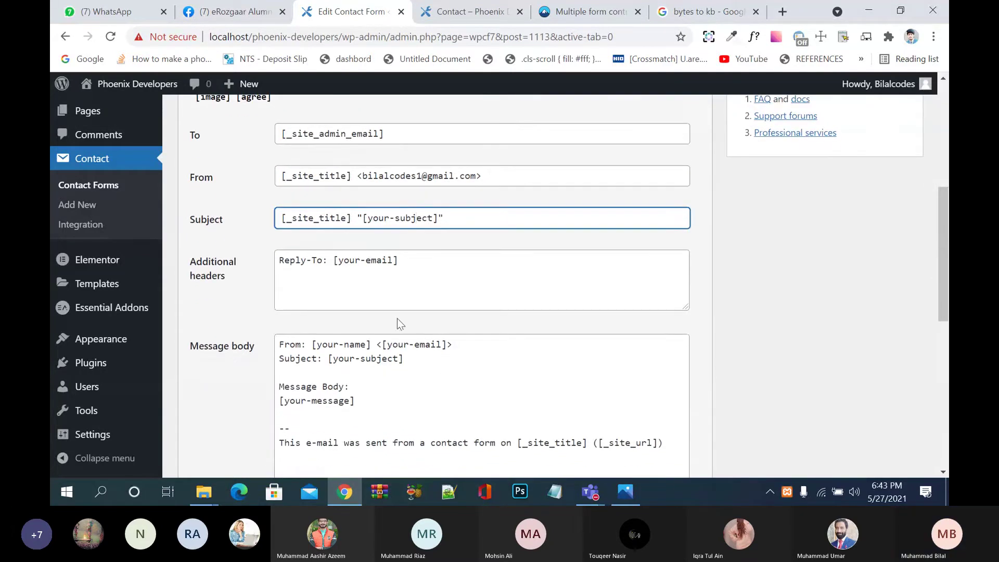
click(385, 266)
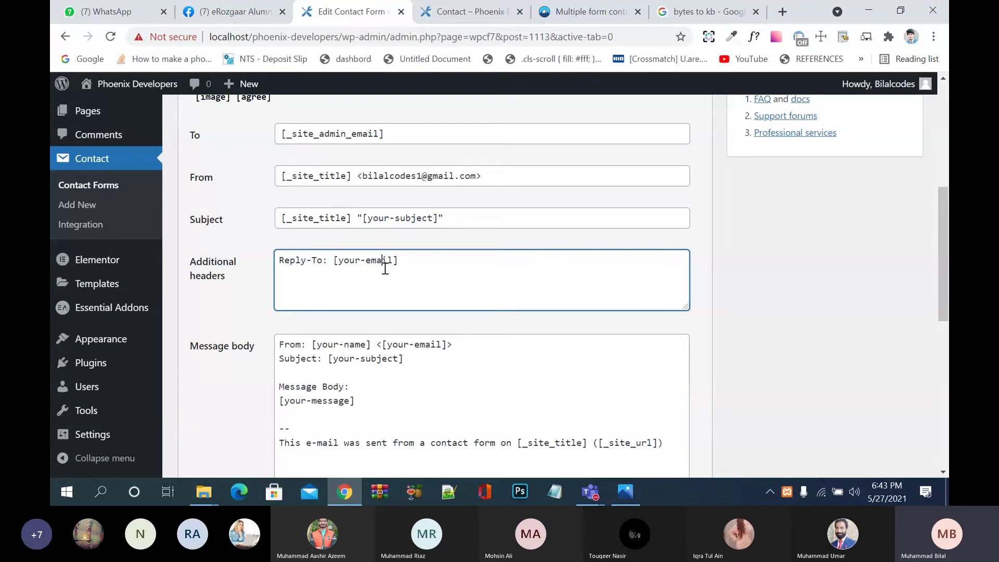
scroll(385, 266, down, 3)
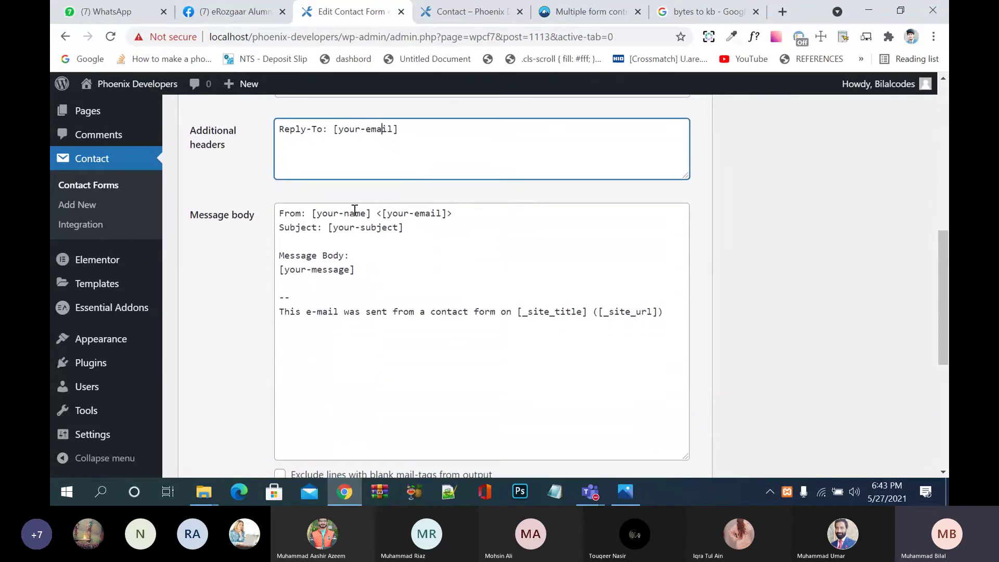
click(332, 213)
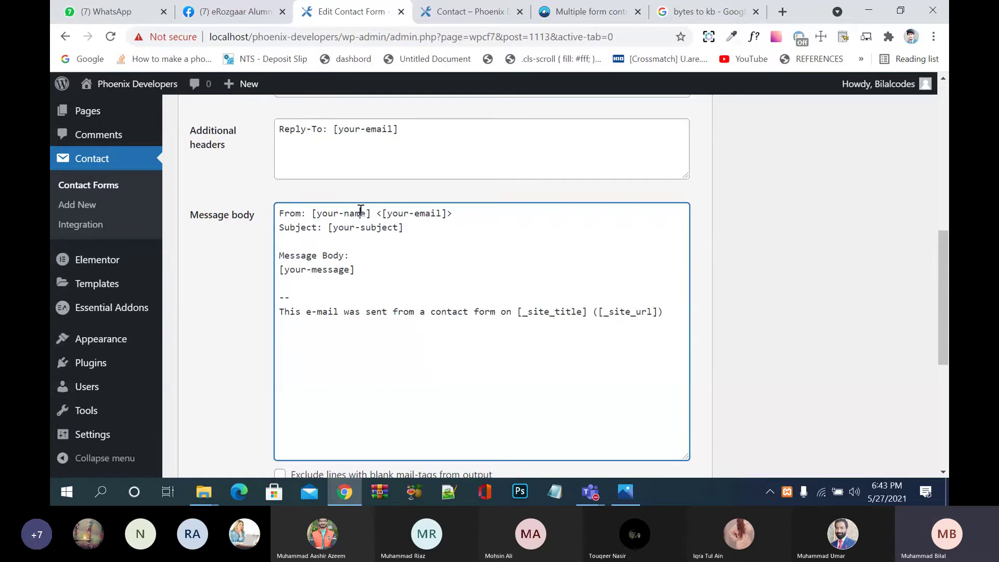
click(426, 213)
scroll(636, 340, down, 1)
scroll(636, 340, down, 5)
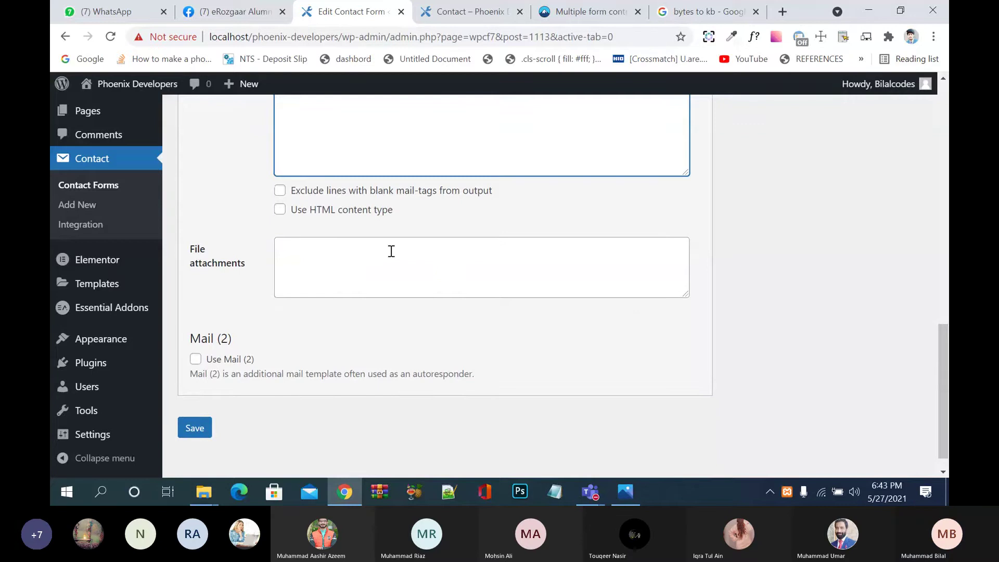
Step: Tick 'Exclude lines with blank mail-tags' and 'Use HTML content type', then save
click(331, 193)
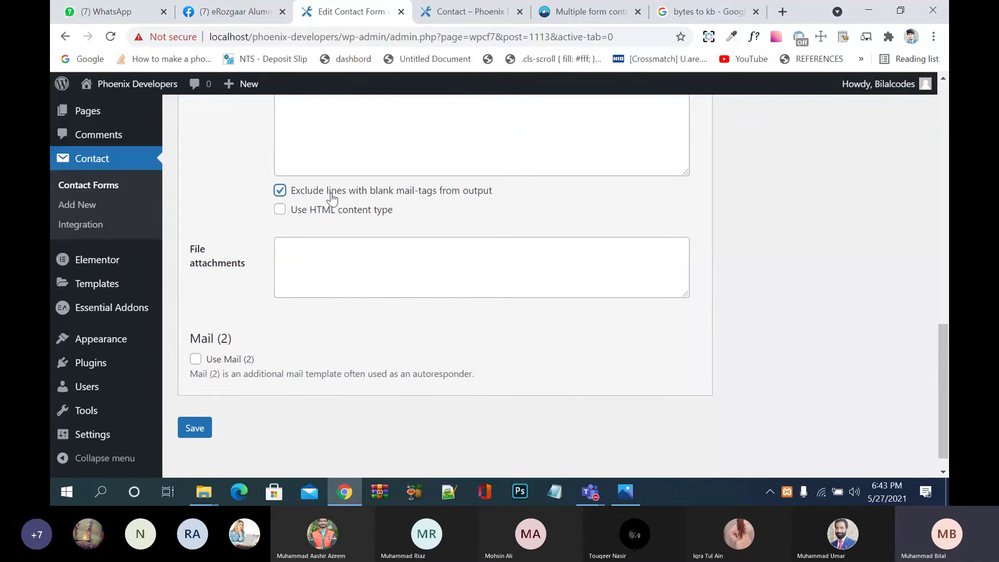
scroll(330, 196, up, 1)
scroll(381, 250, up, 1)
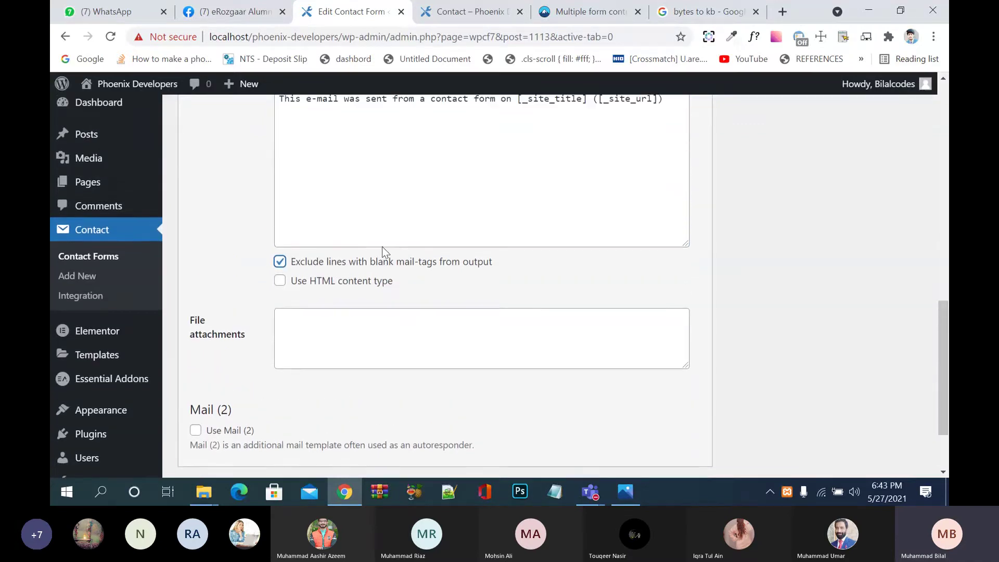
click(339, 296)
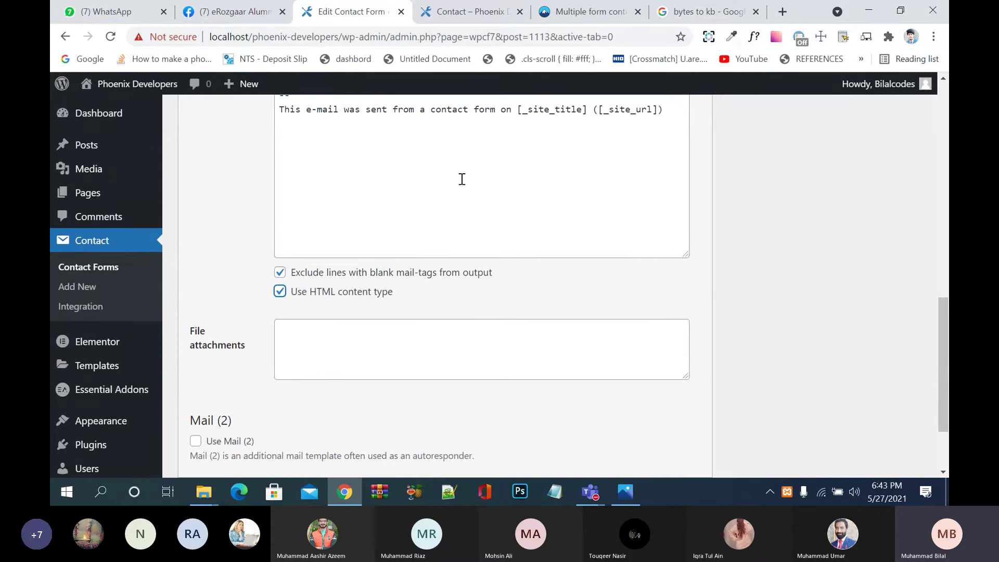
scroll(461, 179, up, 3)
scroll(438, 328, down, 4)
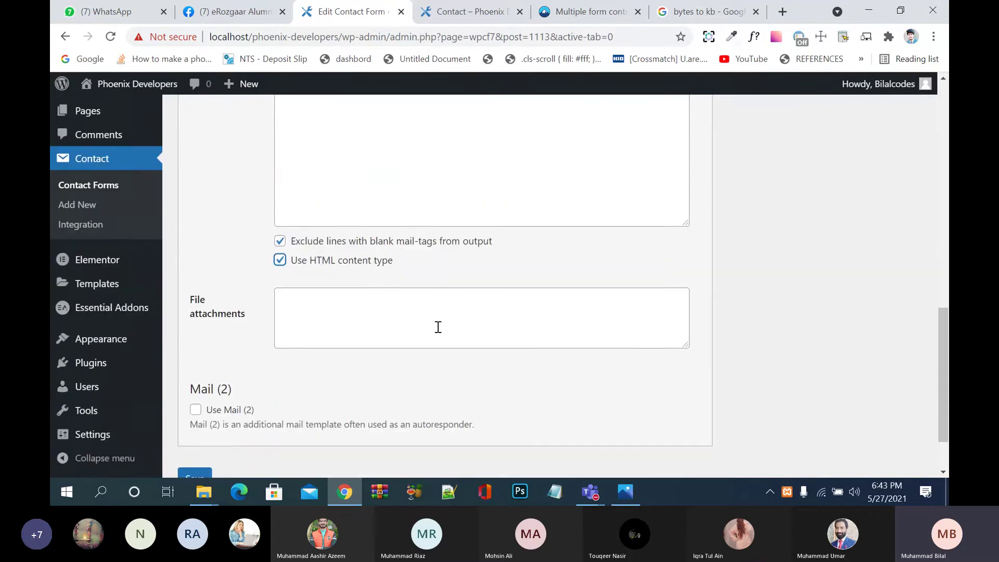
click(387, 308)
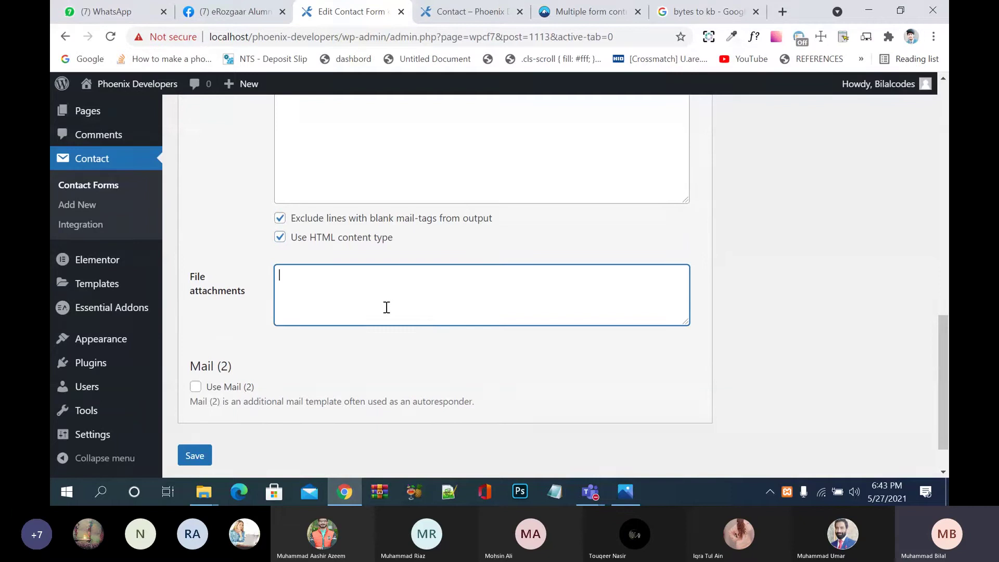
scroll(387, 308, down, 1)
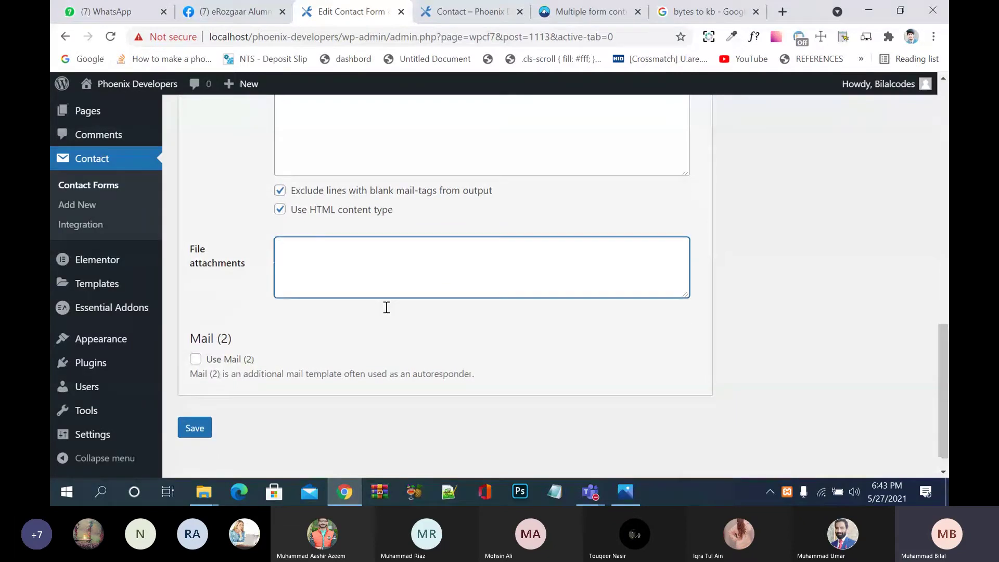
click(192, 436)
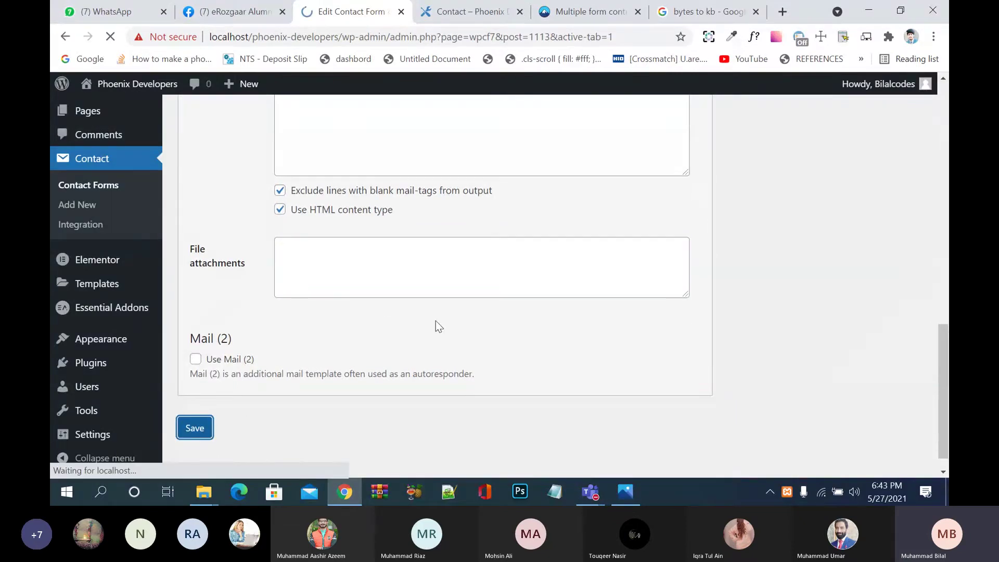
scroll(436, 321, down, 2)
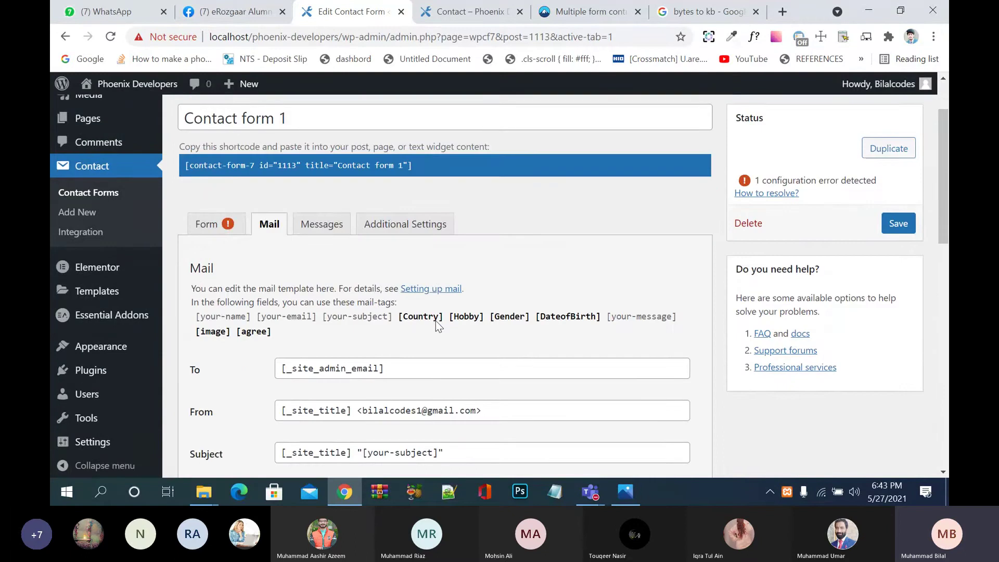
scroll(436, 321, down, 2)
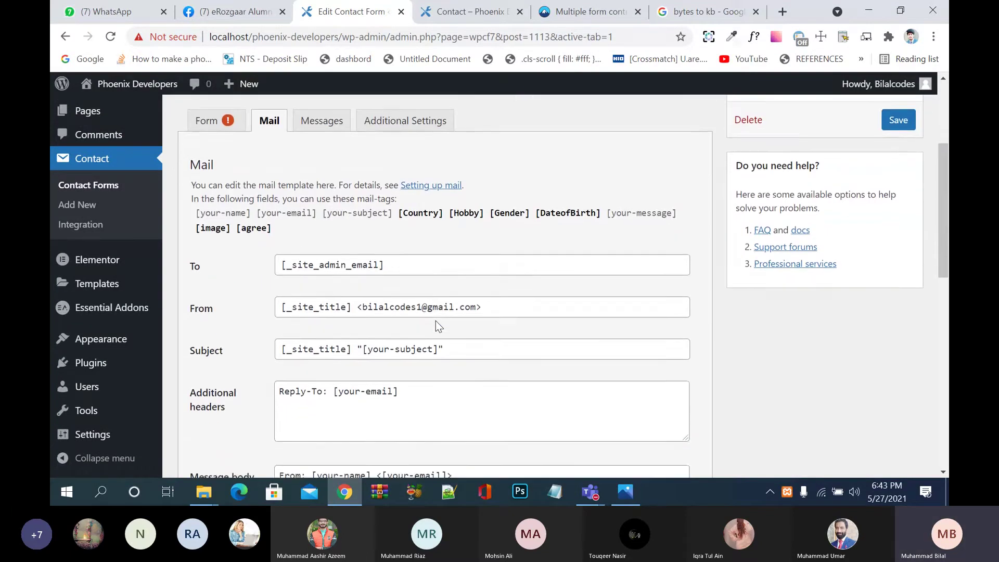
scroll(436, 321, up, 2)
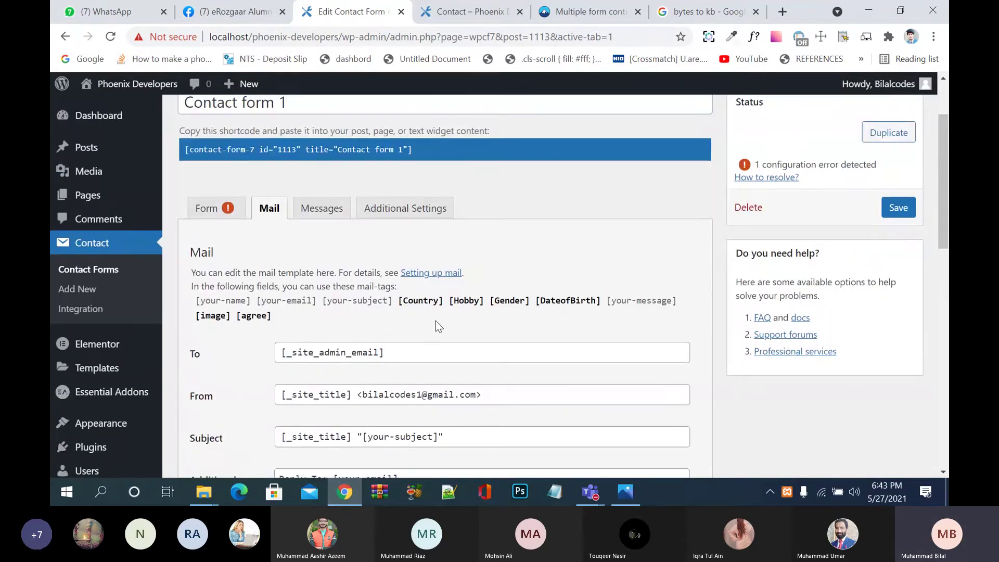
Step: On the Messages tab, change the success message to 'Your Message has been sent successfully'
click(321, 209)
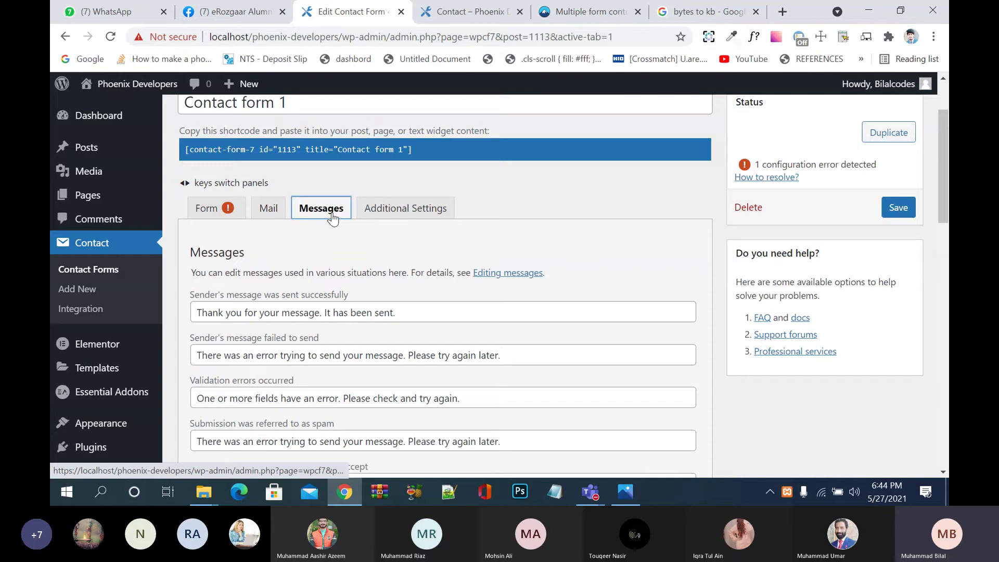
scroll(382, 308, down, 2)
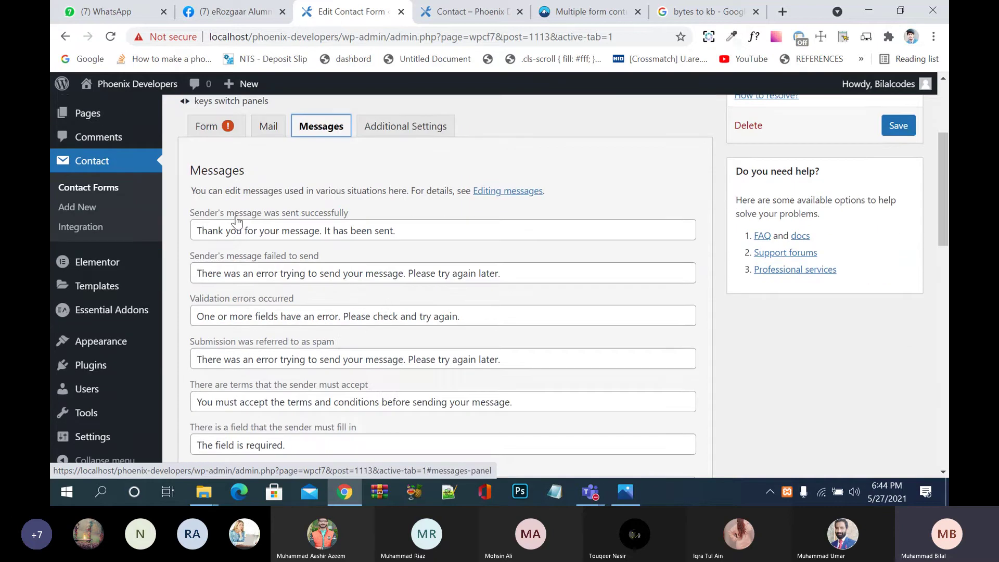
click(415, 237)
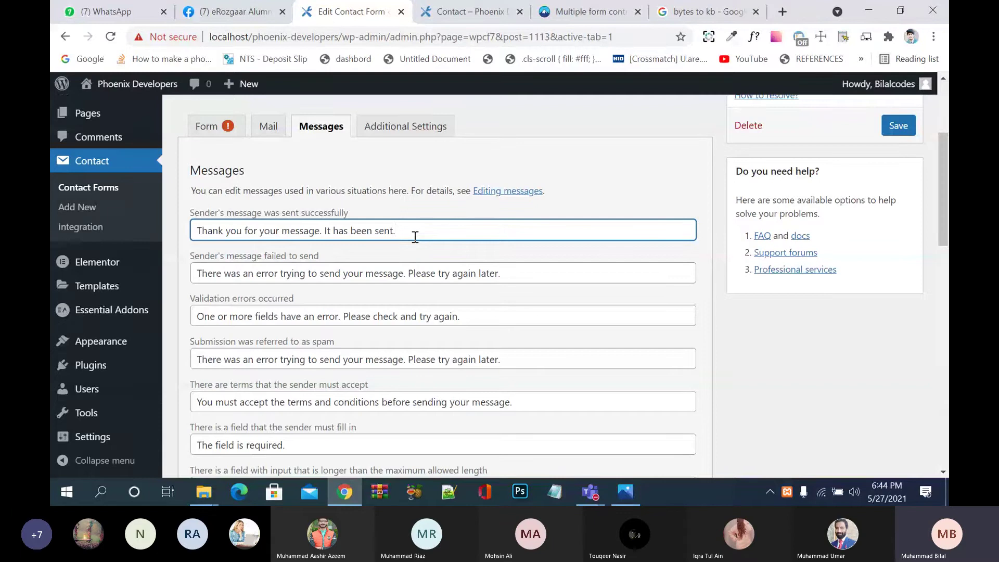
drag(415, 237, 52, 244)
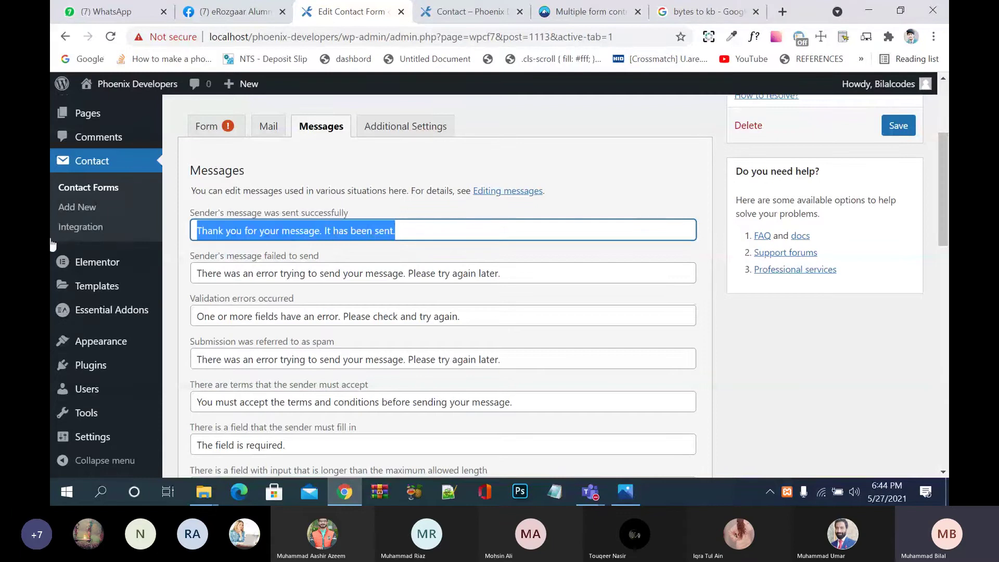
text(You)
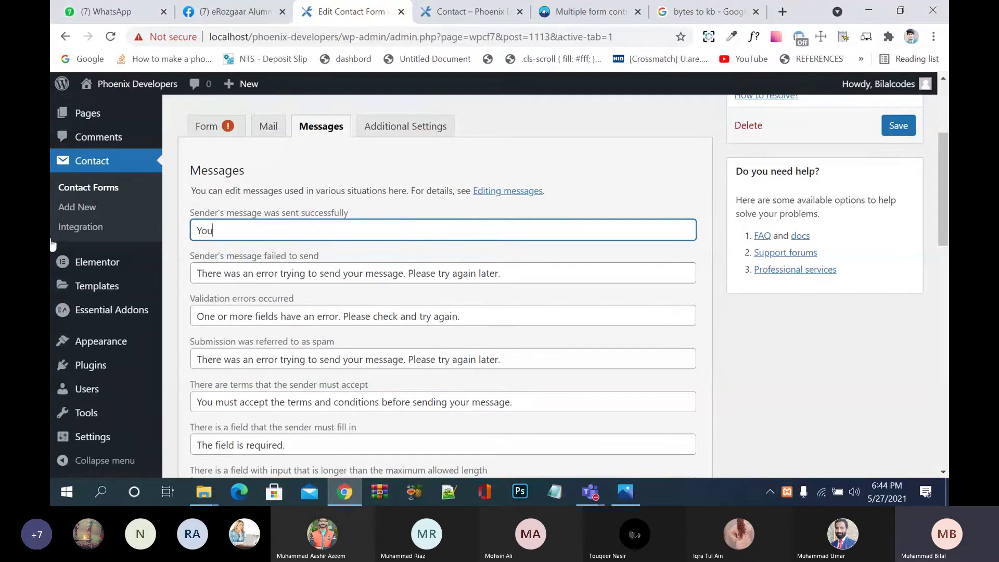
text(r Message Hhas been sent s)
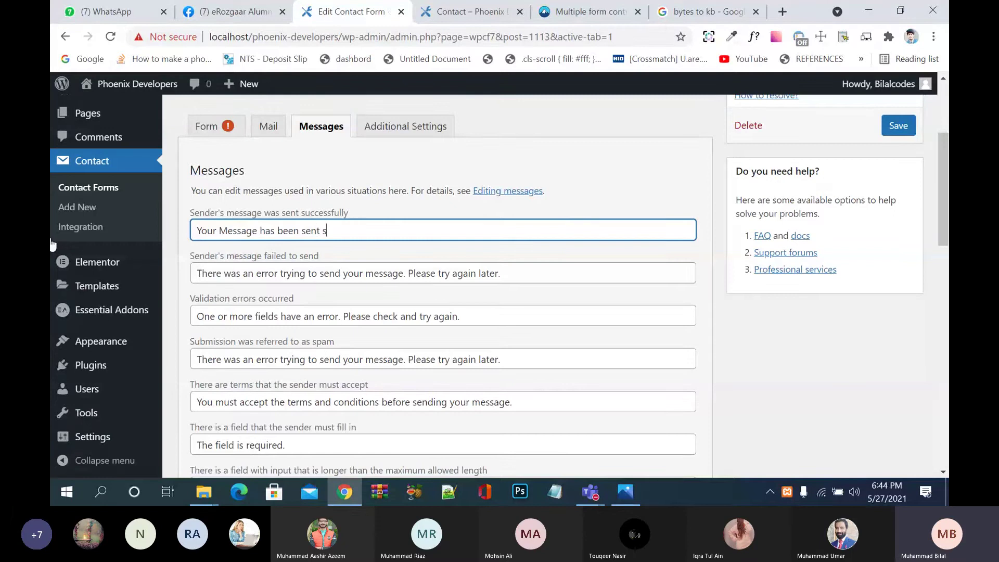
text(ucc)
key(BackSpace)
key(BackSpace)
key(BackSpace)
text(i)
key(BackSpace)
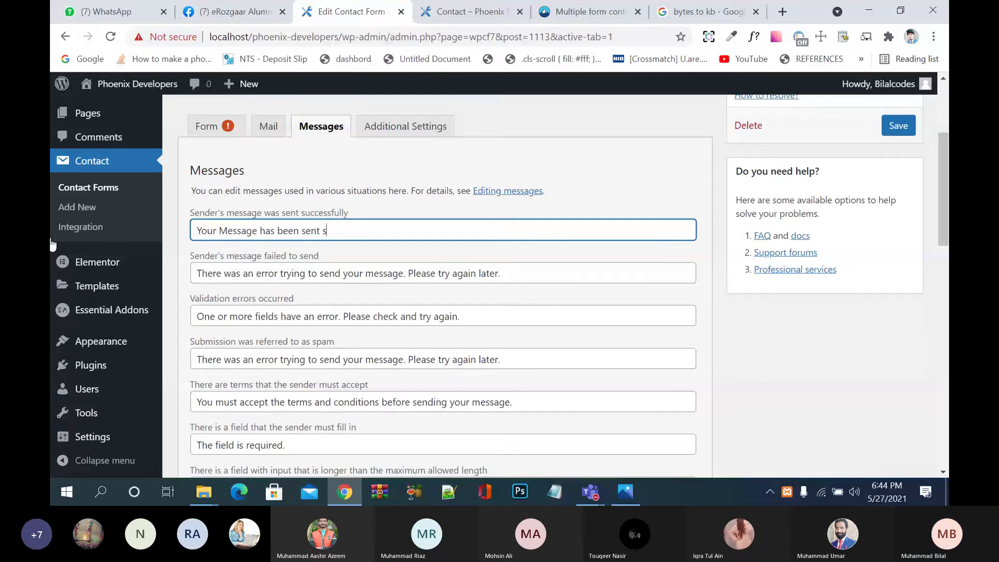
text(nd)
key(BackSpace)
key(BackSpace)
key(BackSpace)
text(success fuk)
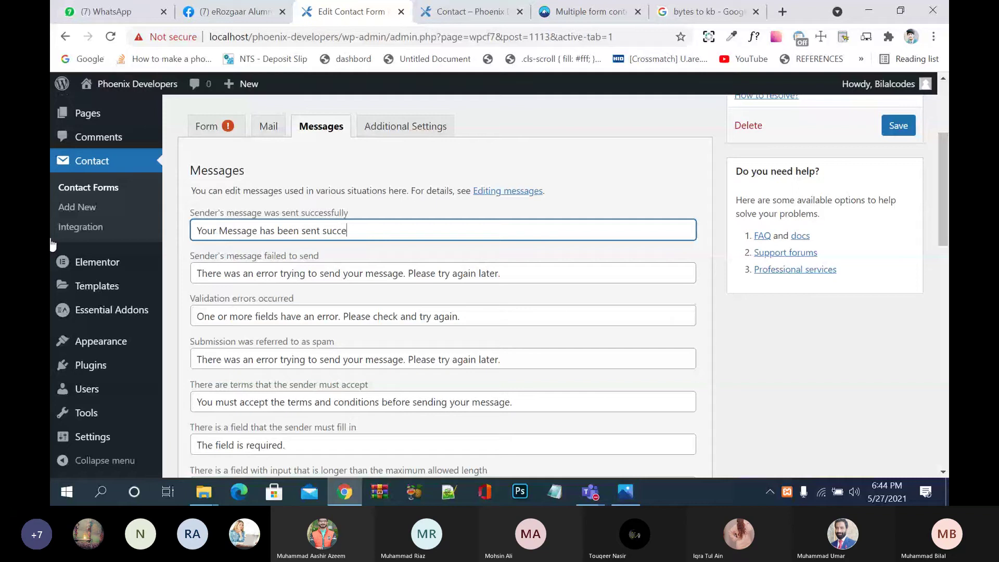
key(BackSpace)
key(BackSpace)
text(fully)
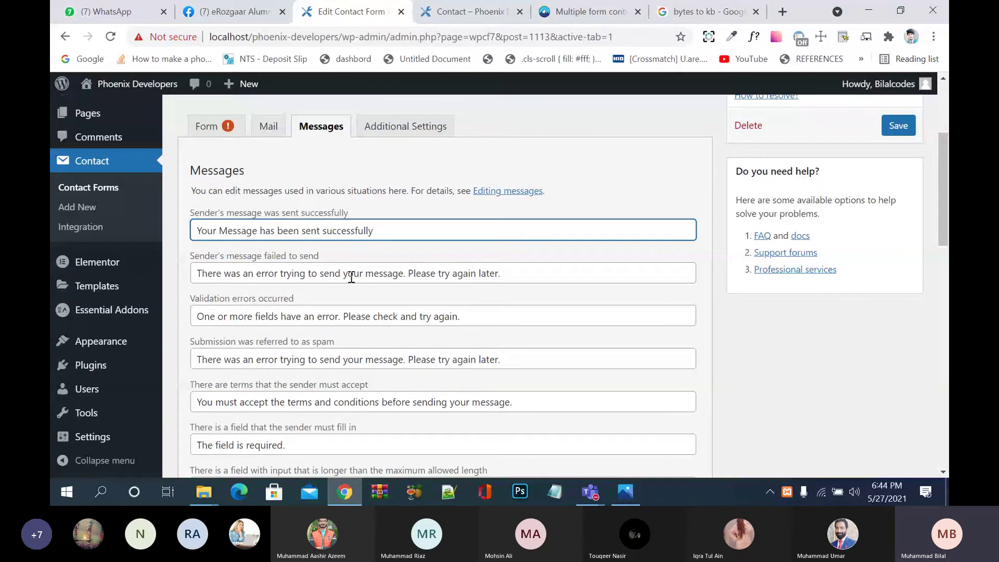
Step: Replace the failed-to-send message with 'oh errror aa giaa mail send nhi ho rhi'
drag(531, 274, 130, 265)
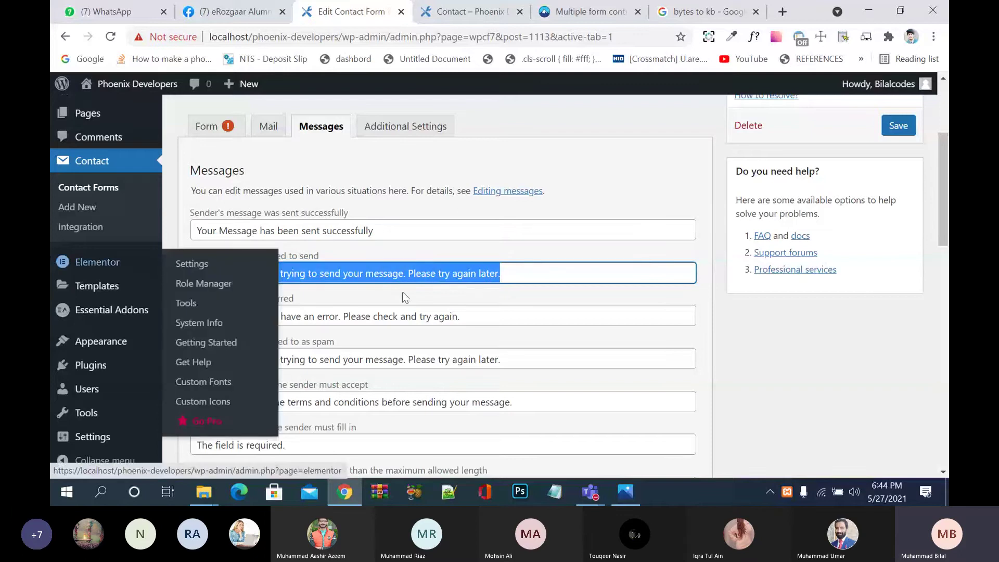
text(oh o)
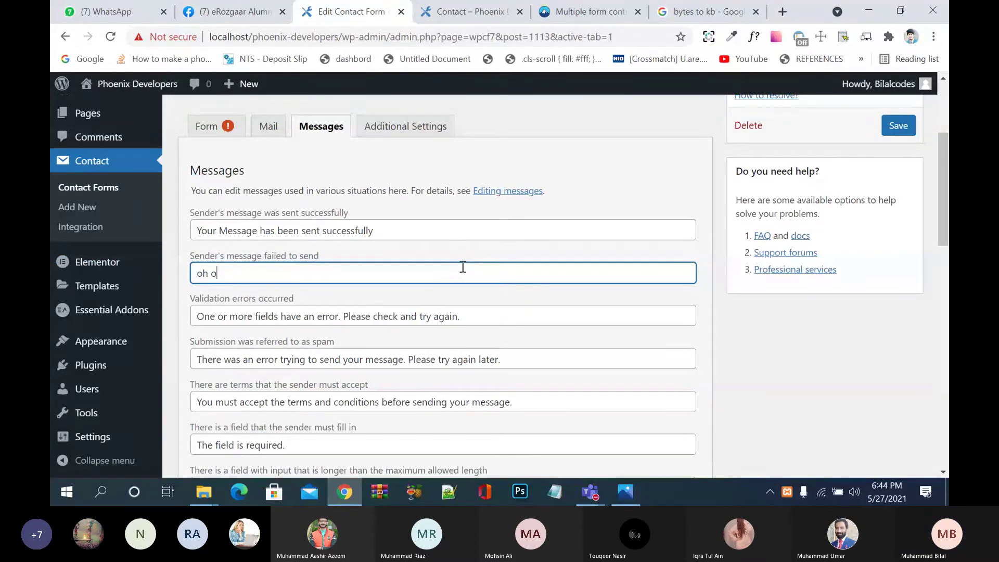
text(eror)
text(ror)
text( dd)
key(BackSpace)
key(BackSpace)
text(aa giaa)
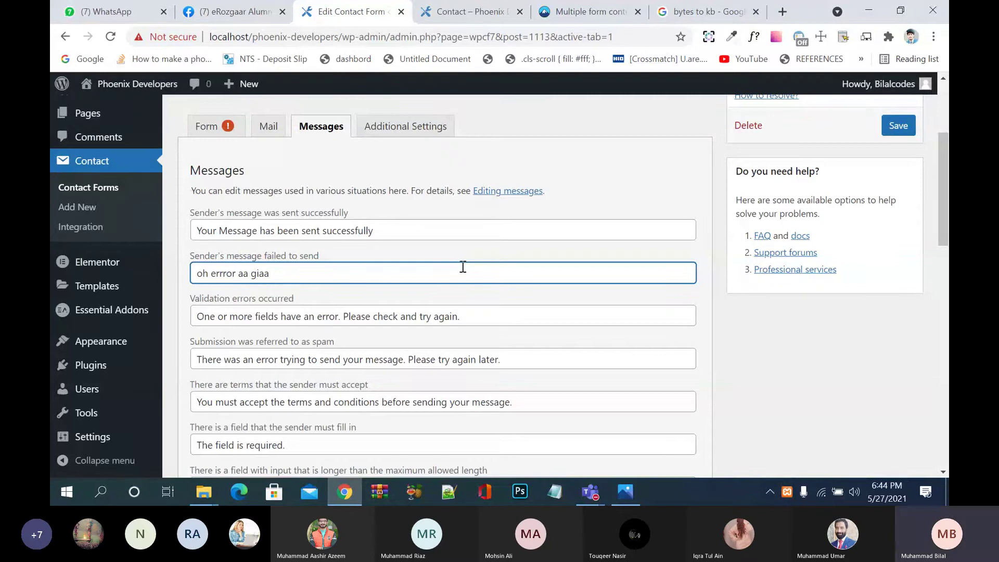
text( mail send nhi )
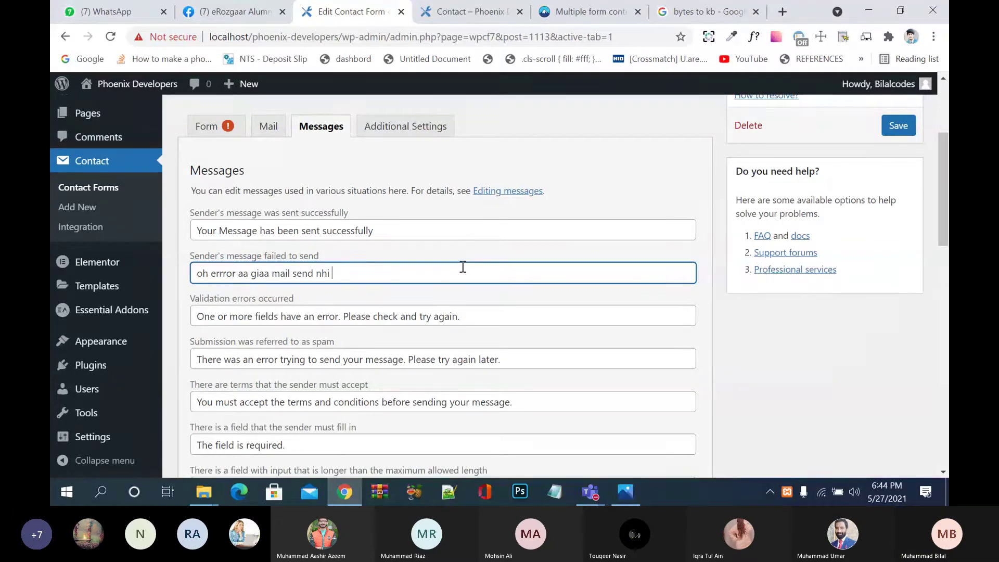
text(ho rhoi)
key(BackSpace)
key(BackSpace)
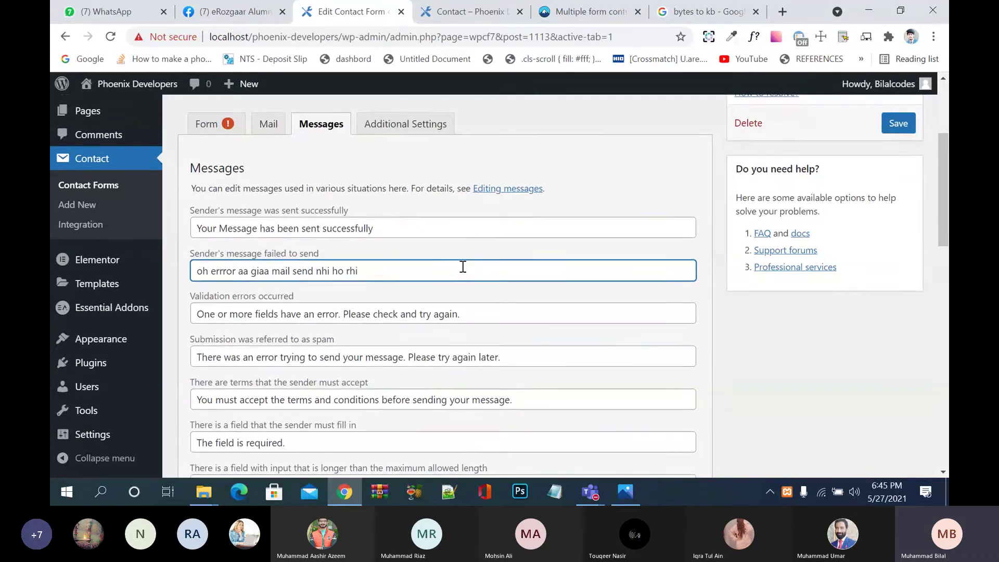
Step: Save the contact form with the new messages
scroll(463, 267, down, 10)
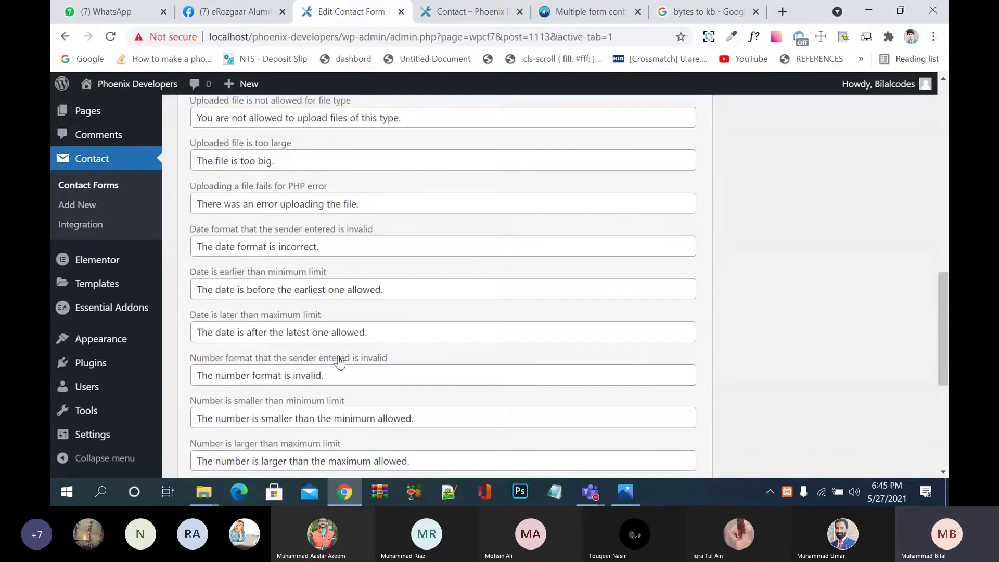
scroll(340, 363, down, 5)
click(194, 406)
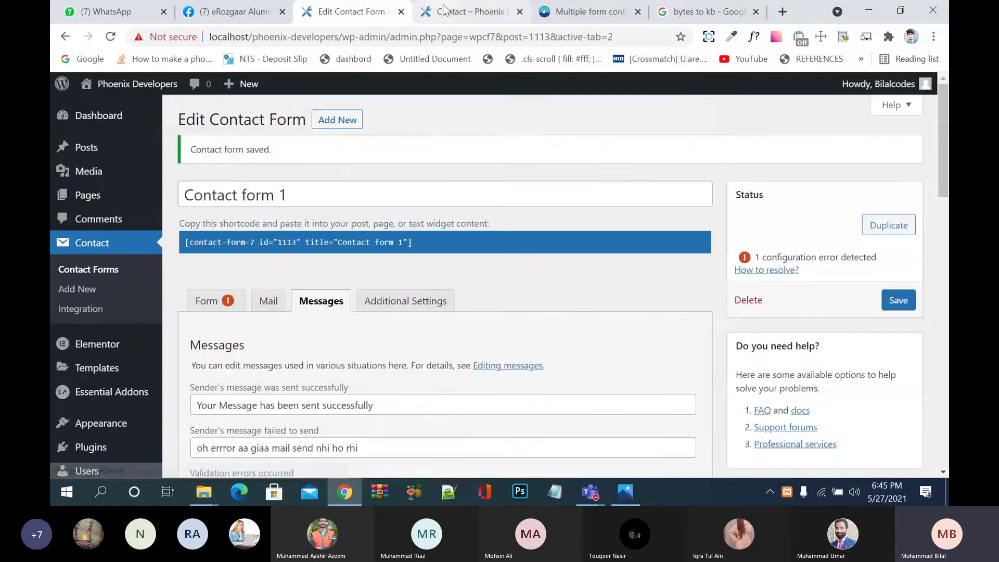
Step: Reload the contact page preview to load the saved form
click(469, 12)
click(111, 36)
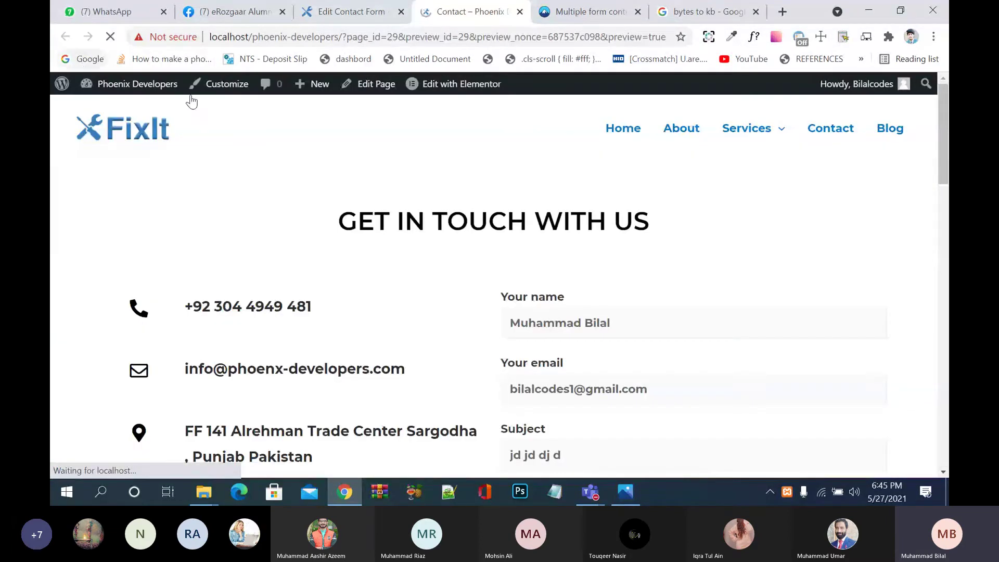
scroll(364, 250, down, 5)
scroll(363, 252, down, 3)
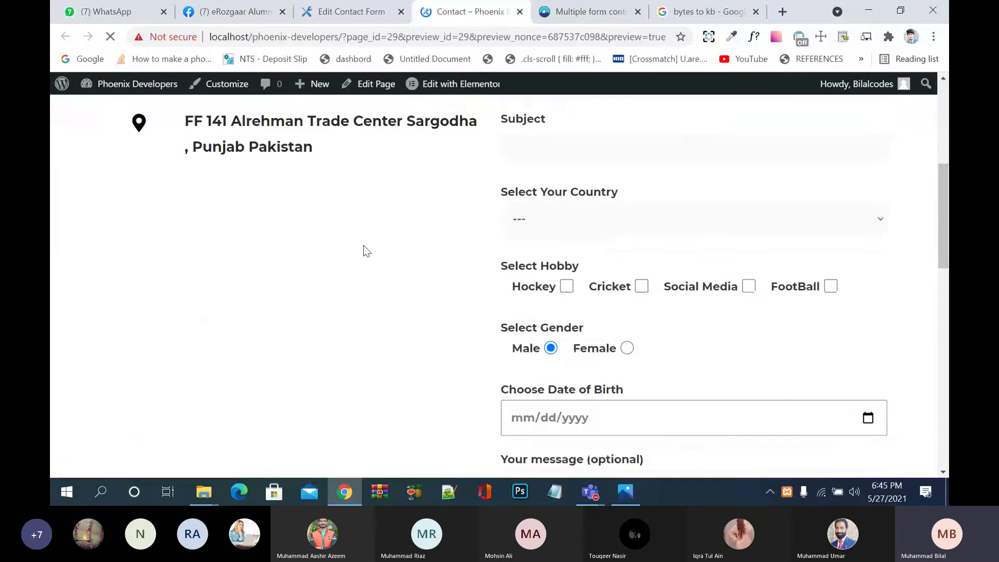
scroll(506, 305, up, 8)
Step: Fill in the sender's name, the e-mail address and the subject 'ksehi'
click(545, 314)
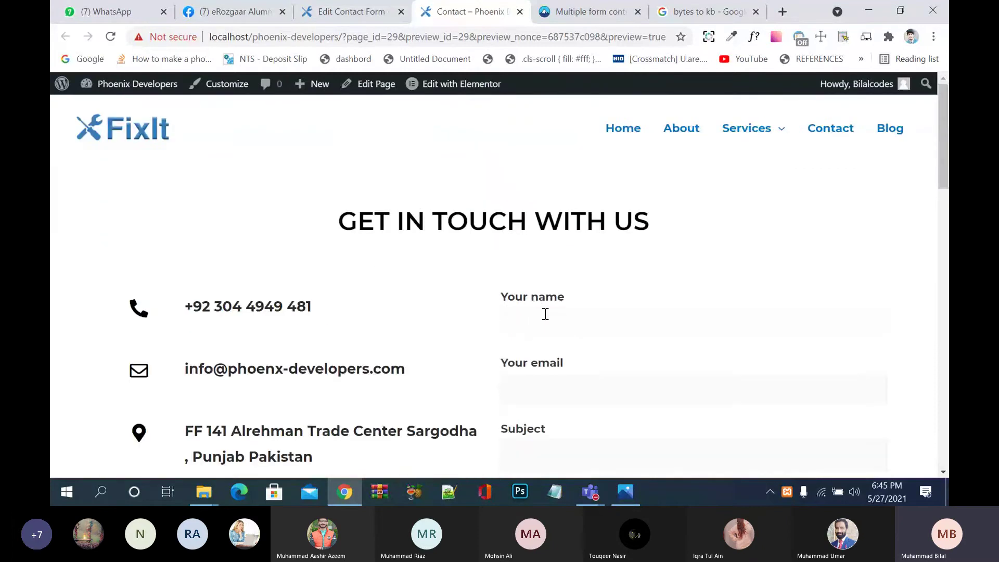
text(Muh)
key(Tab)
key(Tab)
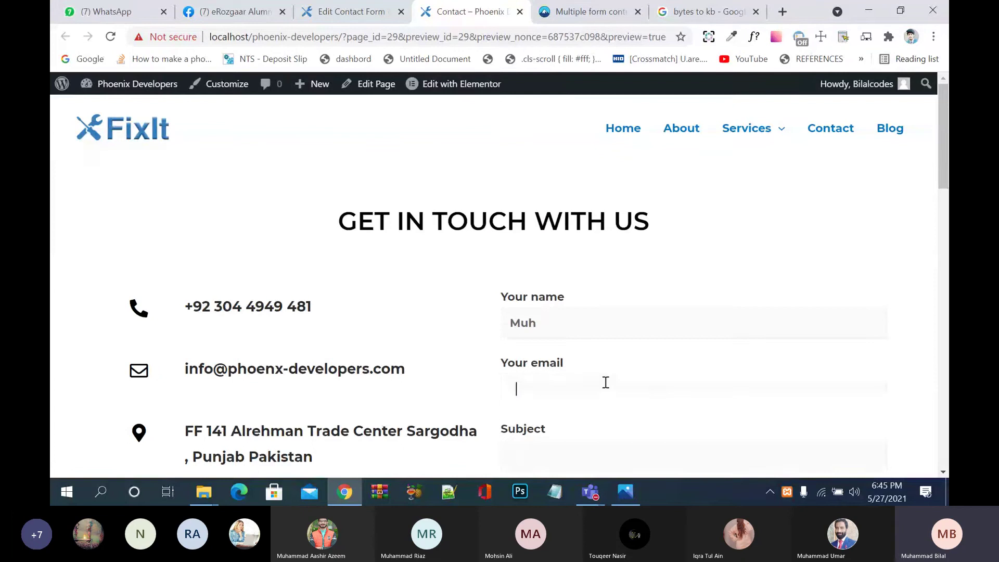
text(biall@hdd)
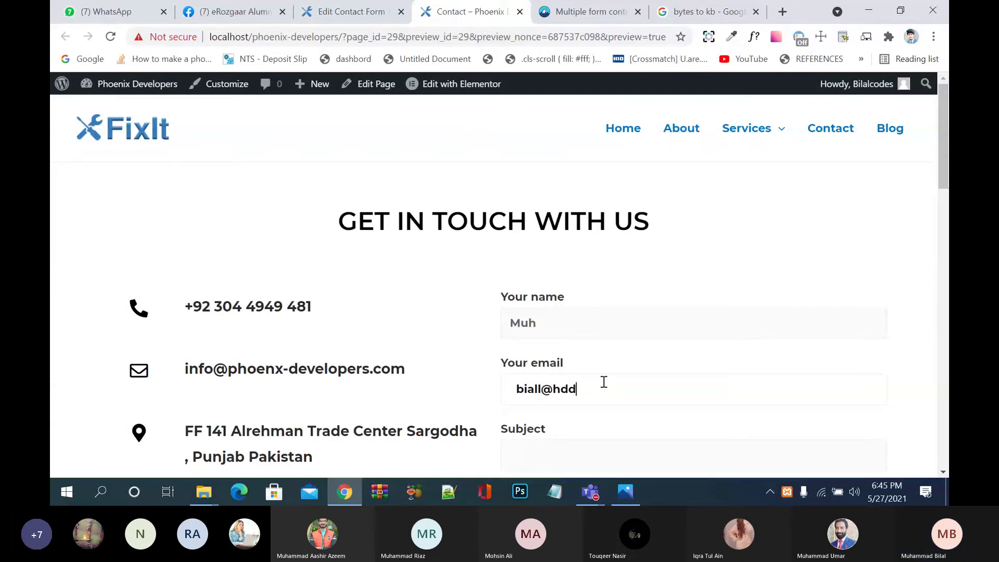
text(.ckkckc)
scroll(604, 382, down, 4)
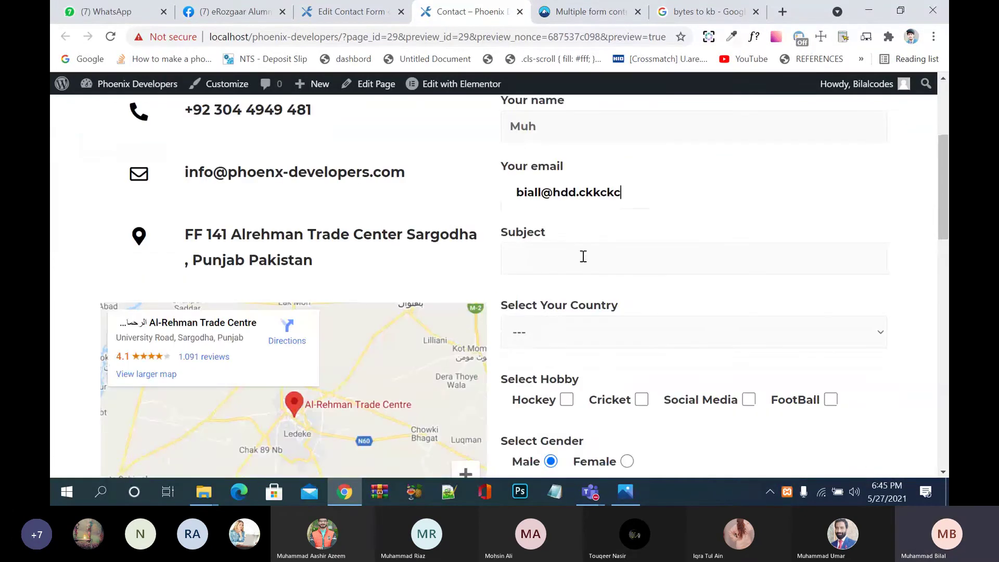
click(583, 256)
text(ksehi)
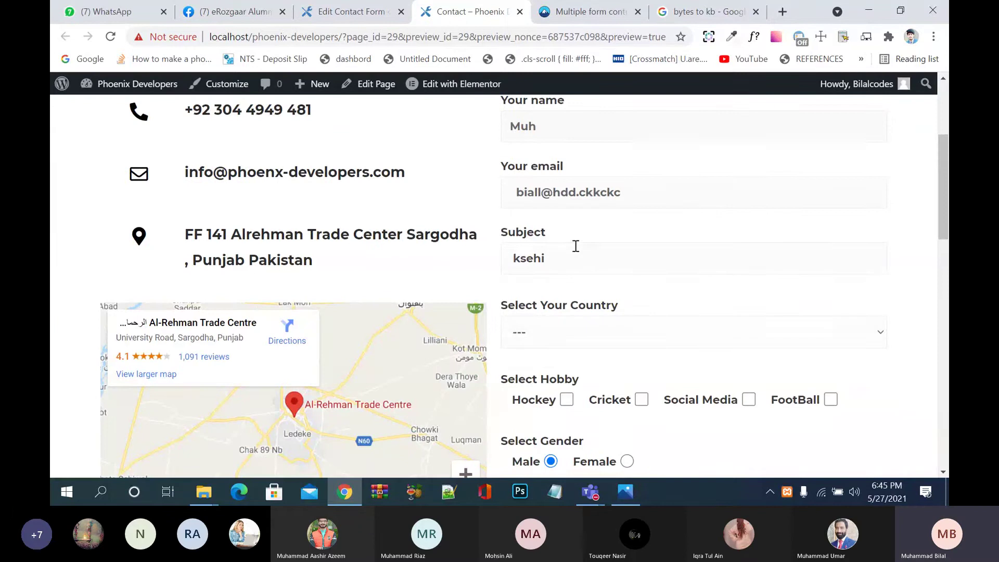
Step: Choose Pakistan as the country and tick Hockey and Cricket as hobbies
key(Tab)
key(alt+Down)
key(Down)
key(Return)
key(alt+Down)
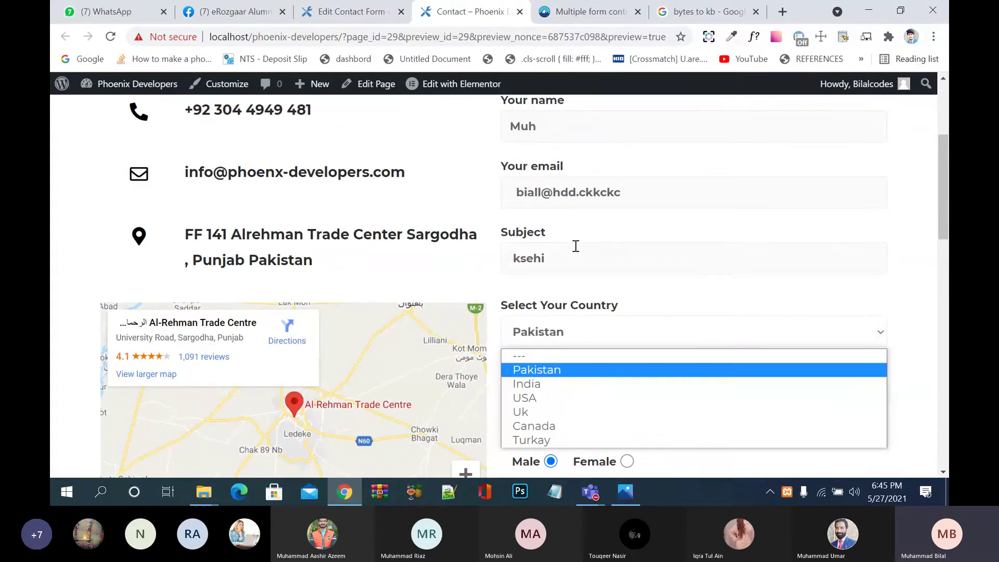
key(Return)
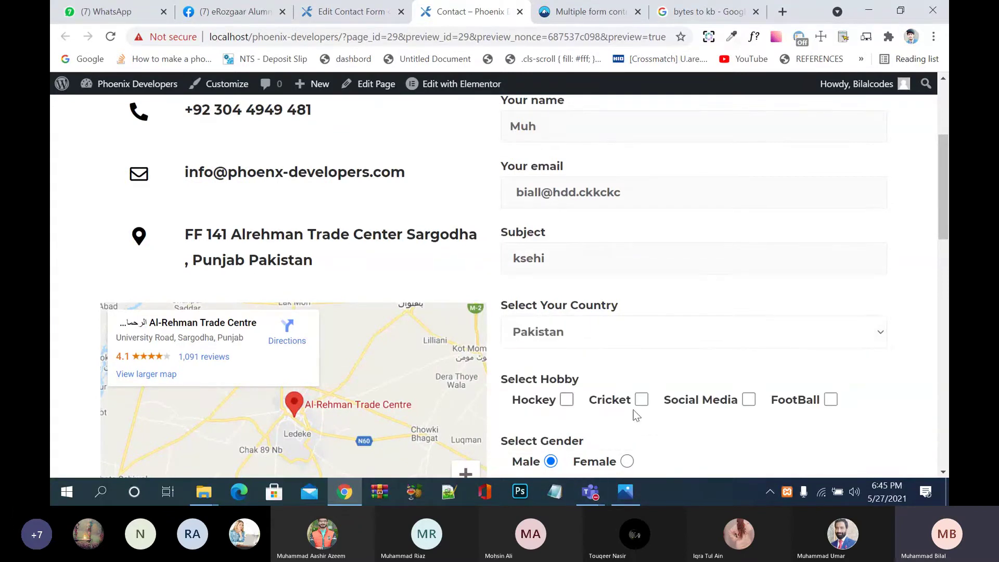
key(Tab)
key(space)
click(641, 401)
Step: Set the date of birth to 05/24/2002 and enter the message 'didi'
scroll(645, 406, down, 5)
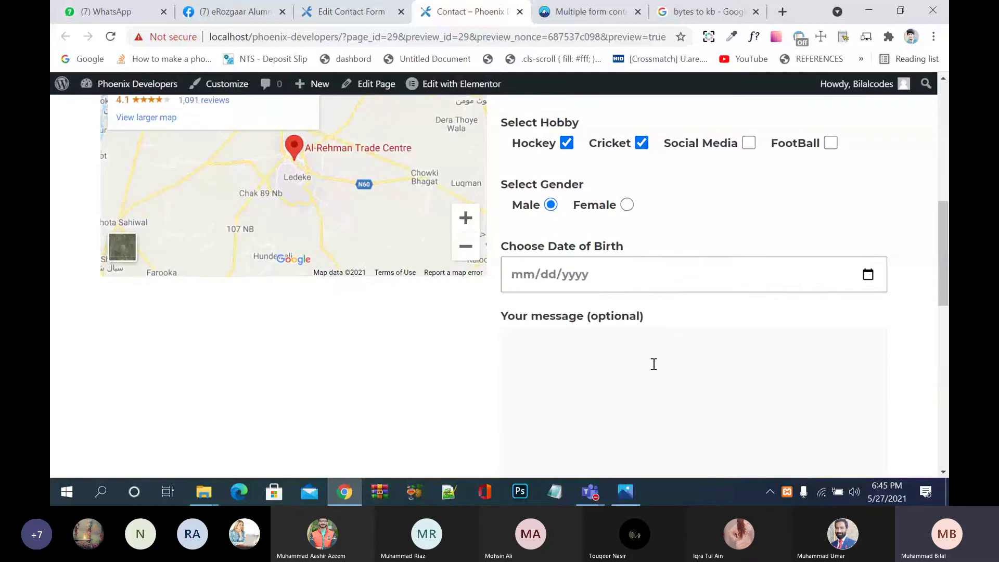
click(868, 276)
click(608, 185)
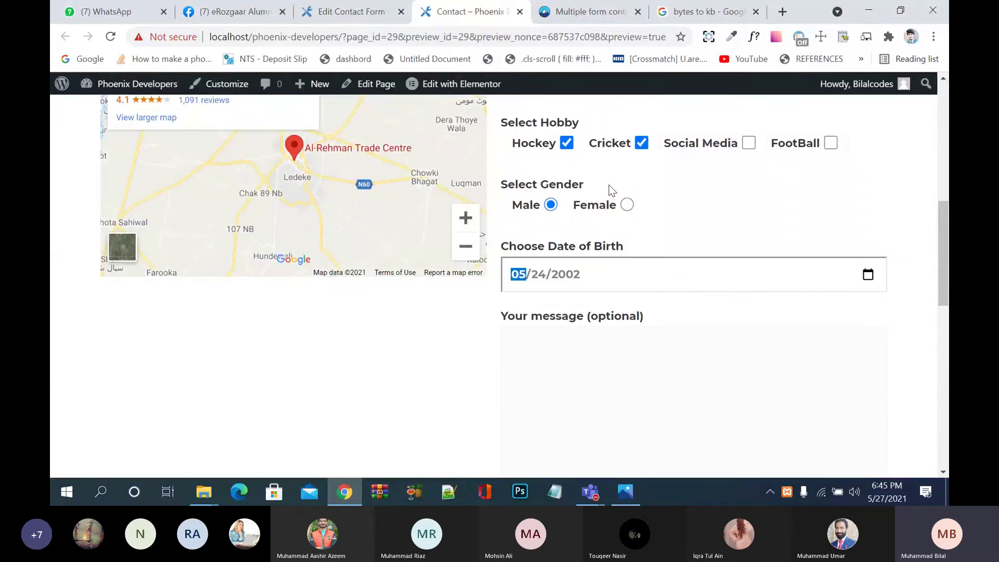
scroll(609, 185, down, 3)
click(600, 205)
text(didi)
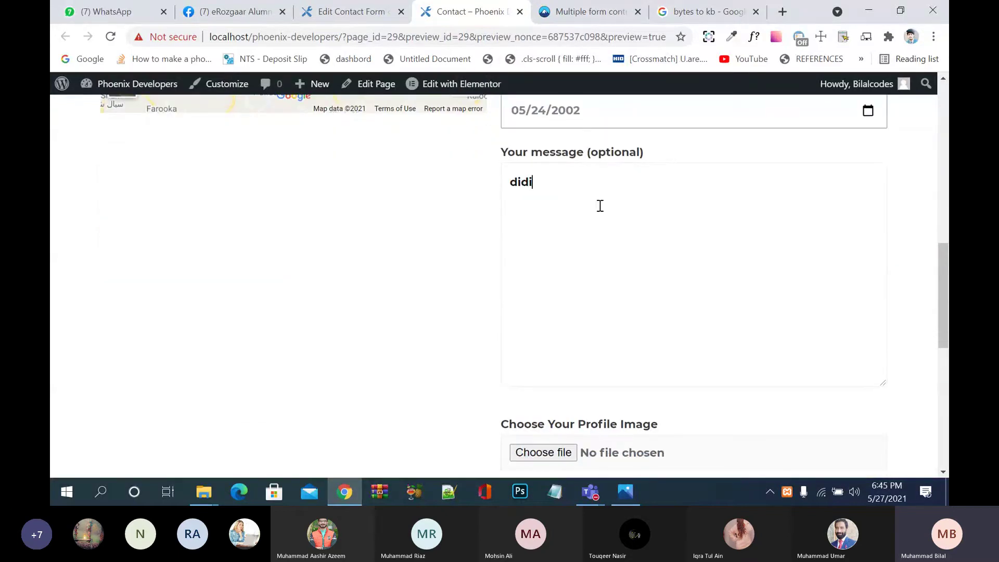
Step: Attach the money-back guarantee PNG from Downloads as the profile image
click(545, 454)
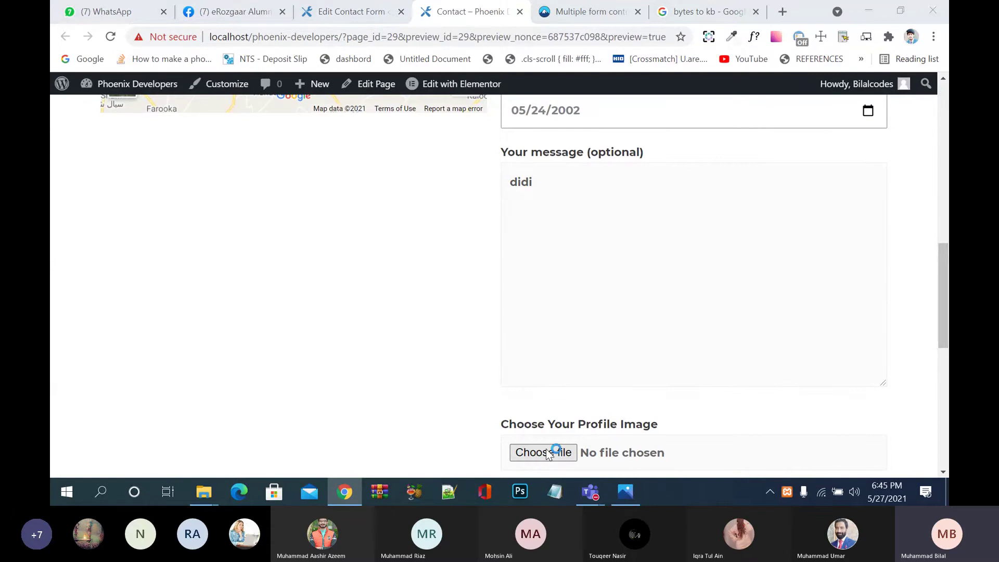
click(245, 180)
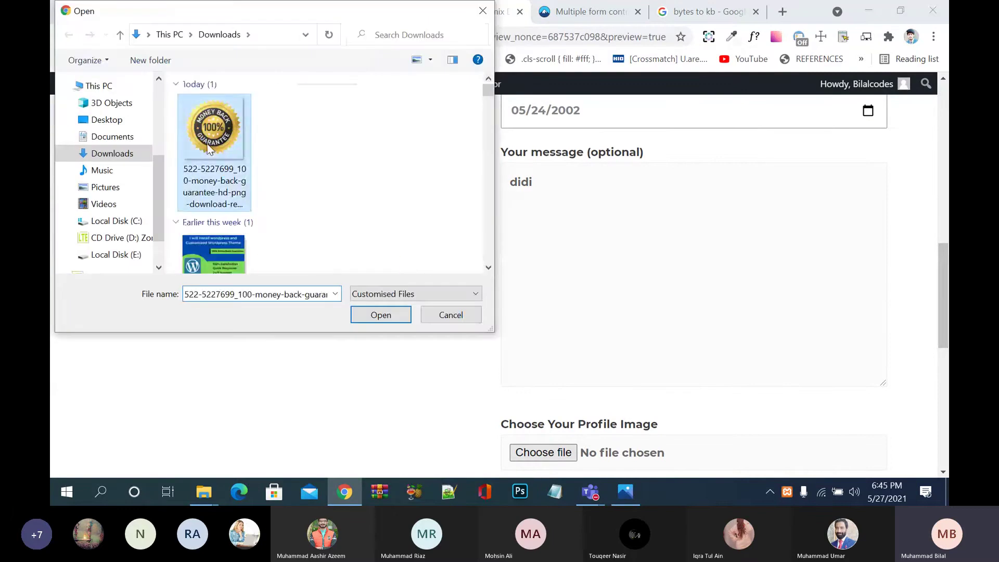
click(377, 311)
Step: Accept the terms and conditions and submit the test form
scroll(716, 334, down, 5)
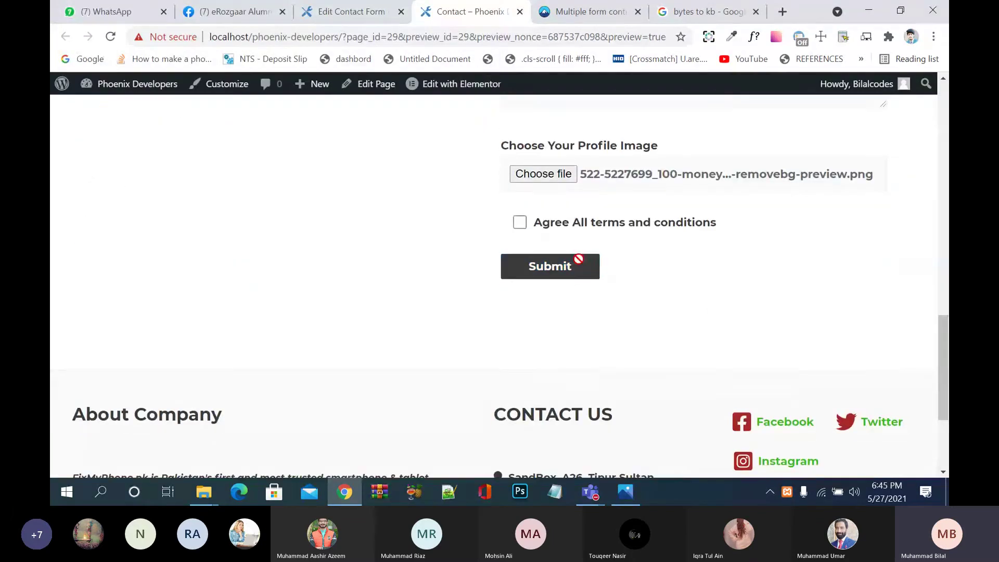
click(573, 224)
click(569, 270)
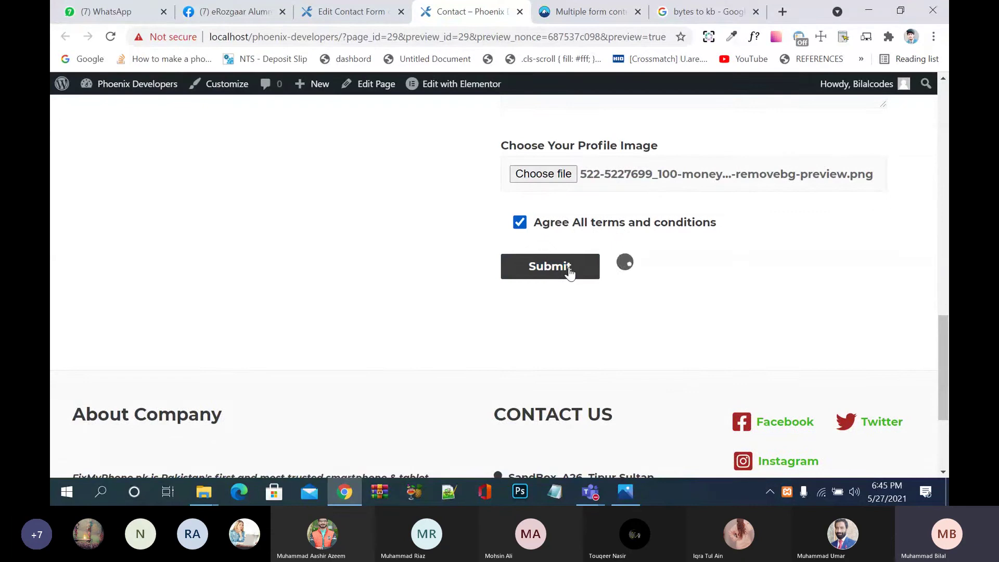
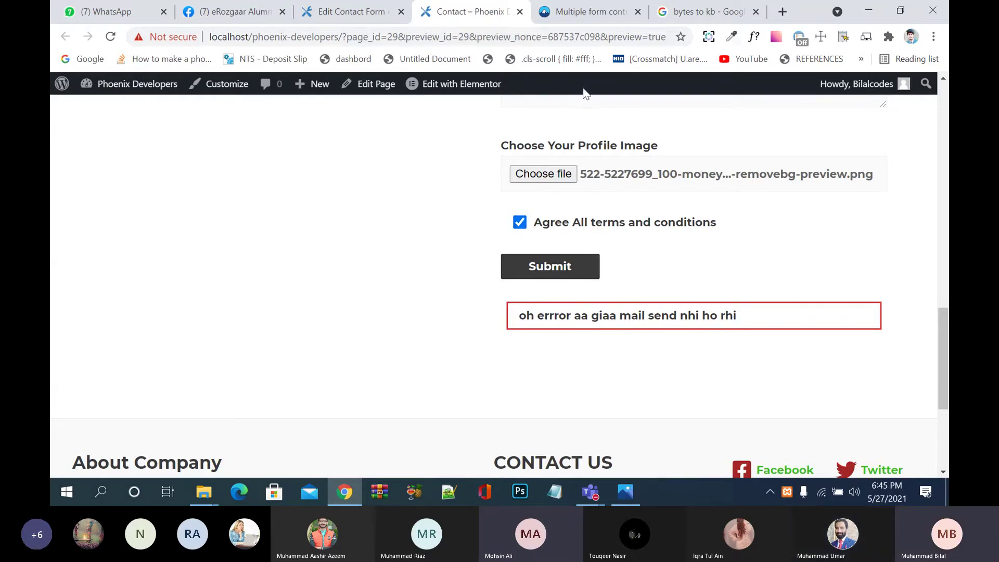
Step: Go back to Contact form 1's editor and select the 'Validation errors occurred' message text
click(351, 11)
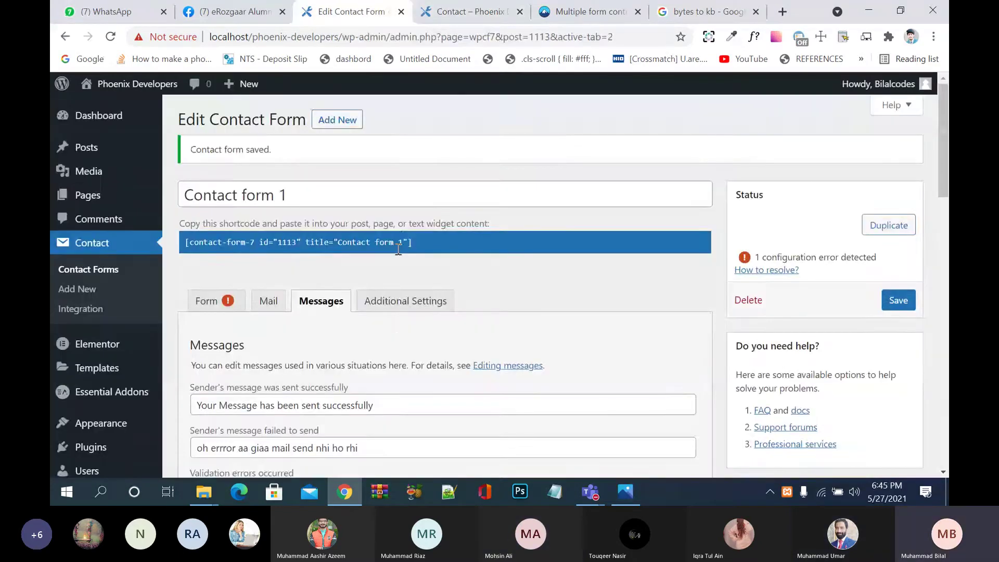
scroll(398, 249, down, 4)
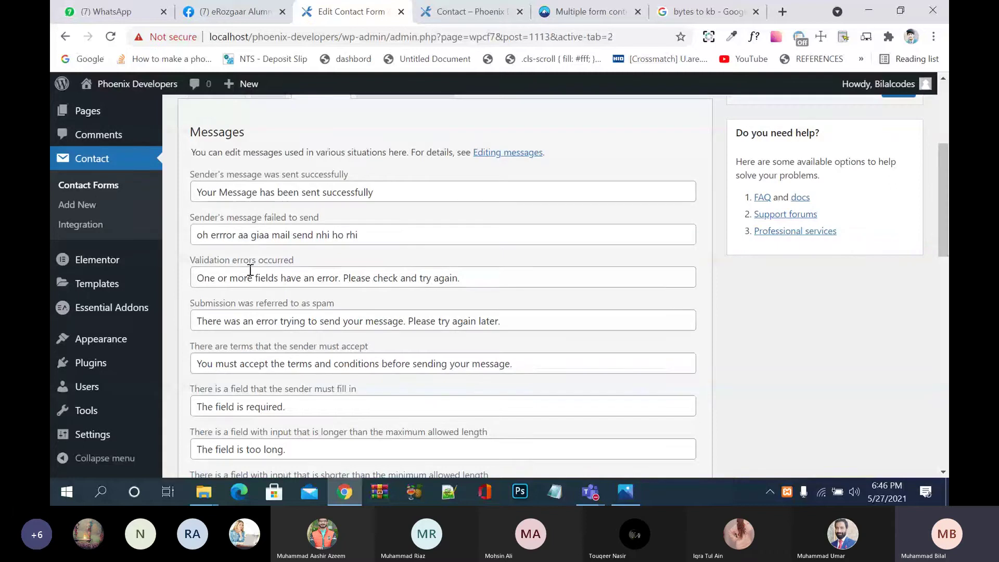
click(252, 276)
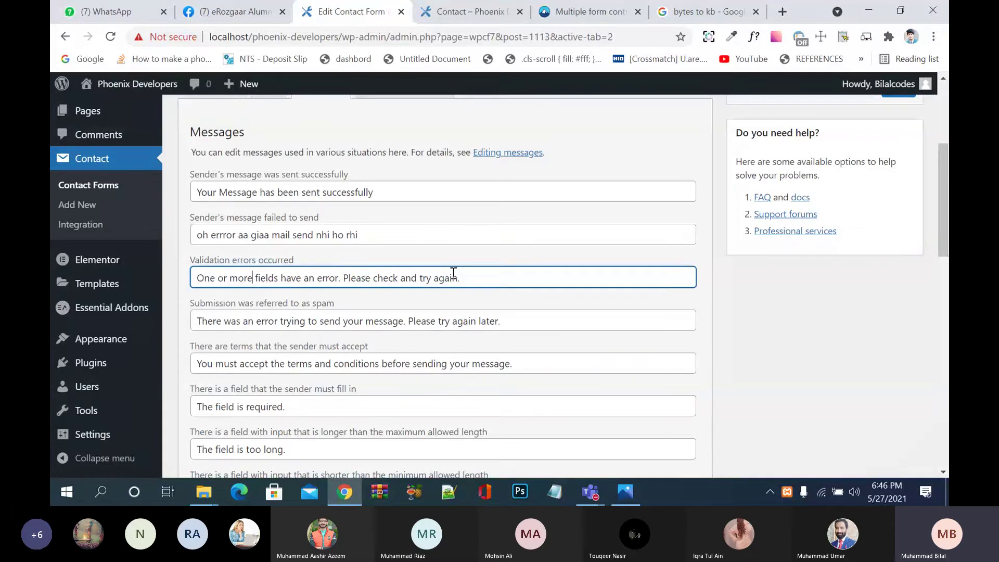
key(ctrl+Tab)
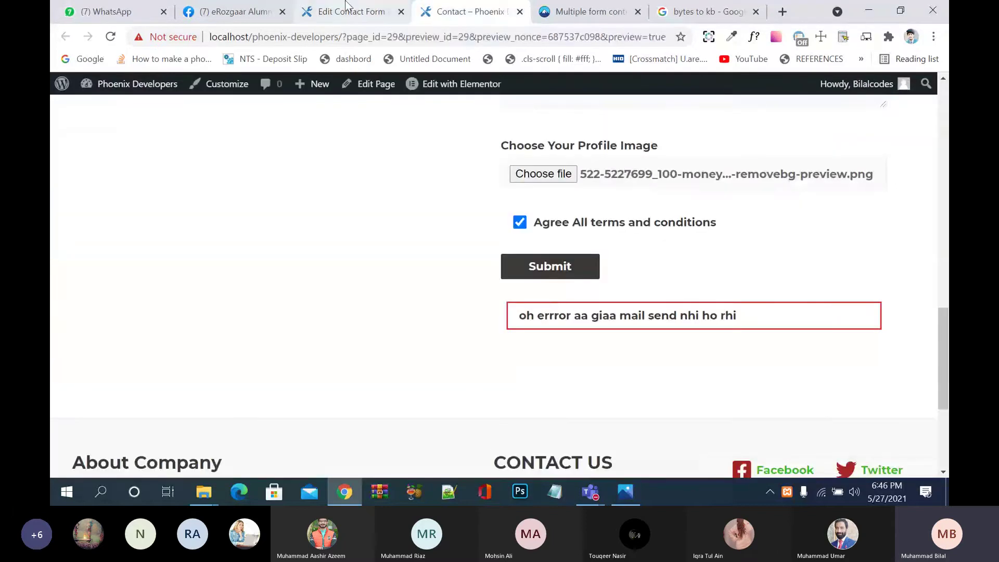
click(346, 10)
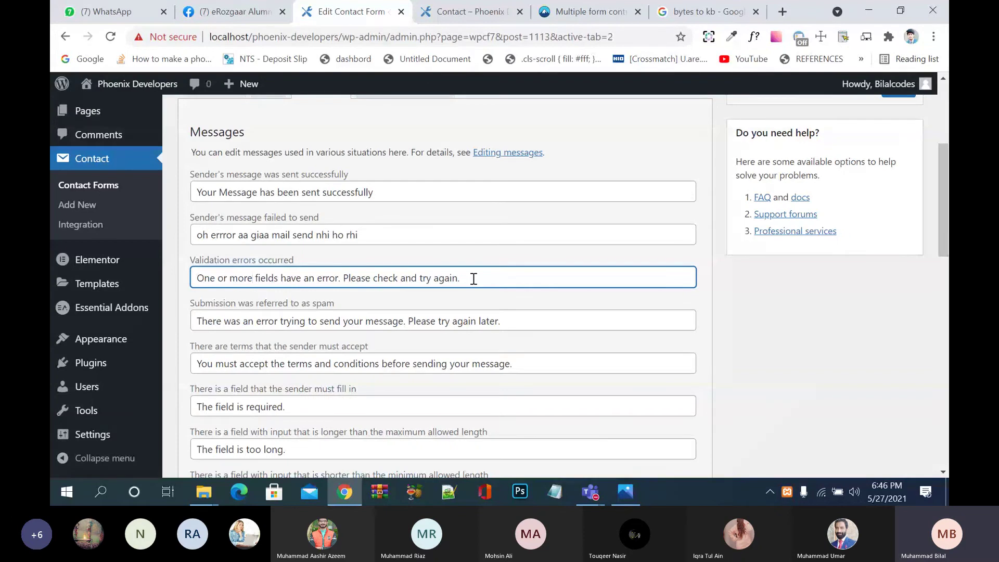
drag(473, 279, 176, 277)
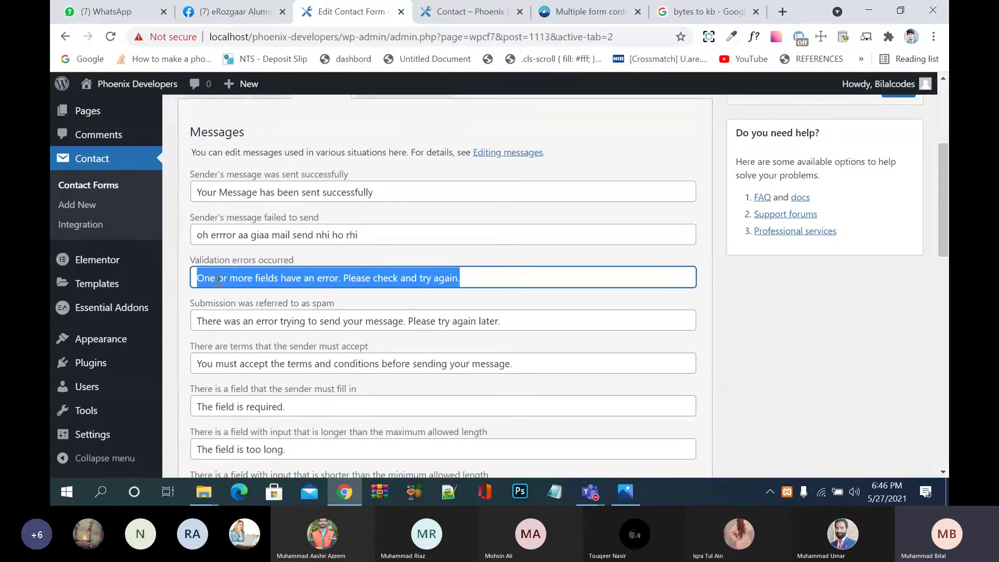
Step: Type "Please don't leave any field empty" into the validation-errors field, correcting typos
text(Pleas)
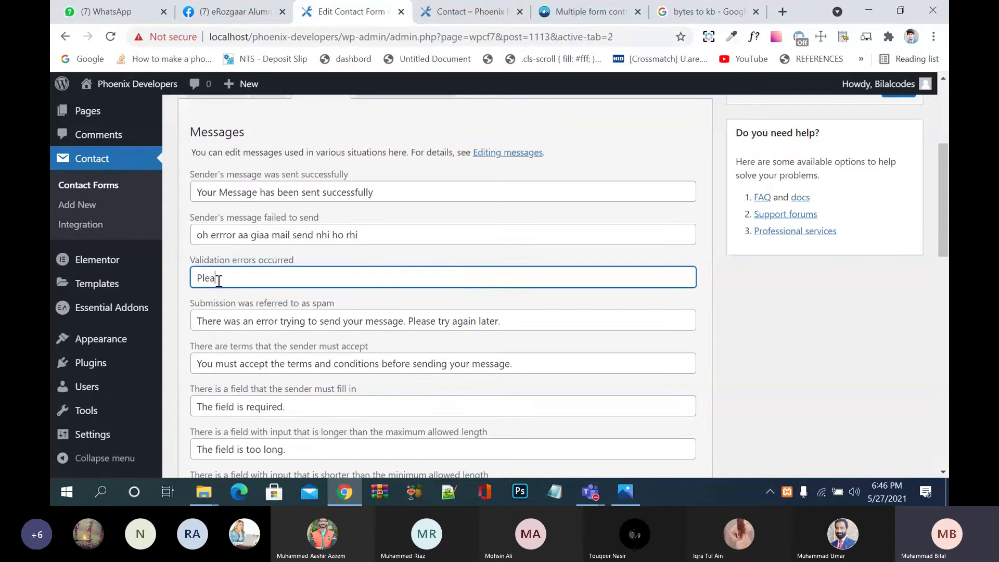
text(e don;t)
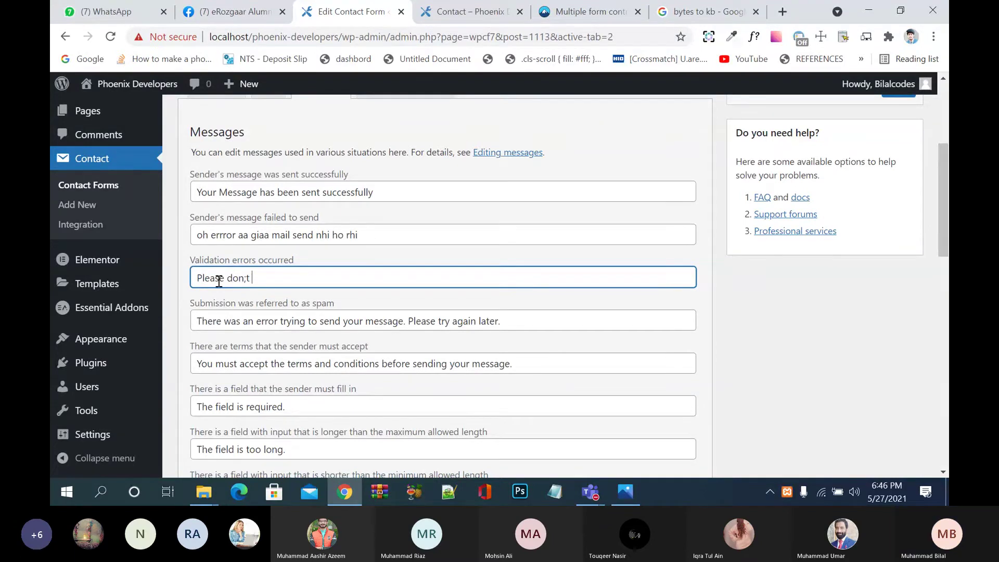
key(BackSpace)
key(BackSpace)
key(BackSpace)
text('t lef)
key(BackSpace)
key(BackSpace)
text(ve any fiel)
key(BackSpace)
text(eld ampty)
key(BackSpace)
key(BackSpace)
key(BackSpace)
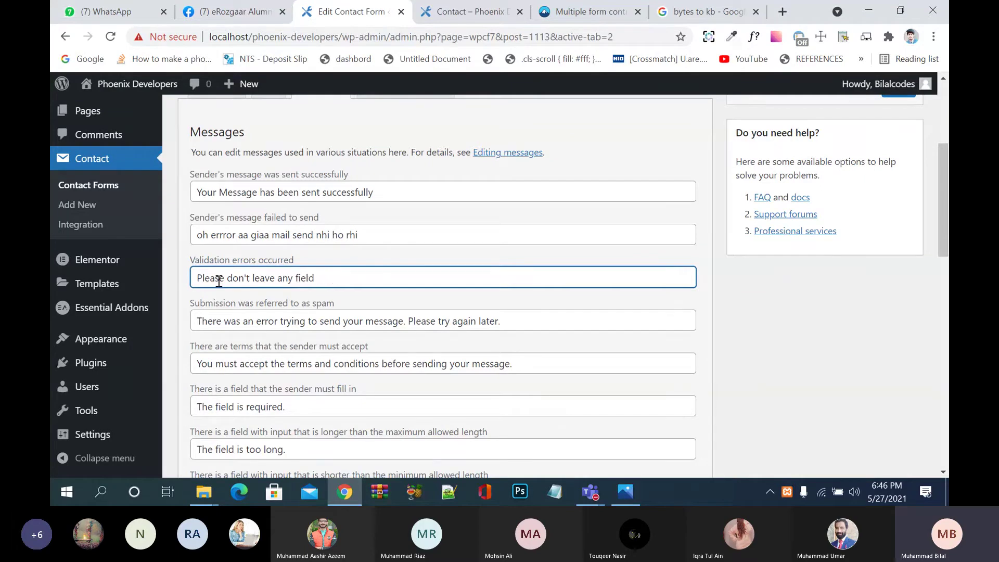
text(empty)
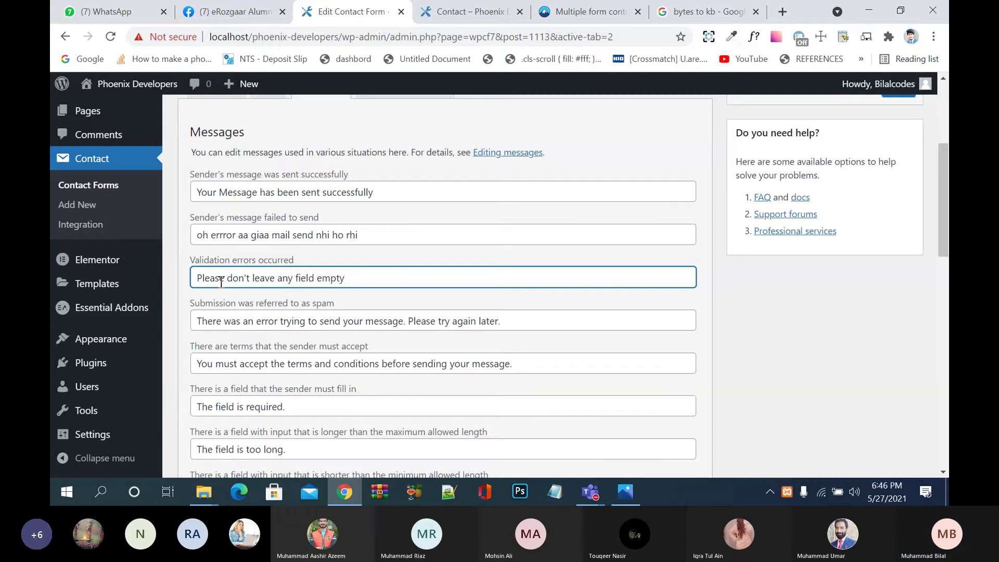
scroll(285, 345, down, 1)
scroll(286, 365, down, 6)
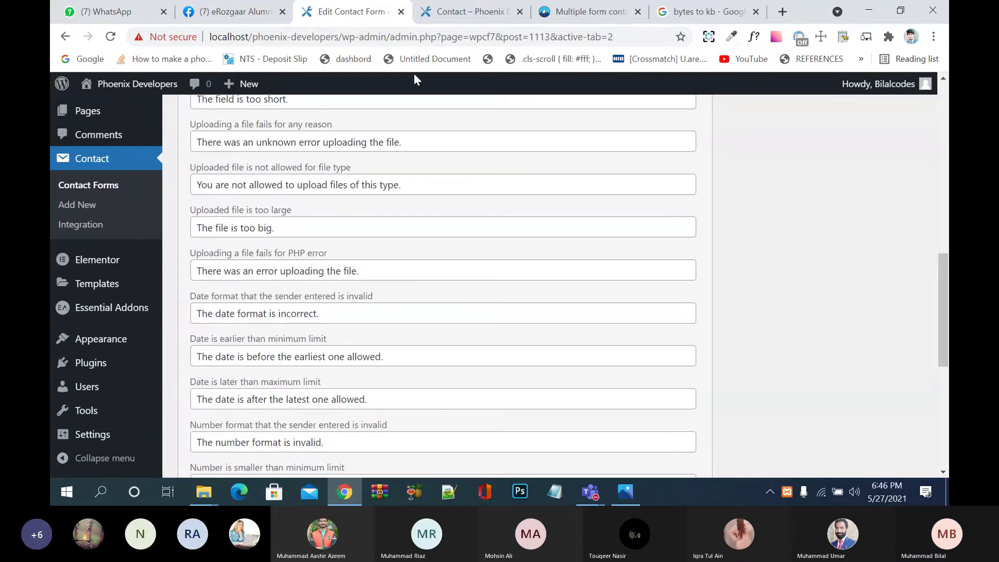
Step: In the live preview, toggle Cricket on and off and submit to check the error message
click(463, 11)
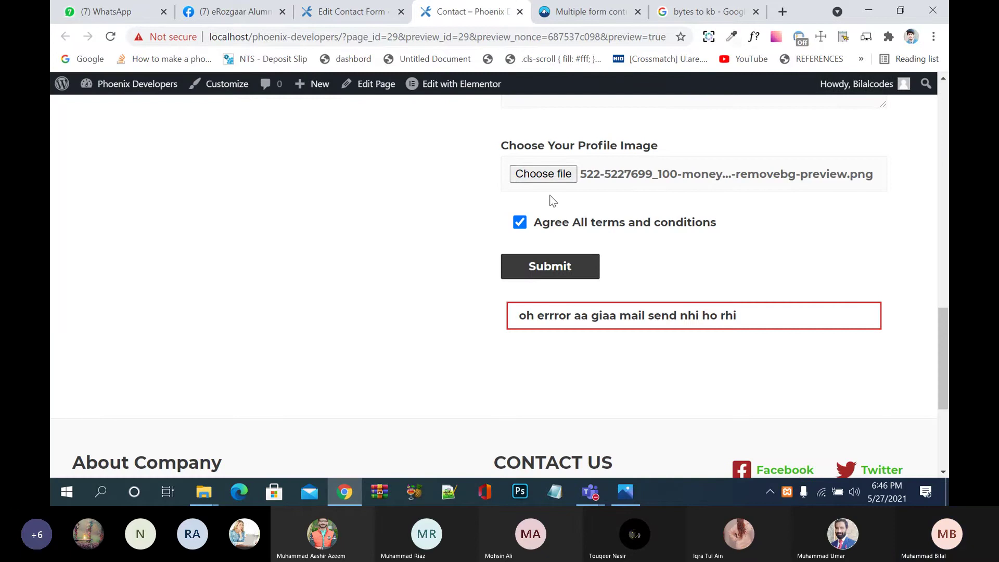
scroll(520, 229, up, 4)
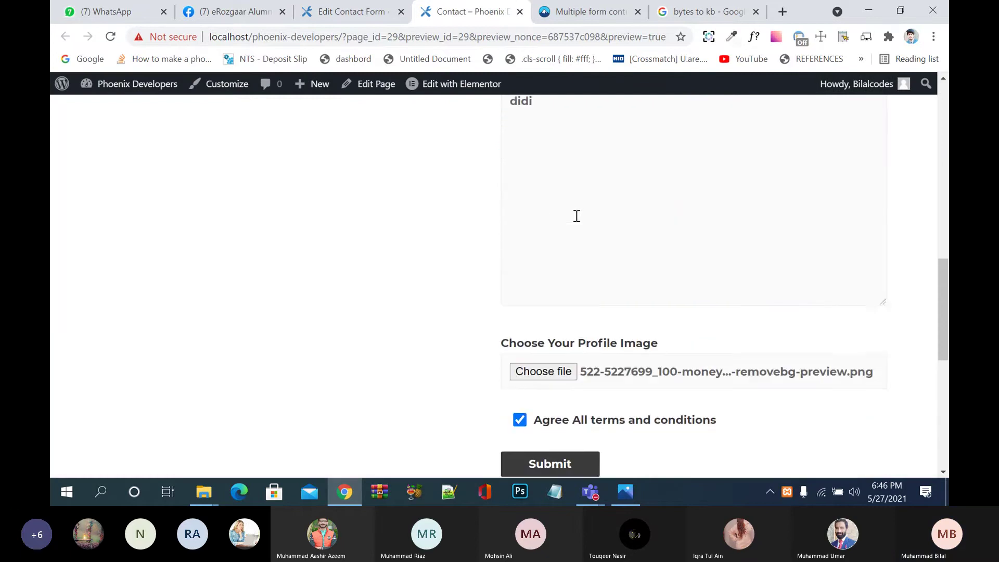
scroll(577, 216, up, 3)
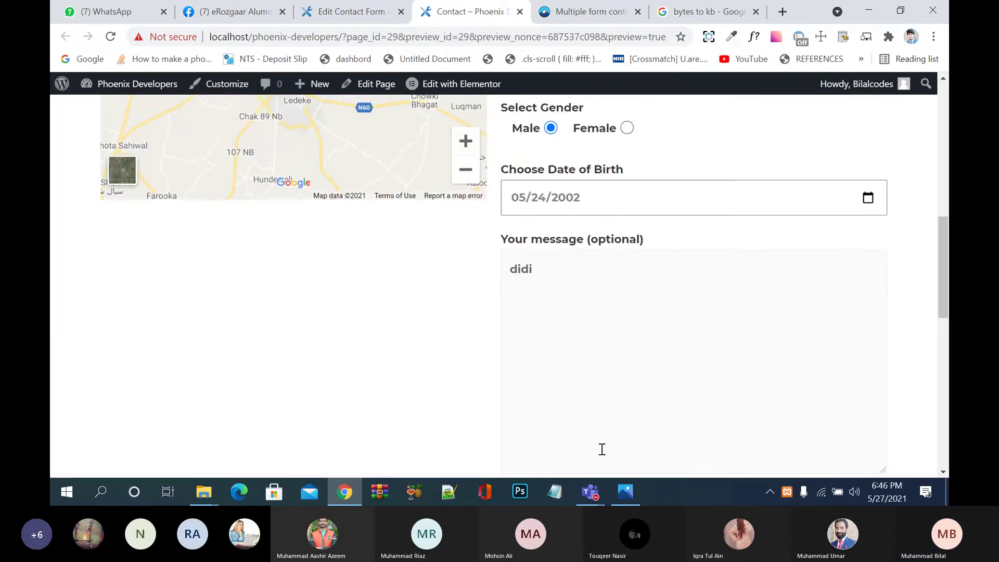
click(597, 500)
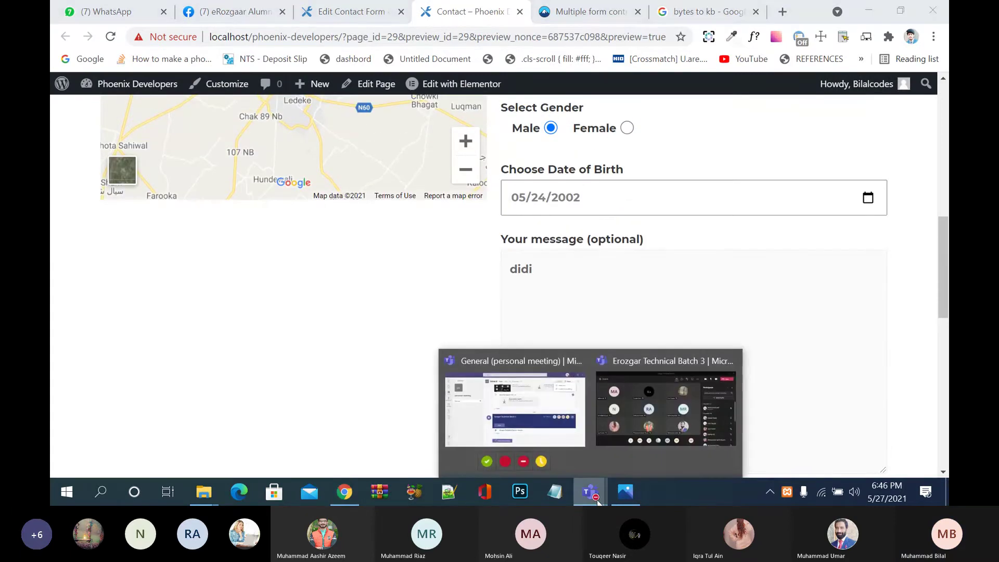
click(731, 196)
click(552, 129)
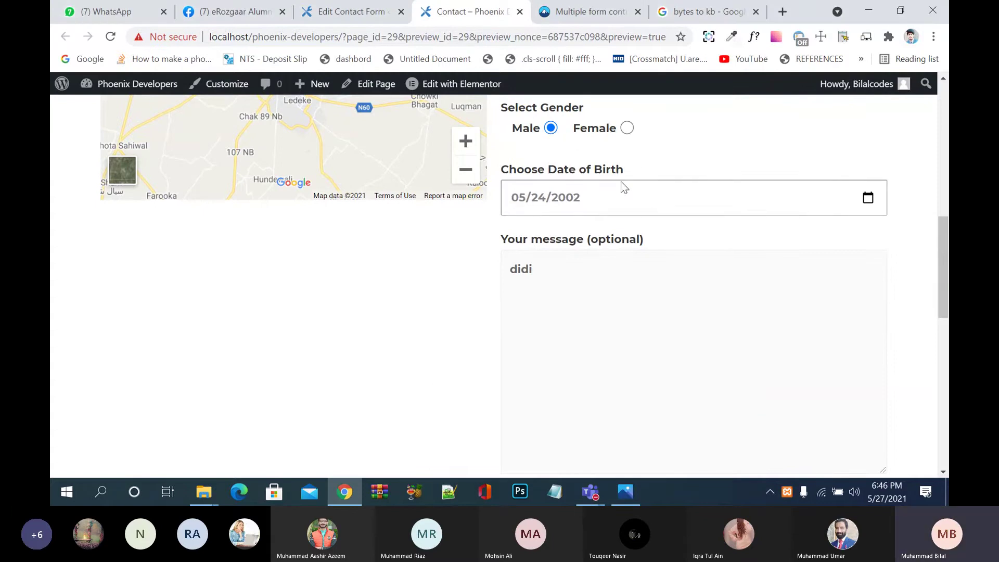
scroll(644, 208, up, 3)
click(642, 226)
click(642, 229)
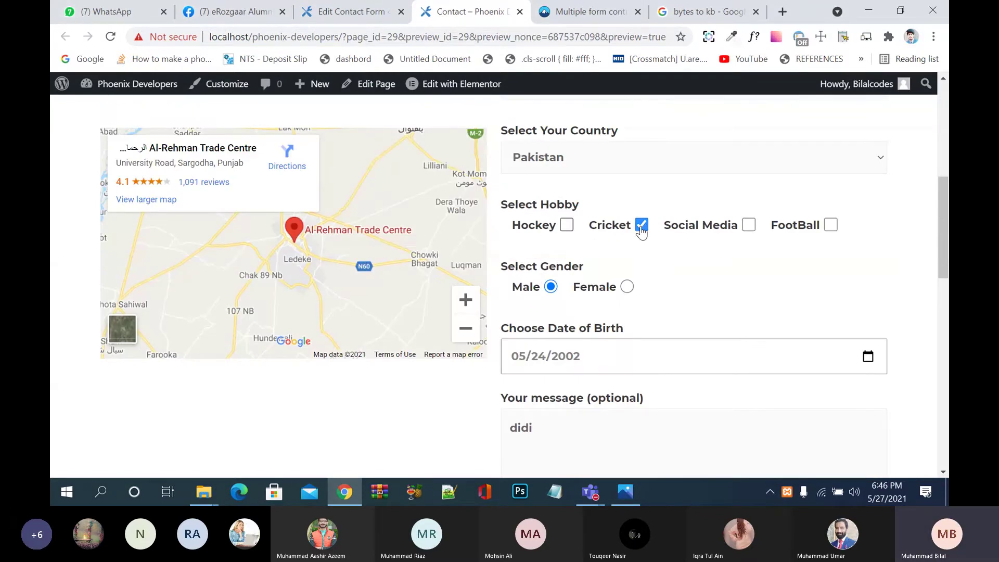
scroll(651, 252, down, 10)
scroll(644, 252, up, 1)
scroll(586, 210, up, 3)
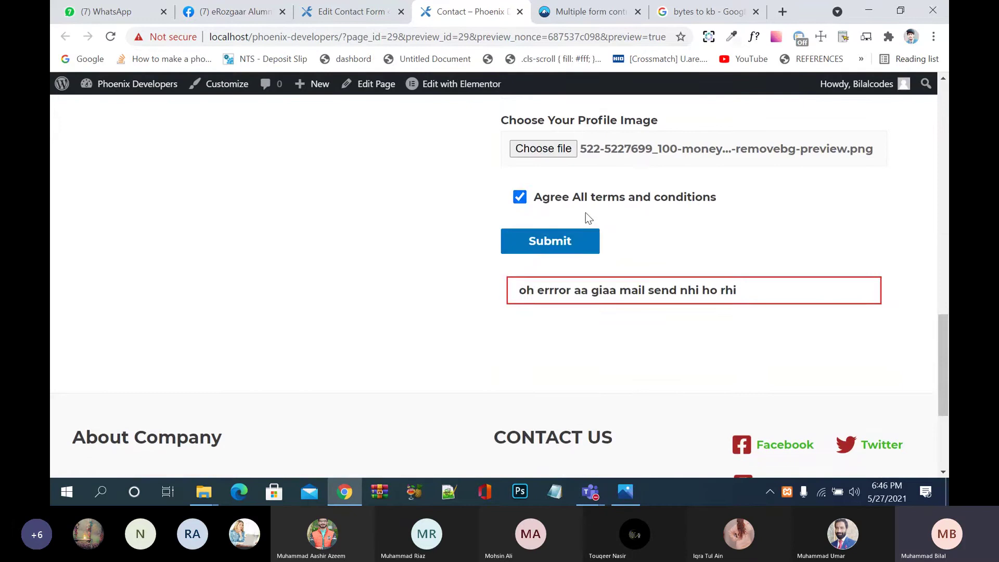
click(562, 248)
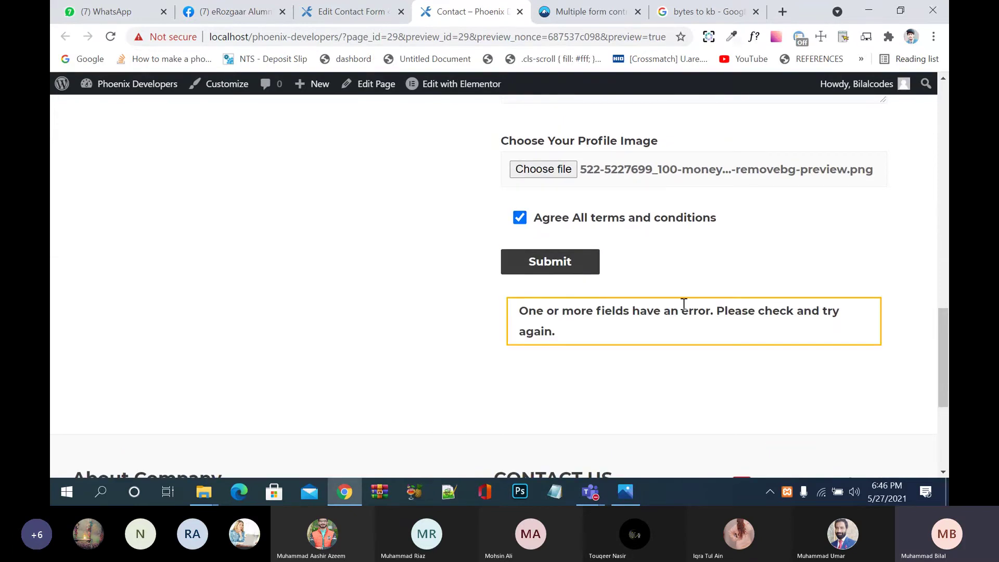
Step: Reload the preview, agree to the terms, submit again, and return to the editor
click(358, 14)
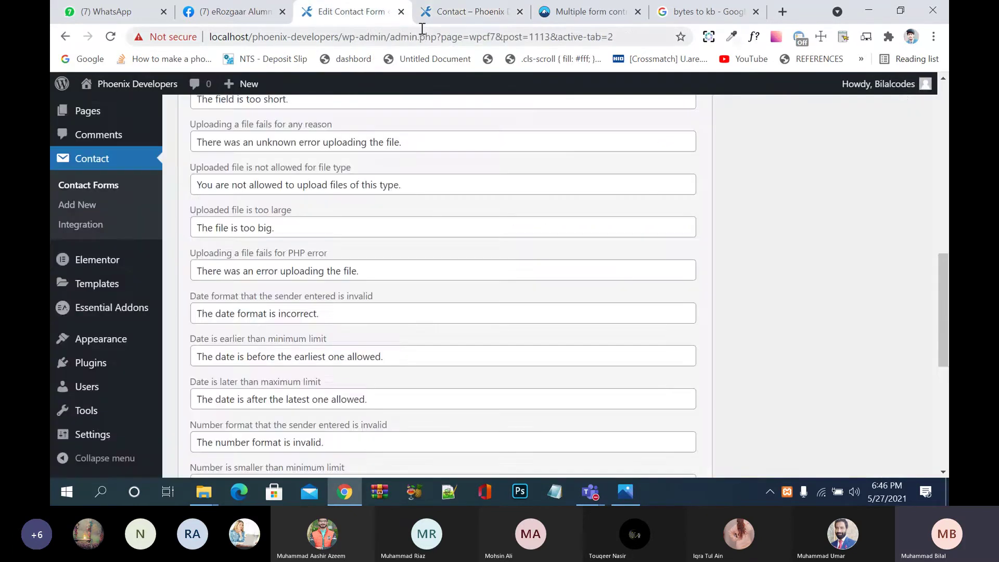
click(469, 12)
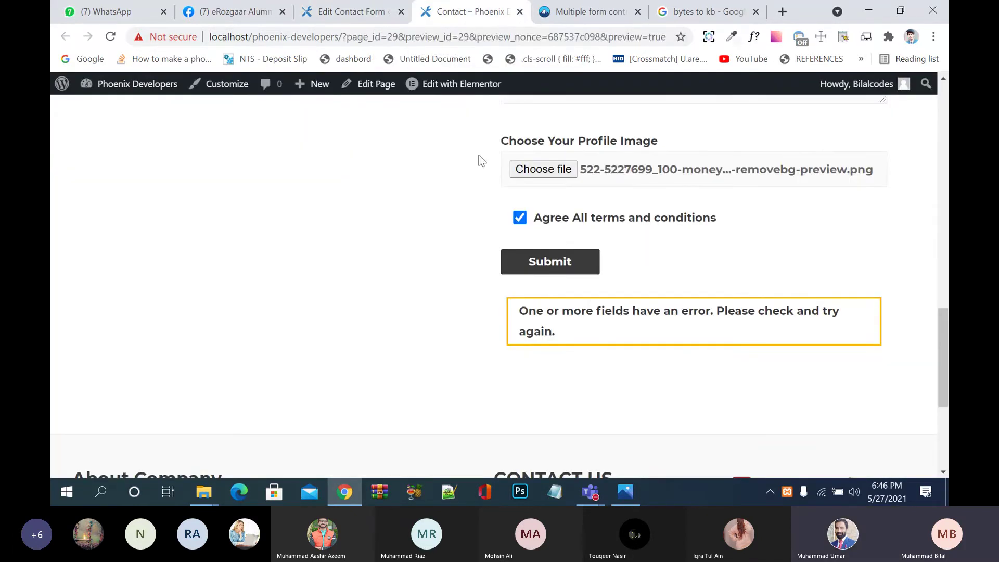
click(110, 36)
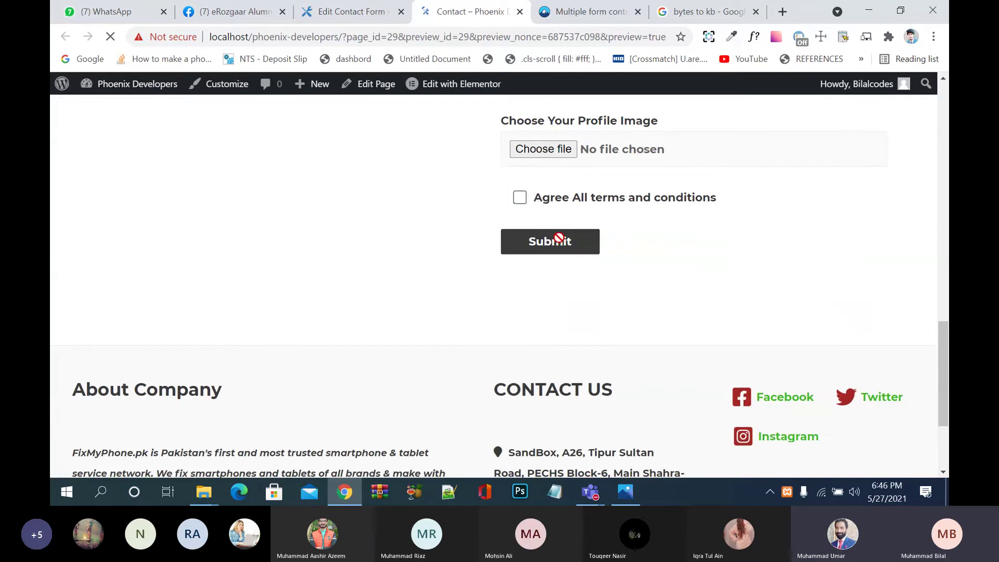
click(520, 197)
click(544, 250)
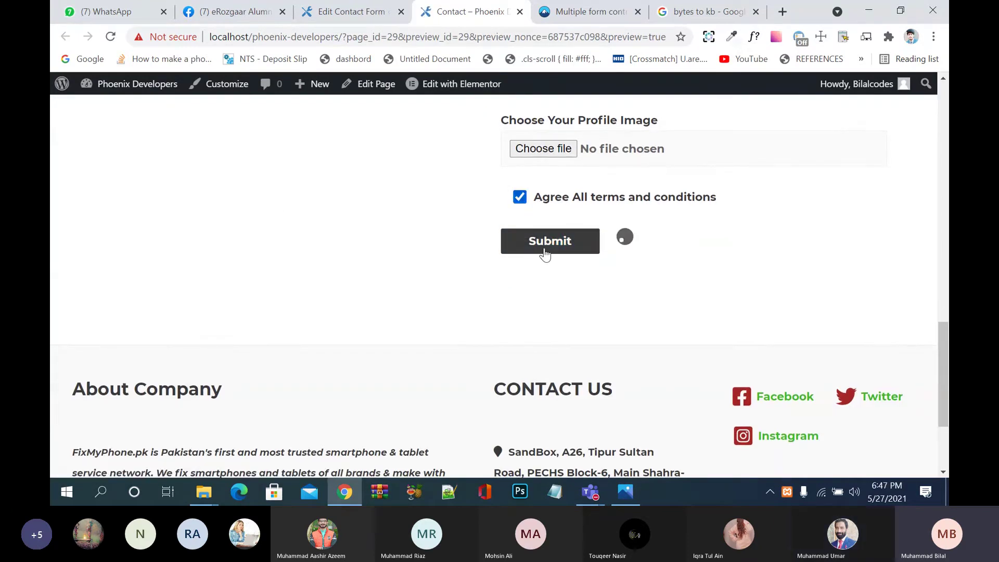
scroll(451, 335, down, 1)
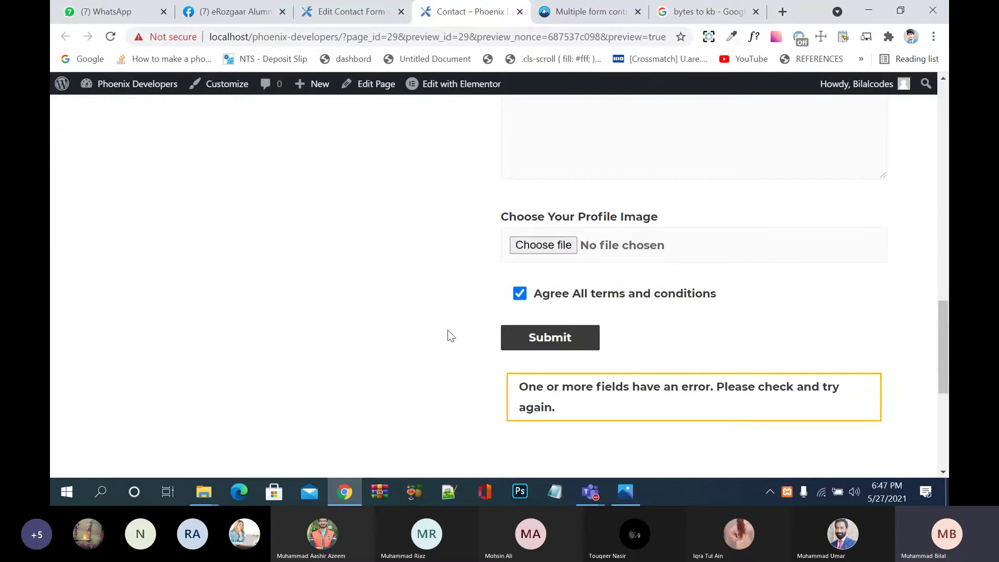
click(347, 11)
Step: Save the form, reload the preview, tick the terms box and submit to test the new message
scroll(385, 291, down, 6)
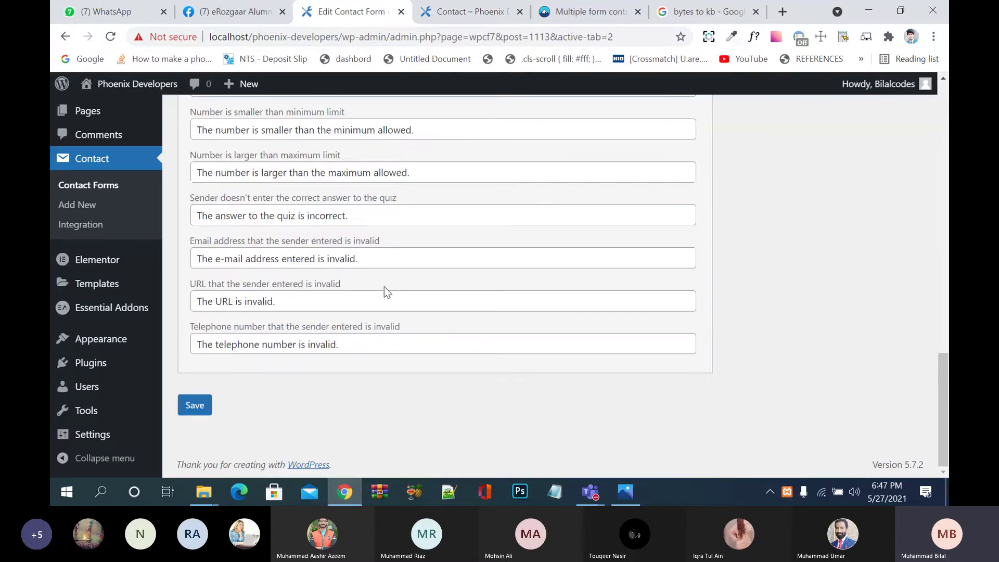
click(195, 406)
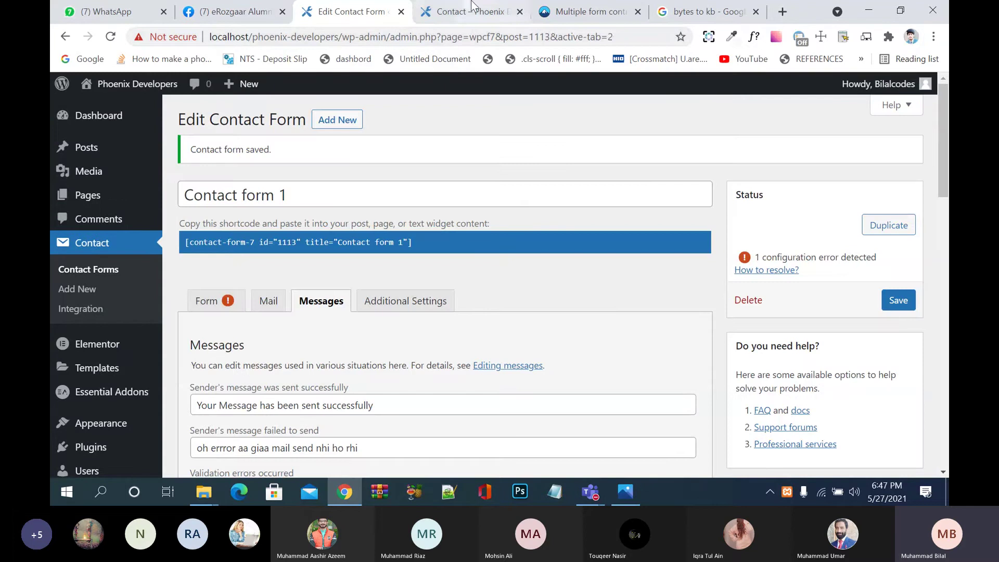
click(471, 11)
click(110, 37)
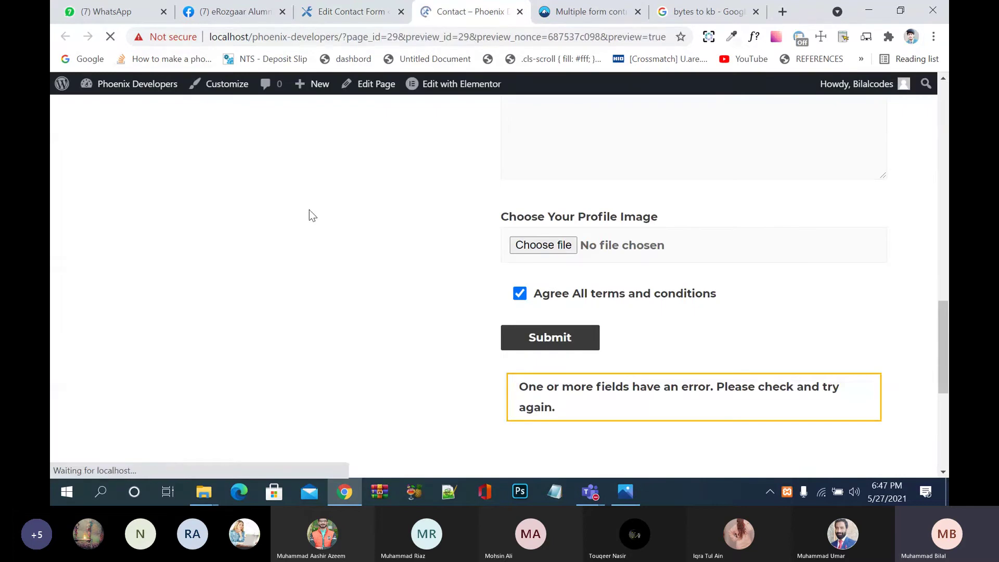
click(519, 171)
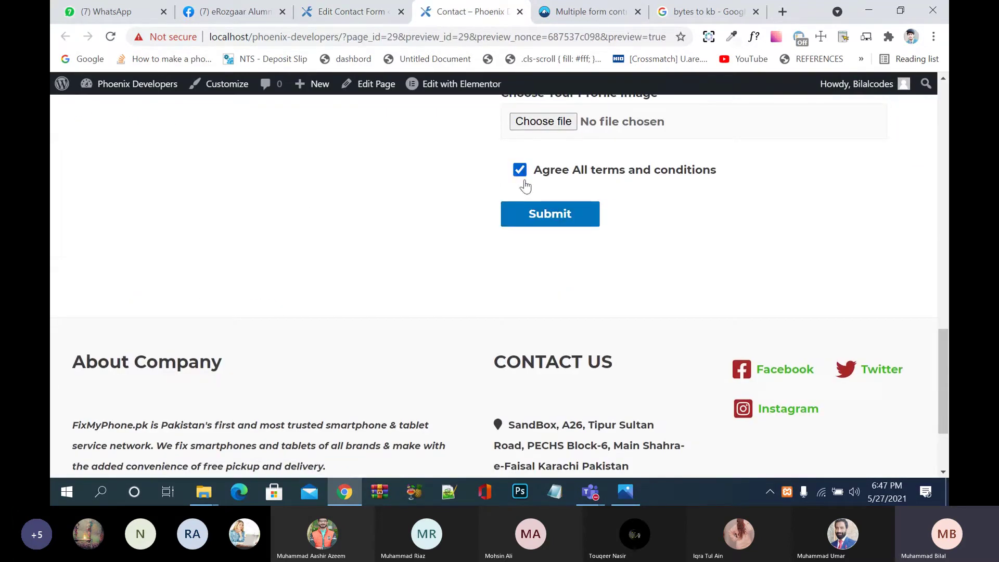
click(525, 222)
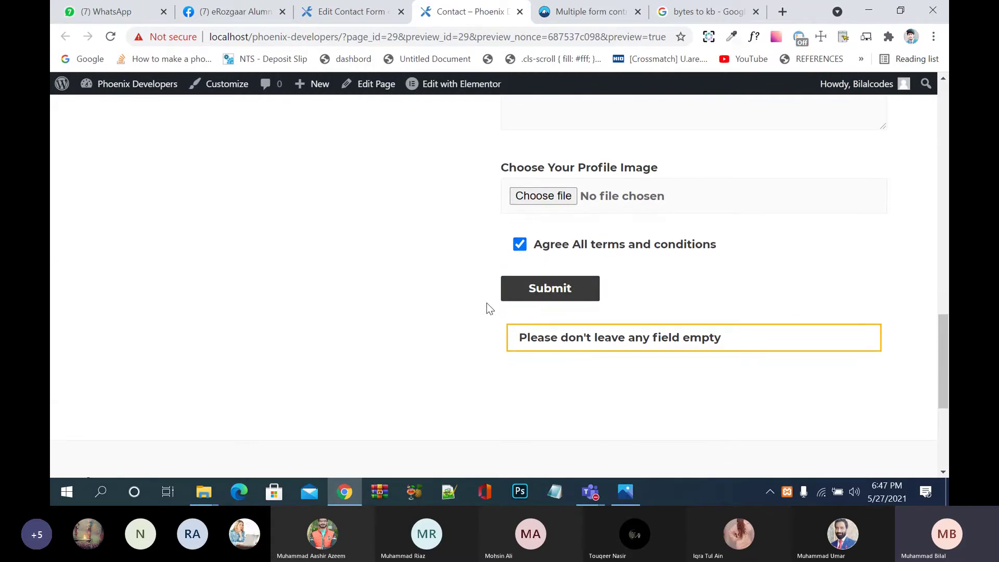
click(382, 10)
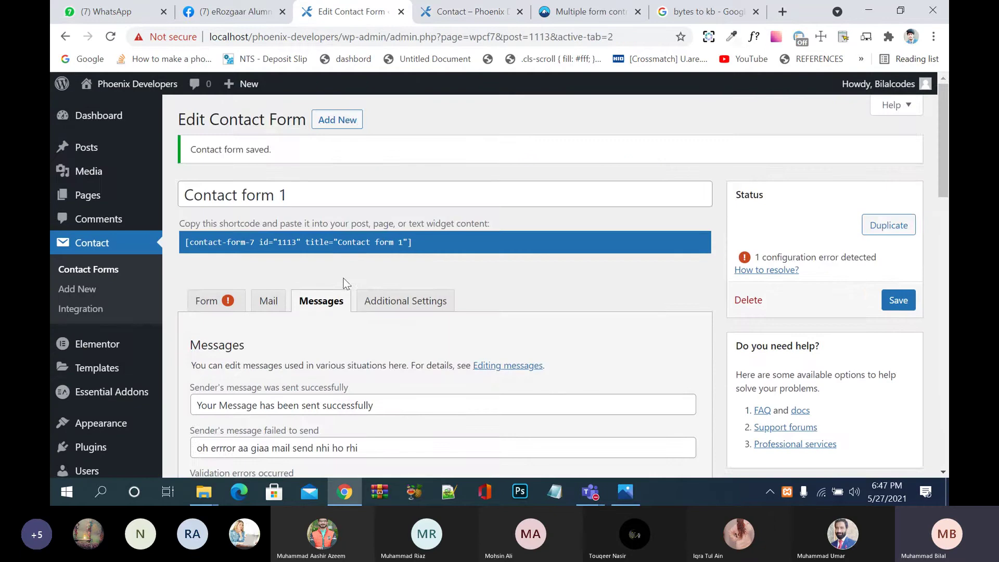
scroll(344, 284, down, 4)
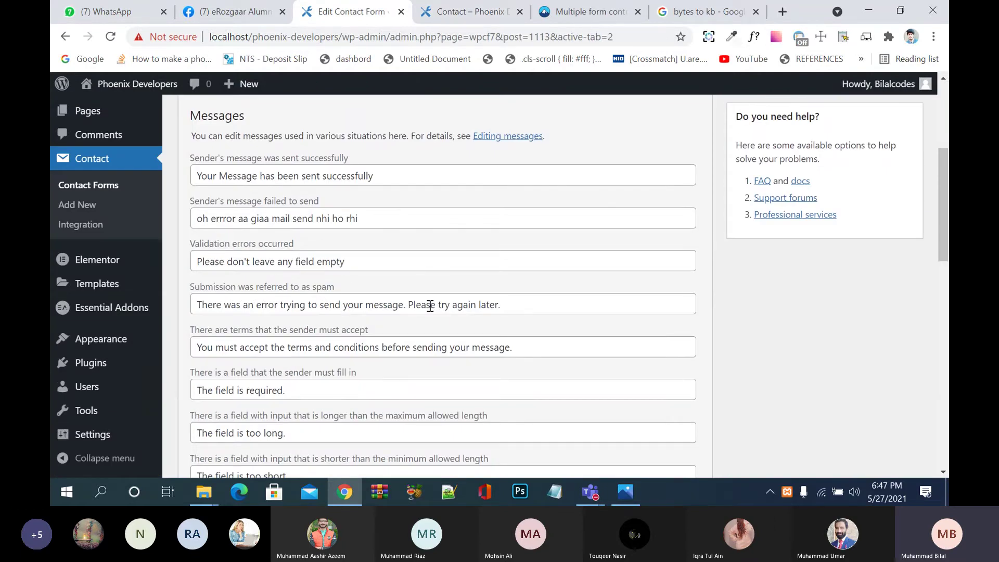
click(552, 302)
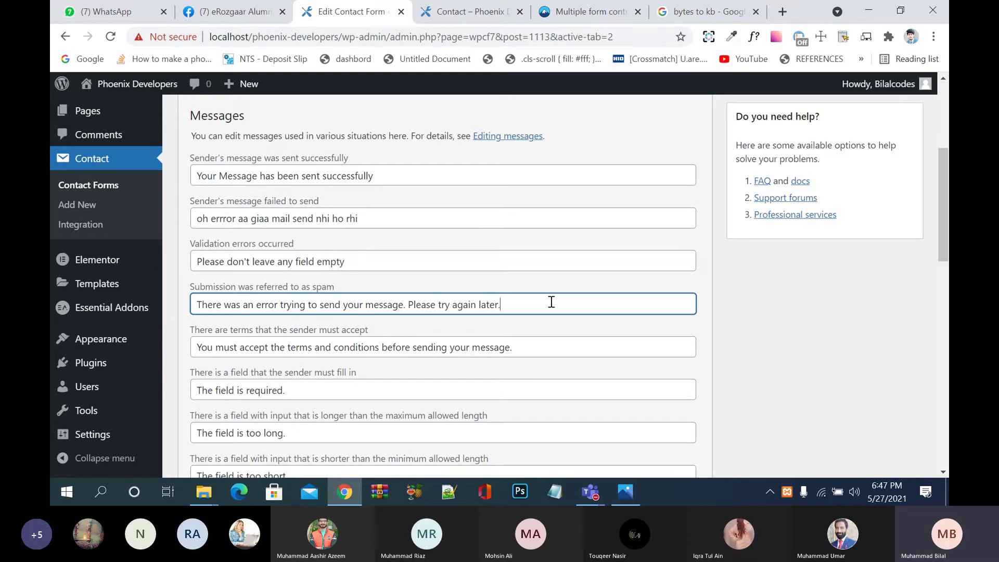
scroll(551, 302, down, 1)
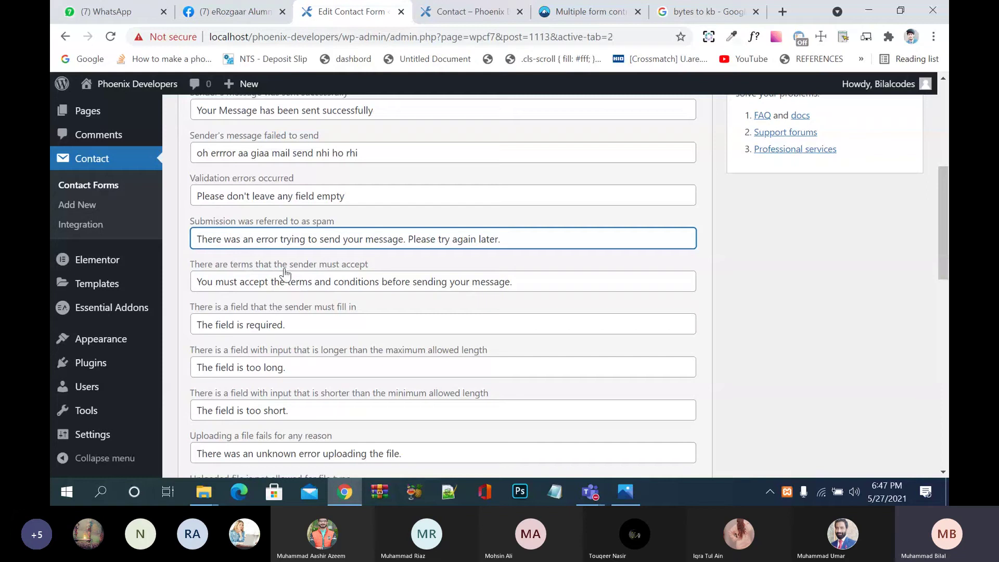
click(243, 287)
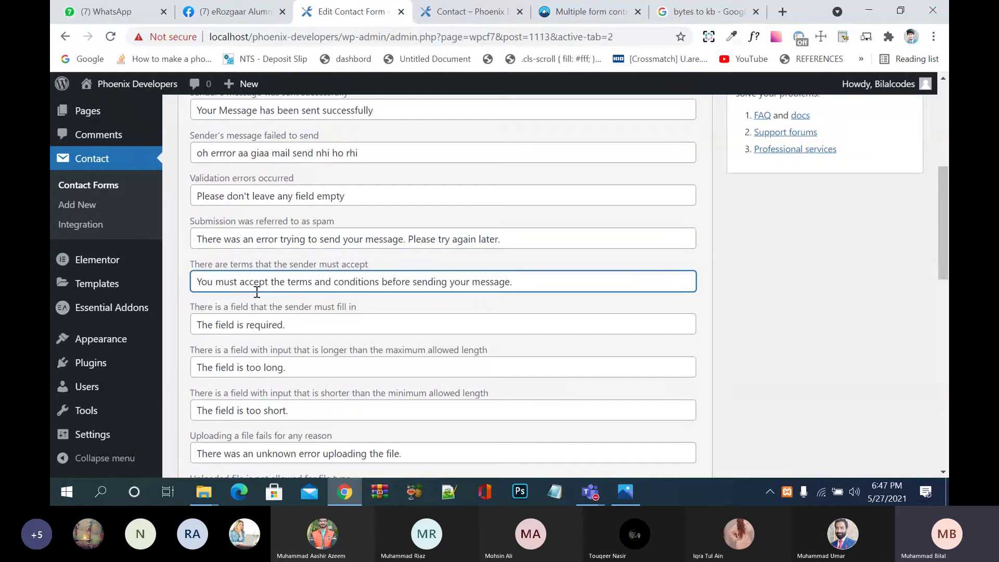
click(539, 287)
Step: Return from Facebook to the live contact preview and untick the terms agreement box
click(195, 17)
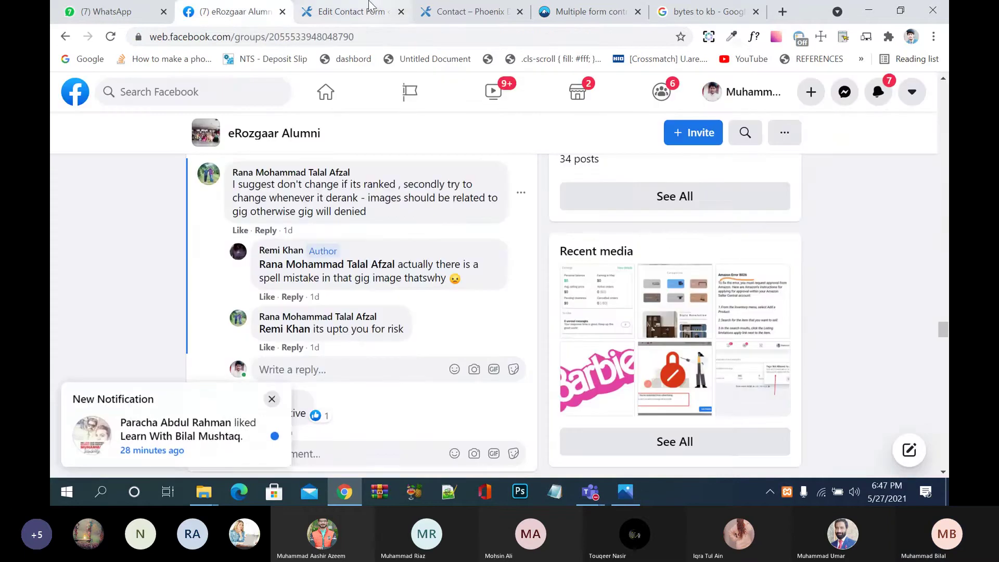
click(368, 12)
click(462, 13)
click(551, 244)
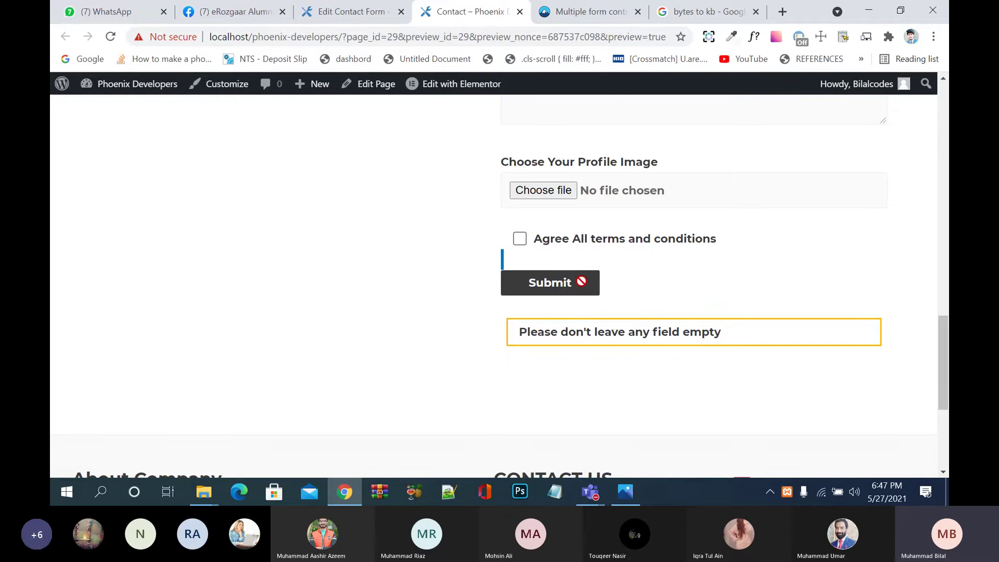
Step: Open DevTools on the contact page and delete the Submit button's disabled attribute
right_click(340, 262)
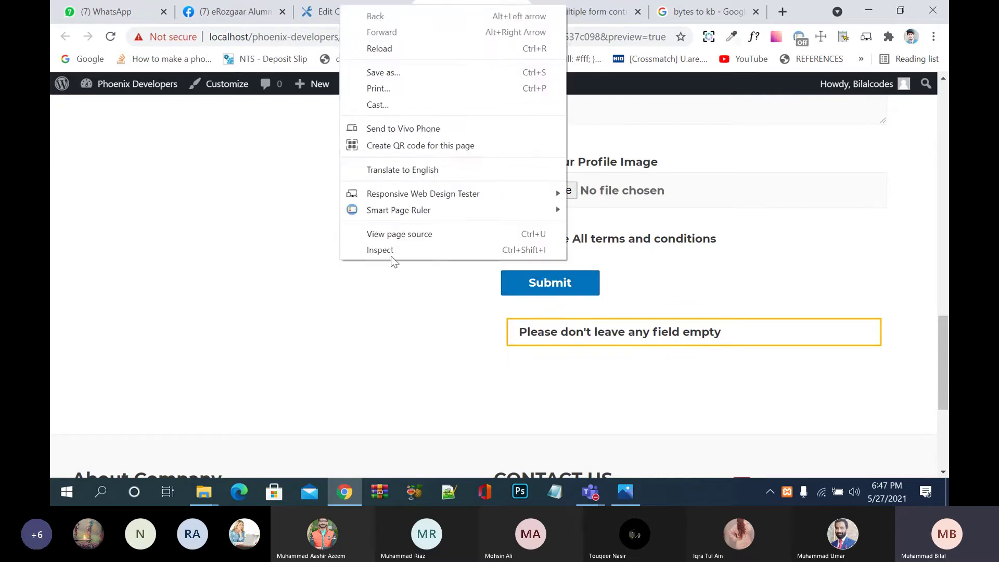
click(394, 252)
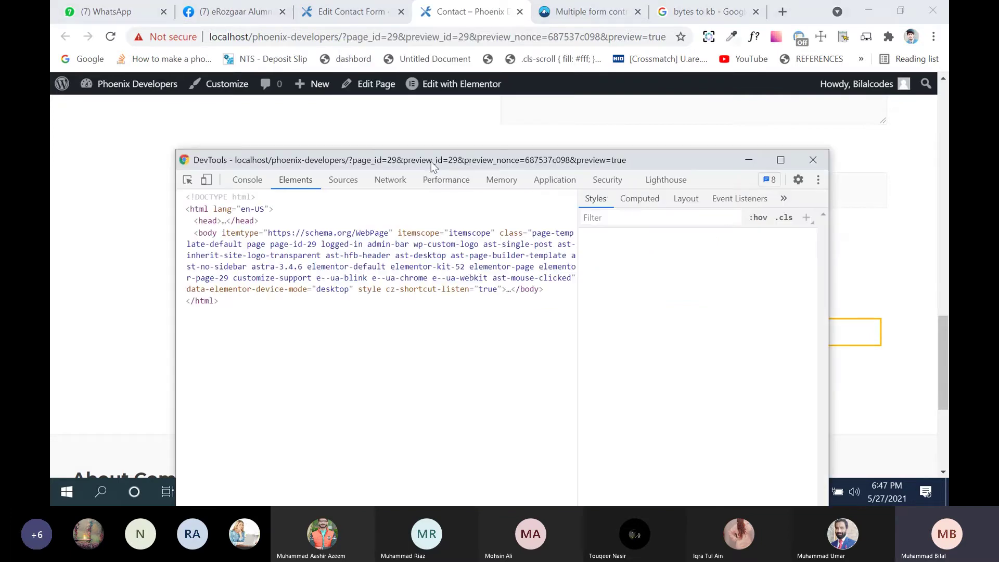
drag(439, 162, 701, 322)
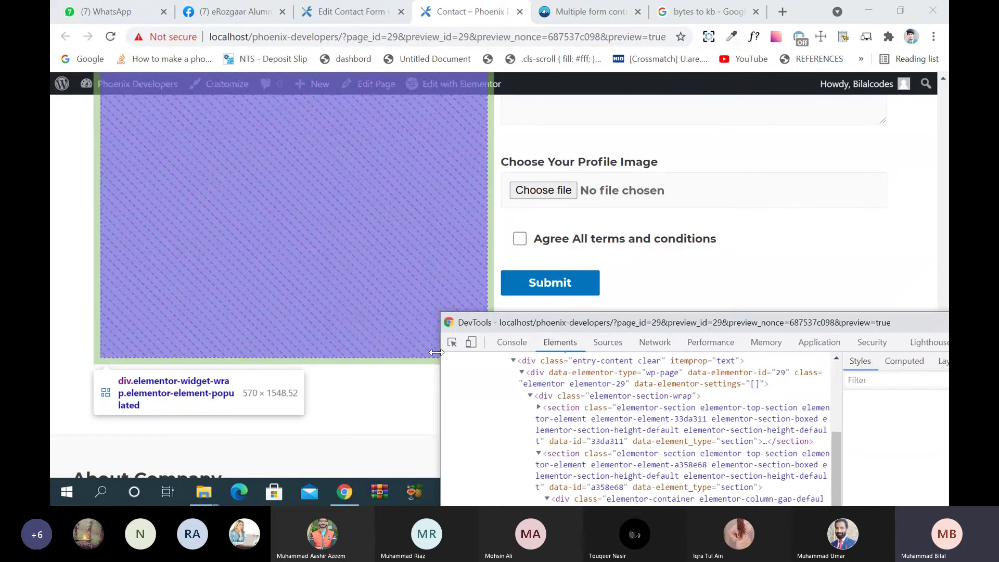
click(451, 342)
click(564, 271)
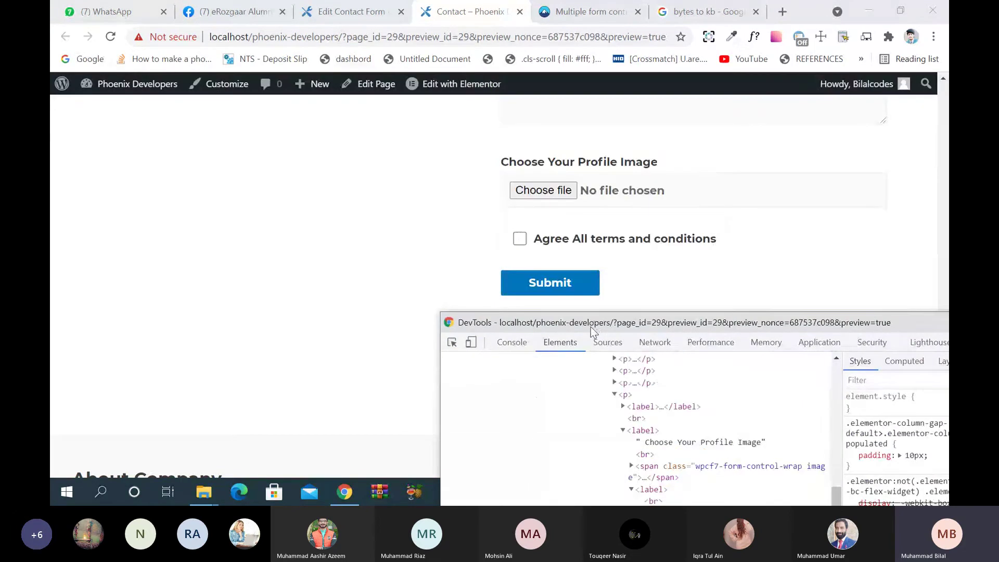
drag(592, 325, 68, 154)
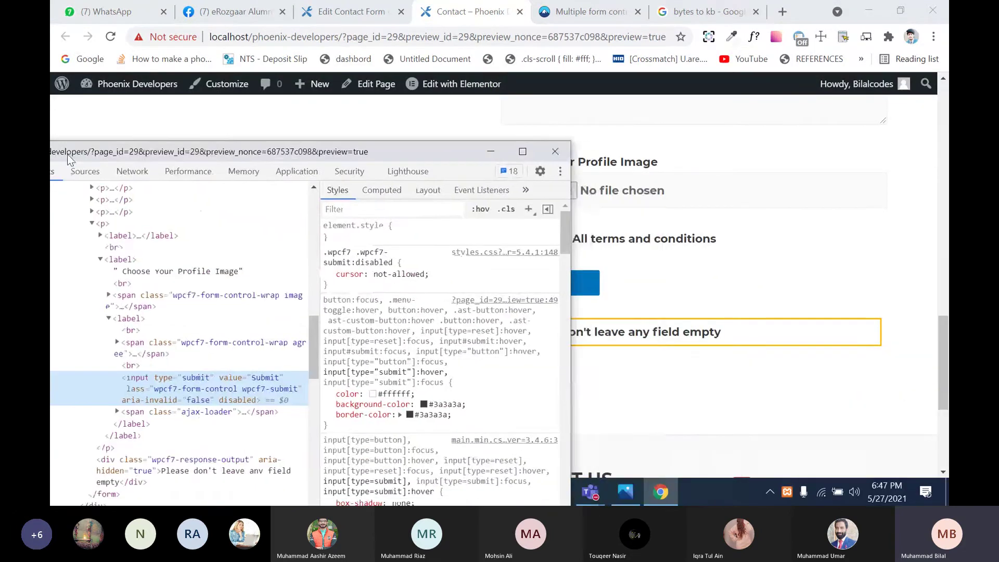
double_click(221, 398)
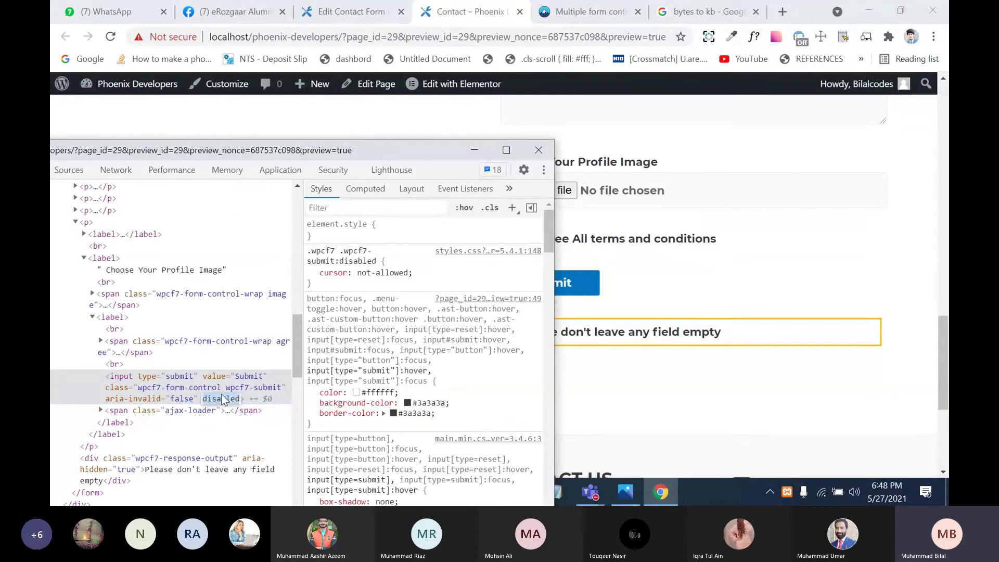
key(BackSpace)
Step: Submit the form without accepting the terms, then close DevTools
click(241, 353)
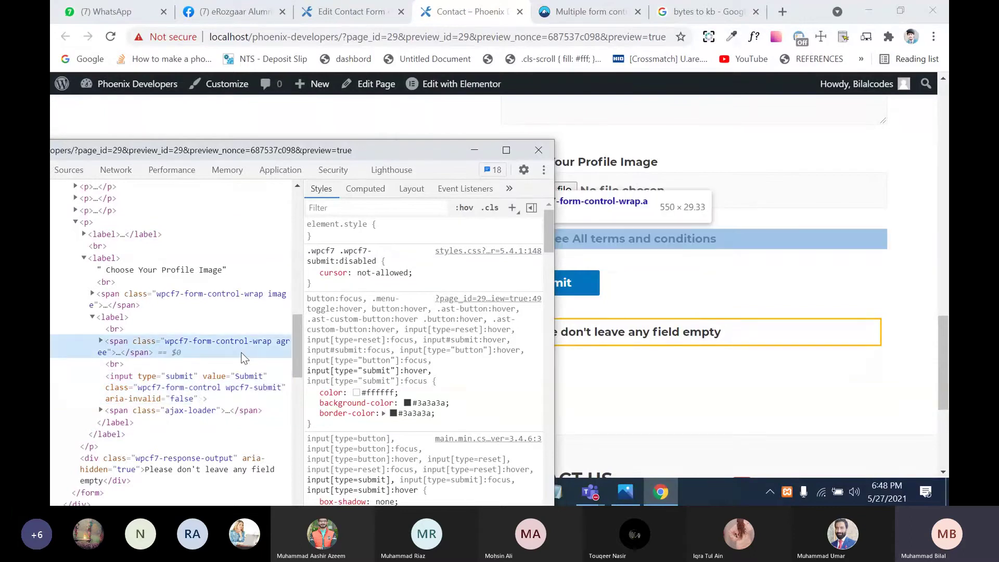
drag(406, 147, 291, 127)
click(588, 284)
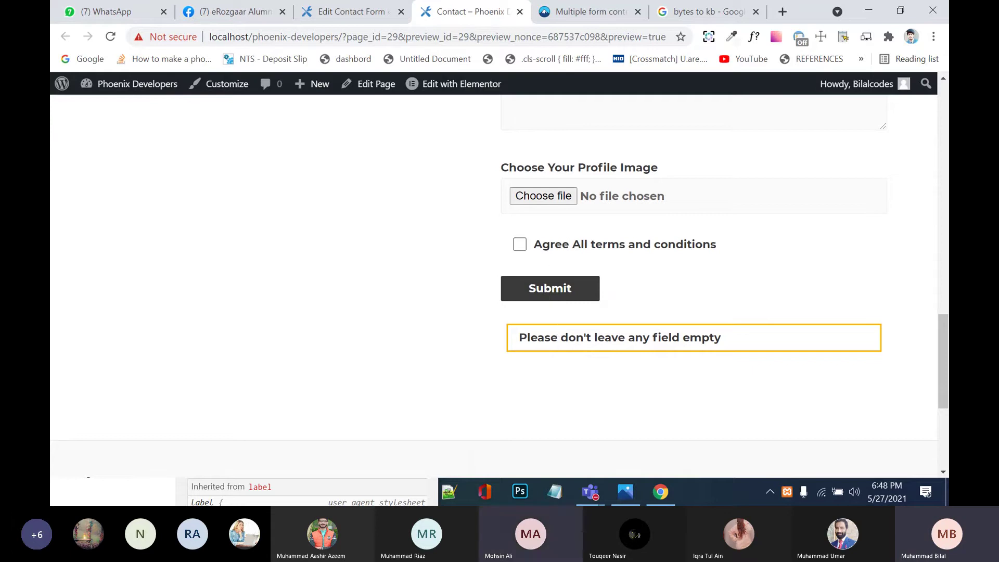
click(661, 492)
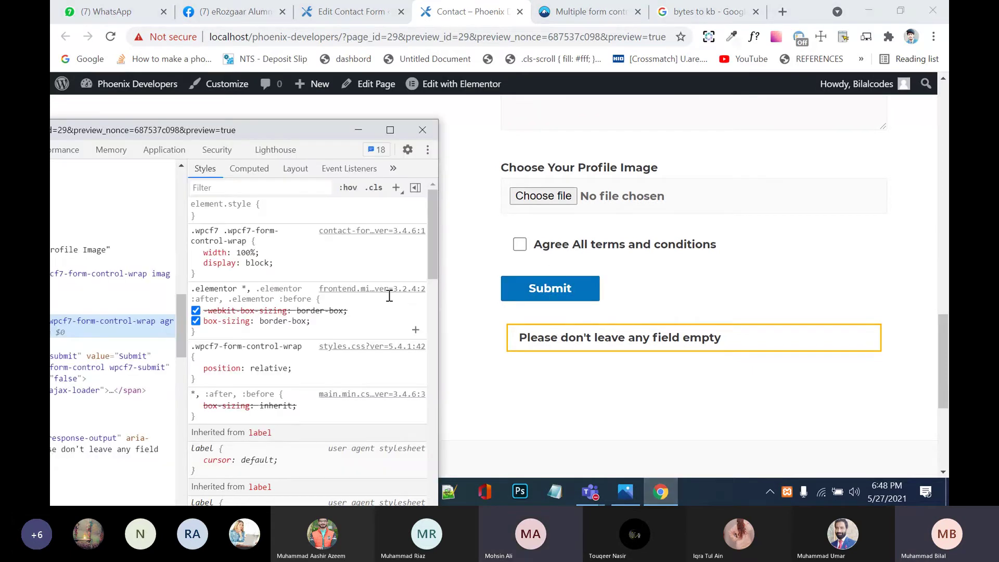
click(423, 129)
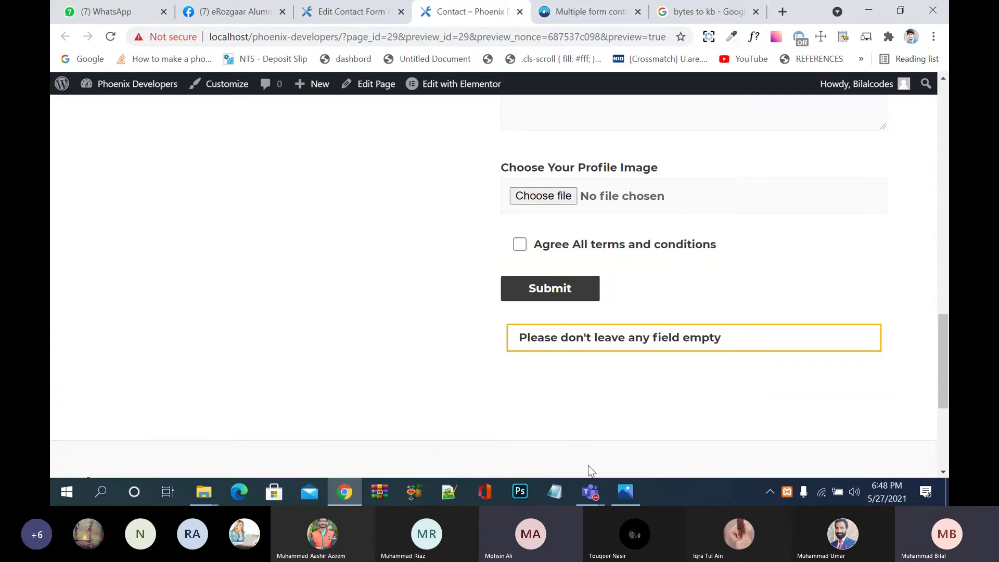
click(592, 490)
Step: Mute all attendees in the Erozgar Technical Batch 3 meeting, then minimize Teams
click(605, 428)
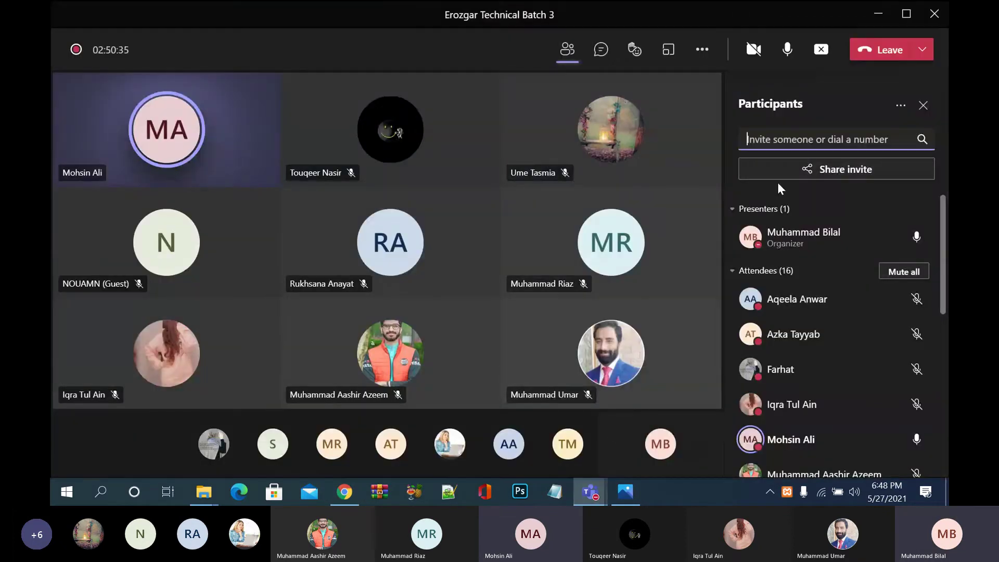
click(892, 269)
click(587, 270)
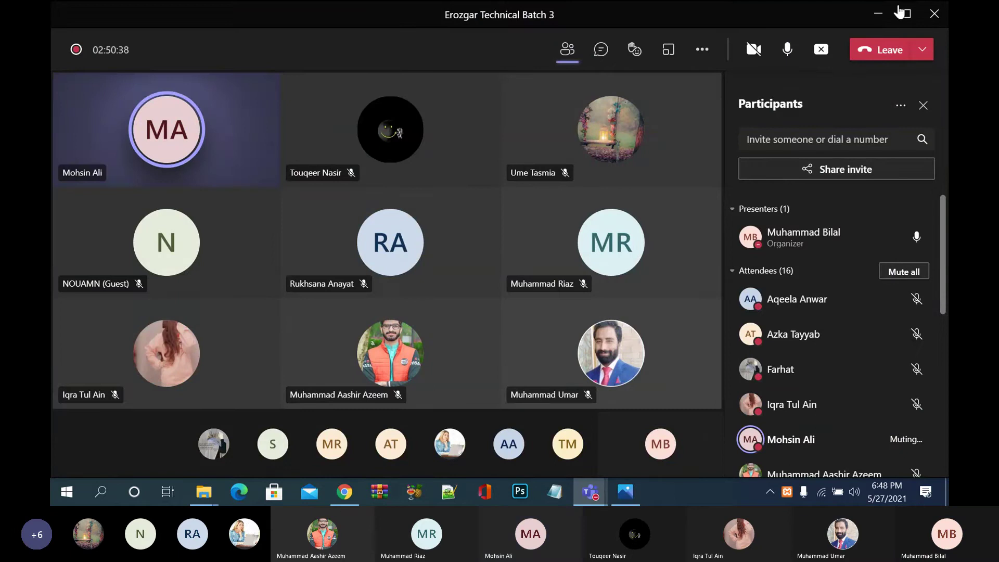
click(879, 17)
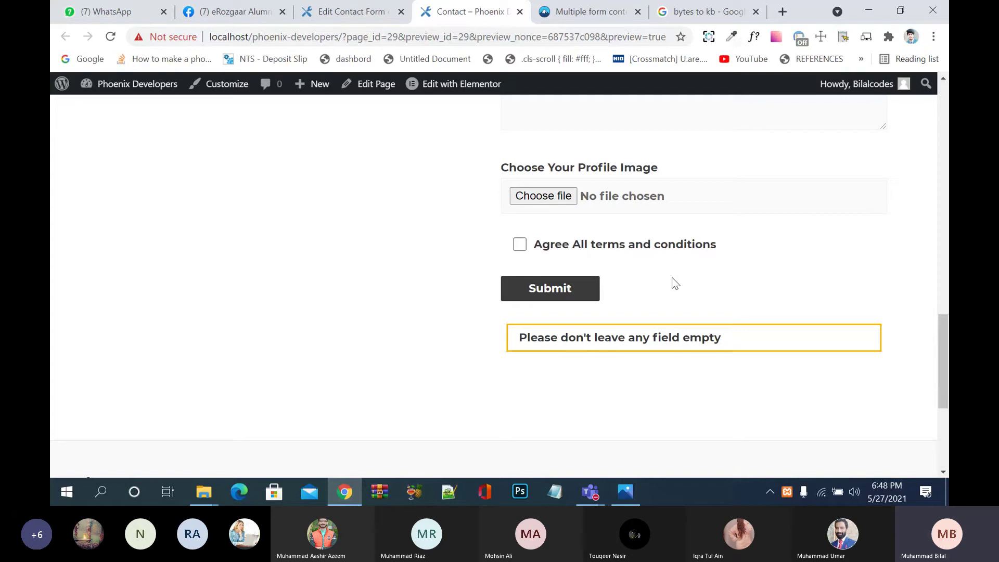
Step: Fill in the name, email and Subject fields with placeholder text
scroll(675, 284, up, 15)
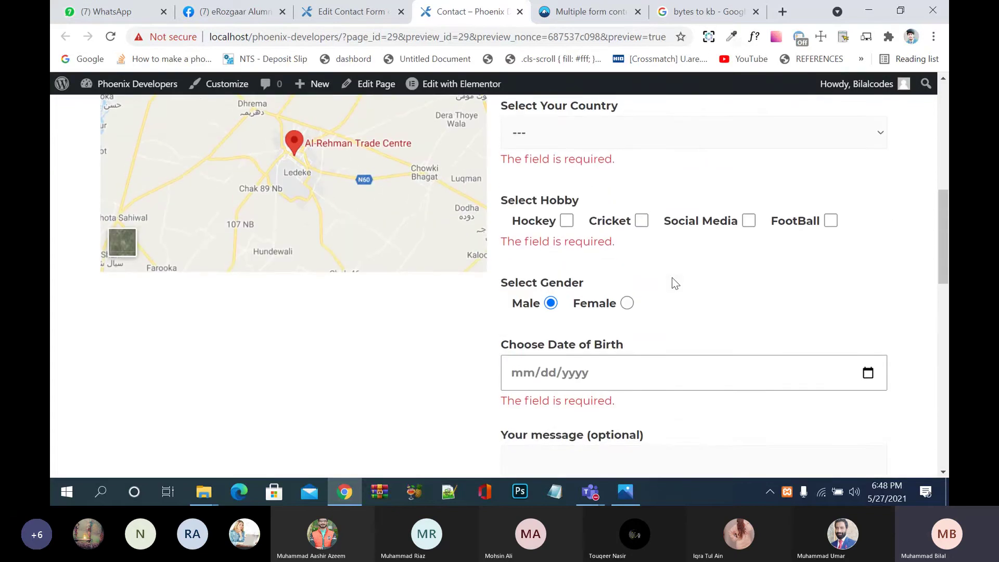
scroll(675, 283, up, 2)
scroll(599, 156, up, 4)
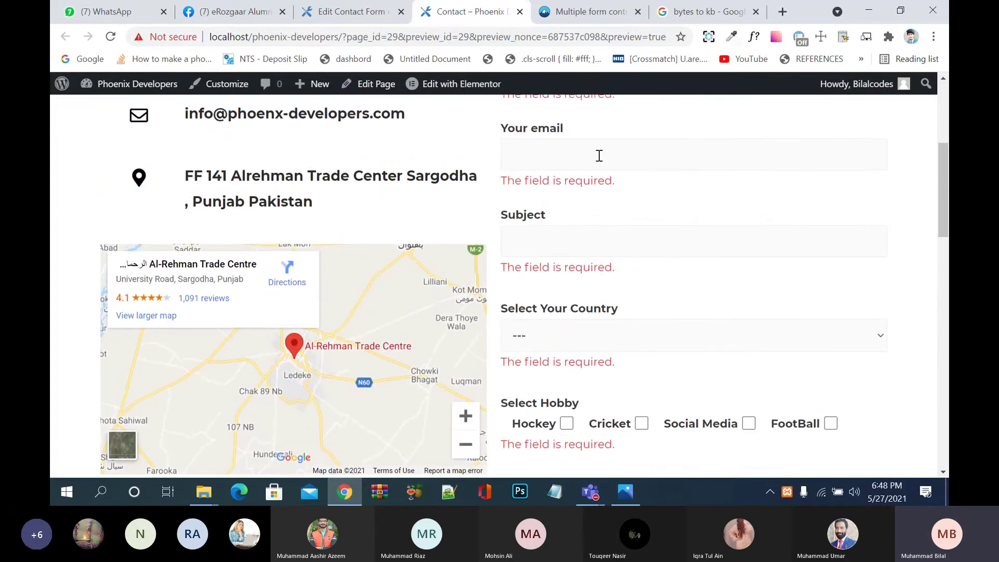
click(597, 285)
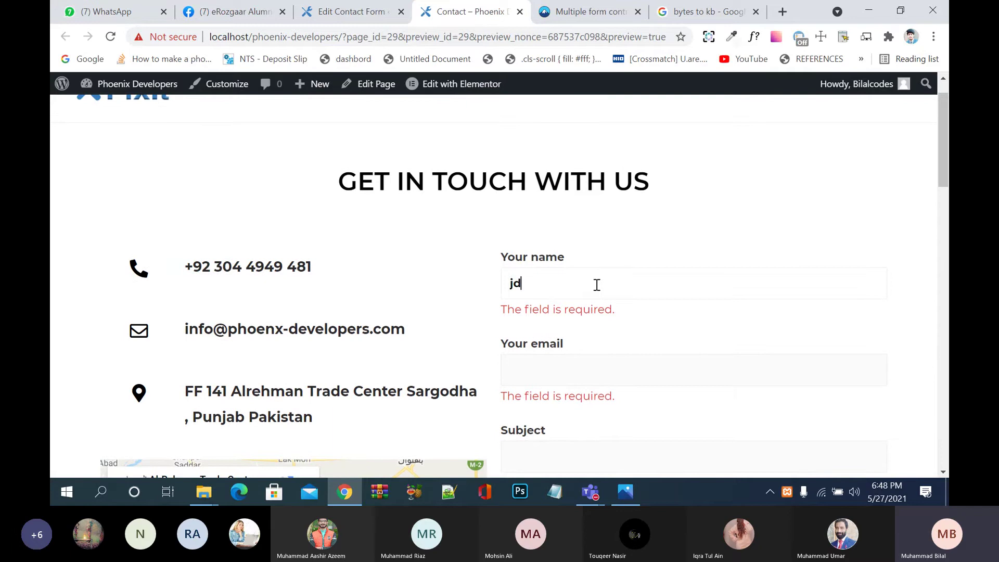
text(j j jd j@)
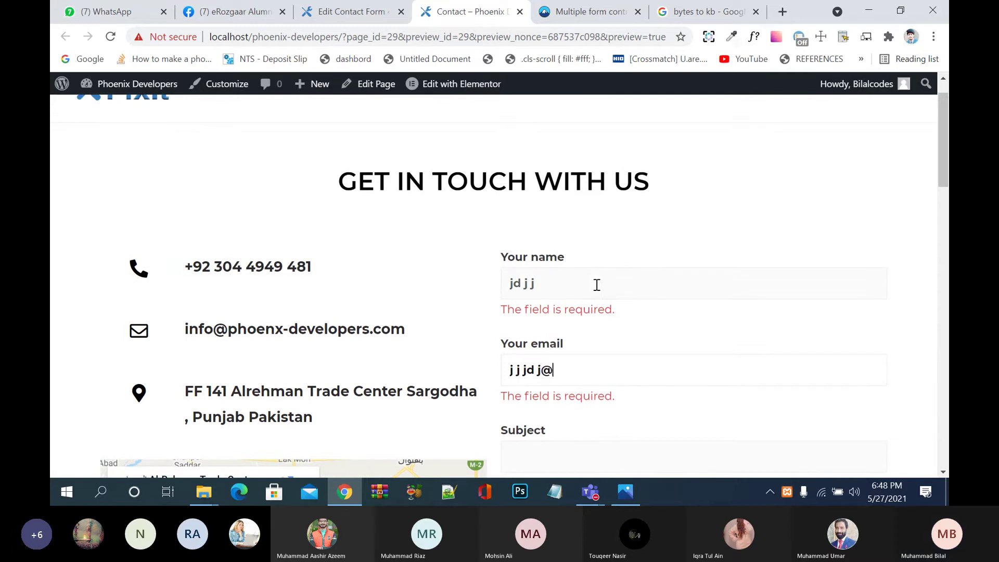
text(gmail.cddj)
key(Tab)
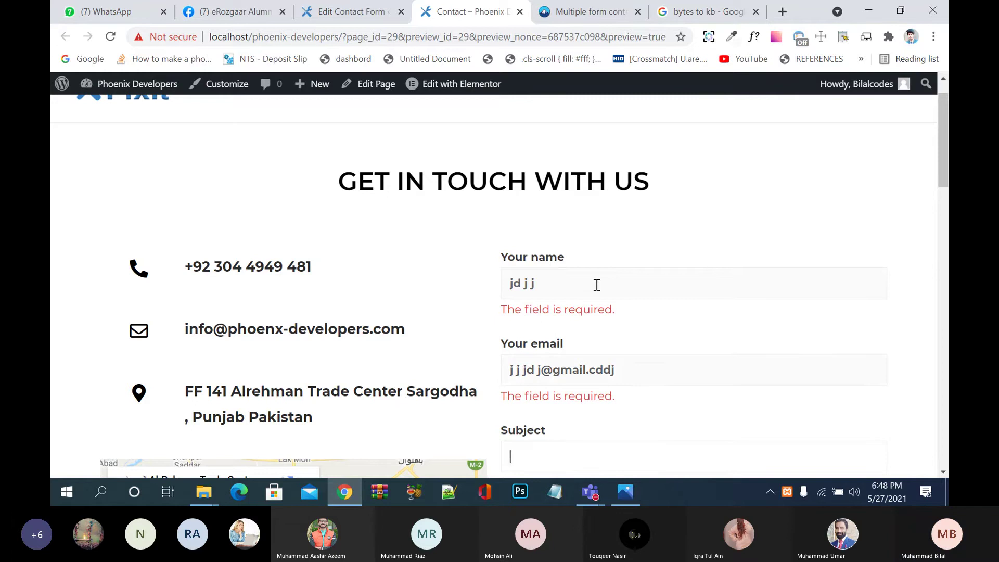
text(hhvhv)
key(Tab)
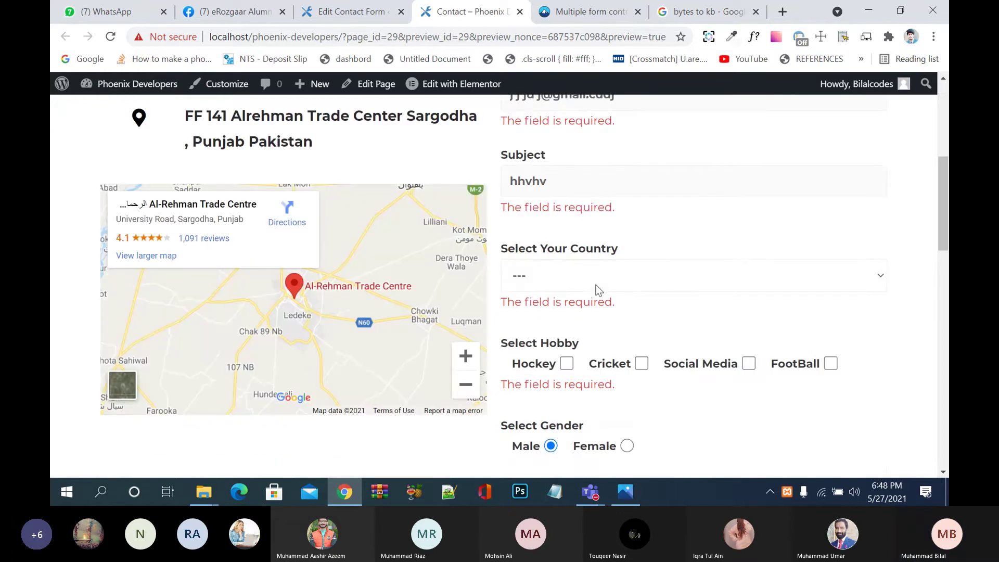
Step: Choose USA as the country, tick Cricket, set birth date 15 May 2002, and type a message
click(571, 292)
click(649, 342)
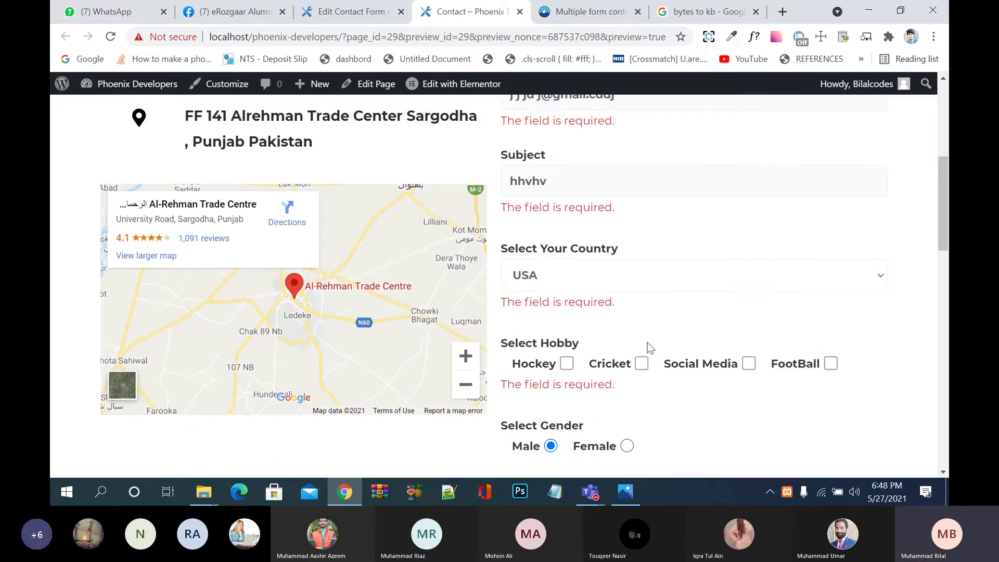
click(642, 363)
scroll(644, 380, down, 5)
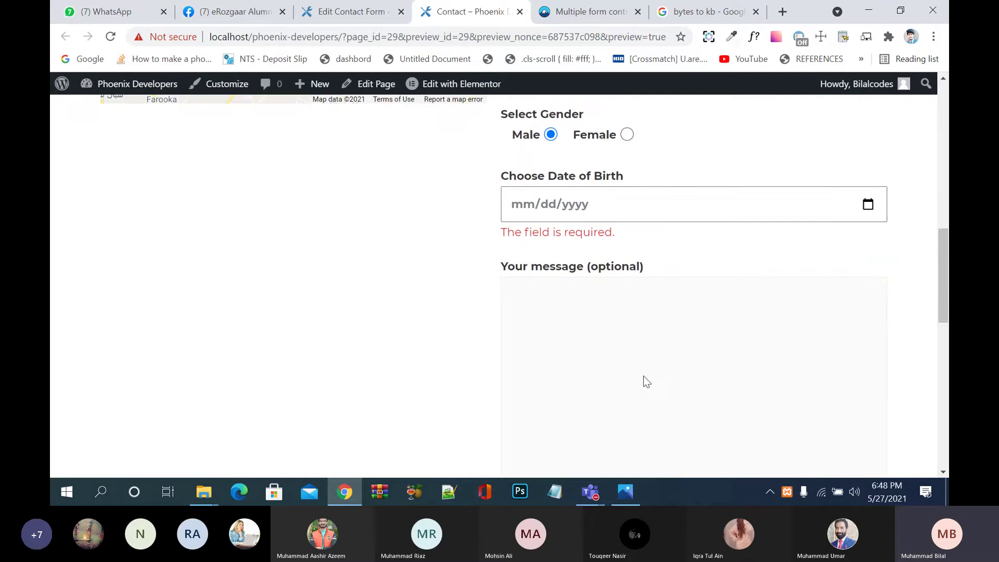
click(869, 204)
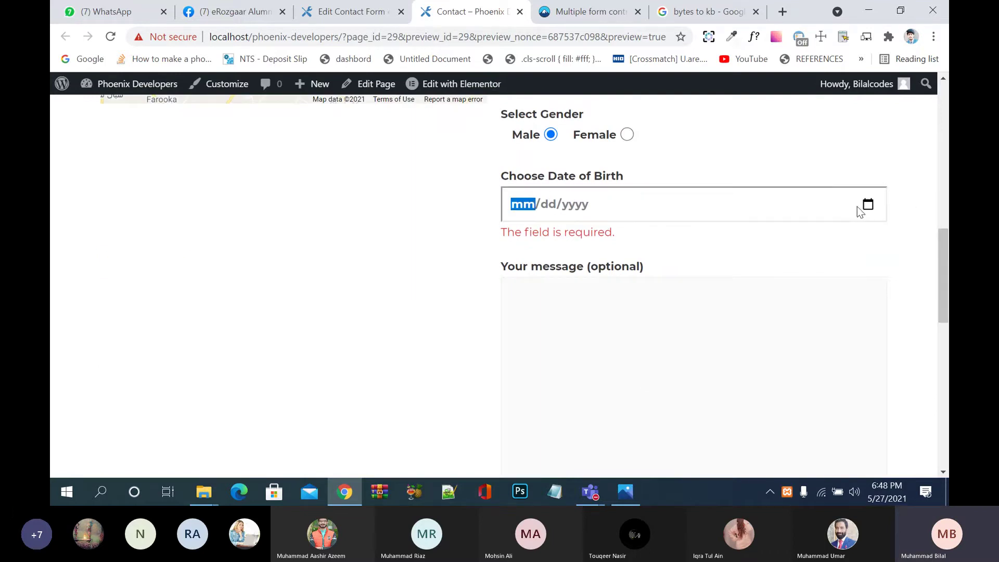
click(868, 204)
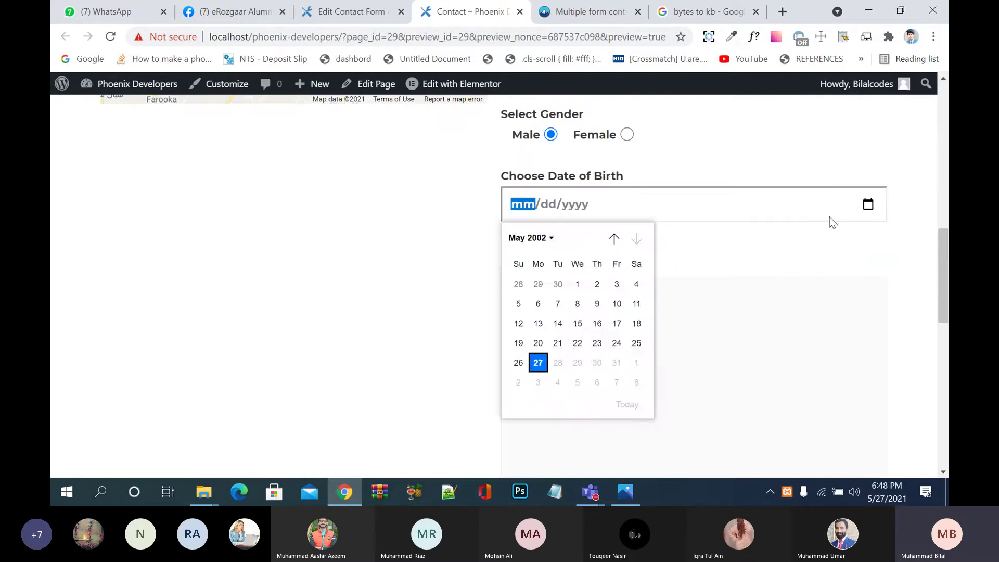
click(579, 323)
click(630, 345)
text(mdjdjdjd)
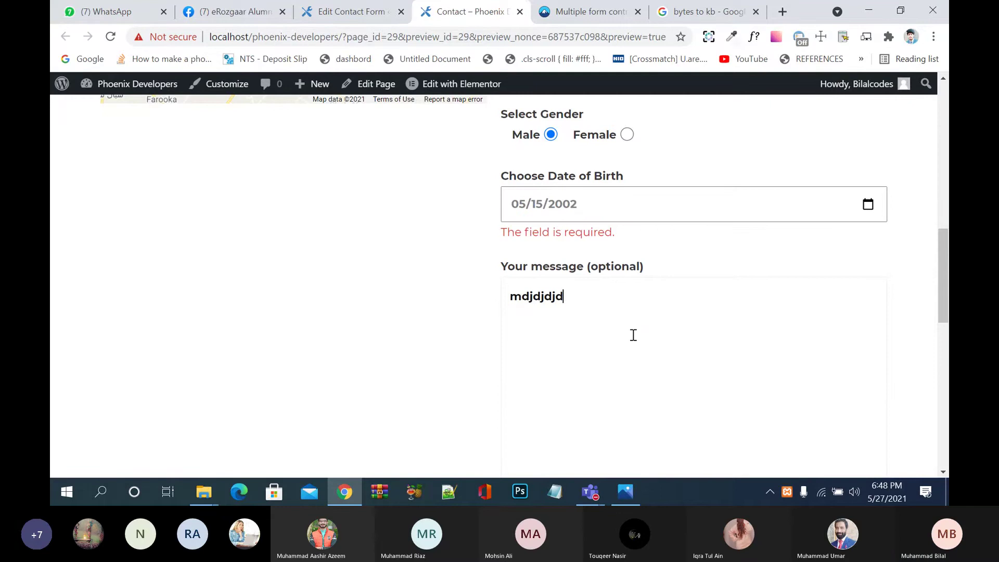
Step: Attach the downloaded PNG as the profile image and submit the form
scroll(633, 335, down, 1)
scroll(633, 335, down, 2)
click(560, 361)
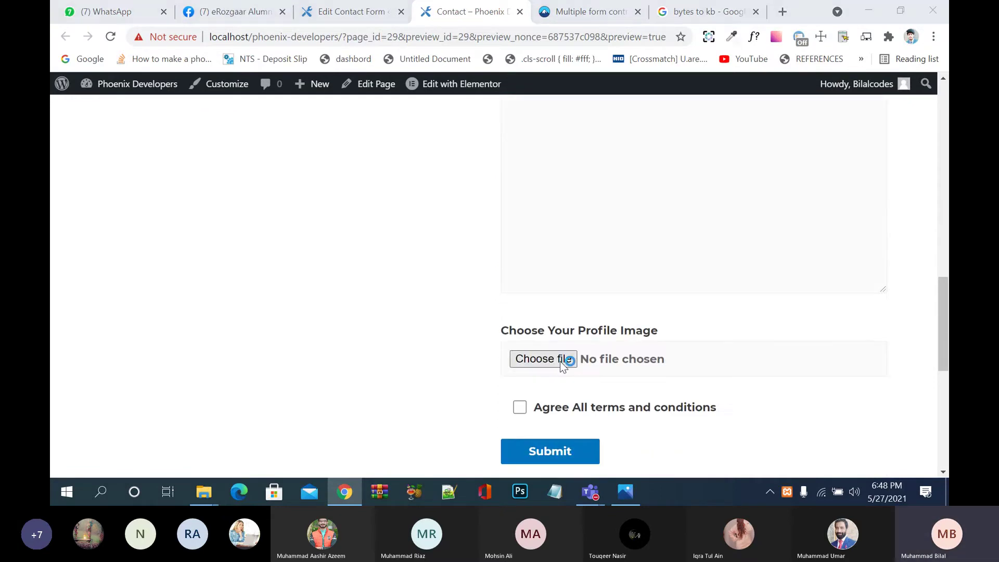
click(215, 139)
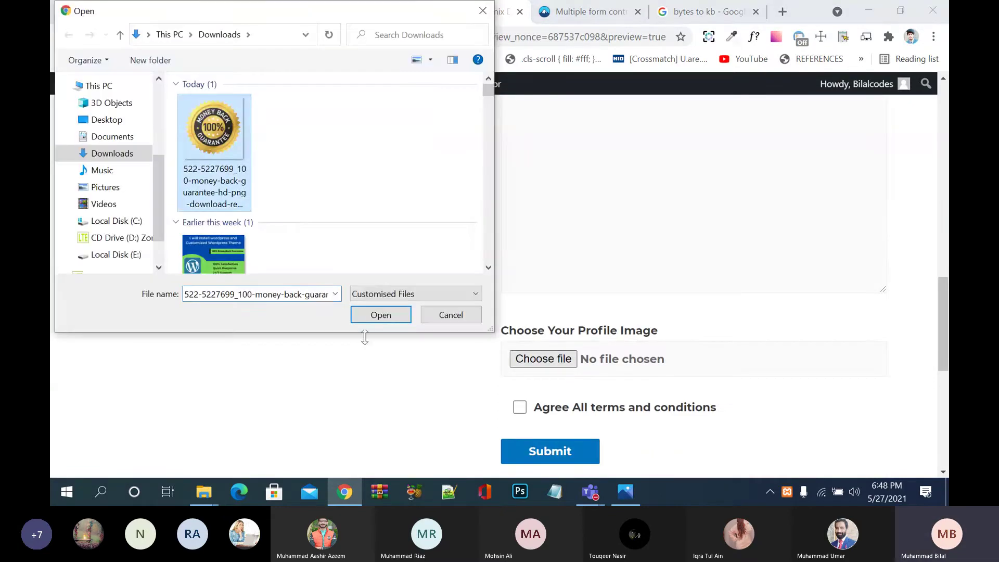
click(379, 314)
click(533, 451)
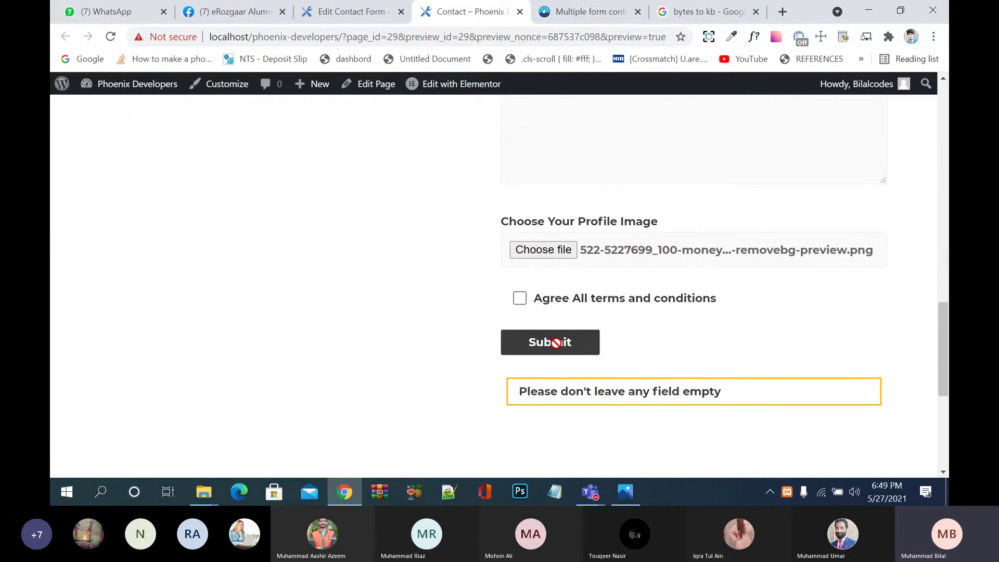
Step: Open Chrome DevTools on the contact form and position its window
right_click(697, 323)
click(722, 312)
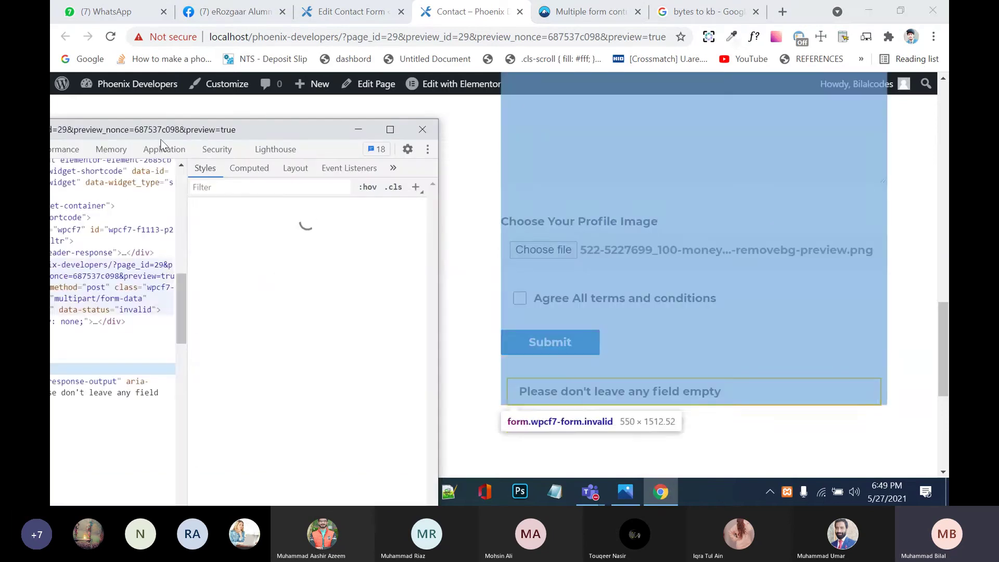
drag(164, 131, 321, 198)
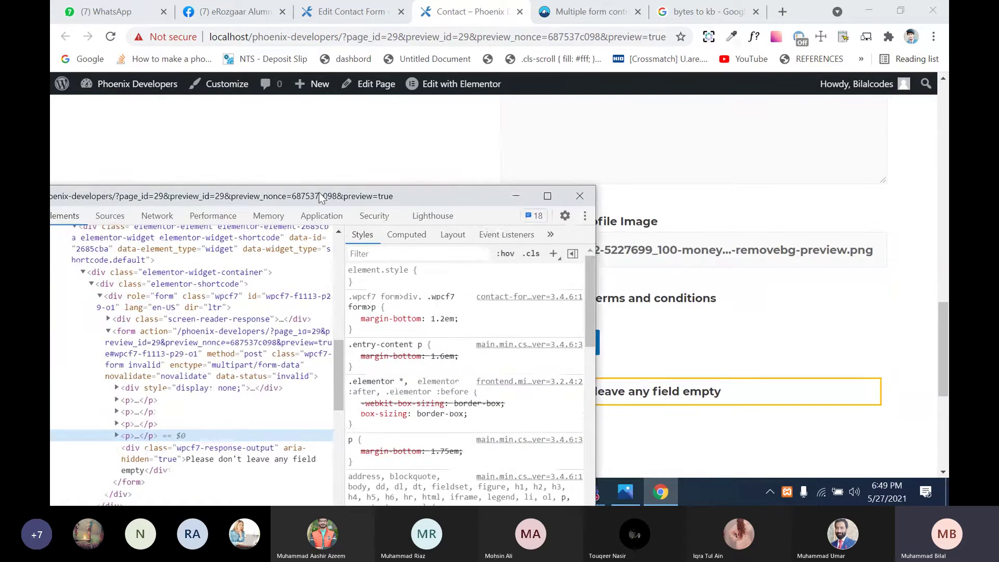
drag(105, 194, 177, 192)
drag(73, 196, 246, 254)
click(352, 168)
click(351, 168)
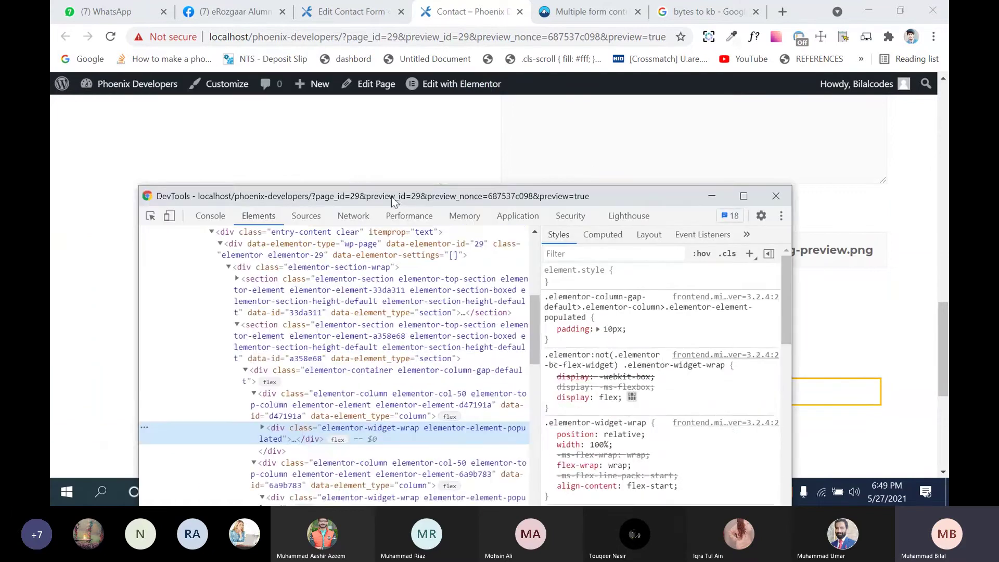
drag(392, 196, 550, 388)
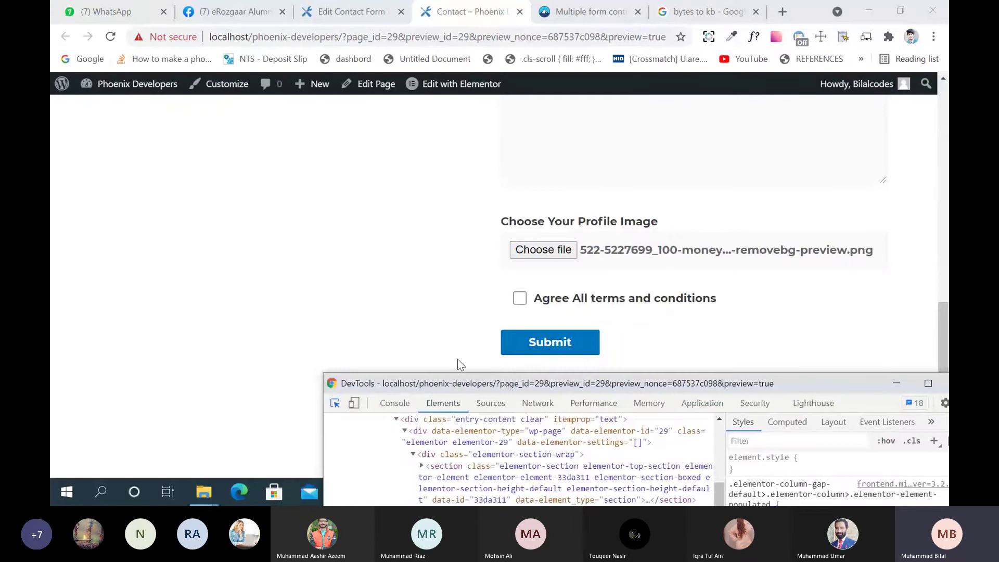
Step: Delete the Submit input's disabled attribute in Elements and hide DevTools
click(518, 343)
drag(524, 387, 286, 170)
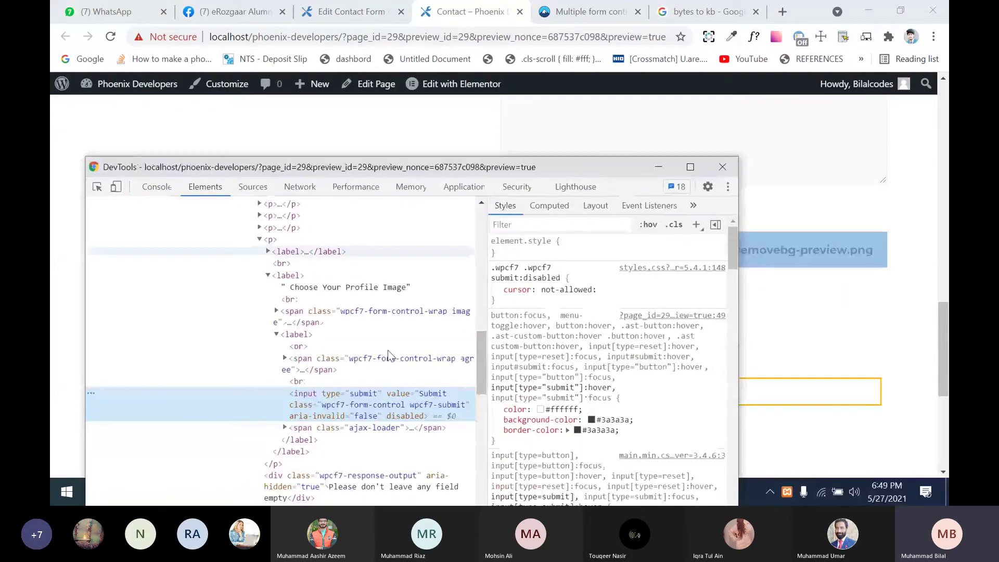
double_click(407, 416)
key(Delete)
click(421, 374)
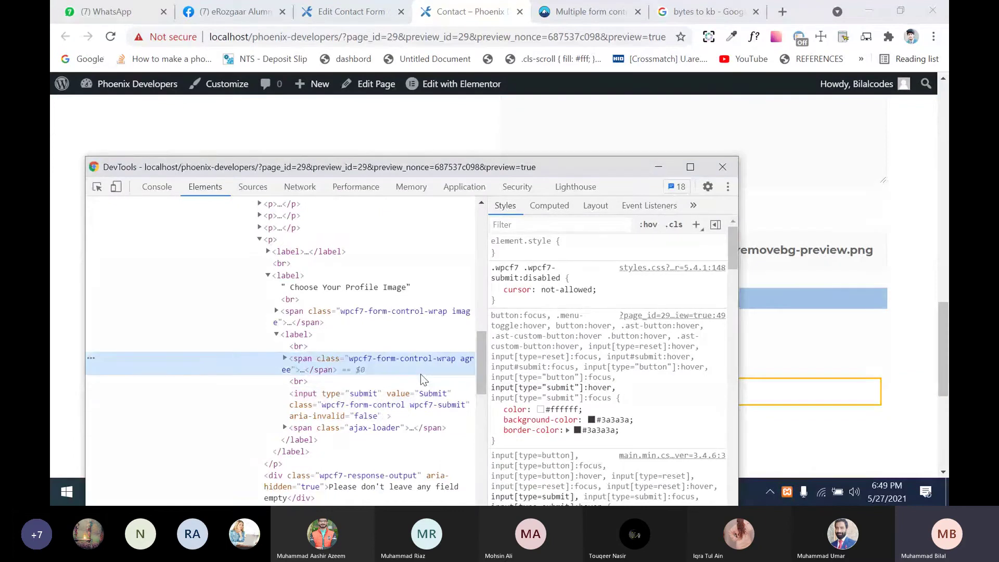
click(661, 170)
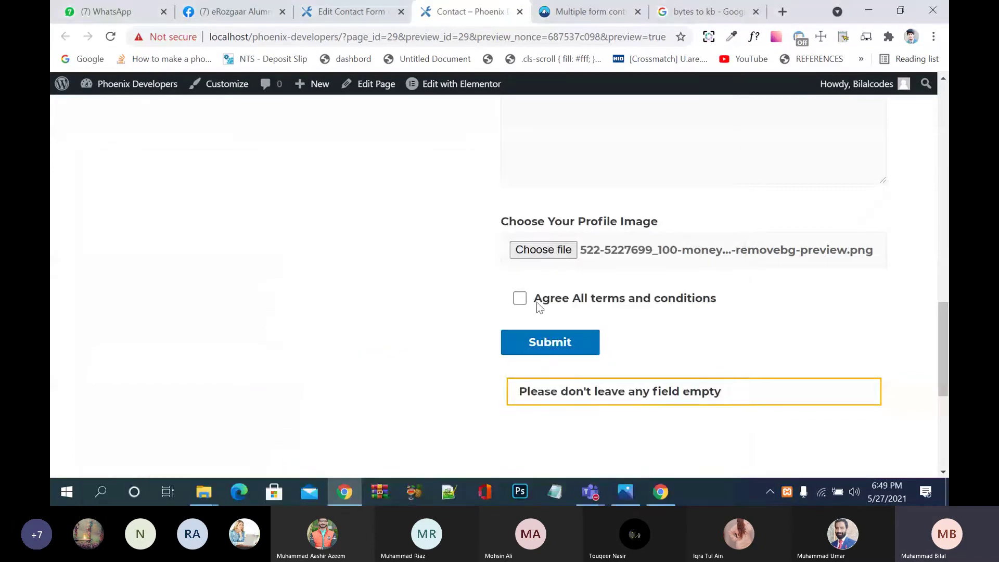
Step: Resubmit, then replace the email with a new sample address and submit once more
click(547, 344)
scroll(546, 345, down, 2)
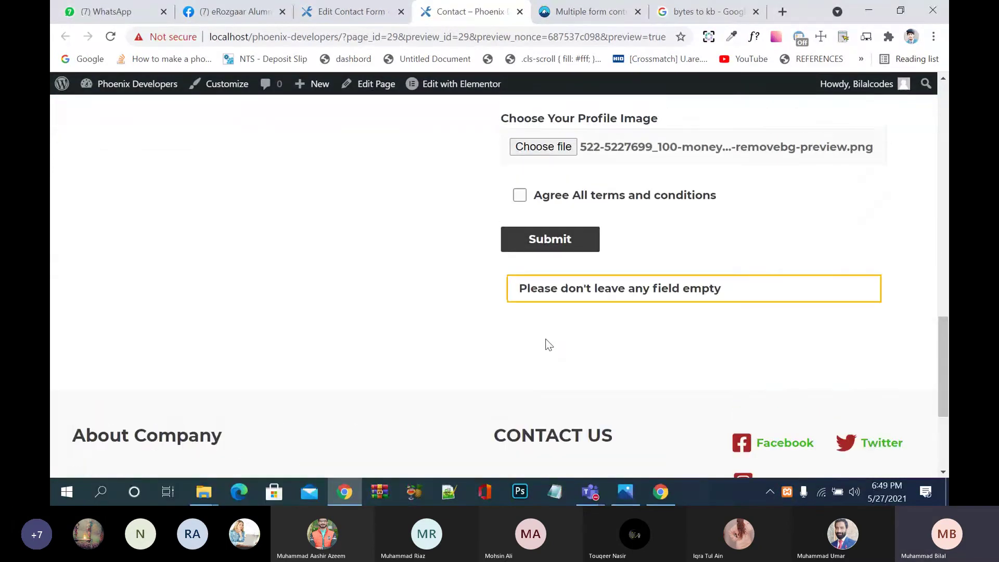
scroll(549, 345, up, 6)
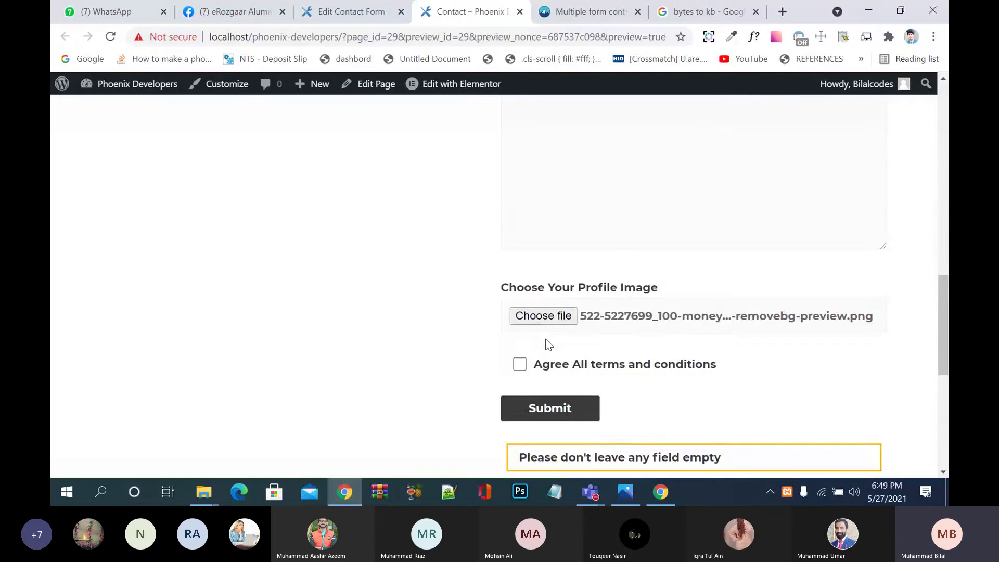
scroll(549, 345, up, 7)
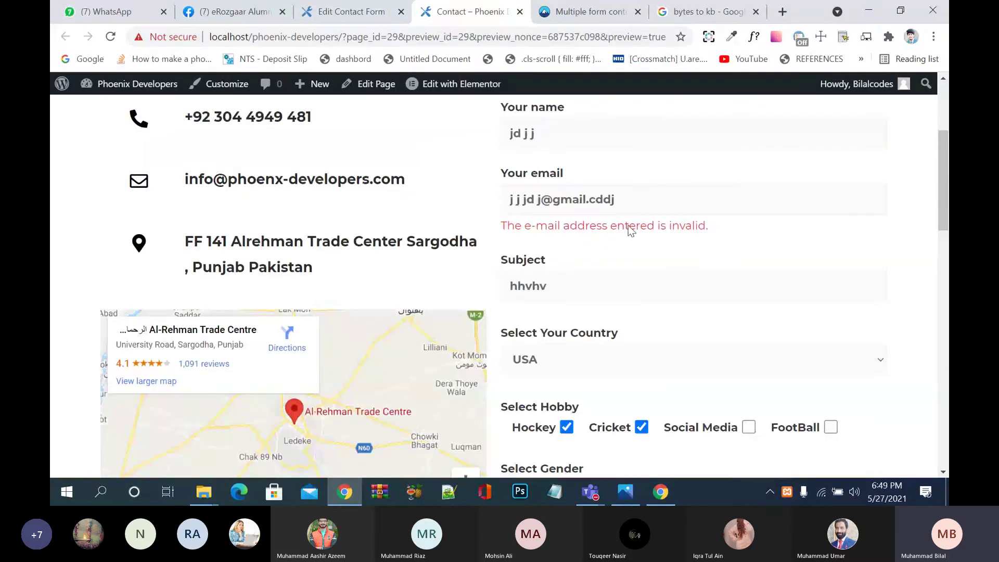
drag(632, 203, 502, 203)
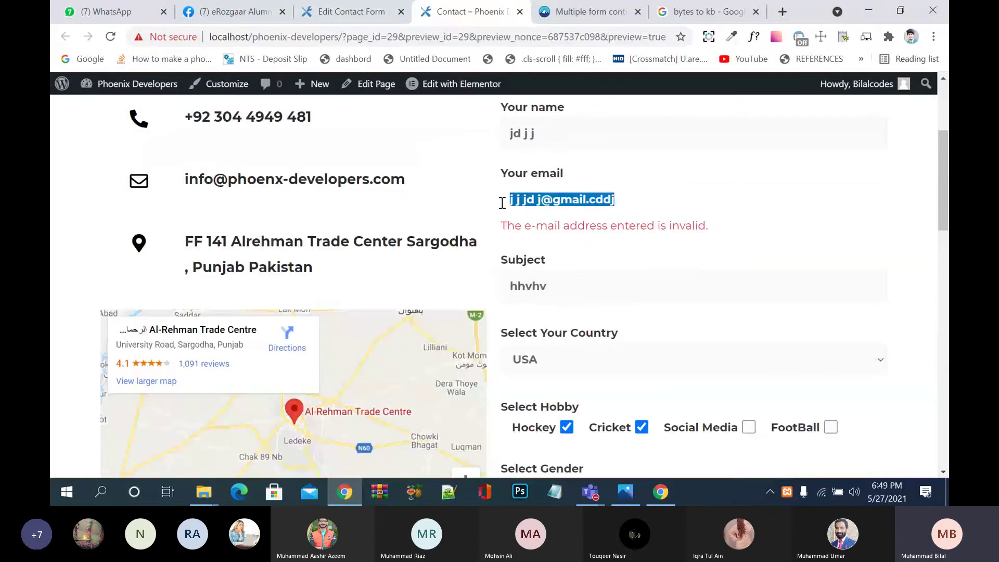
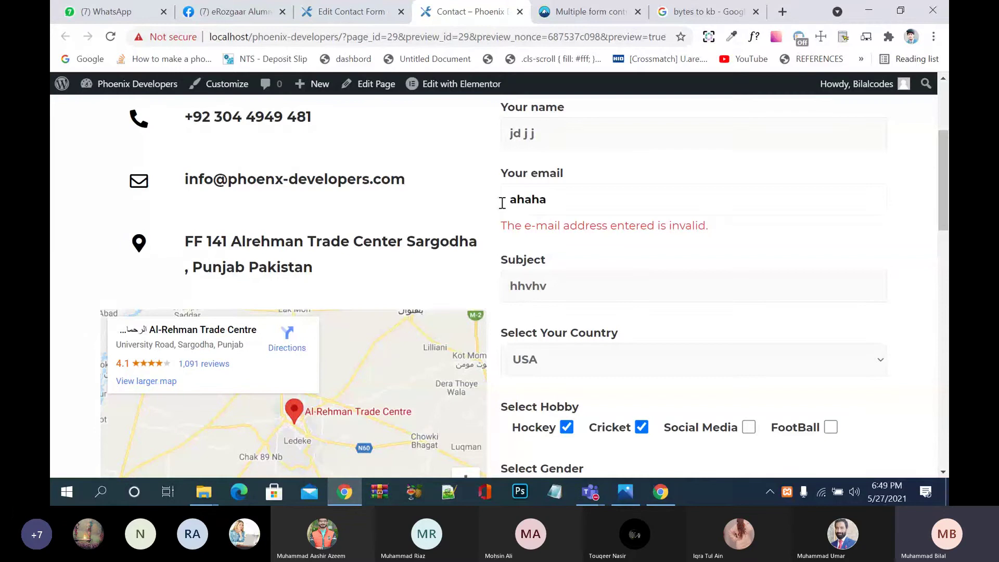
scroll(502, 203, down, 15)
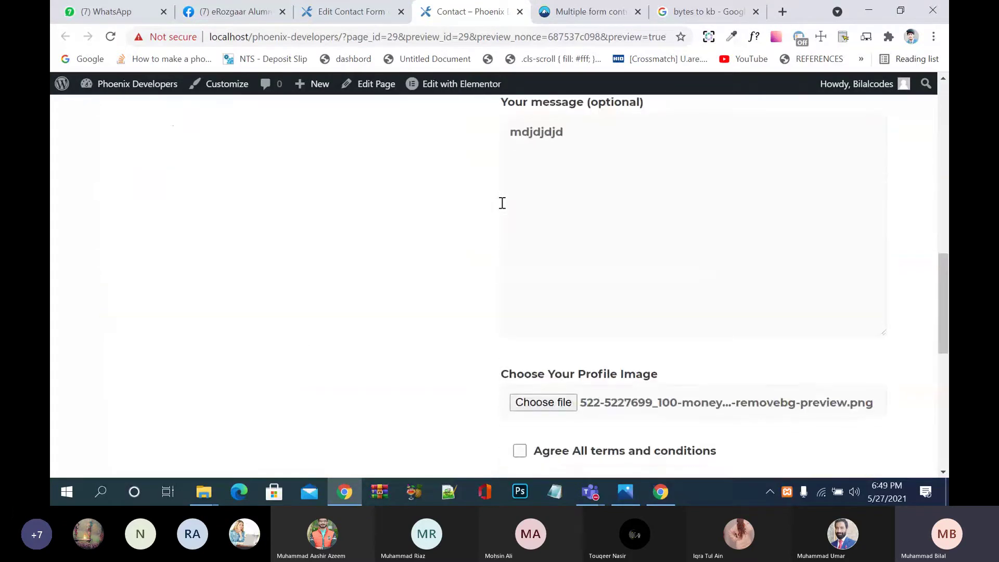
click(530, 249)
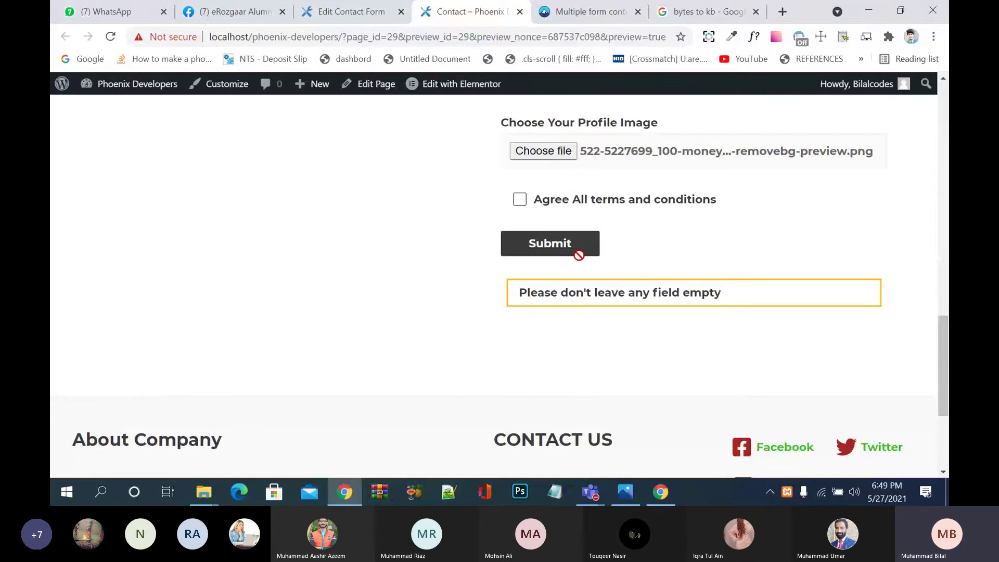
Step: Delete the Submit button's disabled attribute in DevTools and resubmit to get the accept-terms notice
right_click(675, 245)
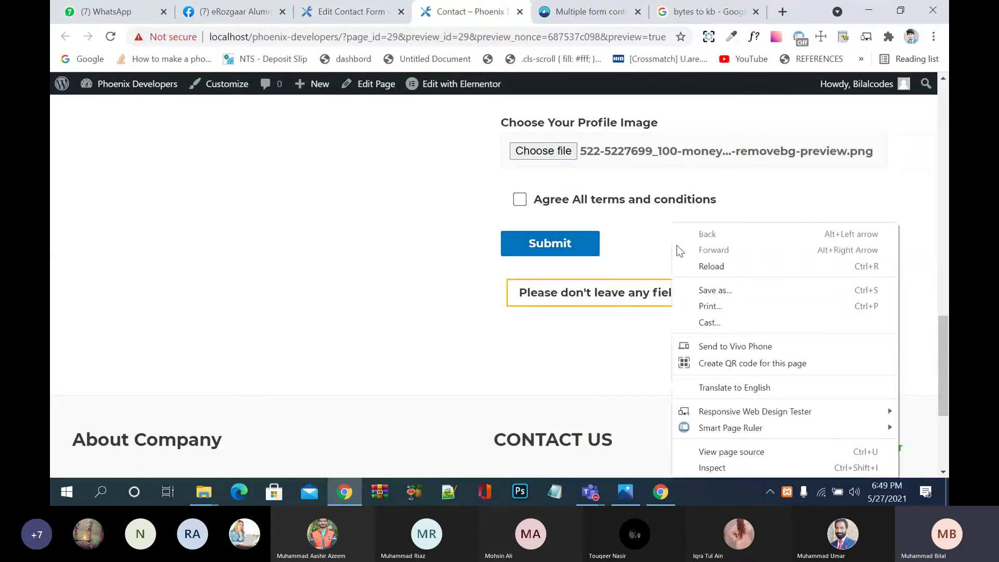
click(779, 469)
double_click(397, 416)
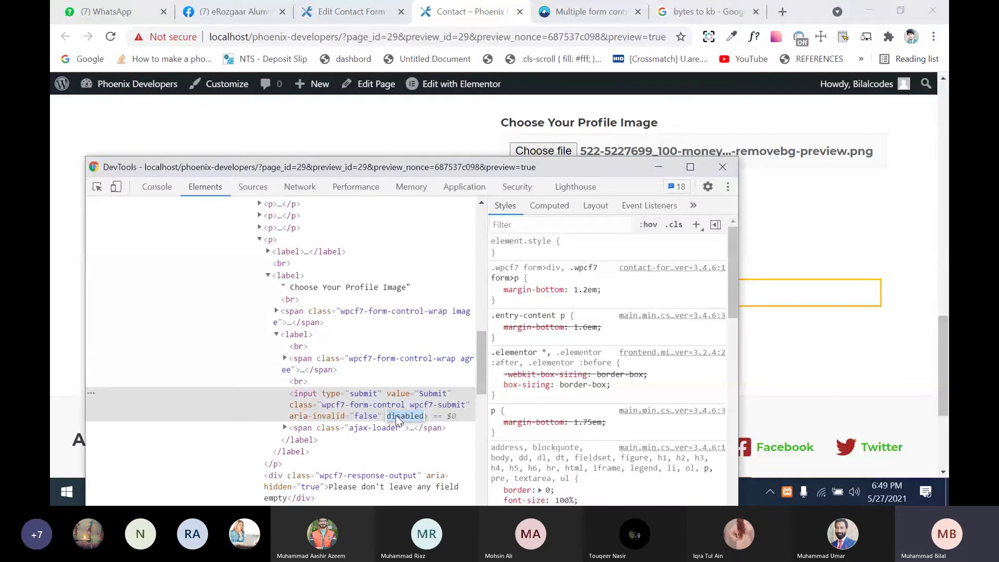
key(Delete)
key(Return)
click(658, 167)
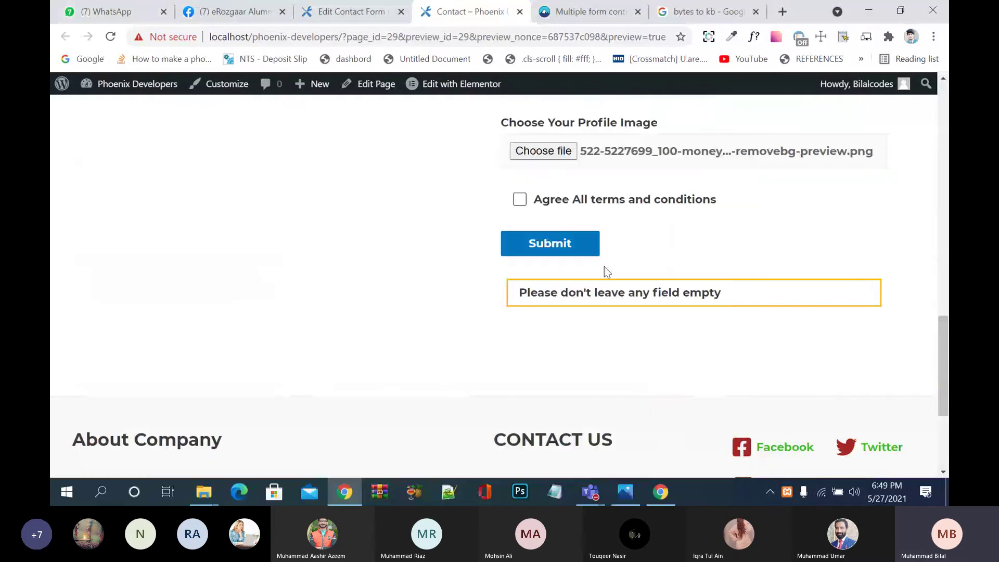
click(562, 245)
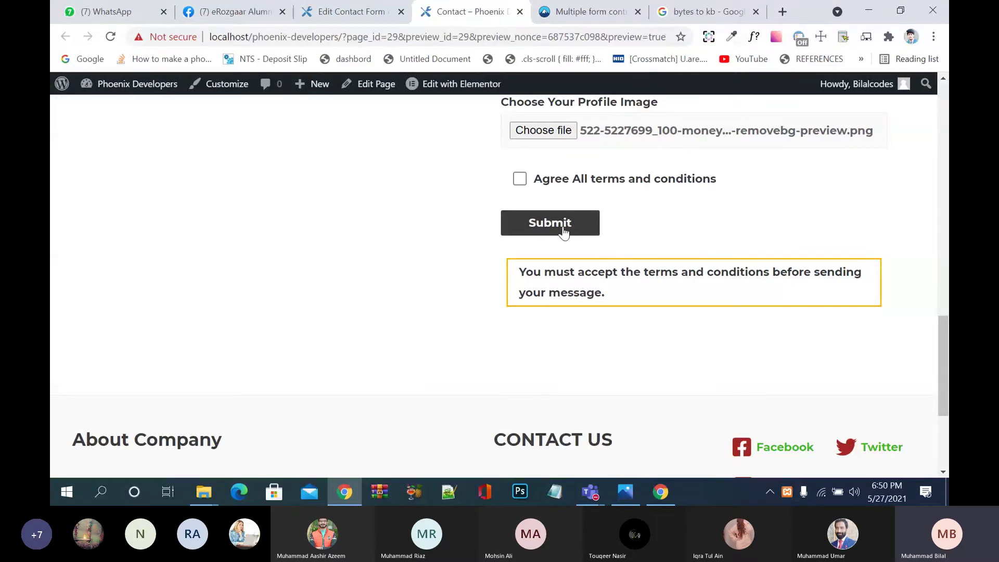
click(588, 12)
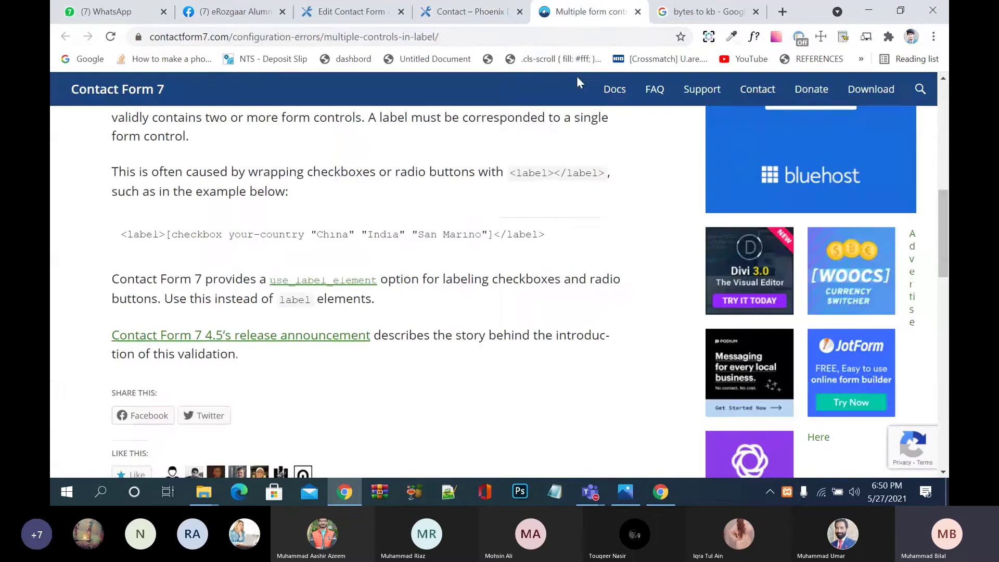
key(ctrl+Tab)
key(ctrl+3)
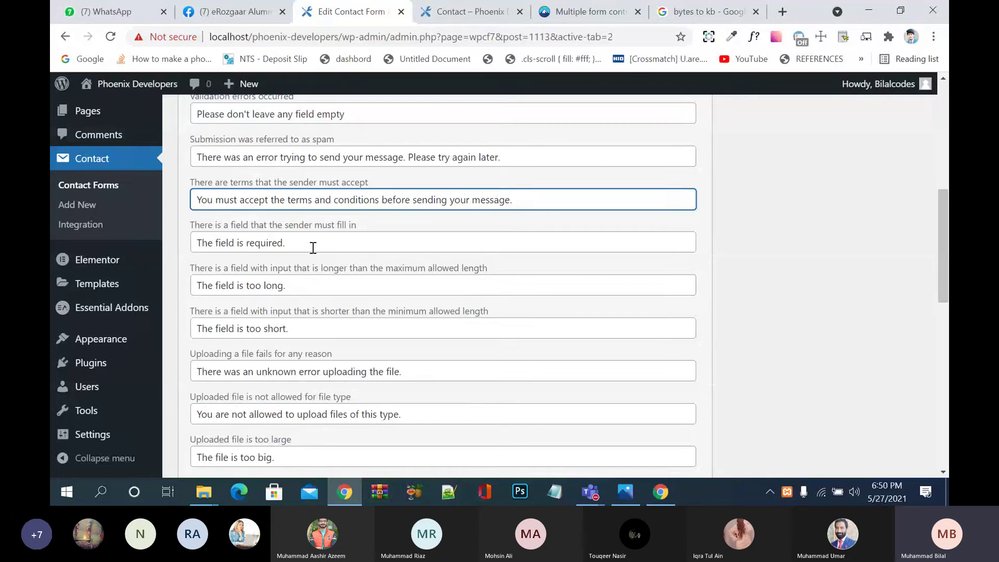
click(302, 286)
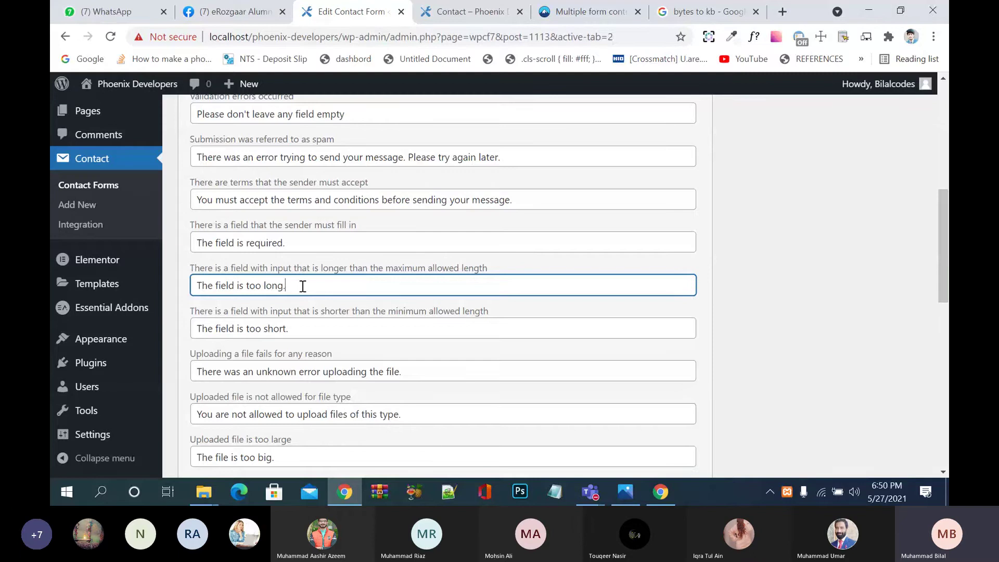
scroll(303, 286, down, 1)
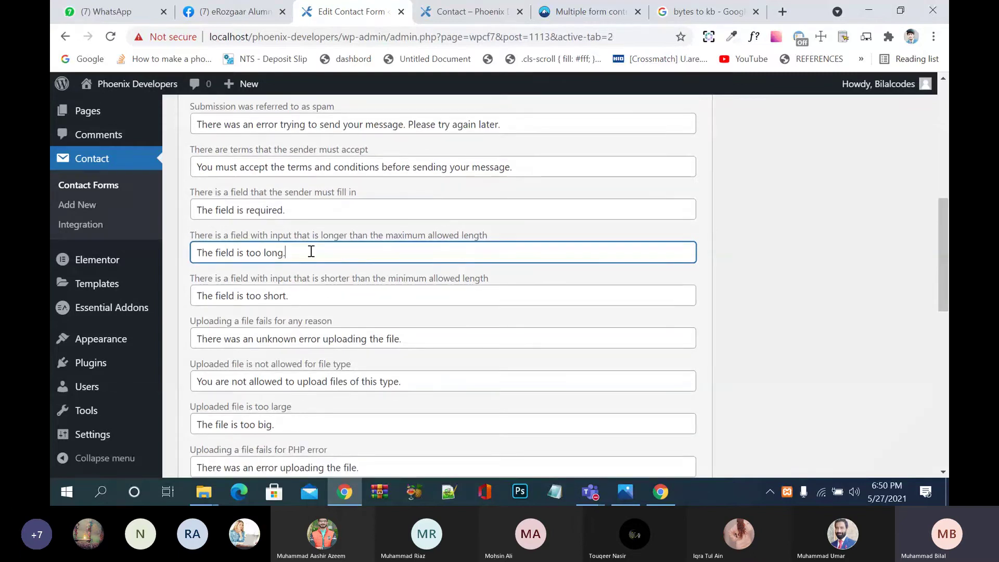
click(319, 296)
scroll(319, 295, down, 1)
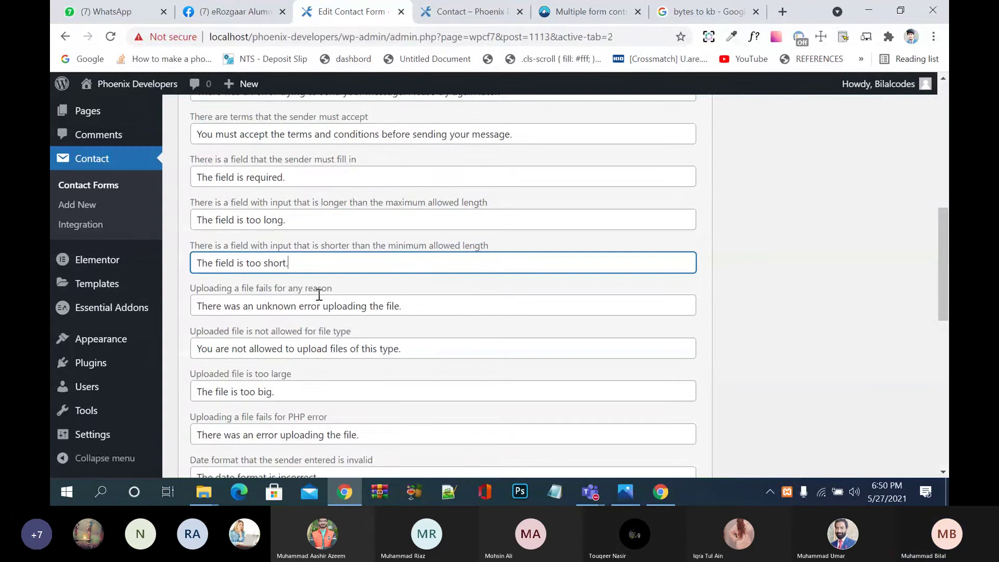
scroll(323, 281, down, 2)
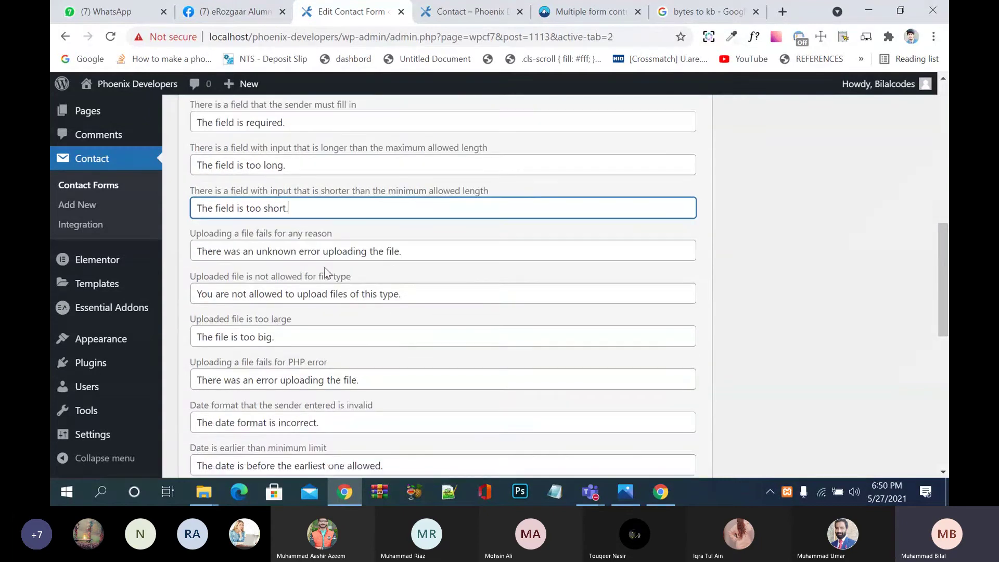
click(309, 336)
scroll(309, 336, down, 8)
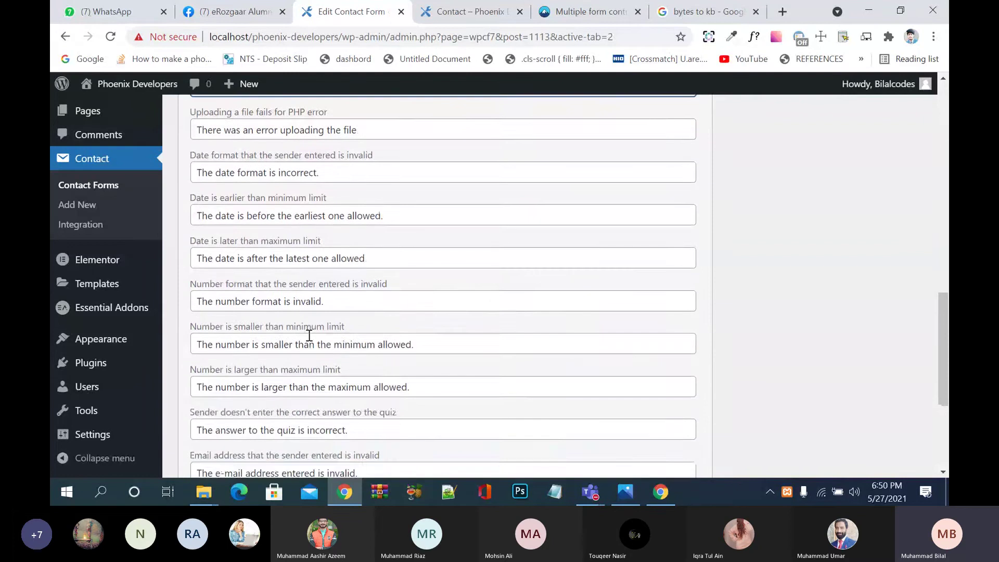
scroll(310, 336, down, 1)
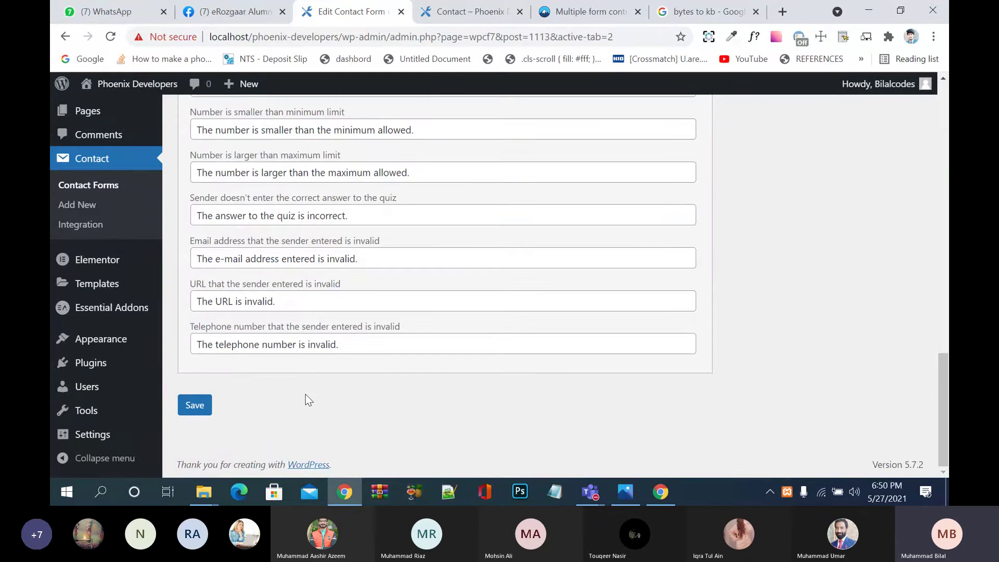
scroll(309, 399, up, 15)
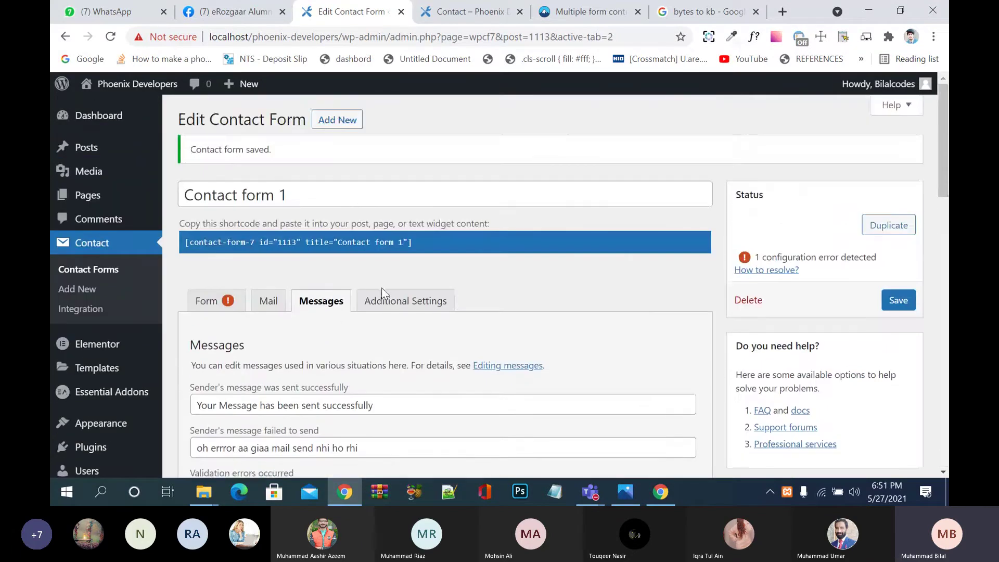
Step: Review the Form and Additional Settings panels of Contact form 1, then save it
click(219, 301)
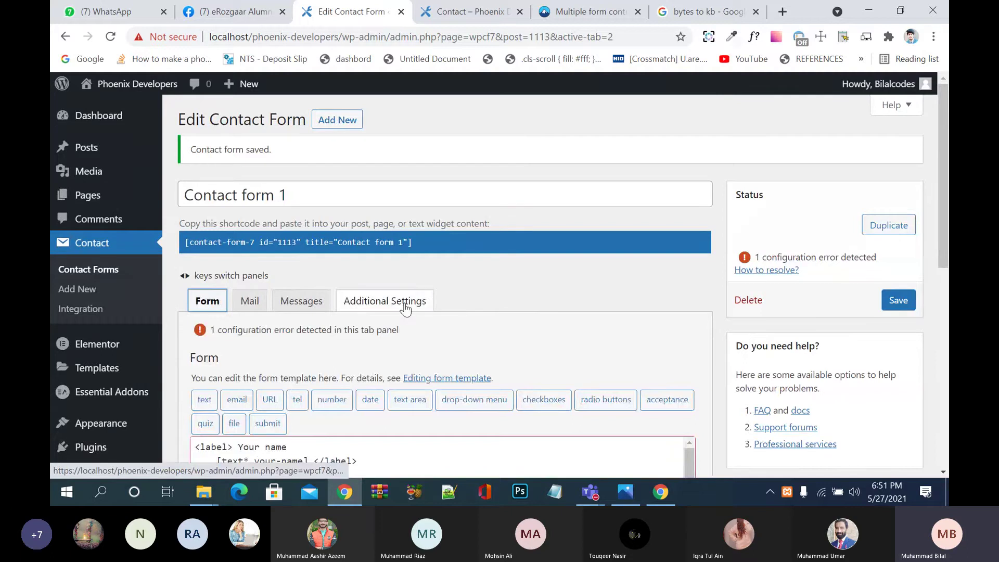
click(386, 300)
scroll(286, 332, down, 3)
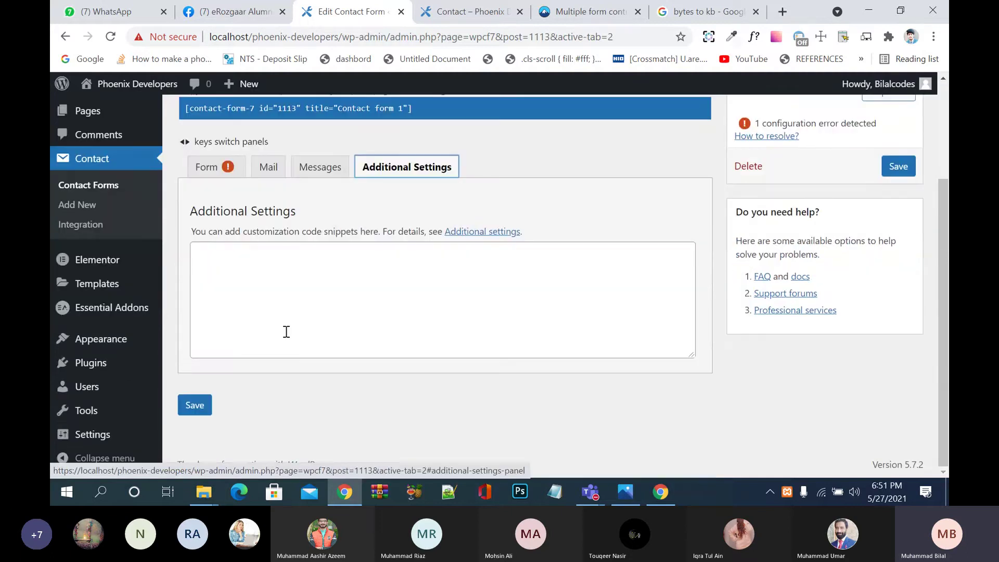
key(Right)
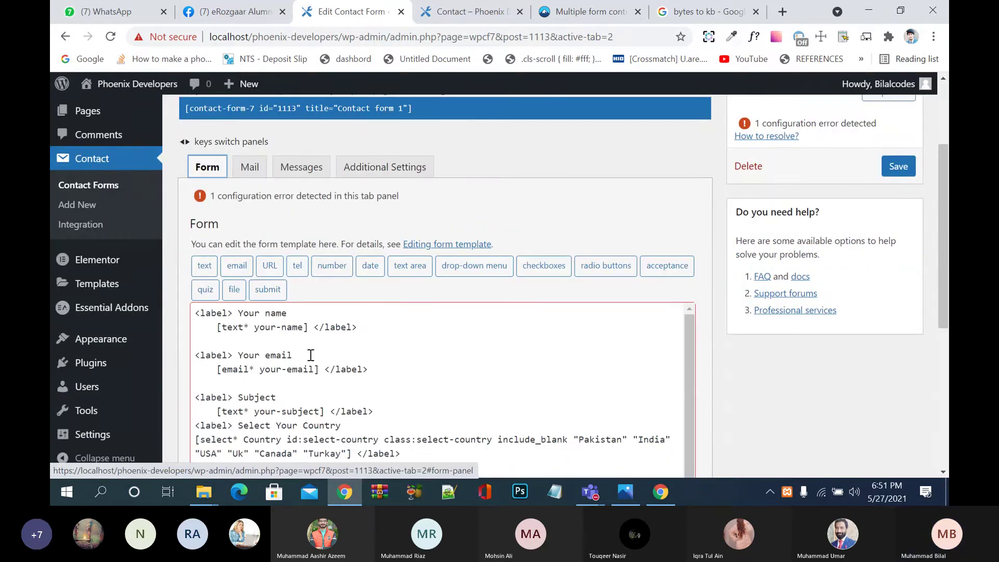
scroll(311, 355, down, 1)
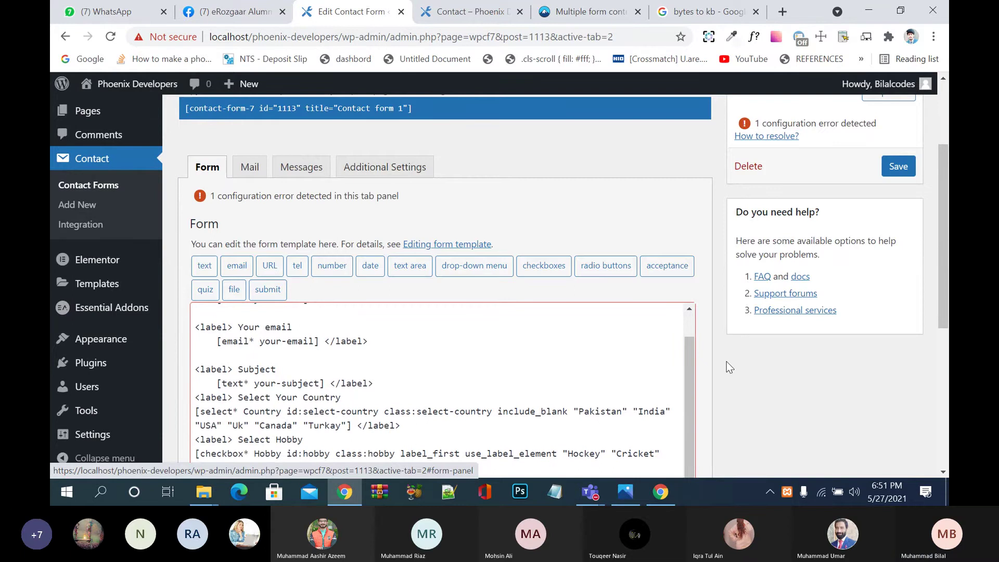
scroll(729, 365, down, 5)
click(213, 405)
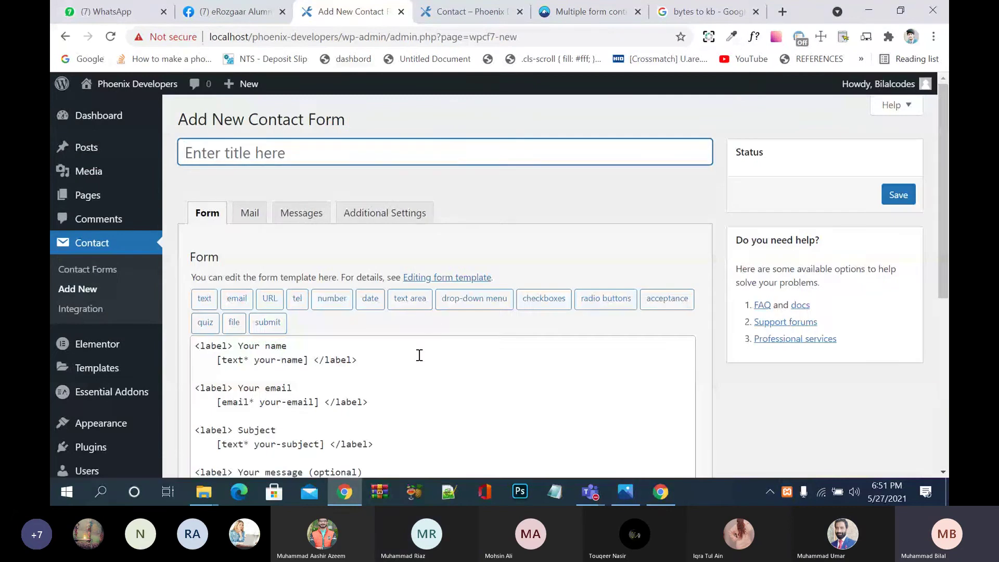
Step: Delete the default name, email, subject and message fields, leaving only the submit tag
scroll(420, 355, down, 1)
scroll(420, 355, down, 3)
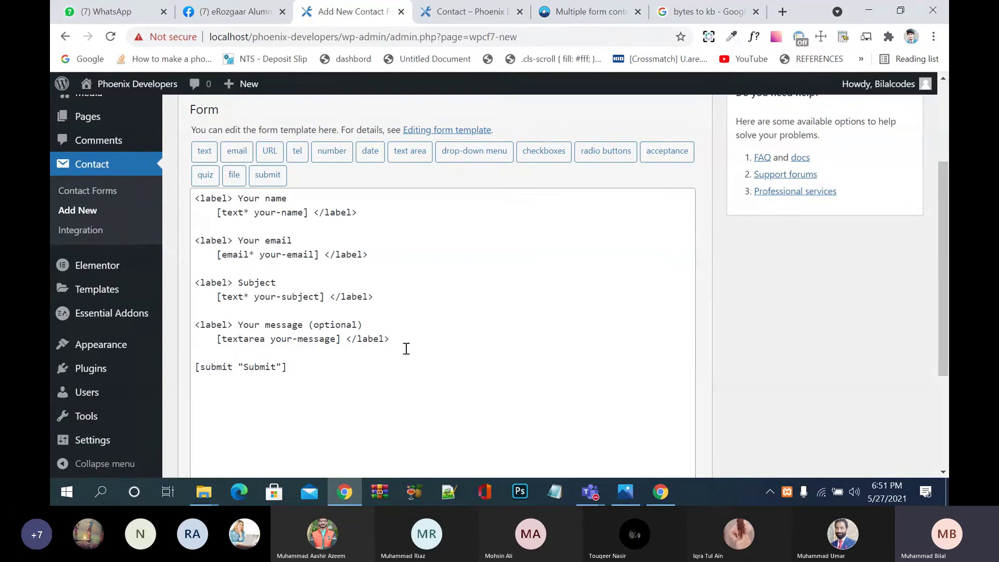
drag(410, 339, 165, 192)
key(BackSpace)
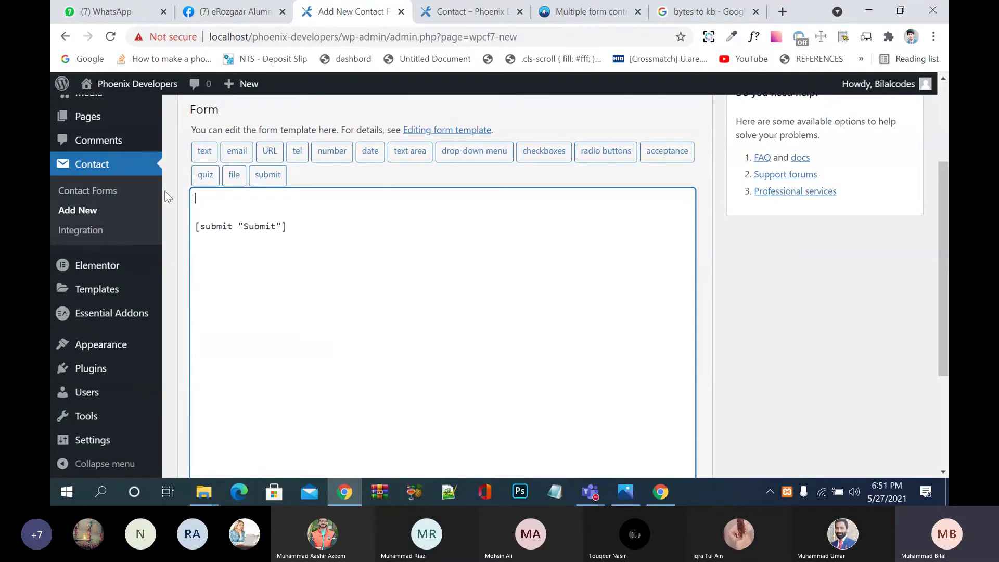
click(209, 176)
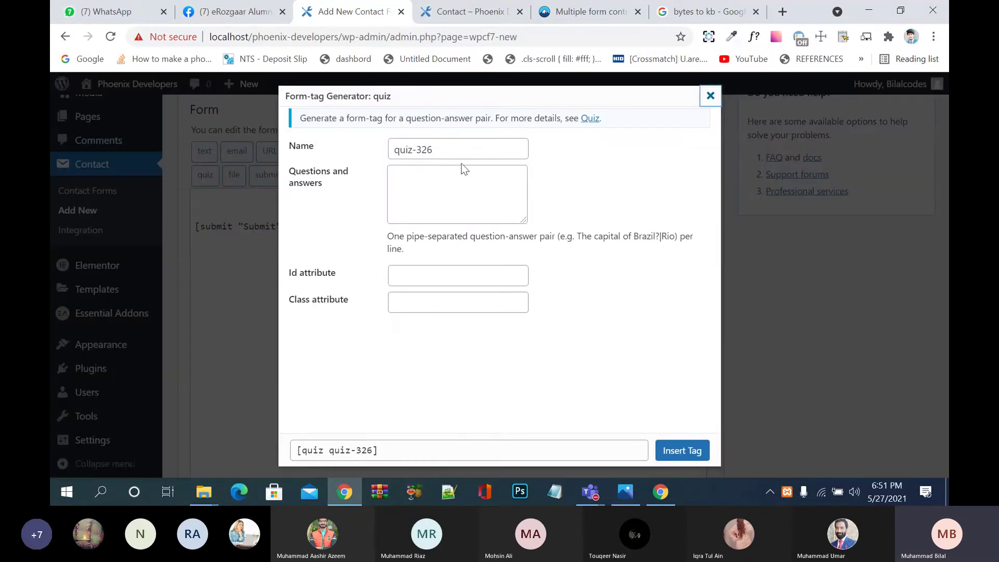
click(470, 150)
drag(470, 150, 403, 147)
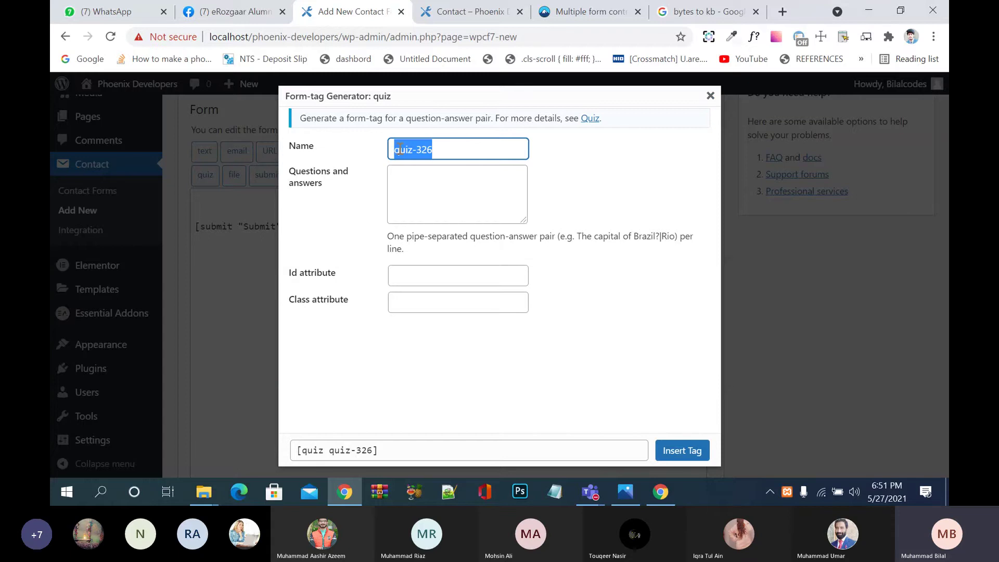
text(qui)
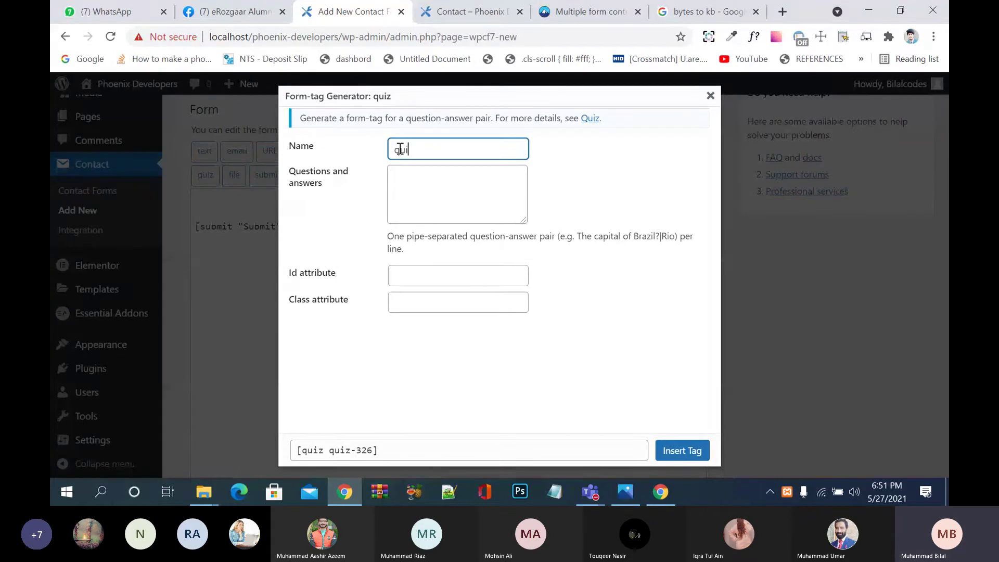
text(z1)
click(413, 183)
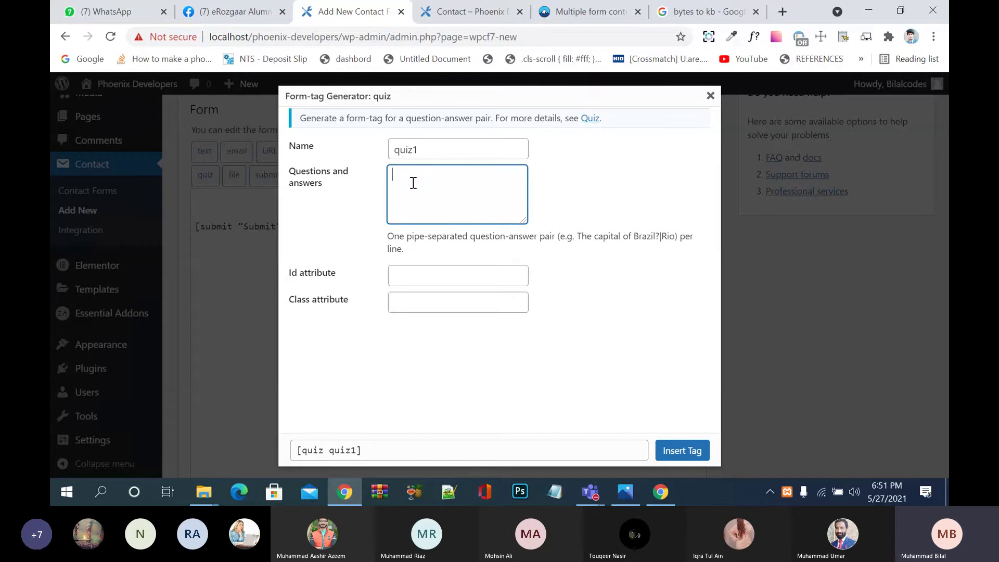
text(The PM of Pakis)
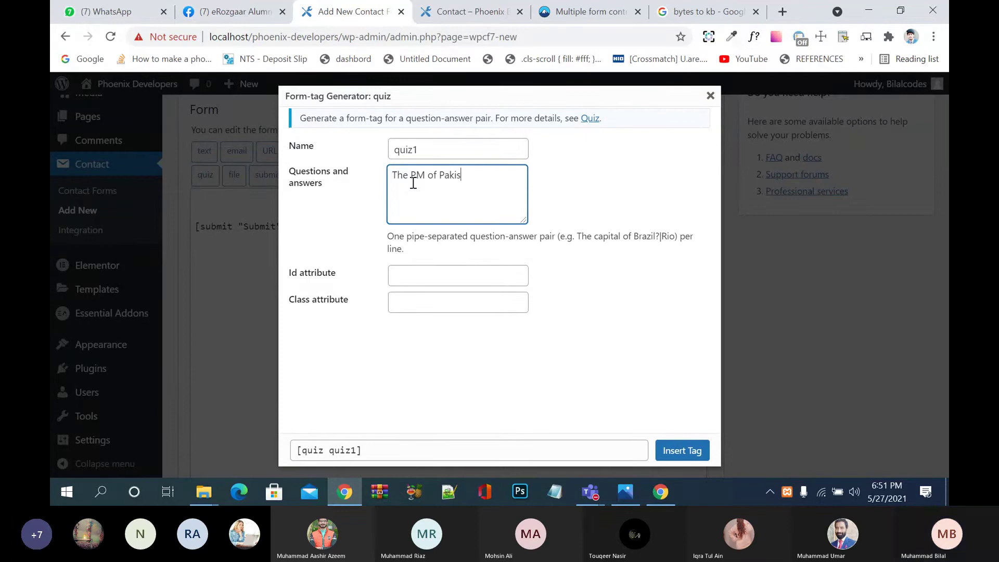
text(tan)
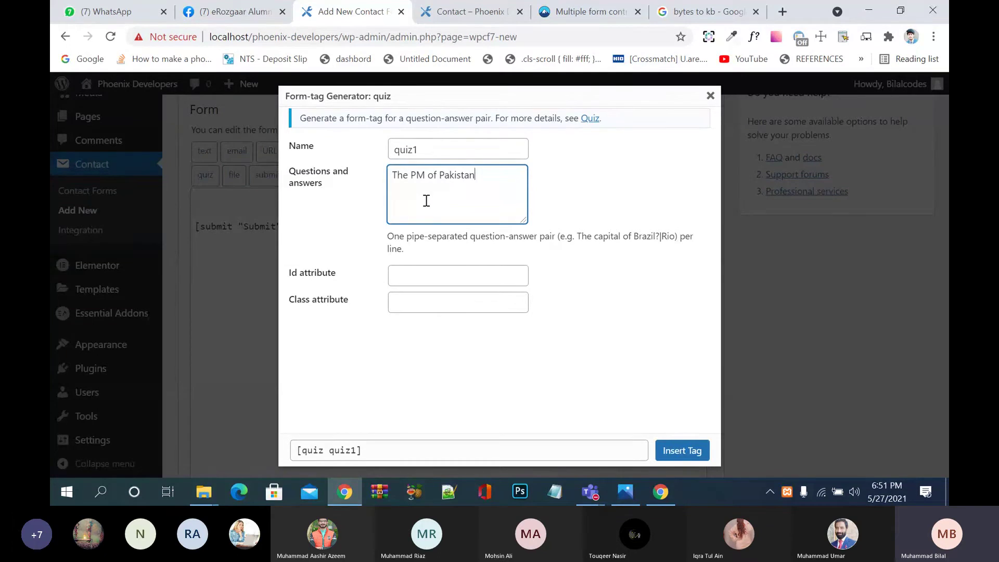
text(? |)
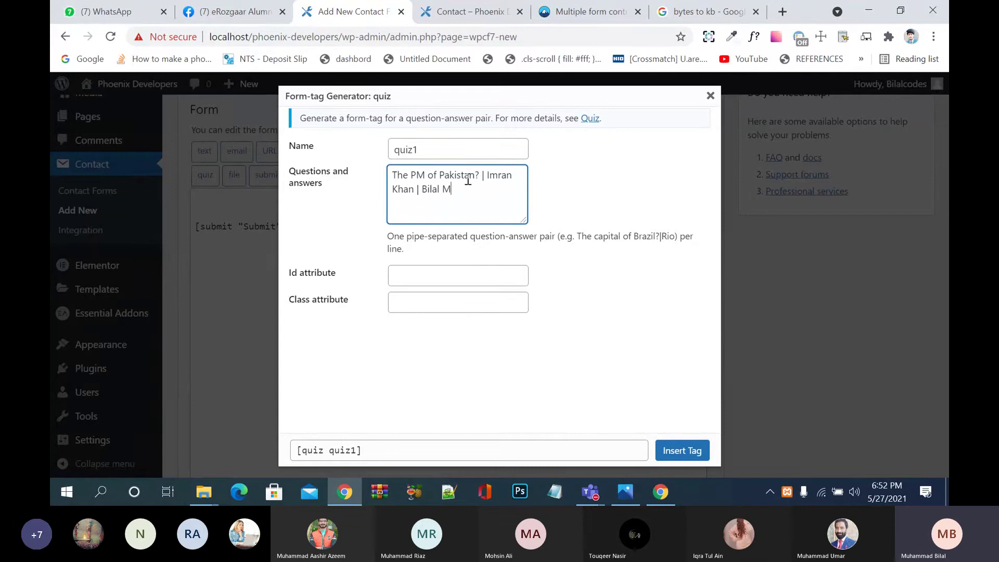
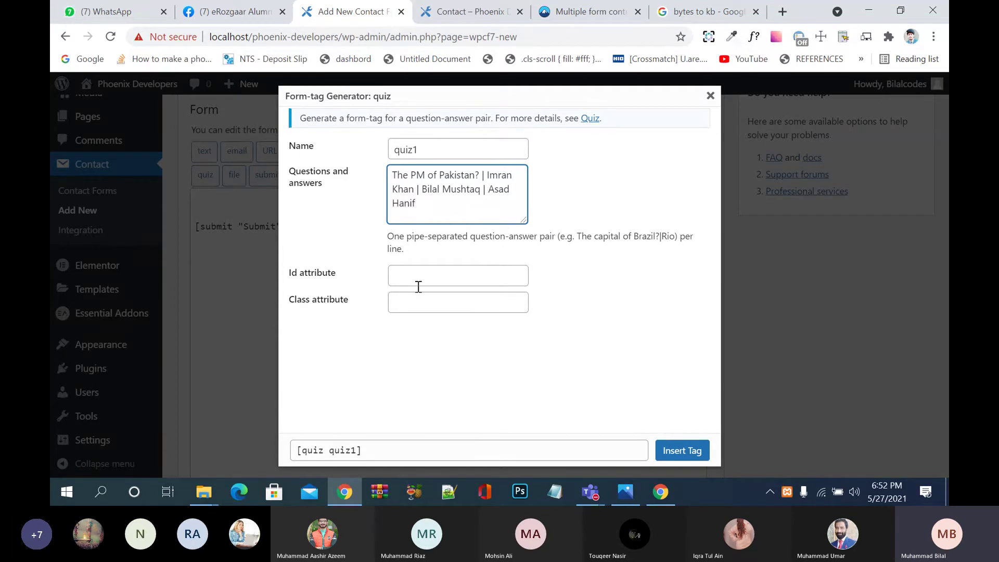
click(425, 267)
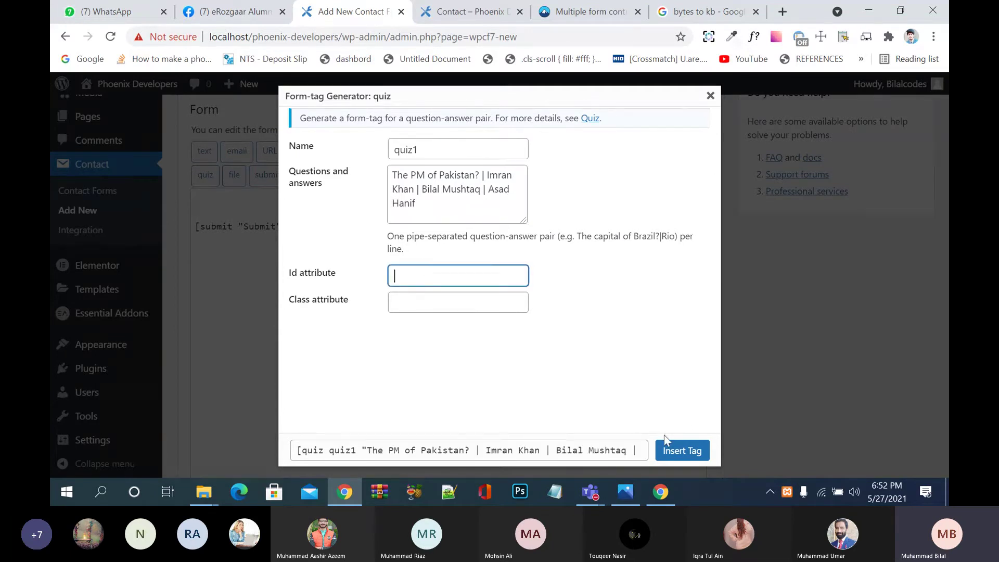
click(674, 451)
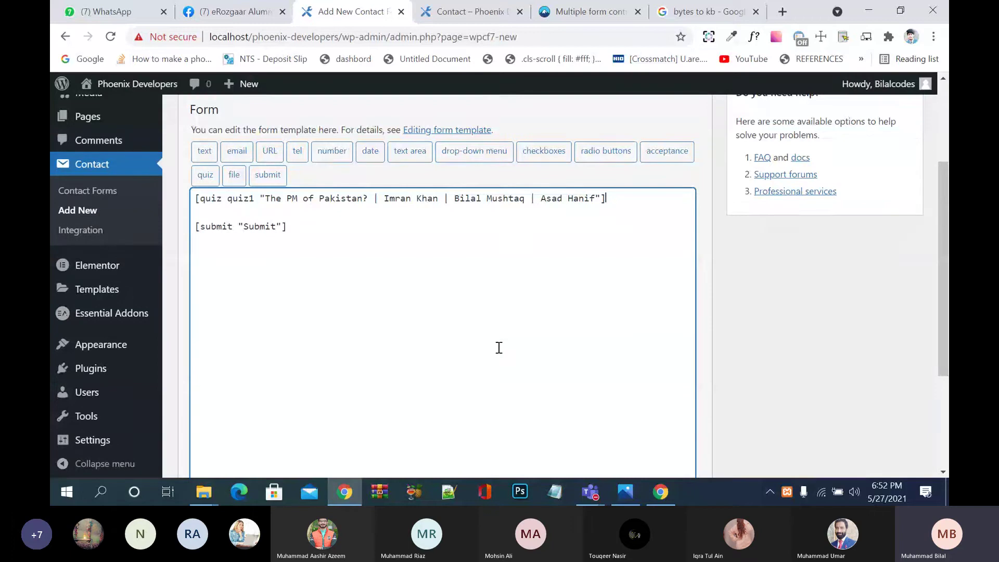
Step: Add a <label>Choose Correct Anwser</label> line above the quiz1 tag
scroll(499, 348, down, 1)
scroll(499, 348, down, 4)
scroll(499, 348, up, 7)
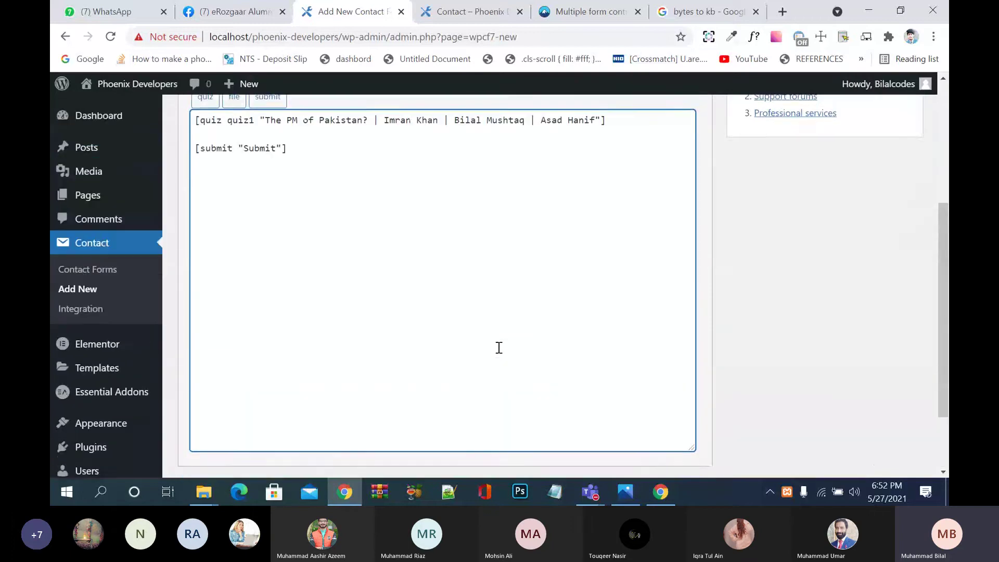
click(196, 301)
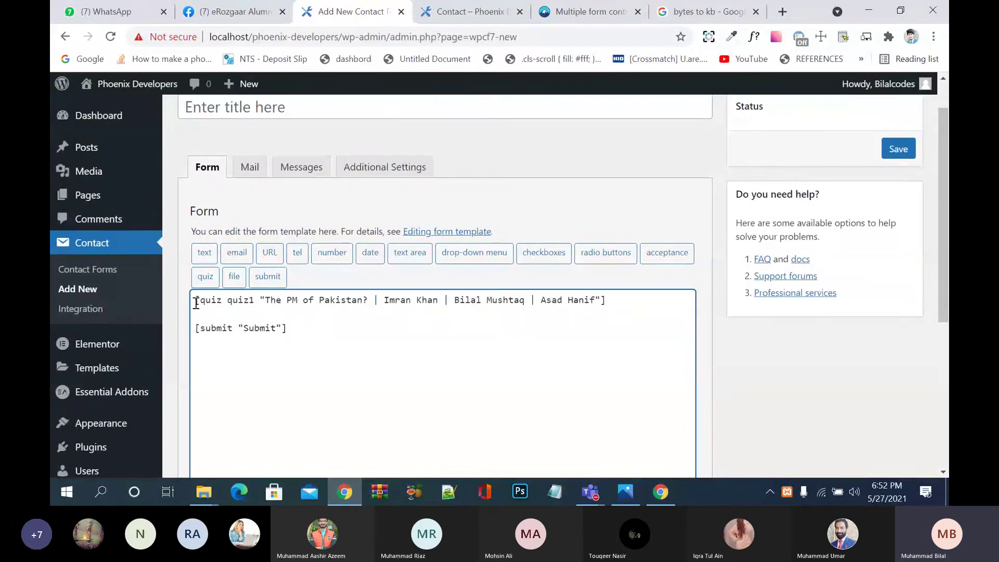
key(Return)
text(<>)
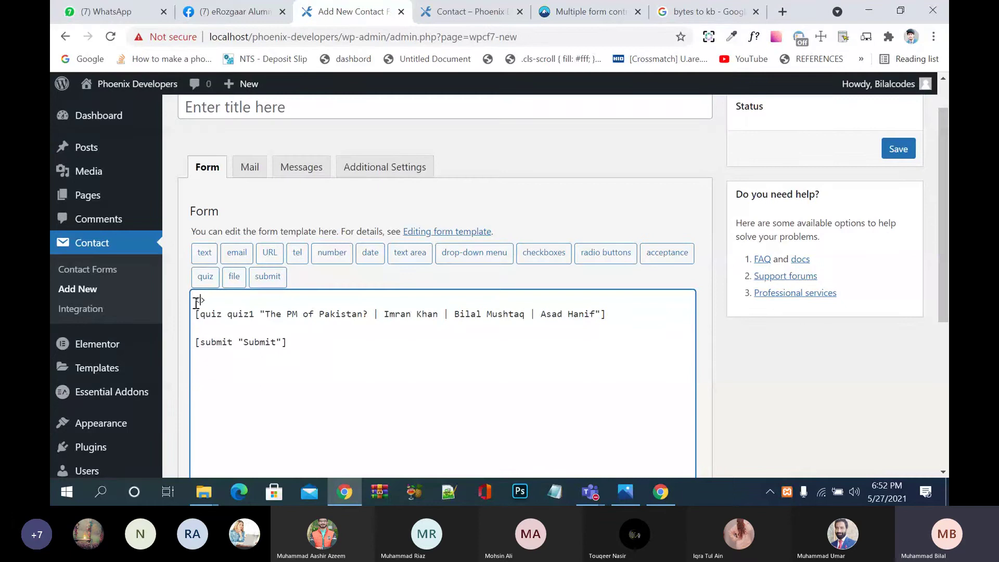
text(label)
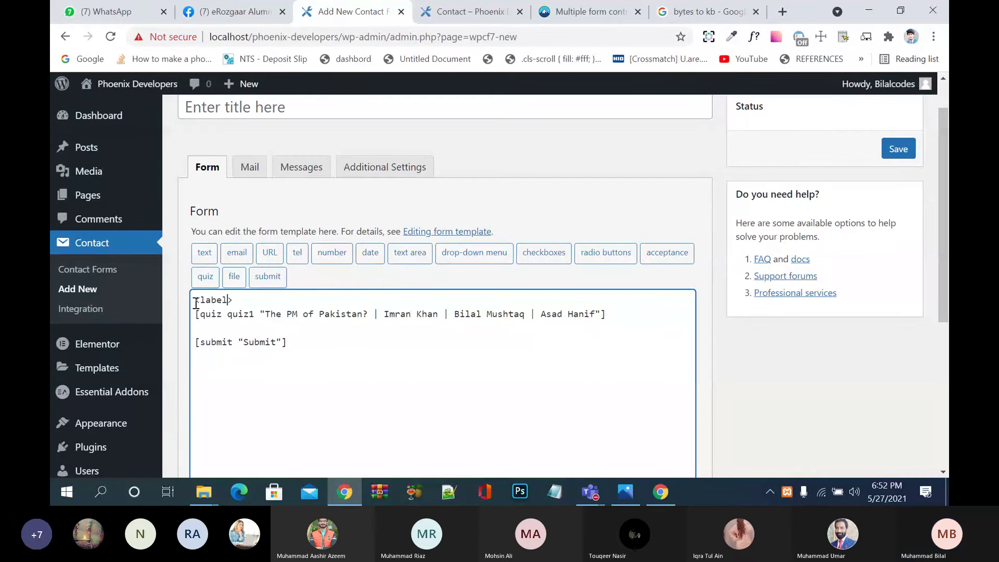
key(Right)
text(<>)
key(Left)
text(/label)
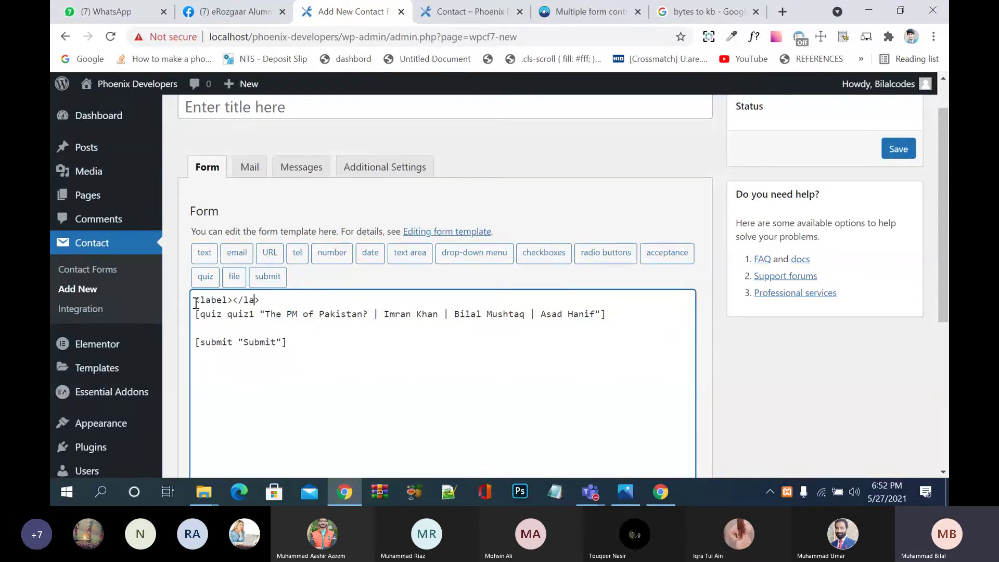
key(Left)
key(Left)
key(Left)
key(Left)
key(Left)
text(Choo)
text(se Appr)
key(BackSpace)
key(BackSpace)
key(BackSpace)
key(BackSpace)
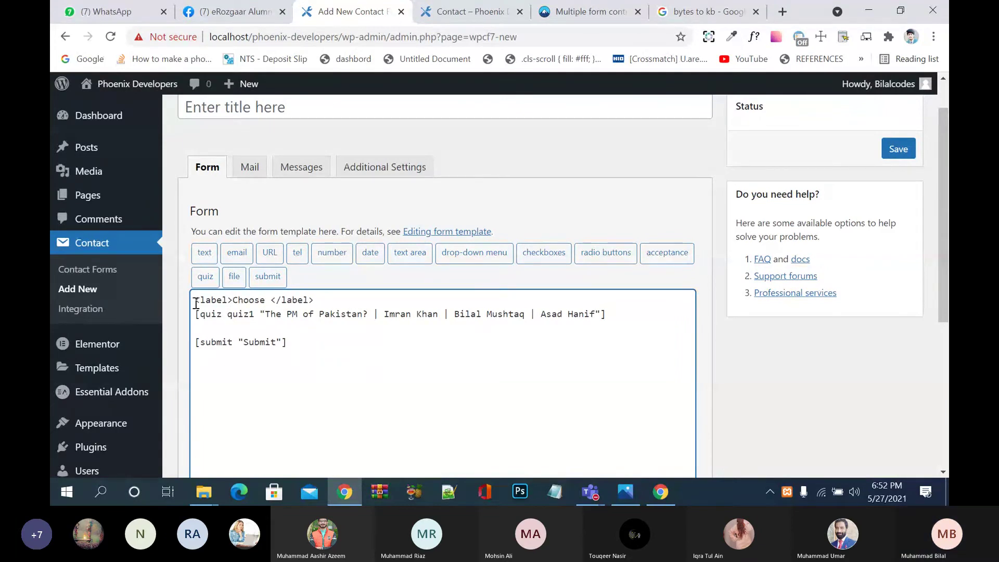
text(Correct Anws)
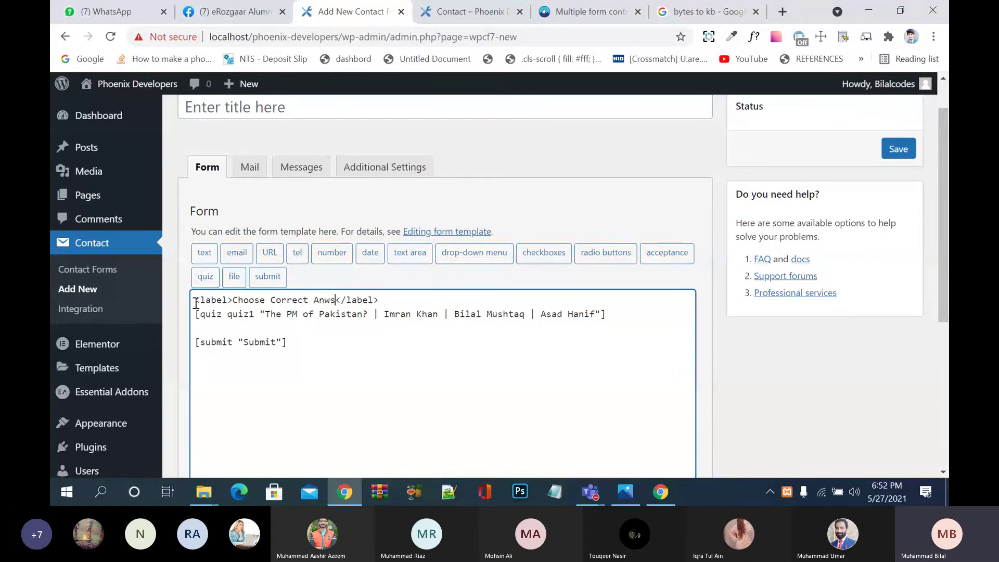
text(er)
Step: Save the new untitled quiz form
scroll(253, 352, down, 1)
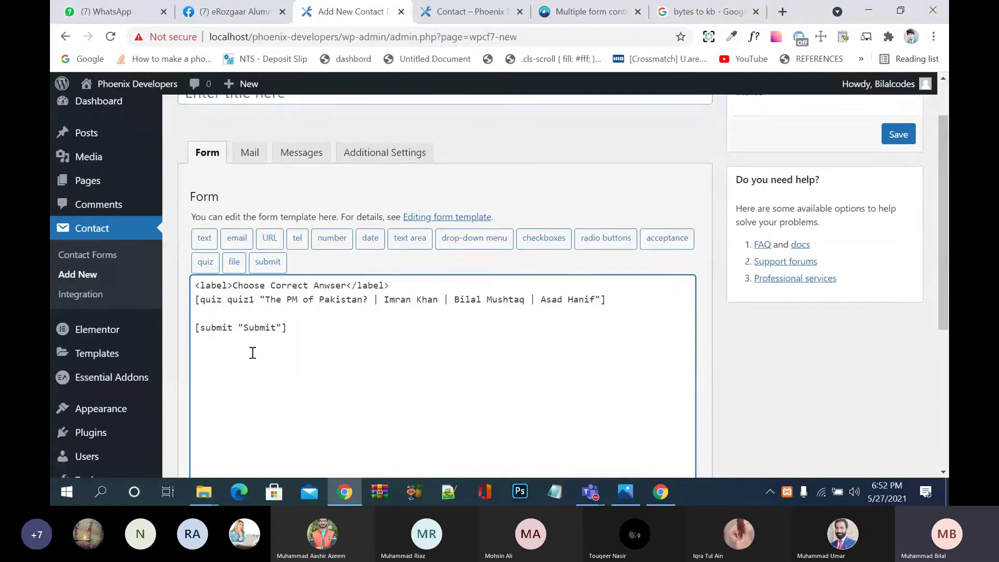
scroll(380, 339, down, 4)
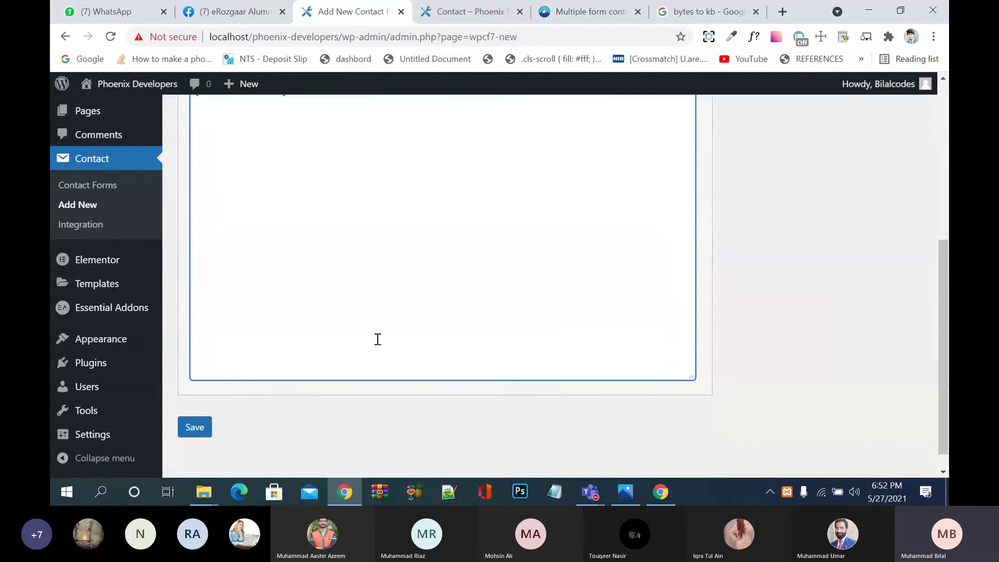
scroll(378, 339, down, 1)
click(195, 405)
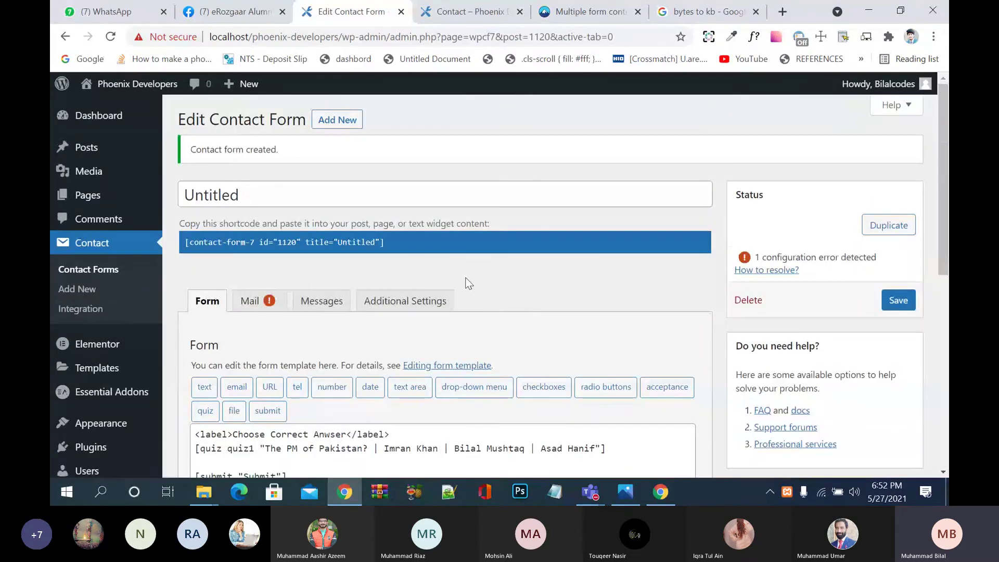
Step: Check the Mail panel's reported error, then return to the form template
click(274, 303)
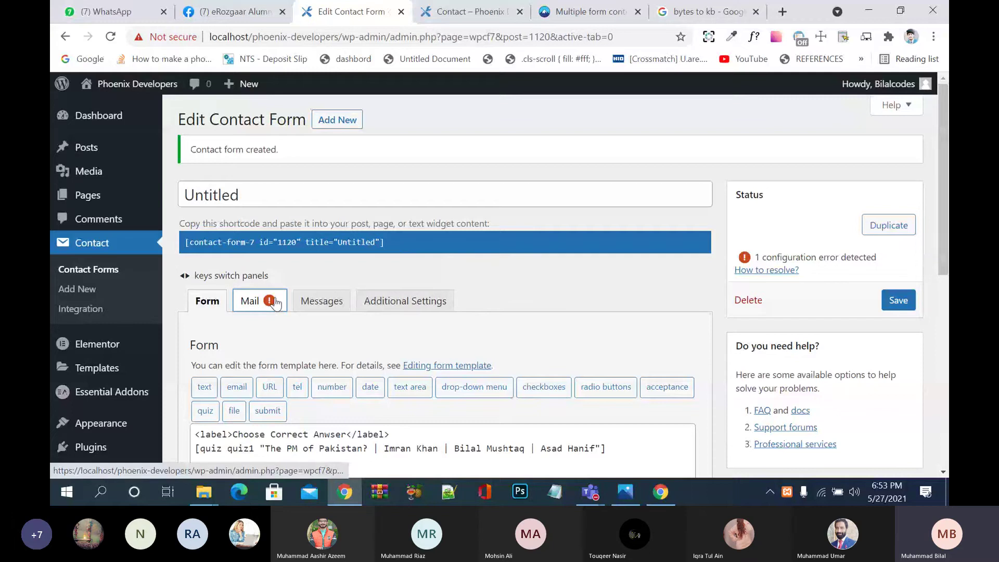
click(226, 309)
scroll(352, 377, down, 10)
scroll(353, 378, up, 10)
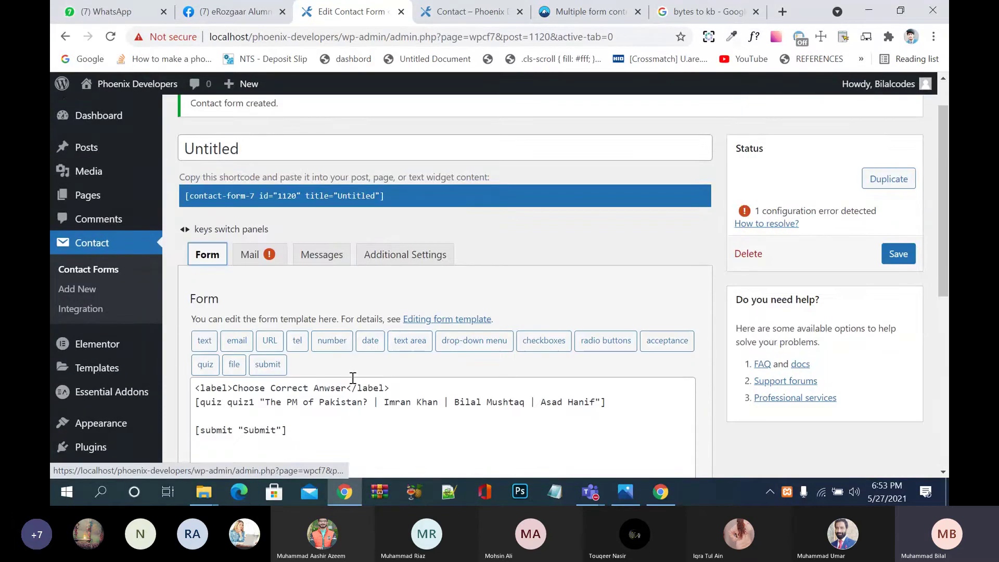
click(371, 191)
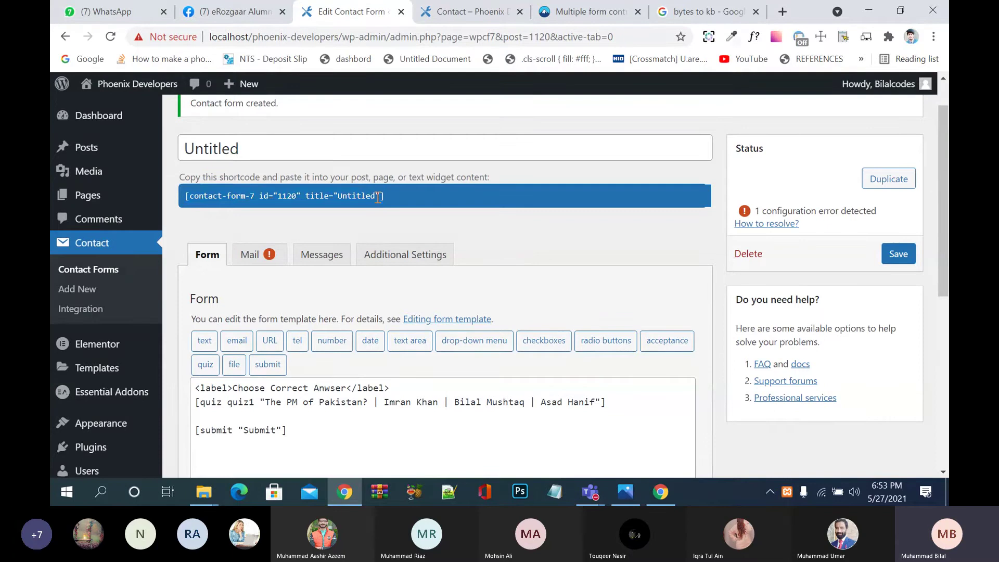
Step: Retitle the form from Untitled to '1st Quiz', fixing the typos
drag(265, 148, 185, 149)
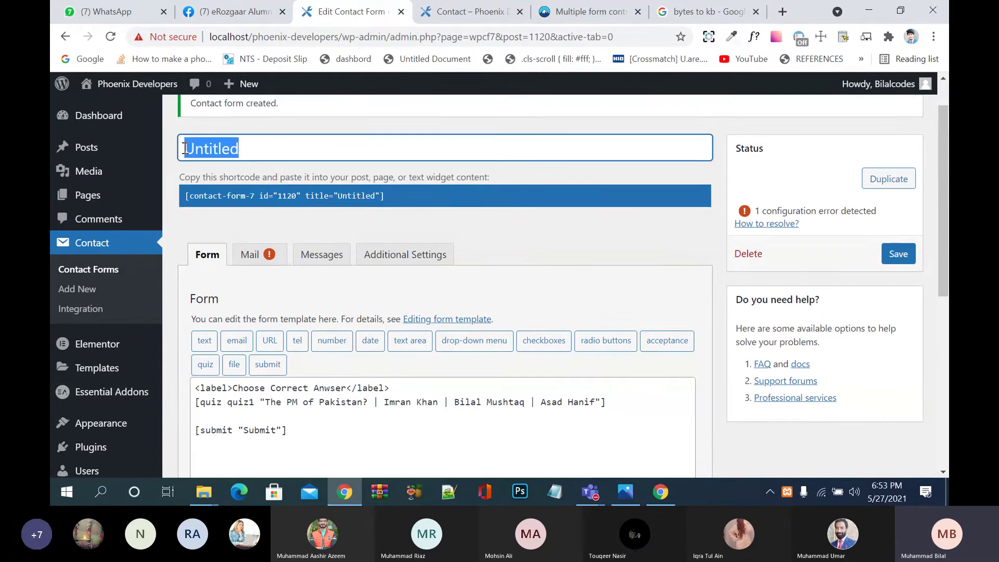
text(1st W)
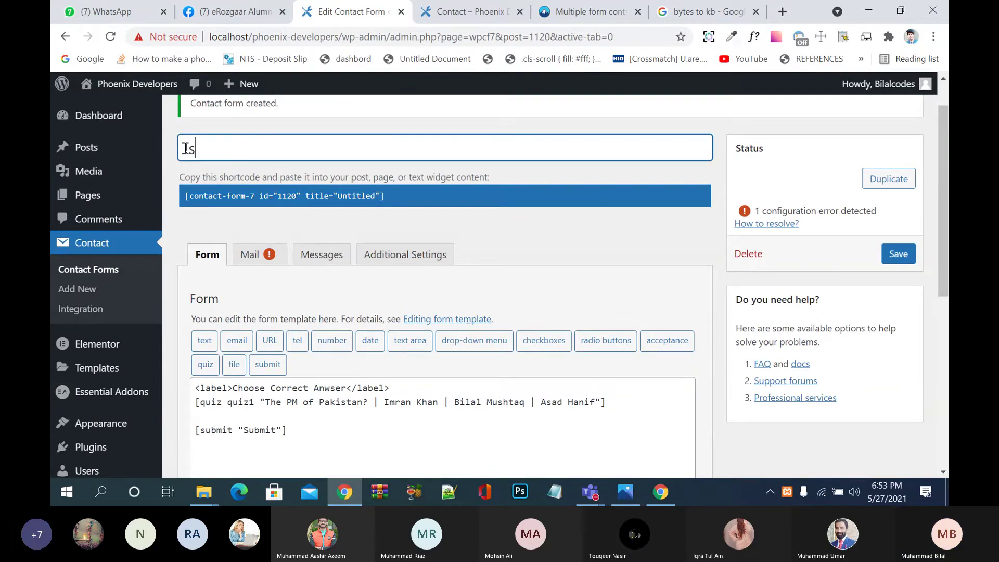
text(i)
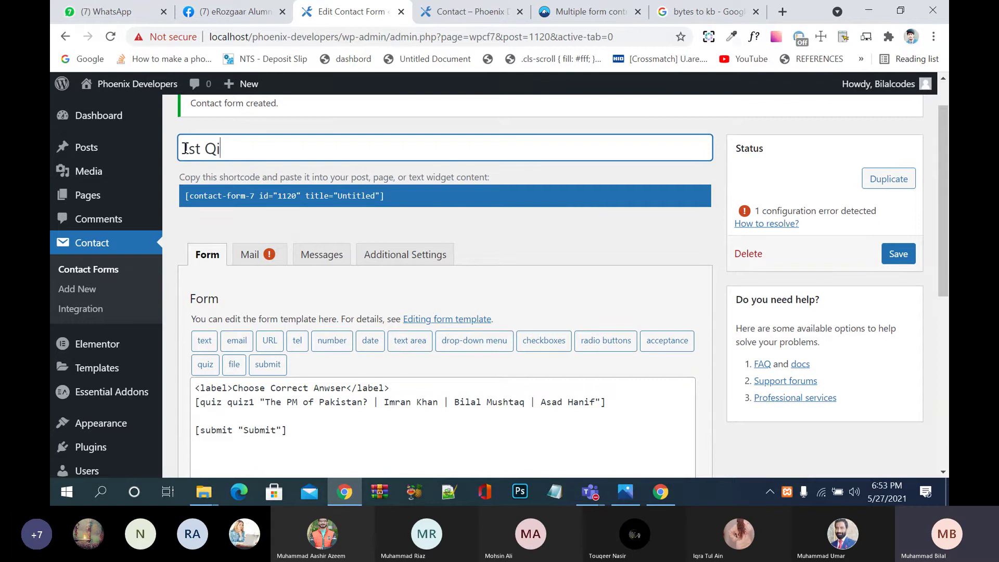
text(uizx)
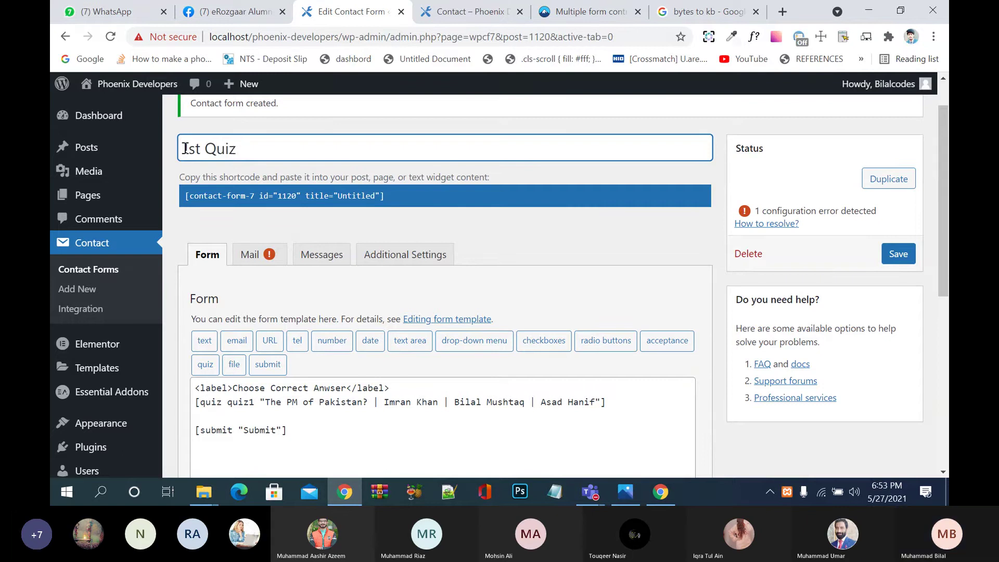
click(360, 312)
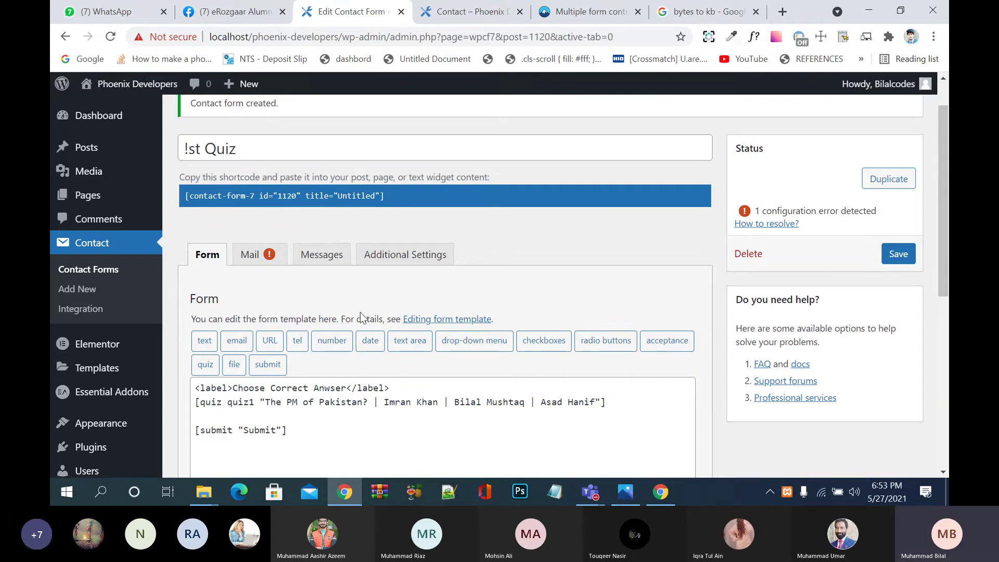
click(189, 151)
key(BackSpace)
text(o)
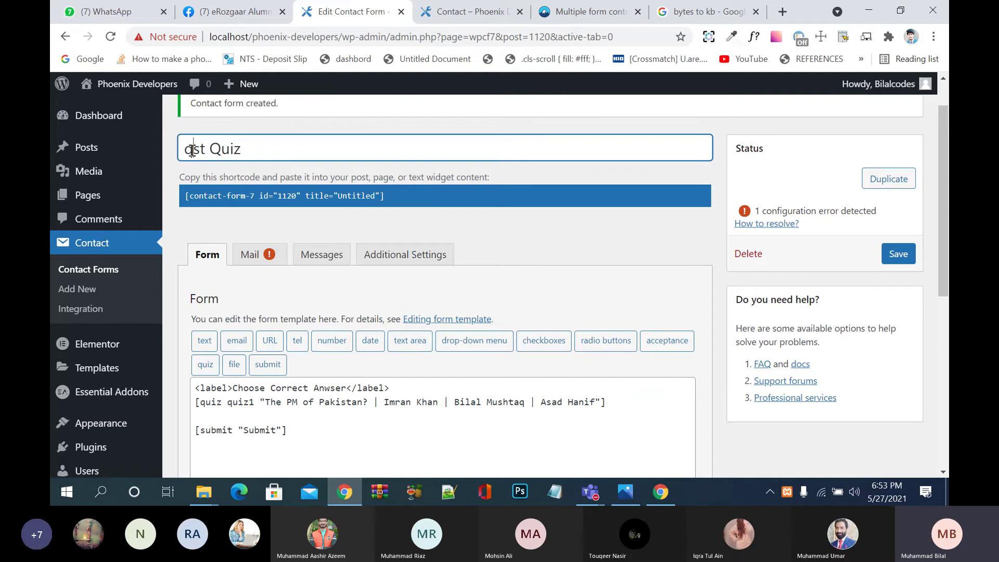
key(BackSpace)
text(1)
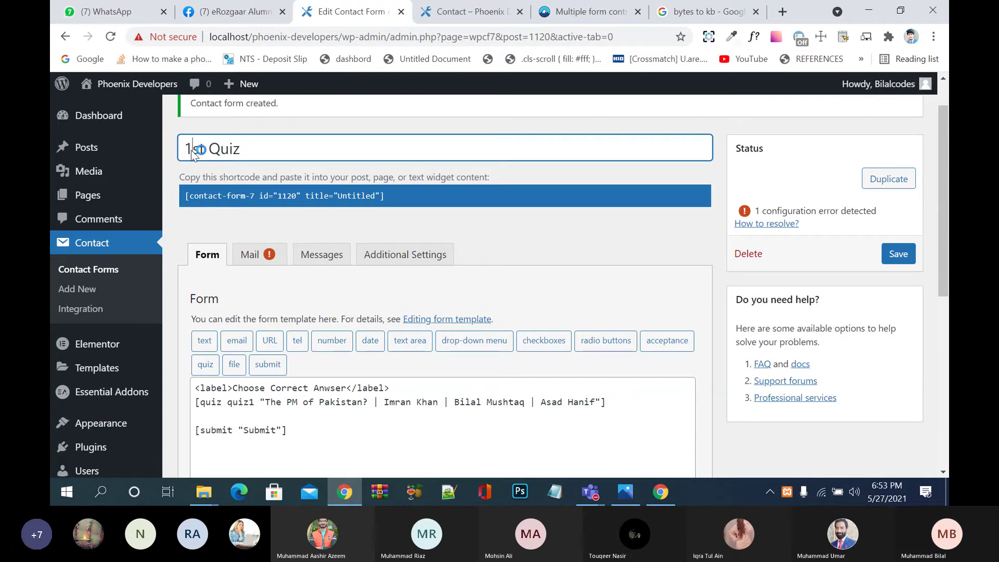
Step: Save the 1st Quiz form and select its shortcode for copying
key(ctrl+s)
key(Escape)
scroll(337, 353, down, 8)
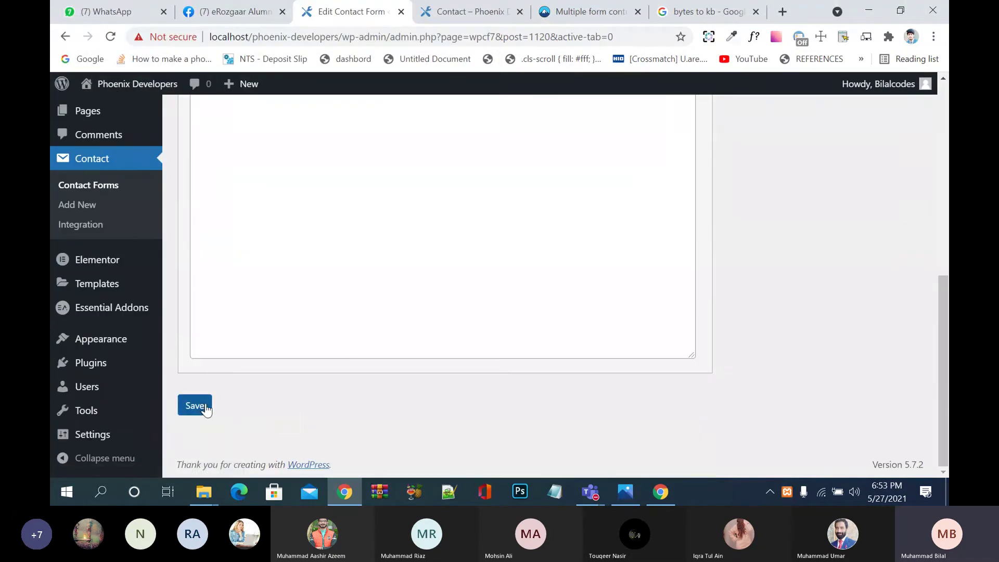
click(196, 405)
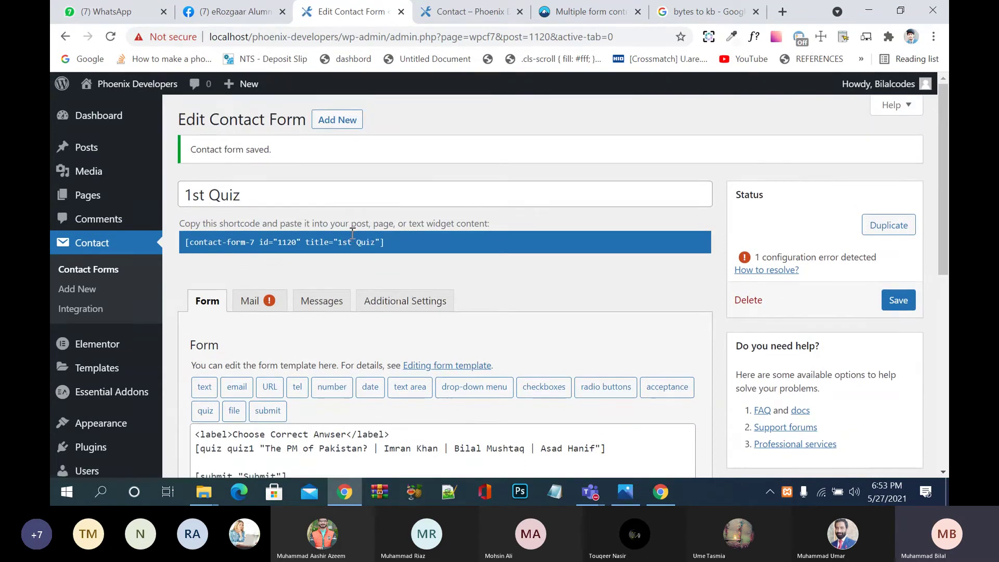
click(352, 233)
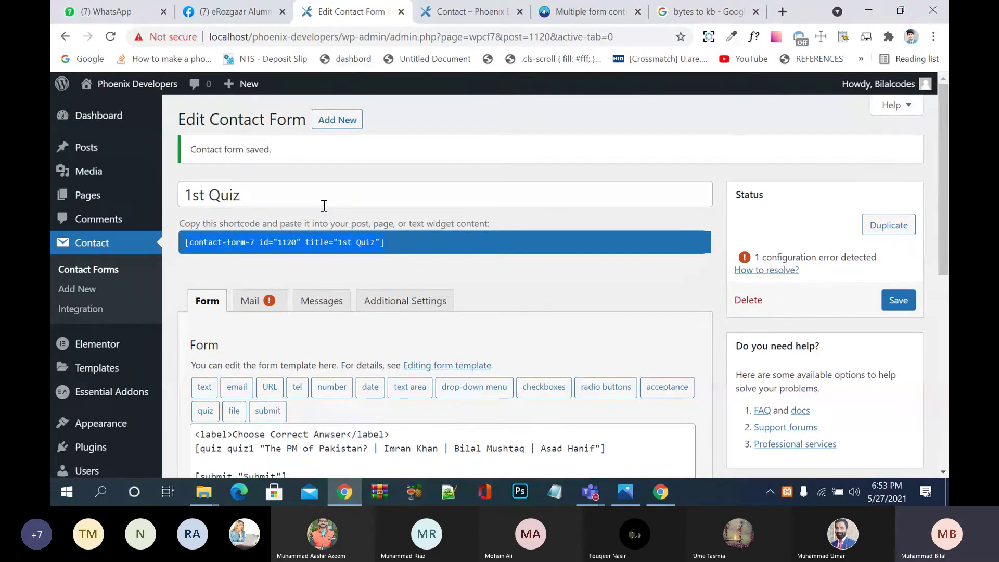
Step: Open the About page from the Pages list in Elementor instead of the block editor
click(99, 196)
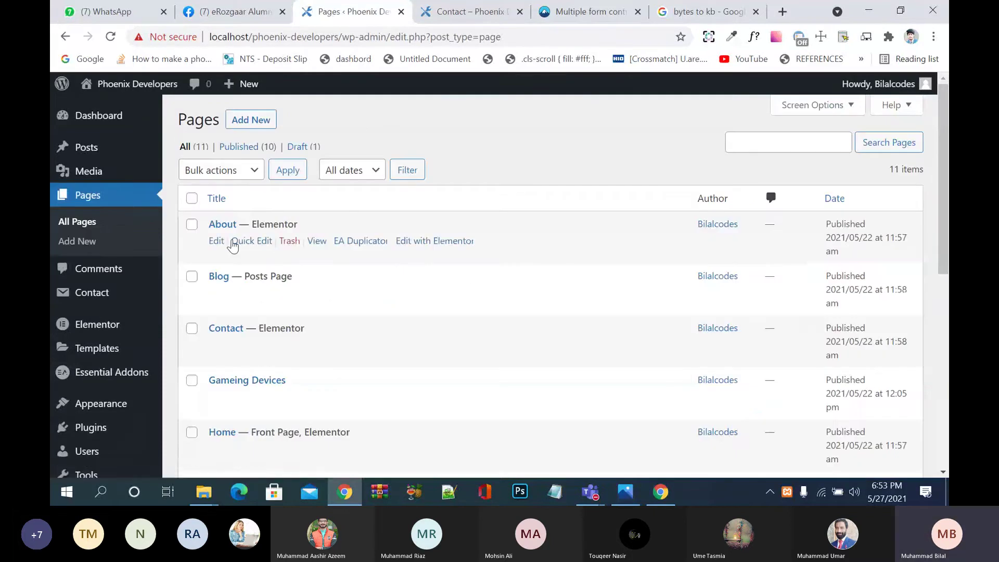
click(217, 241)
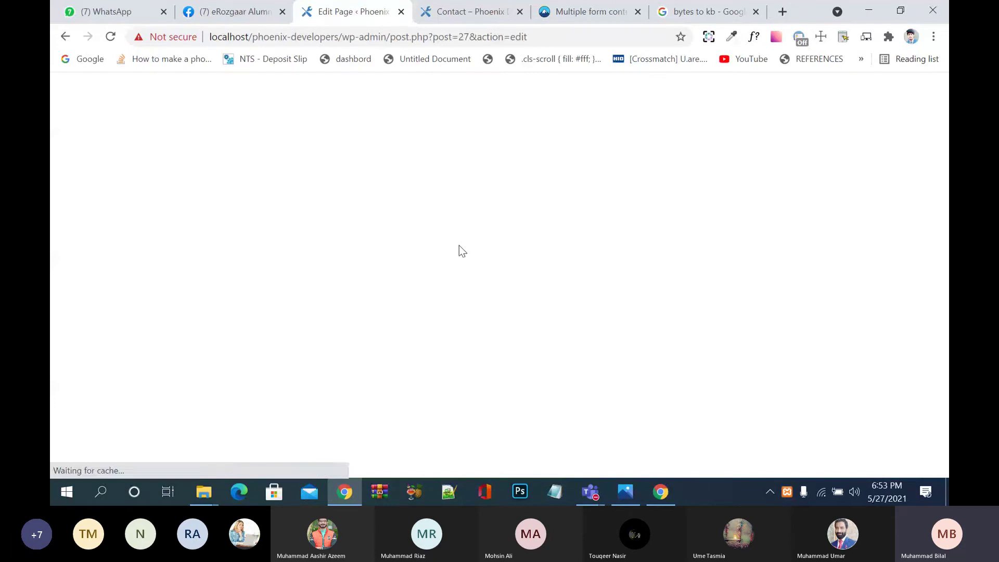
click(63, 99)
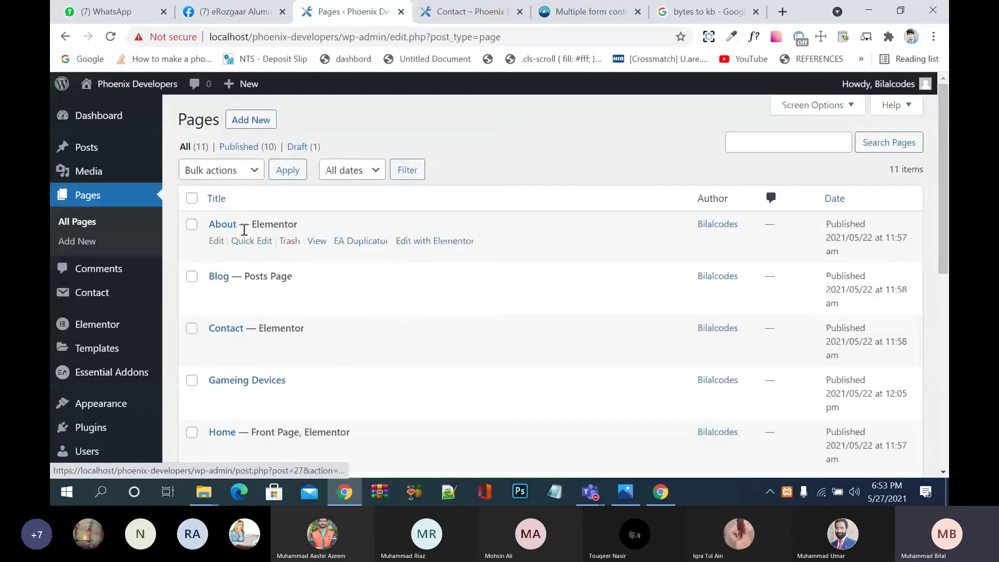
click(425, 243)
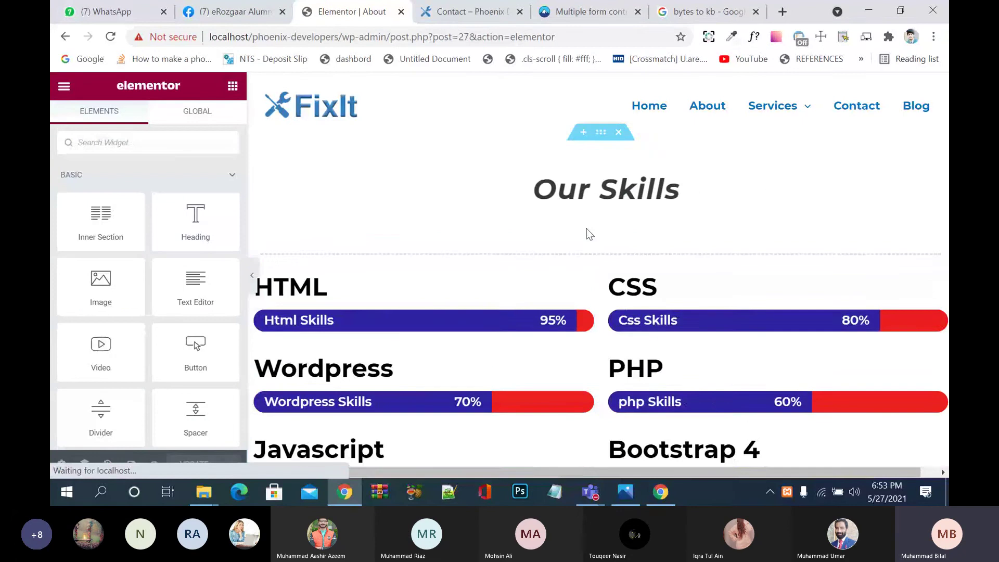
Step: Add a new single-column section above Our Skills
click(584, 131)
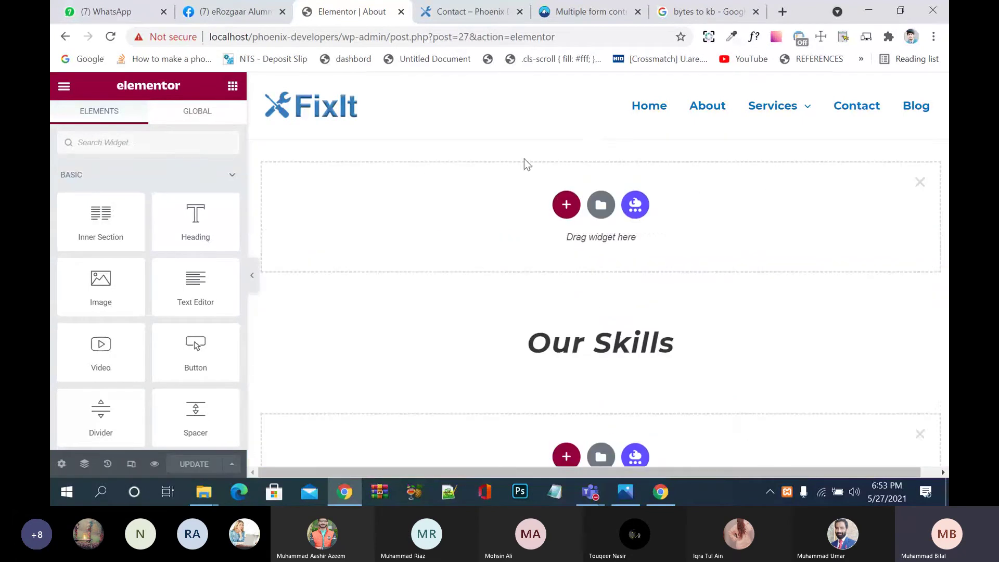
click(566, 204)
click(411, 236)
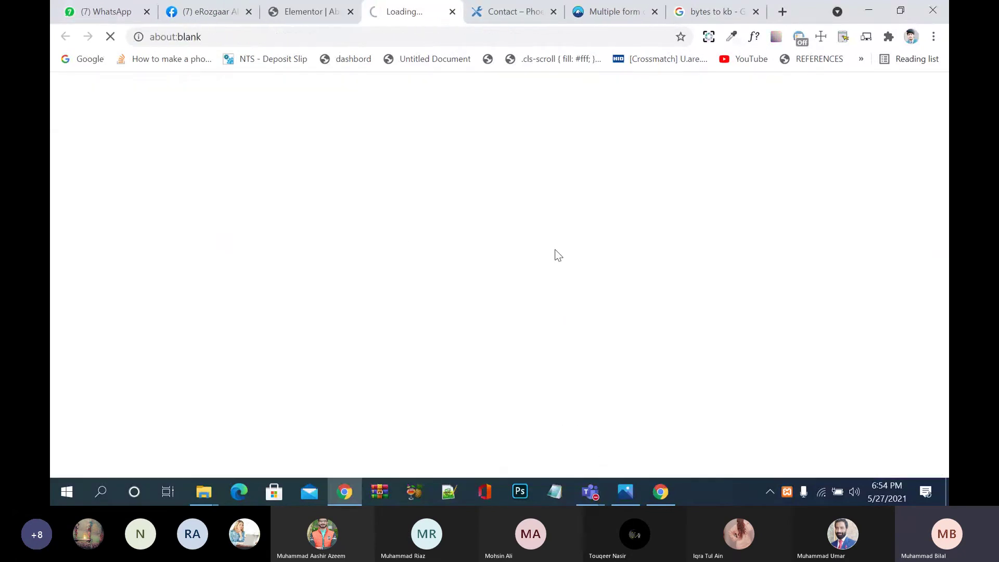
click(452, 11)
scroll(539, 261, down, 5)
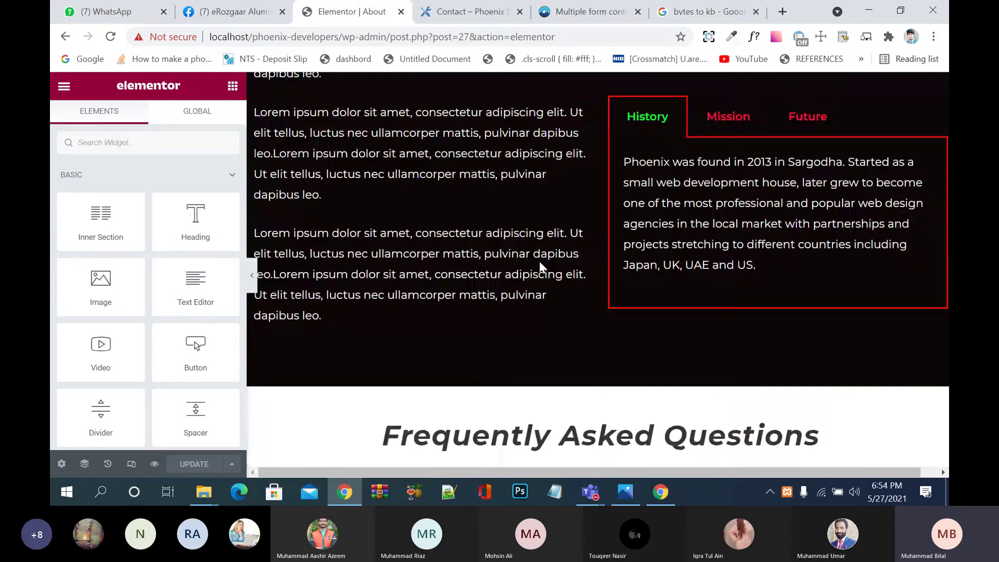
scroll(539, 260, up, 10)
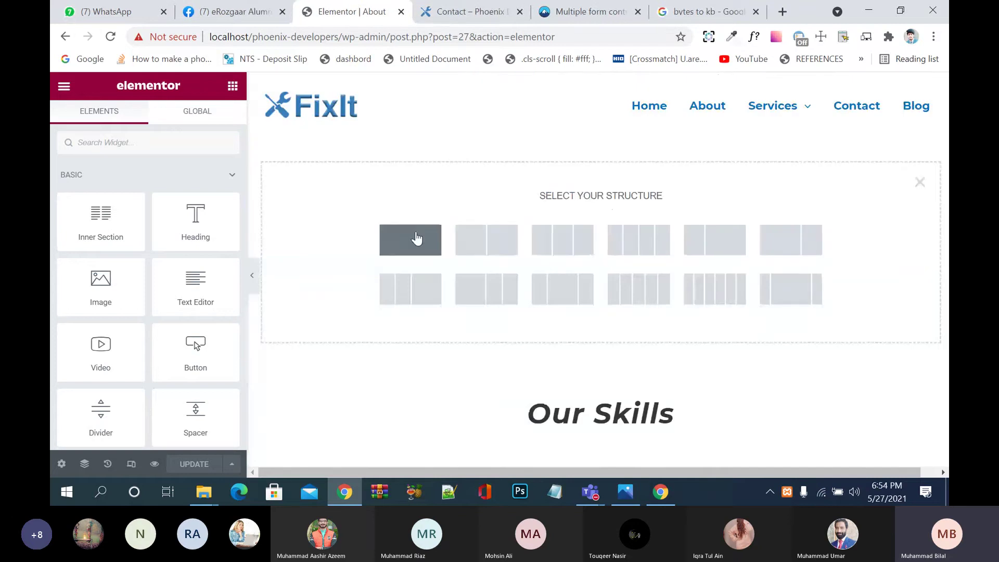
click(417, 238)
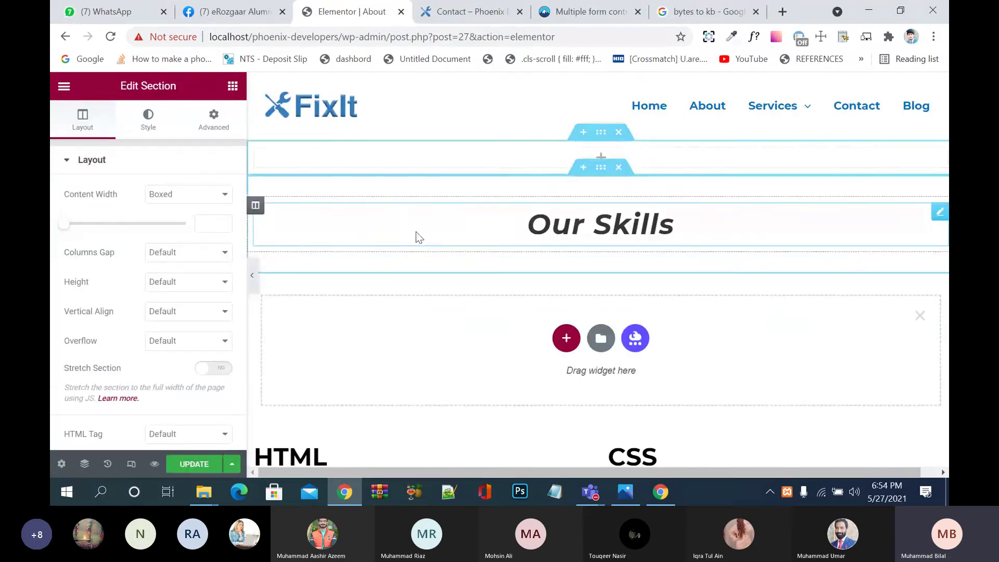
Step: Place a Shortcode widget with the 1st Quiz shortcode in that section and update the page
click(602, 160)
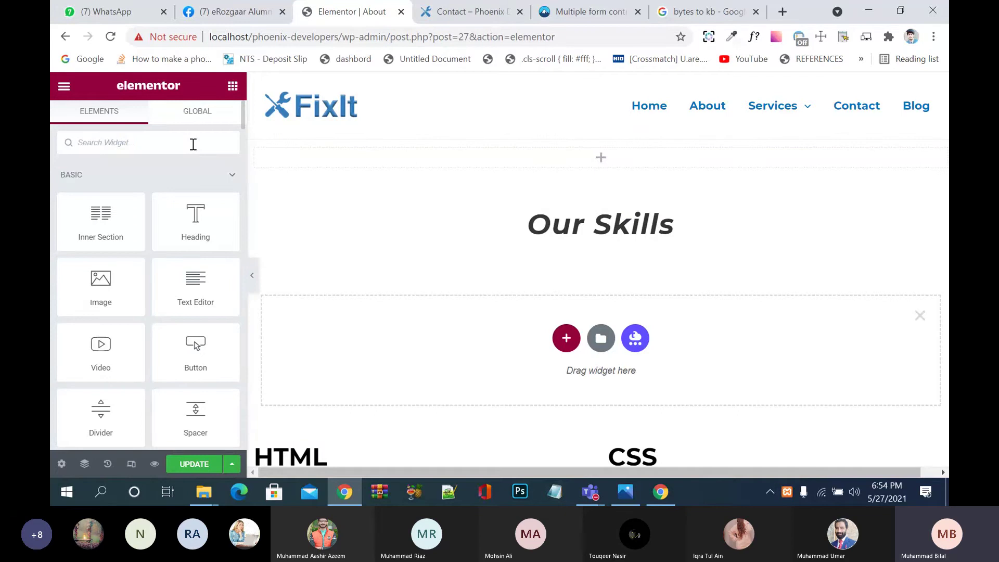
text(shor)
drag(101, 187, 566, 160)
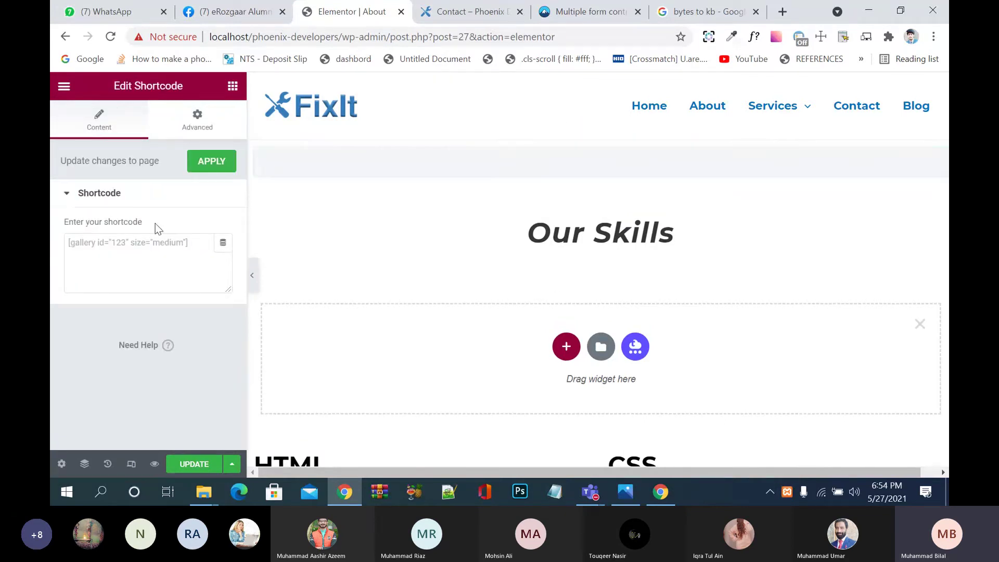
click(147, 243)
text([contact-form-7 id="120" title="1st Quiz"])
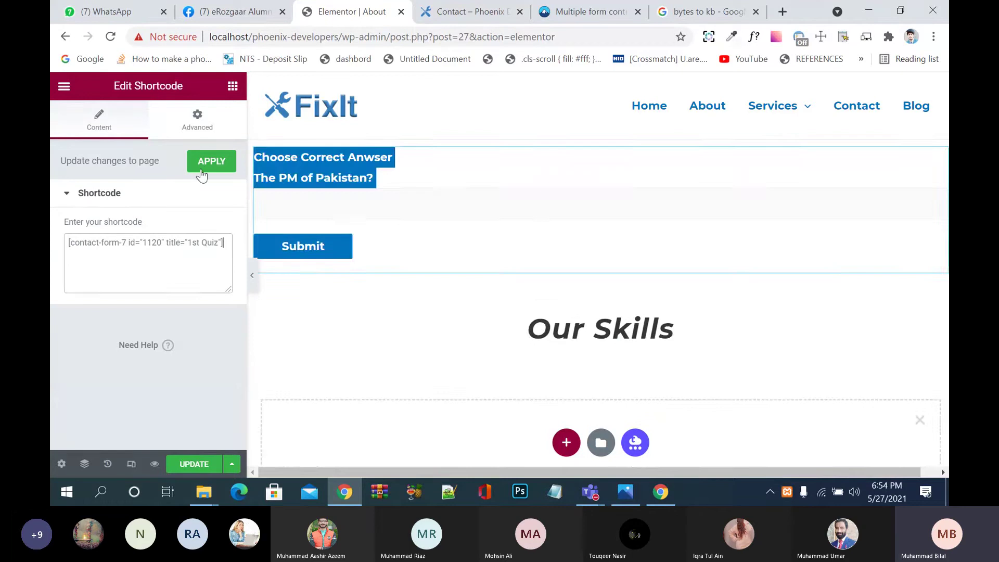
click(204, 170)
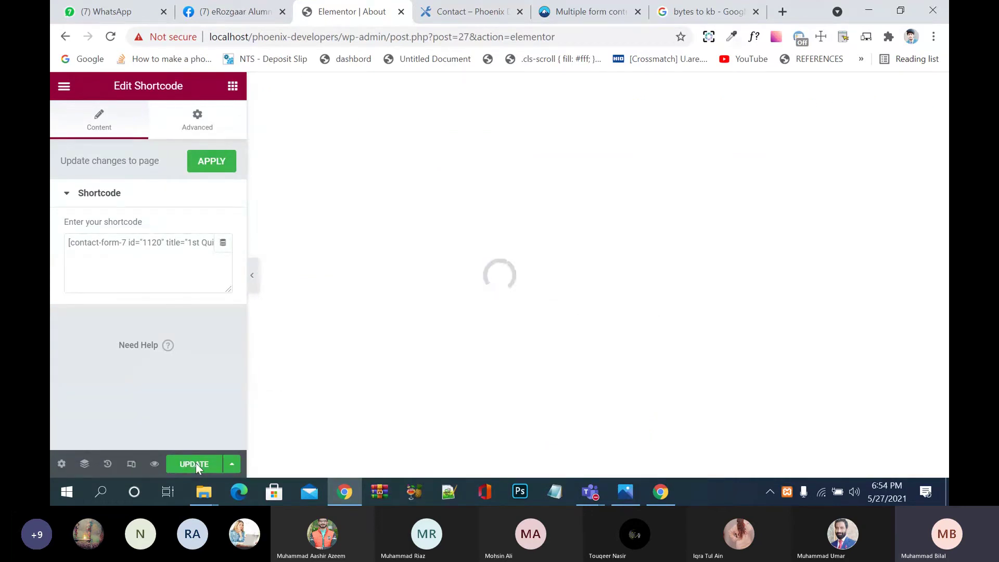
click(195, 463)
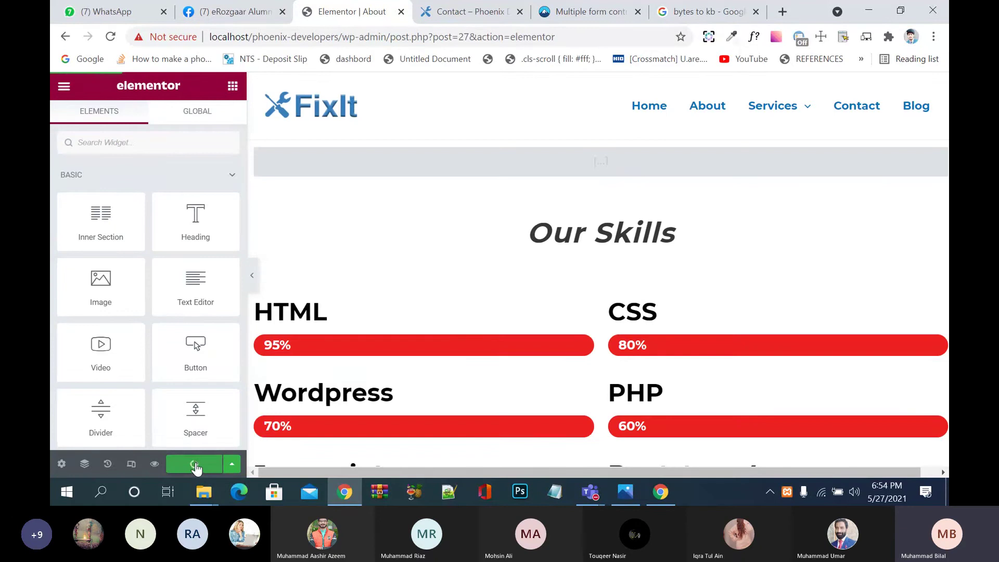
click(467, 8)
Step: On the live About page, submit 'Imran Khan' as the quiz answer; it is rejected
scroll(520, 260, up, 10)
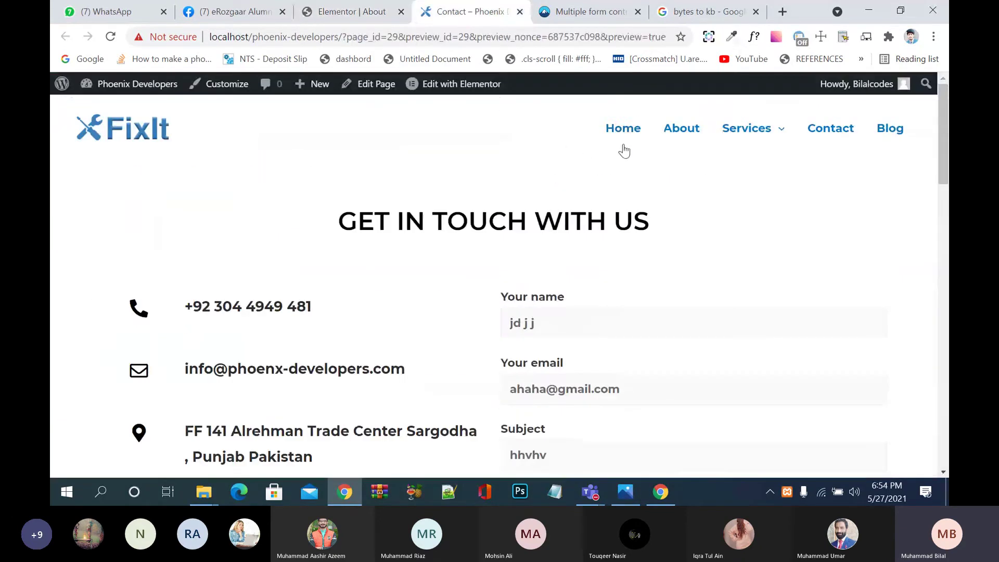
click(683, 137)
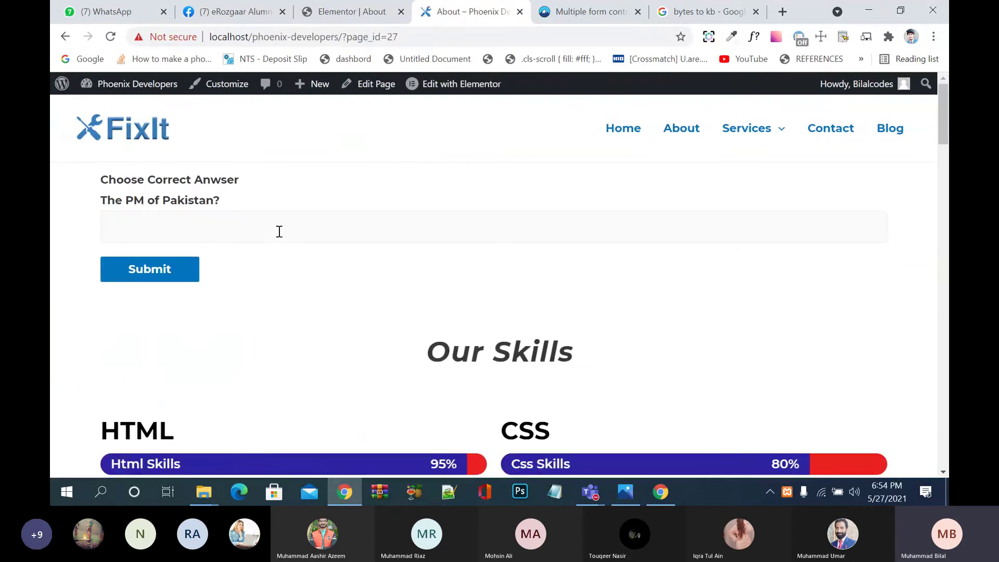
click(279, 232)
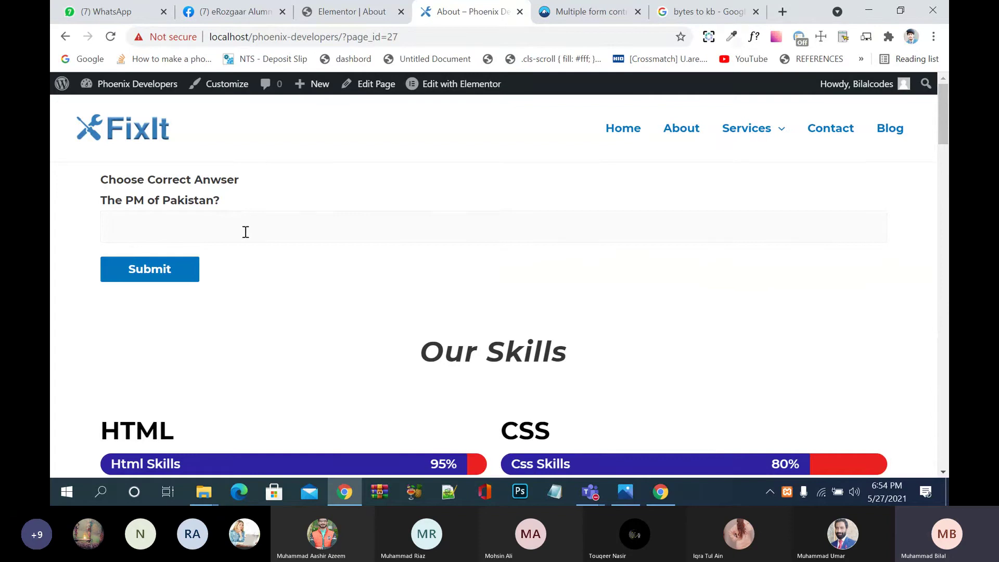
scroll(320, 285, down, 10)
scroll(320, 285, up, 10)
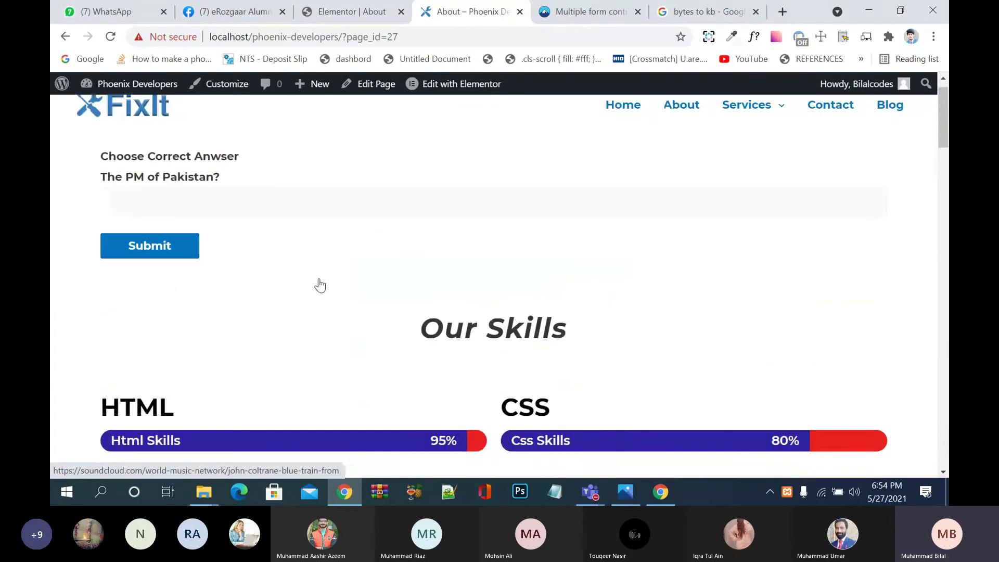
scroll(320, 285, up, 1)
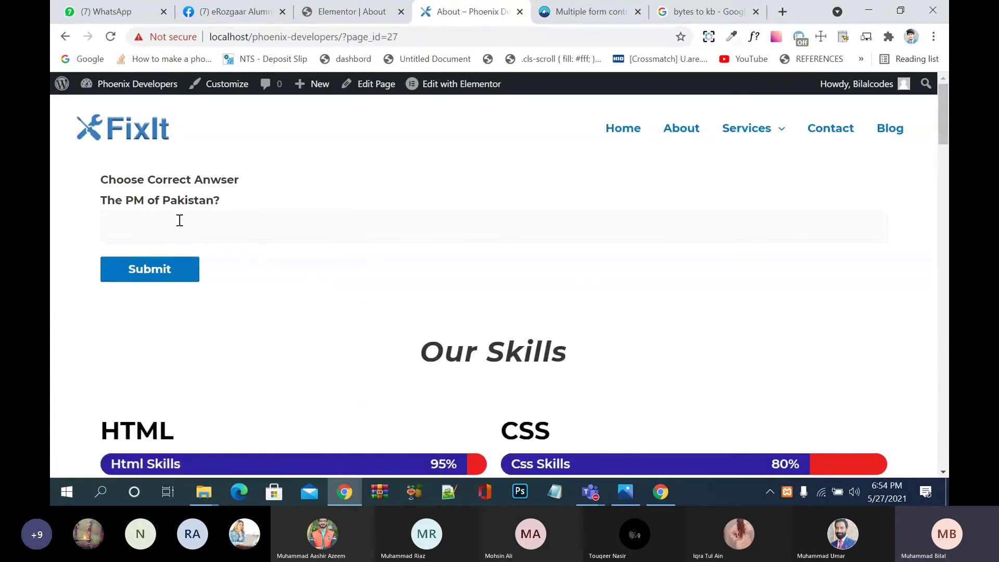
text(Imran Khan)
click(166, 281)
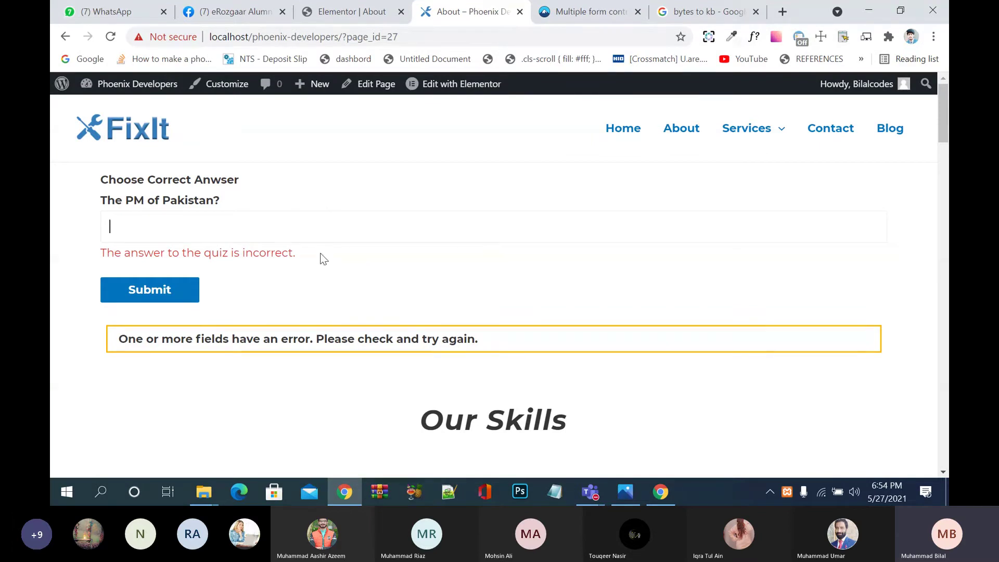
click(338, 15)
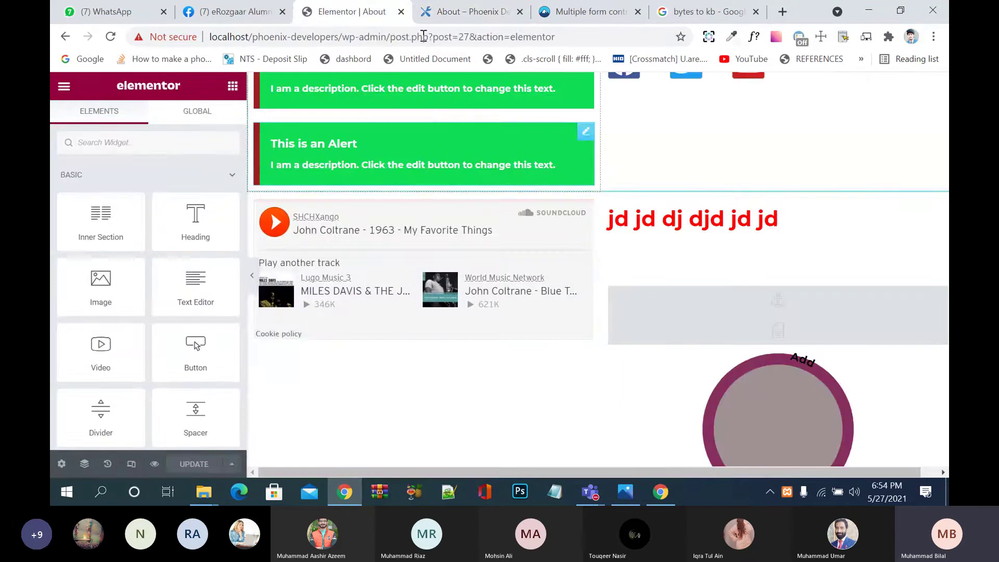
Step: Leave the About page's Elementor editor via Exit to Dashboard
key(ctrl+Tab)
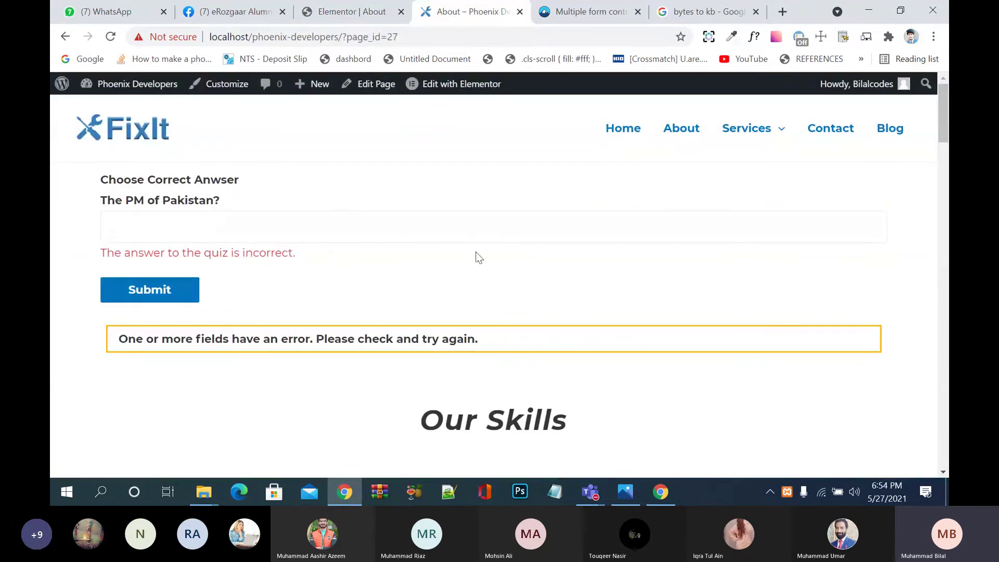
key(ctrl+shift+Tab)
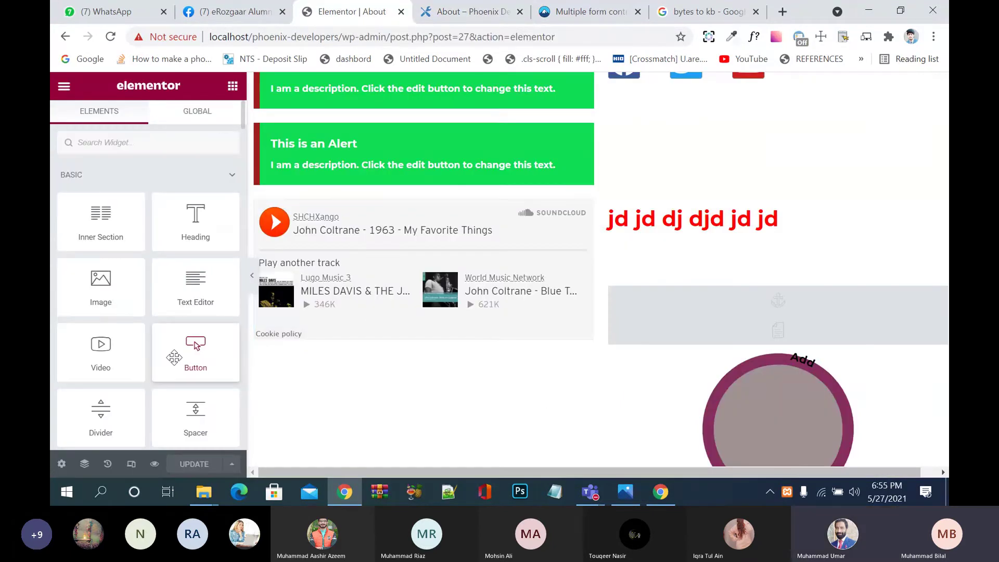
scroll(687, 249, up, 10)
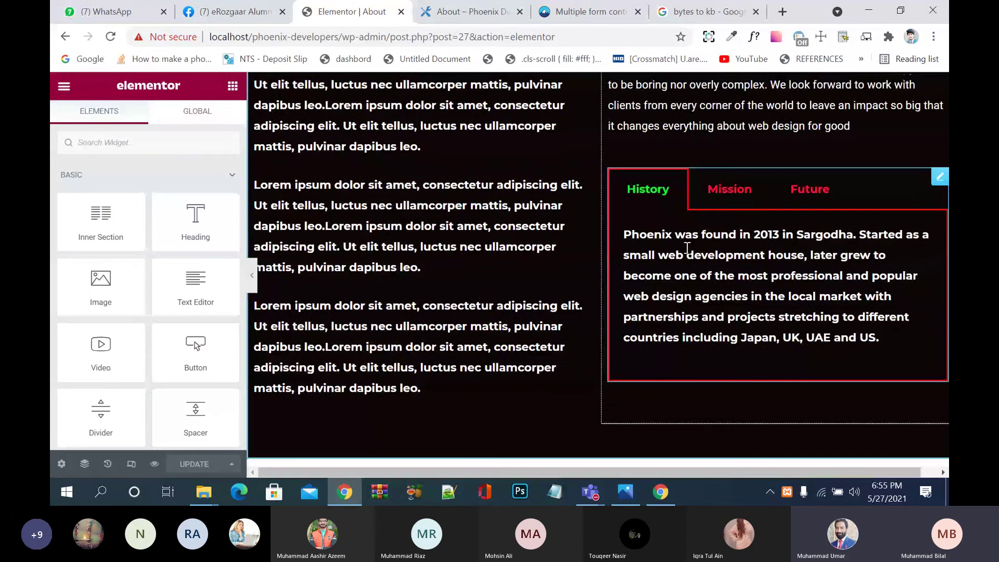
click(64, 86)
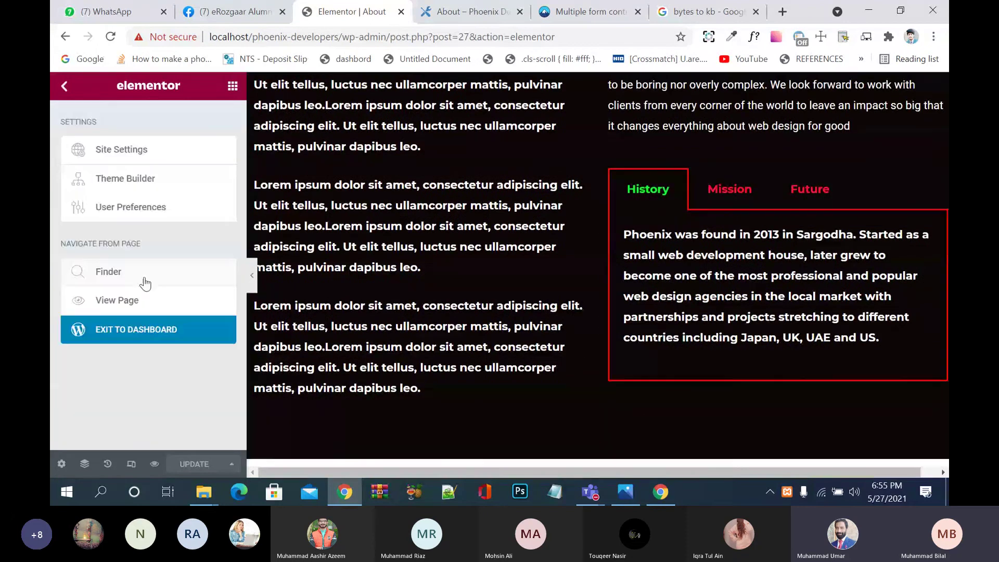
click(155, 326)
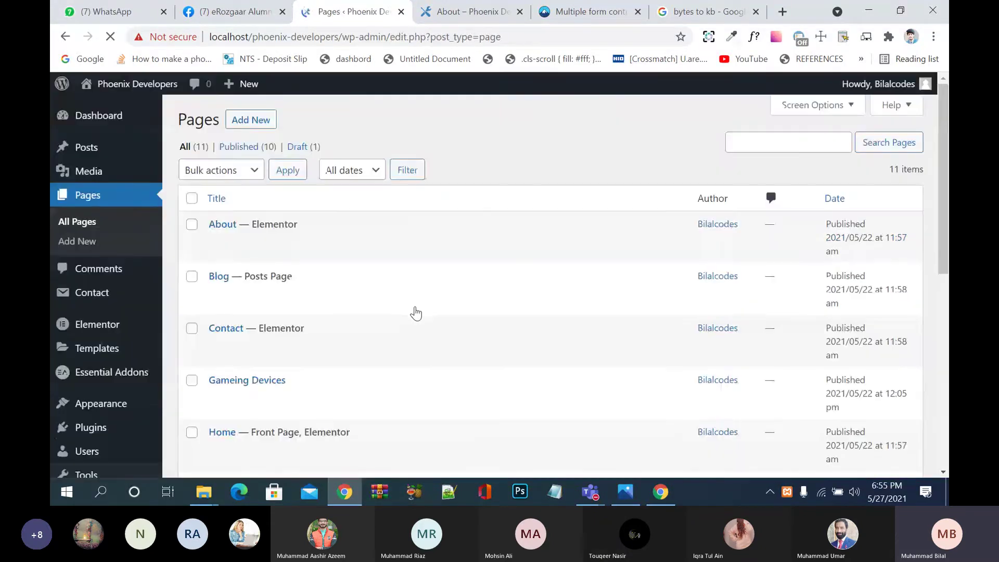
Step: Go to the Installed Plugins list from the admin sidebar
scroll(416, 313, down, 4)
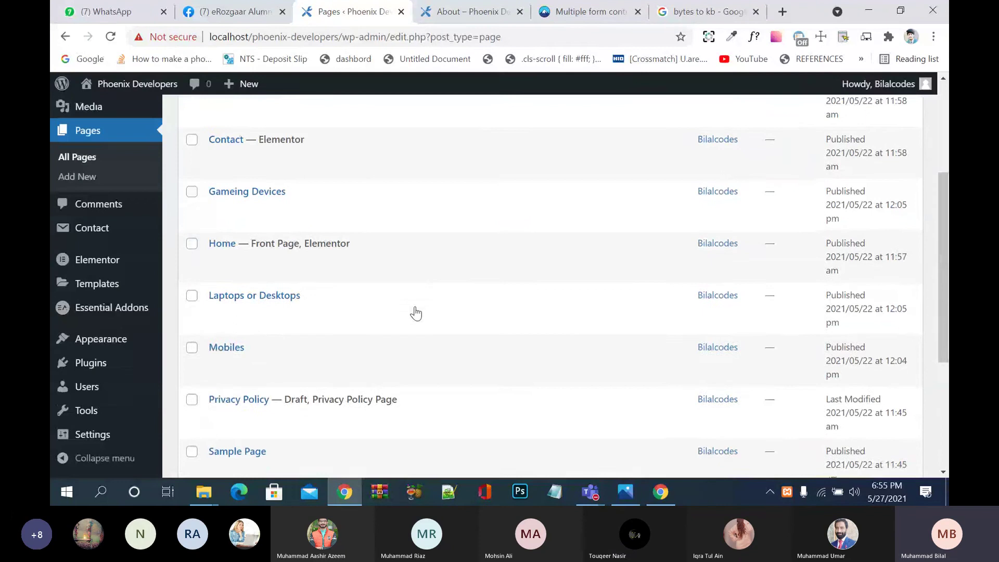
scroll(416, 313, down, 5)
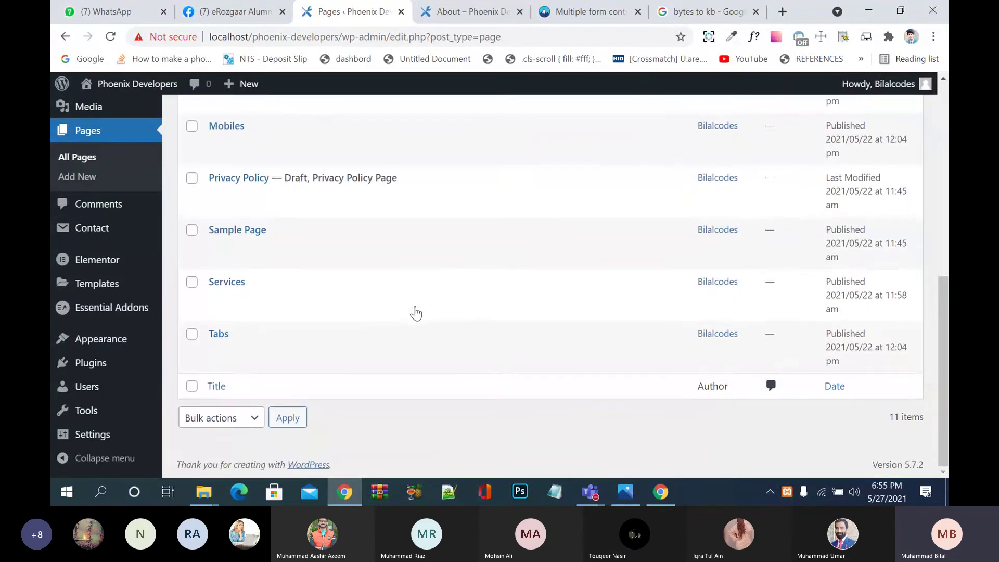
scroll(416, 313, up, 3)
scroll(416, 313, down, 3)
click(91, 364)
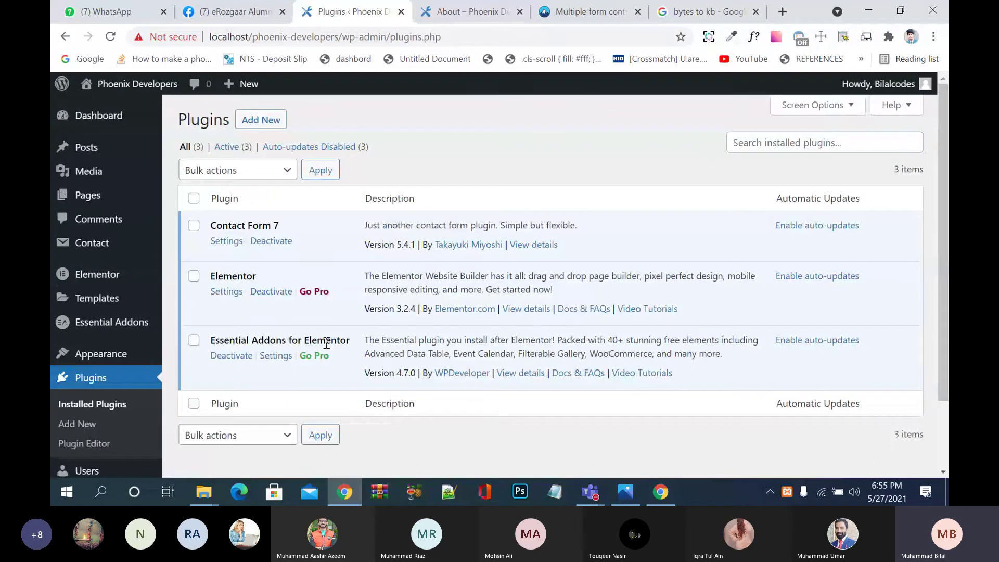
Step: Open the 1st Quiz form from the Contact Form 7 forms list for editing
click(227, 241)
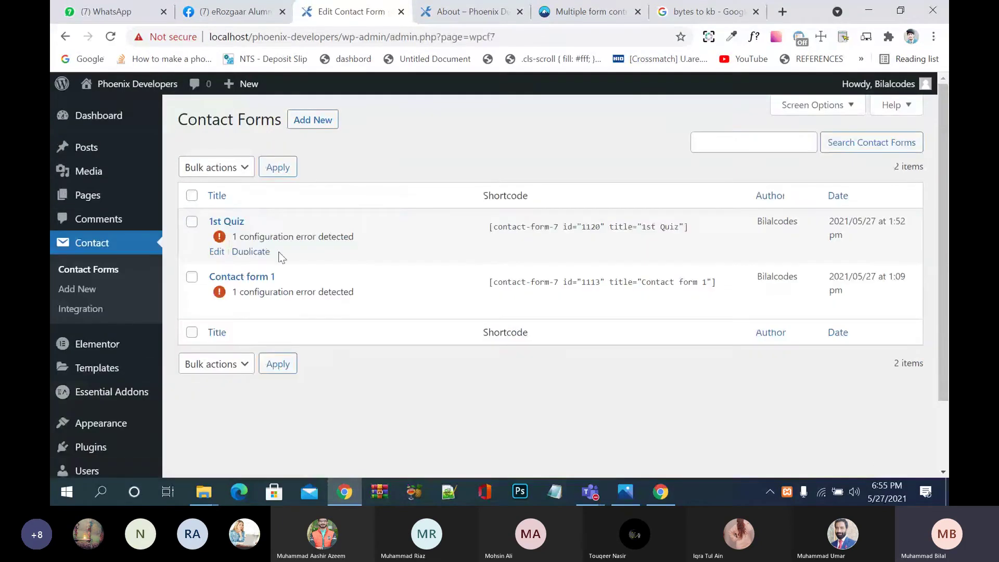
click(217, 251)
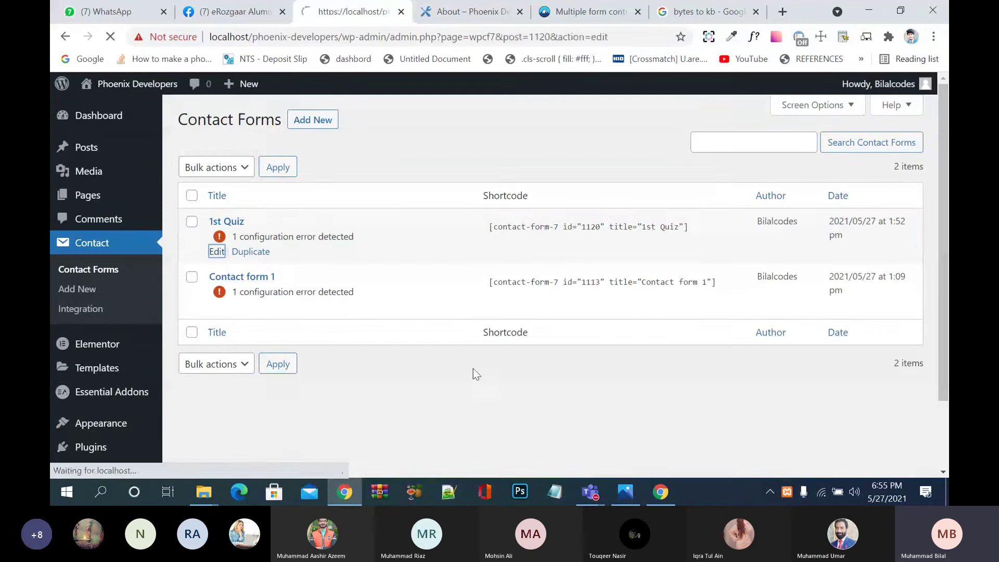
scroll(473, 368, down, 1)
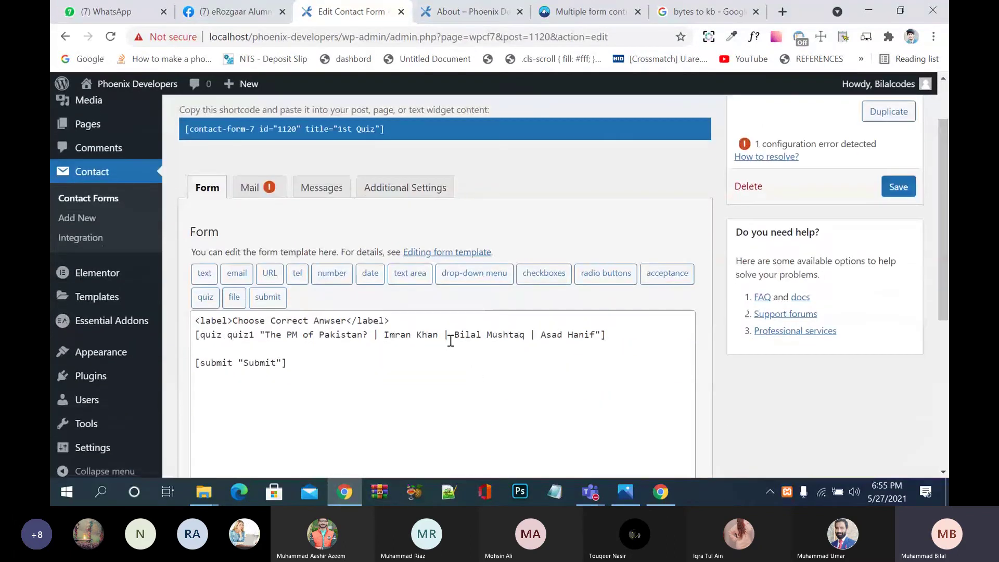
Step: Delete the two wrong answers from the quiz1 tag and add a blank line after the question
drag(450, 341, 598, 335)
key(BackSpace)
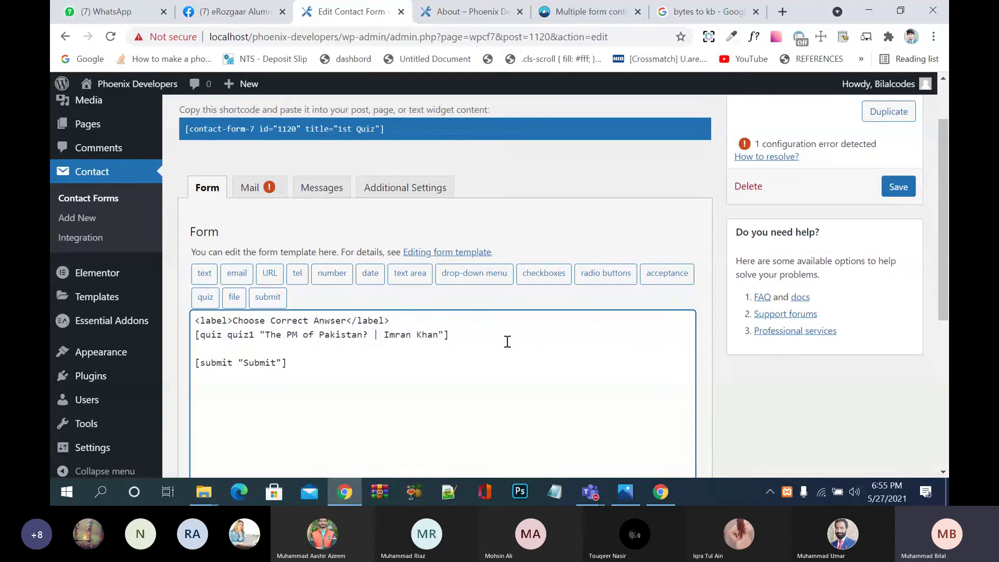
click(384, 334)
key(BackSpace)
drag(439, 336, 453, 338)
click(404, 320)
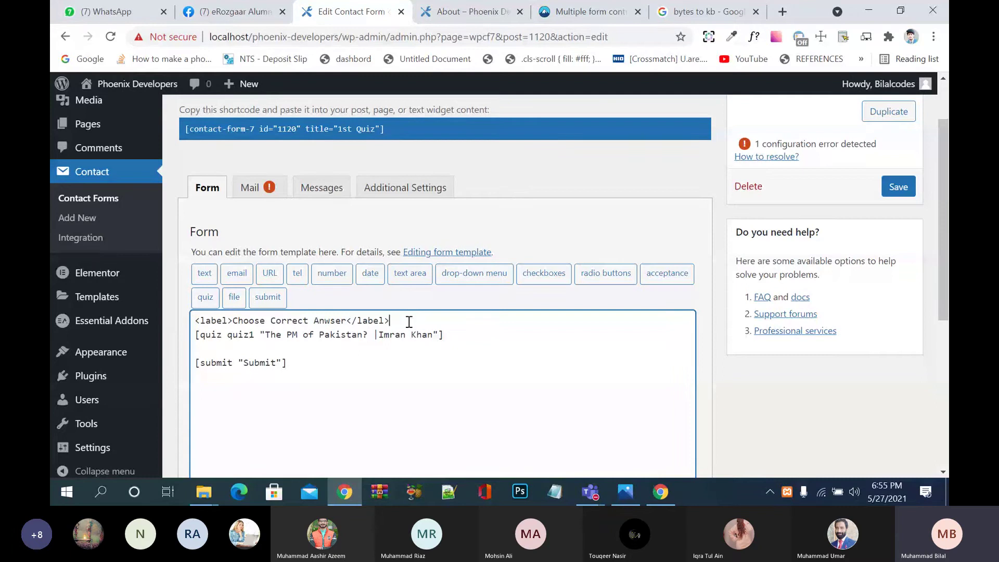
key(Return)
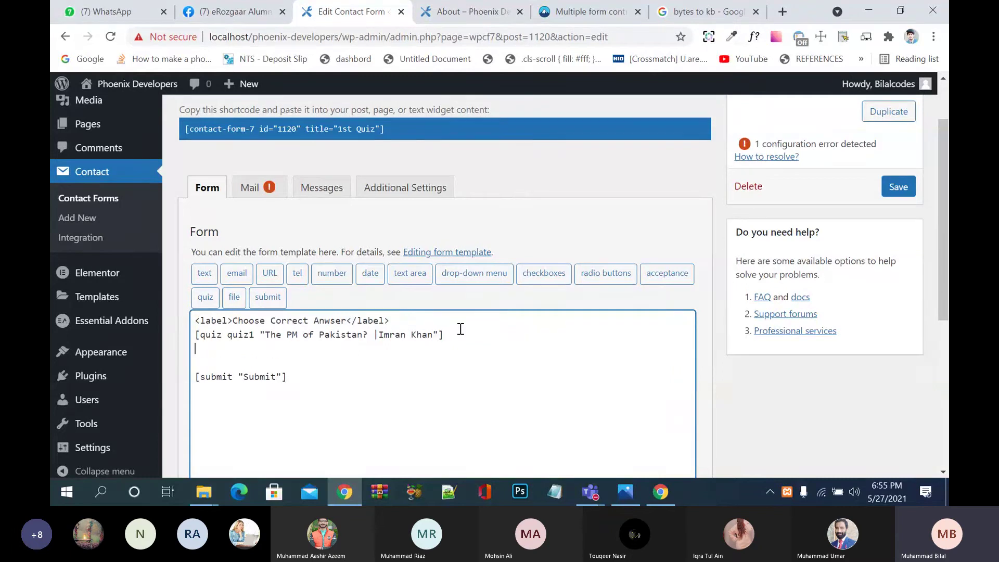